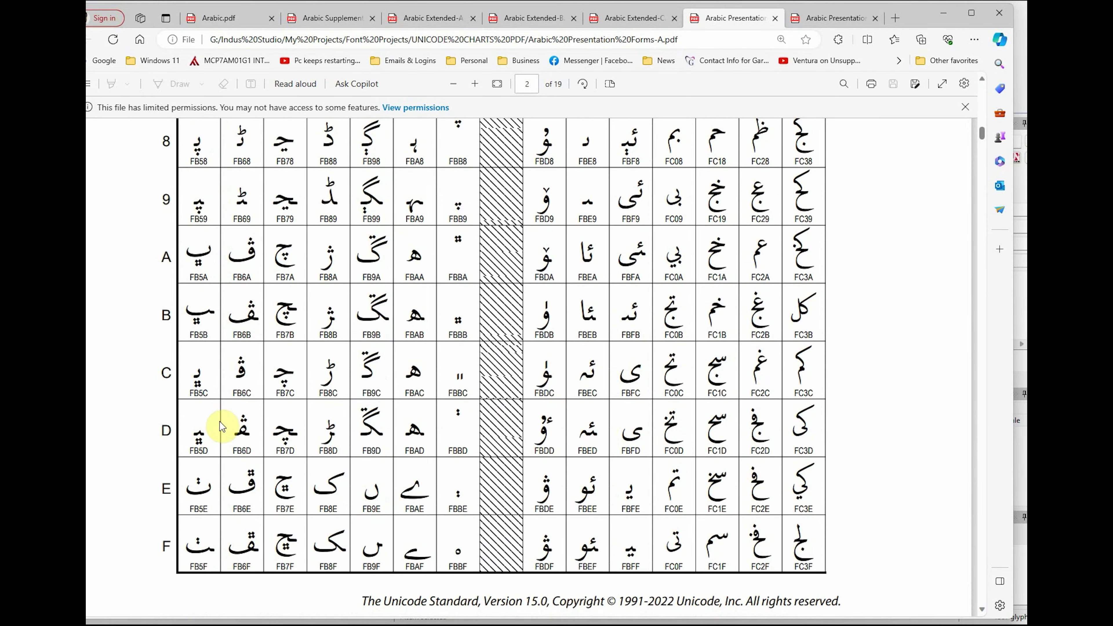
# Step: Examine the Arabic Presentation Forms-A code chart for the contextual letter forms and their code points, briefly checking the Forms-B chart
pyautogui.scroll(3, 324, 460)
pyautogui.scroll(10, 363, 434)
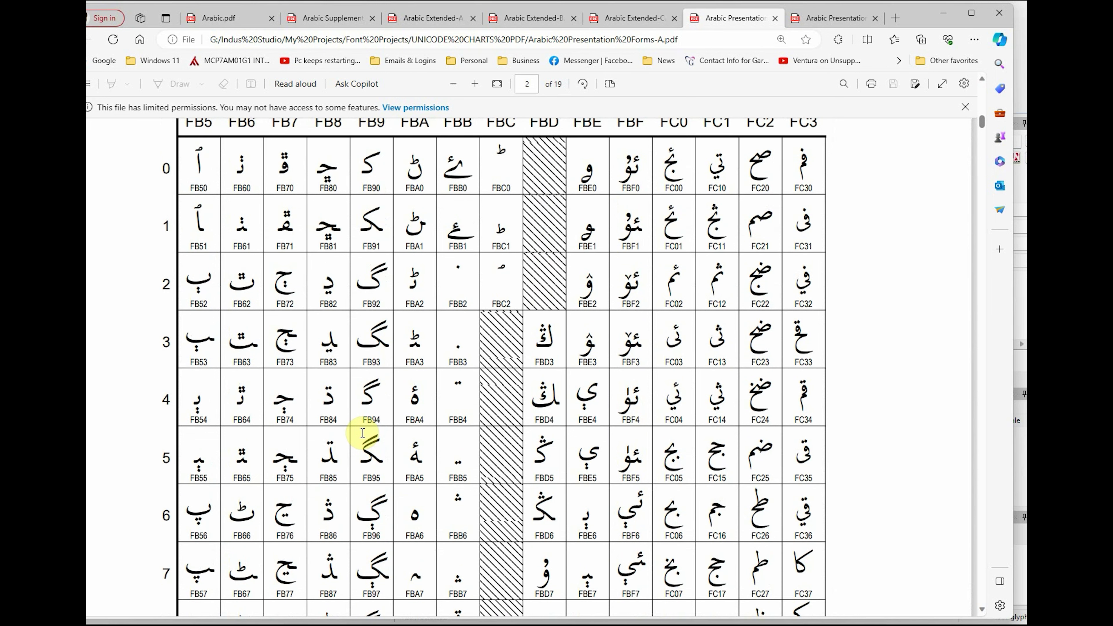
pyautogui.scroll(6, 362, 433)
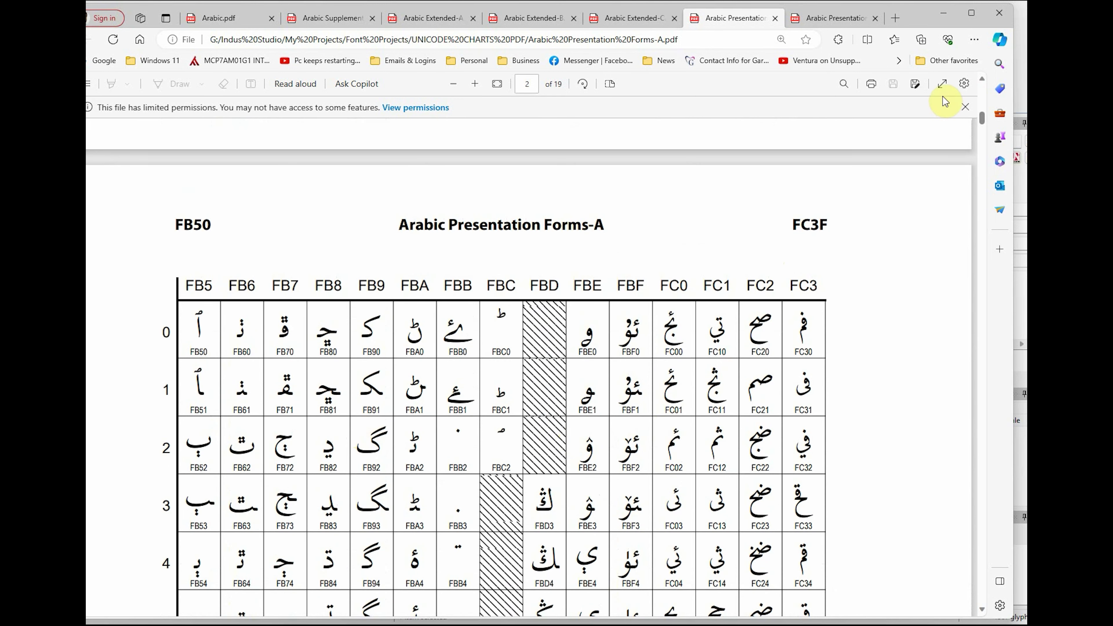
pyautogui.click(839, 18)
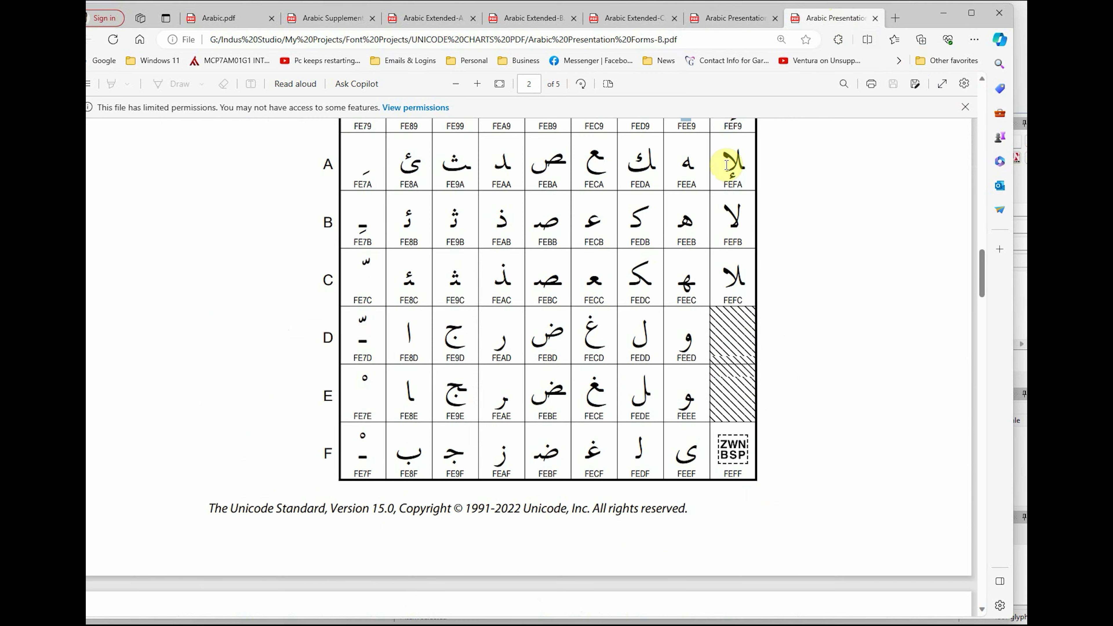
pyautogui.click(740, 18)
pyautogui.scroll(-5, 757, 391)
pyautogui.scroll(-3, 757, 394)
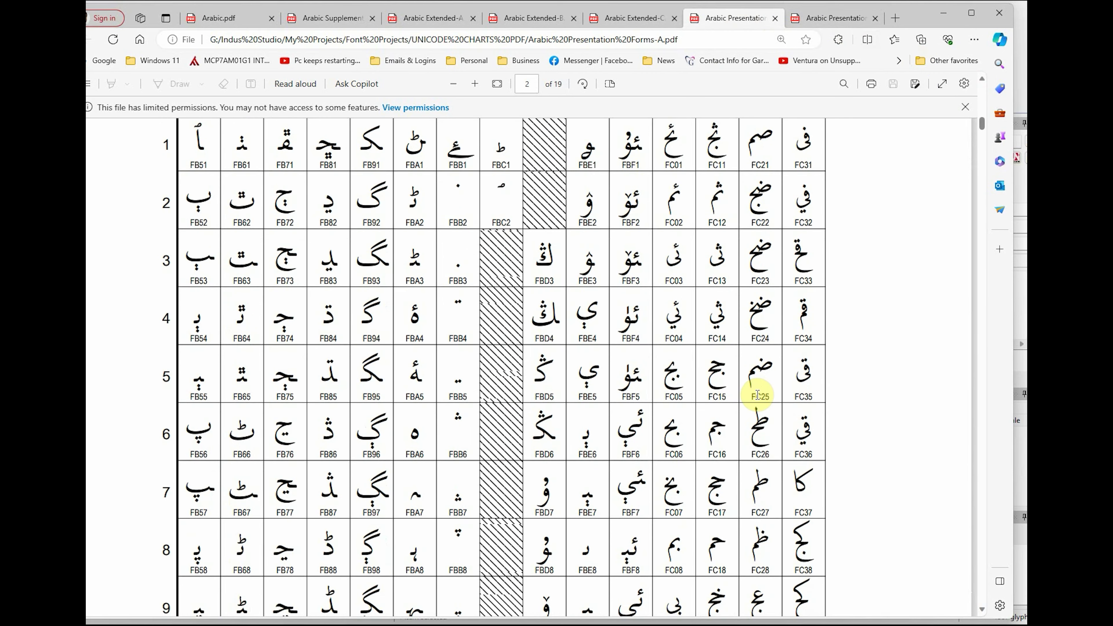
pyautogui.scroll(-2, 630, 416)
pyautogui.scroll(-4, 683, 405)
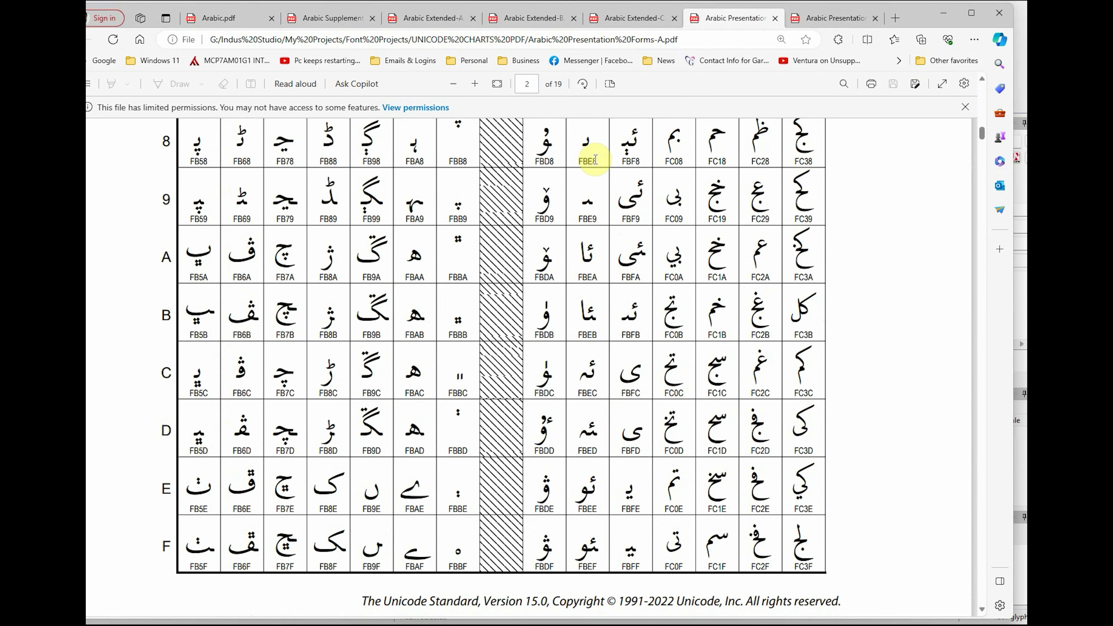
pyautogui.scroll(5, 594, 466)
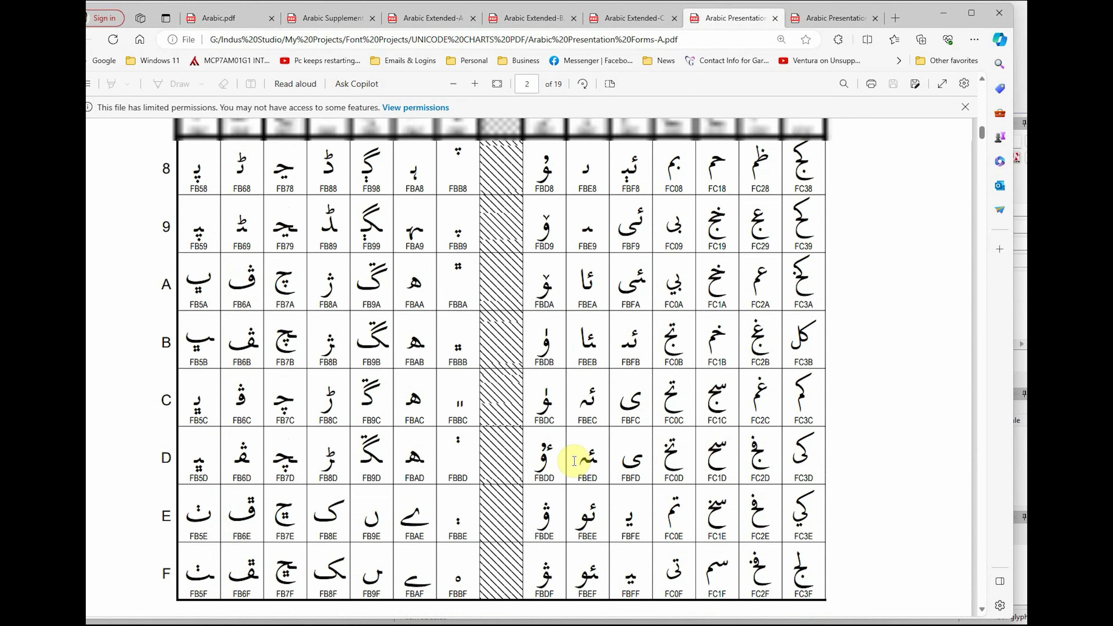
pyautogui.scroll(6, 574, 460)
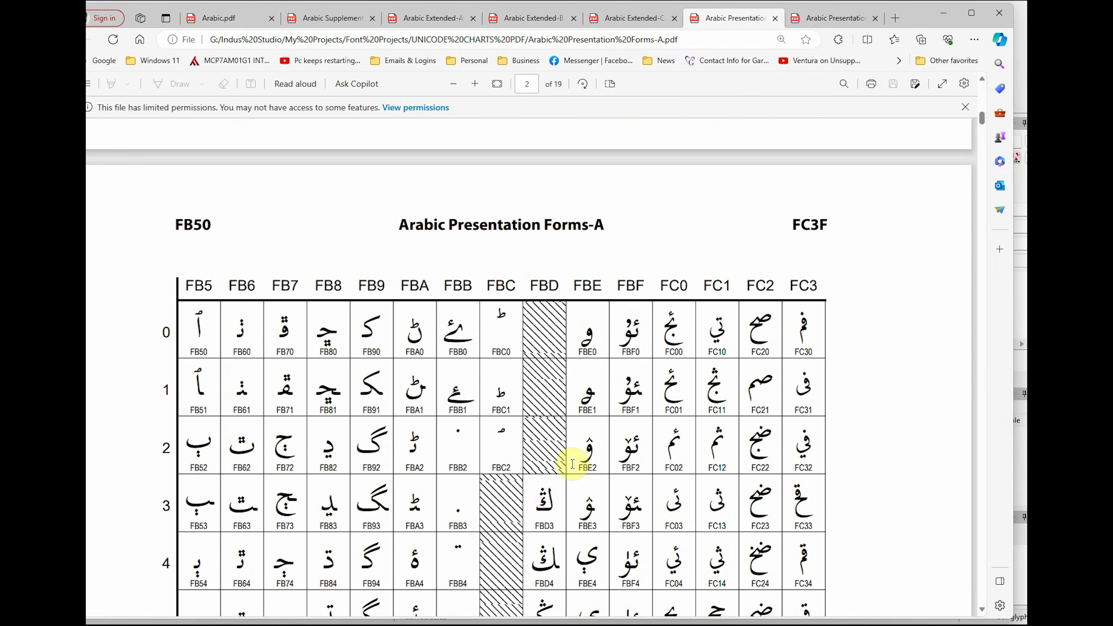
# Step: Switch to FontCreator and search the font's glyphs for "DOTLESS" until the Arabic dotless beh glyph is selected
pyautogui.hotkey('alt', 'Tab')
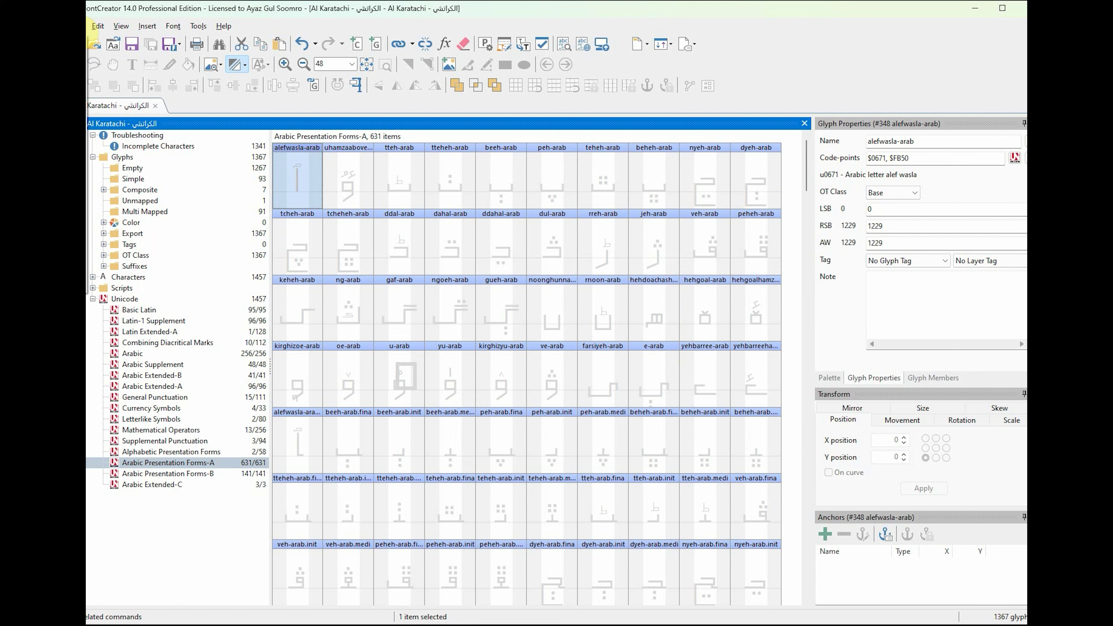
pyautogui.click(98, 26)
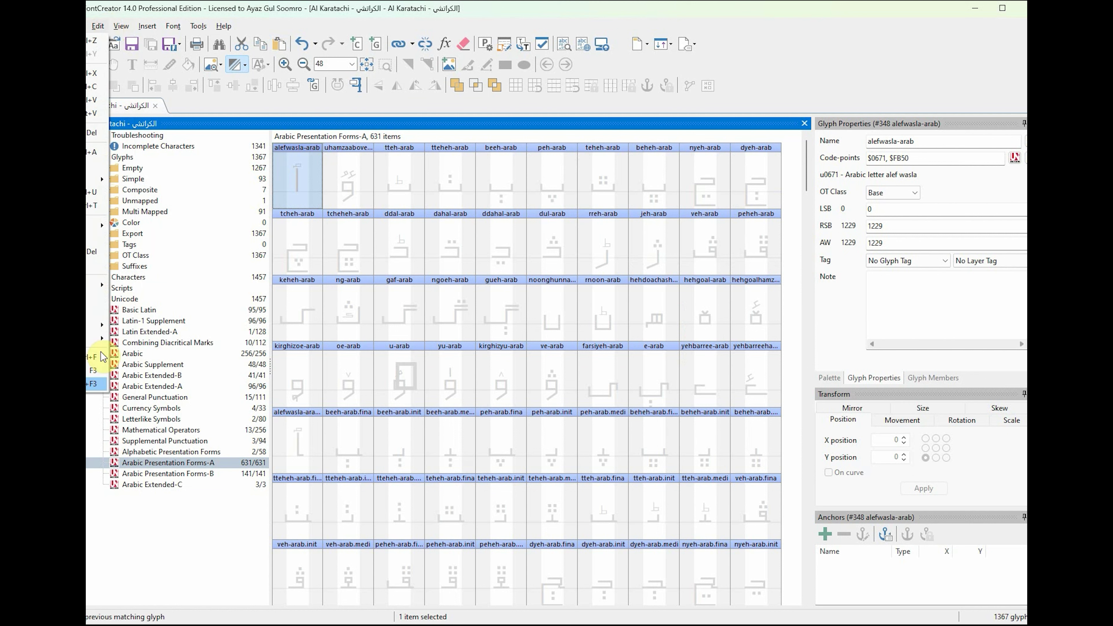
pyautogui.click(94, 361)
pyautogui.moveTo(109, 269); pyautogui.dragTo(548, 270)
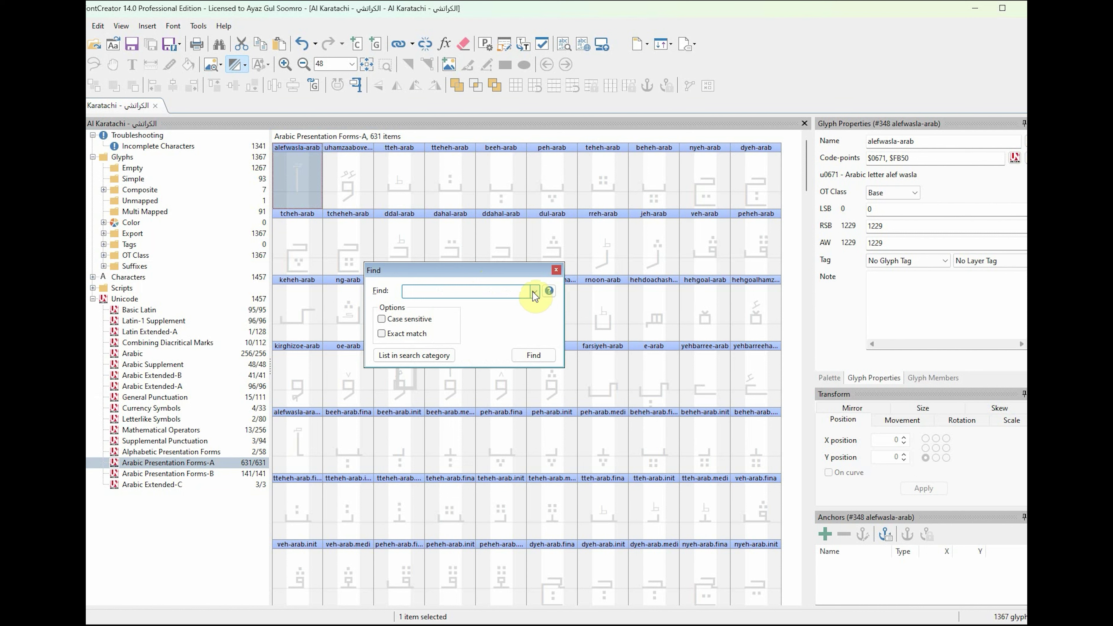
pyautogui.write('DOTLESS')
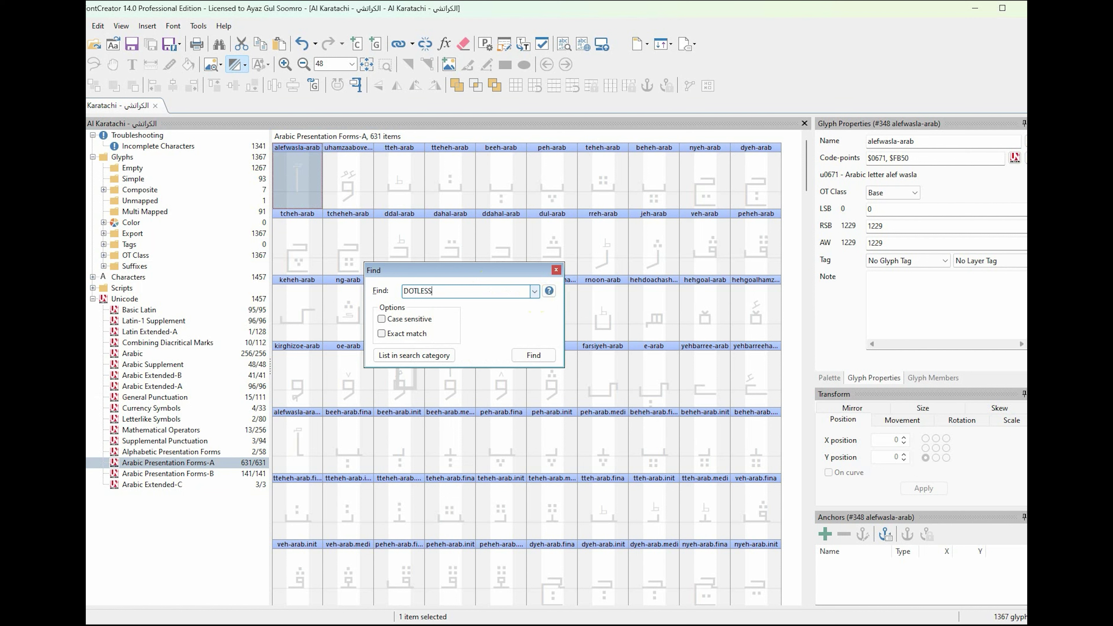
pyautogui.click(540, 356)
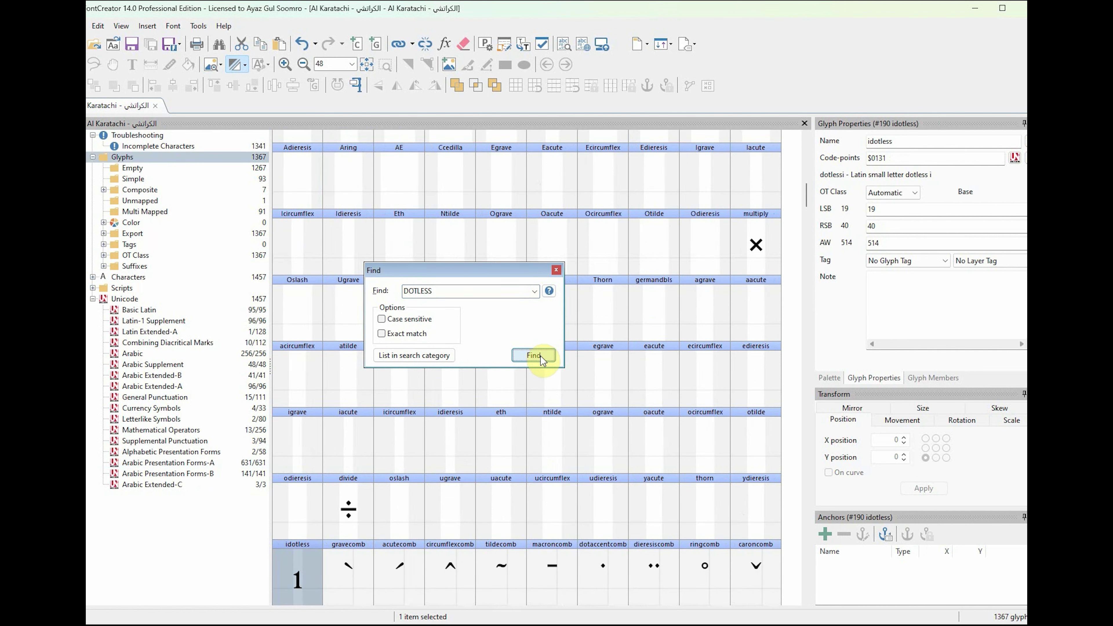
pyautogui.click(542, 356)
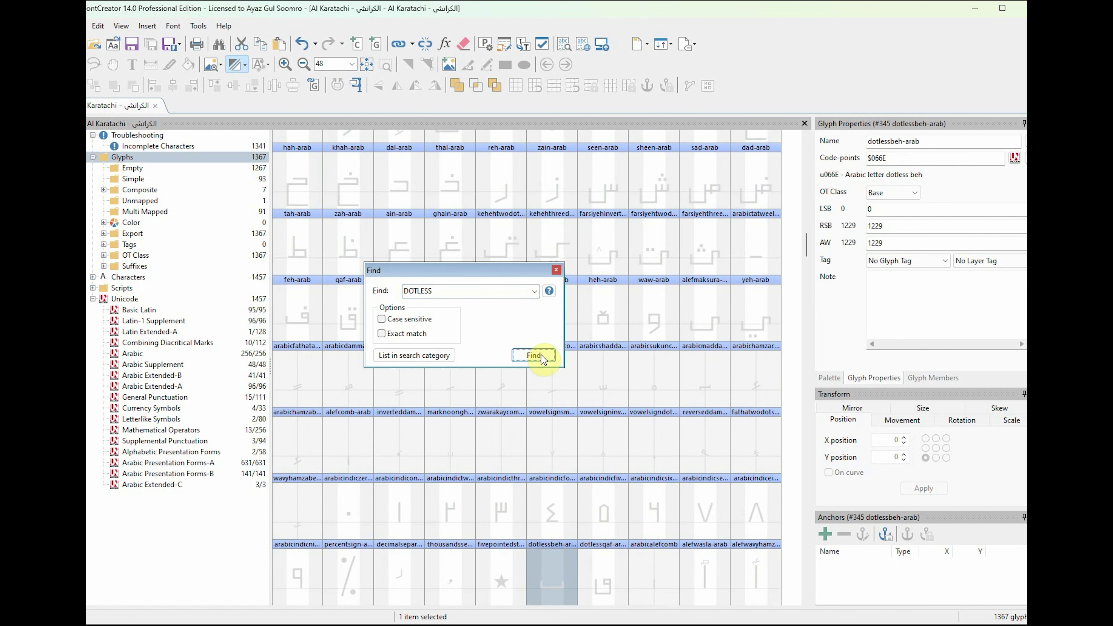
pyautogui.click(556, 270)
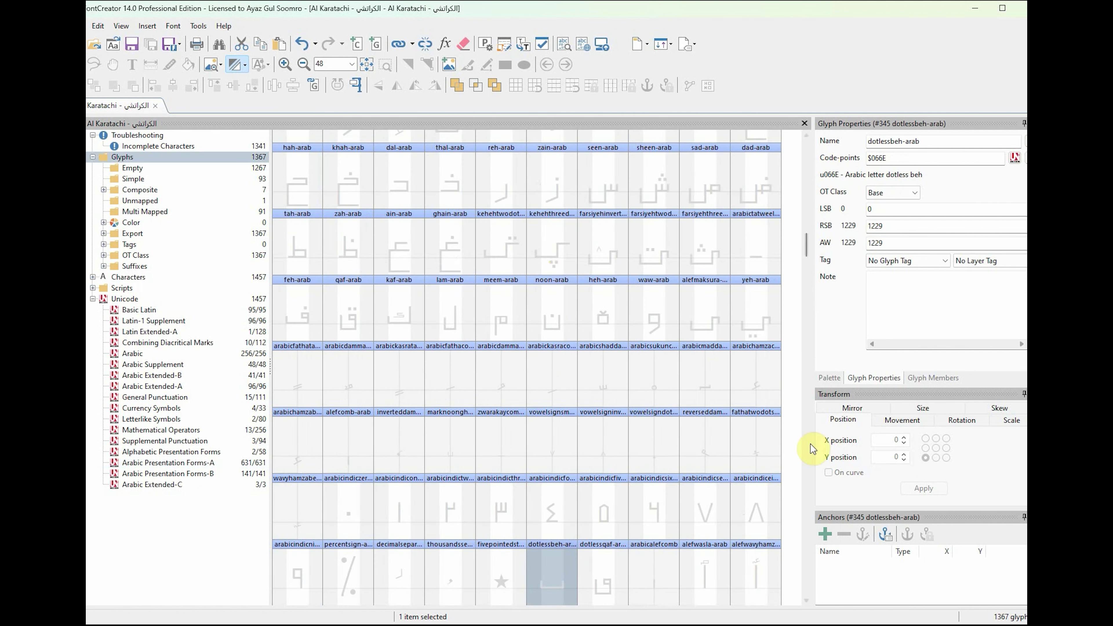
# Step: Open the dotlessbeh-arab glyph for editing from the glyph overview
pyautogui.click(543, 596)
pyautogui.scroll(-5, 810, 244)
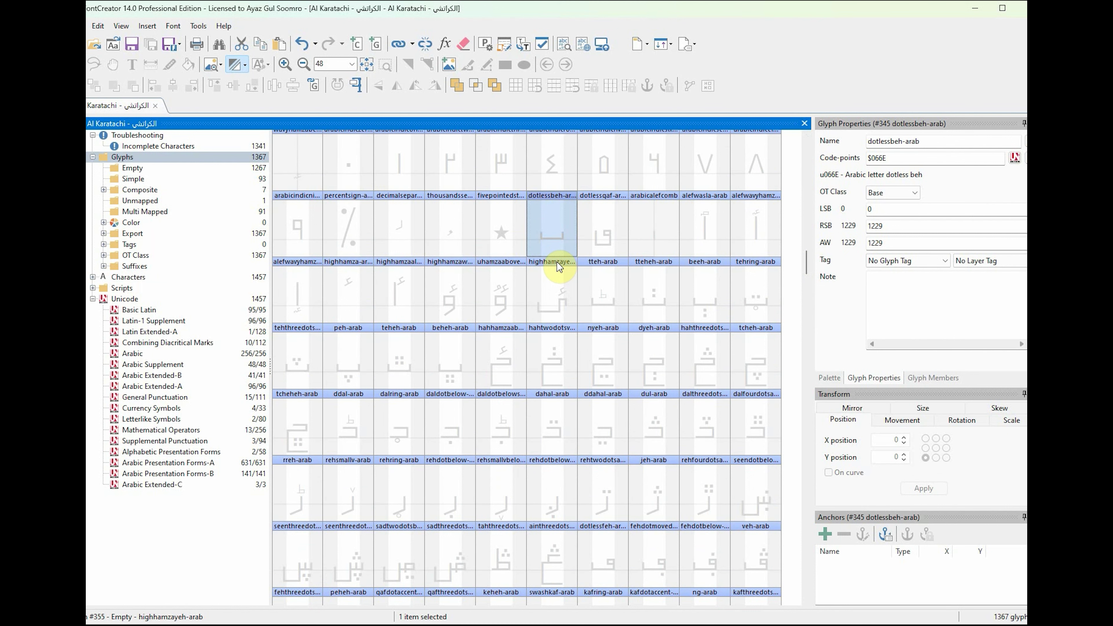
pyautogui.doubleClick(550, 231)
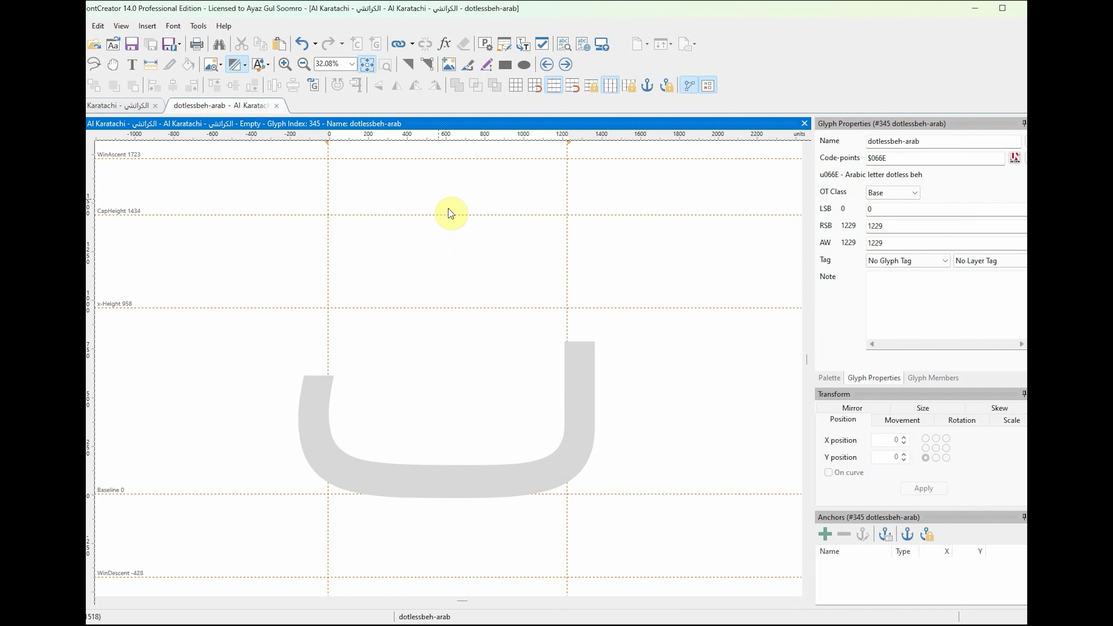
pyautogui.click(153, 28)
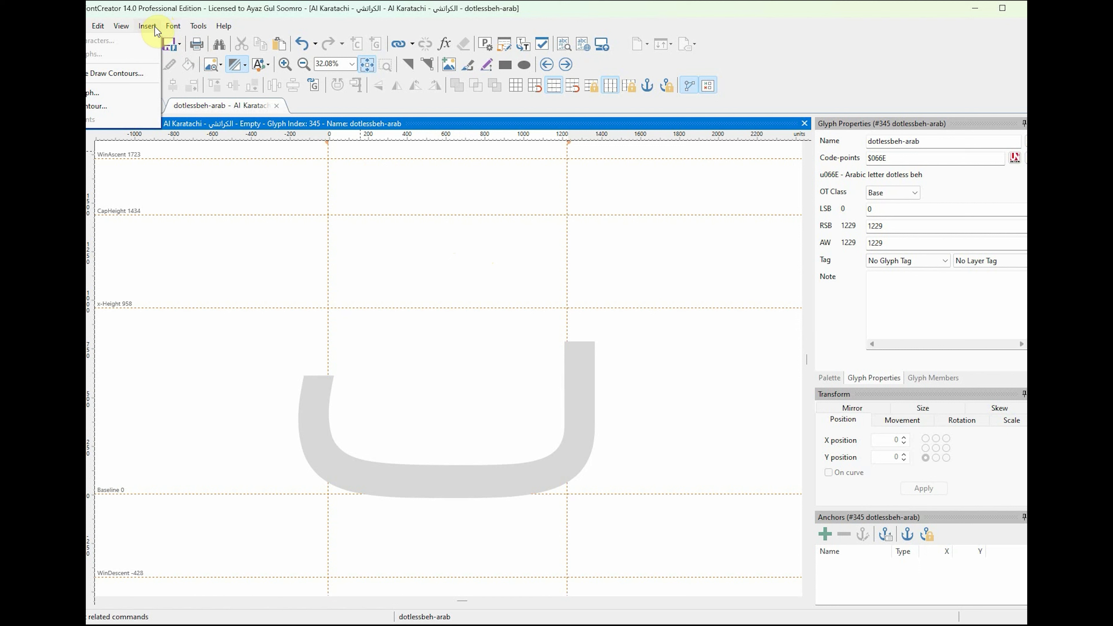
pyautogui.moveTo(102, 27)
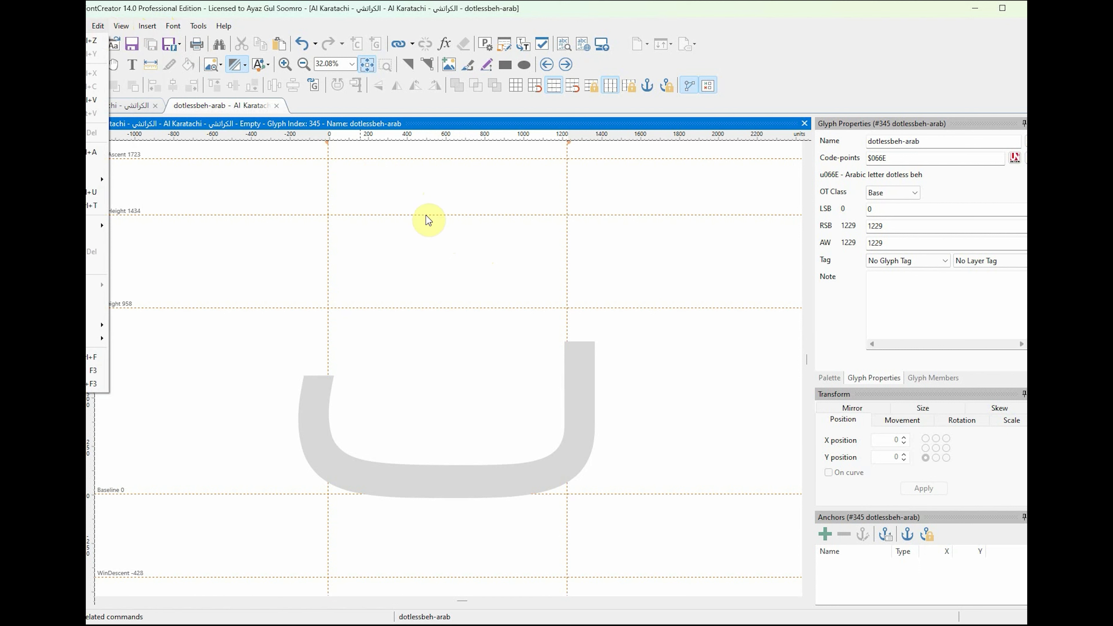
pyautogui.click(425, 241)
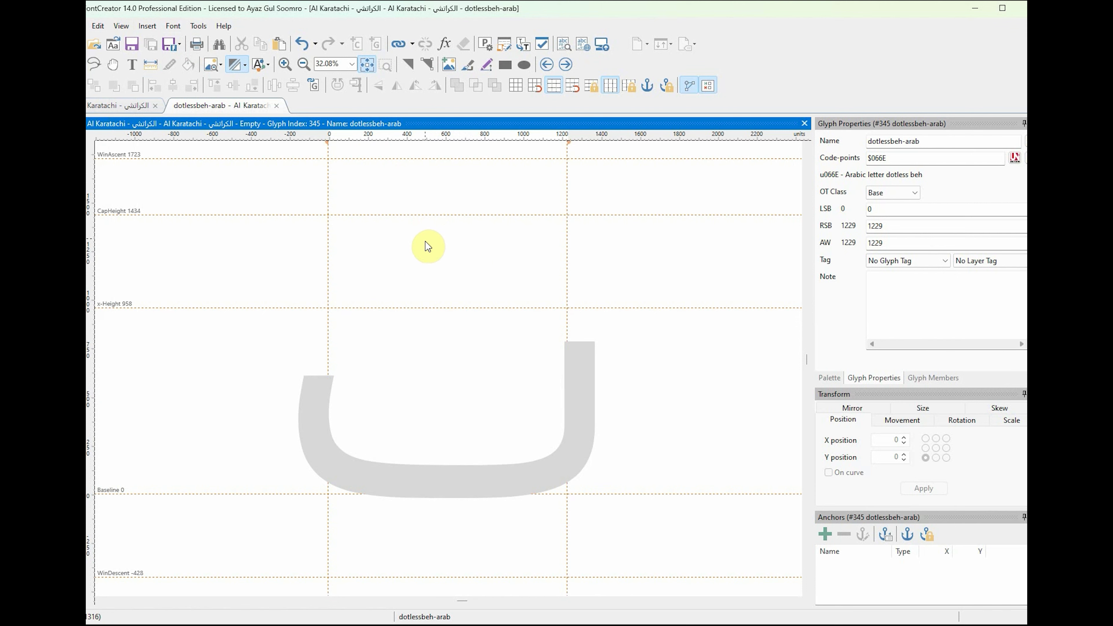
# Step: Load Bay---isol.png from the Al Karatachi folder inside G L Y P H S as the image to import into the dotlessbeh-arab glyph
pyautogui.rightClick(425, 240)
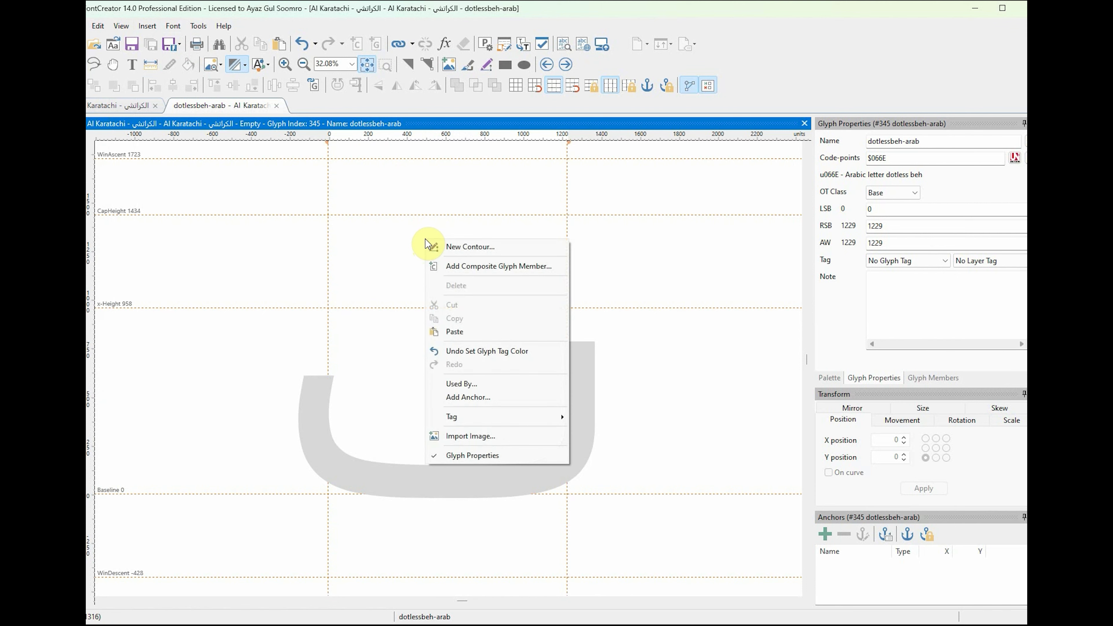
pyautogui.click(477, 438)
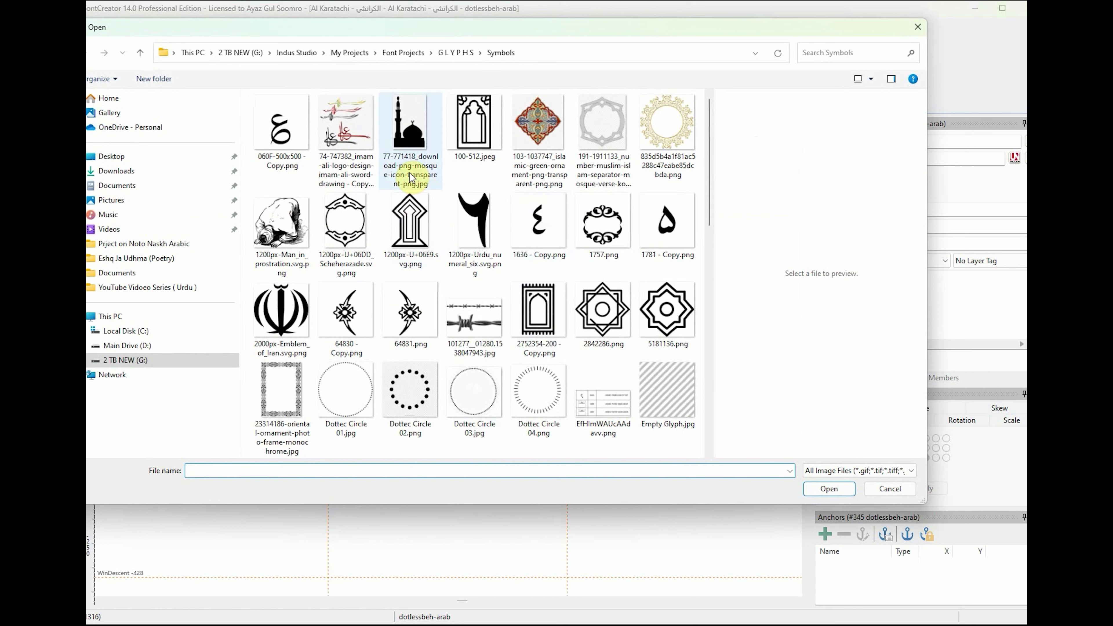
pyautogui.click(457, 52)
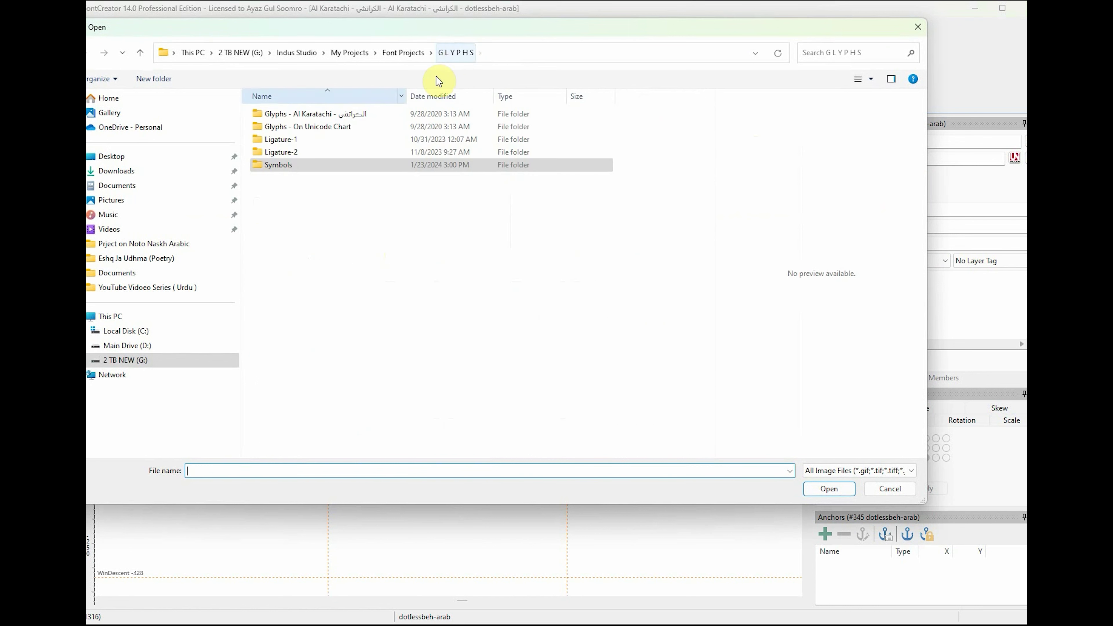
pyautogui.click(347, 115)
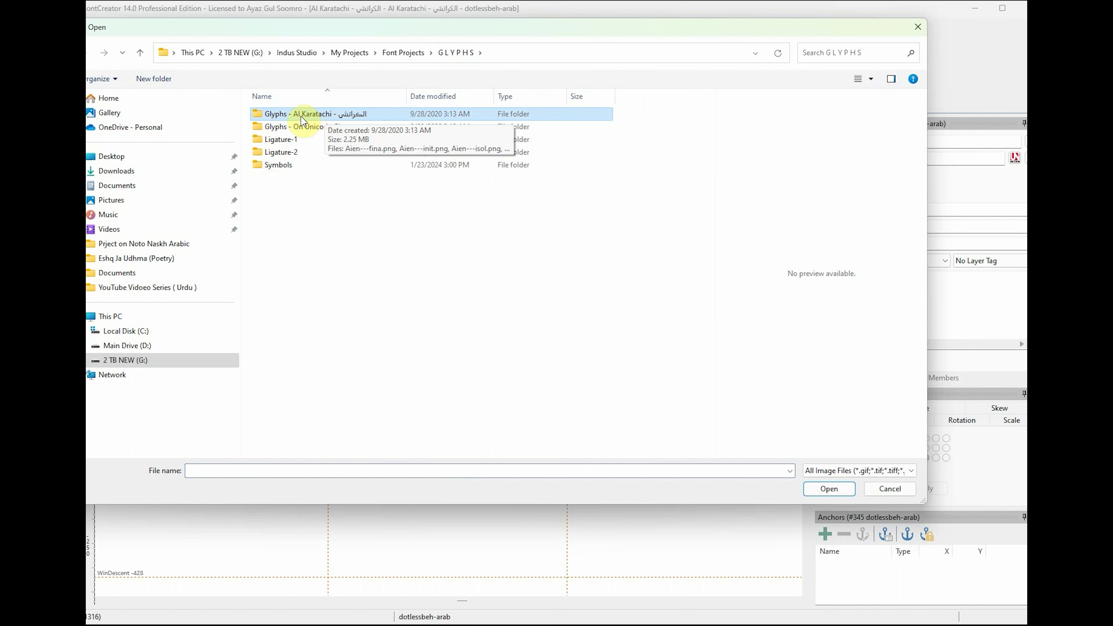
pyautogui.doubleClick(318, 115)
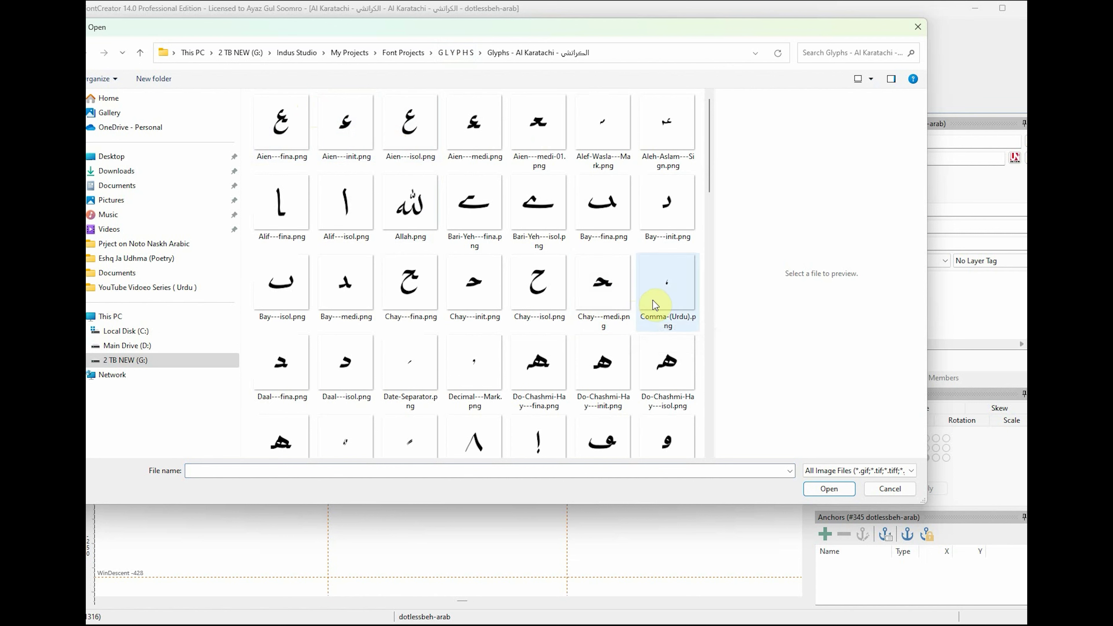
pyautogui.click(290, 290)
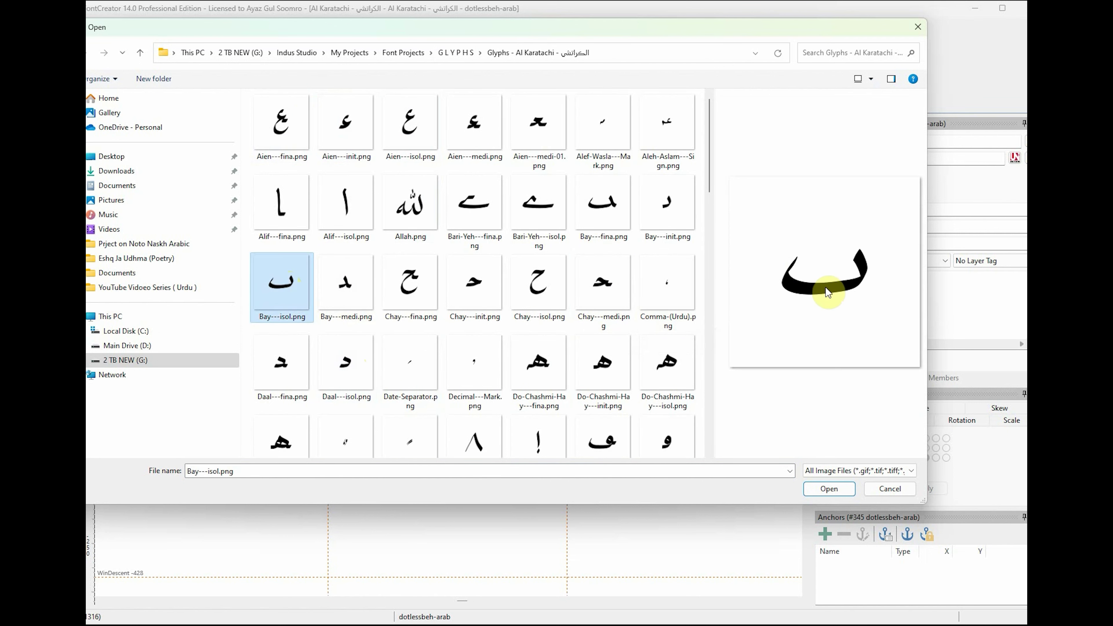
pyautogui.click(838, 489)
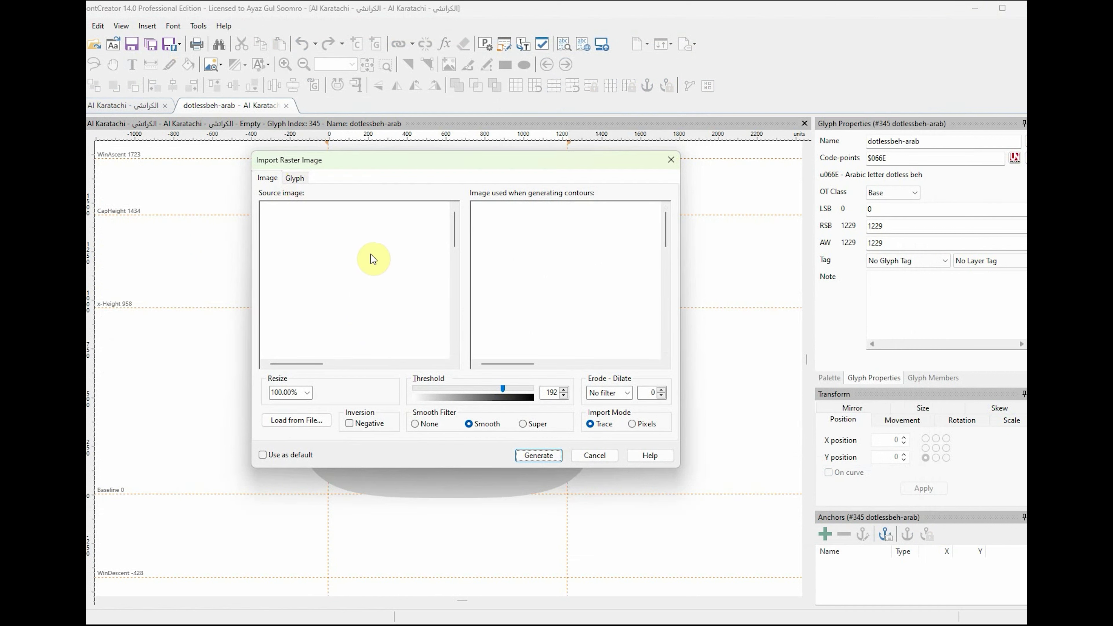
# Step: Inspect the source and contour preview images, and generate the dotlessbeh-arab outline with the existing import settings
pyautogui.moveTo(457, 239); pyautogui.dragTo(447, 294)
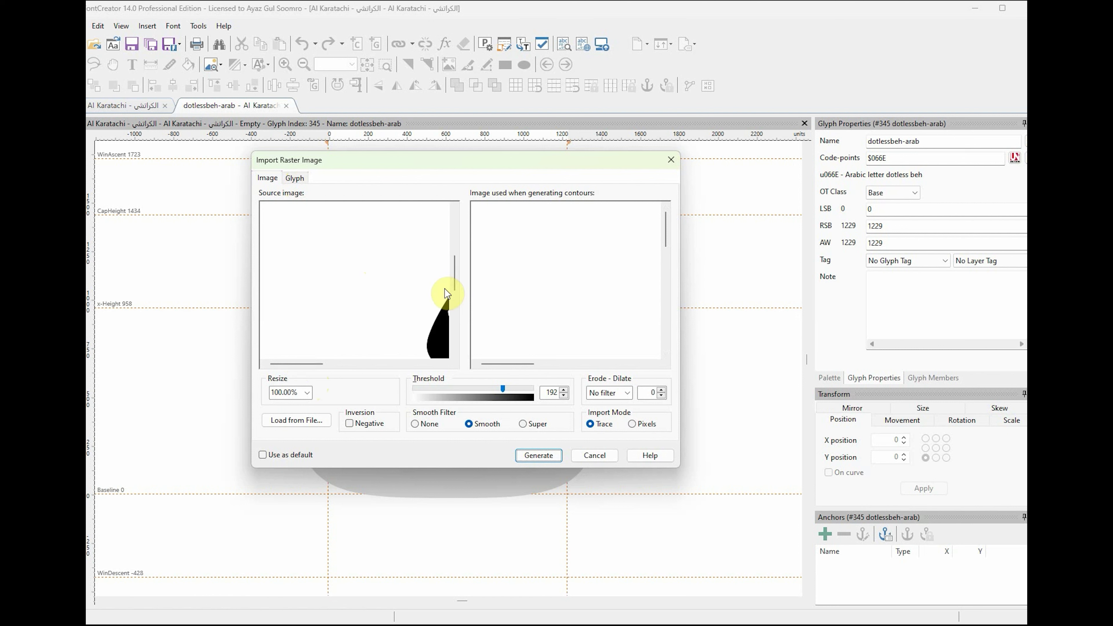
pyautogui.moveTo(312, 363); pyautogui.dragTo(364, 371)
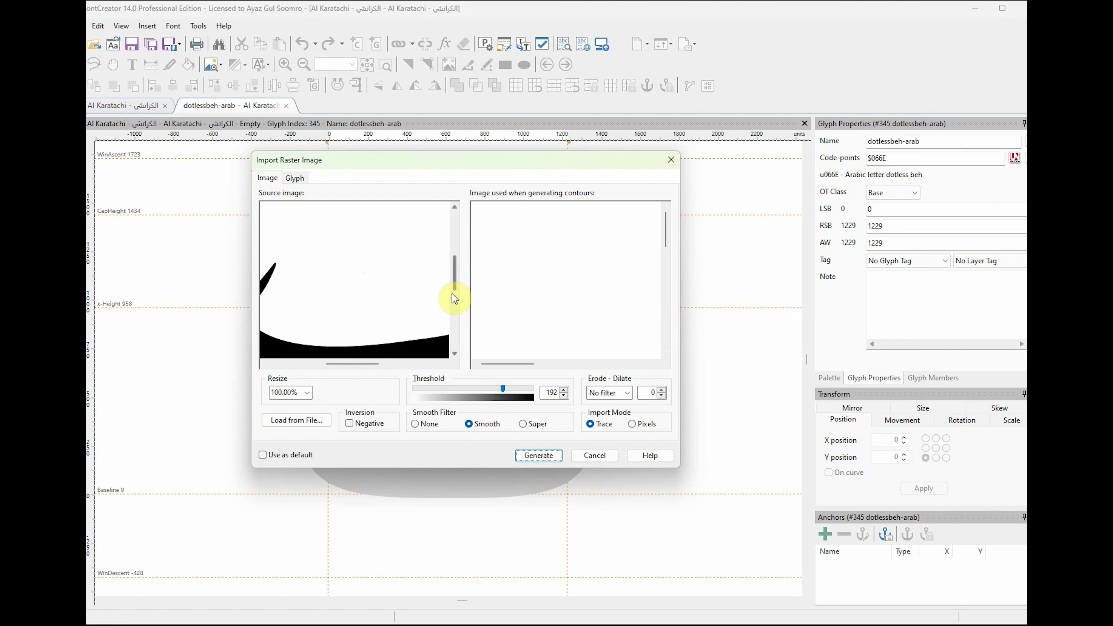
pyautogui.moveTo(453, 293); pyautogui.dragTo(455, 306)
pyautogui.moveTo(516, 364); pyautogui.dragTo(566, 365)
pyautogui.moveTo(674, 237); pyautogui.dragTo(665, 249)
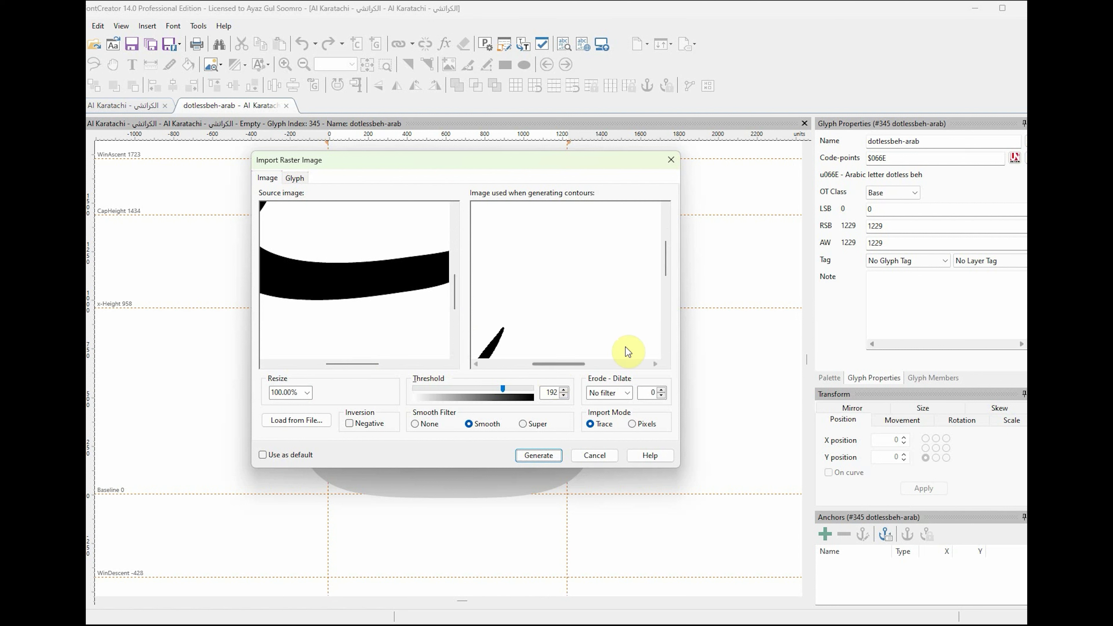
pyautogui.moveTo(577, 366); pyautogui.dragTo(599, 366)
pyautogui.moveTo(665, 262); pyautogui.dragTo(665, 293)
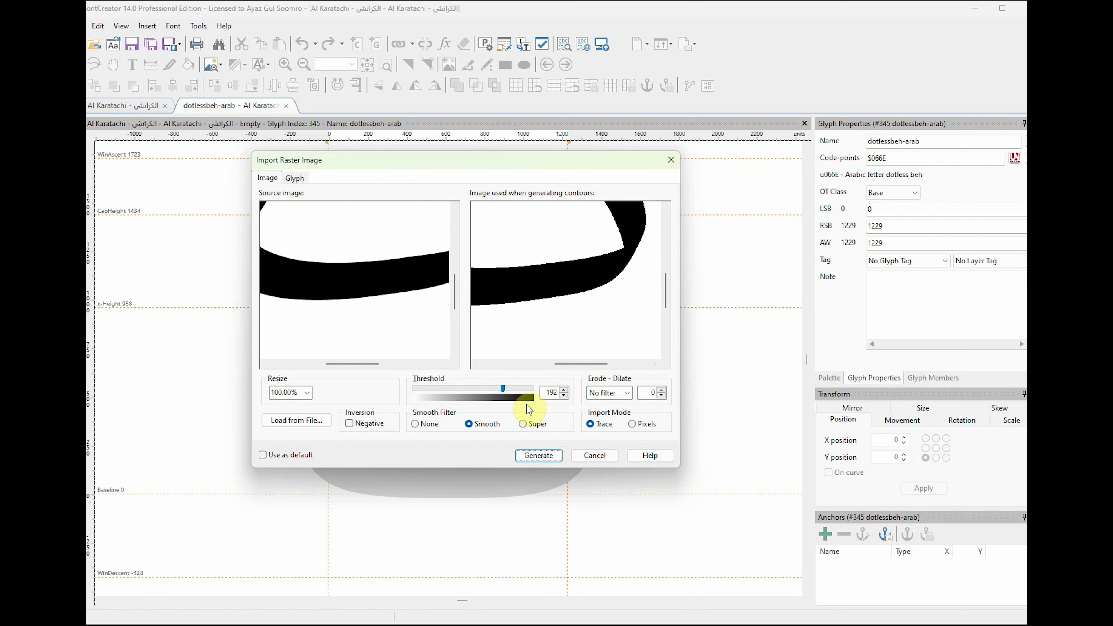
pyautogui.click(542, 458)
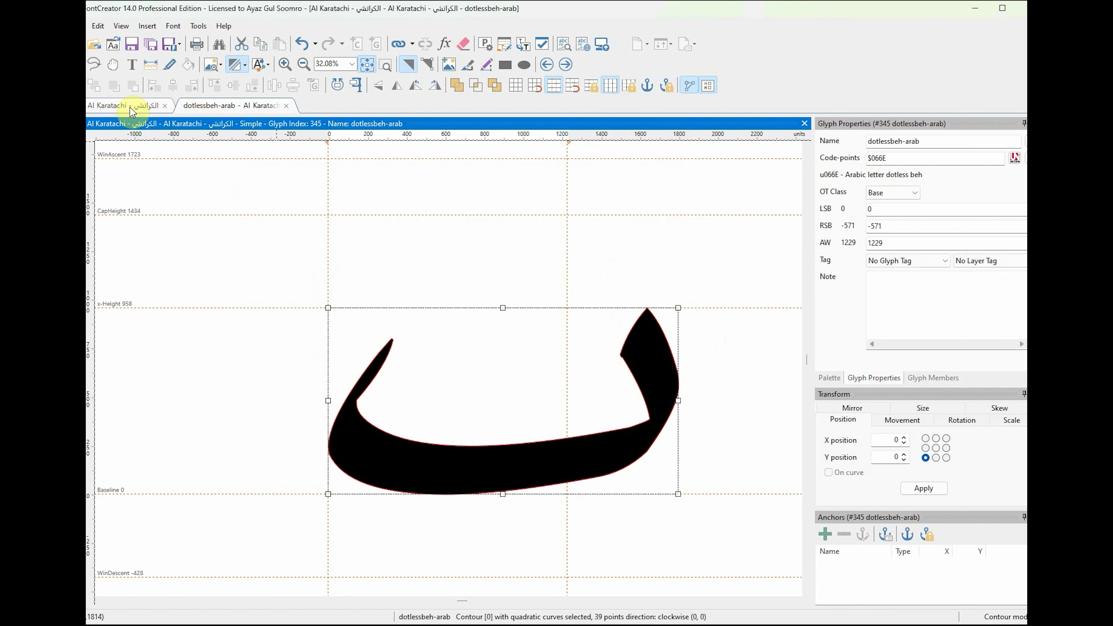
# Step: Check the imported dotless beh in the font overview and select its contour in the glyph editor
pyautogui.click(241, 111)
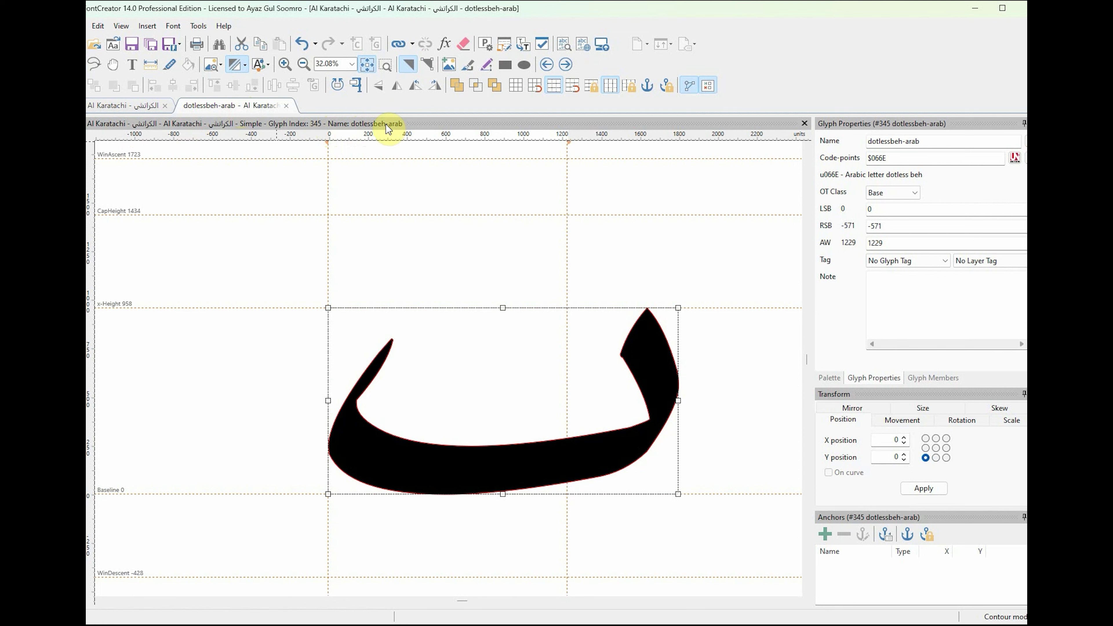
pyautogui.click(114, 106)
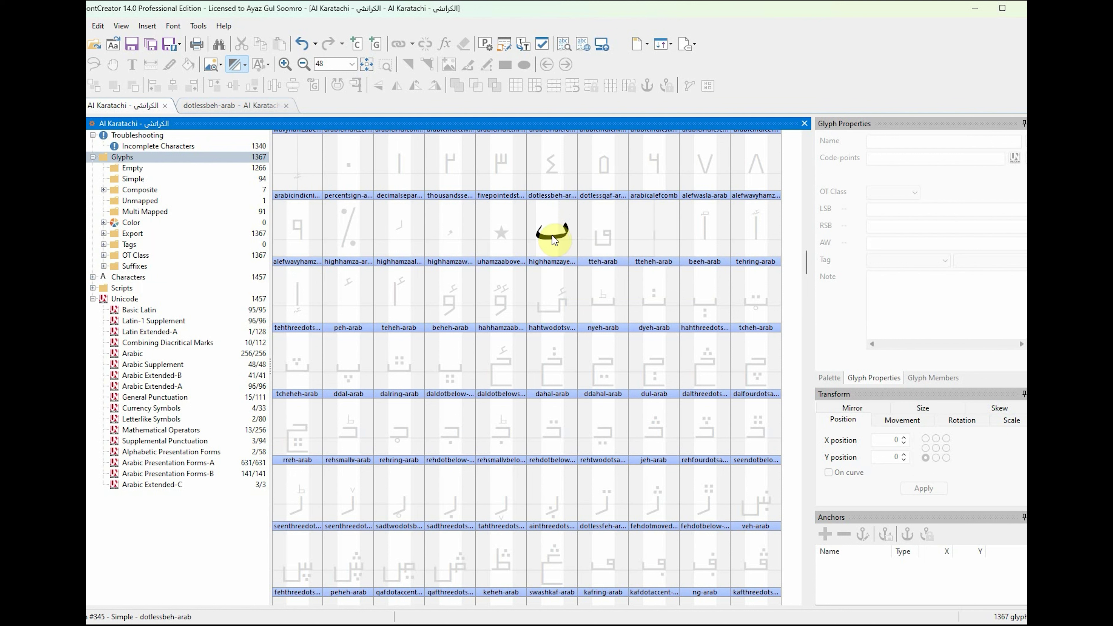
pyautogui.click(247, 107)
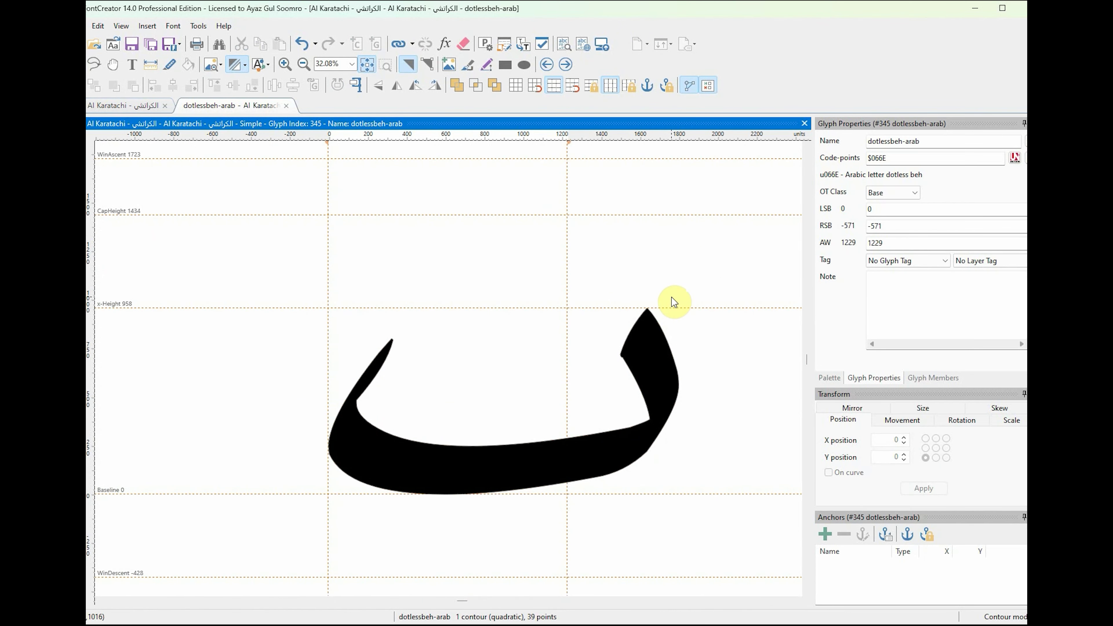
pyautogui.click(661, 357)
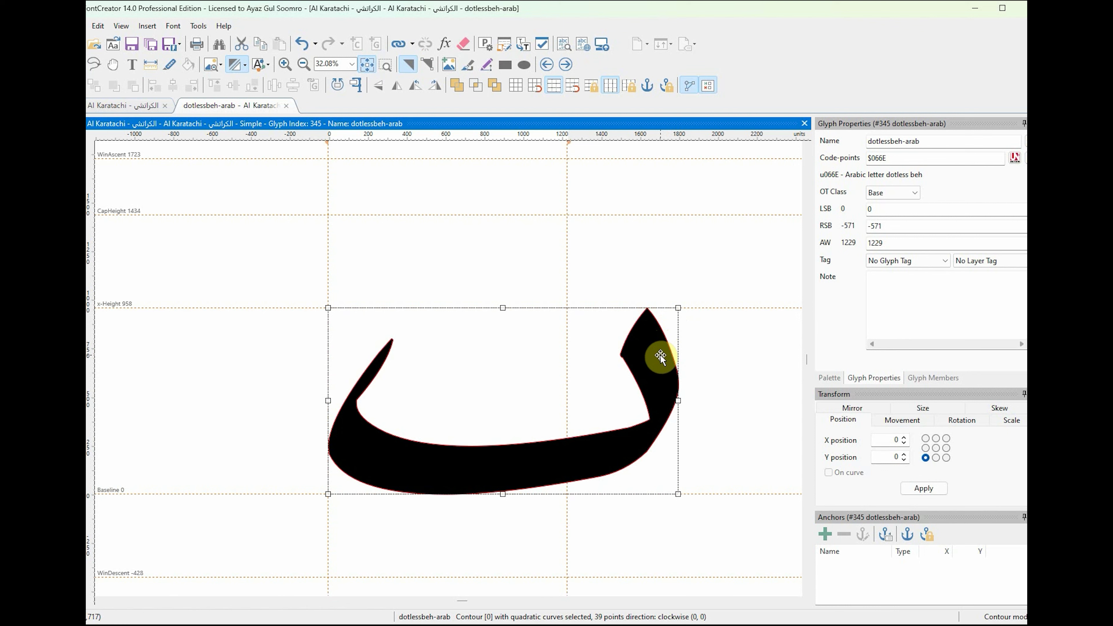
# Step: Switch to the List of Contents document in LibreOffice Writer, highlight the Glyph Adjustment & Size topic, and return to FontCreator
pyautogui.click(651, 266)
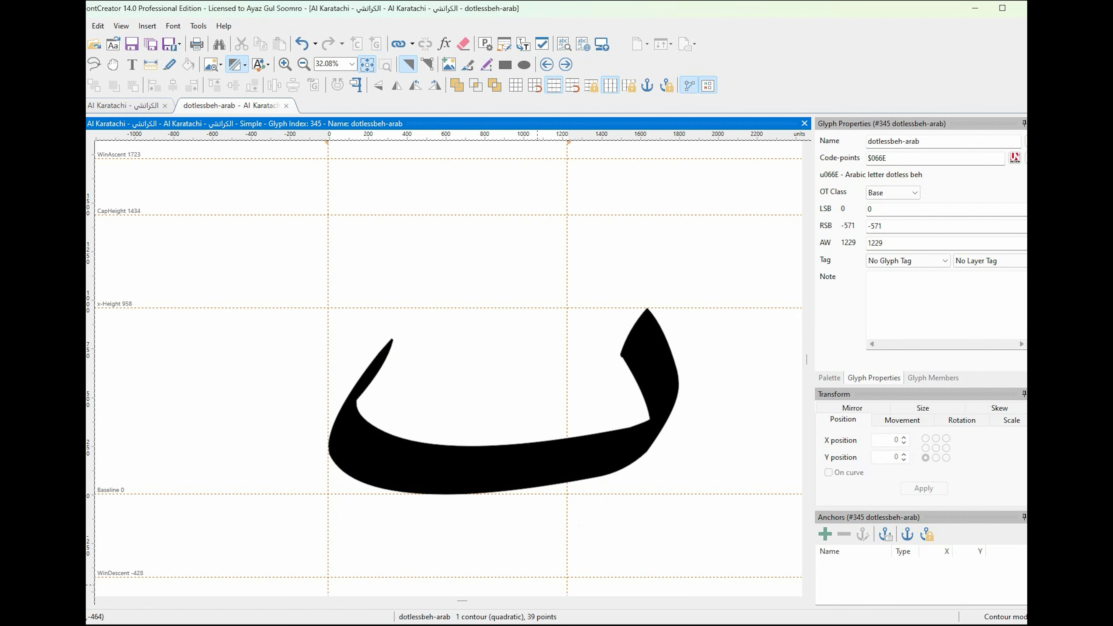
pyautogui.hotkey('alt', 'Tab')
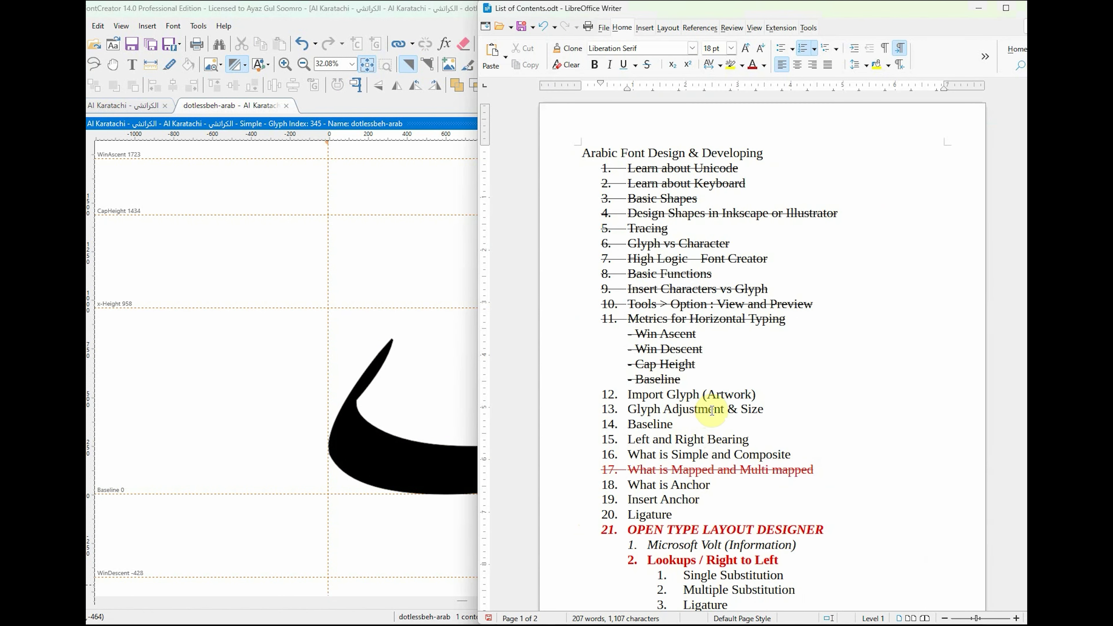
pyautogui.moveTo(765, 409); pyautogui.dragTo(637, 410)
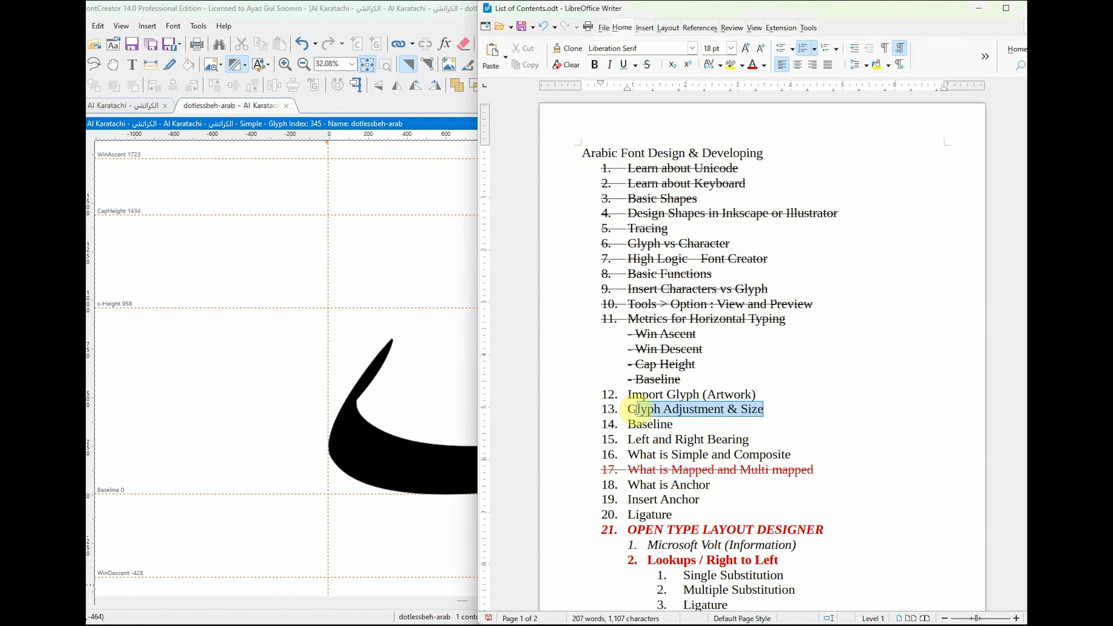
pyautogui.click(763, 409)
pyautogui.click(430, 279)
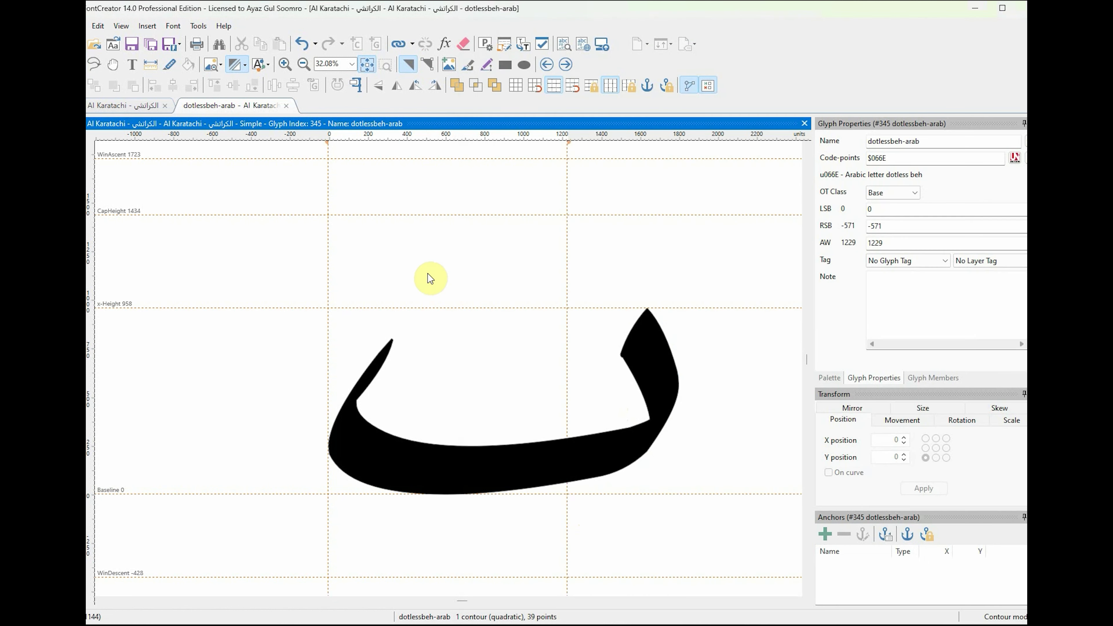
# Step: Scale the dotless beh contour down proportionally to about 1550 units wide, keeping its lower-left corner at the origin
pyautogui.click(657, 370)
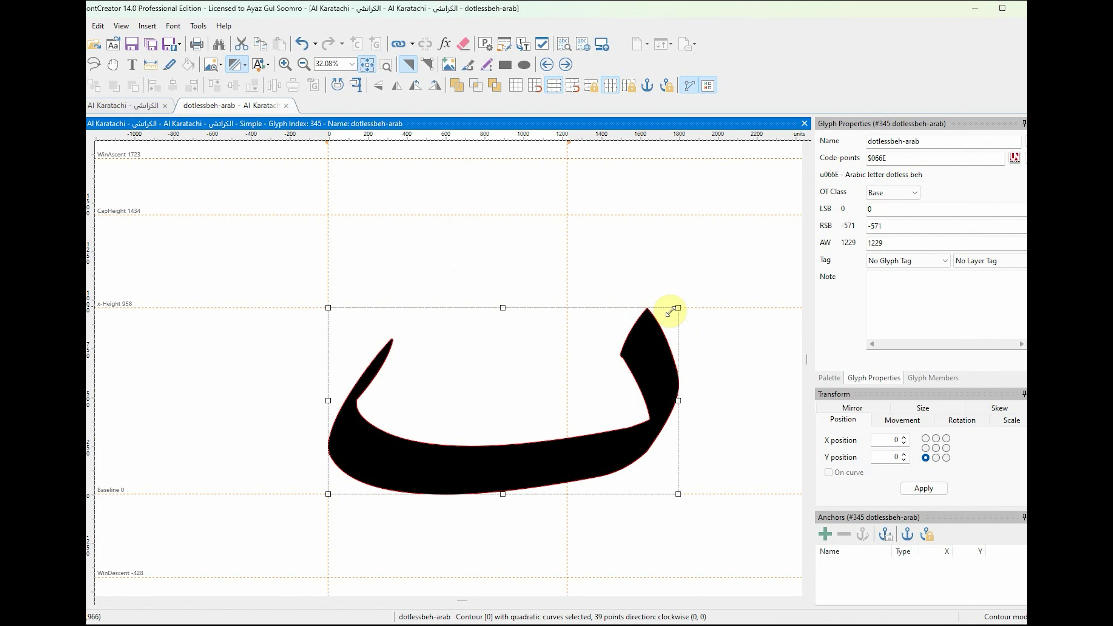
pyautogui.moveTo(679, 305); pyautogui.dragTo(614, 344)
pyautogui.moveTo(654, 320); pyautogui.dragTo(627, 353)
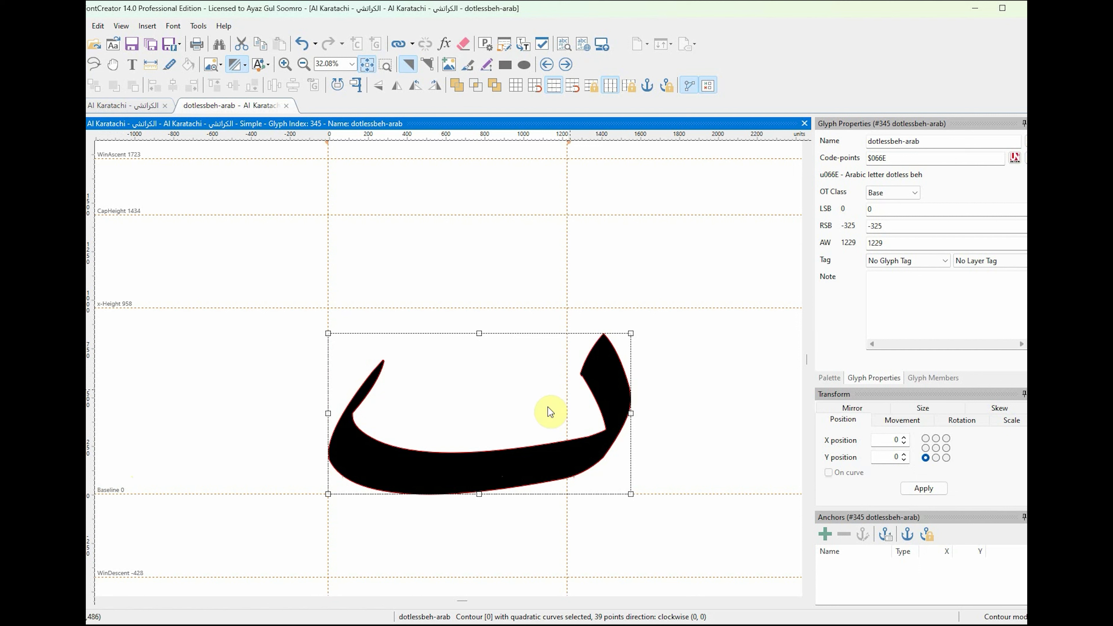
# Step: Rotate the dotless beh contour slightly clockwise about its centre so its bowl sits more level, and deselect it
pyautogui.click(616, 388)
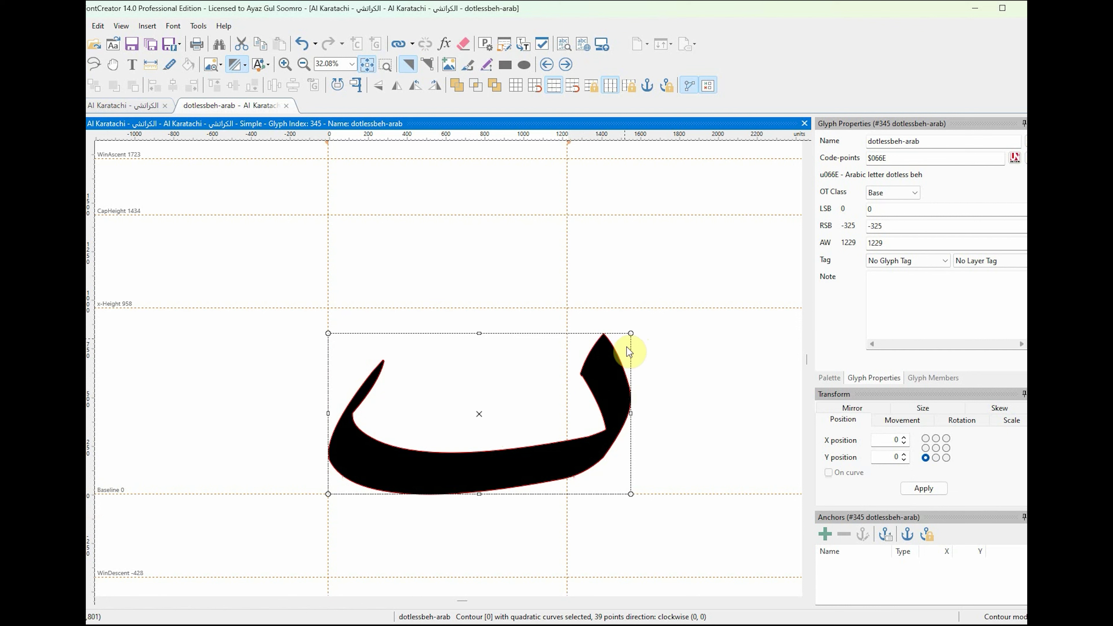
pyautogui.moveTo(631, 334); pyautogui.dragTo(636, 344)
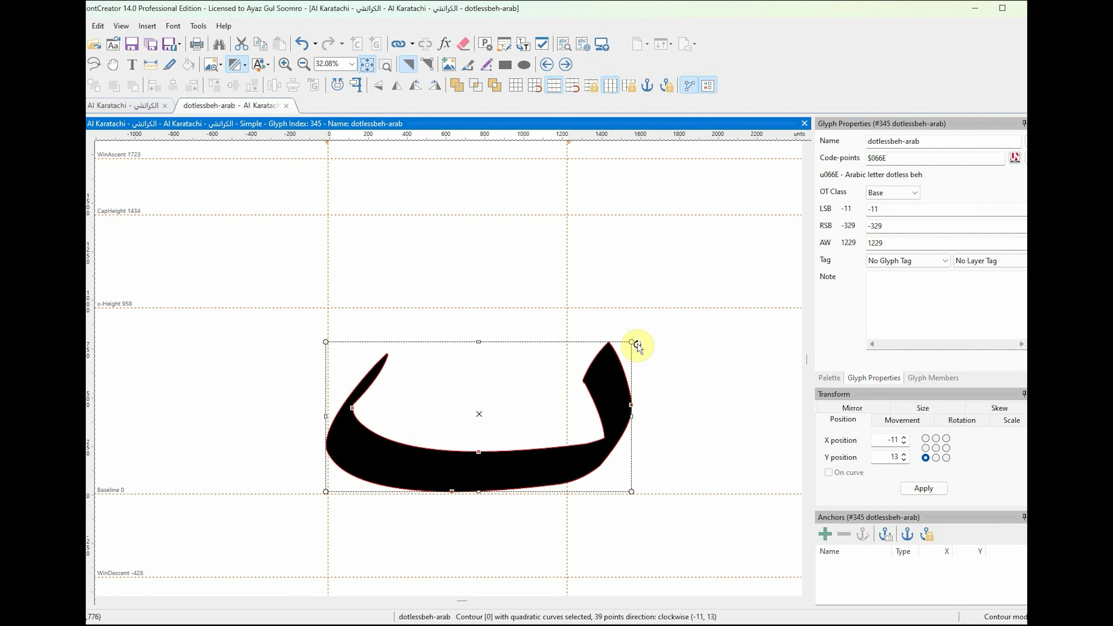
pyautogui.click(663, 390)
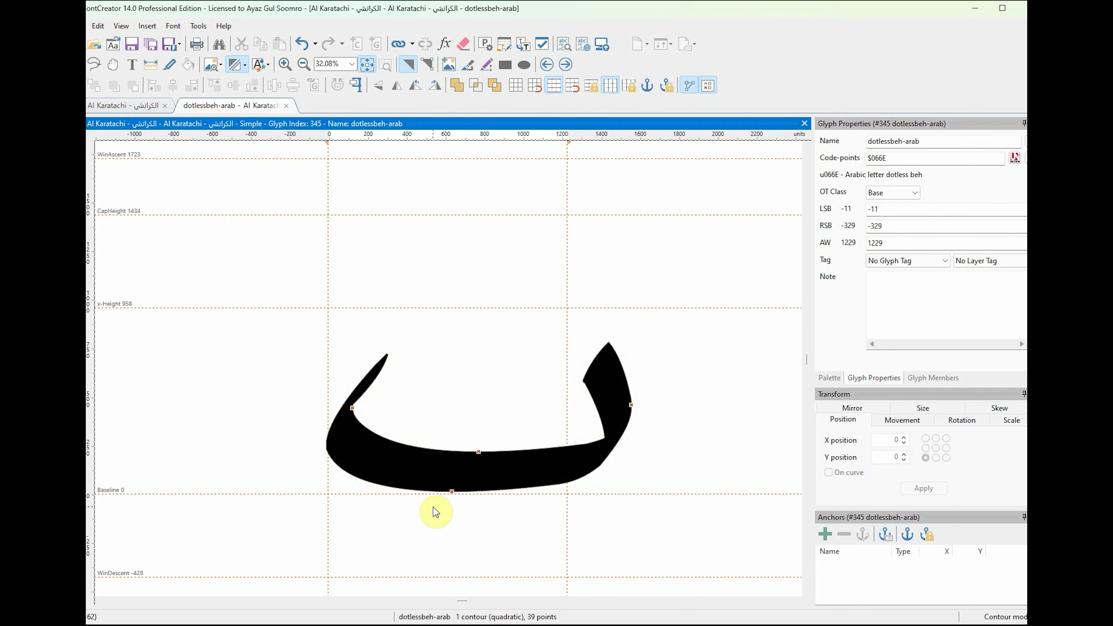
# Step: Examine how the rotated contour's lower edge sits against the baseline and check its X and Y position values
pyautogui.scroll(3, 447, 493)
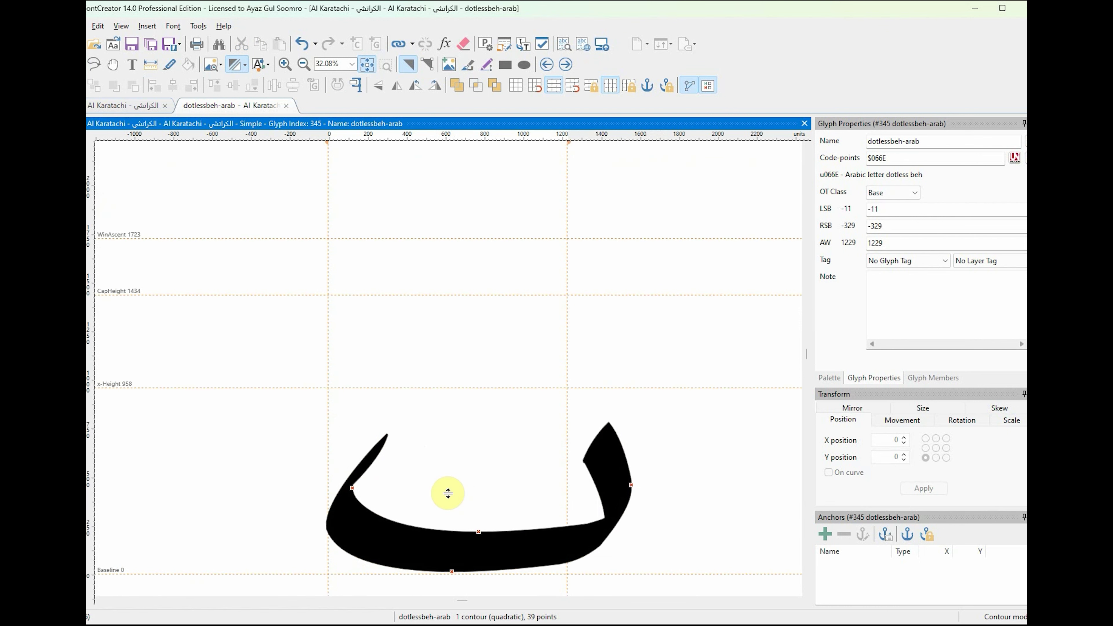
pyautogui.scroll(-3, 455, 495)
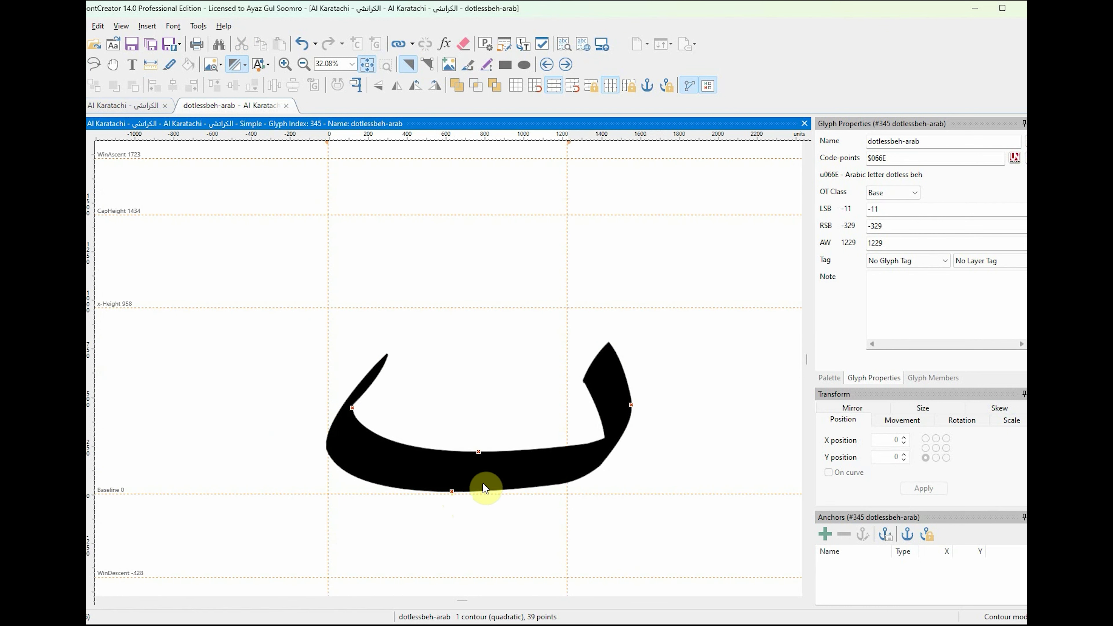
pyautogui.scroll(3, 475, 517)
pyautogui.scroll(-6, 475, 517)
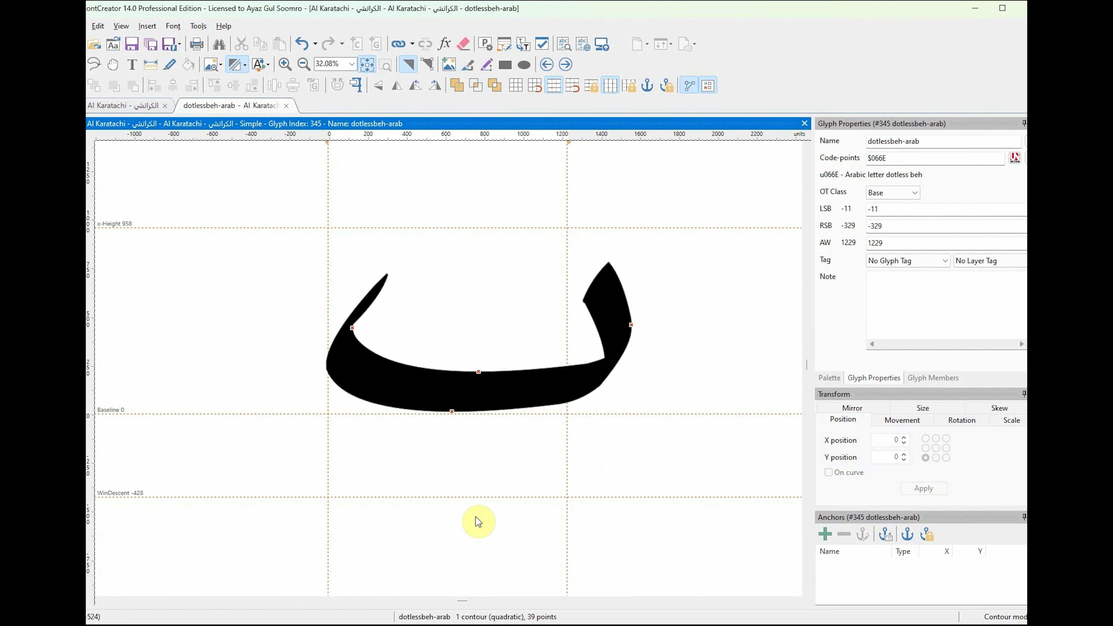
pyautogui.scroll(5, 477, 486)
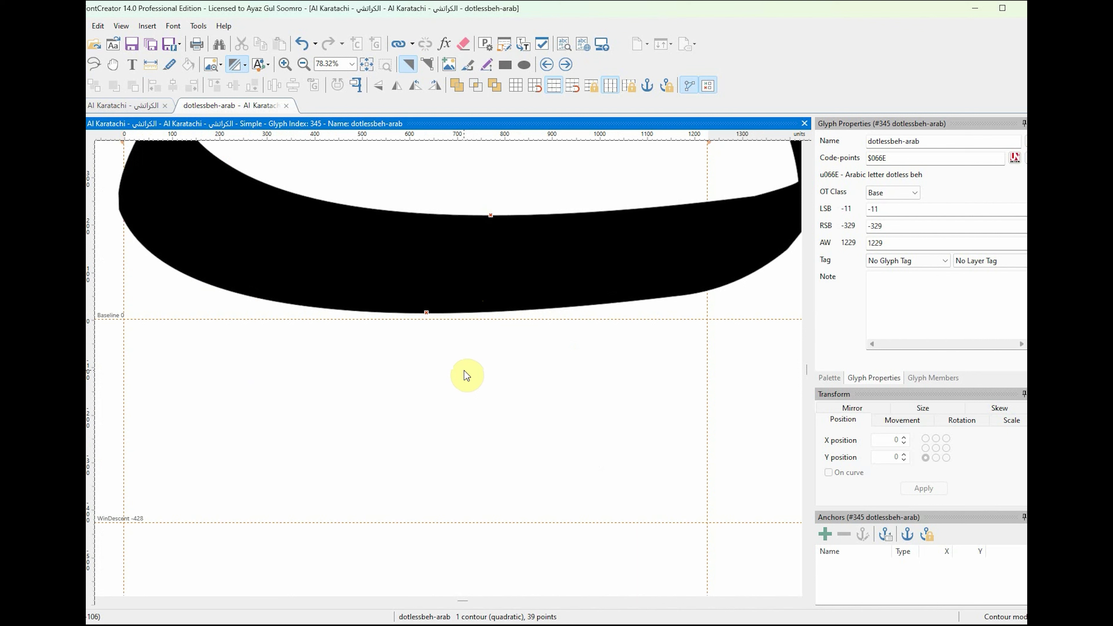
pyautogui.click(509, 263)
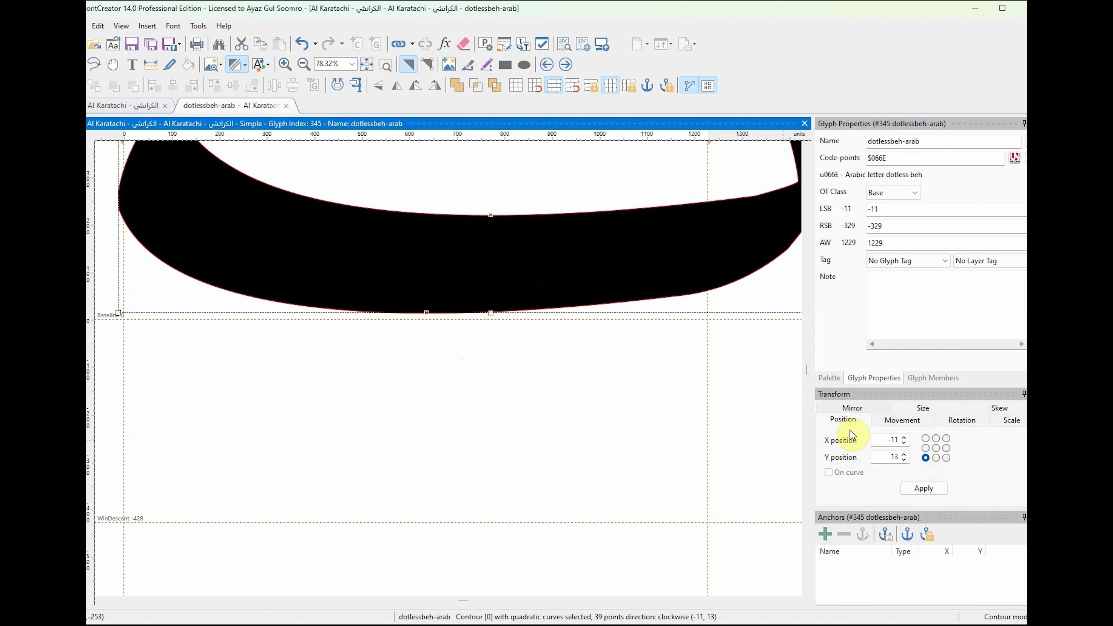
pyautogui.click(871, 381)
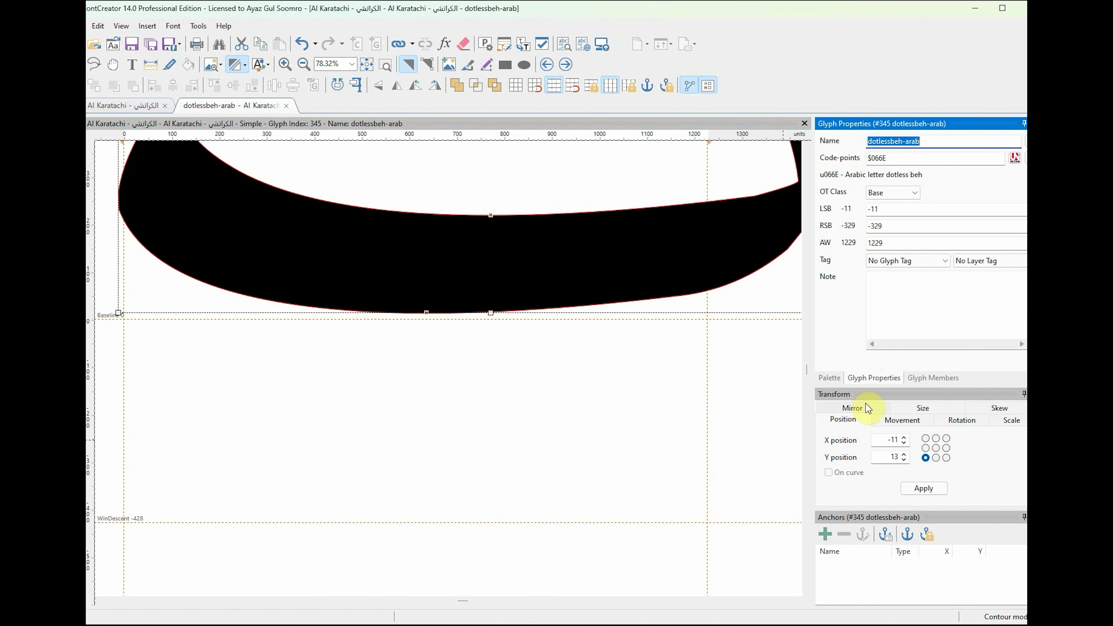
pyautogui.click(857, 396)
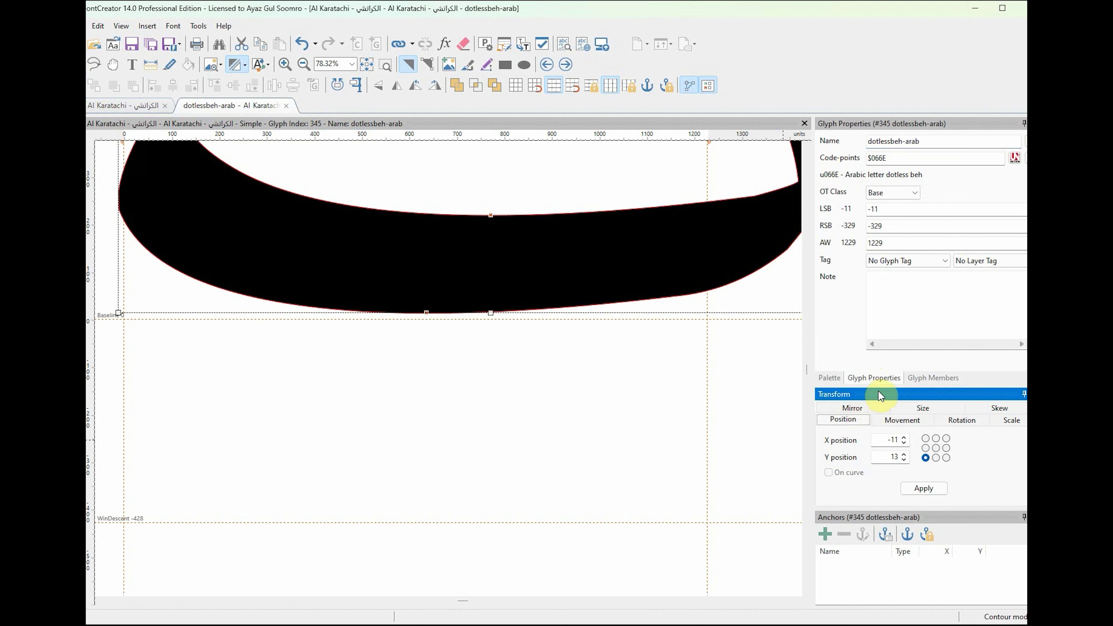
pyautogui.click(570, 303)
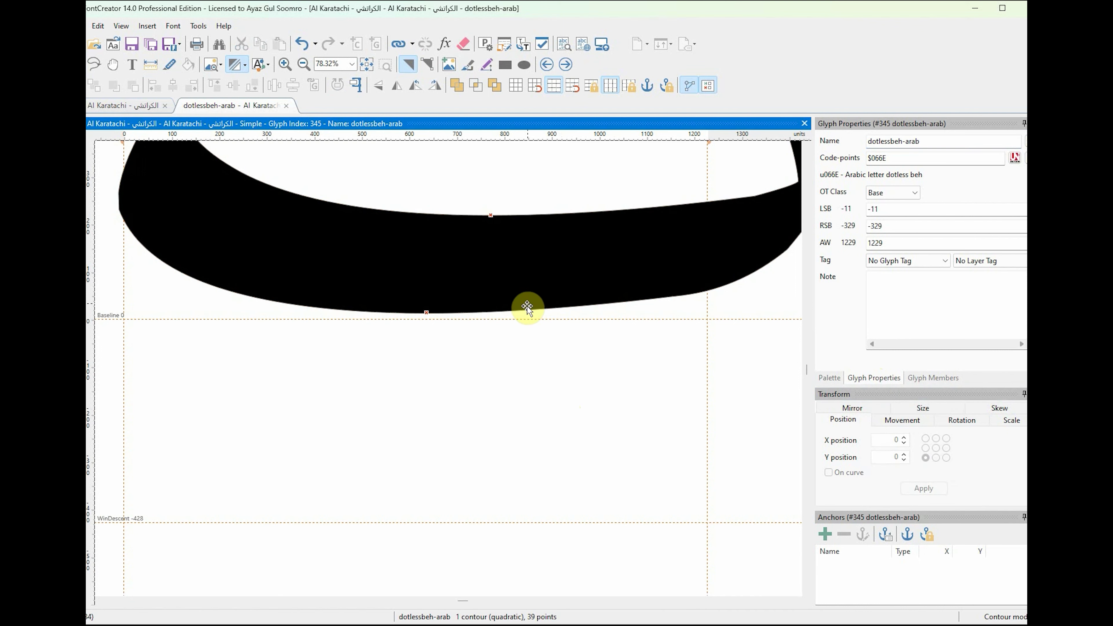
pyautogui.click(539, 275)
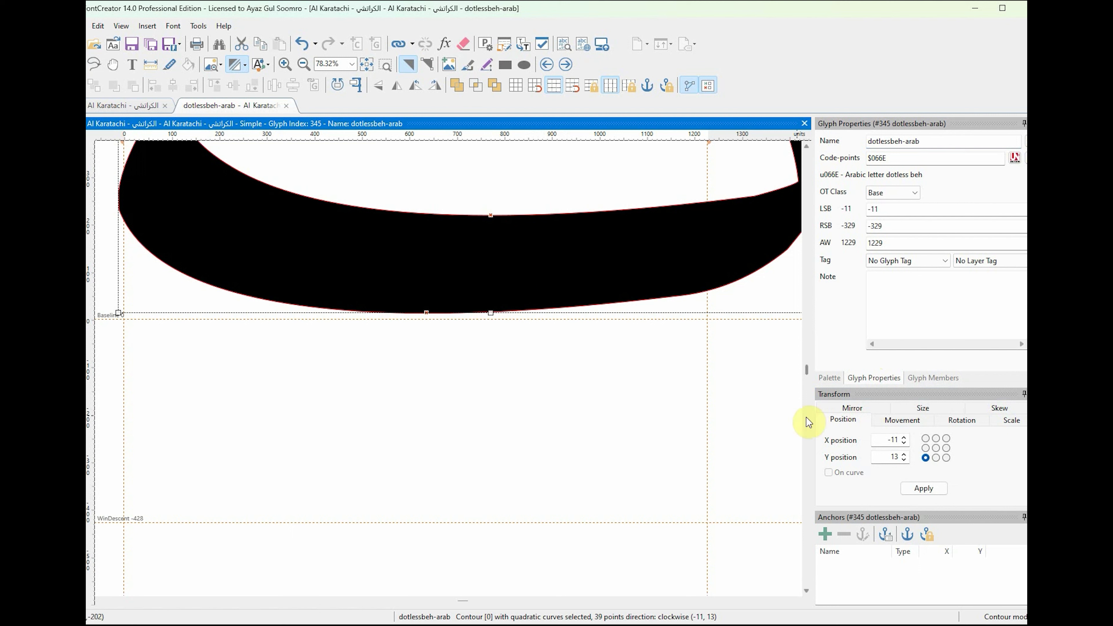
pyautogui.click(931, 460)
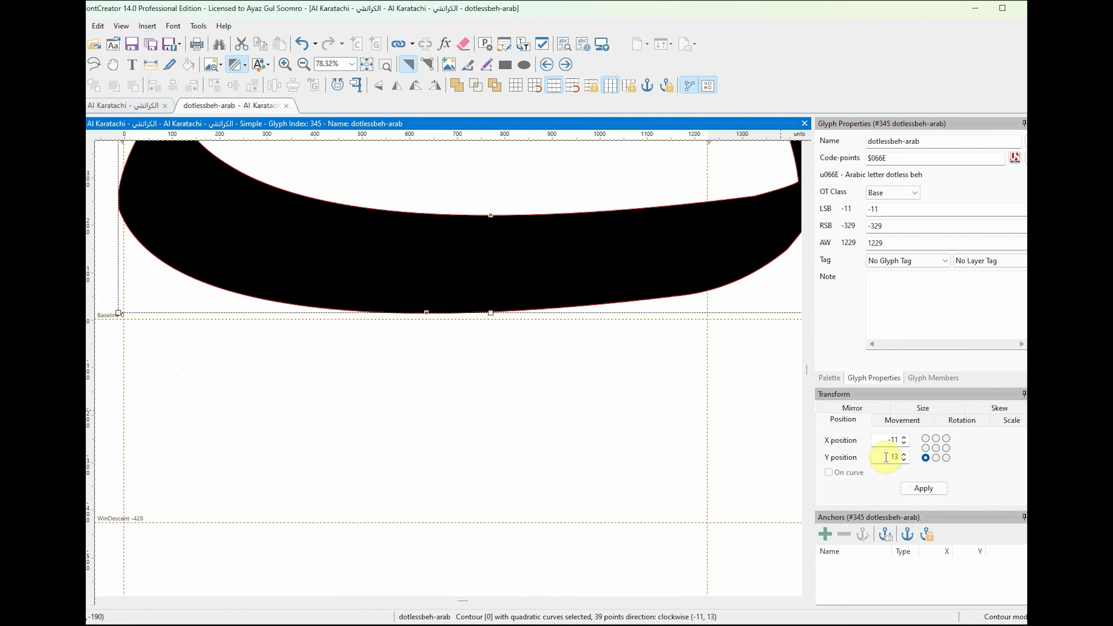
pyautogui.click(547, 406)
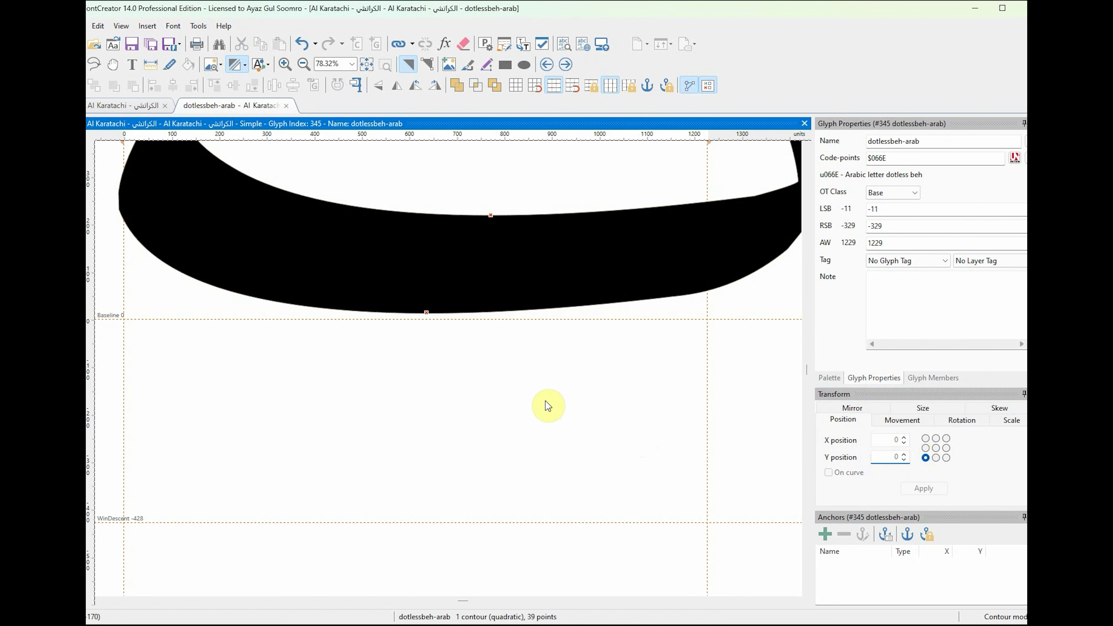
# Step: Select the whole dotless beh contour and set its Y position to 0 so it rests on the baseline
pyautogui.scroll(-5, 546, 405)
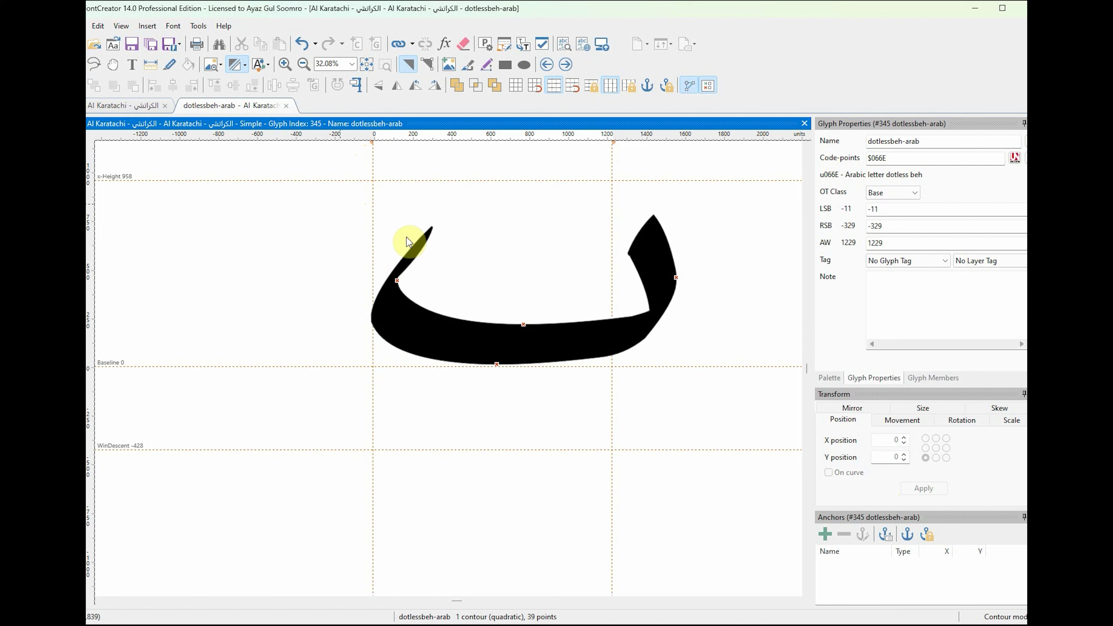
pyautogui.moveTo(328, 171); pyautogui.dragTo(772, 403)
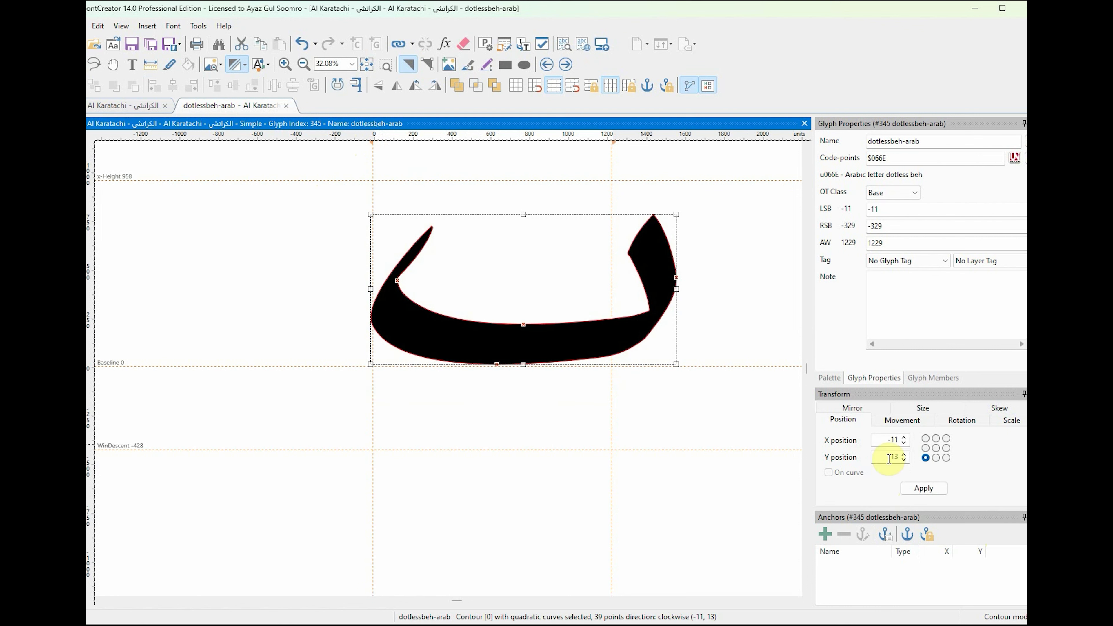
pyautogui.doubleClick(892, 457)
pyautogui.write('0')
pyautogui.press('Return')
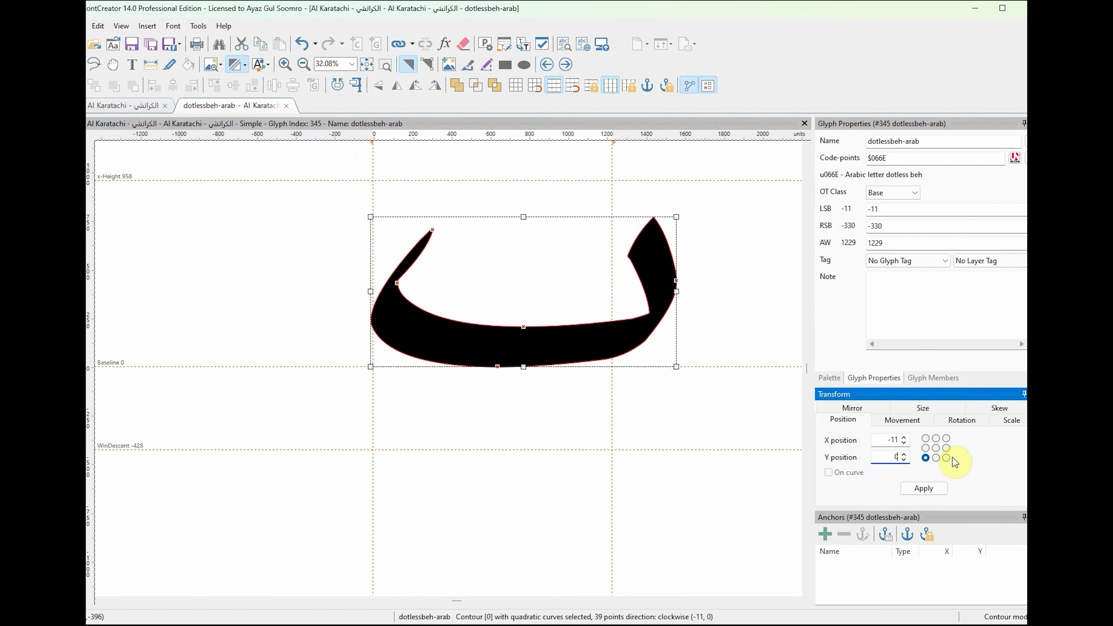
pyautogui.click(423, 409)
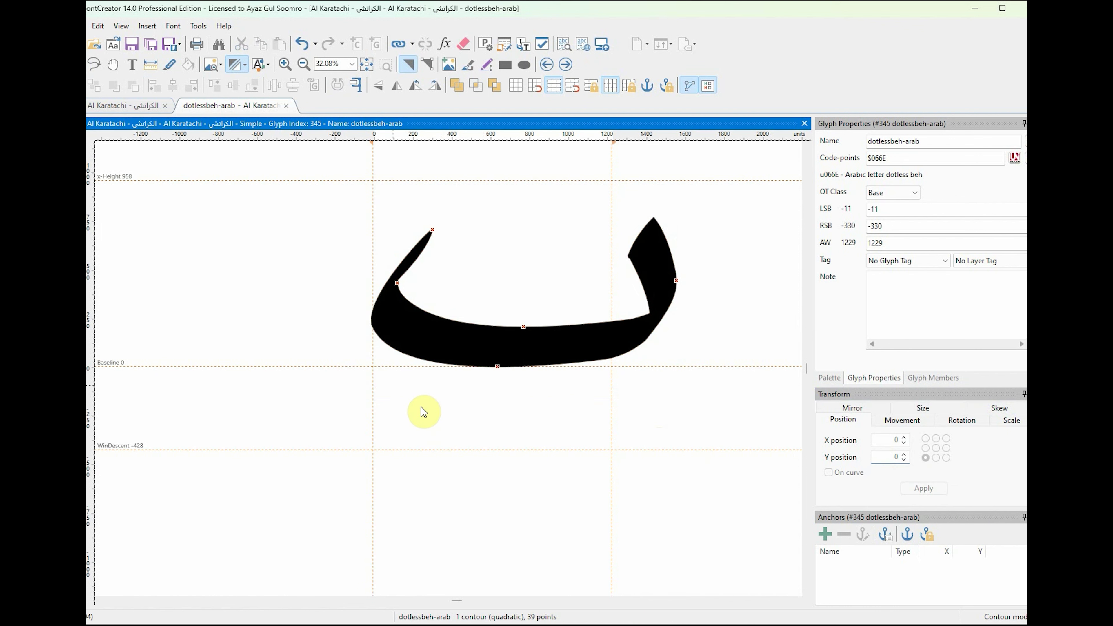
# Step: Set the dotless beh contour's X position to 0 to align it with the left bearing line
pyautogui.moveTo(340, 160); pyautogui.dragTo(736, 400)
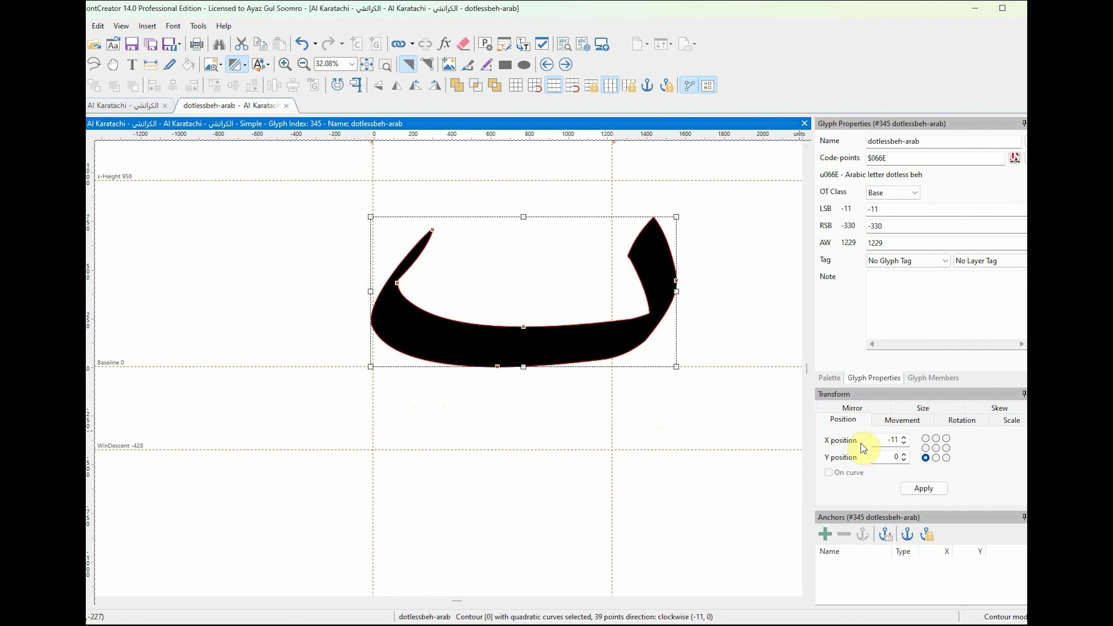
pyautogui.doubleClick(893, 439)
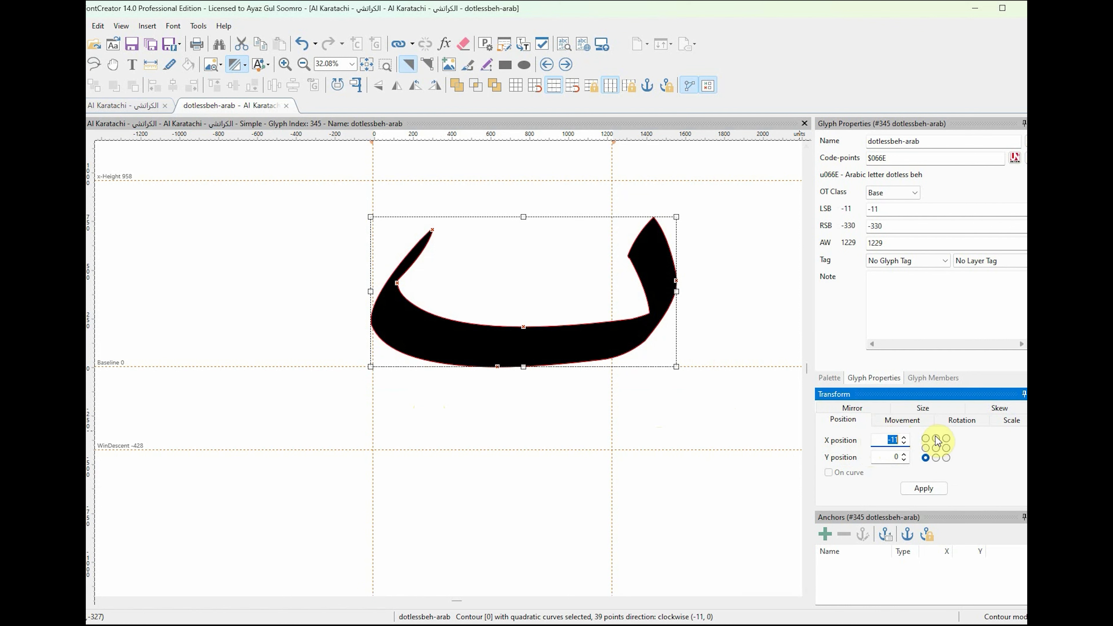
pyautogui.write('0')
pyautogui.press('Return')
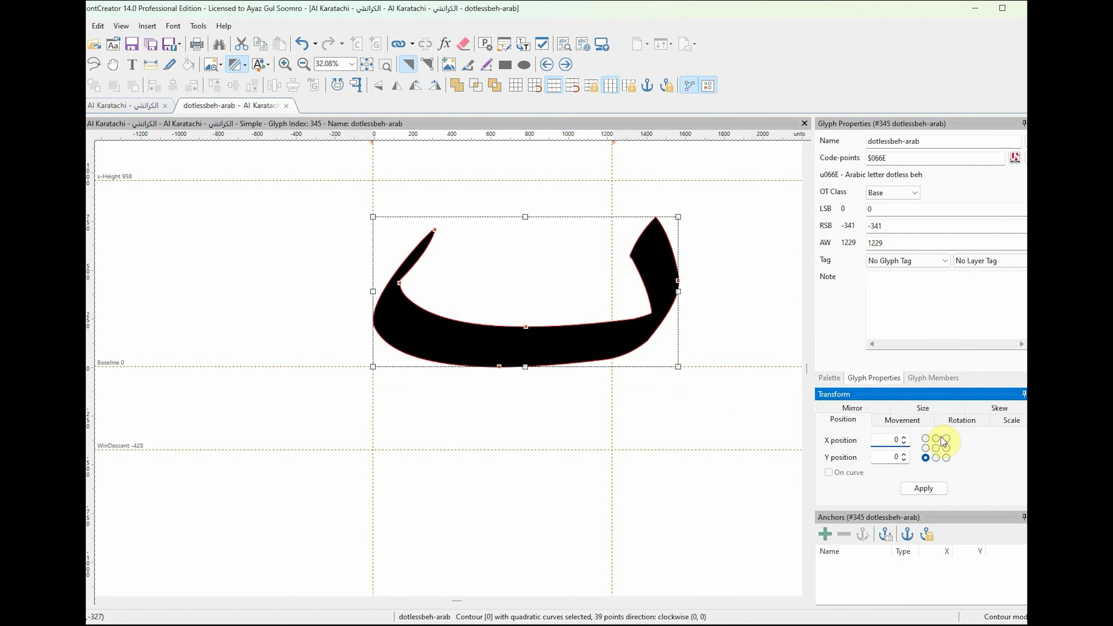
pyautogui.click(410, 406)
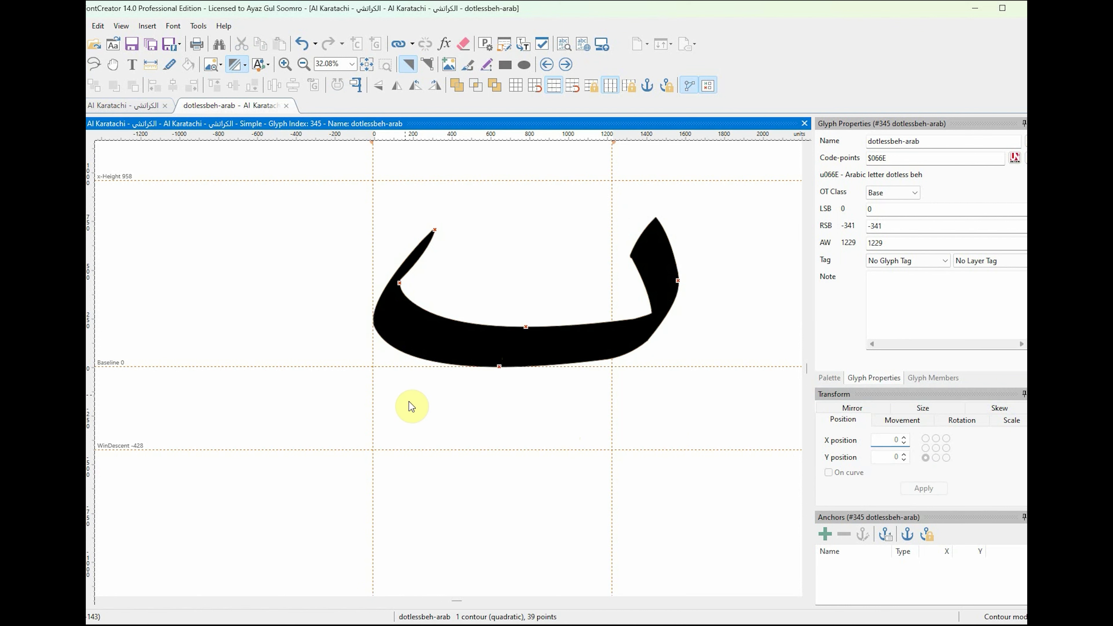
# Step: Examine the contour's alignment with the baseline and with the left and right bearing lines
pyautogui.scroll(2, 387, 359)
pyautogui.scroll(2, 372, 347)
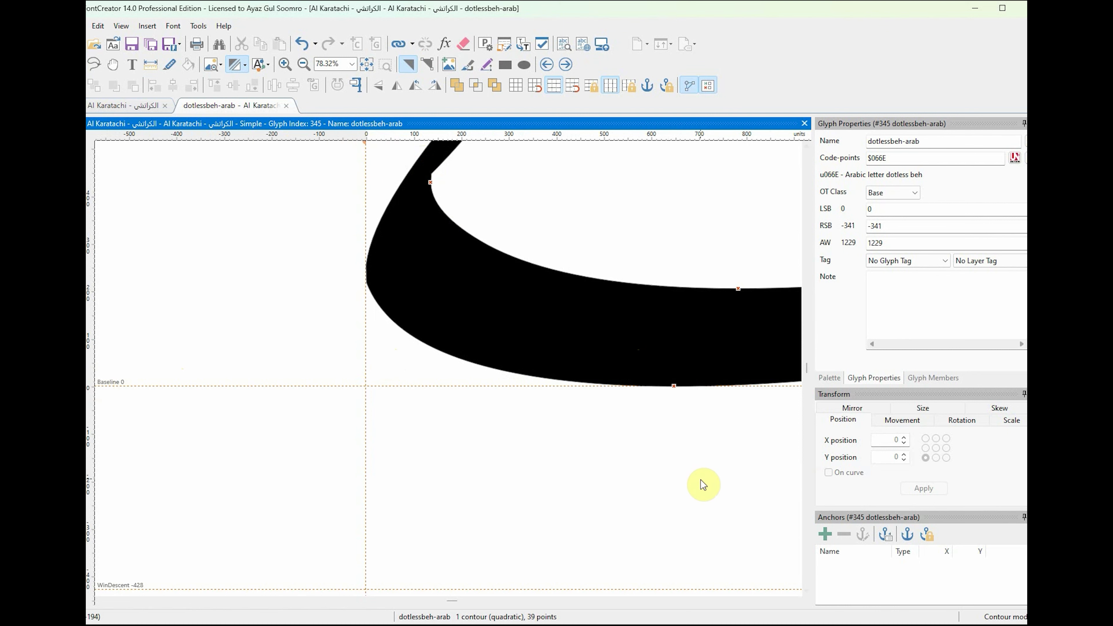
pyautogui.scroll(-2, 701, 479)
pyautogui.moveTo(702, 480); pyautogui.dragTo(492, 487)
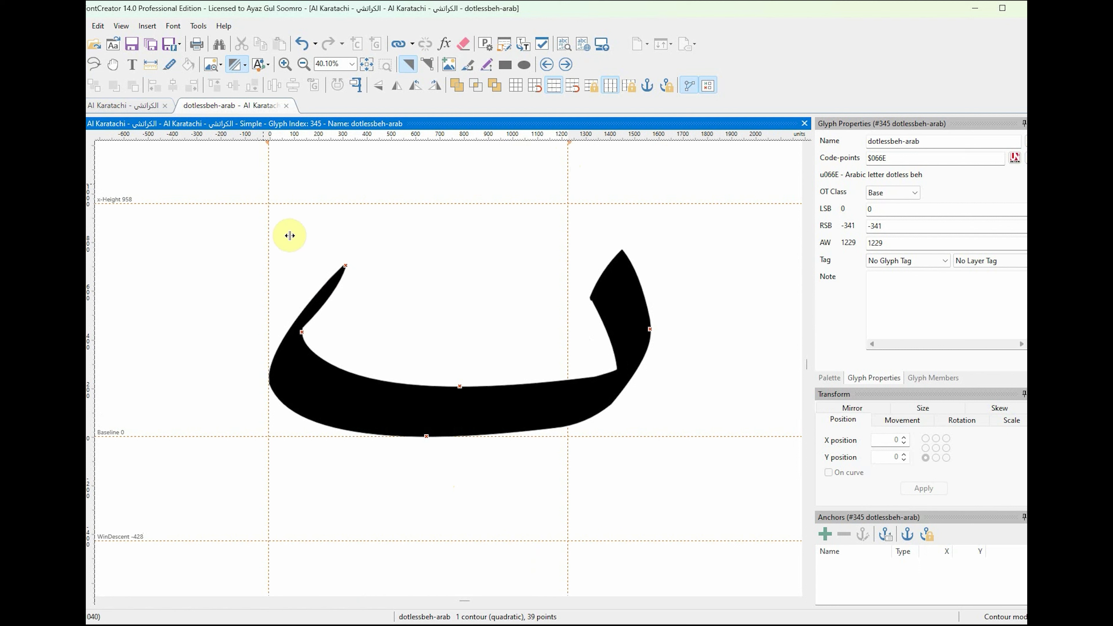
pyautogui.moveTo(248, 171); pyautogui.dragTo(301, 239)
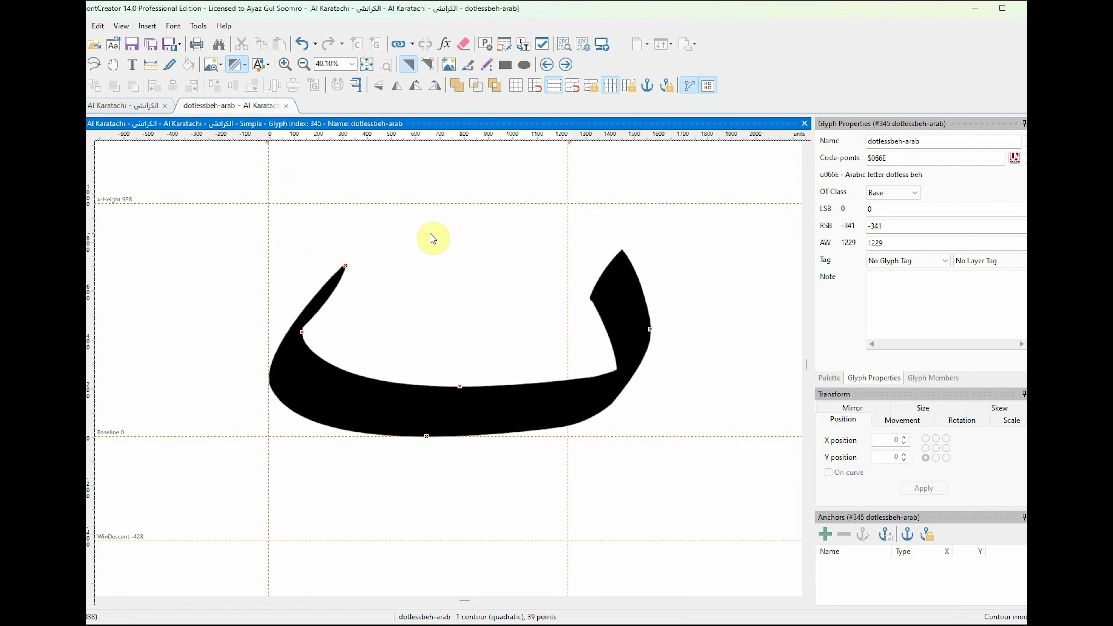
pyautogui.moveTo(542, 175); pyautogui.dragTo(627, 248)
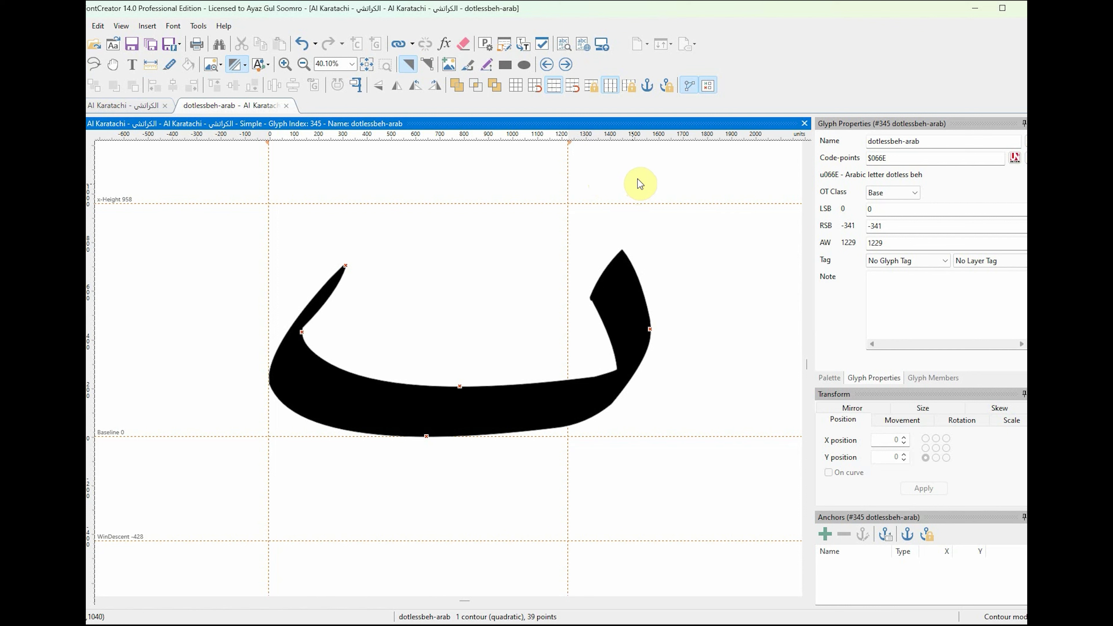
# Step: Set both the left and right side bearings of the dotlessbeh-arab glyph to 70
pyautogui.click(850, 126)
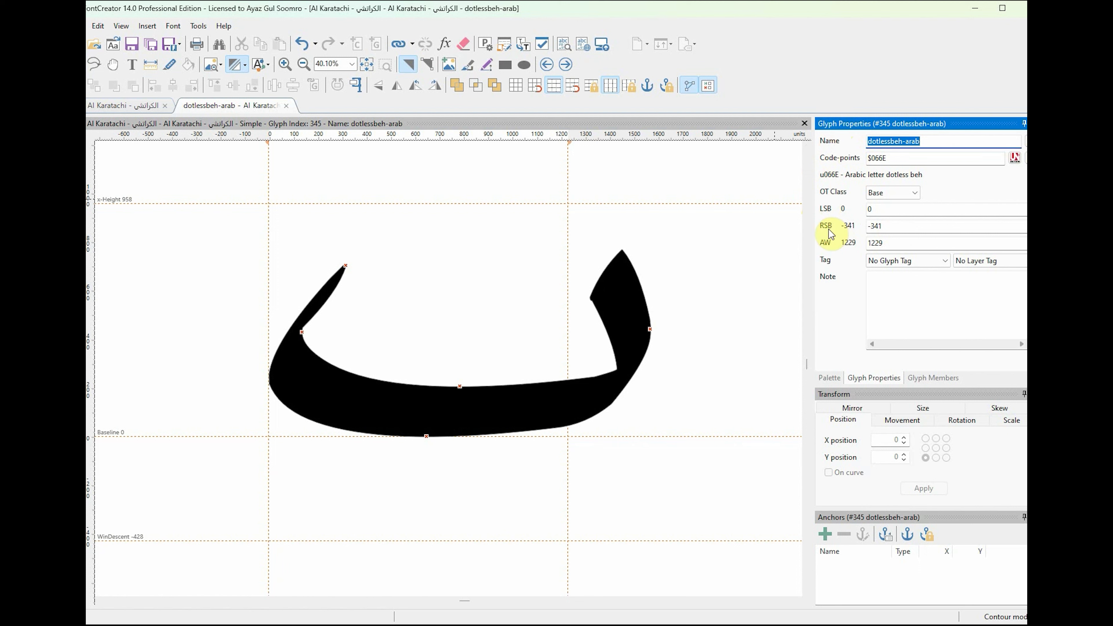
pyautogui.click(877, 209)
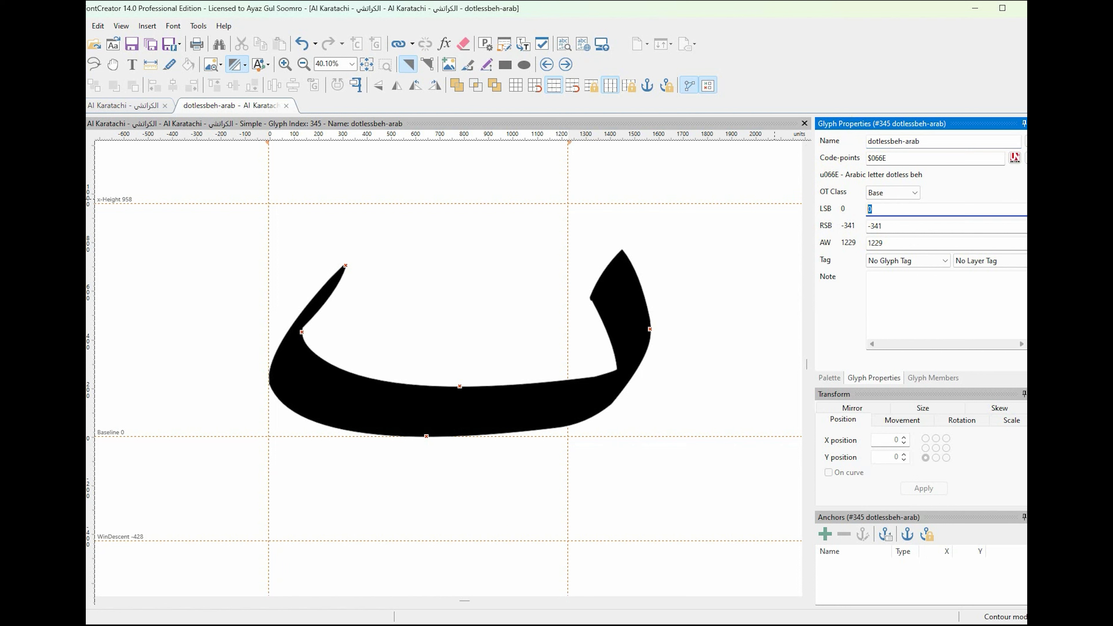
pyautogui.write('70')
pyautogui.press('Return')
pyautogui.press('Tab')
pyautogui.write('70')
pyautogui.press('Return')
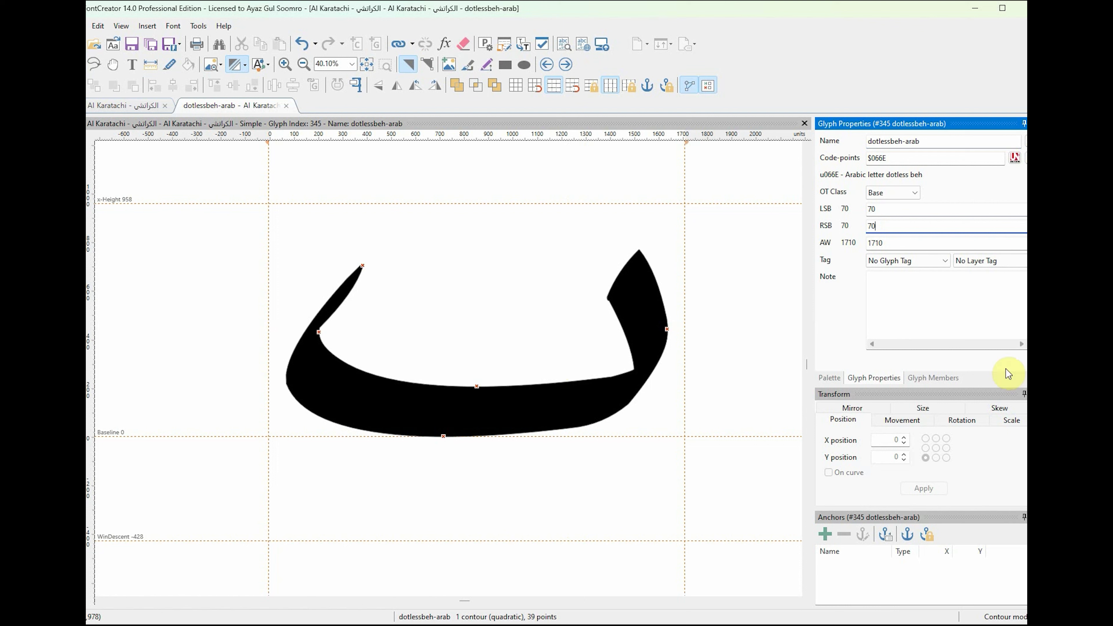
# Step: Set both the left and right side bearings of the dotlessbeh-arab glyph to 75
pyautogui.click(940, 213)
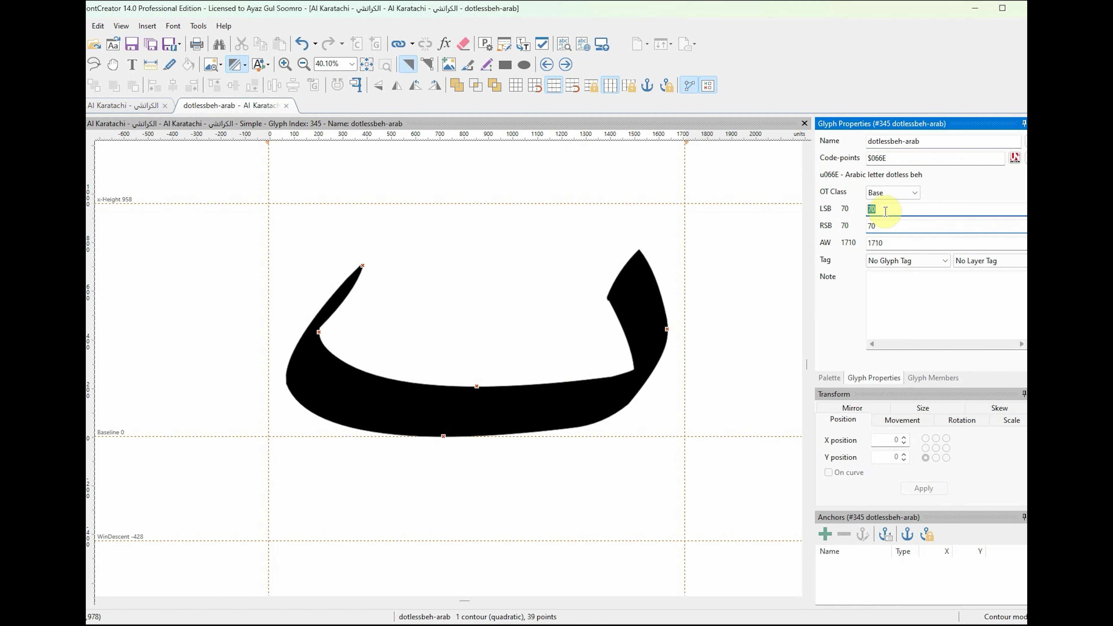
pyautogui.write('75')
pyautogui.click(972, 226)
pyautogui.write('75')
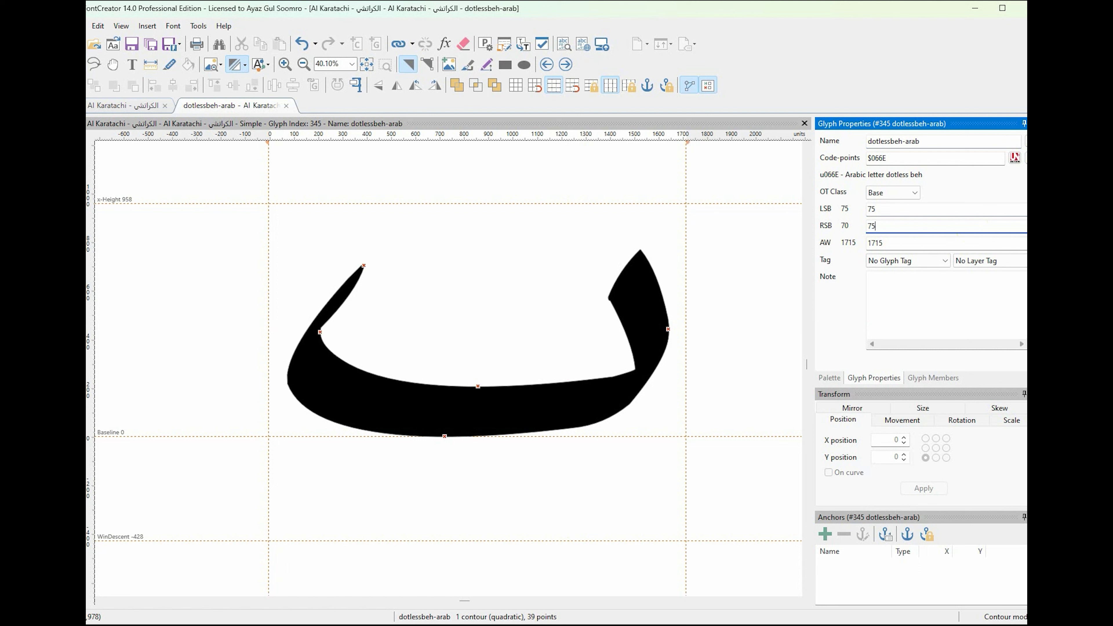
pyautogui.press('Return')
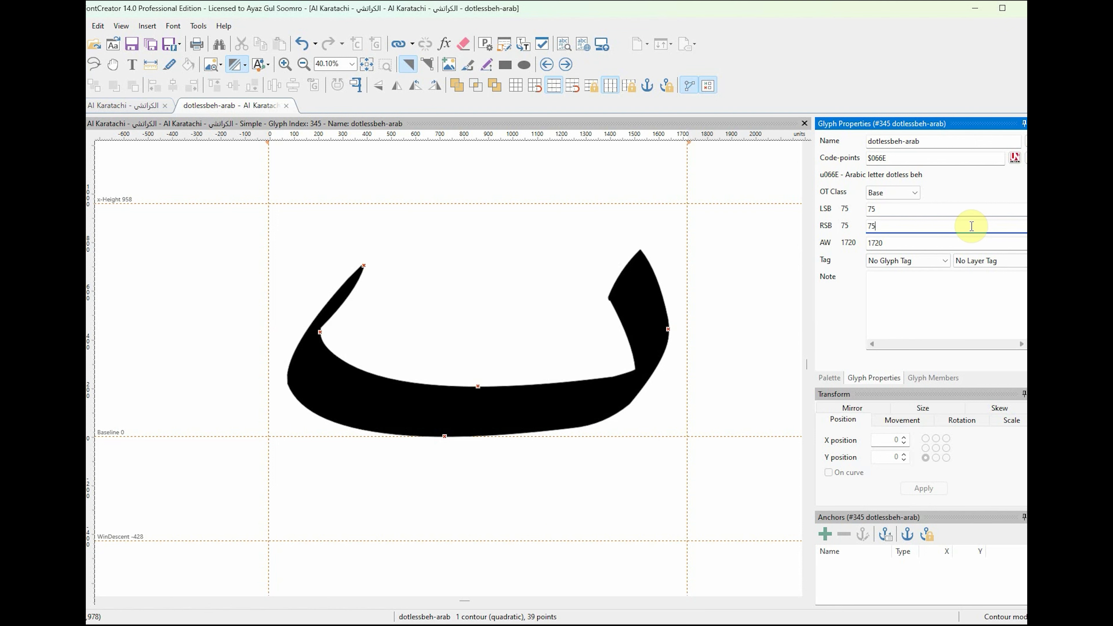
# Step: Compare the dotless beh with its neighbours in the glyph overview and scale its contour down proportionally to about 1190 units wide
pyautogui.click(125, 105)
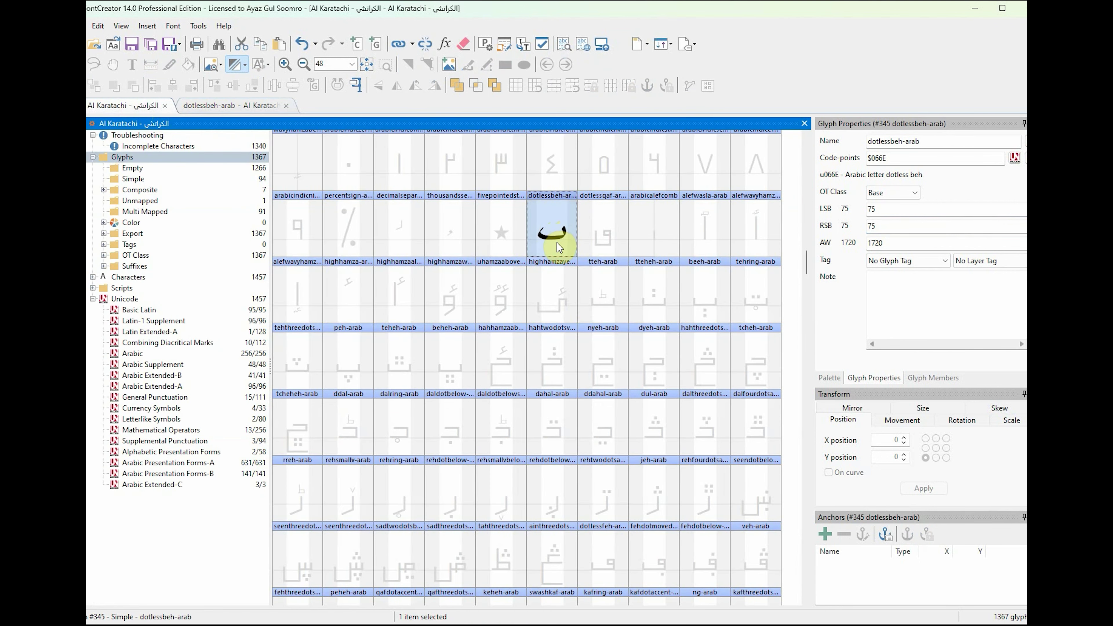
pyautogui.click(238, 109)
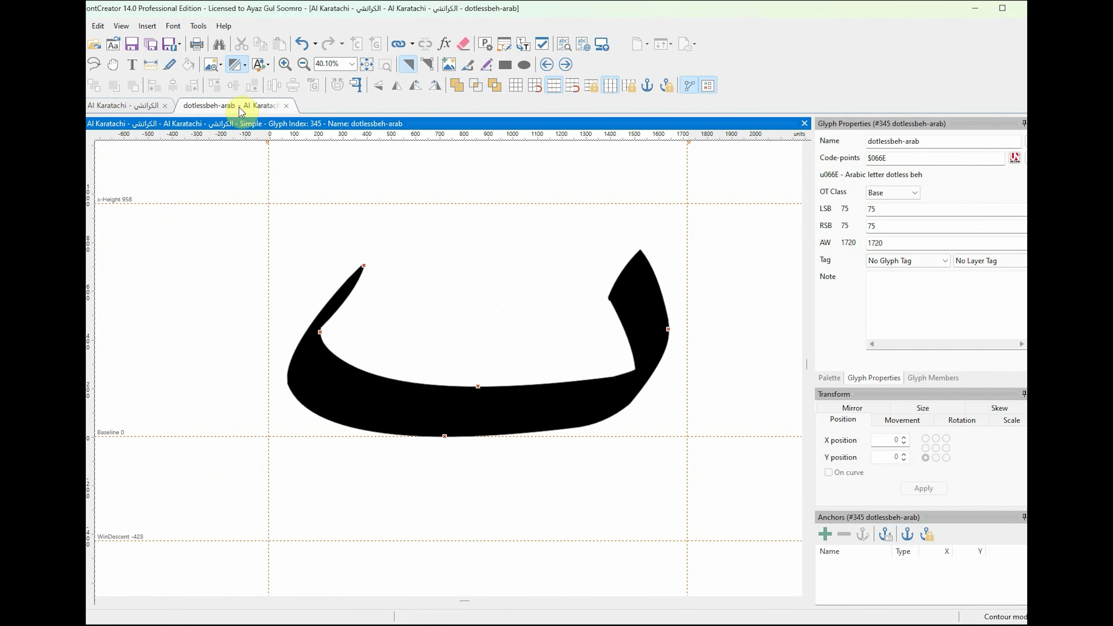
pyautogui.click(629, 275)
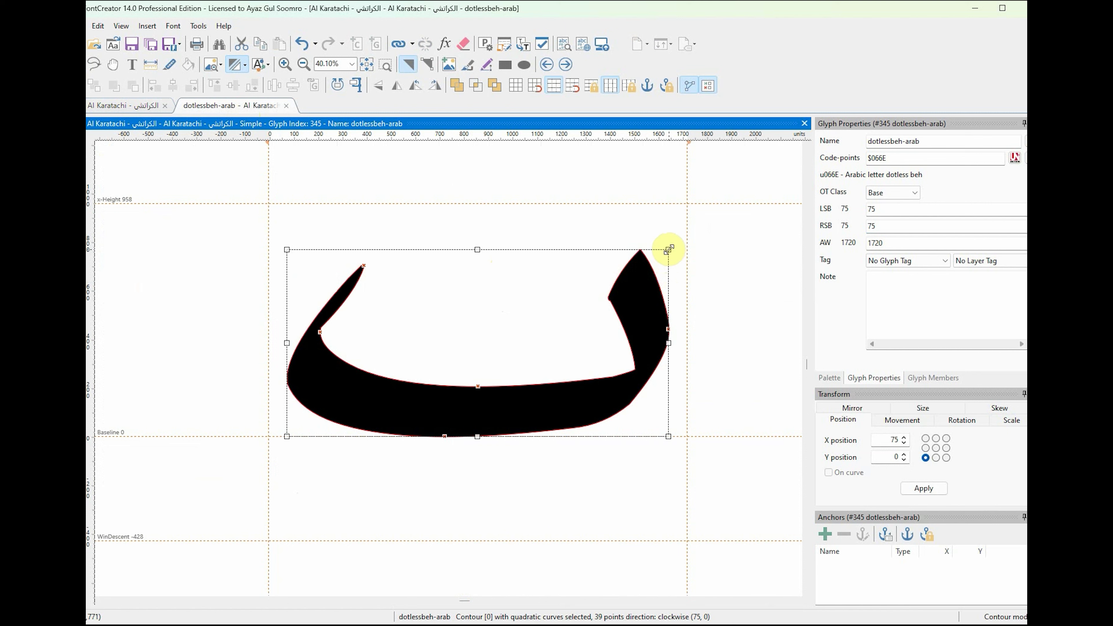
pyautogui.moveTo(669, 250); pyautogui.dragTo(591, 295)
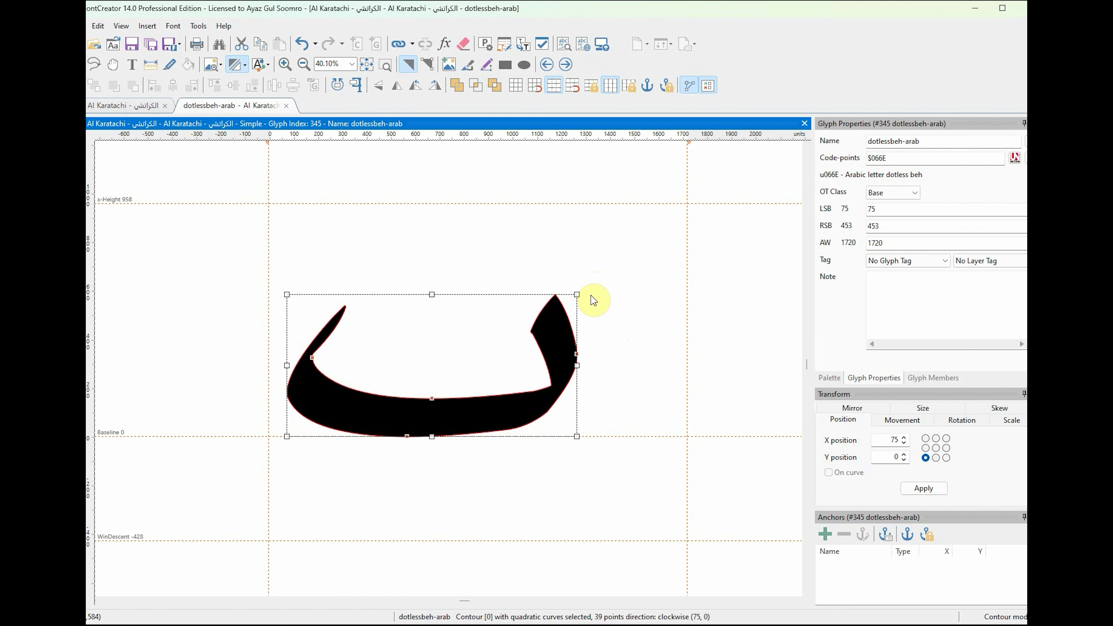
pyautogui.click(138, 107)
pyautogui.click(227, 107)
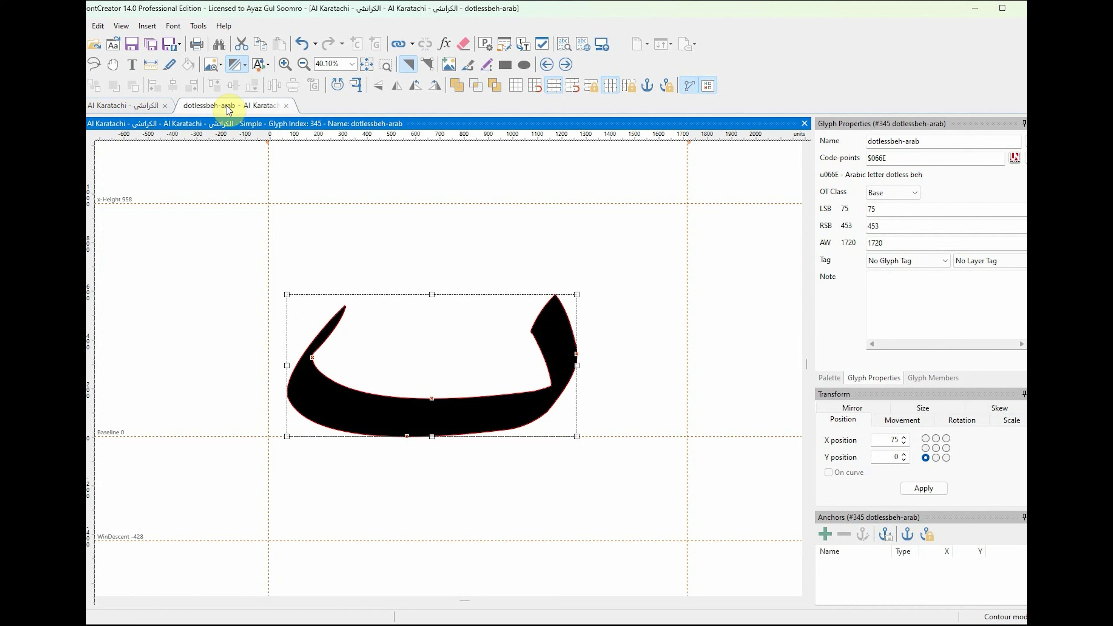
pyautogui.click(460, 240)
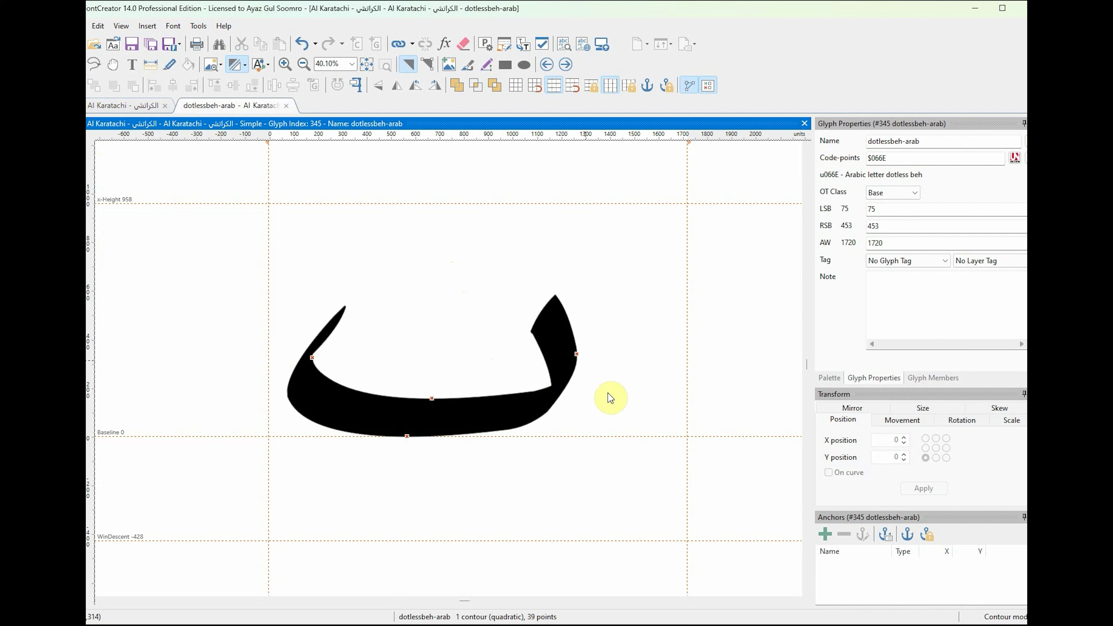
# Step: Set the right side bearing of the scaled-down dotless beh to 75
pyautogui.click(557, 320)
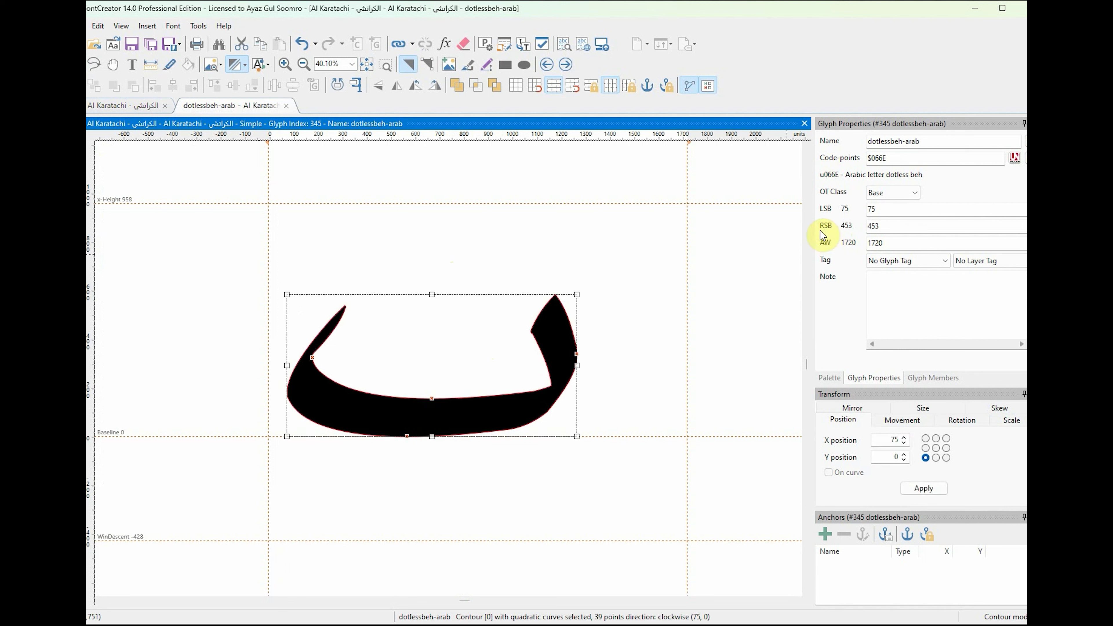
pyautogui.click(890, 226)
pyautogui.write('7')
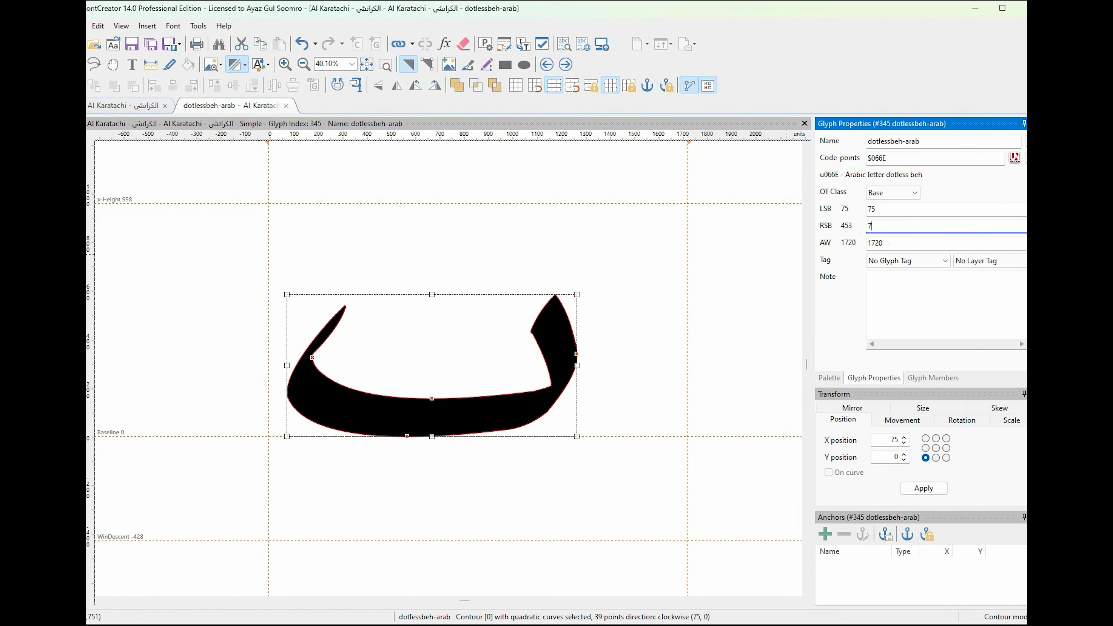
pyautogui.write('5')
pyautogui.press('Return')
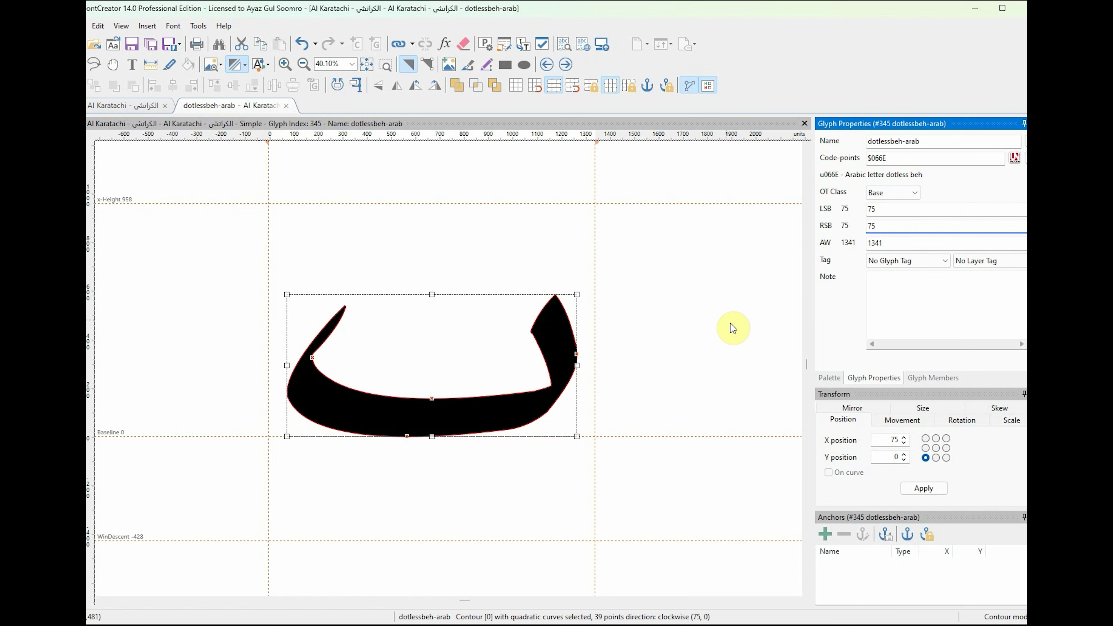
pyautogui.click(729, 324)
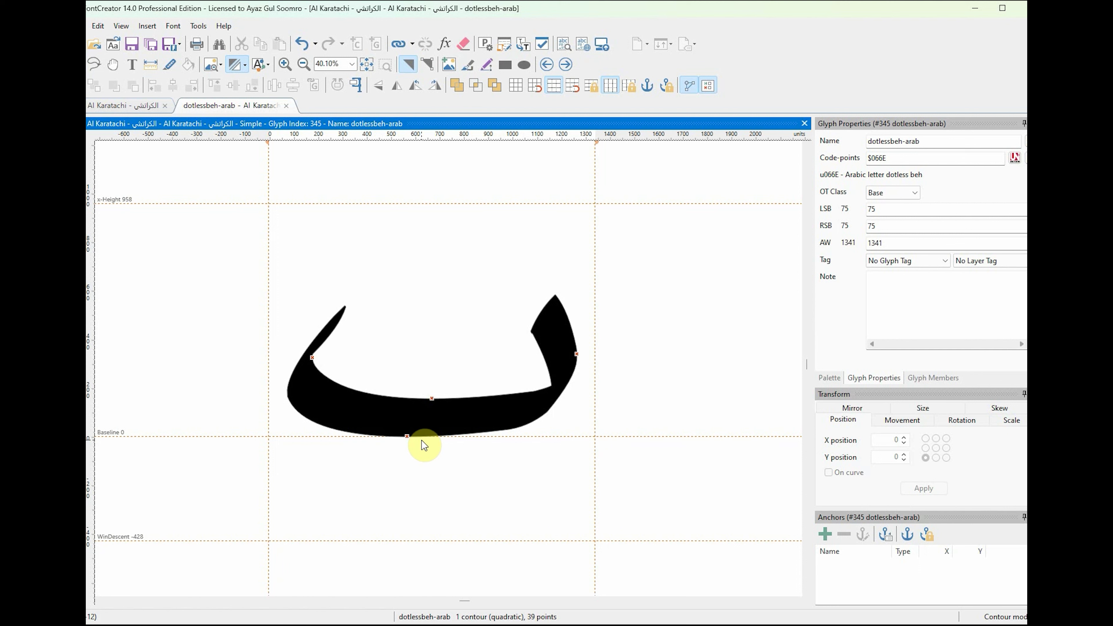
# Step: Review the Arabic Presentation Forms-A and Forms-B charts in the browser and the List of Contents outline in LibreOffice Writer
pyautogui.moveTo(329, 625)
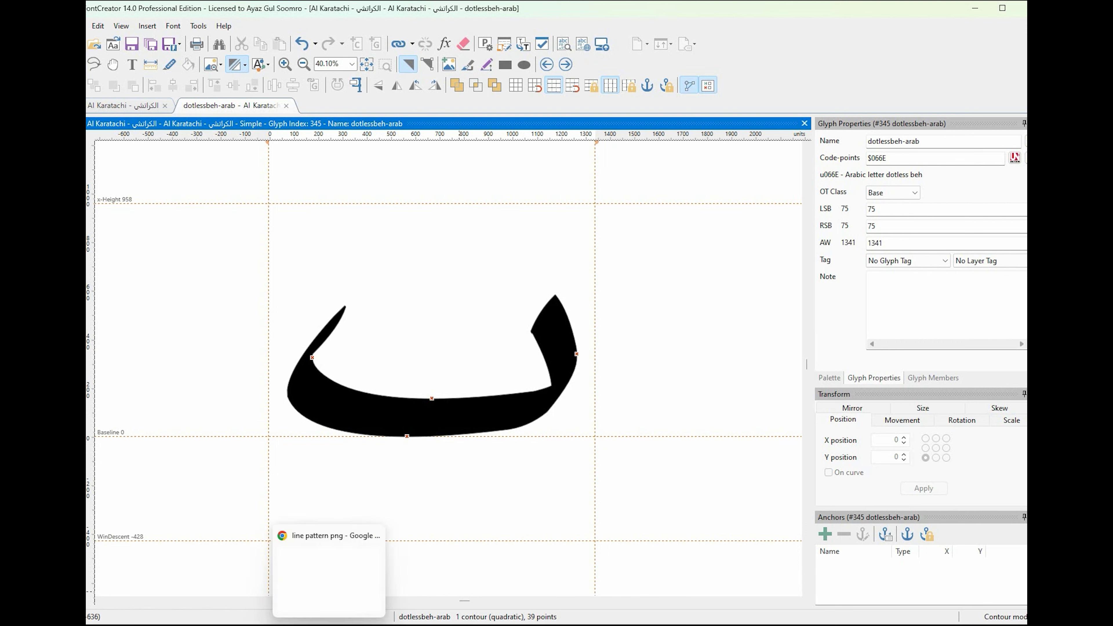
pyautogui.moveTo(383, 624)
pyautogui.click(384, 570)
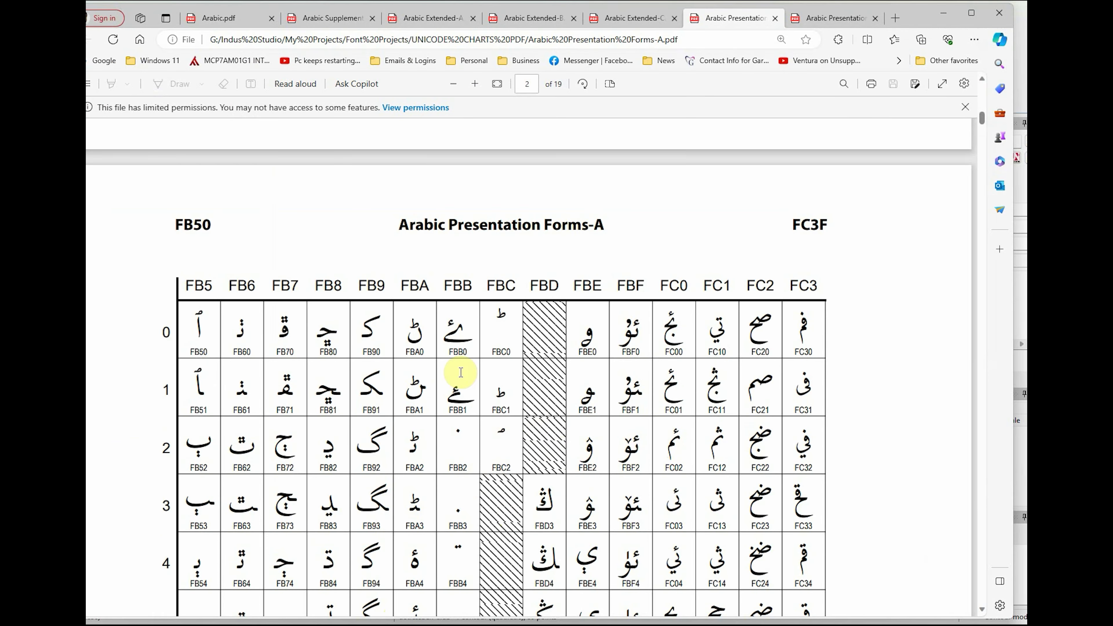
pyautogui.click(824, 22)
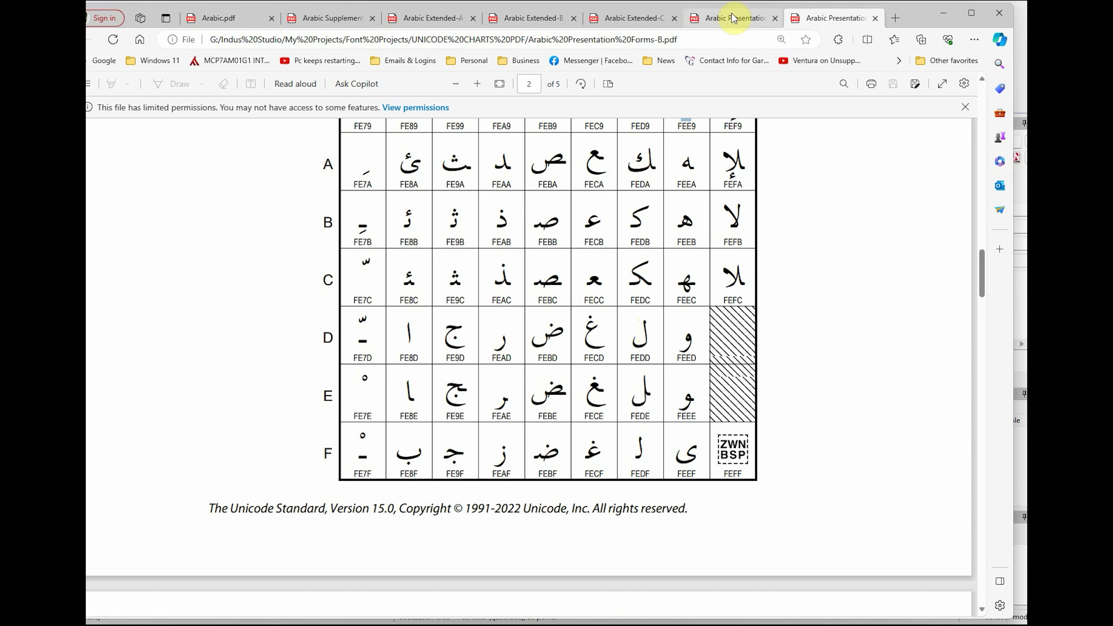
pyautogui.click(944, 12)
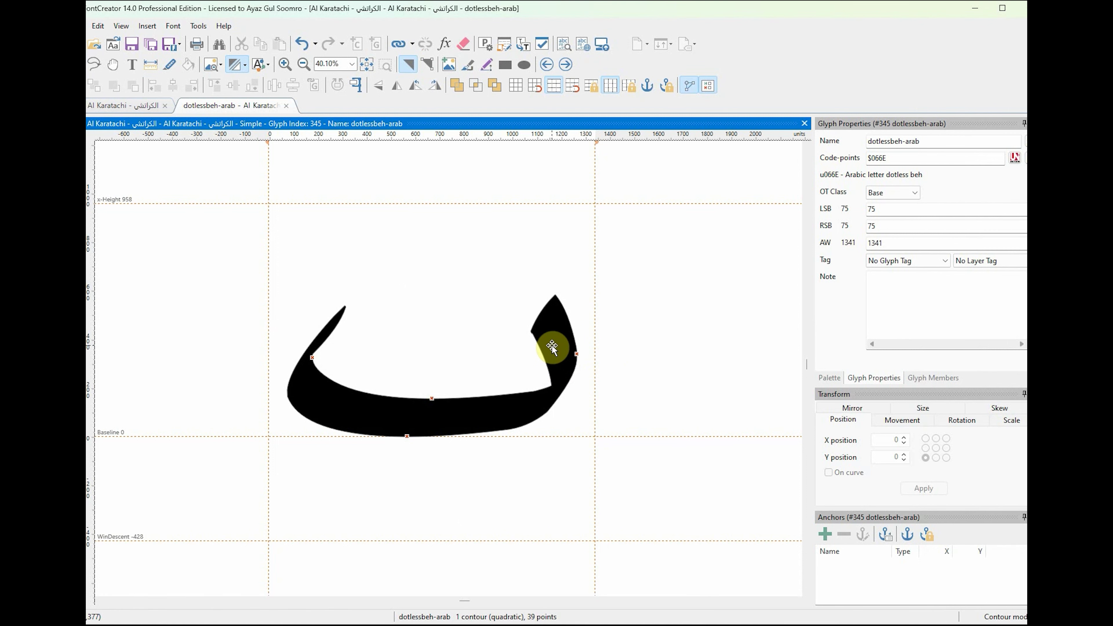
pyautogui.click(497, 623)
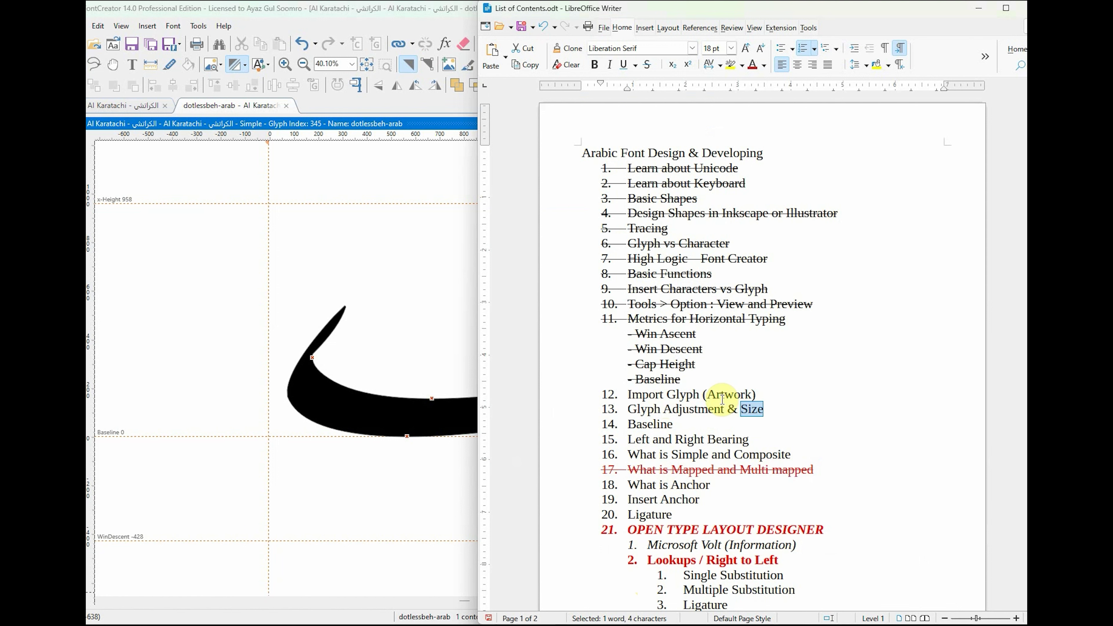
pyautogui.click(424, 314)
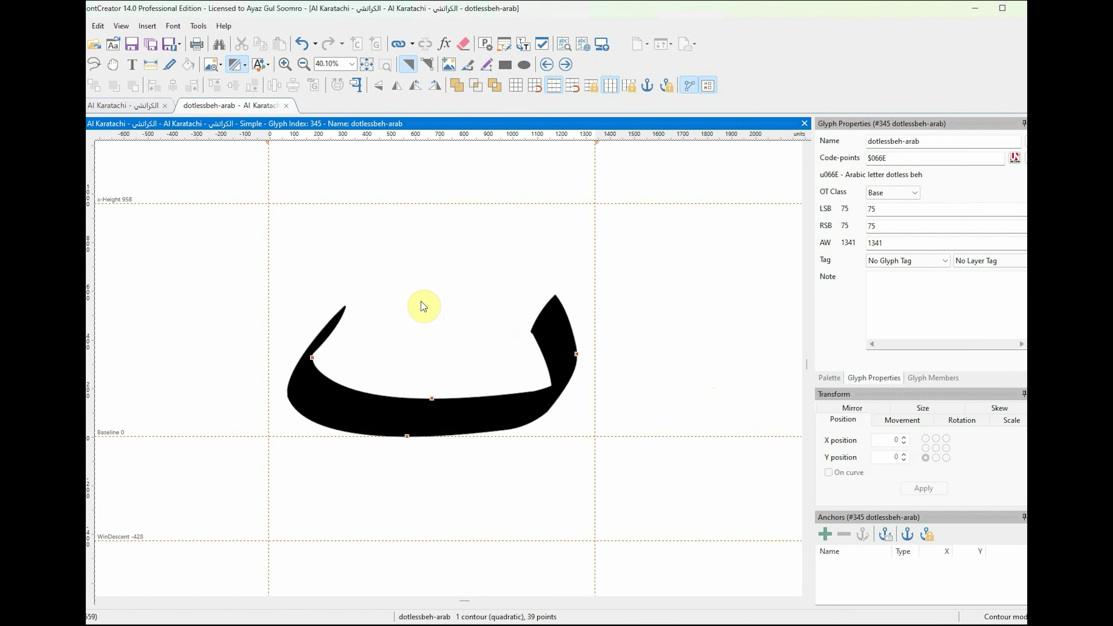
# Step: Edit the contour's points to round the outer curve at the bowl's lower right, placing the on-curve corner point at about 1150, 81
pyautogui.click(562, 334)
pyautogui.doubleClick(561, 341)
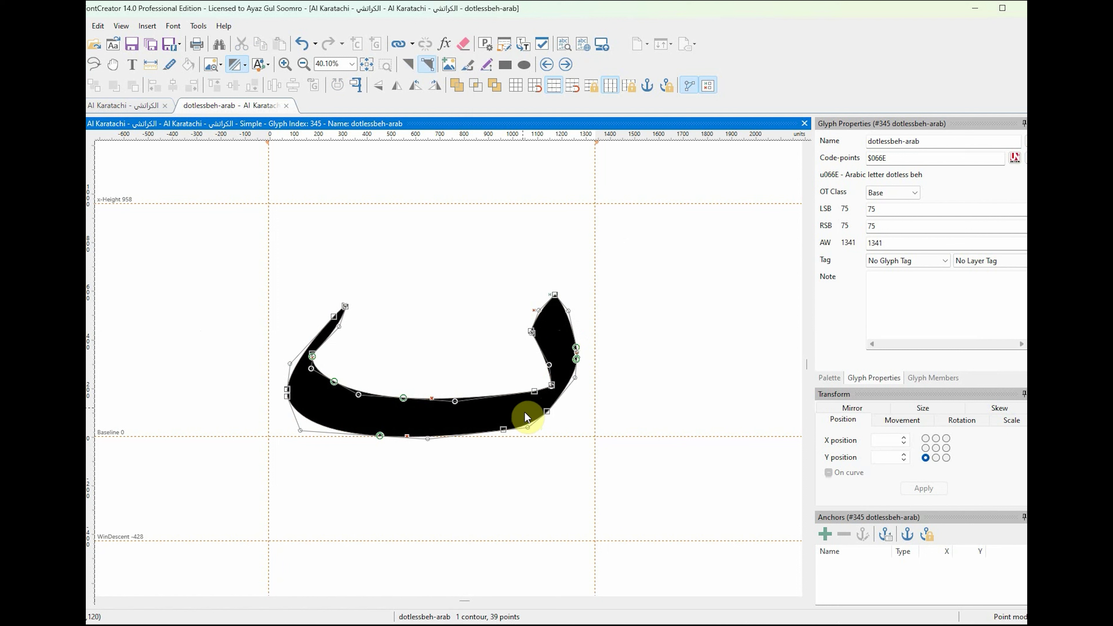
pyautogui.scroll(5, 568, 414)
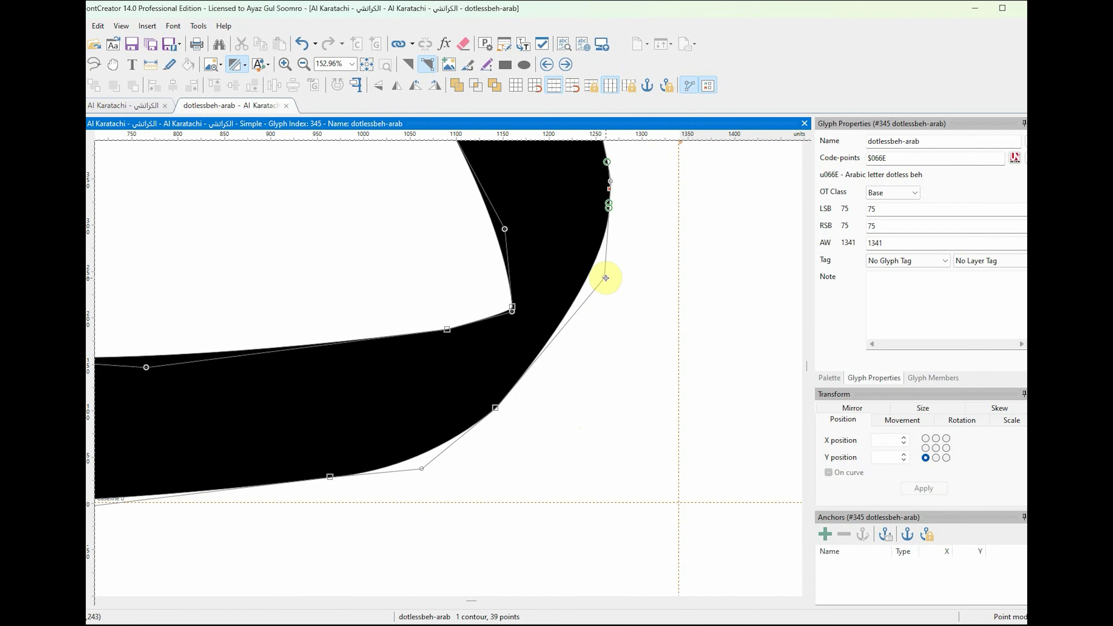
pyautogui.moveTo(604, 277); pyautogui.dragTo(594, 350)
pyautogui.moveTo(497, 413); pyautogui.dragTo(503, 426)
pyautogui.scroll(-1, 585, 450)
pyautogui.scroll(-2, 585, 450)
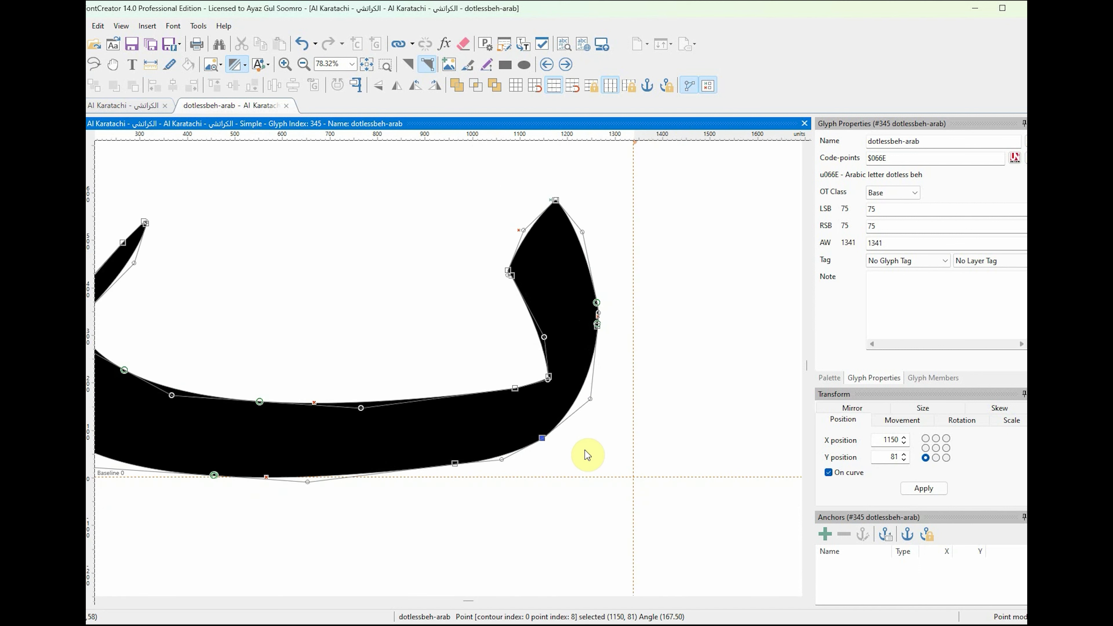
# Step: Reshape the letter's outer left curve into a fuller bulge by moving its off-curve control point outward and up
pyautogui.hscroll(-3, 288, 291)
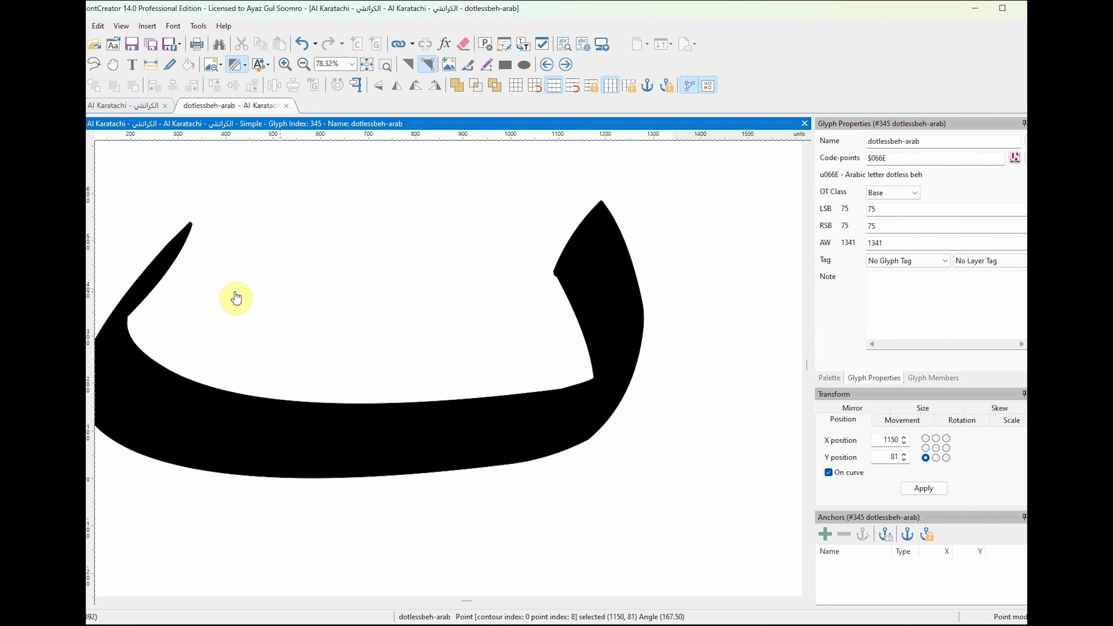
pyautogui.moveTo(197, 319); pyautogui.dragTo(210, 261)
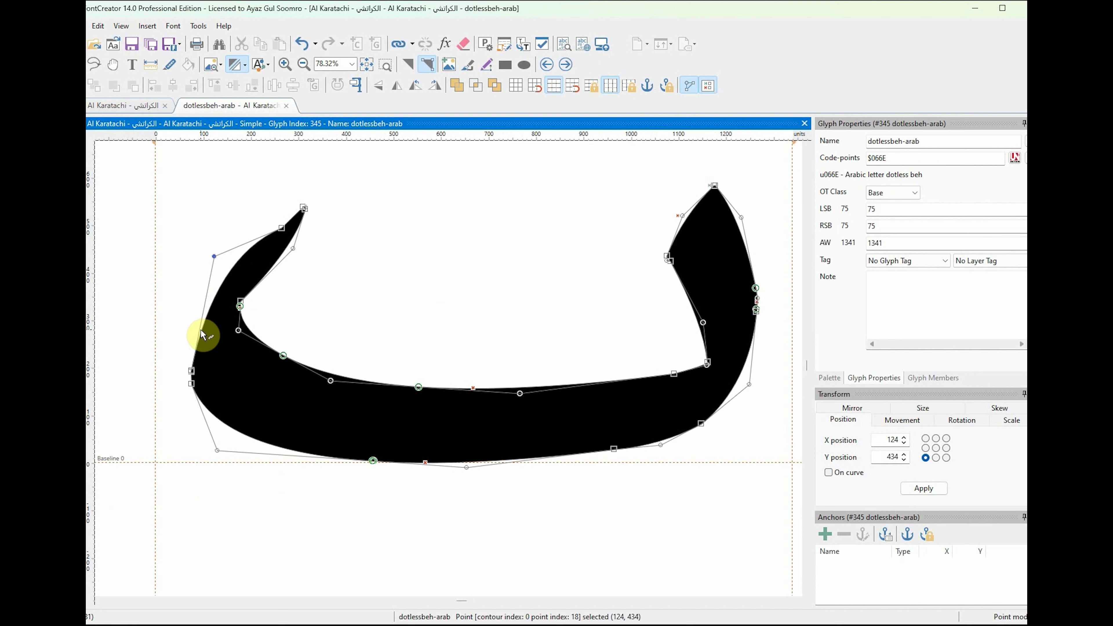
pyautogui.moveTo(201, 330); pyautogui.dragTo(192, 336)
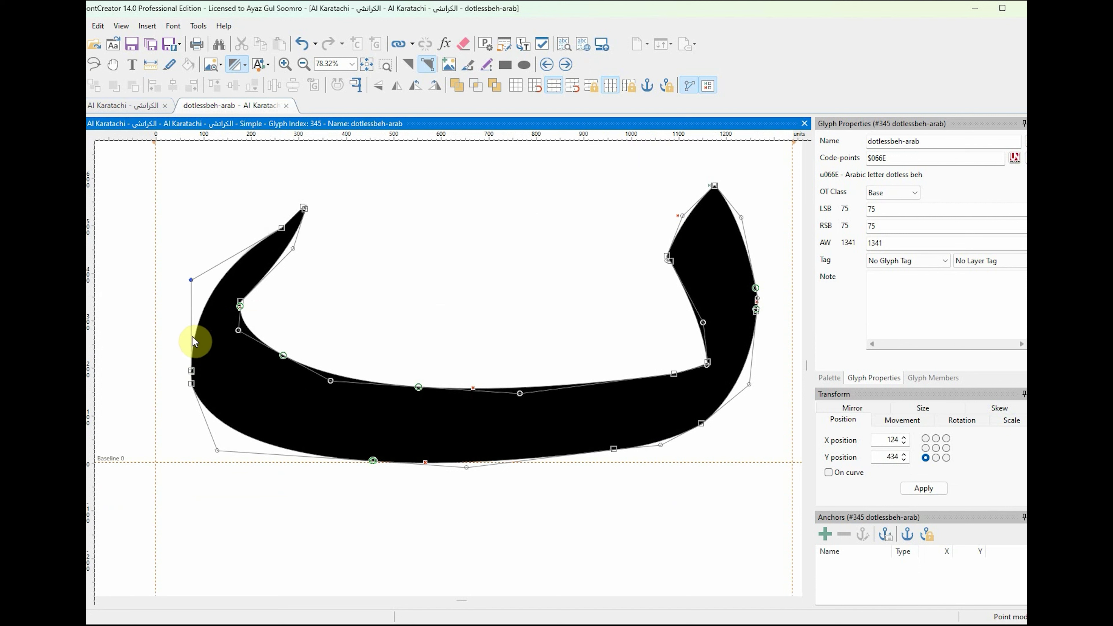
# Step: Shift the two neighbouring points on the inner left bend to X 190 and return to contour mode
pyautogui.click(240, 307)
pyautogui.moveTo(240, 307); pyautogui.dragTo(246, 305)
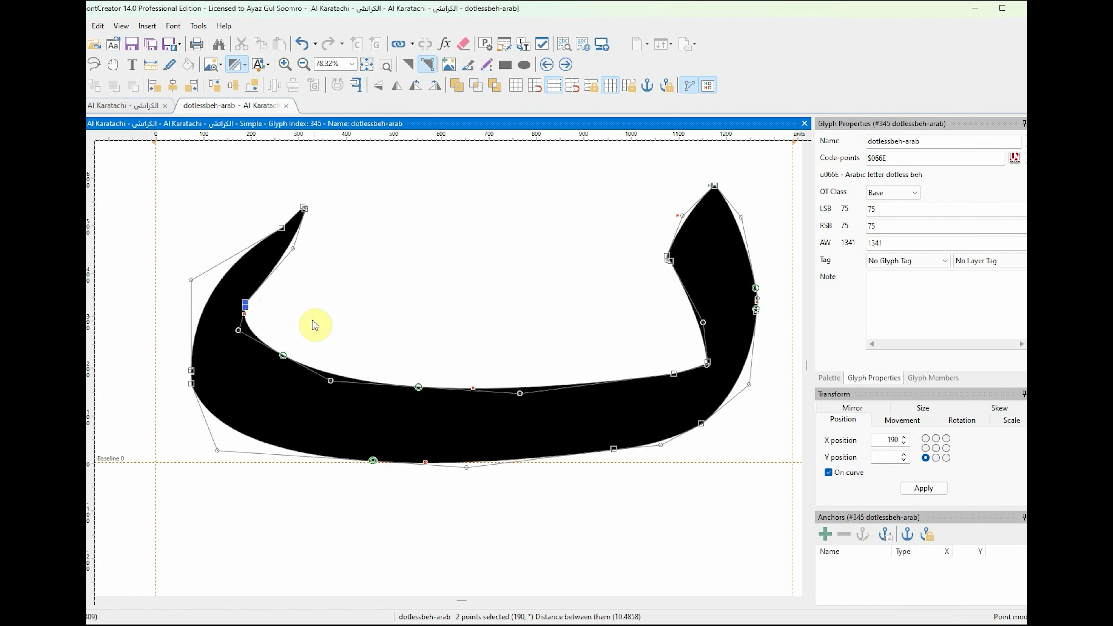
pyautogui.press('Escape')
pyautogui.click(301, 312)
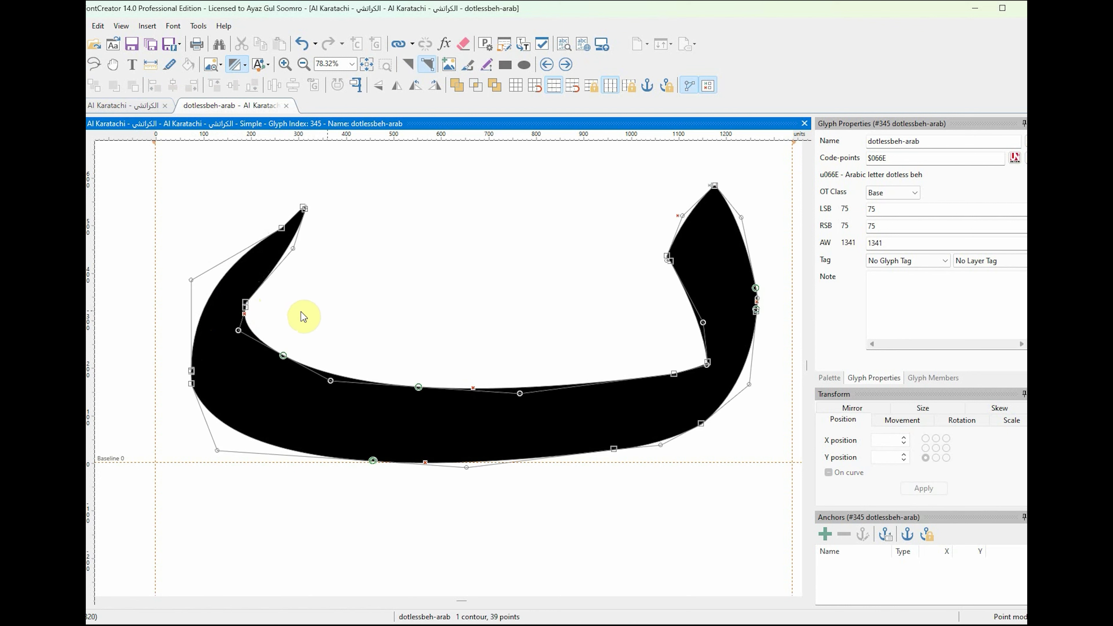
pyautogui.click(446, 308)
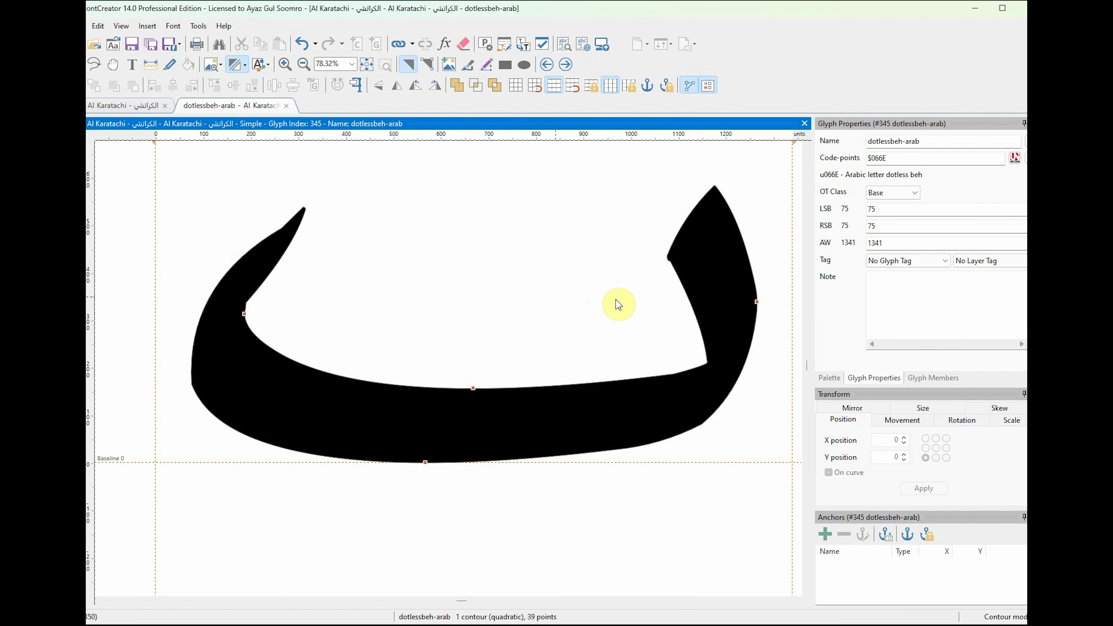
# Step: Adjust the outer on-curve point just below the letter's left tip to smooth the transition into the curve
pyautogui.click(326, 252)
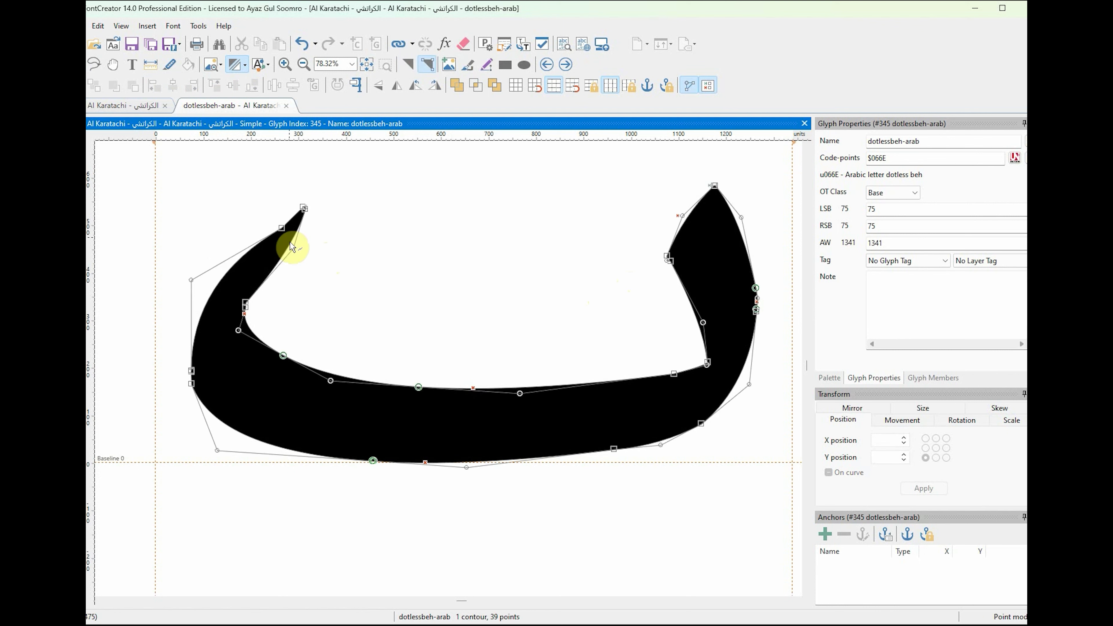
pyautogui.click(281, 224)
pyautogui.click(373, 254)
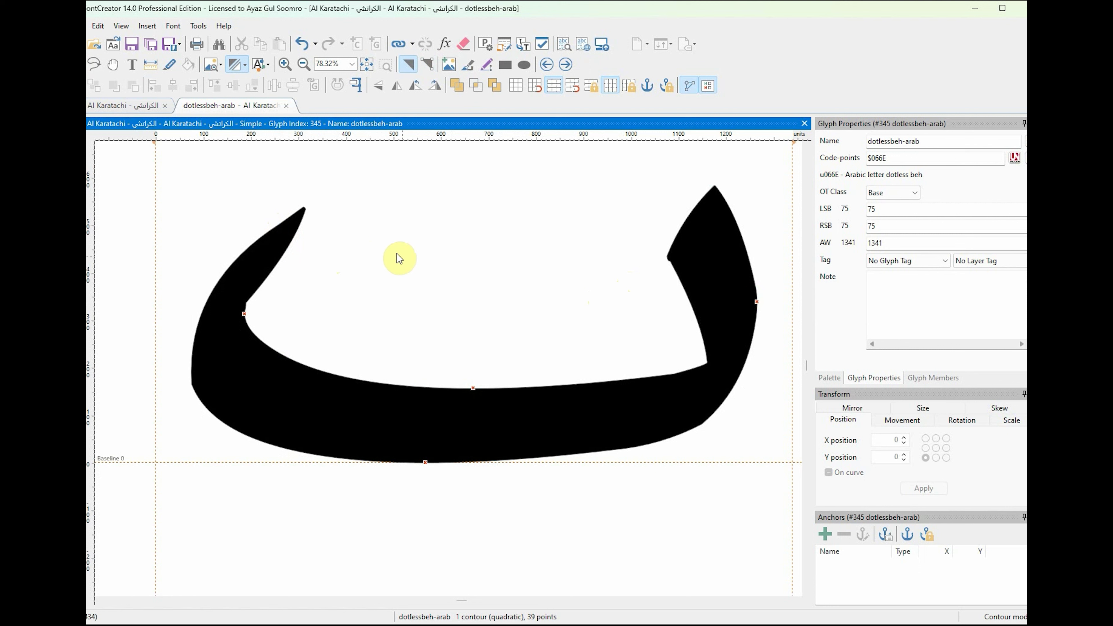
pyautogui.doubleClick(468, 299)
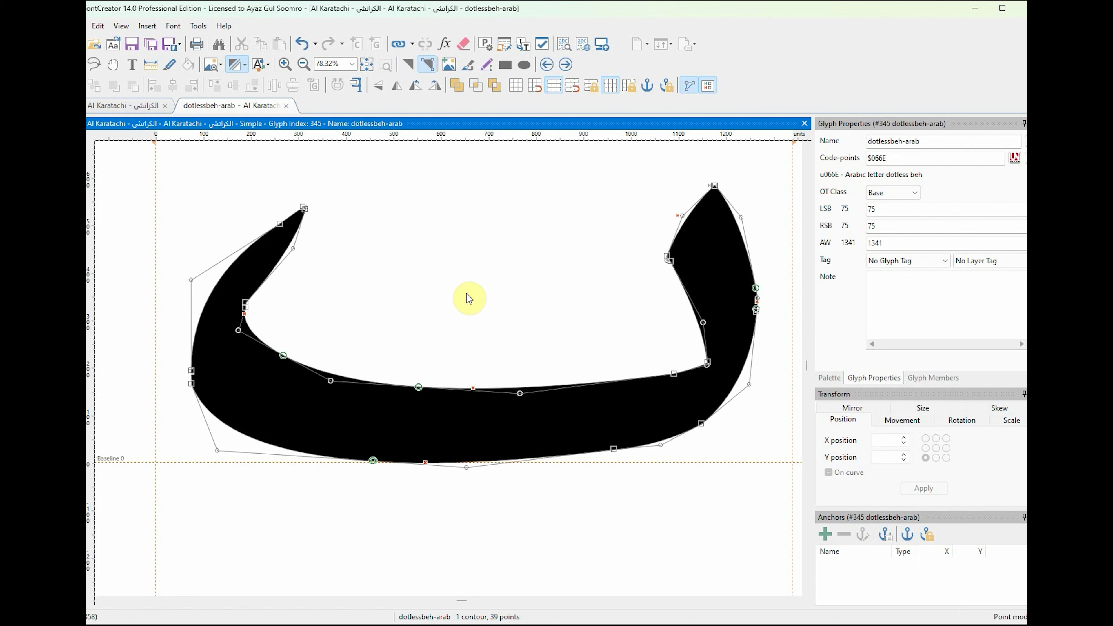
pyautogui.click(493, 313)
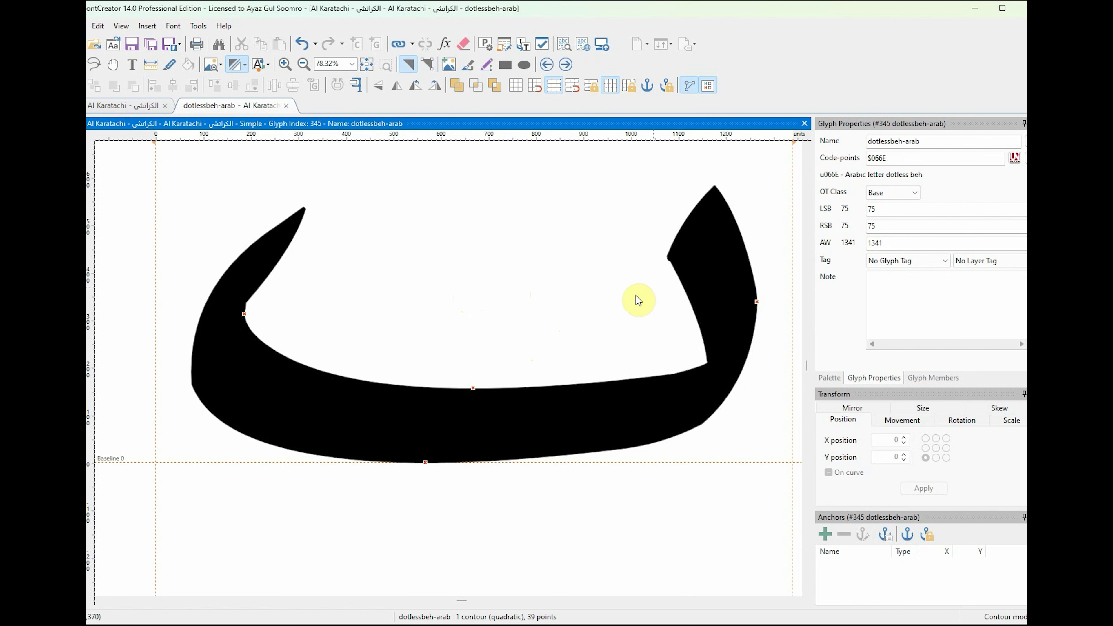
# Step: Slightly rescale the whole dotless beh contour from its upper-right corner and close the glyph's editing window
pyautogui.click(708, 274)
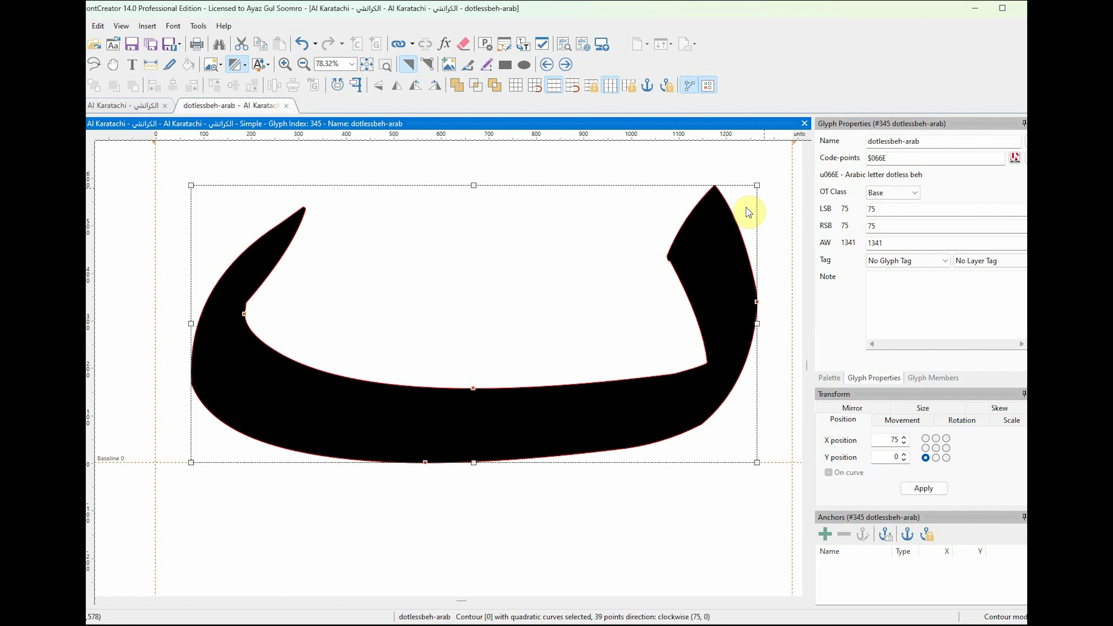
pyautogui.moveTo(757, 185)
pyautogui.mouseDown()
pyautogui.moveTo(741, 214)
pyautogui.moveTo(768, 186)
pyautogui.moveTo(759, 183)
pyautogui.moveTo(765, 203)
pyautogui.moveTo(765, 194)
pyautogui.mouseUp()
pyautogui.click(600, 256)
pyautogui.scroll(-2, 602, 298)
pyautogui.scroll(-2, 603, 297)
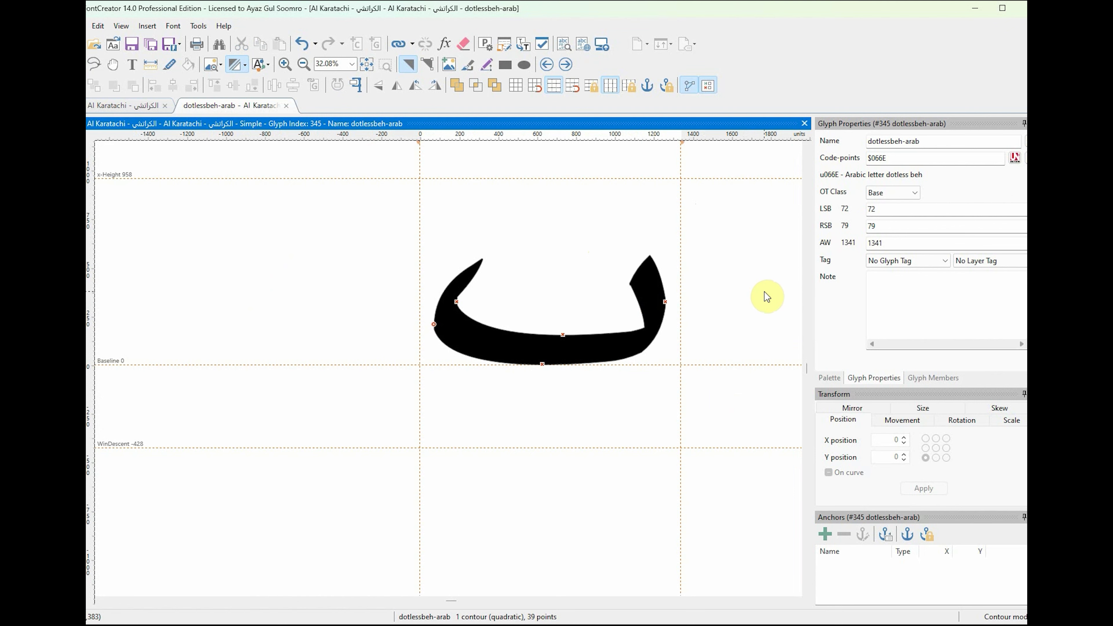
pyautogui.click(286, 105)
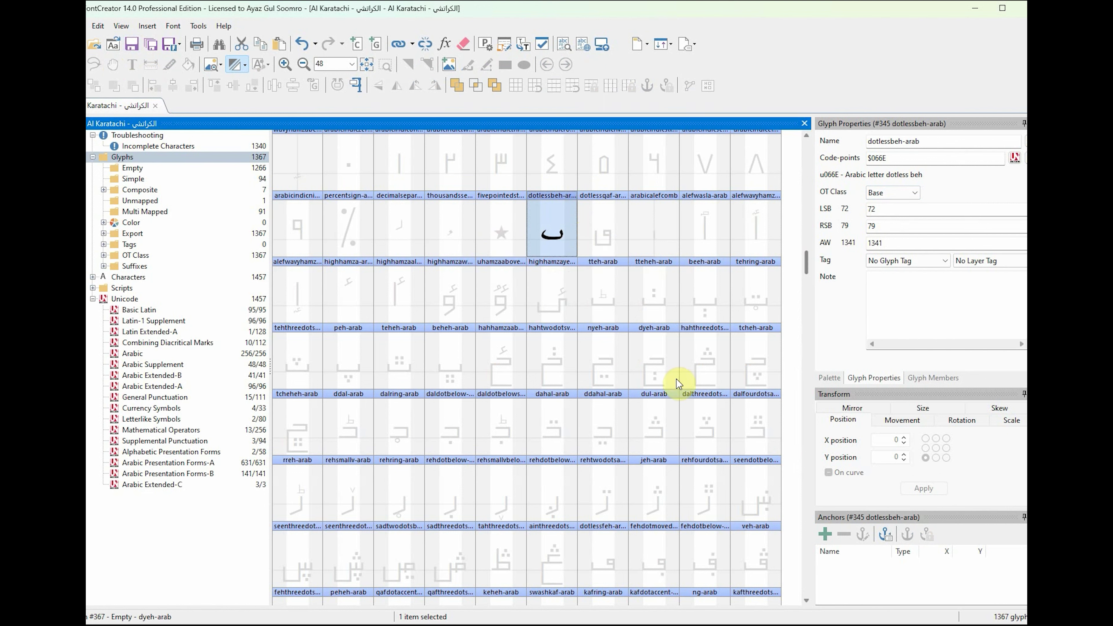
# Step: Open the Arabic symbol dot above glyph ($FBB2) from the Arabic Presentation Forms-A block for editing
pyautogui.click(193, 464)
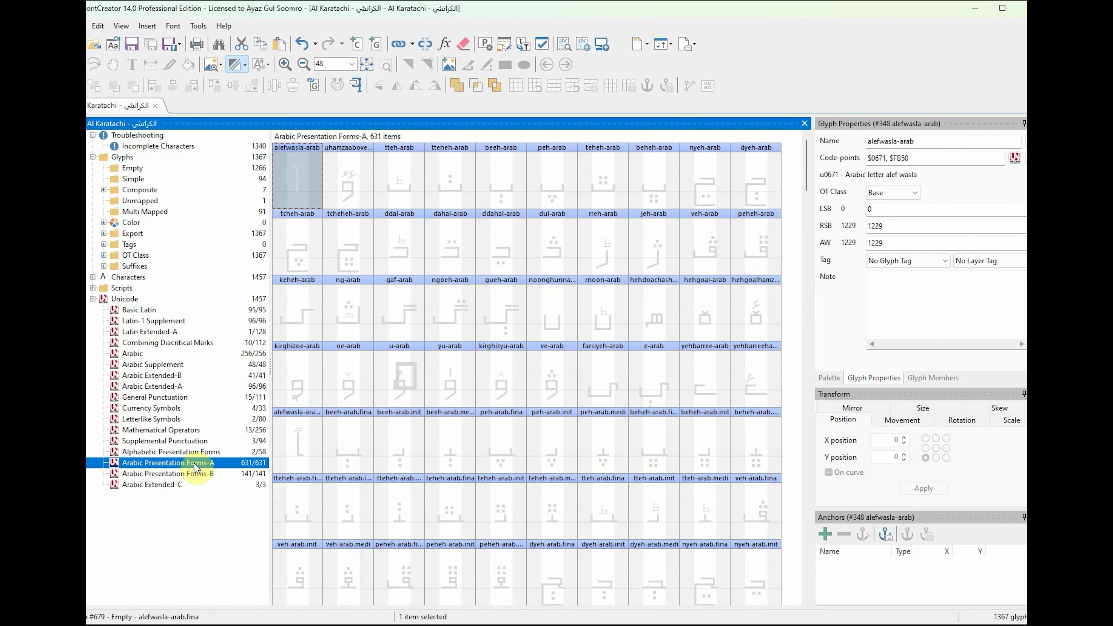
pyautogui.moveTo(808, 168); pyautogui.dragTo(809, 219)
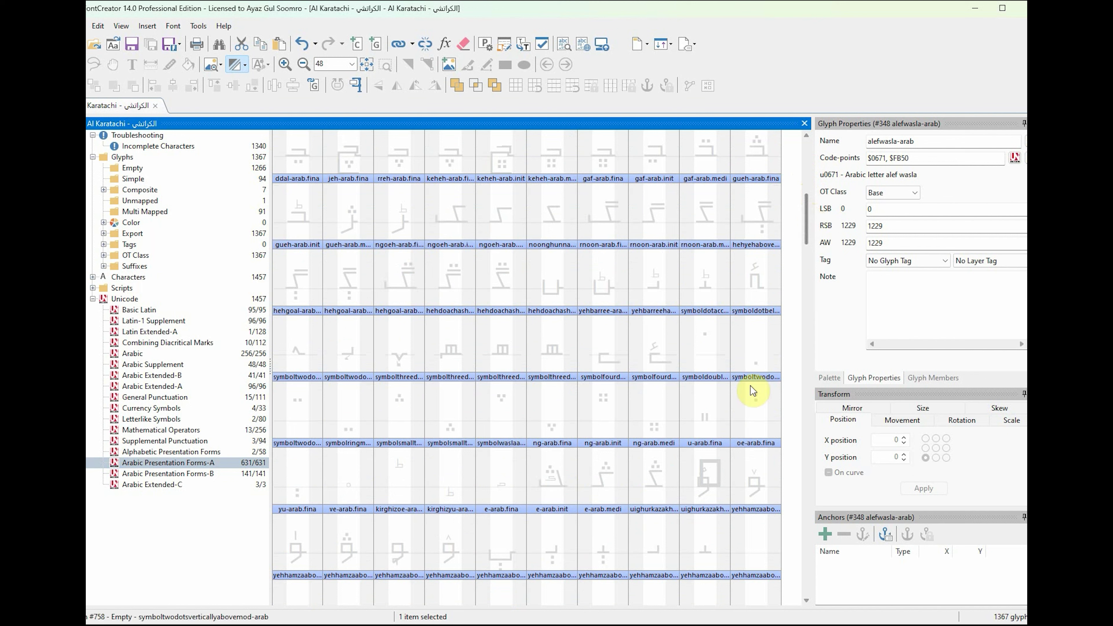
pyautogui.click(747, 350)
pyautogui.click(721, 356)
pyautogui.click(744, 341)
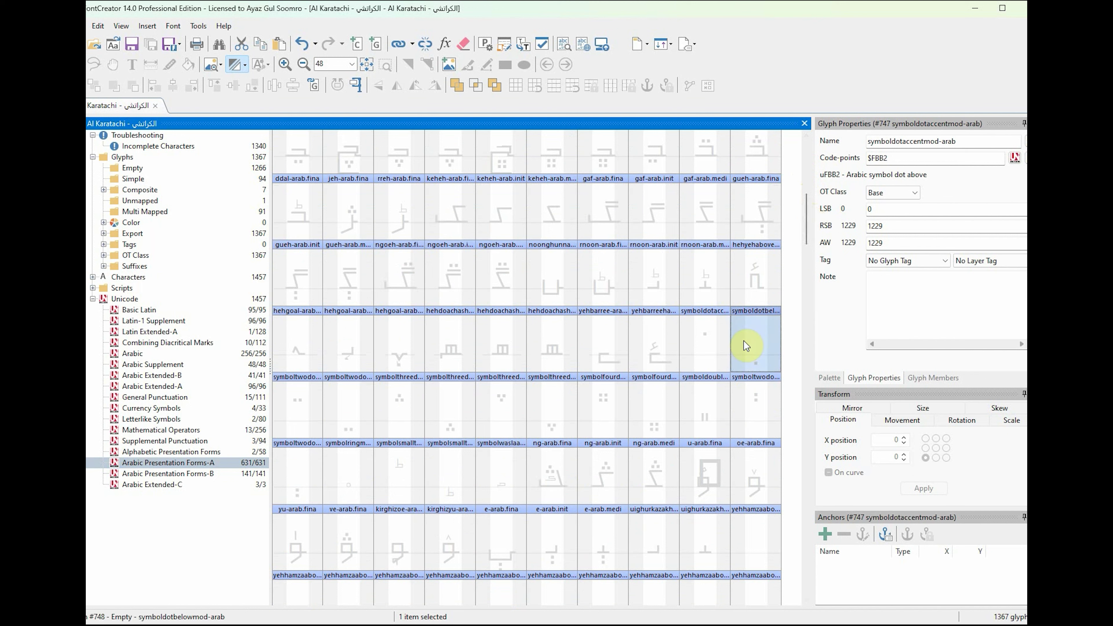
pyautogui.doubleClick(706, 347)
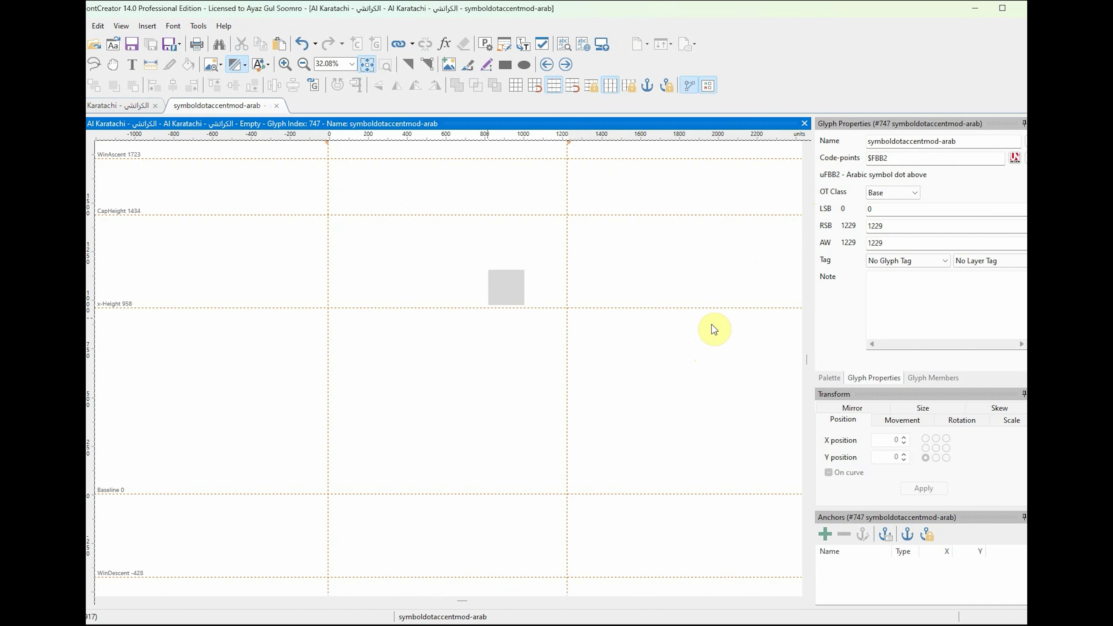
pyautogui.rightClick(413, 273)
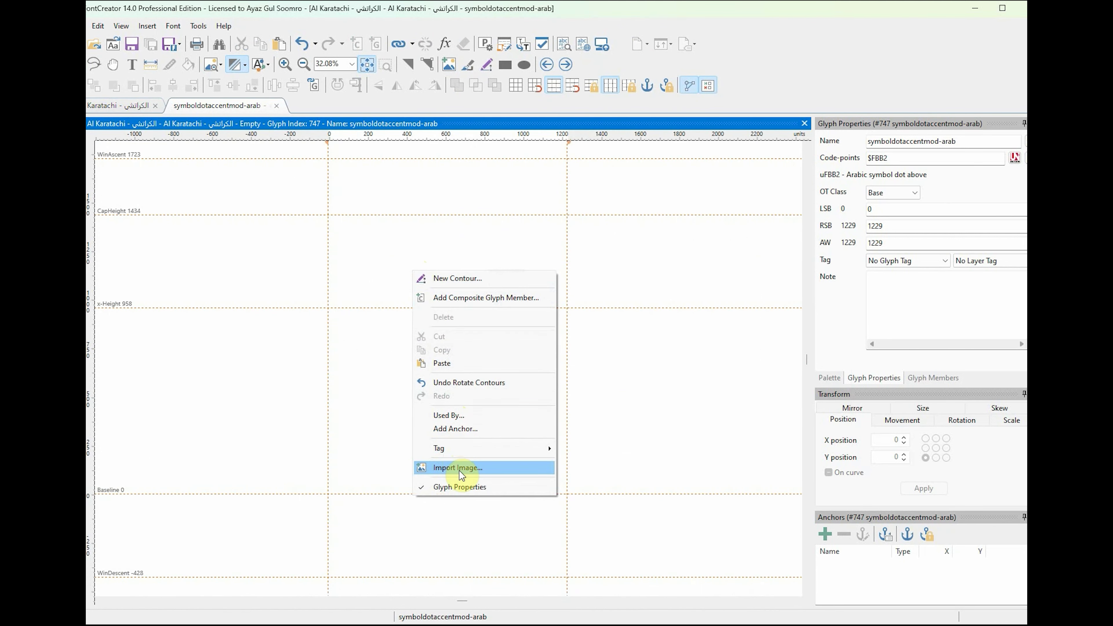
pyautogui.click(277, 107)
pyautogui.click(278, 106)
pyautogui.doubleClick(700, 348)
# Step: Import the image Noon---isol.png into the dot above glyph and generate its outlines with the Smooth filter in Trace mode
pyautogui.rightClick(421, 253)
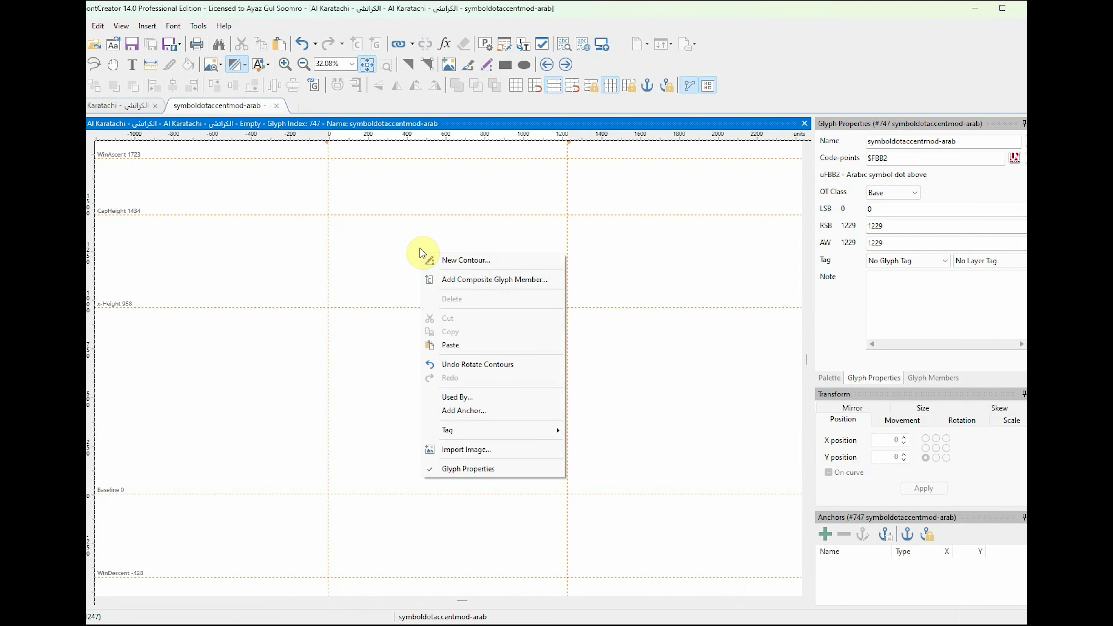
pyautogui.click(470, 451)
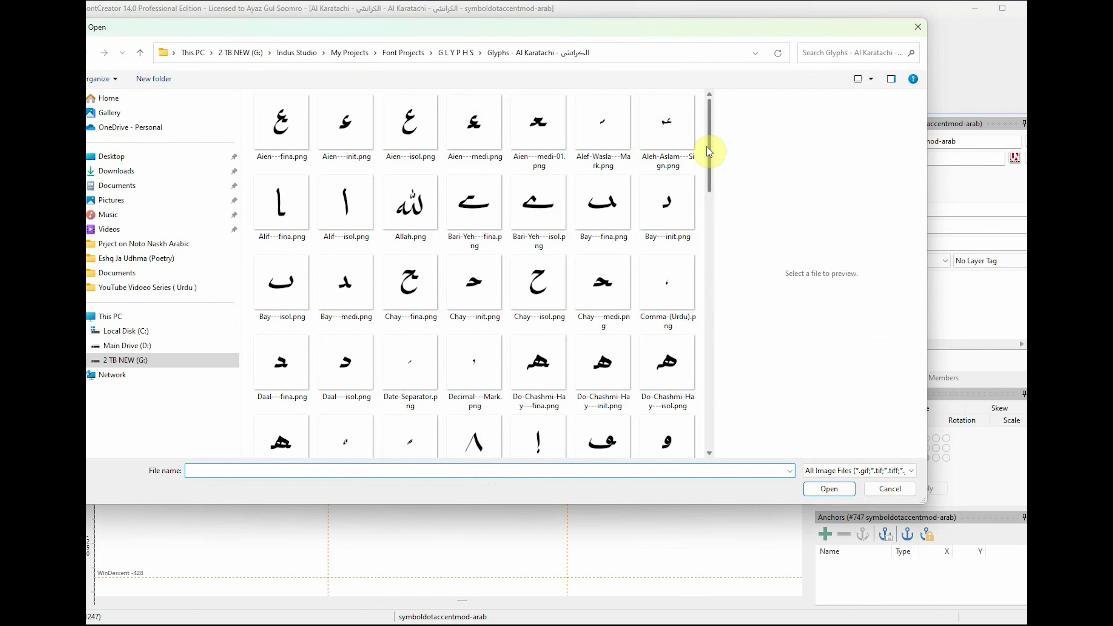
pyautogui.scroll(-2, 708, 147)
pyautogui.moveTo(712, 173); pyautogui.dragTo(717, 351)
pyautogui.scroll(-3, 717, 353)
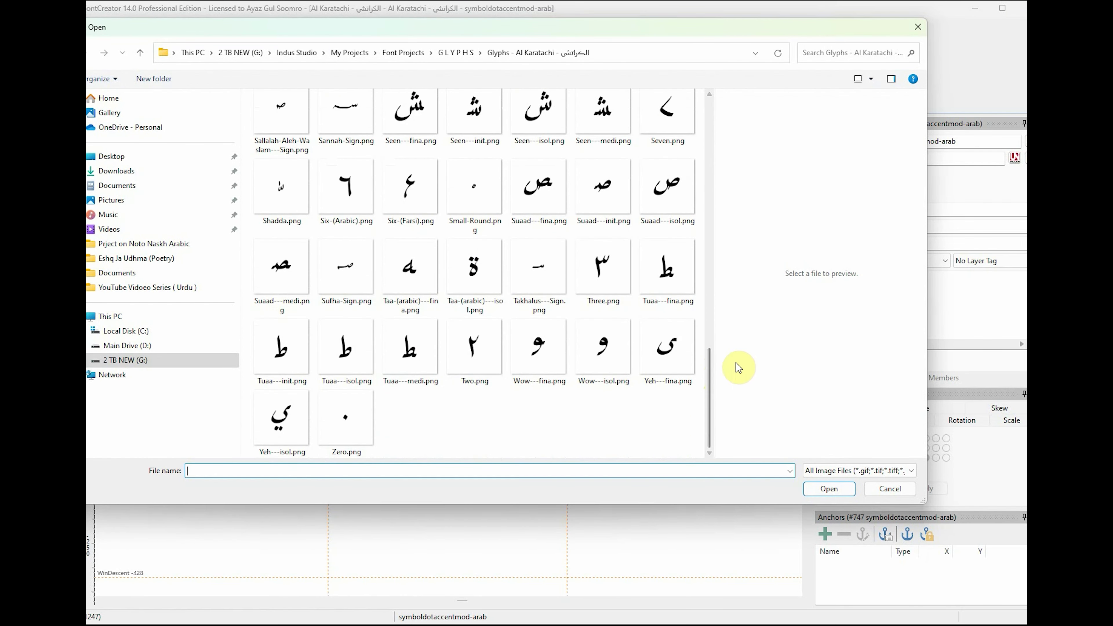
pyautogui.moveTo(713, 412); pyautogui.dragTo(722, 325)
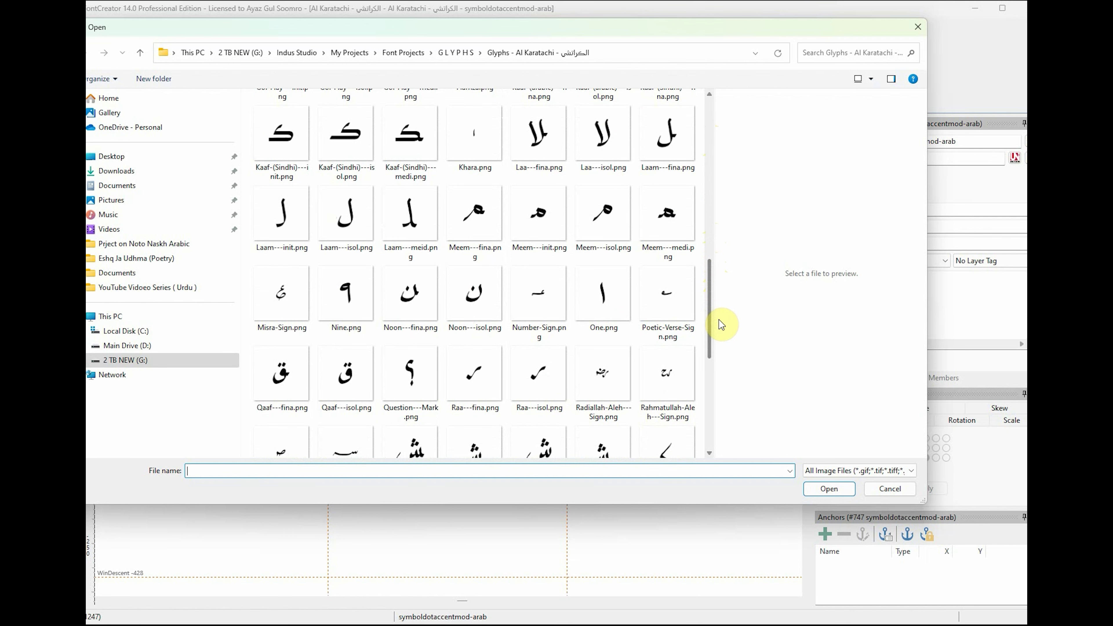
pyautogui.click(474, 303)
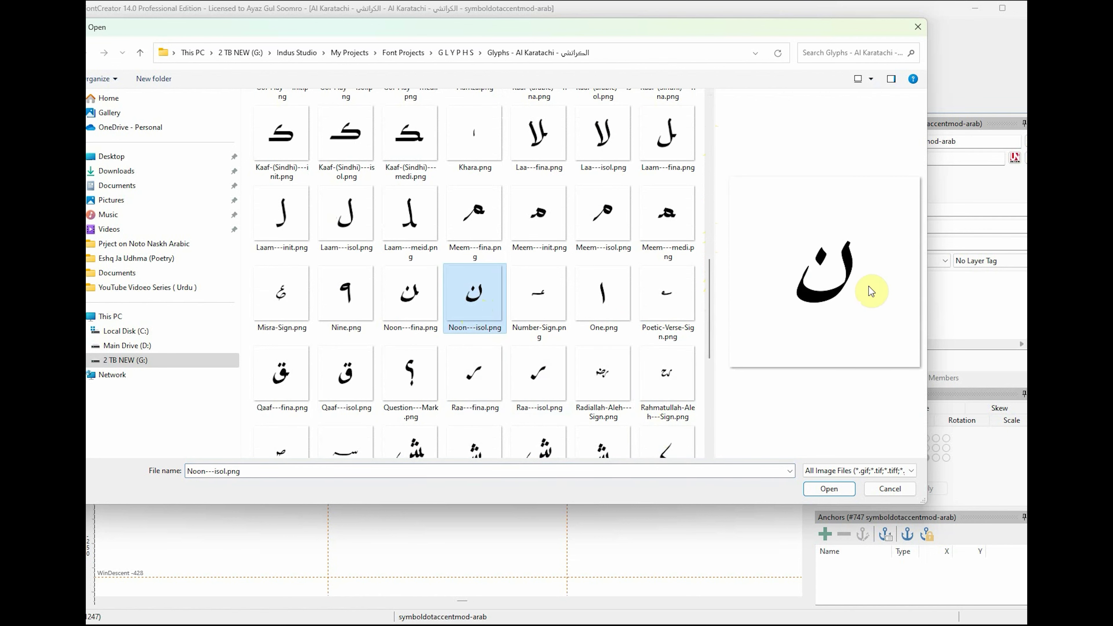
pyautogui.click(829, 489)
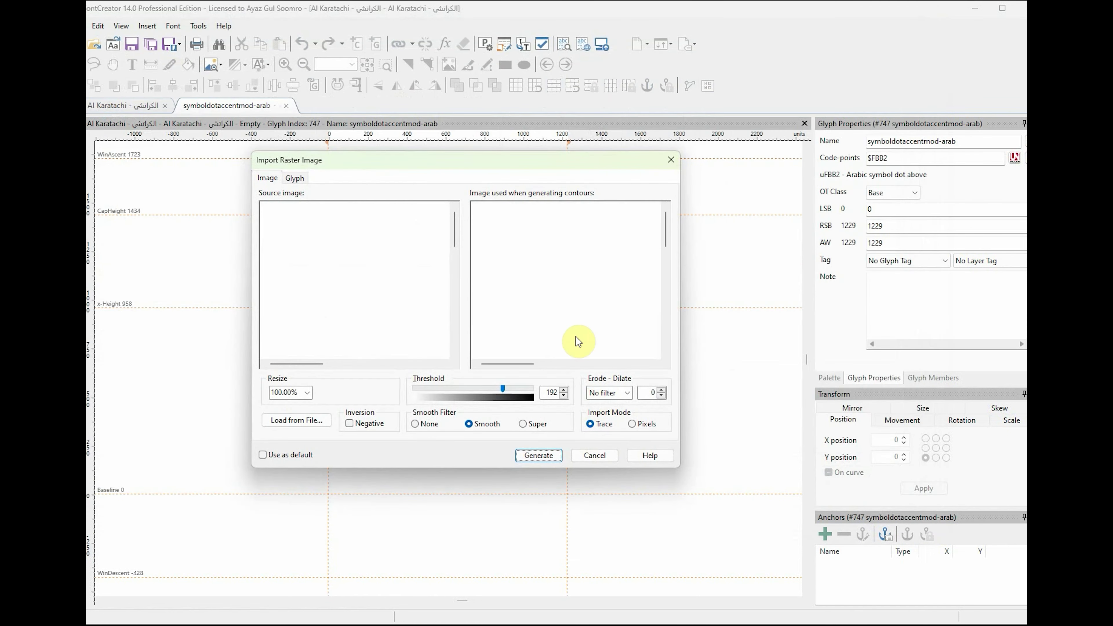
pyautogui.click(539, 456)
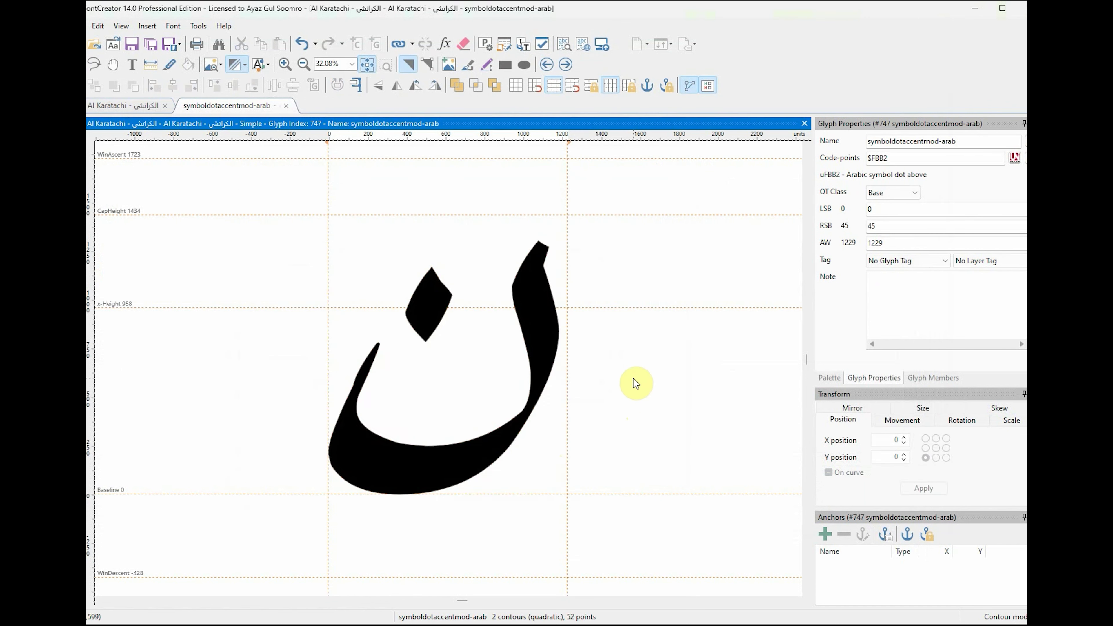
# Step: Delete the noon's bowl contour so only the dot stays, and check the glyph in the font overview
pyautogui.click(541, 357)
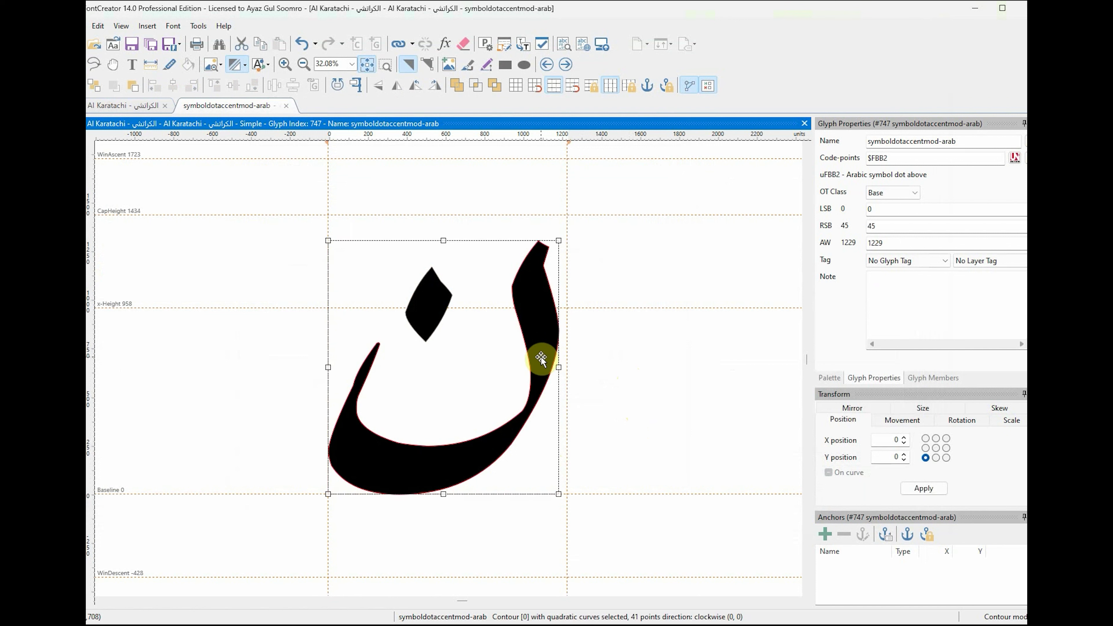
pyautogui.click(622, 343)
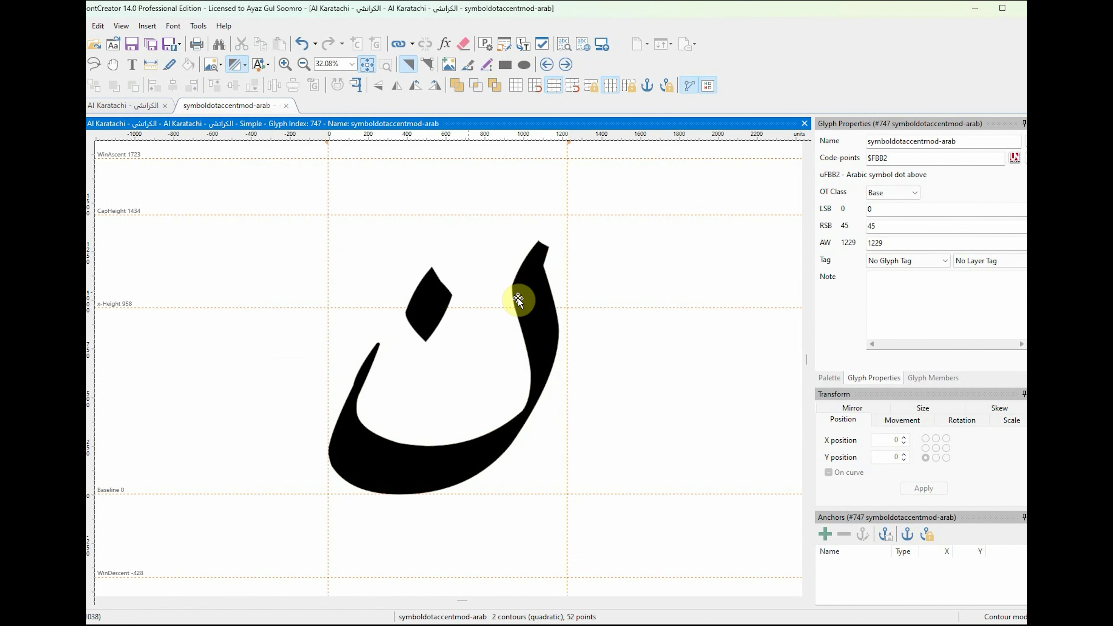
pyautogui.click(423, 294)
pyautogui.click(536, 312)
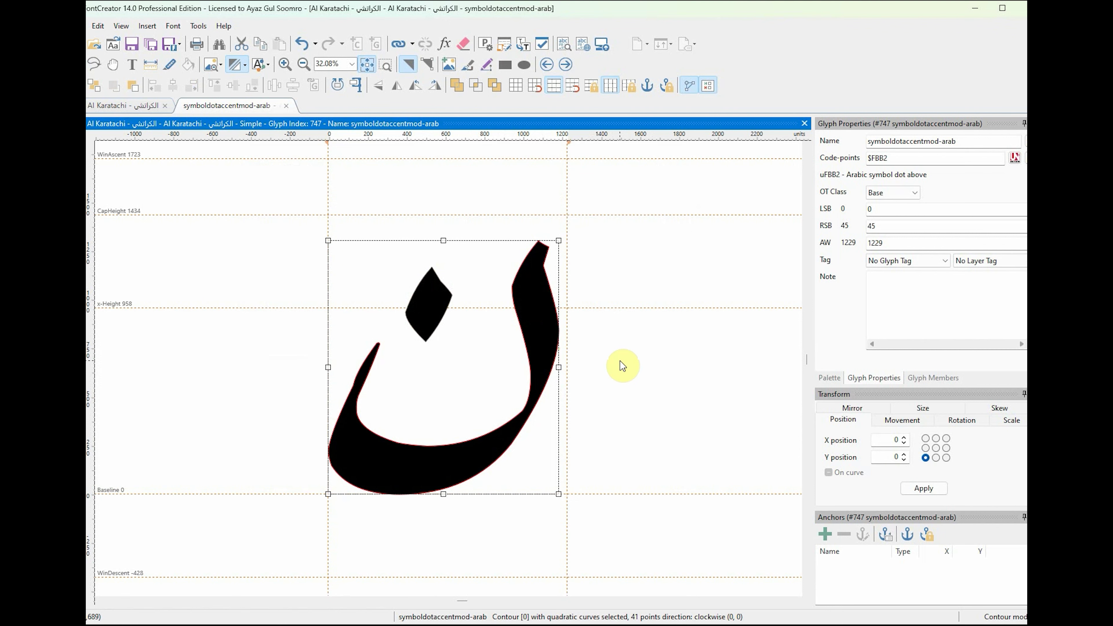
pyautogui.press('Delete')
pyautogui.click(144, 106)
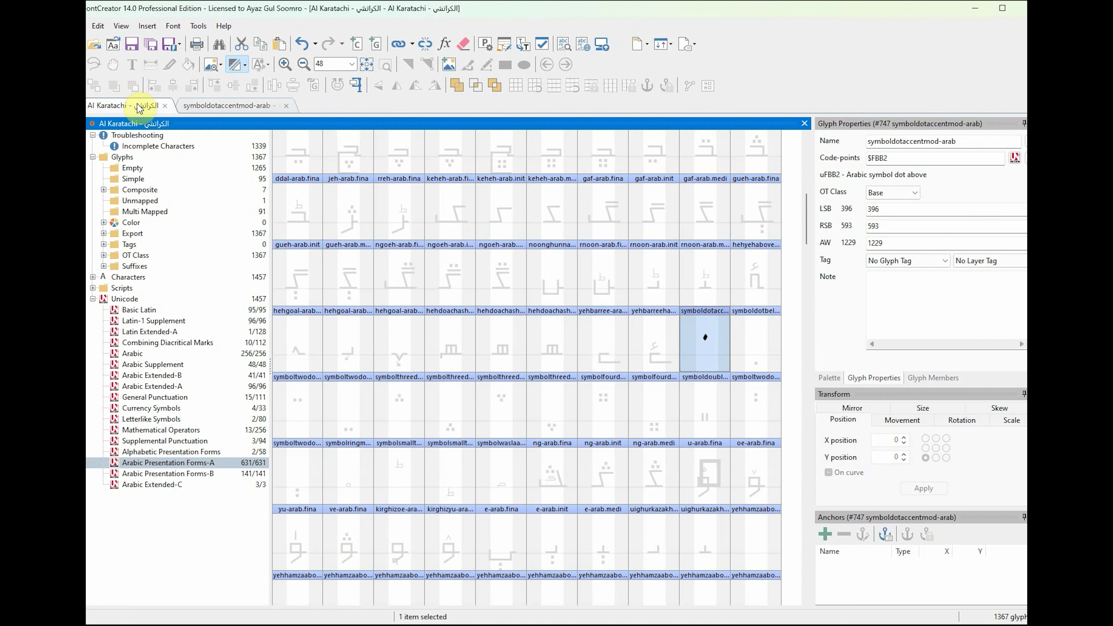
pyautogui.click(225, 106)
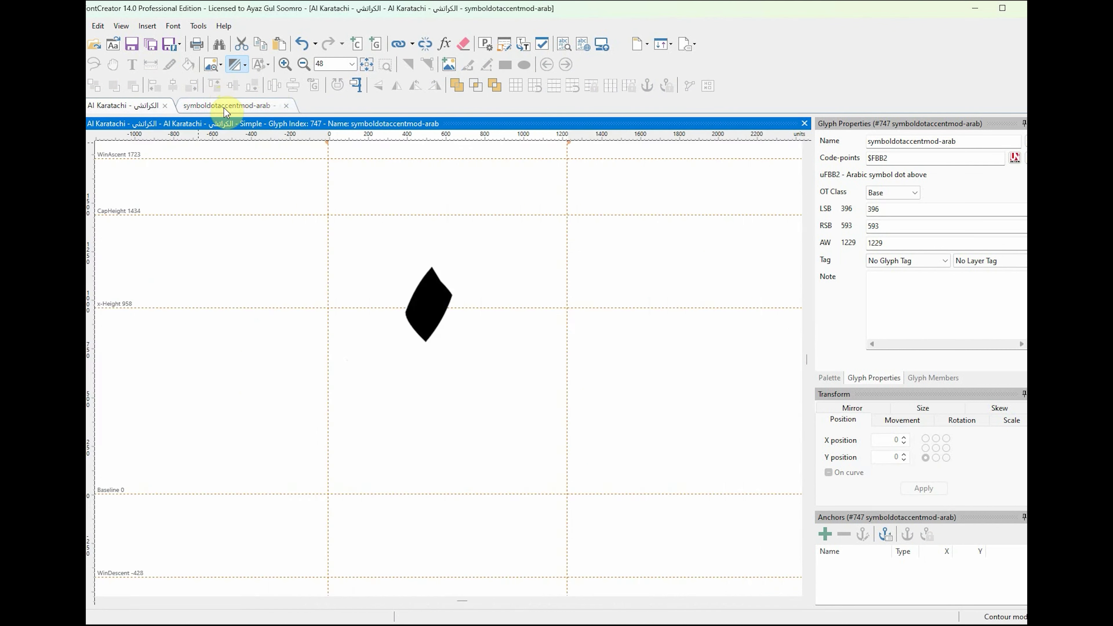
# Step: Shorten the dot by moving its top and right-hand contour points together down about 60 units and slightly left
pyautogui.click(436, 315)
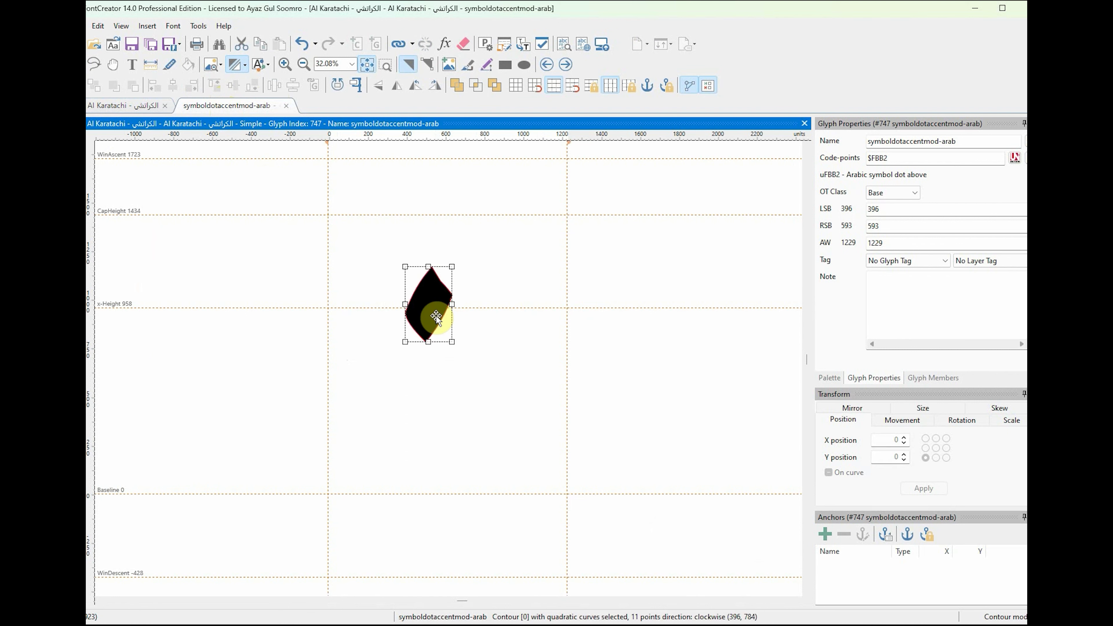
pyautogui.click(459, 318)
pyautogui.scroll(5, 432, 319)
pyautogui.doubleClick(432, 274)
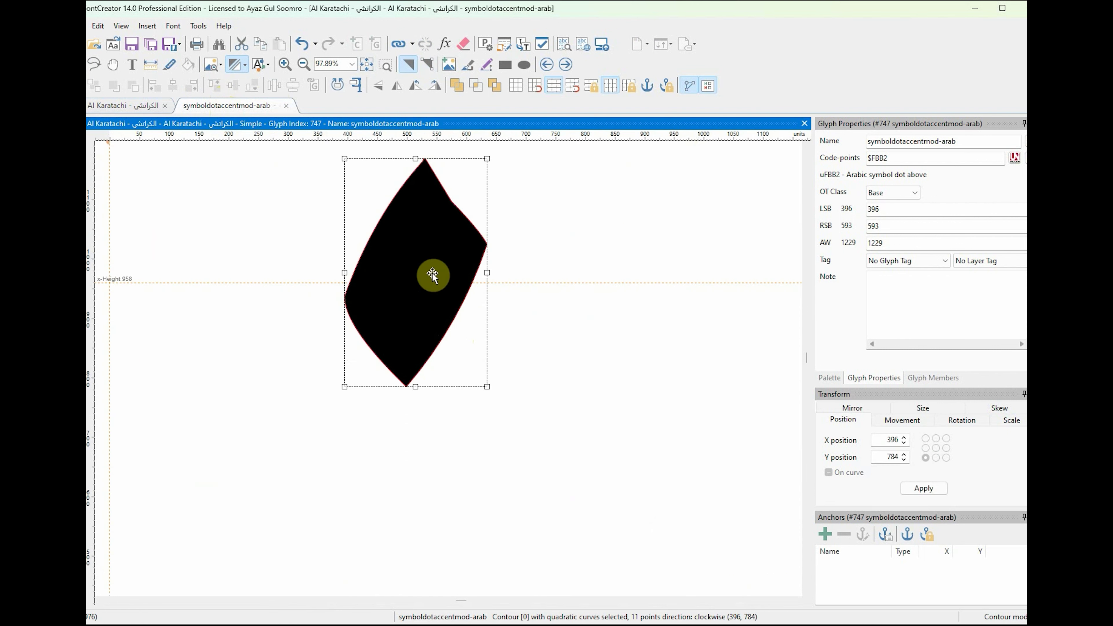
pyautogui.moveTo(410, 150); pyautogui.dragTo(555, 299)
pyautogui.moveTo(453, 200); pyautogui.dragTo(446, 232)
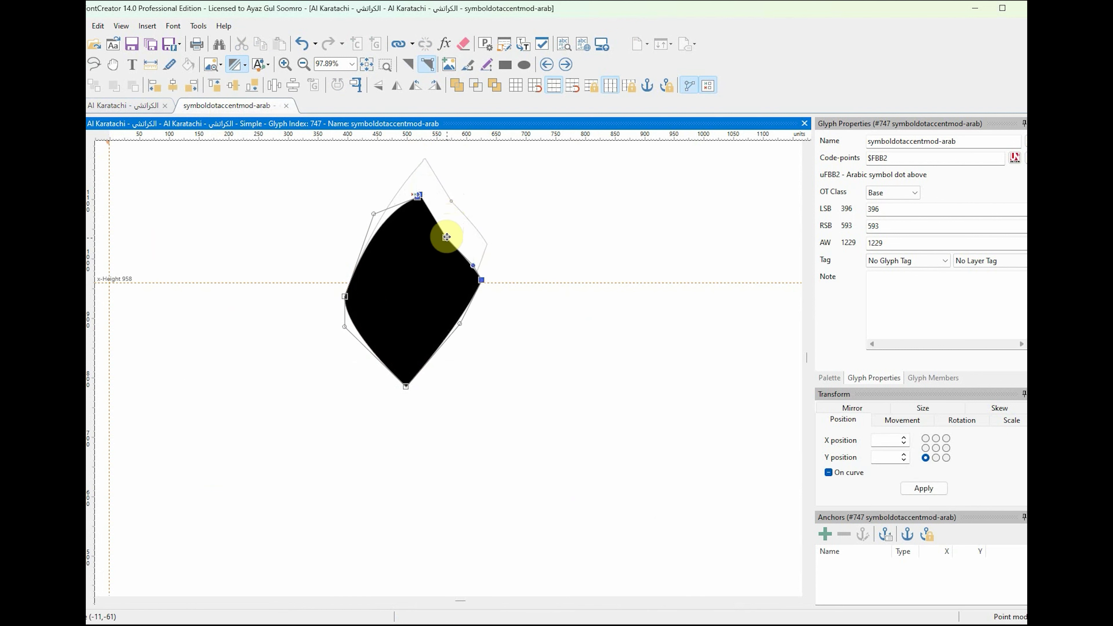
pyautogui.click(463, 231)
pyautogui.scroll(3, 418, 247)
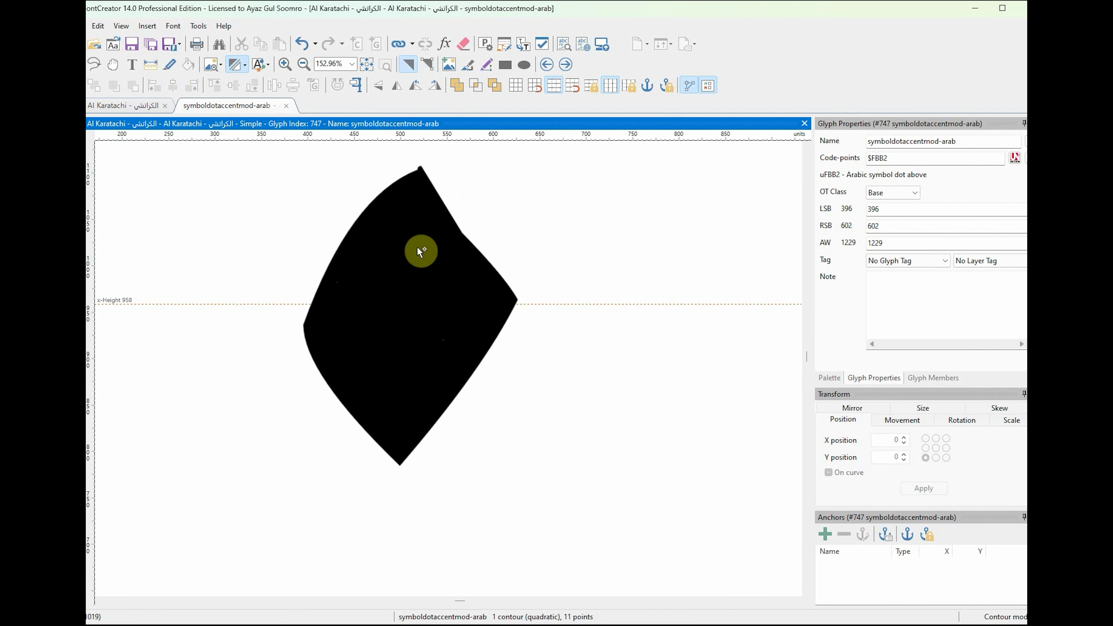
# Step: Delete the redundant on-curve point just left of the dot's top tip
pyautogui.doubleClick(413, 219)
pyautogui.click(418, 152)
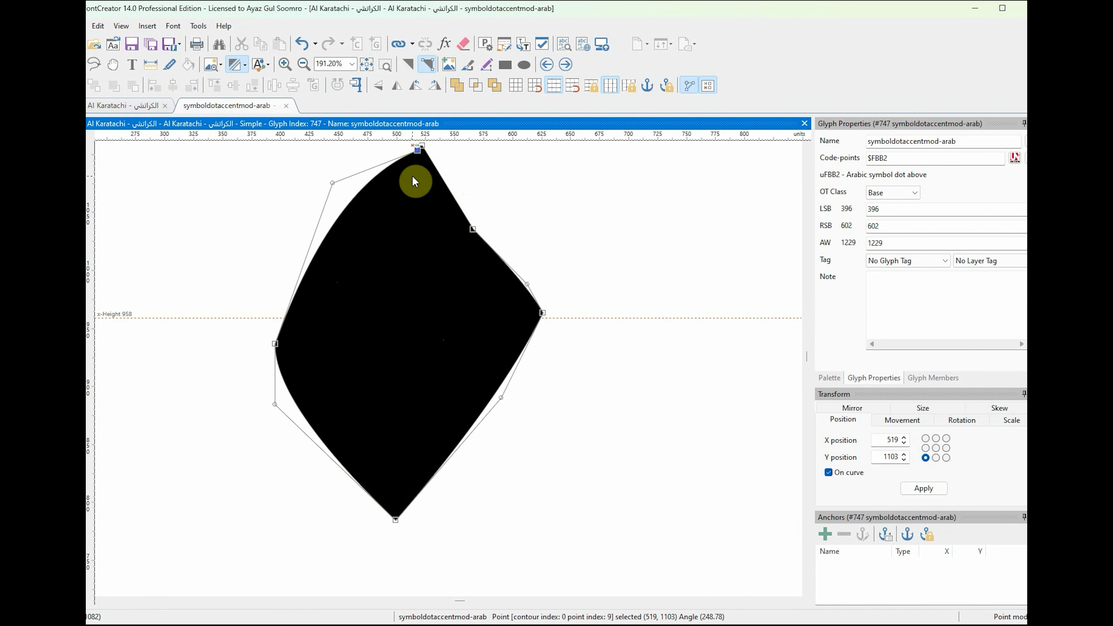
pyautogui.press('Delete')
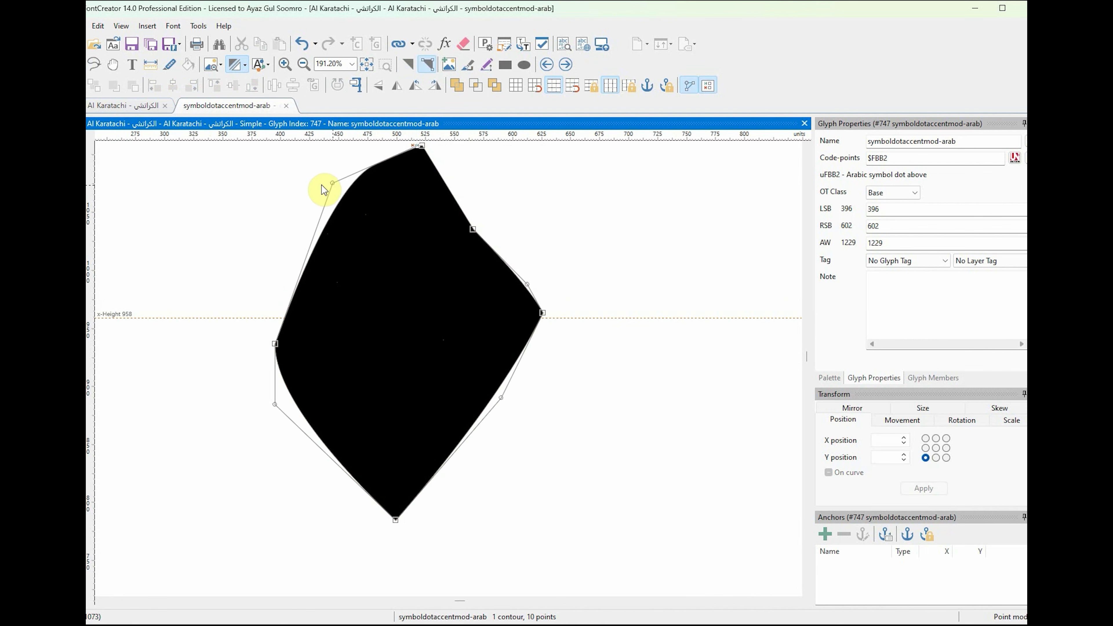
# Step: Reshape the dot by moving the upper-left control point to (441, 1054), the upper-right edge point to (575, 1036) and the left corner to X 381
pyautogui.moveTo(332, 183); pyautogui.dragTo(327, 207)
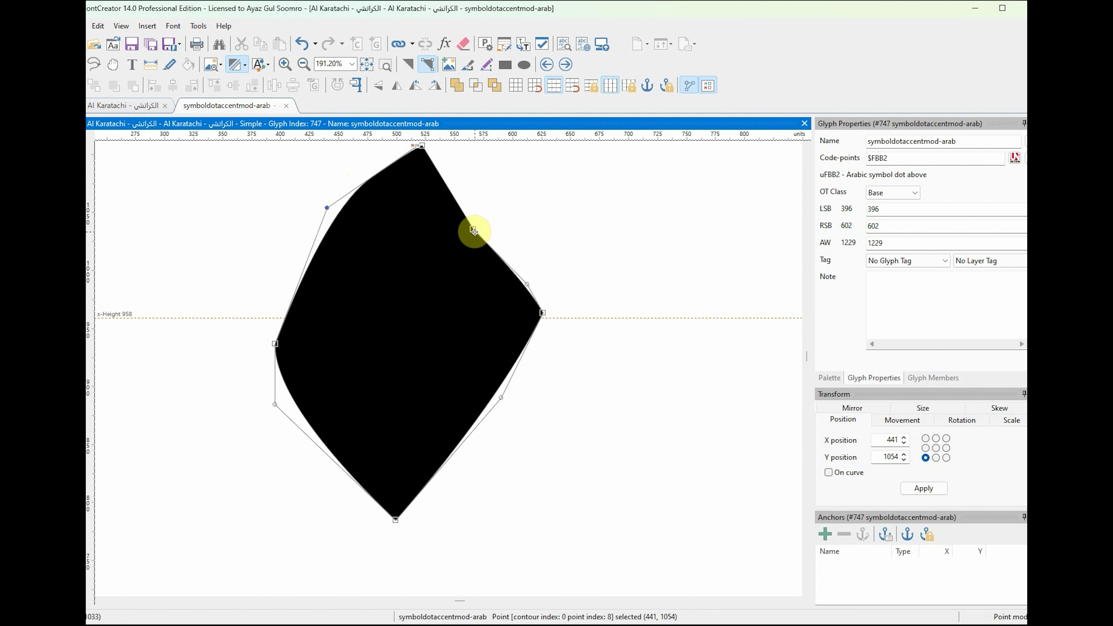
pyautogui.moveTo(473, 229); pyautogui.dragTo(482, 228)
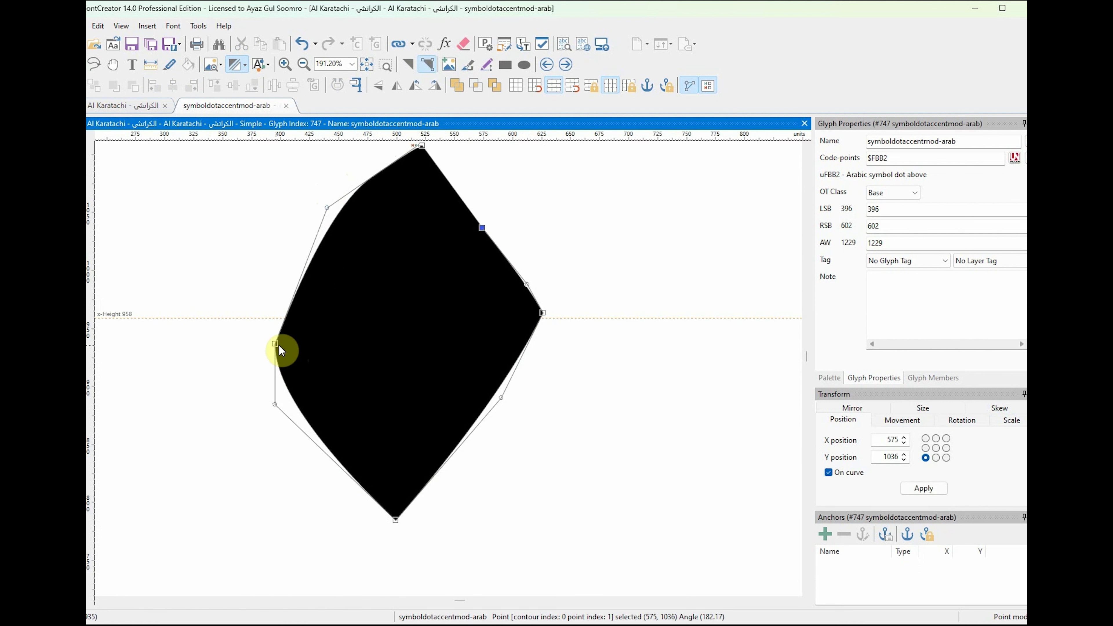
pyautogui.moveTo(279, 345); pyautogui.dragTo(250, 342)
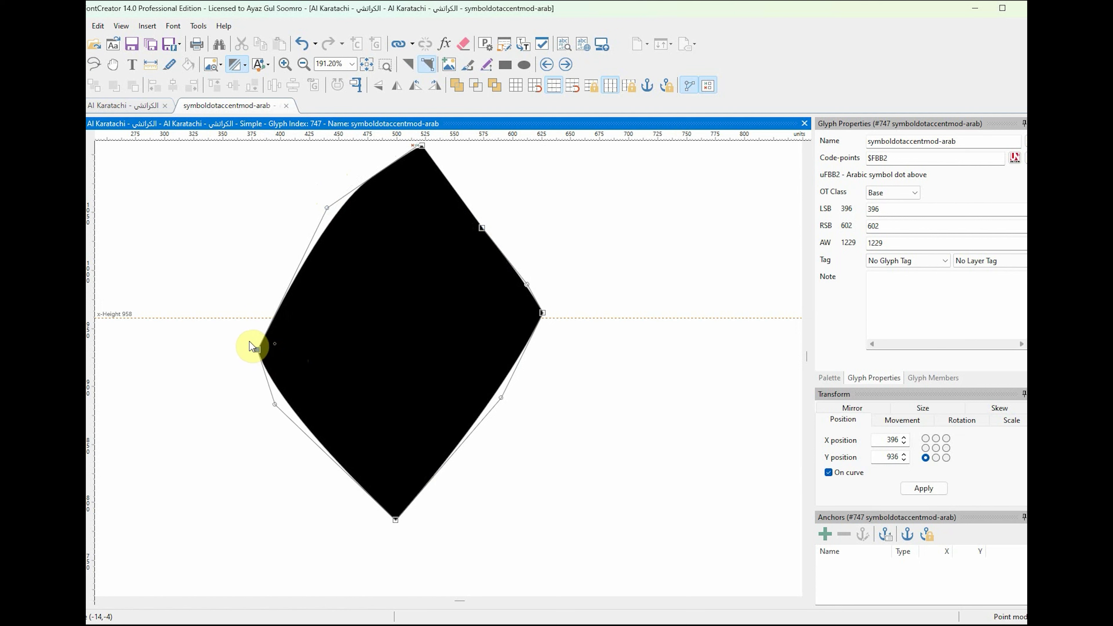
pyautogui.press('Tab')
# Step: Scale the whole dot contour down from its upper-right corner to about 176 units wide and return to the font overview
pyautogui.click(447, 307)
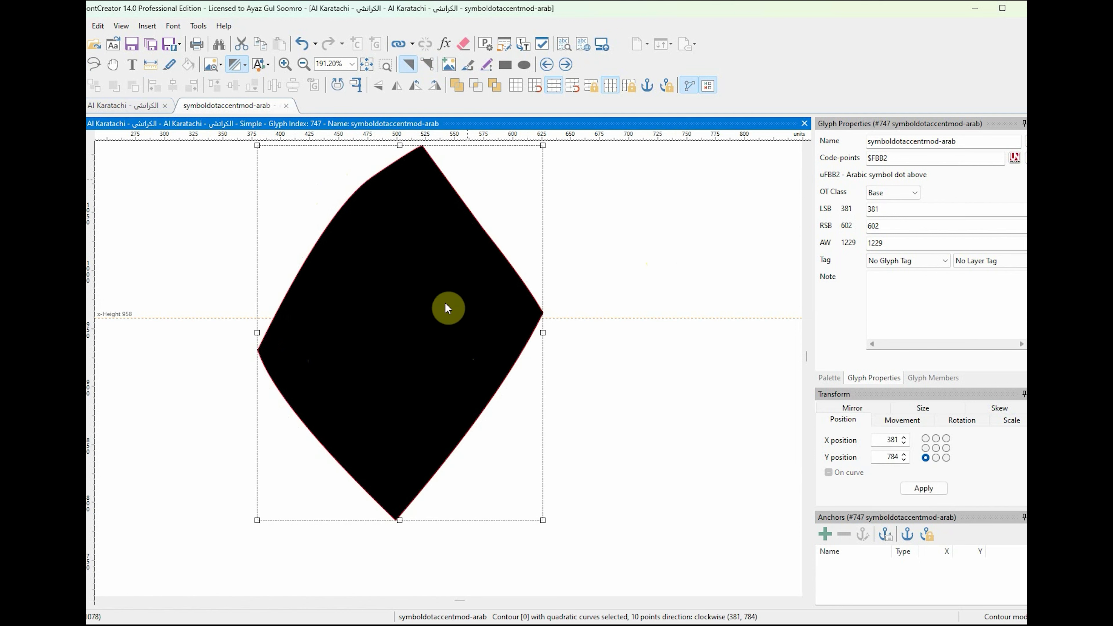
pyautogui.click(544, 147)
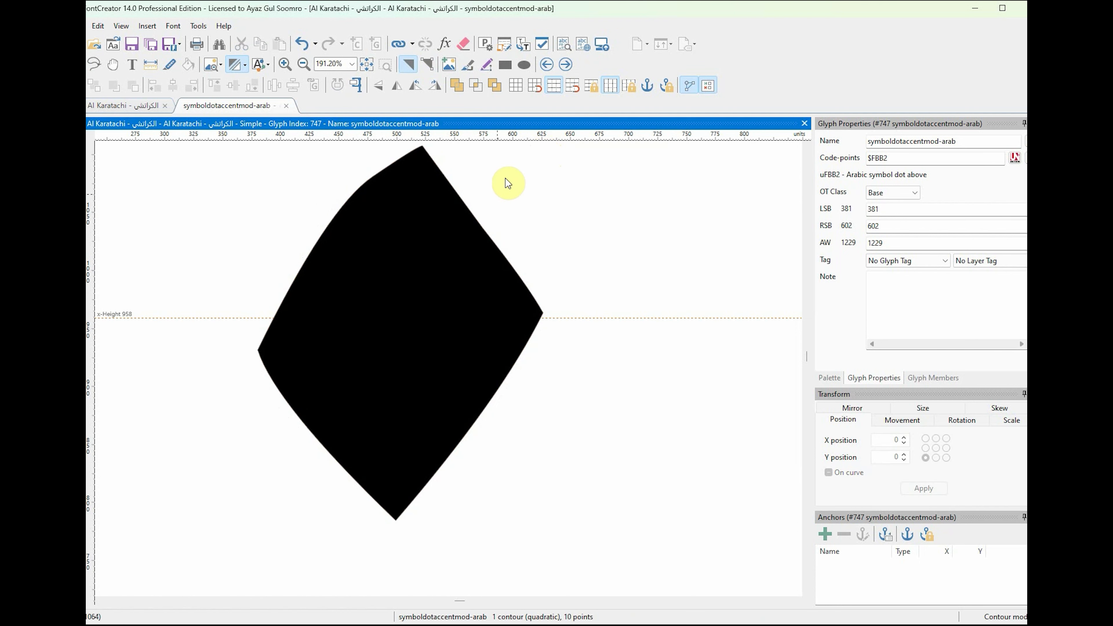
pyautogui.hotkey('ctrl', 'z')
pyautogui.scroll(2, 519, 219)
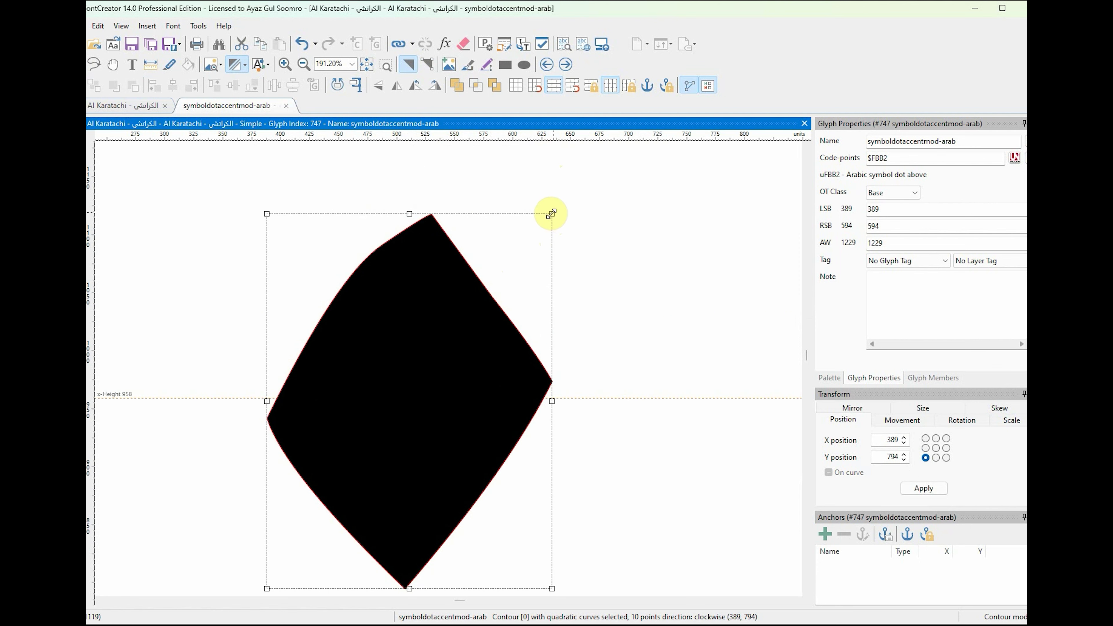
pyautogui.moveTo(553, 213); pyautogui.dragTo(471, 321)
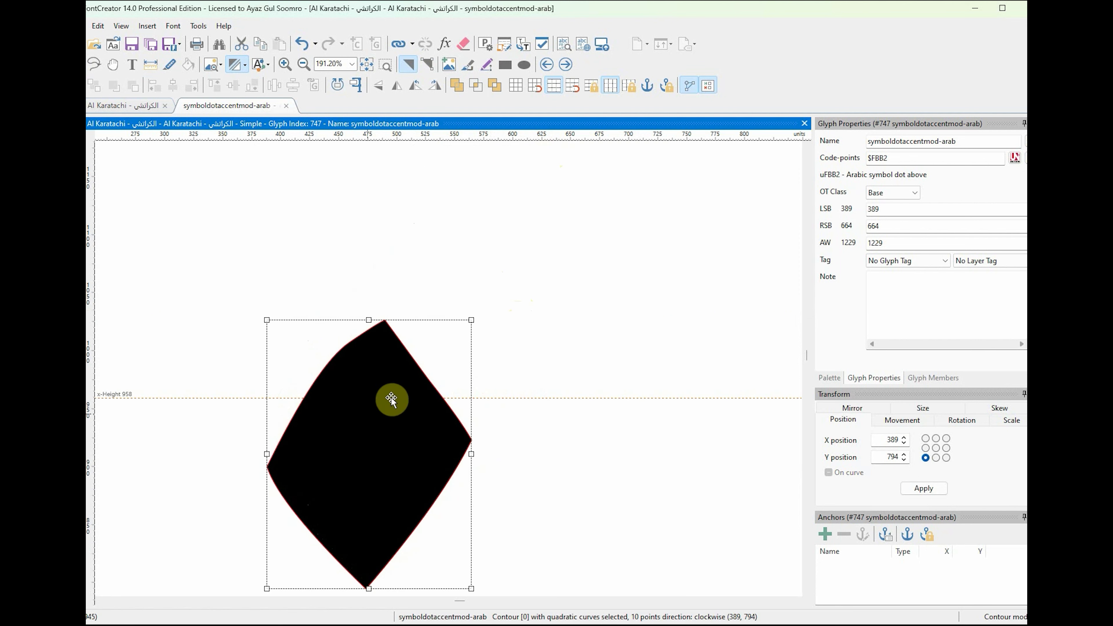
pyautogui.click(145, 106)
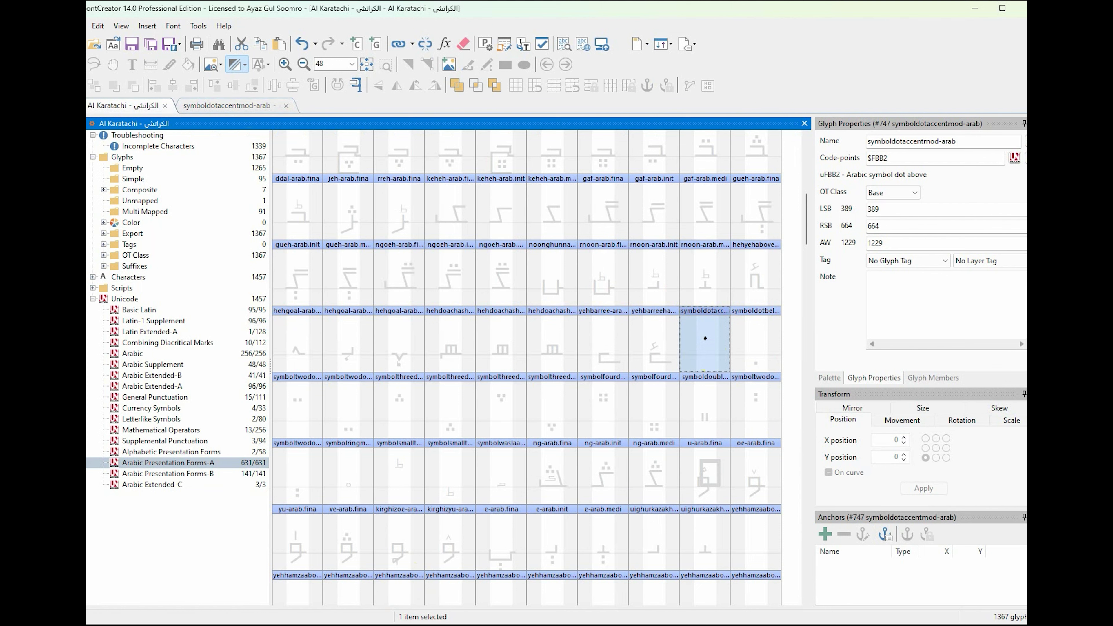
# Step: Switch to the browser, examine the dot symbols in the Arabic Presentation Forms-A Unicode chart, and return to FontCreator
pyautogui.hotkey('alt', 'Tab')
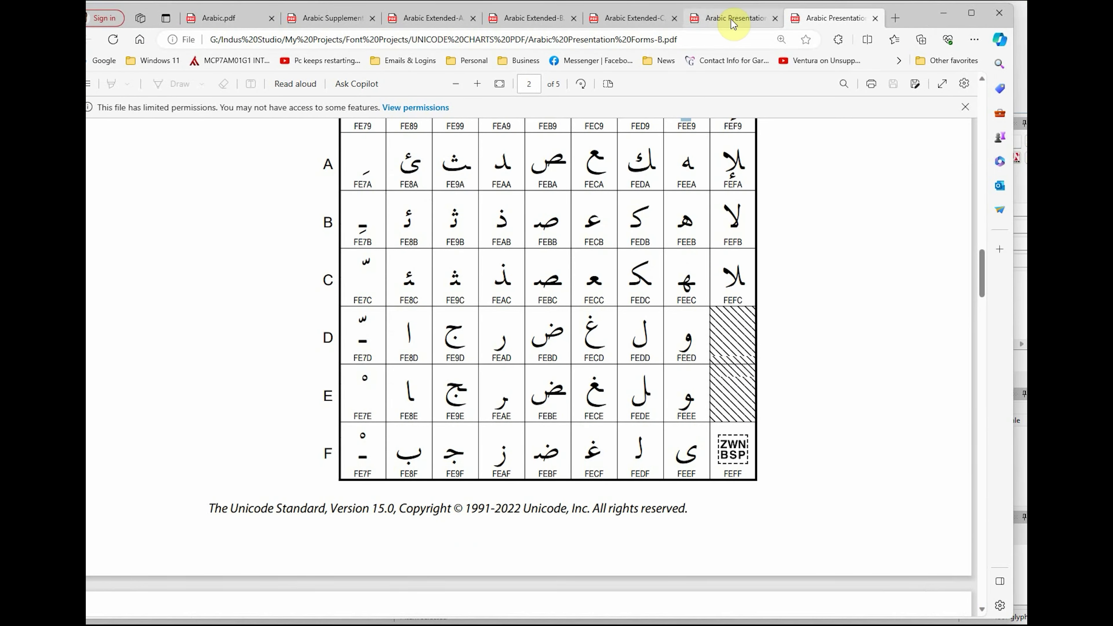
pyautogui.click(733, 22)
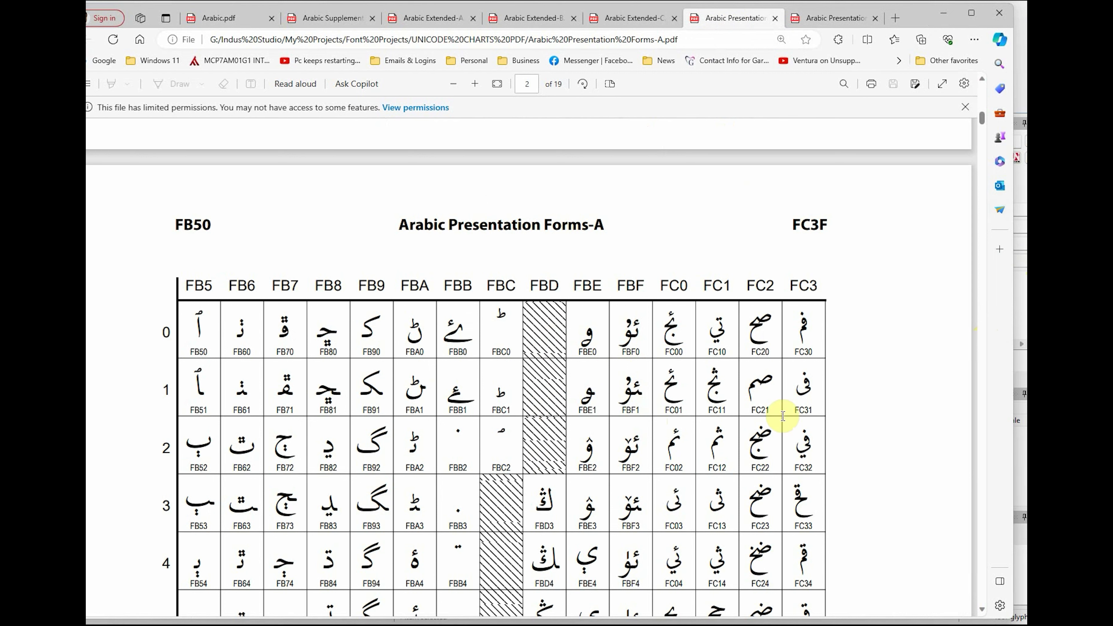
pyautogui.scroll(-2, 460, 447)
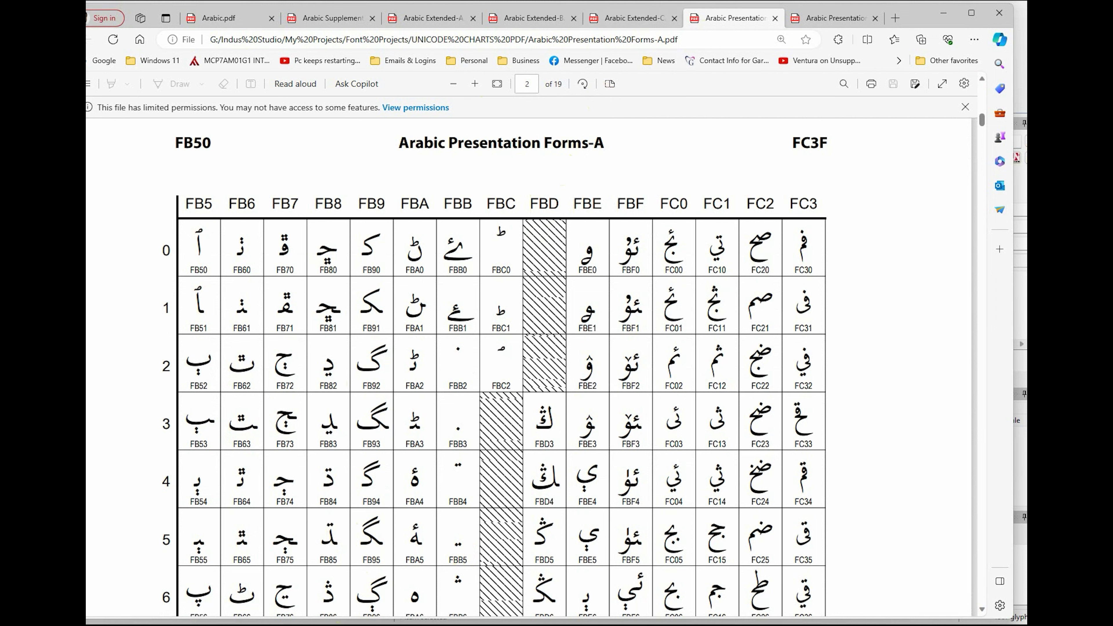
pyautogui.hotkey('alt', 'Tab')
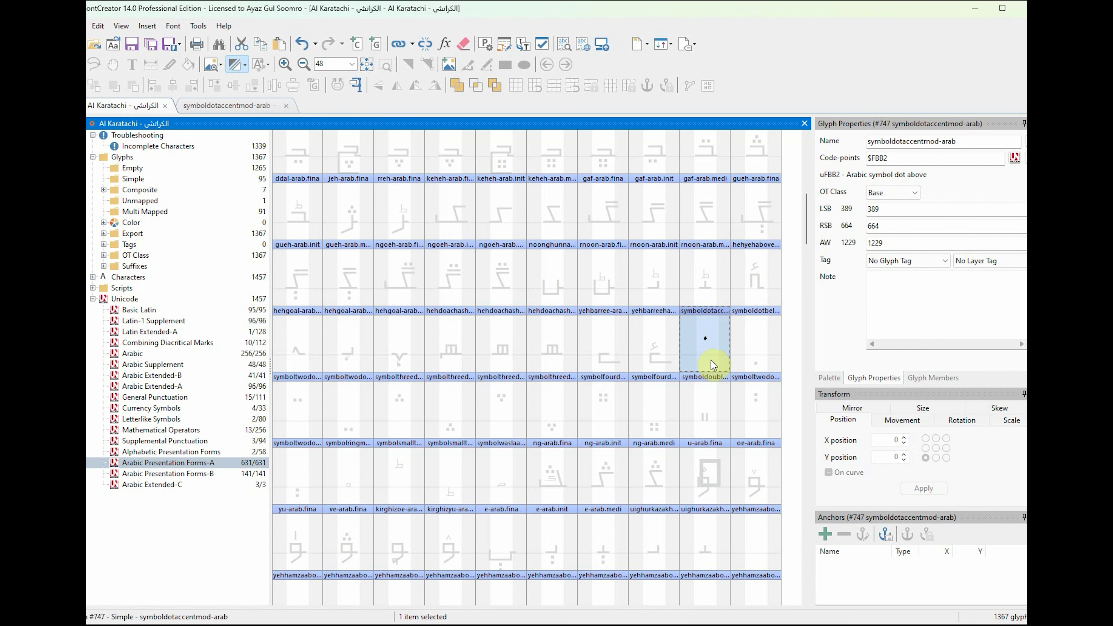
# Step: Open the symboldotaccentmod-arab glyph and set both its left and right side bearings to 75
pyautogui.doubleClick(707, 352)
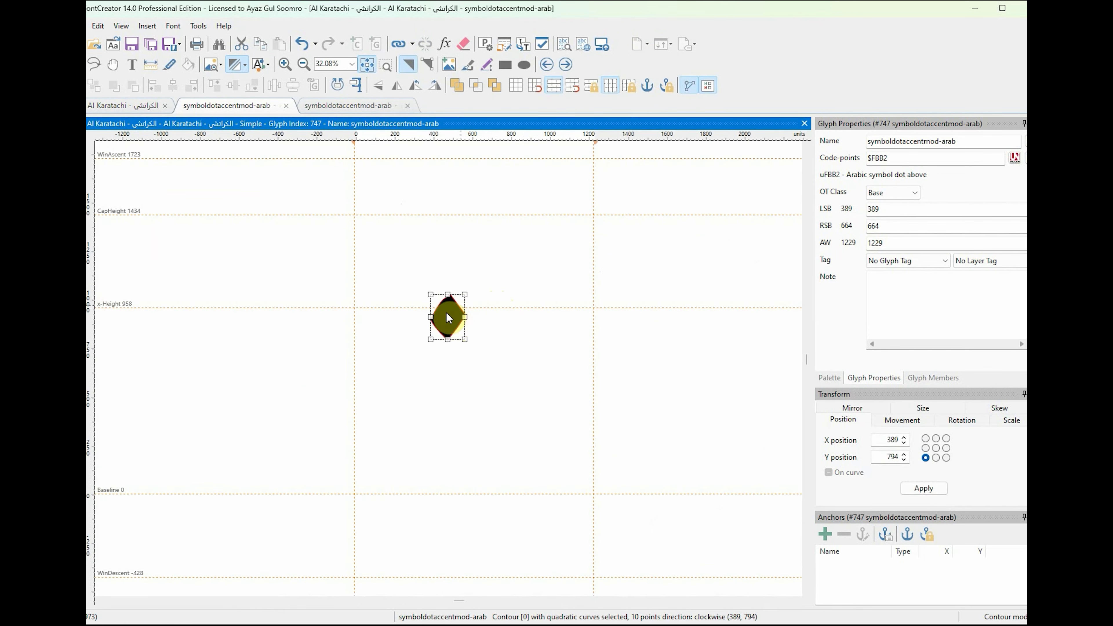
pyautogui.click(875, 209)
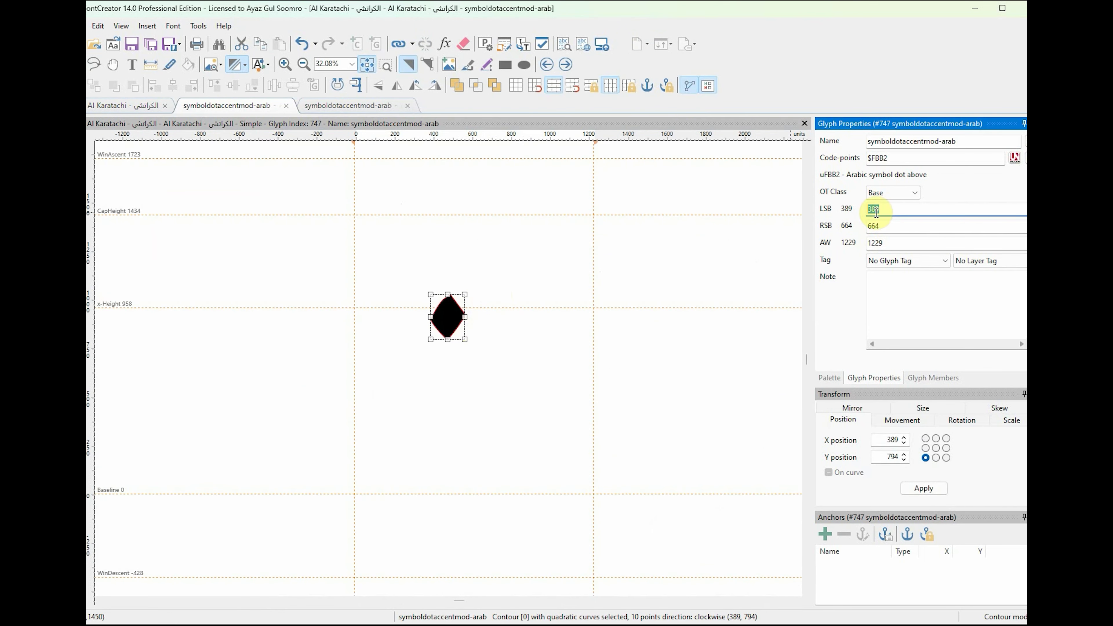
pyautogui.write('75')
pyautogui.press('Tab')
pyautogui.write('75')
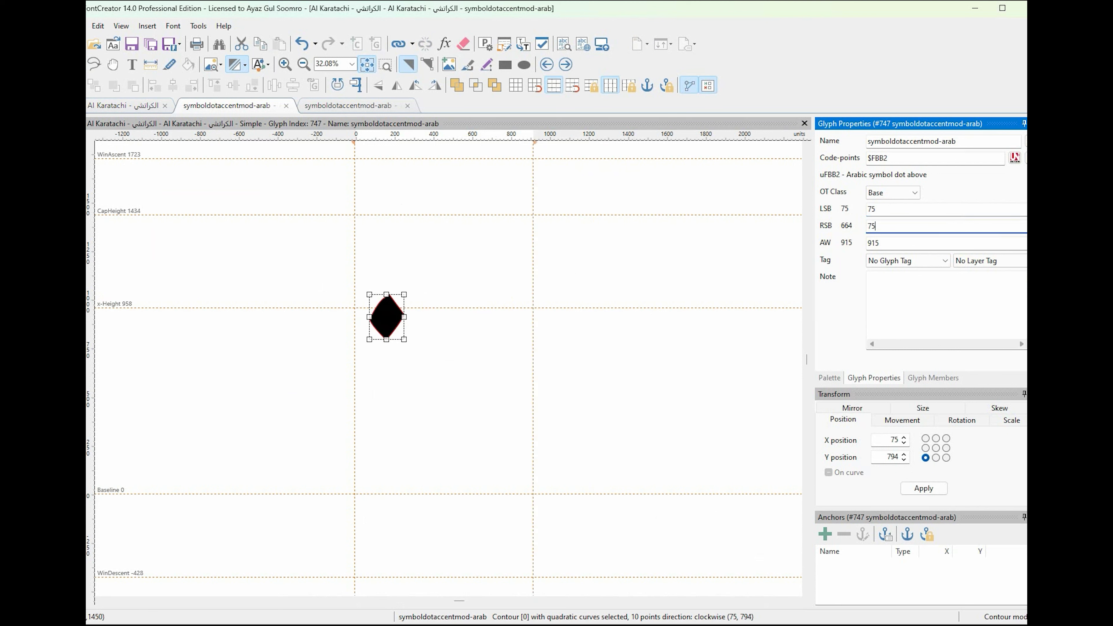
pyautogui.press('Return')
pyautogui.click(585, 264)
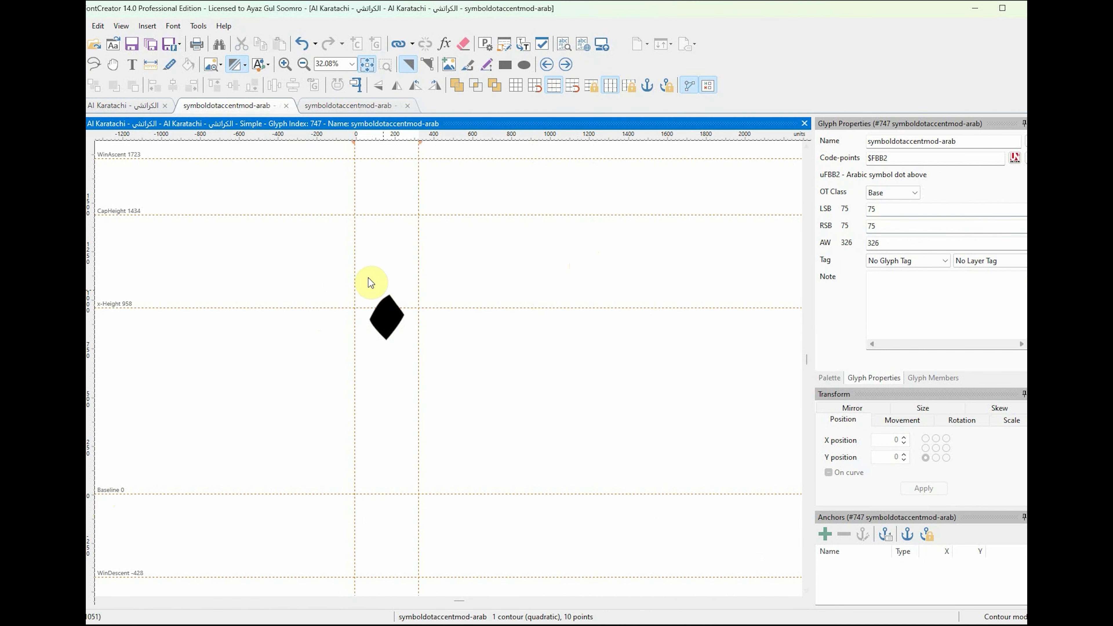
# Step: Set the dot contour's Y position to 700 and close both open editors of the dot glyph
pyautogui.click(391, 315)
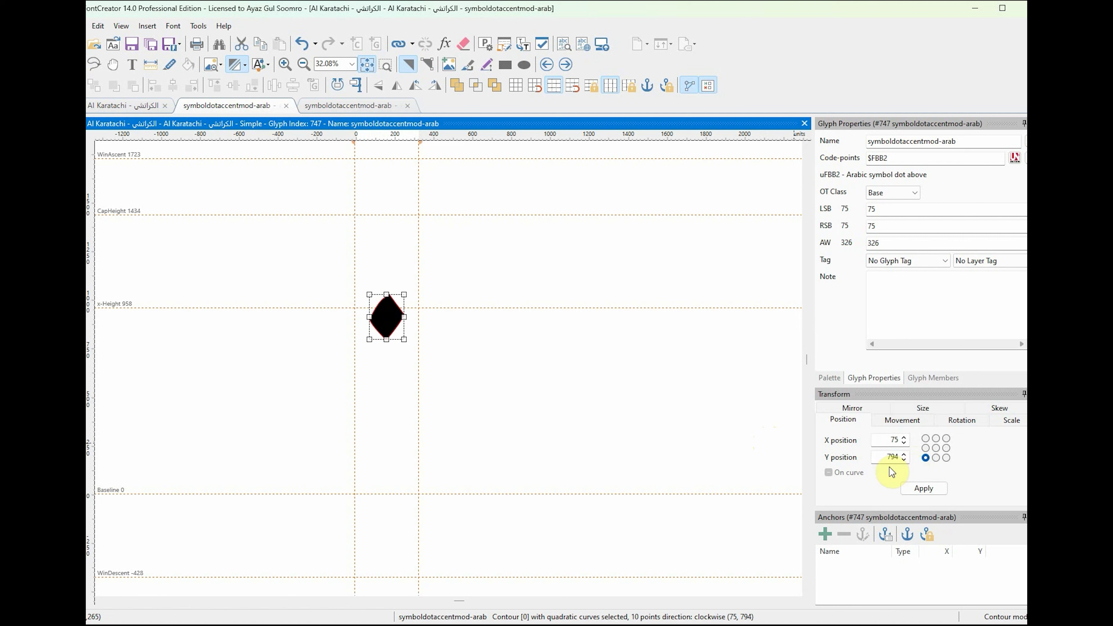
pyautogui.doubleClick(885, 457)
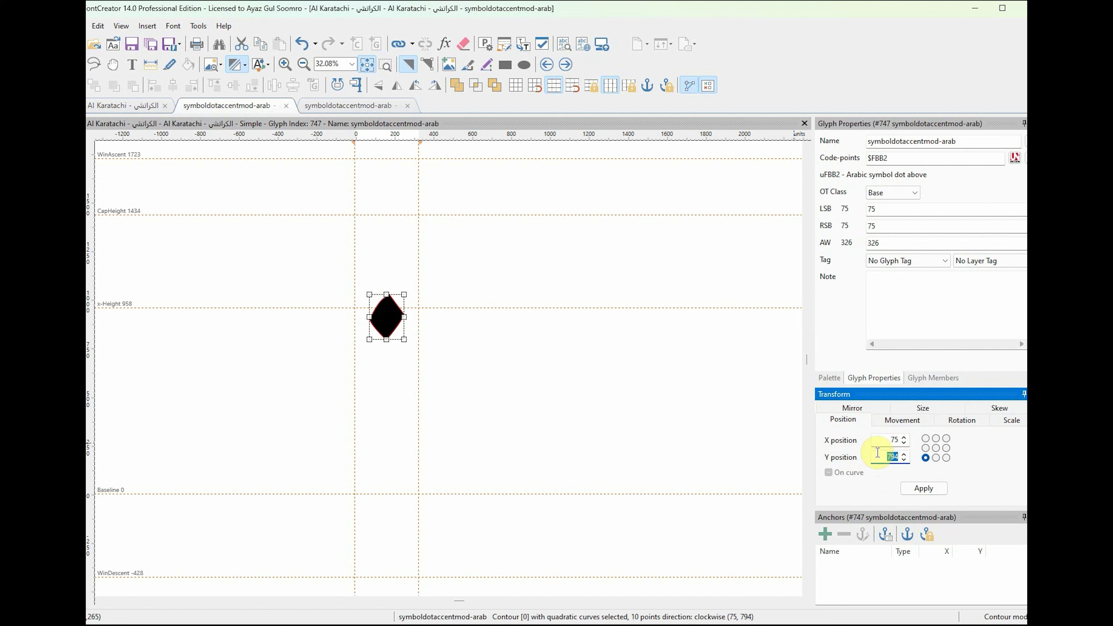
pyautogui.write('700')
pyautogui.press('Return')
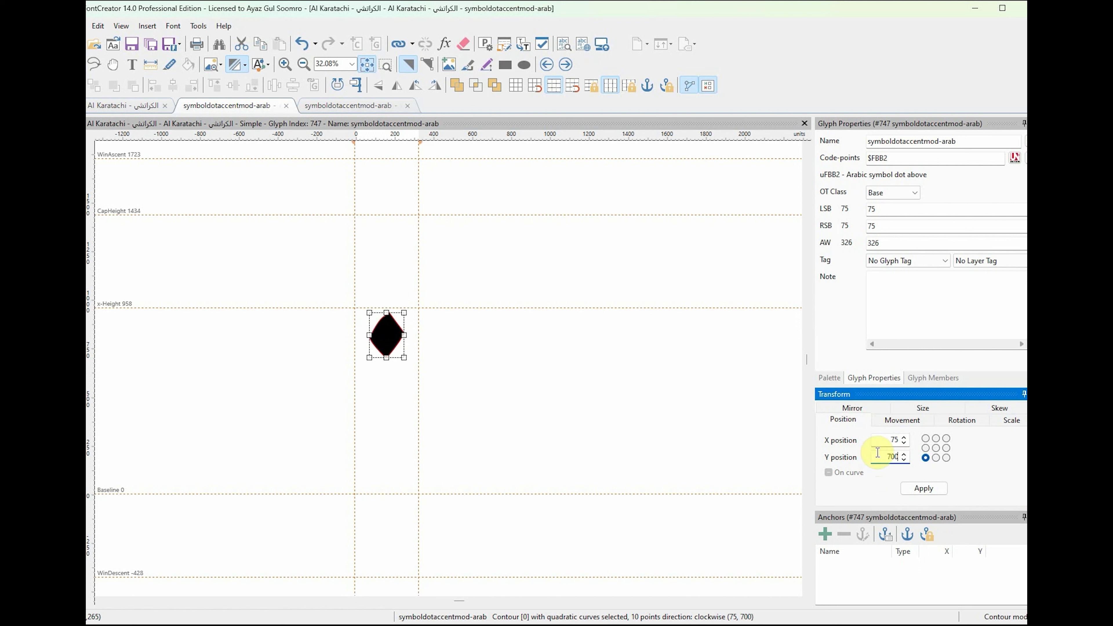
pyautogui.click(516, 294)
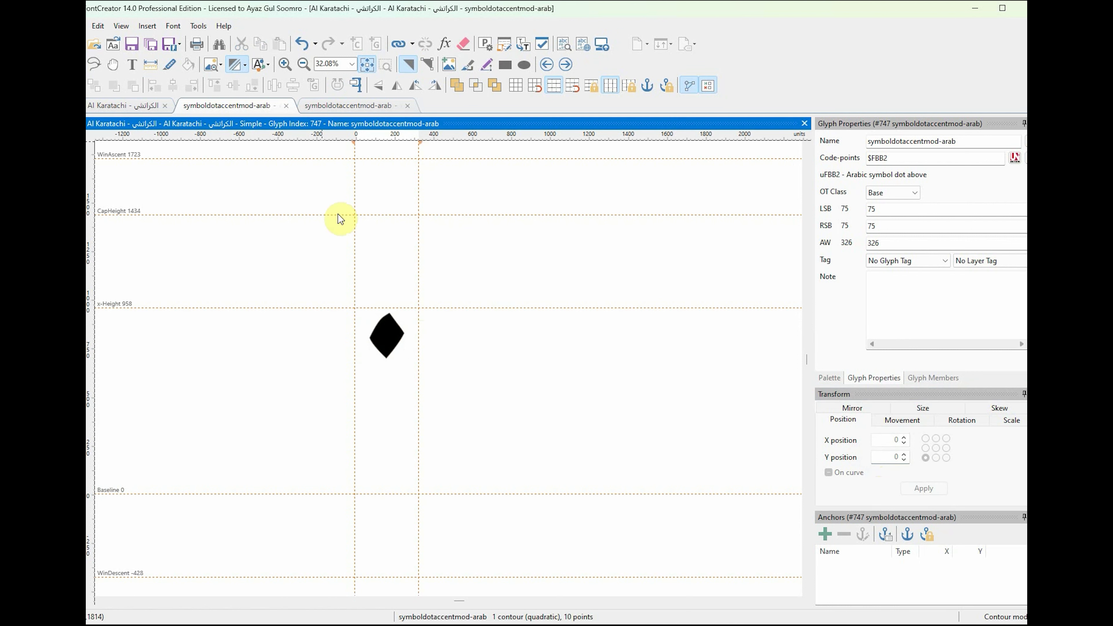
pyautogui.click(338, 105)
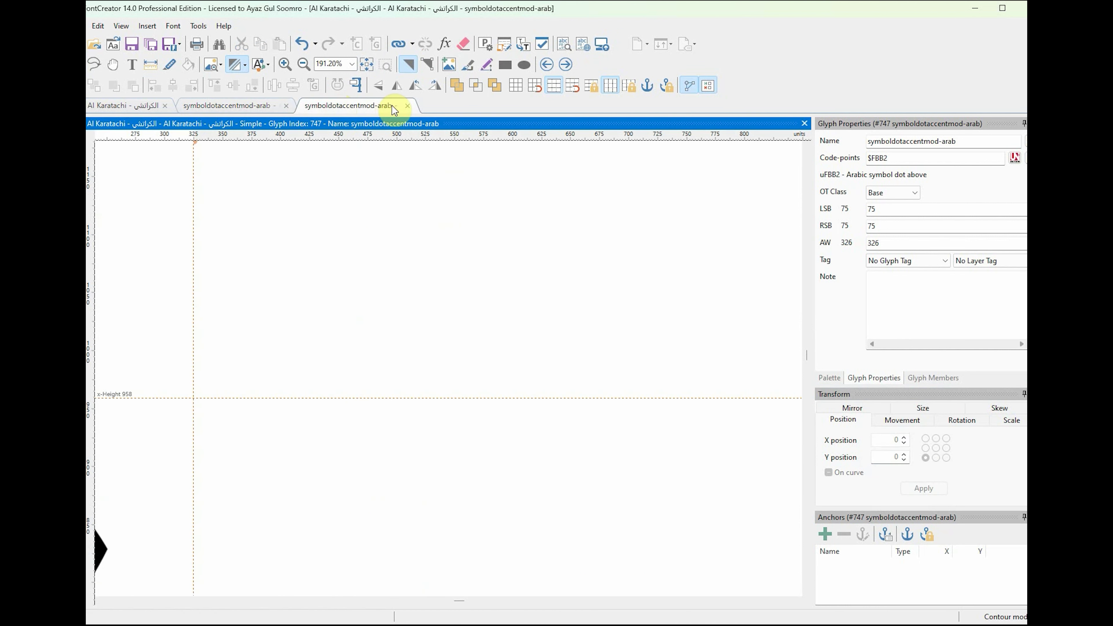
pyautogui.click(407, 105)
pyautogui.click(287, 107)
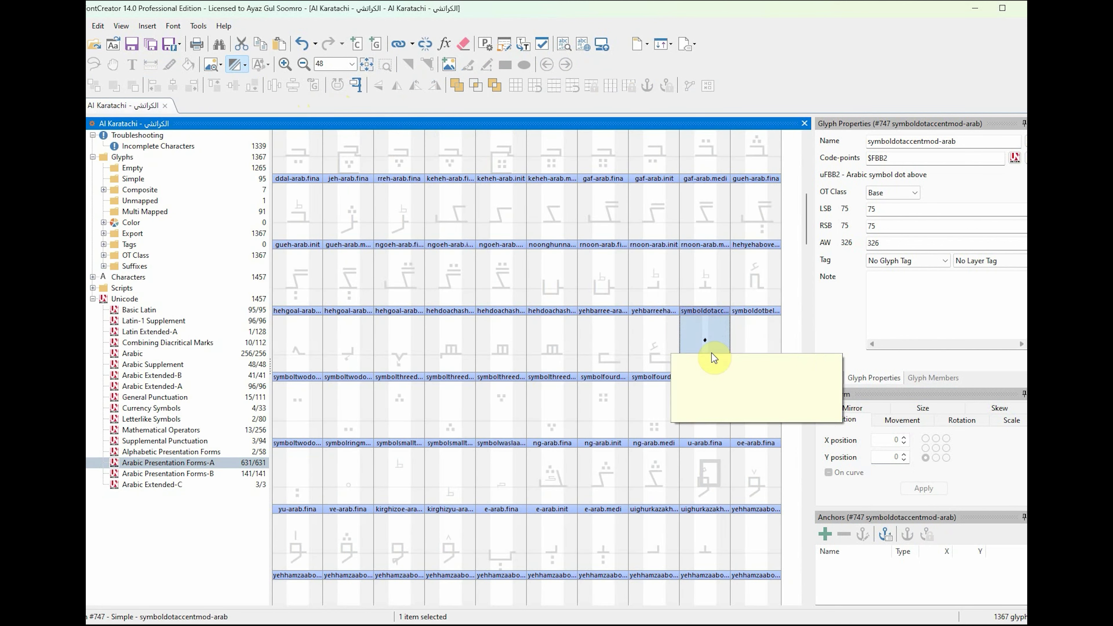
# Step: List the simple glyphs and compare the dotless beh with the dot symbol at the end of the list
pyautogui.click(133, 179)
pyautogui.moveTo(807, 210); pyautogui.dragTo(811, 362)
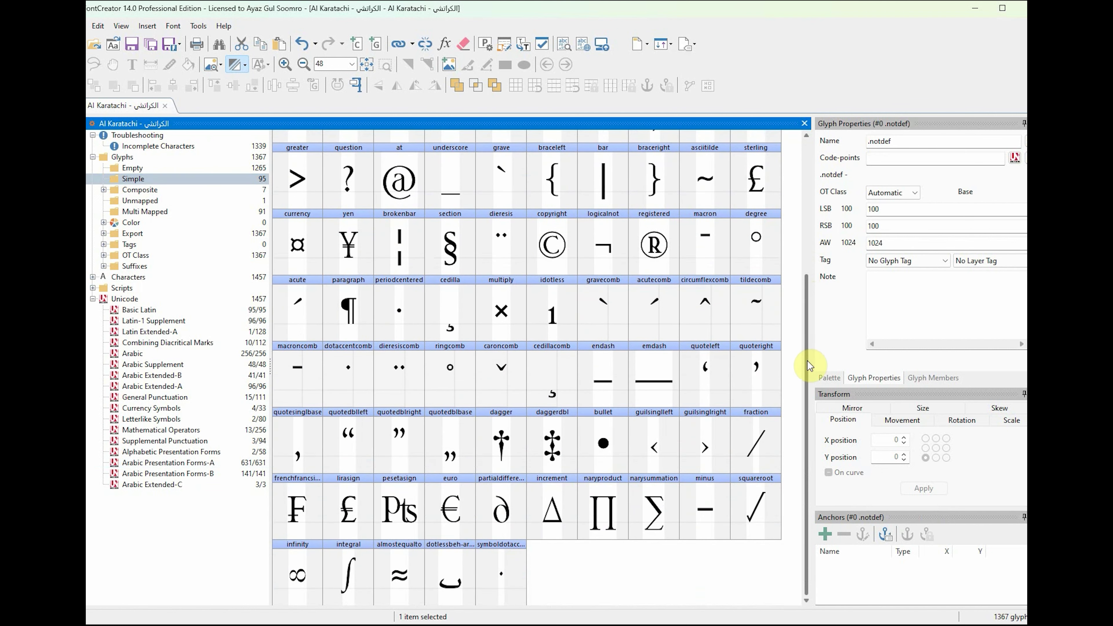
pyautogui.click(457, 591)
pyautogui.click(483, 597)
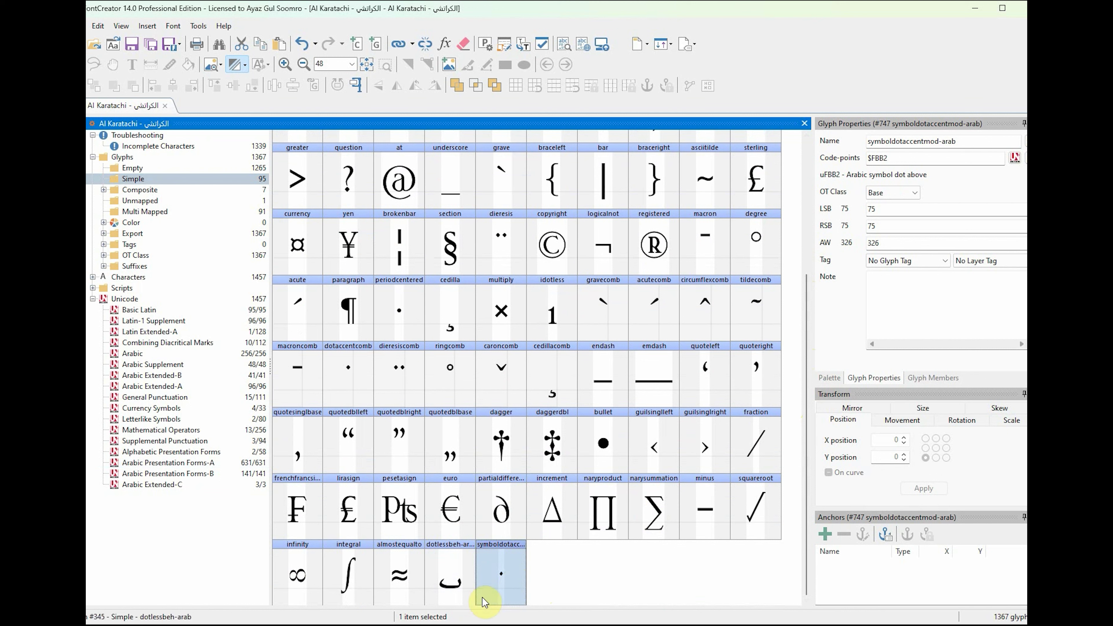
pyautogui.click(452, 592)
pyautogui.click(503, 588)
pyautogui.click(453, 588)
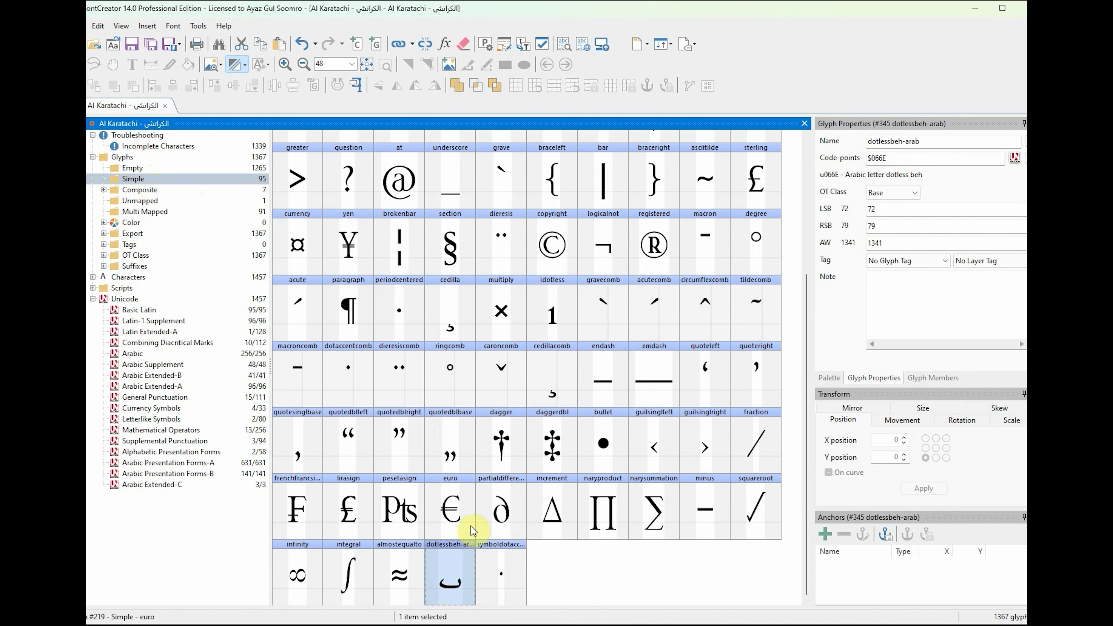
# Step: Reduce the dot contour's height from its upper edge, then enlarge it from its lower-right corner to about 204 units wide
pyautogui.doubleClick(504, 583)
pyautogui.doubleClick(441, 337)
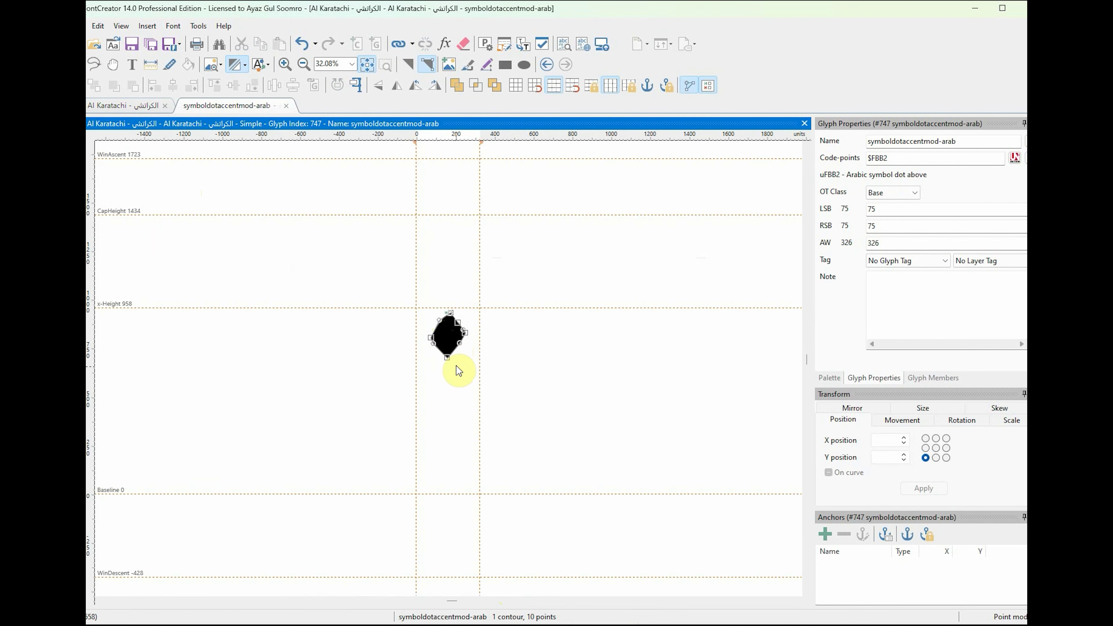
pyautogui.scroll(5, 456, 371)
pyautogui.doubleClick(517, 303)
pyautogui.click(444, 294)
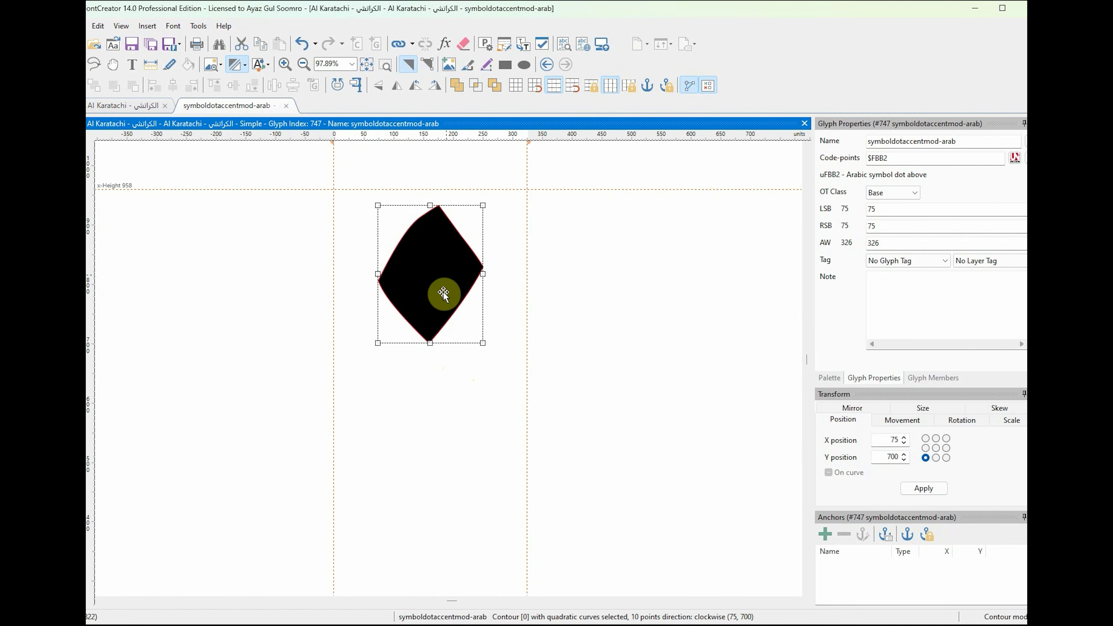
pyautogui.moveTo(435, 211); pyautogui.dragTo(432, 228)
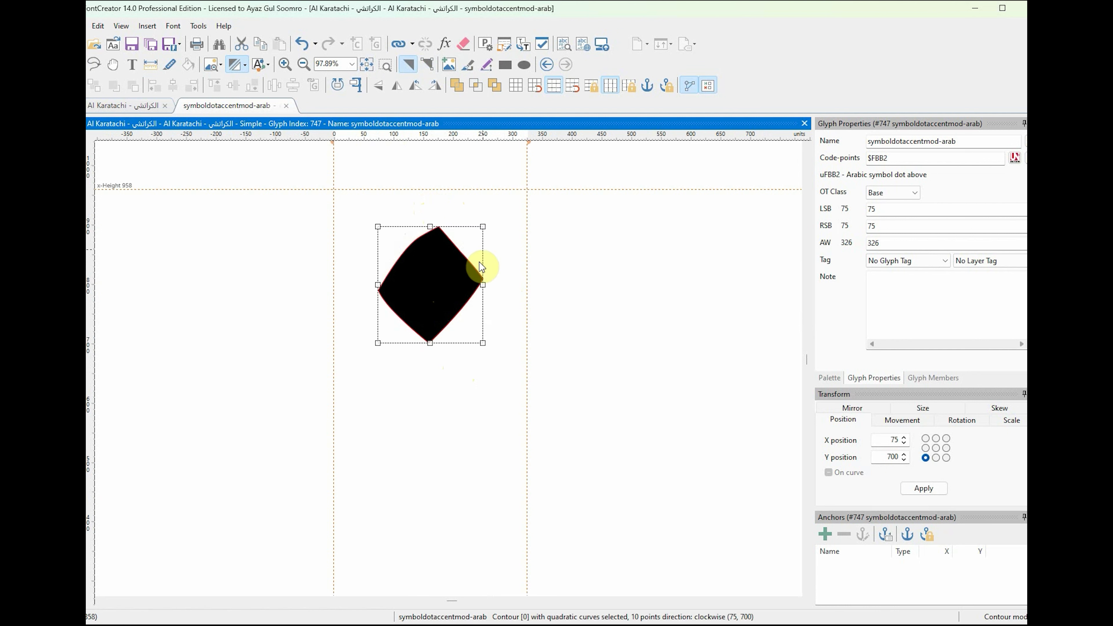
pyautogui.moveTo(484, 344); pyautogui.dragTo(497, 365)
pyautogui.click(137, 107)
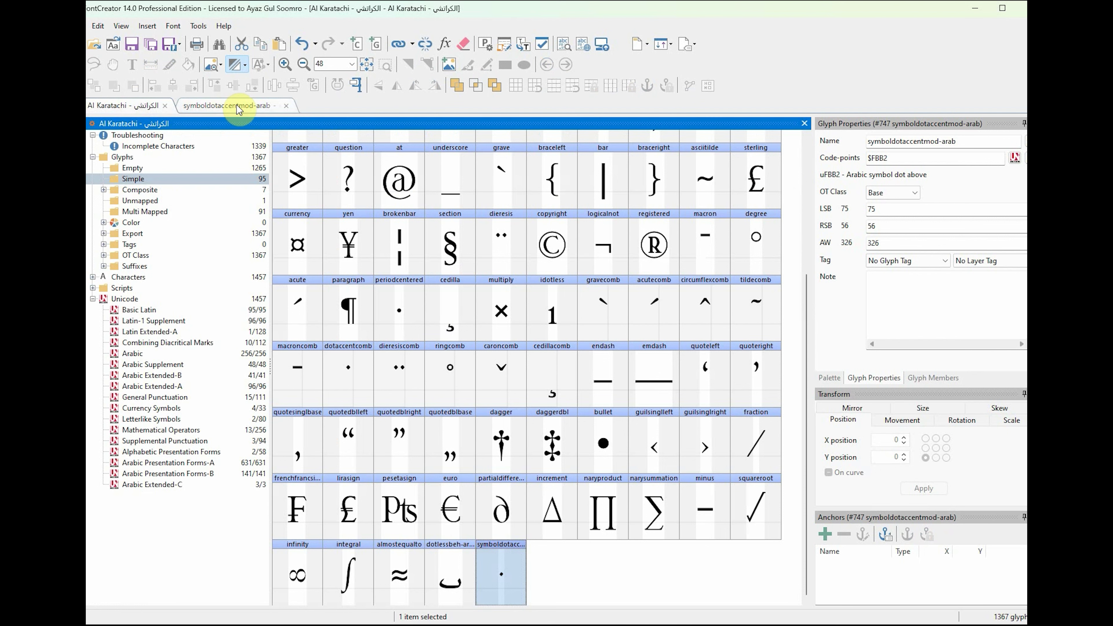
pyautogui.click(226, 105)
pyautogui.moveTo(495, 356); pyautogui.dragTo(500, 361)
# Step: Set the dot glyph's right side bearing to 75
pyautogui.doubleClick(870, 225)
pyautogui.write('7')
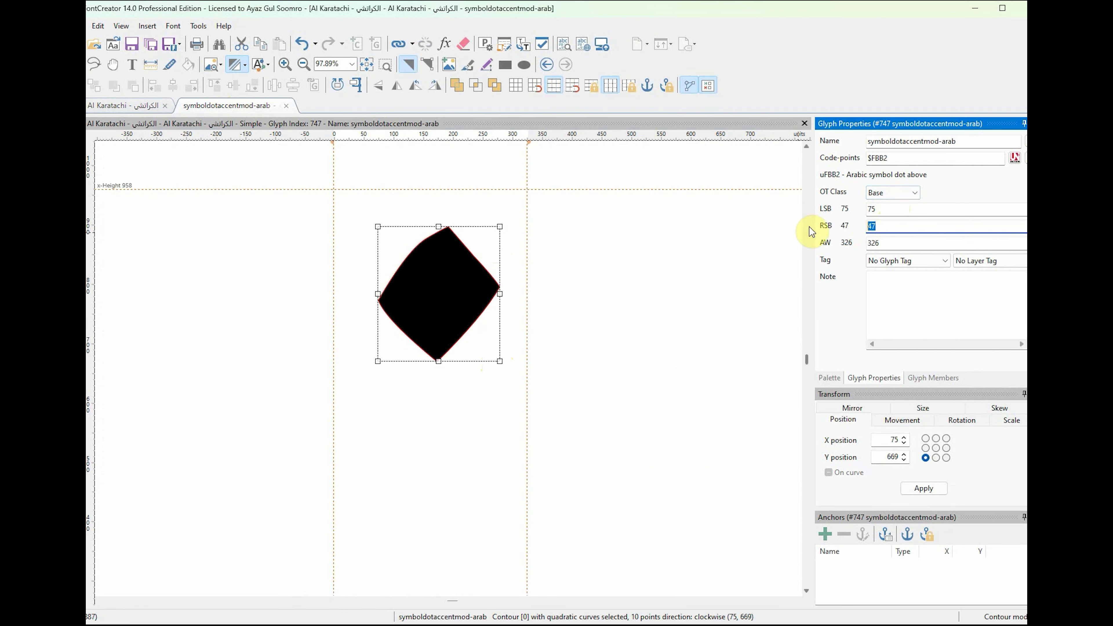
pyautogui.press('Return')
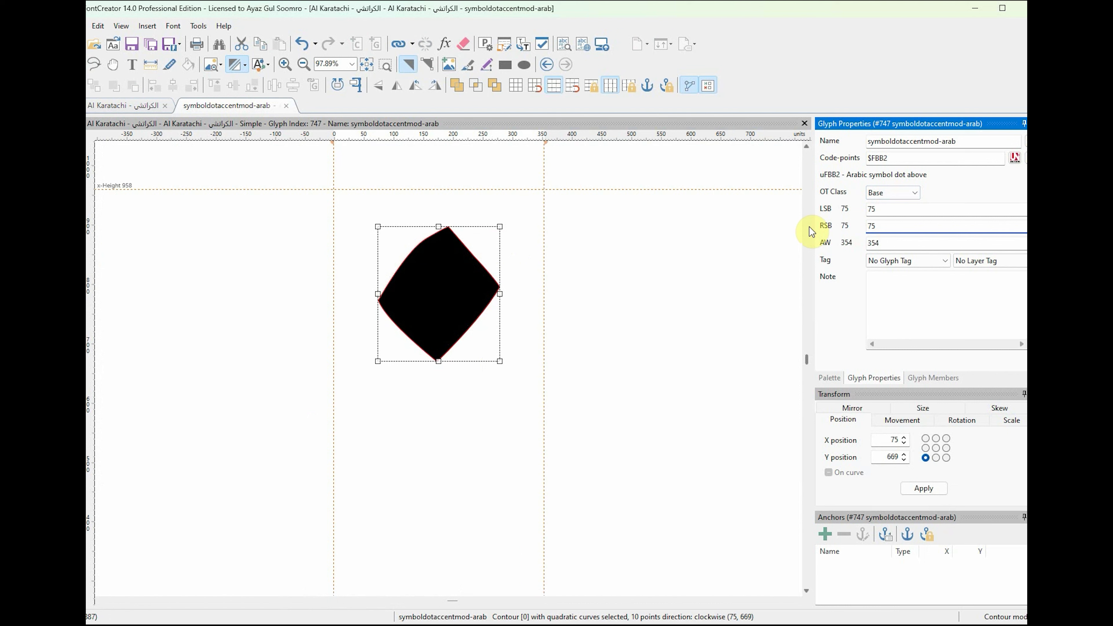
pyautogui.click(529, 286)
# Step: Set the enlarged dot contour's Y position to 700 and return to the font overview
pyautogui.click(484, 293)
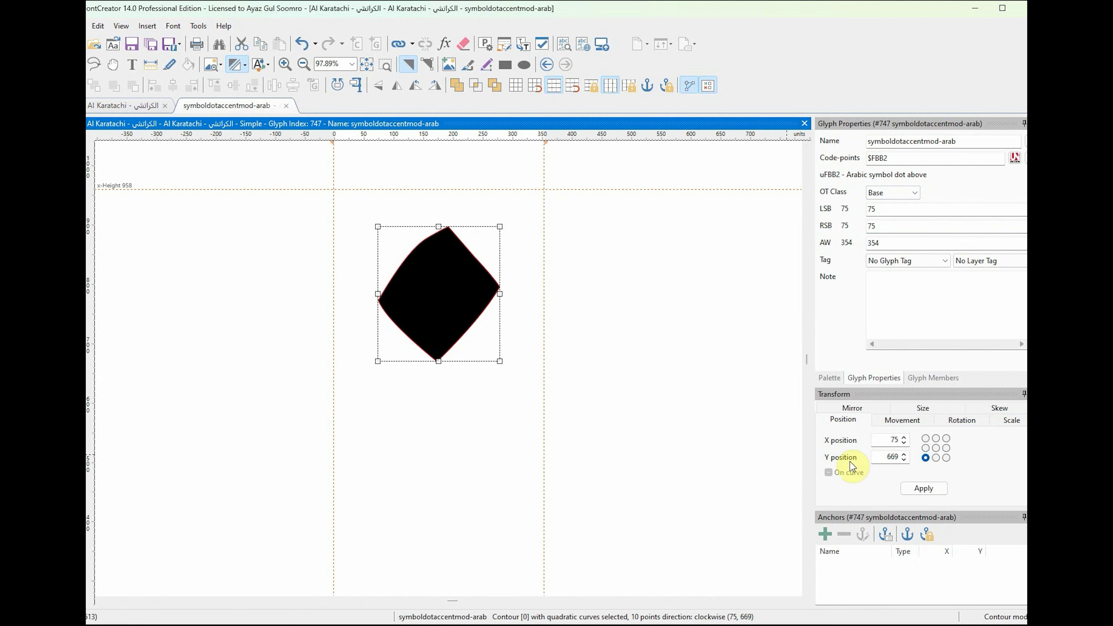
pyautogui.doubleClick(891, 457)
pyautogui.write('00')
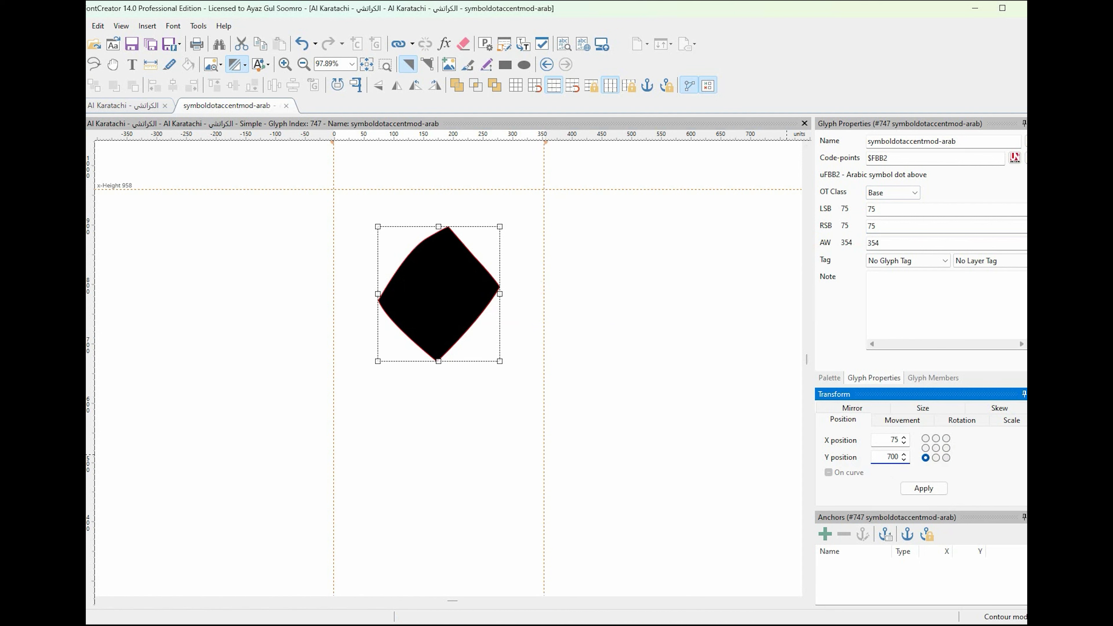
pyautogui.press('Return')
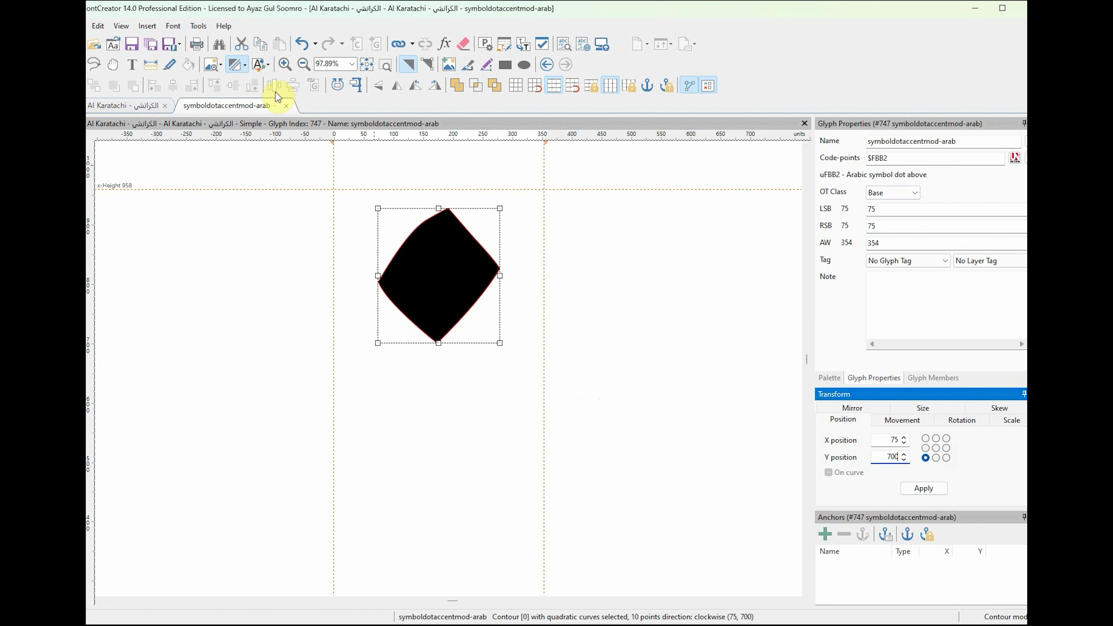
pyautogui.click(285, 106)
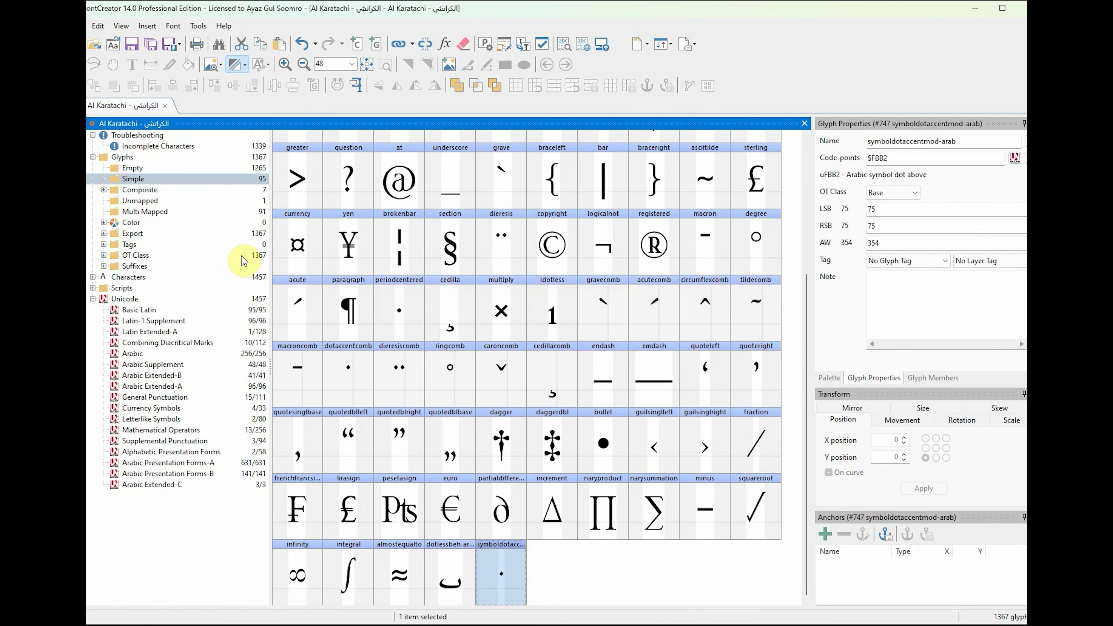
# Step: Examine the dot symbol among the simple glyphs and the dotless beh in the Arabic block
pyautogui.click(142, 179)
pyautogui.click(504, 581)
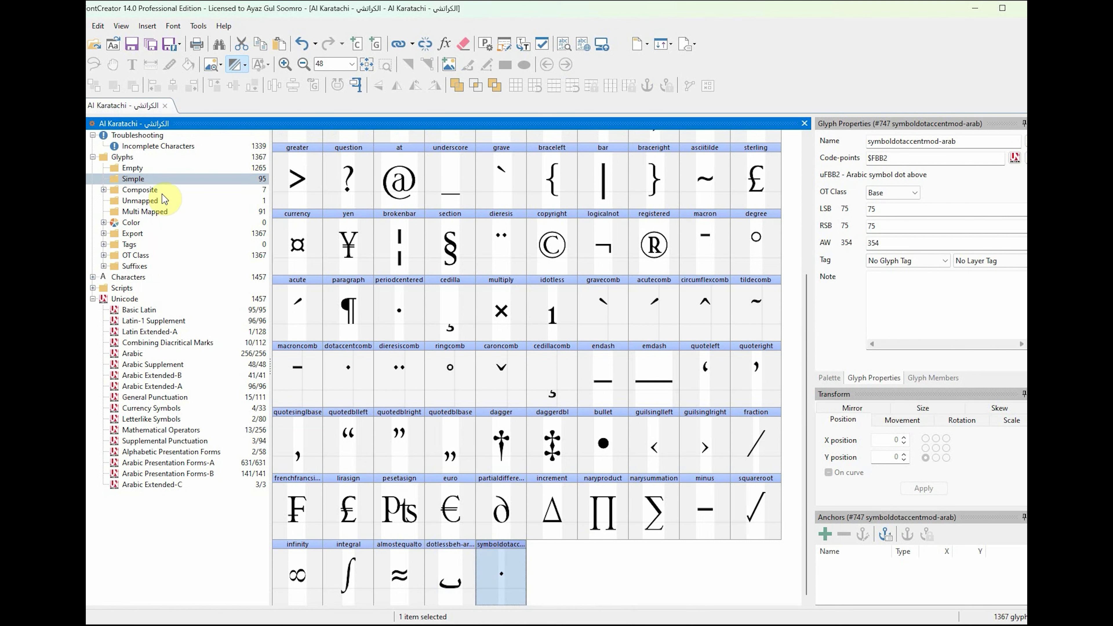
pyautogui.click(133, 159)
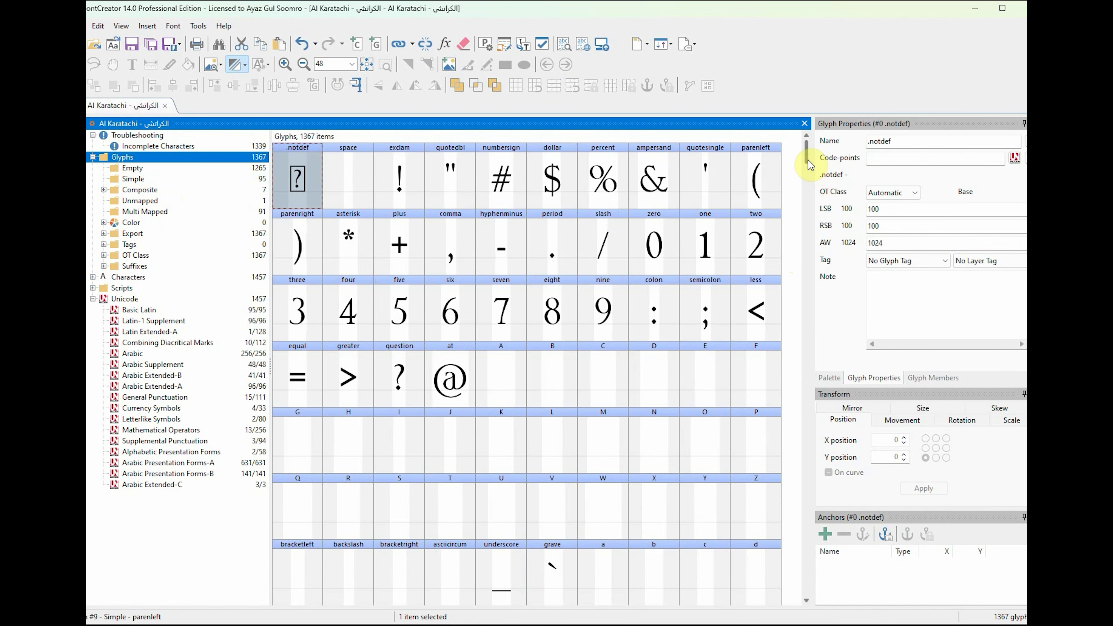
pyautogui.click(139, 355)
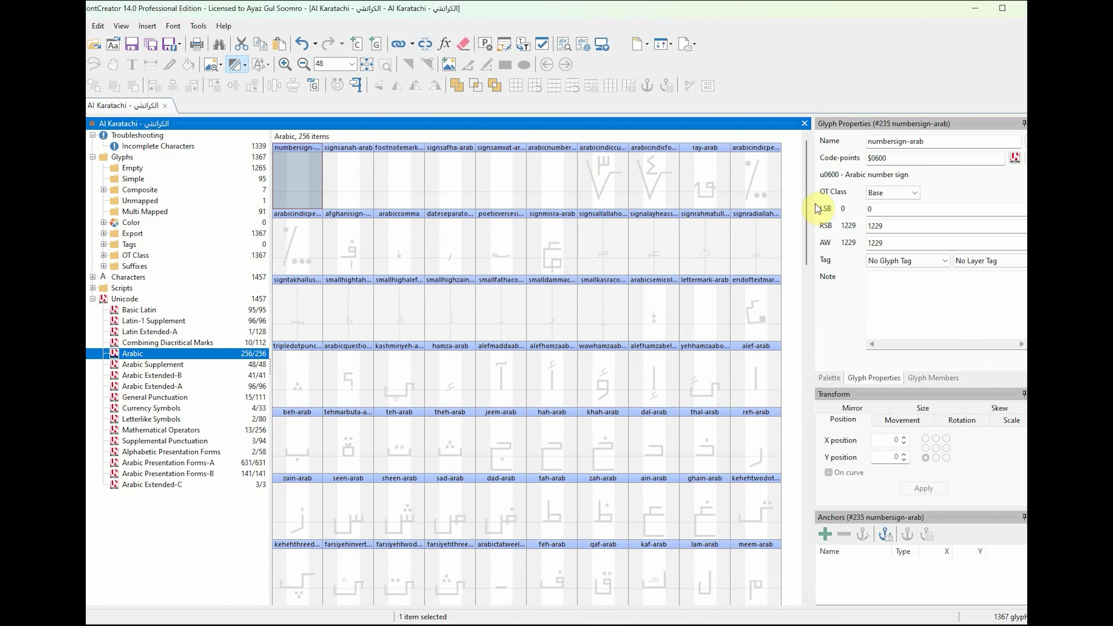
pyautogui.moveTo(807, 219); pyautogui.dragTo(809, 386)
pyautogui.click(294, 283)
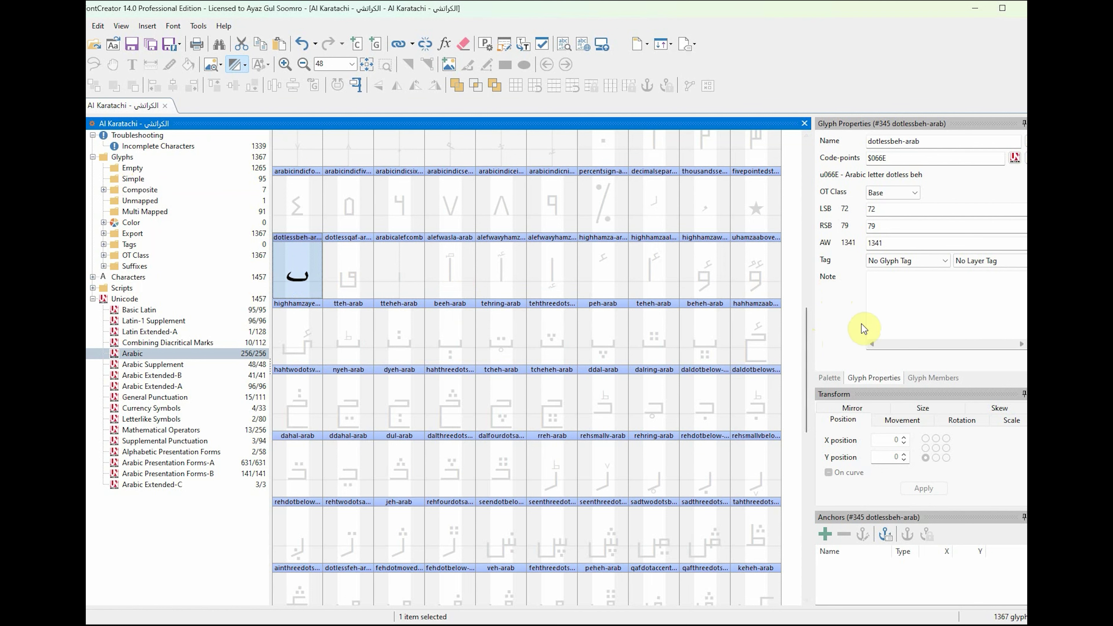
pyautogui.moveTo(807, 359); pyautogui.dragTo(802, 189)
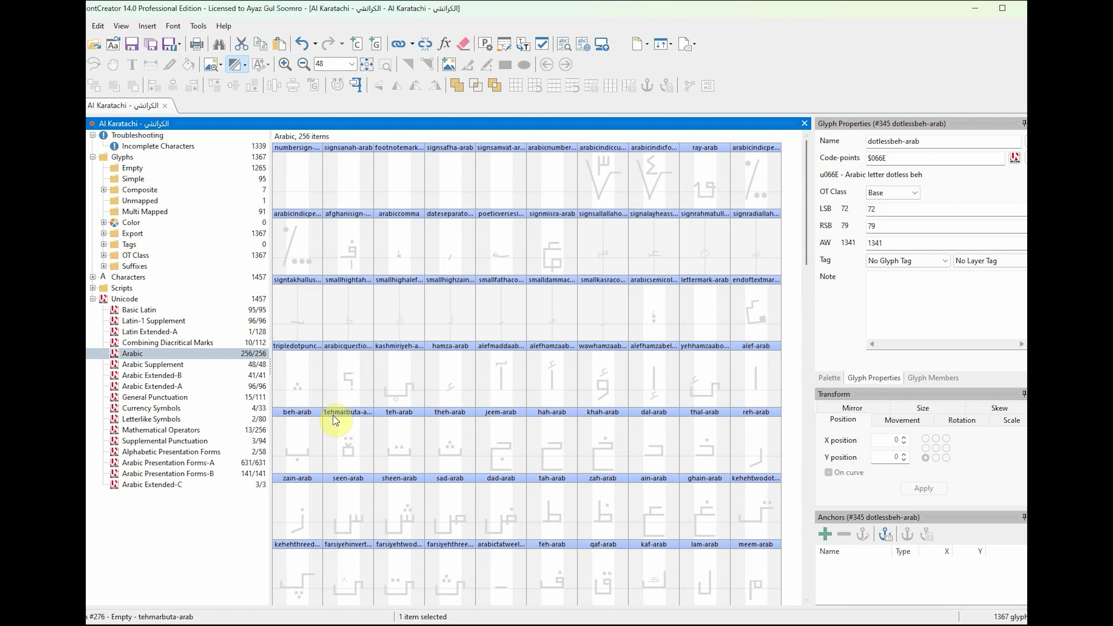
# Step: Open the empty beh-arab glyph, add the dotless beh as its composite glyph member, and return to the Arabic overview
pyautogui.click(312, 448)
pyautogui.doubleClick(299, 454)
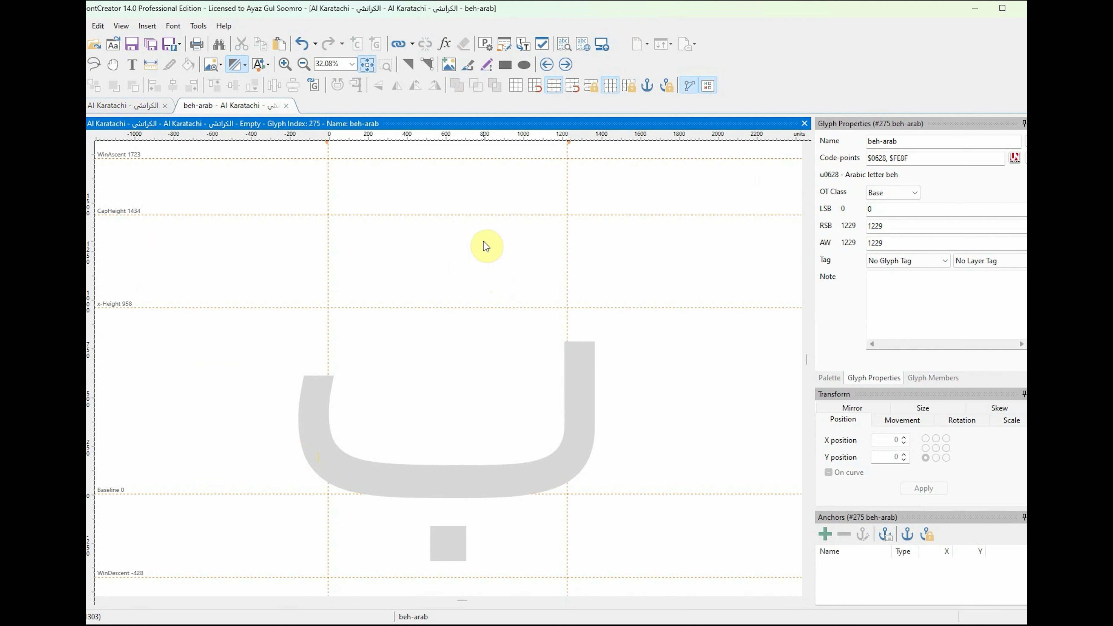
pyautogui.rightClick(391, 248)
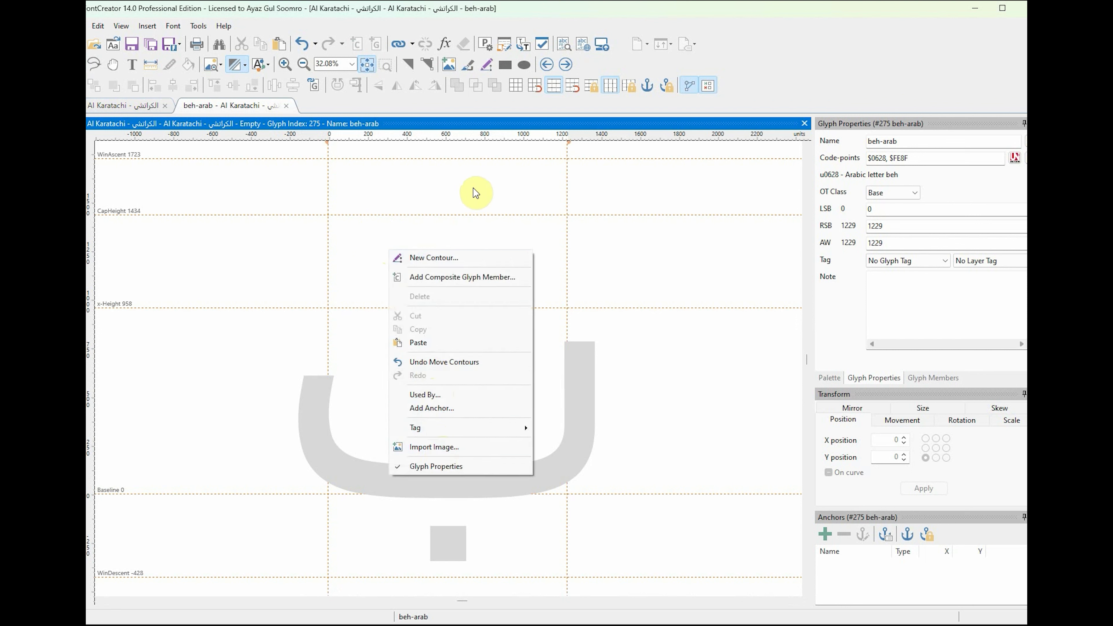
pyautogui.click(460, 209)
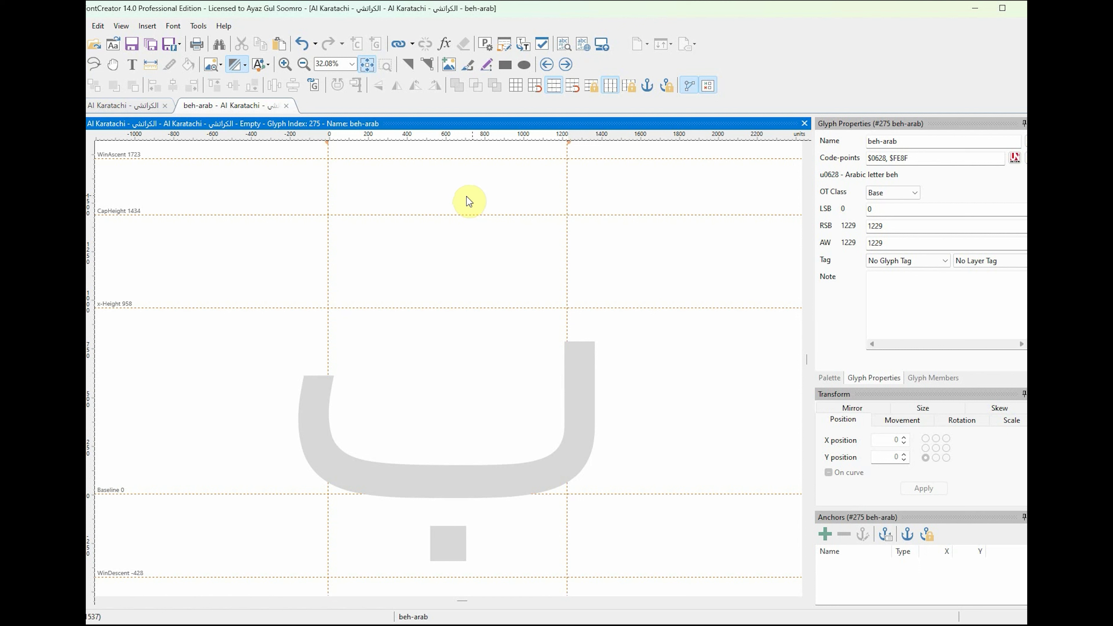
pyautogui.click(314, 87)
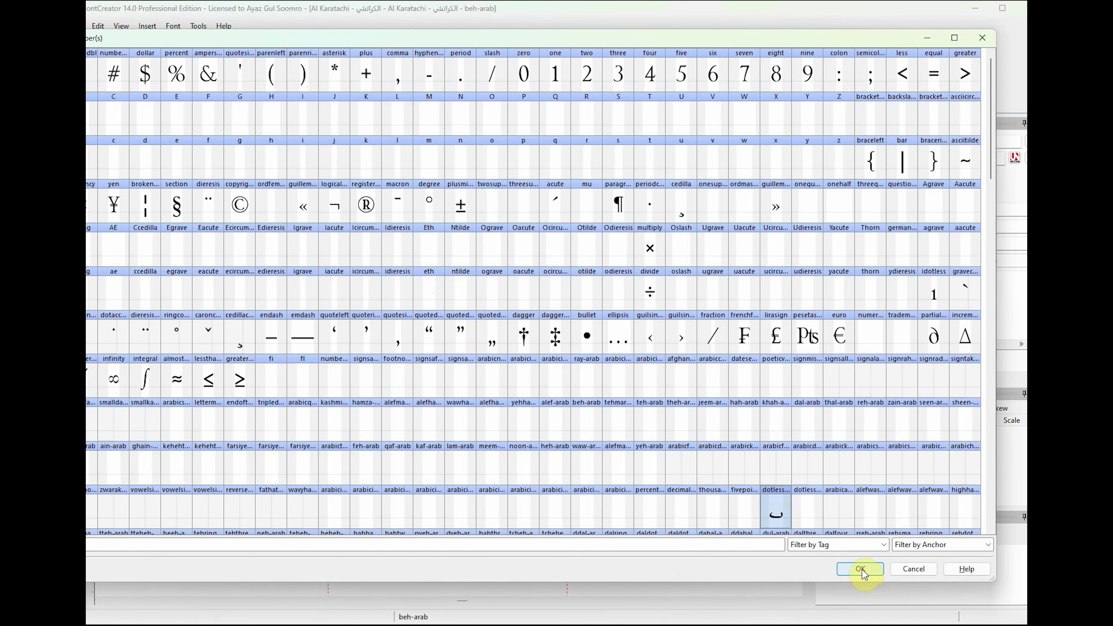
pyautogui.click(861, 569)
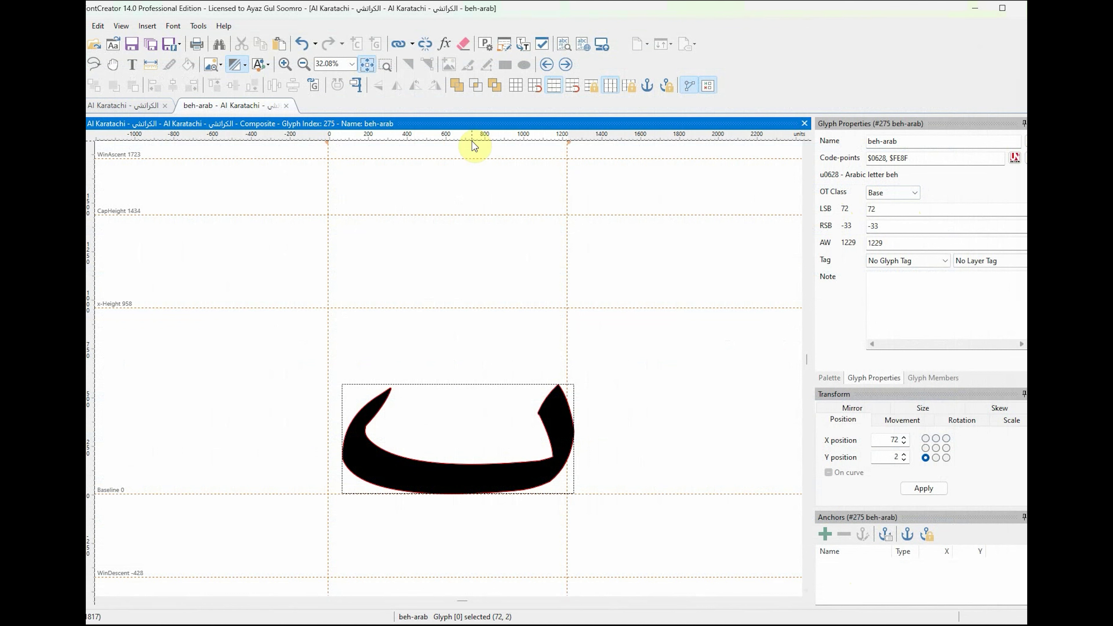
pyautogui.click(287, 106)
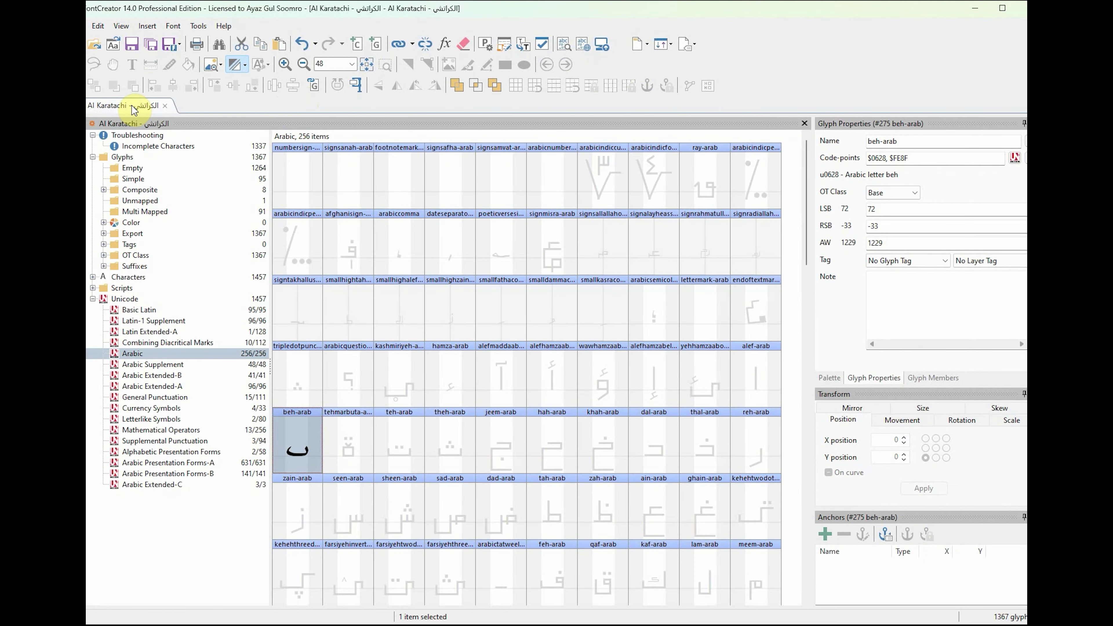
pyautogui.click(294, 450)
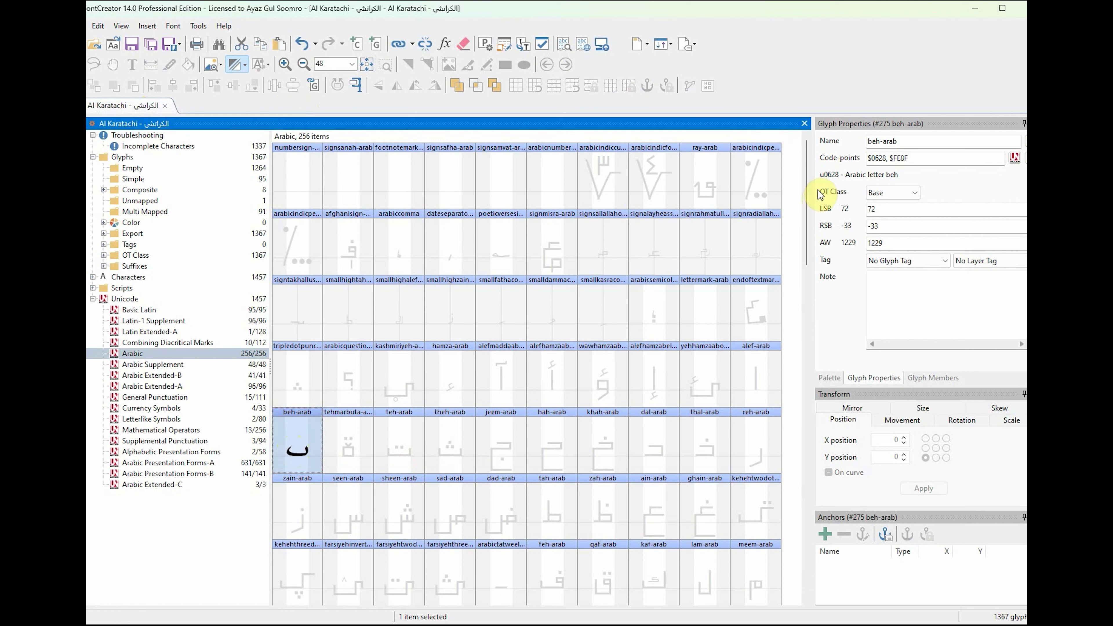
# Step: Set the left and right side bearings of the beh-arab glyph to 75
pyautogui.click(892, 210)
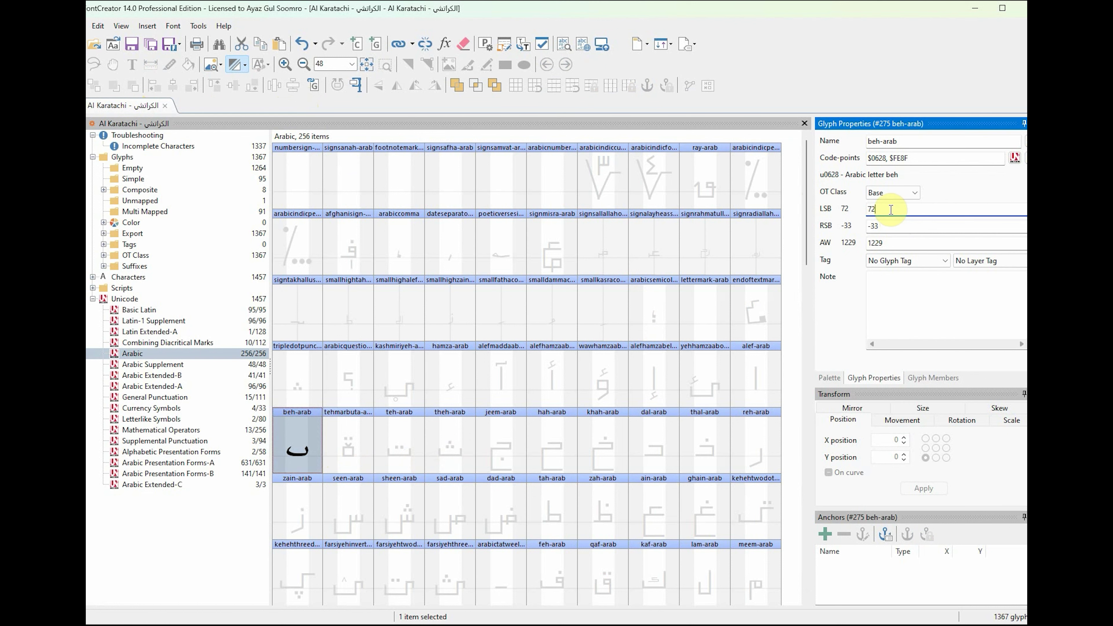
pyautogui.press('BackSpace')
pyautogui.write('5')
pyautogui.press('Tab')
pyautogui.write('75')
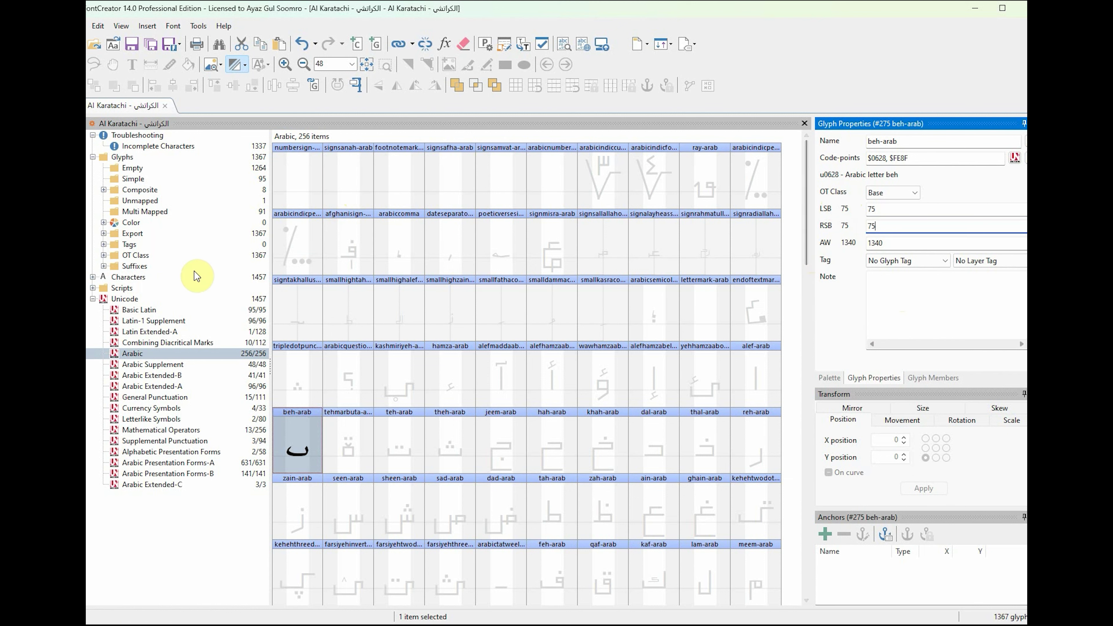
# Step: Open the beh-arab glyph from the full glyph overview and examine the composite properties of its dotless beh member
pyautogui.click(132, 161)
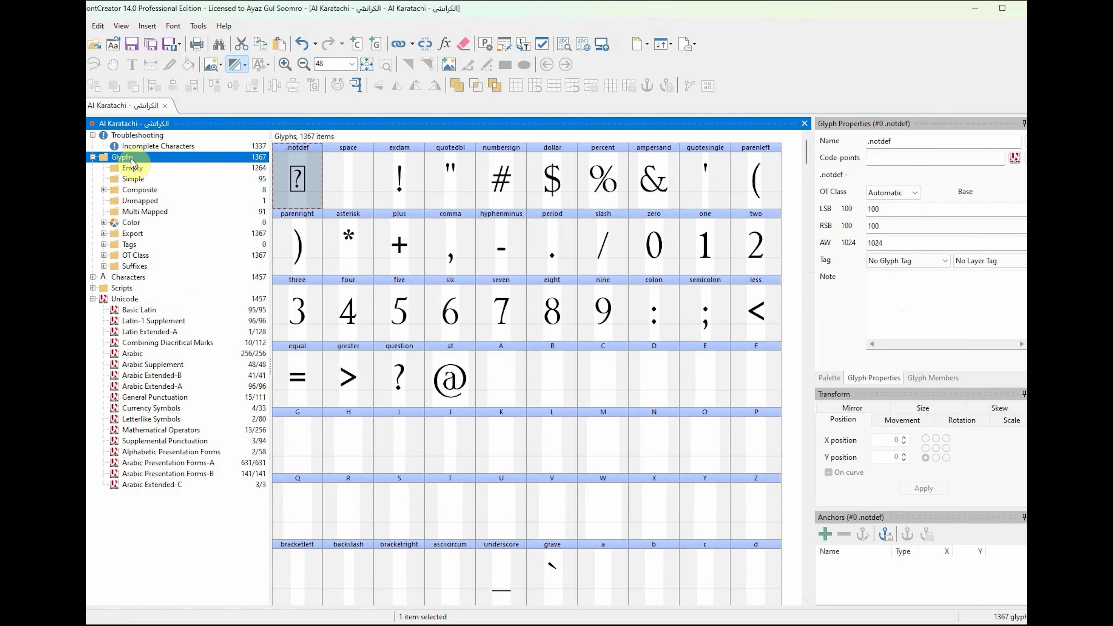
pyautogui.moveTo(802, 174); pyautogui.dragTo(808, 241)
pyautogui.click(563, 328)
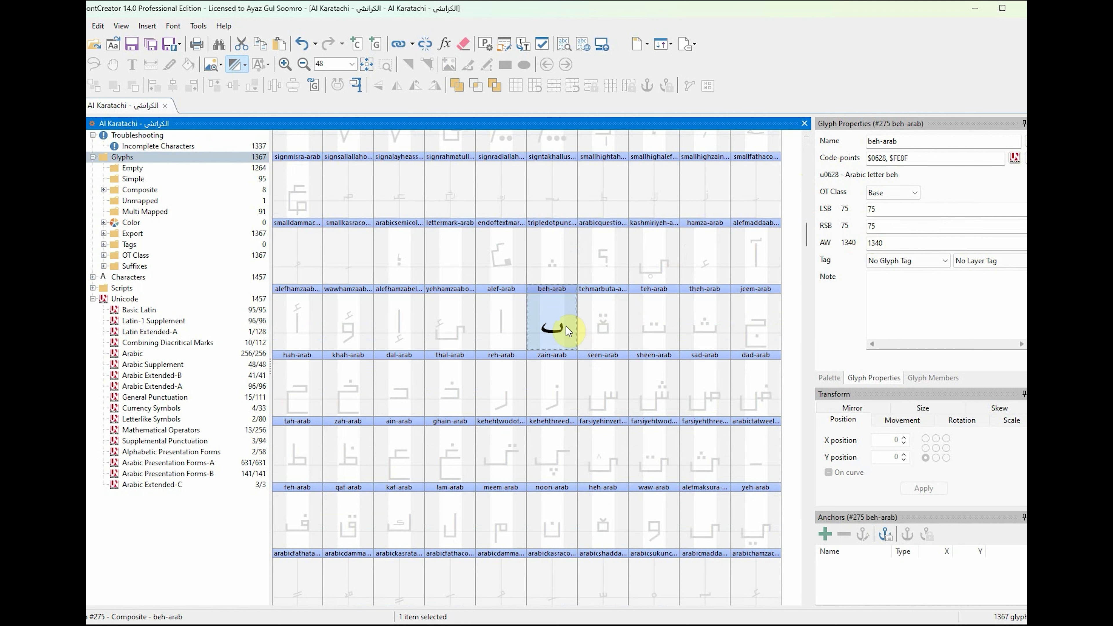
pyautogui.doubleClick(566, 326)
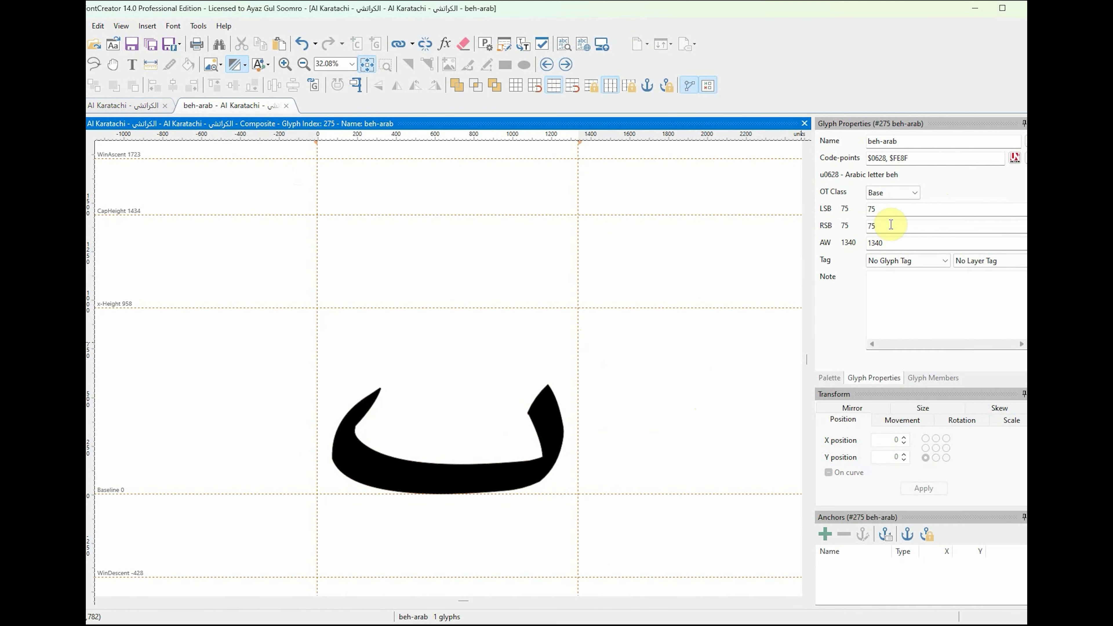
pyautogui.click(545, 410)
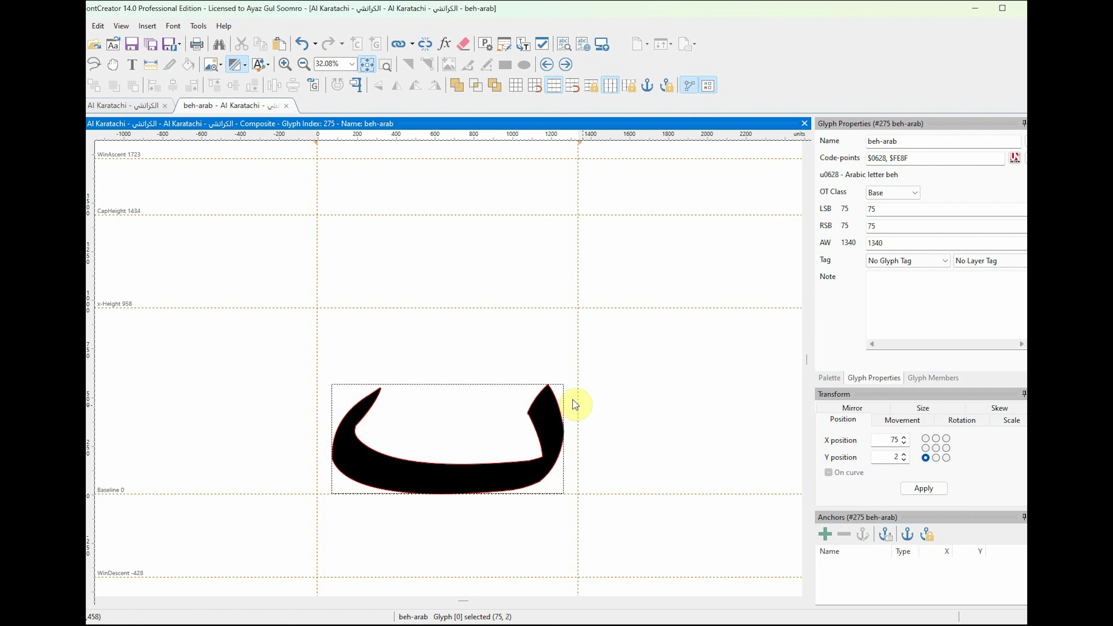
pyautogui.click(650, 395)
pyautogui.click(552, 408)
pyautogui.doubleClick(550, 422)
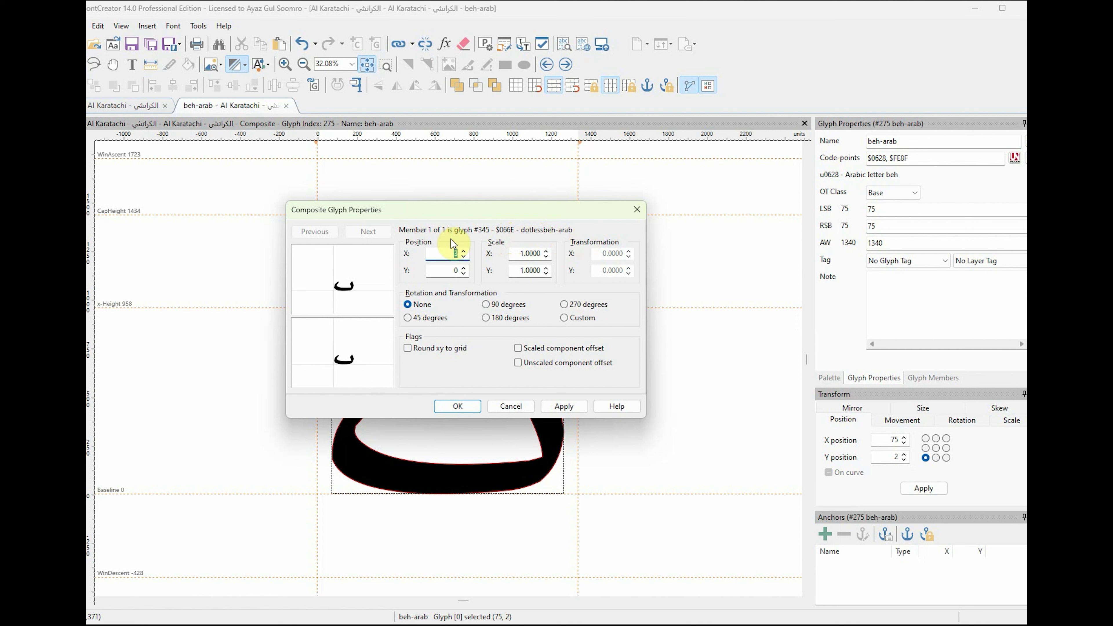
pyautogui.click(521, 414)
pyautogui.click(660, 400)
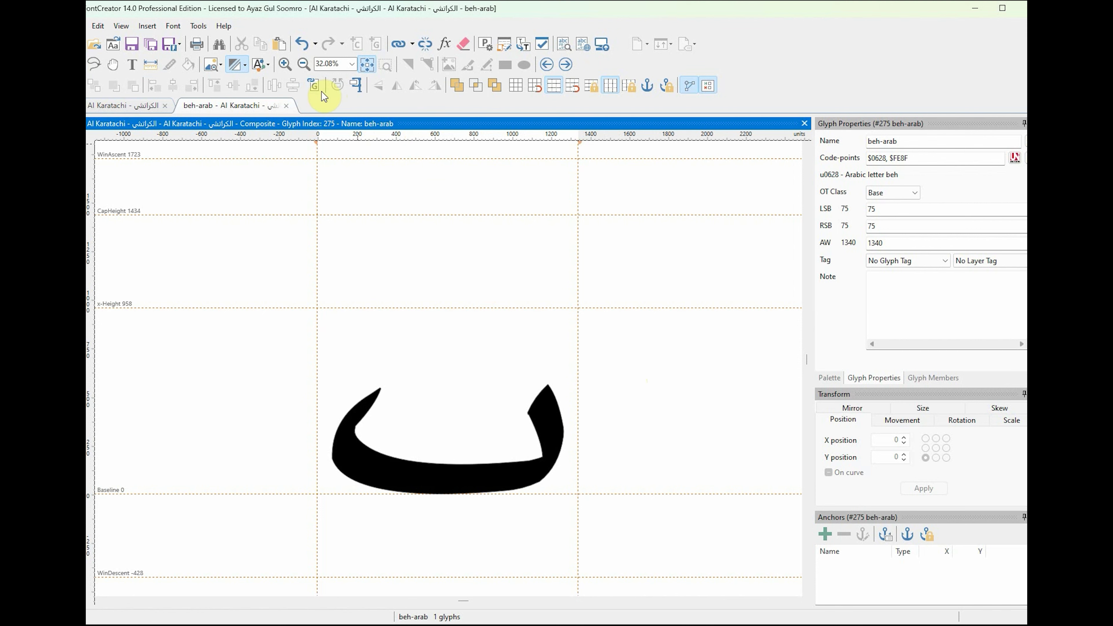
# Step: Add the dot-above symbol as a second member of beh-arab and place it below the bowl at about X 521, Y -304
pyautogui.click(313, 86)
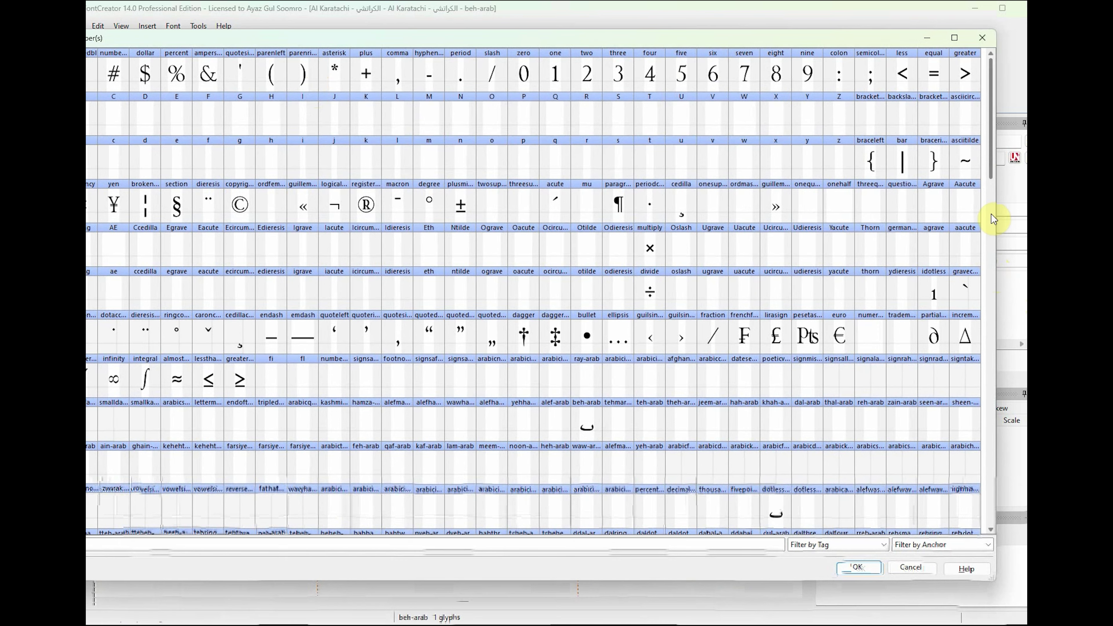
pyautogui.moveTo(992, 173); pyautogui.dragTo(991, 341)
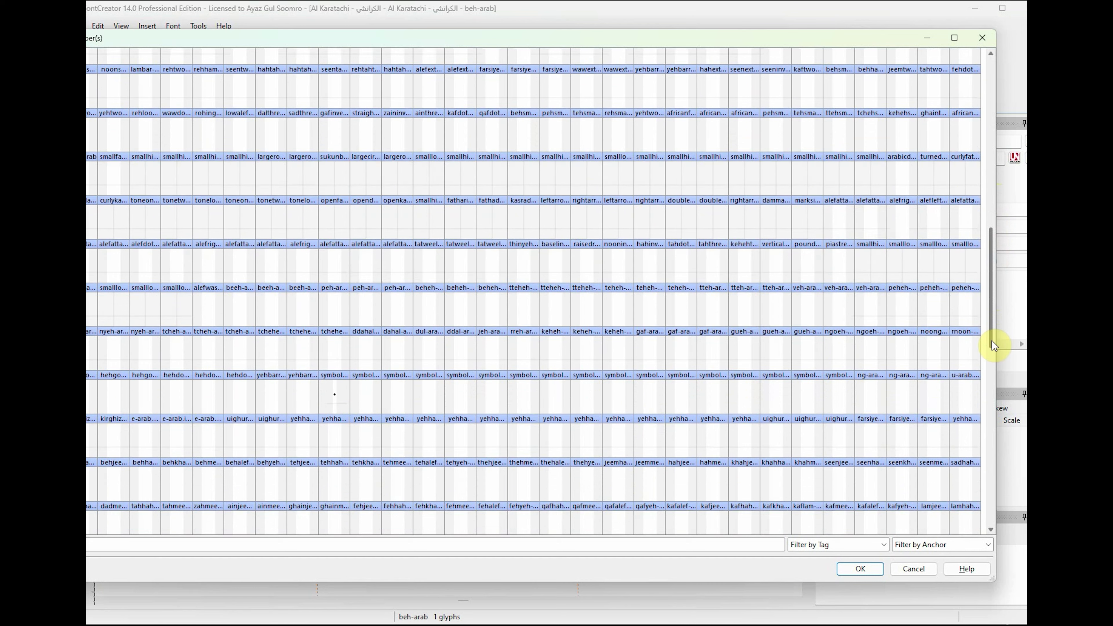
pyautogui.doubleClick(335, 402)
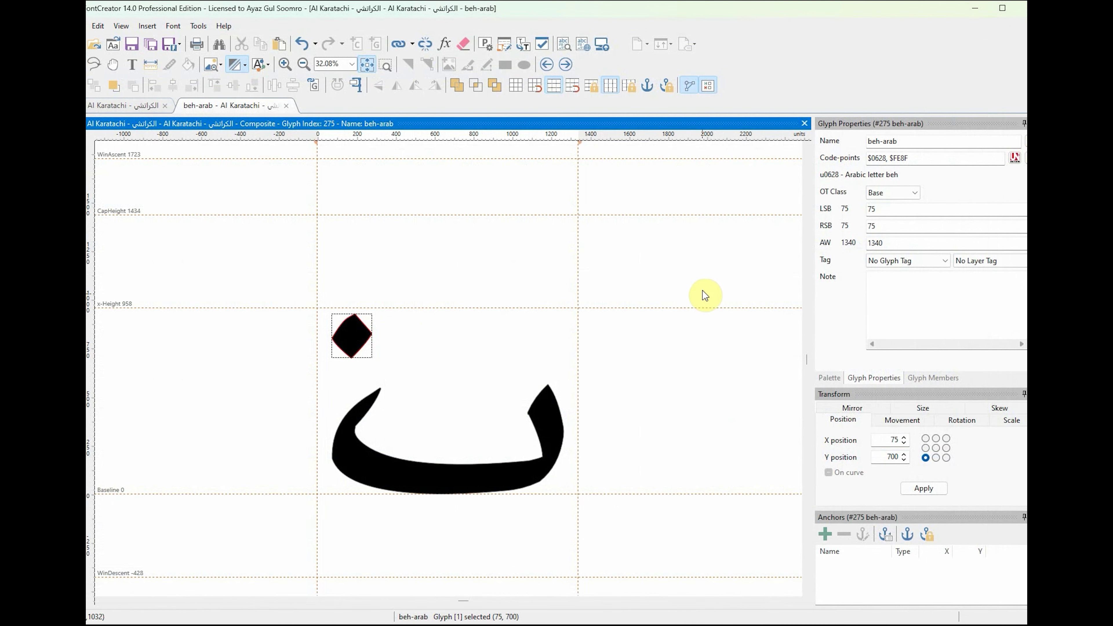
pyautogui.scroll(-1, 701, 294)
pyautogui.moveTo(356, 301); pyautogui.dragTo(443, 496)
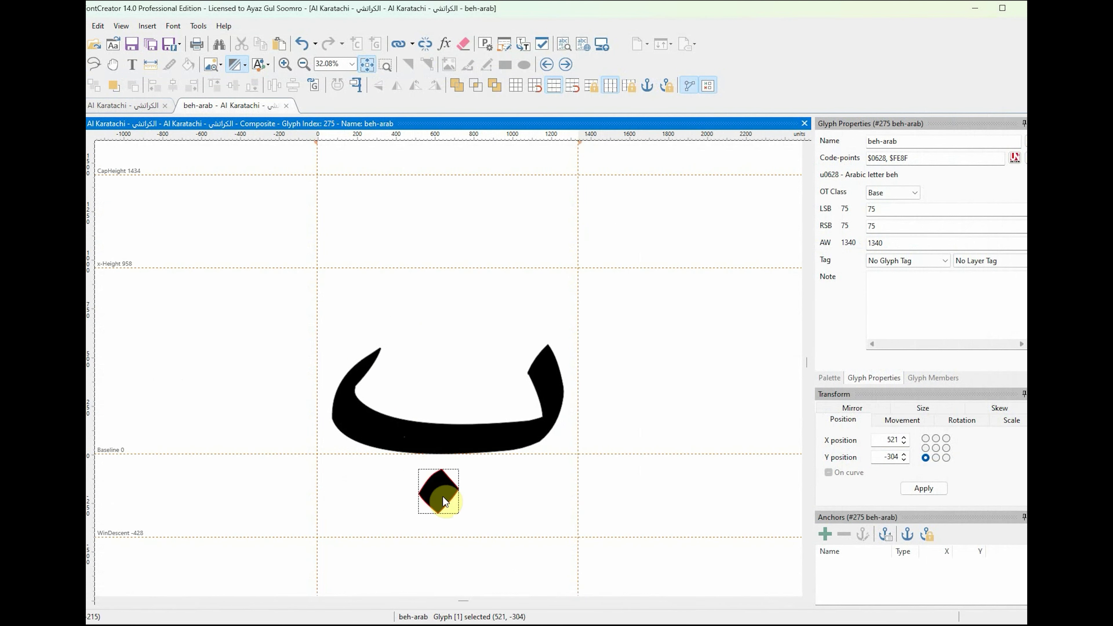
# Step: Try the dot member above the letter at about X 107, Y 825, remove it, and close beh-arab
pyautogui.click(652, 510)
pyautogui.click(427, 486)
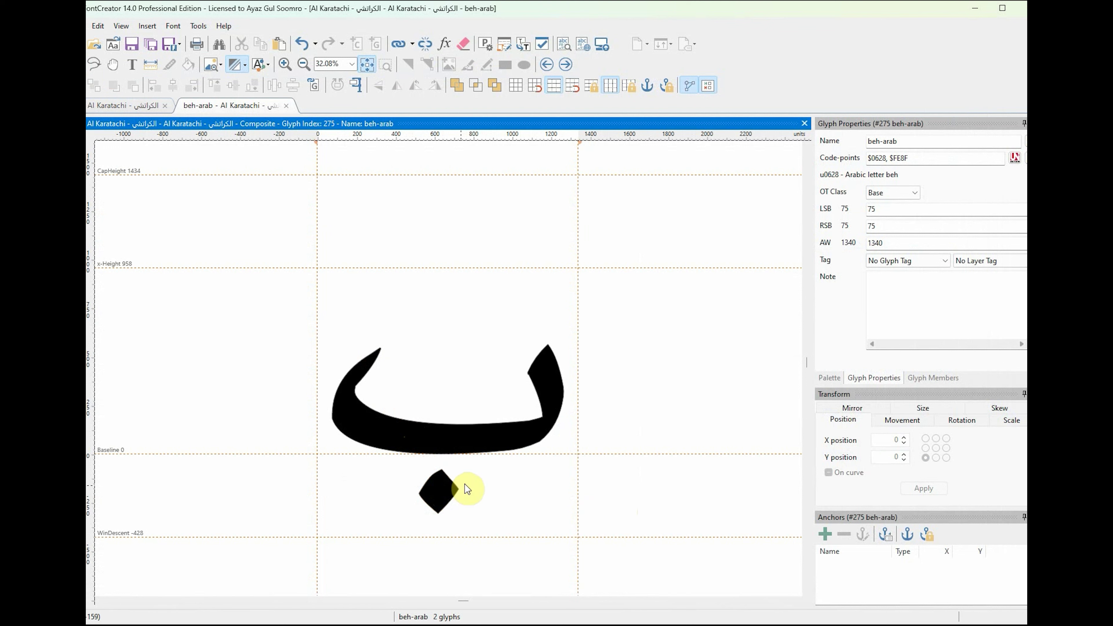
pyautogui.moveTo(440, 492); pyautogui.dragTo(369, 281)
pyautogui.click(453, 299)
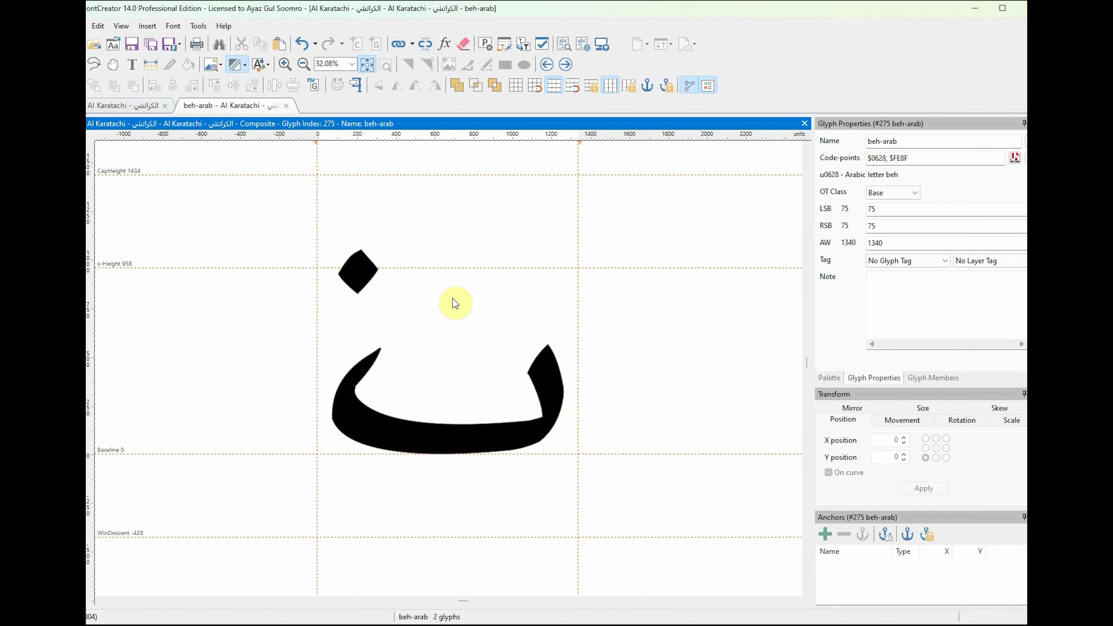
pyautogui.click(359, 278)
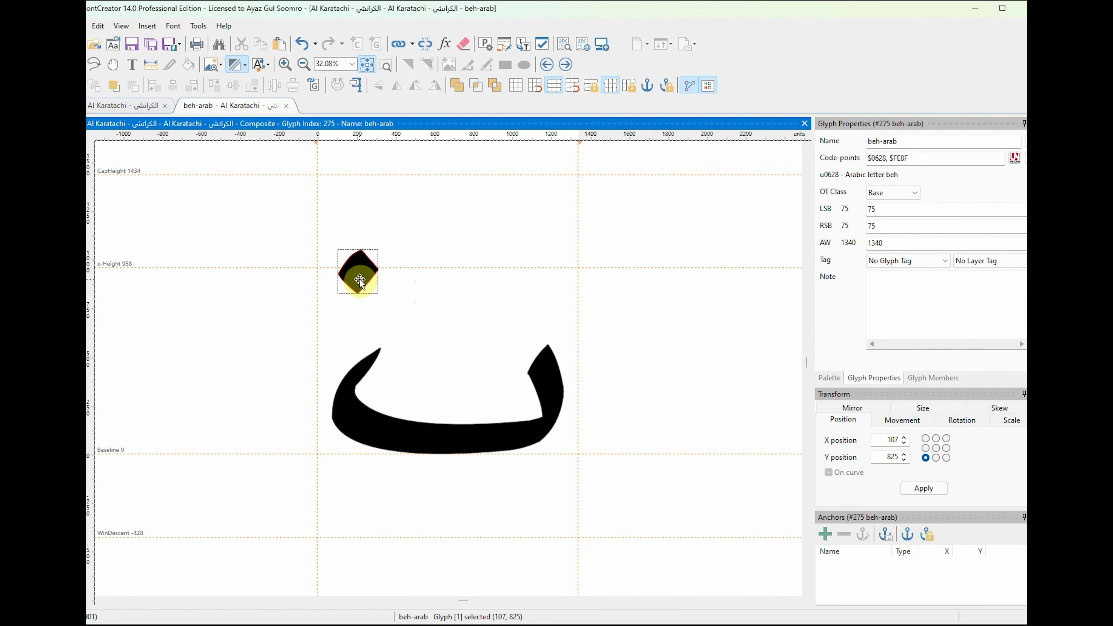
pyautogui.click(287, 106)
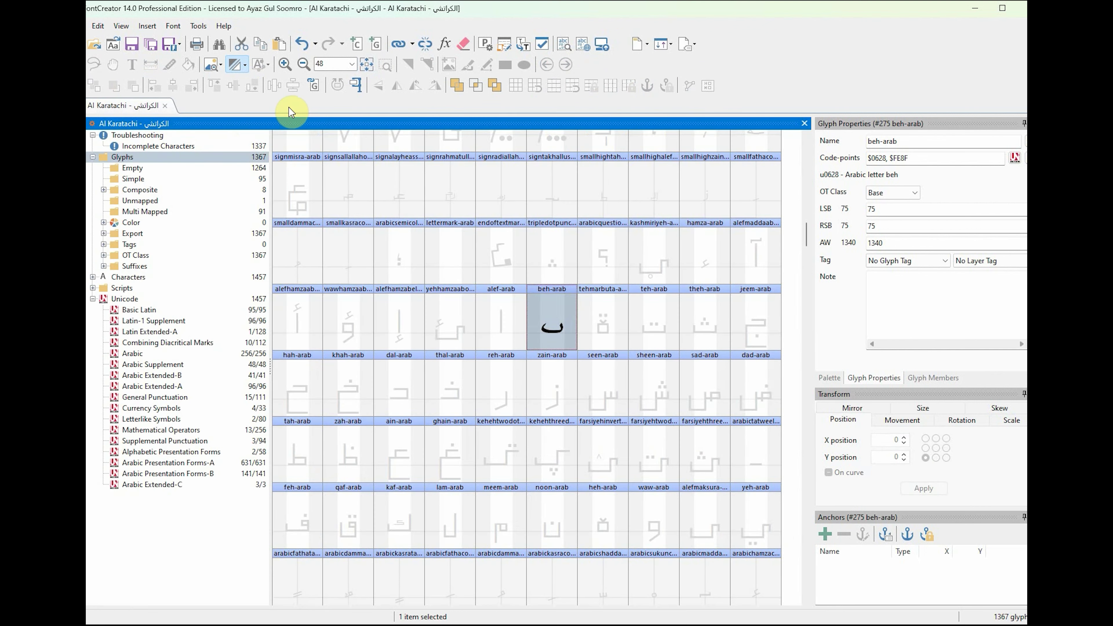
# Step: Open the empty symboldotbelowmod-arab glyph from the Arabic Presentation Forms-A block
pyautogui.click(213, 463)
pyautogui.scroll(-5, 809, 213)
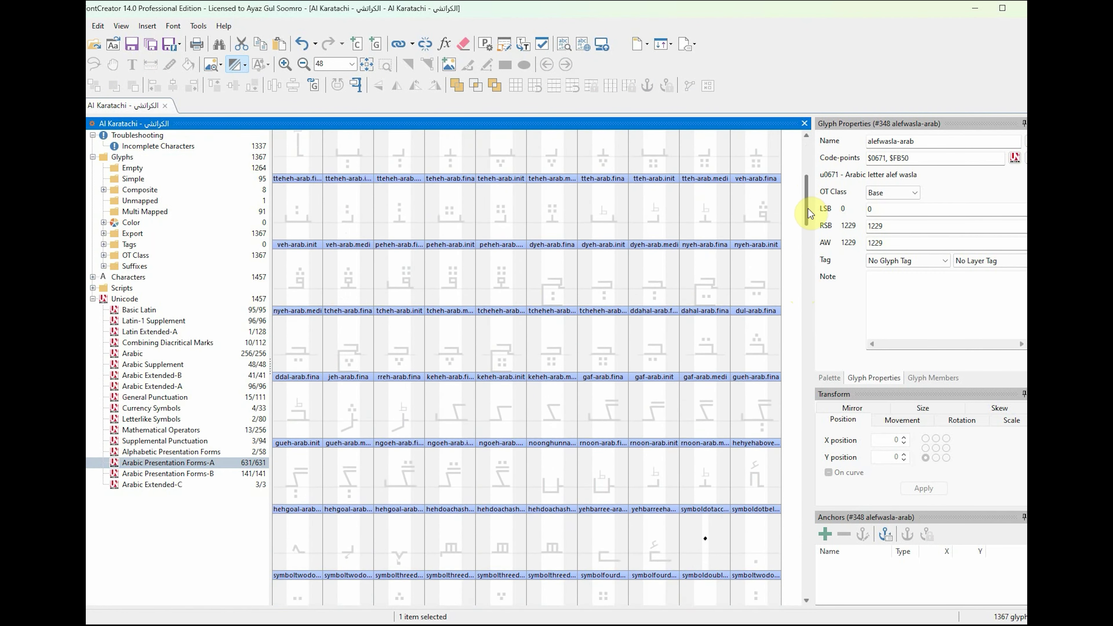
pyautogui.scroll(-3, 808, 213)
pyautogui.click(704, 383)
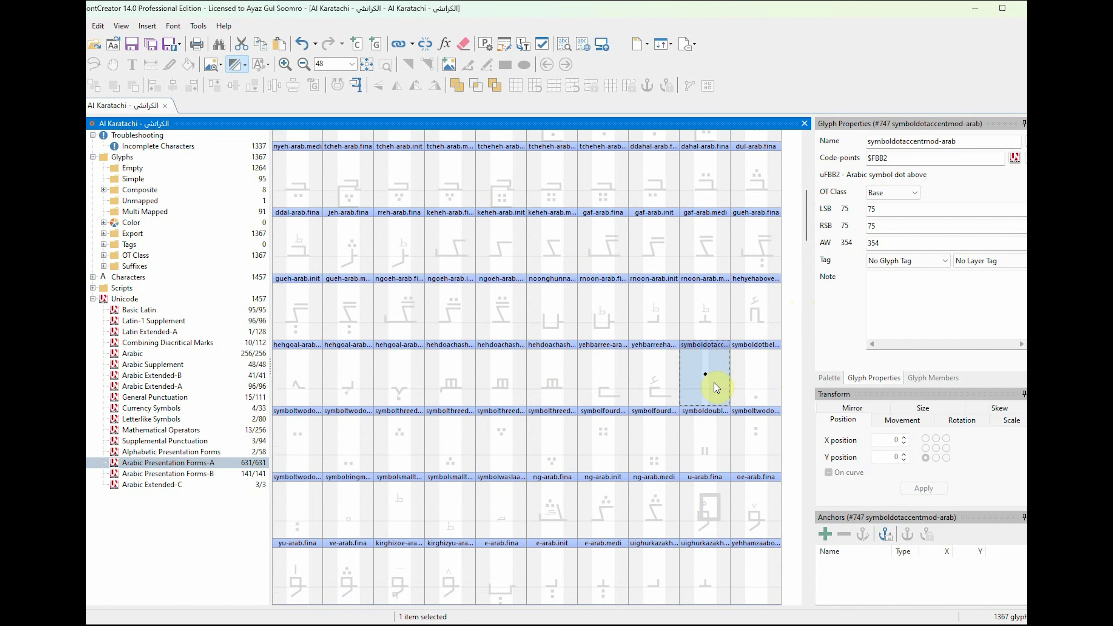
pyautogui.click(754, 388)
pyautogui.doubleClick(756, 387)
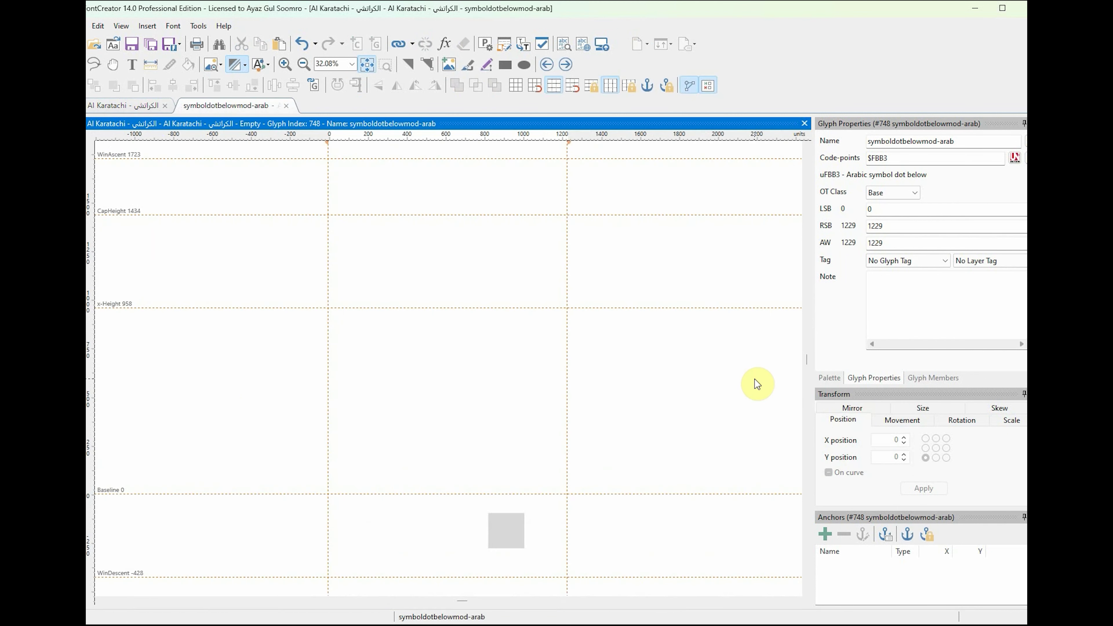
# Step: Add the dot-above symbol as the glyph's composite member and move it below the baseline to about X 312, Y -351
pyautogui.click(315, 85)
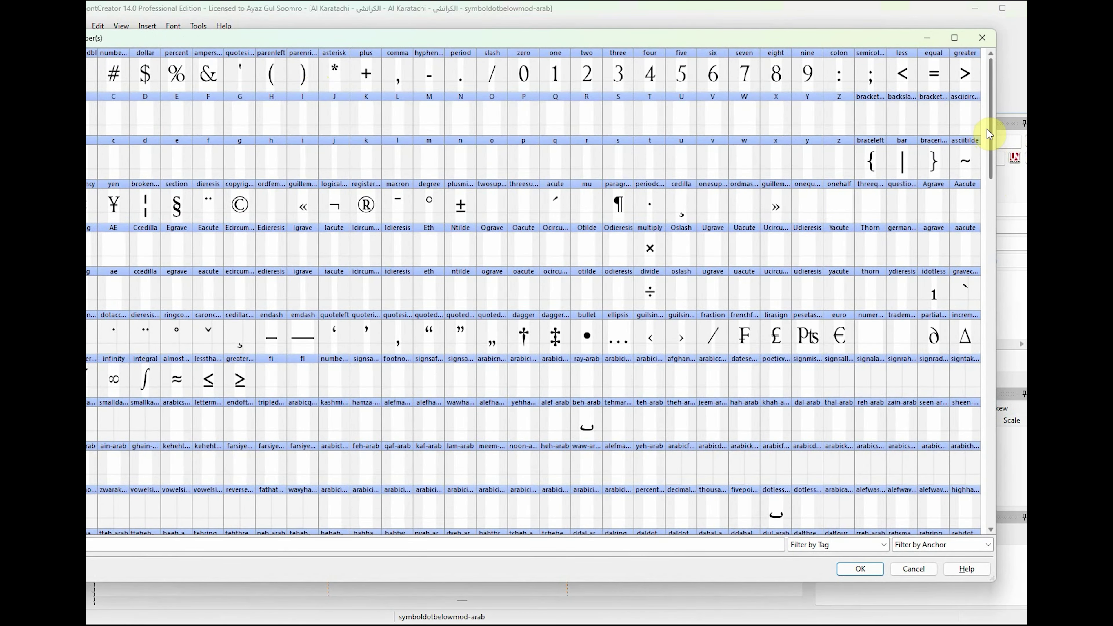
pyautogui.moveTo(989, 129); pyautogui.dragTo(991, 315)
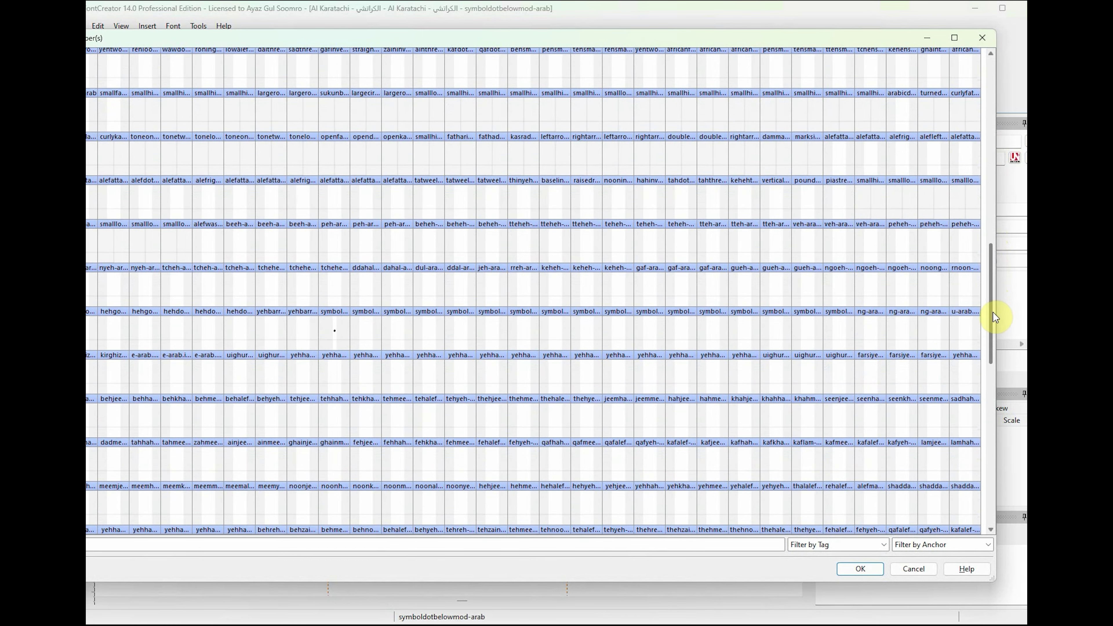
pyautogui.doubleClick(338, 344)
pyautogui.scroll(-1, 412, 347)
pyautogui.moveTo(364, 256); pyautogui.dragTo(411, 461)
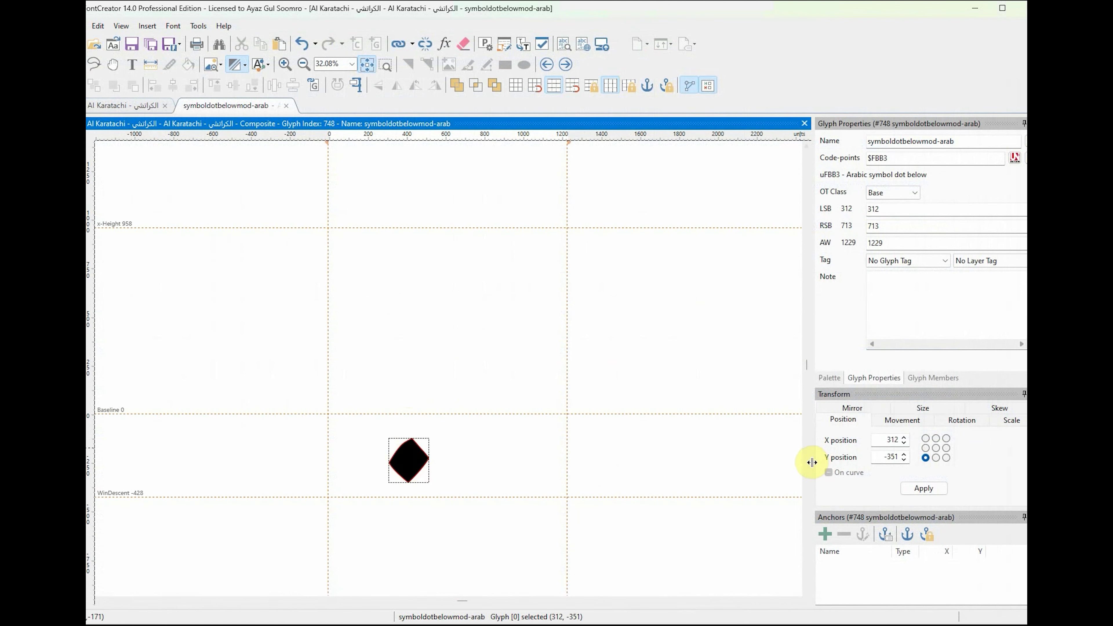
# Step: Set the Y position of the dot member to -300
pyautogui.click(878, 456)
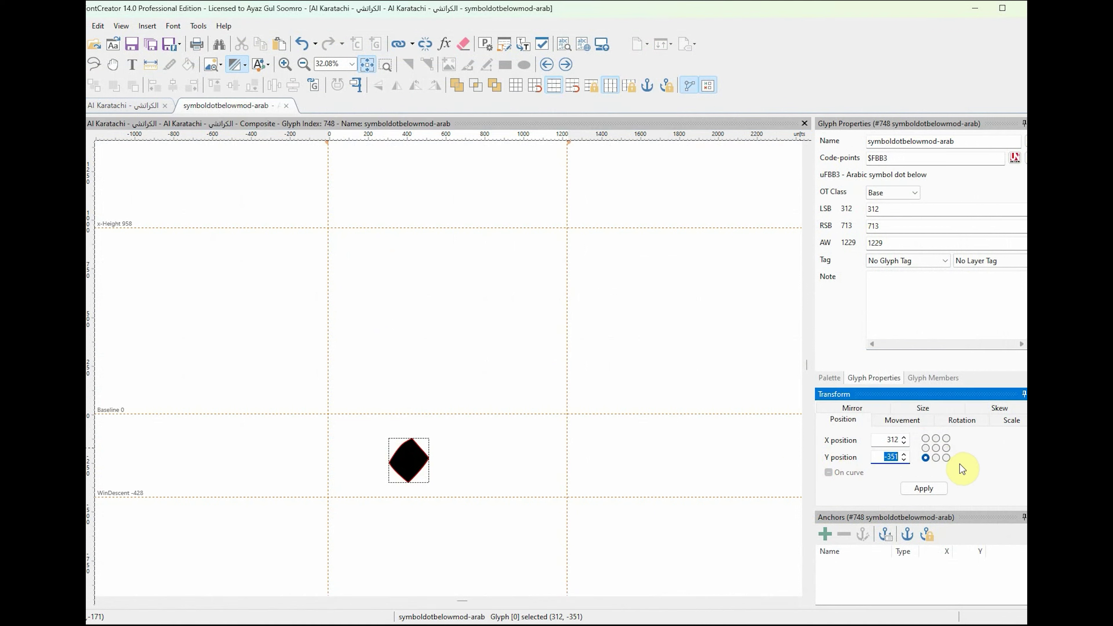
pyautogui.write('300')
pyautogui.press('Return')
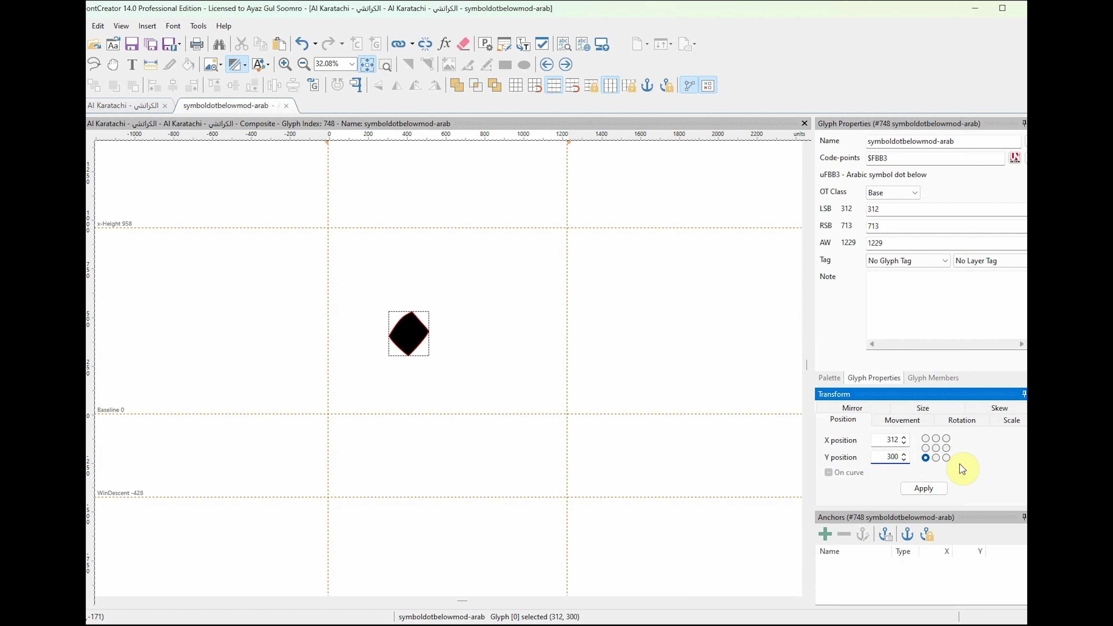
pyautogui.click(879, 460)
pyautogui.write('-')
pyautogui.press('Return')
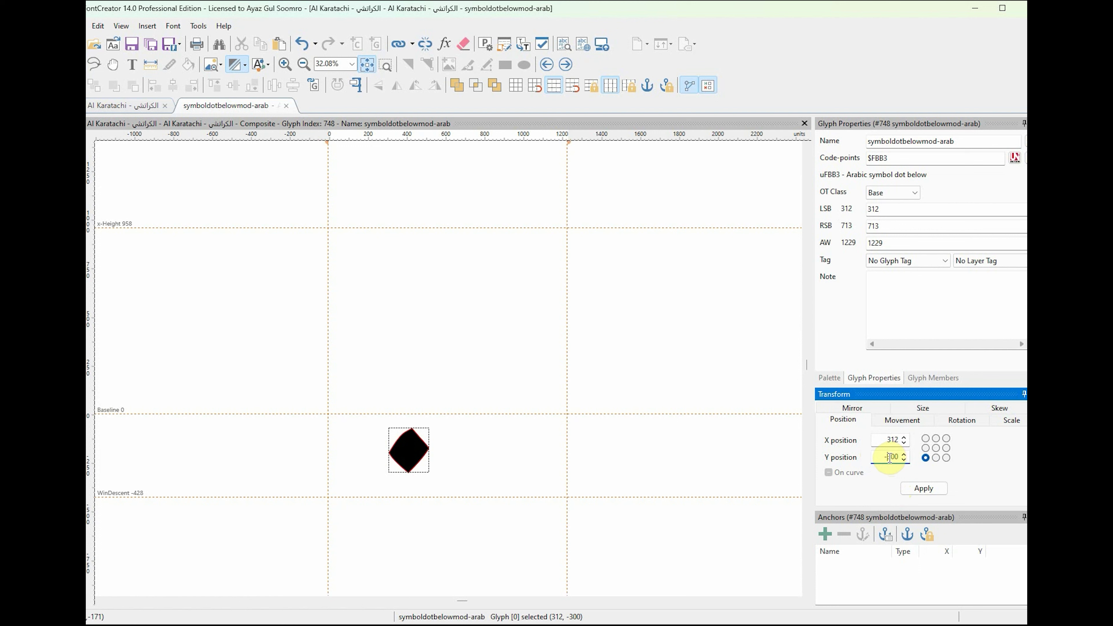
# Step: Lower the dot member to a Y position of -400 and deselect it
pyautogui.doubleClick(890, 458)
pyautogui.write('400')
pyautogui.click(897, 474)
pyautogui.click(696, 473)
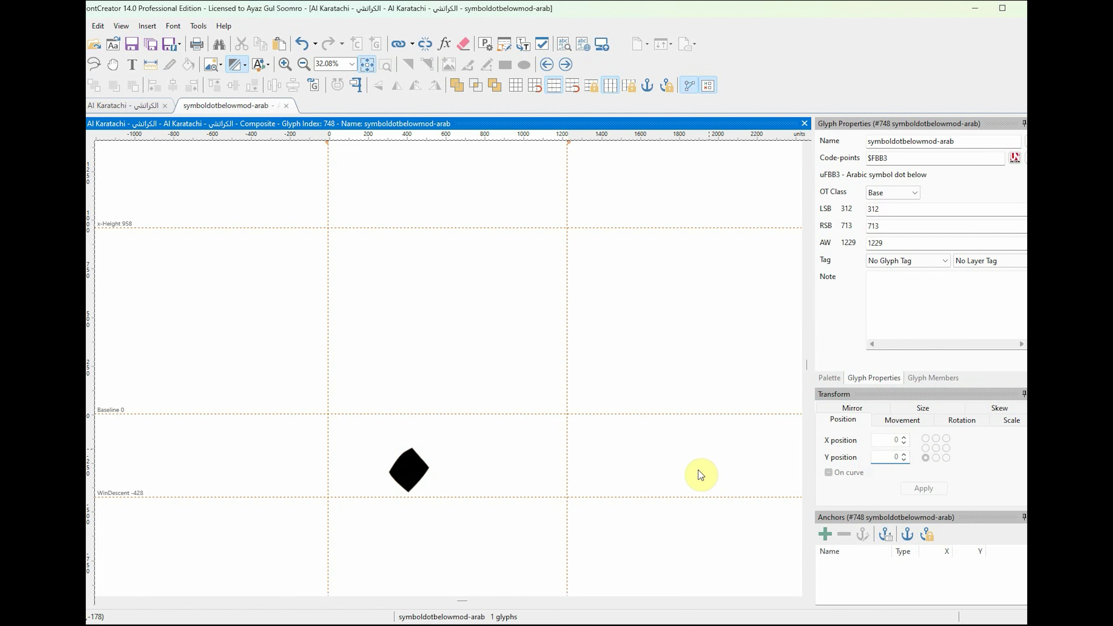
# Step: Set the left and right side bearings of the dot-below glyph to 75 and close the glyph
pyautogui.doubleClick(869, 210)
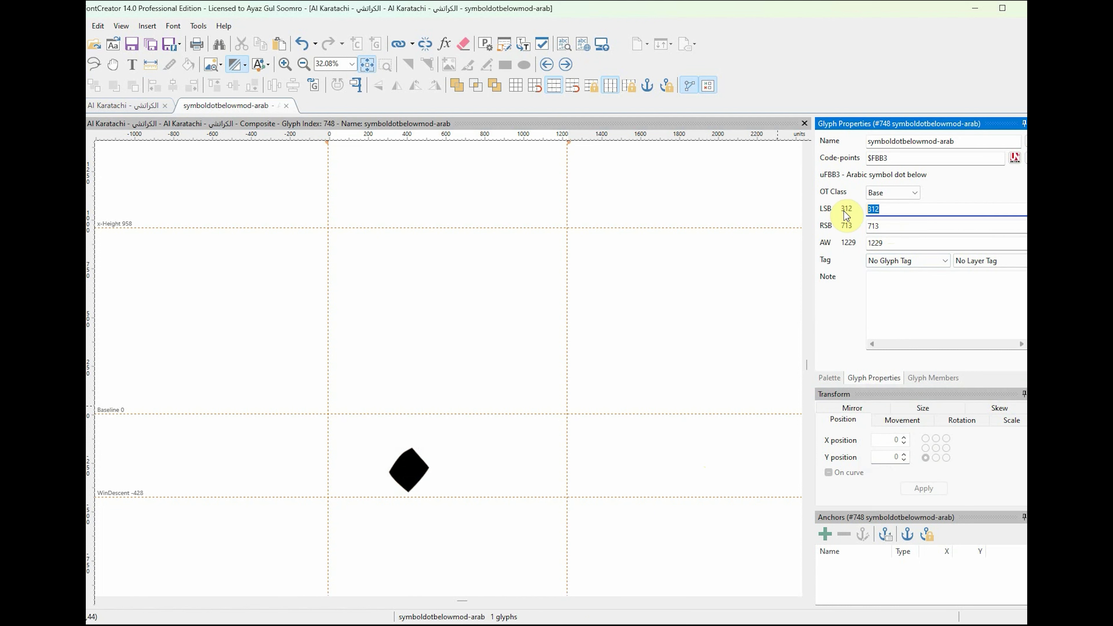
pyautogui.write('75')
pyautogui.press('Tab')
pyautogui.write('75')
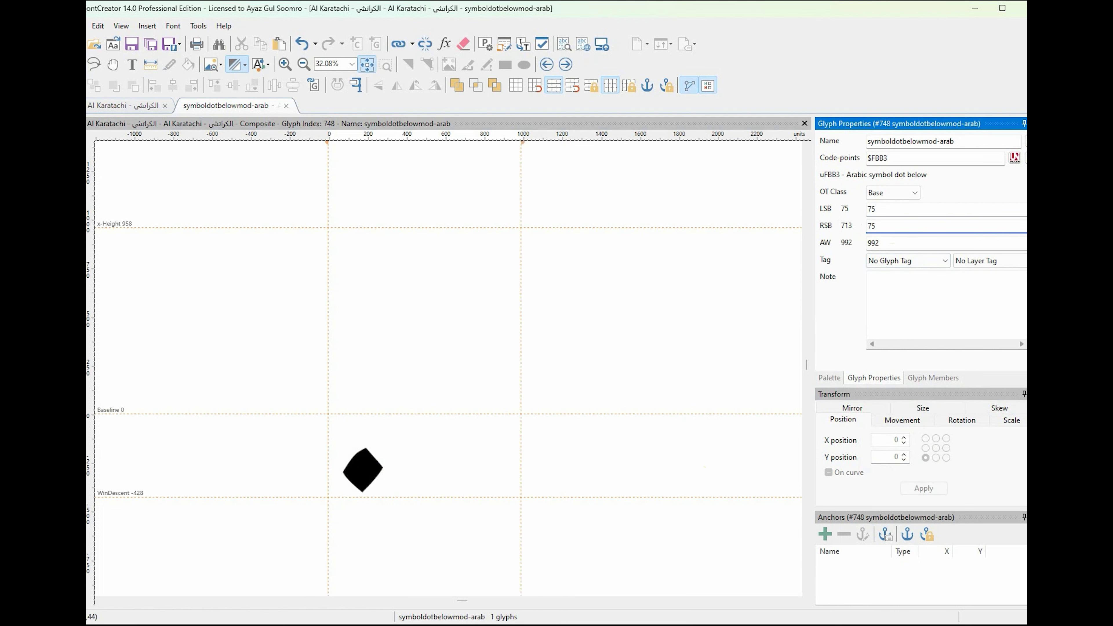
pyautogui.press('Return')
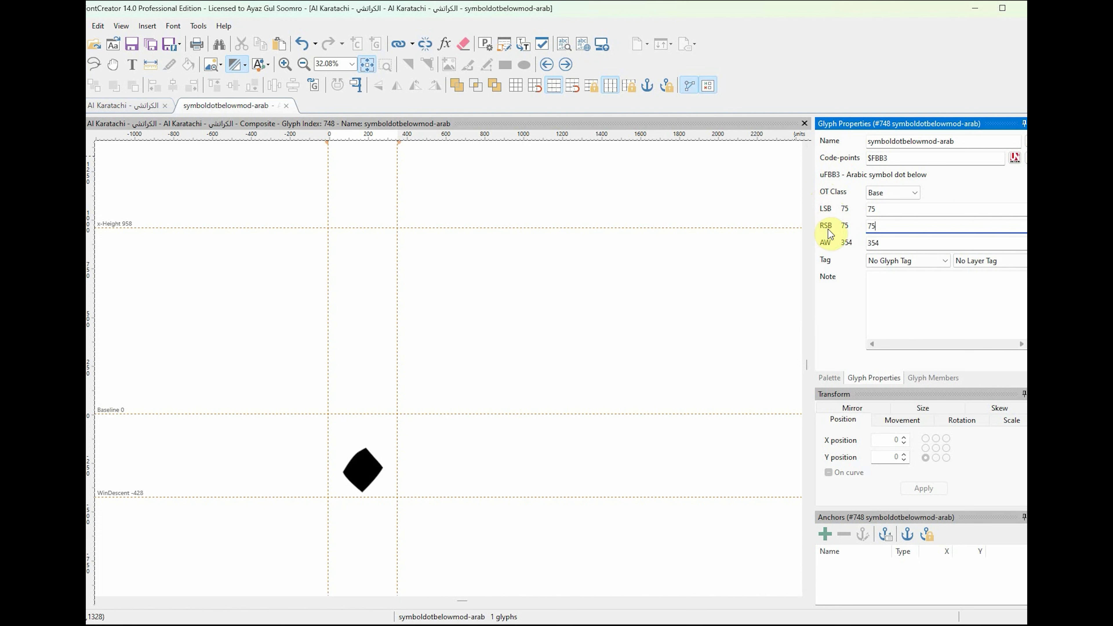
pyautogui.click(645, 325)
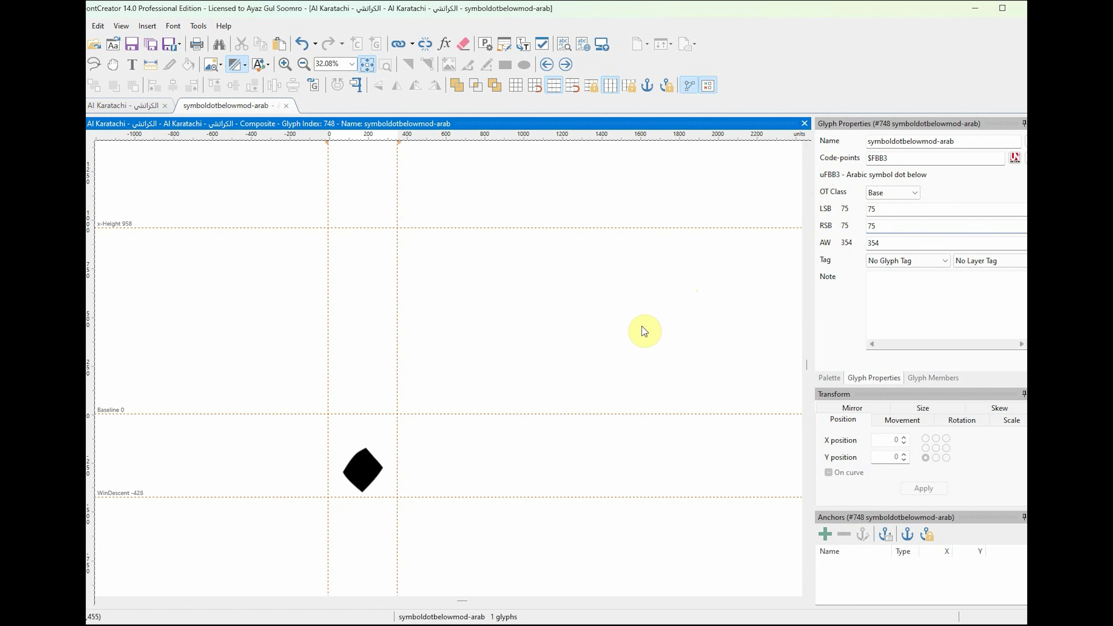
pyautogui.click(286, 107)
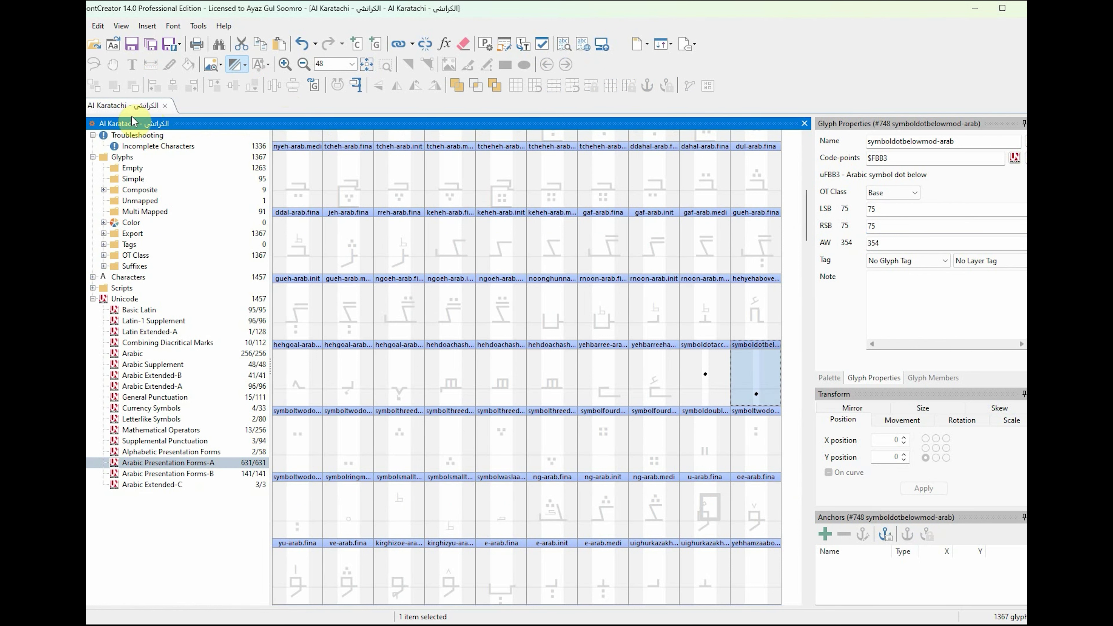
# Step: Return to the full glyph overview and open the beh-arab glyph for editing
pyautogui.moveTo(806, 224); pyautogui.dragTo(808, 171)
pyautogui.scroll(-3, 553, 265)
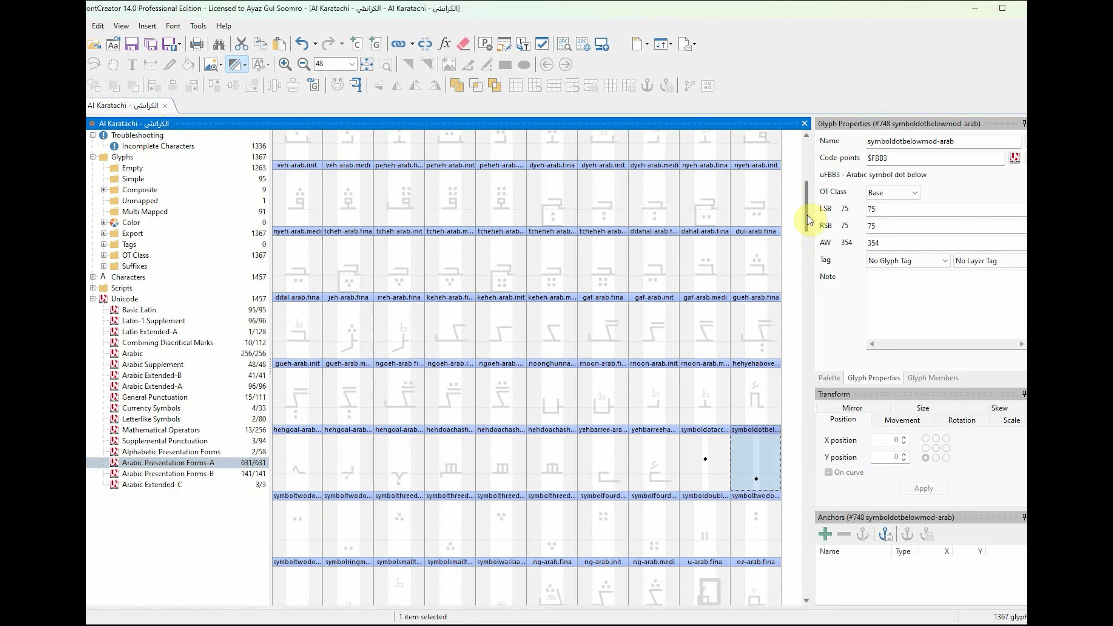
pyautogui.click(122, 157)
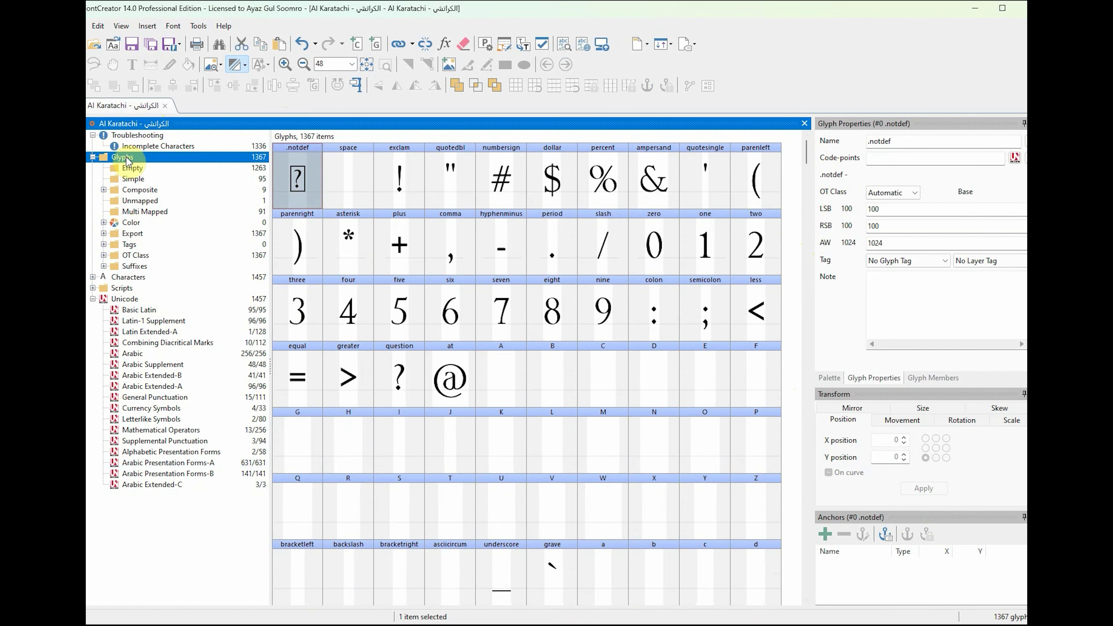
pyautogui.moveTo(807, 160); pyautogui.dragTo(811, 229)
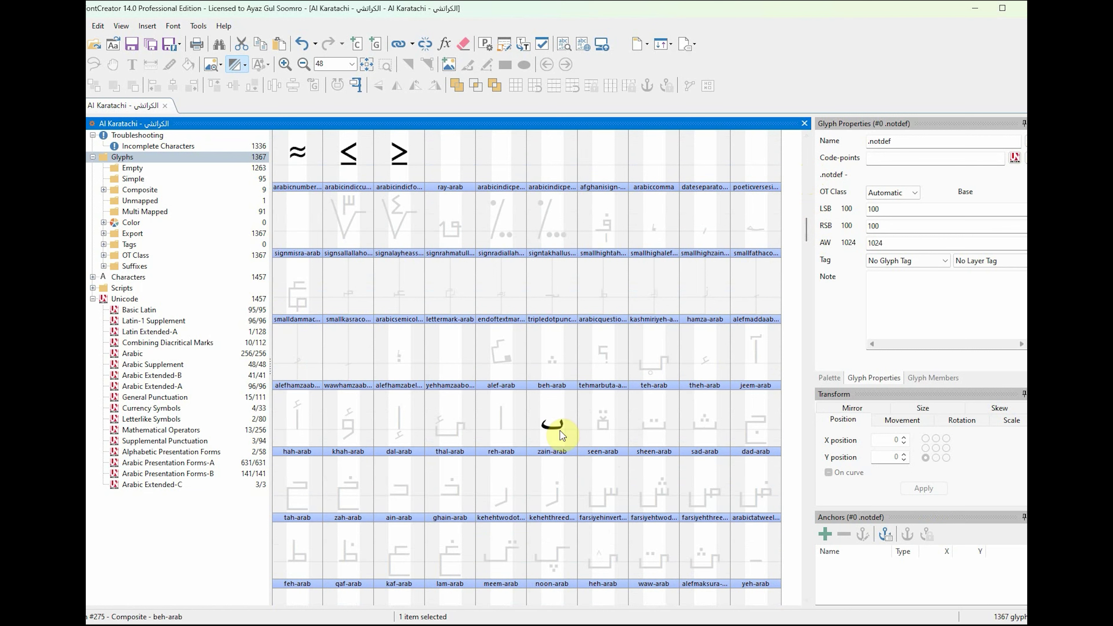
pyautogui.click(556, 404)
pyautogui.doubleClick(565, 437)
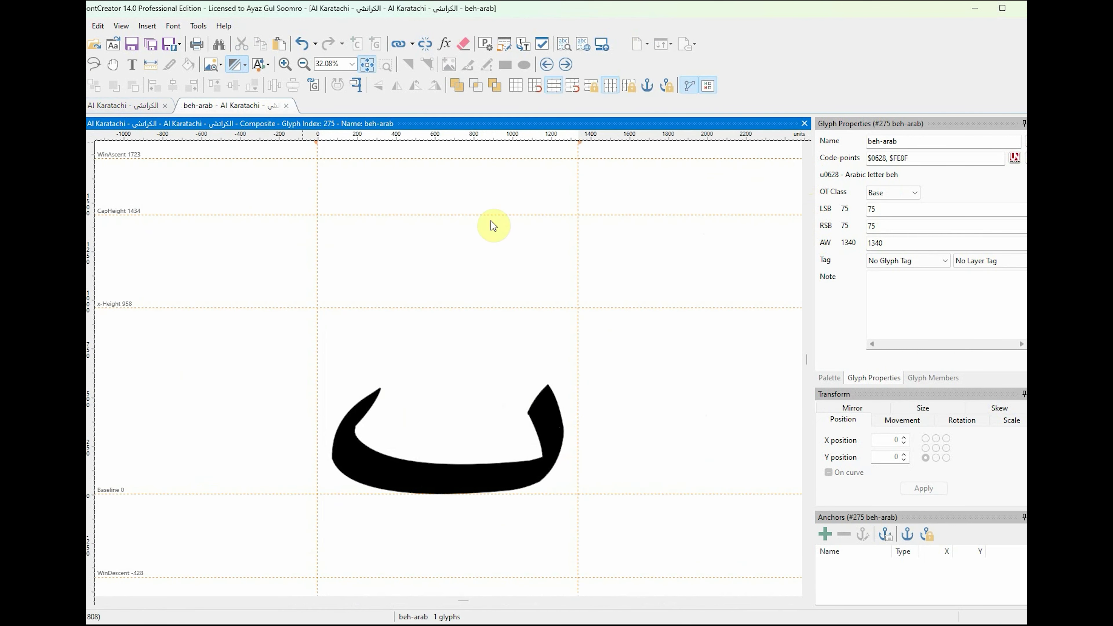
# Step: Insert the dot-below symbol as a composite member of the beh-arab glyph
pyautogui.click(313, 87)
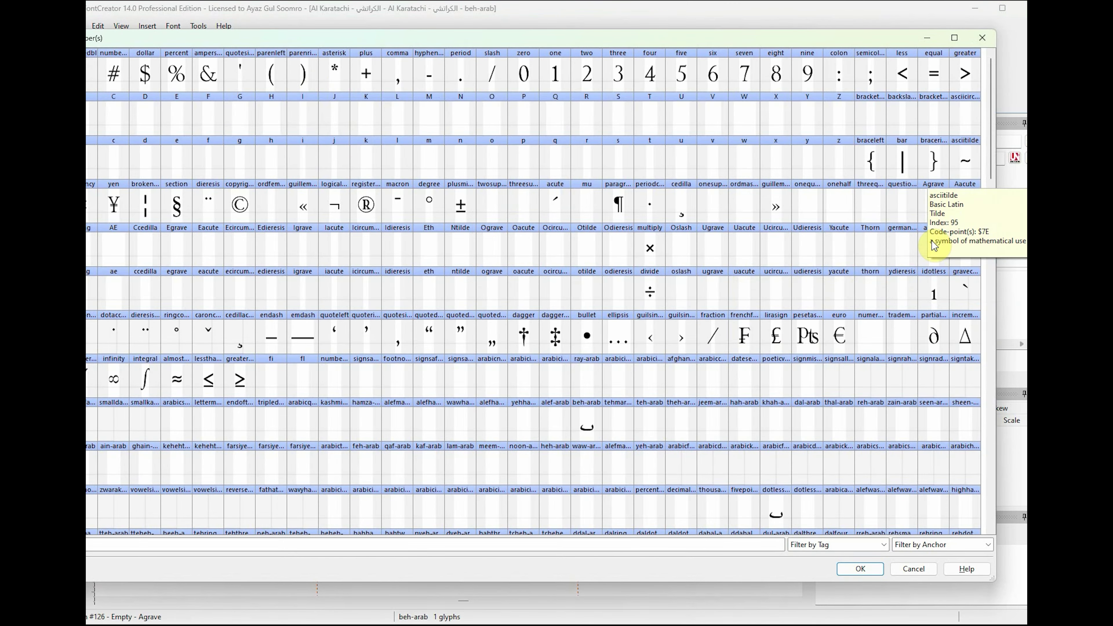
pyautogui.moveTo(996, 154); pyautogui.dragTo(995, 323)
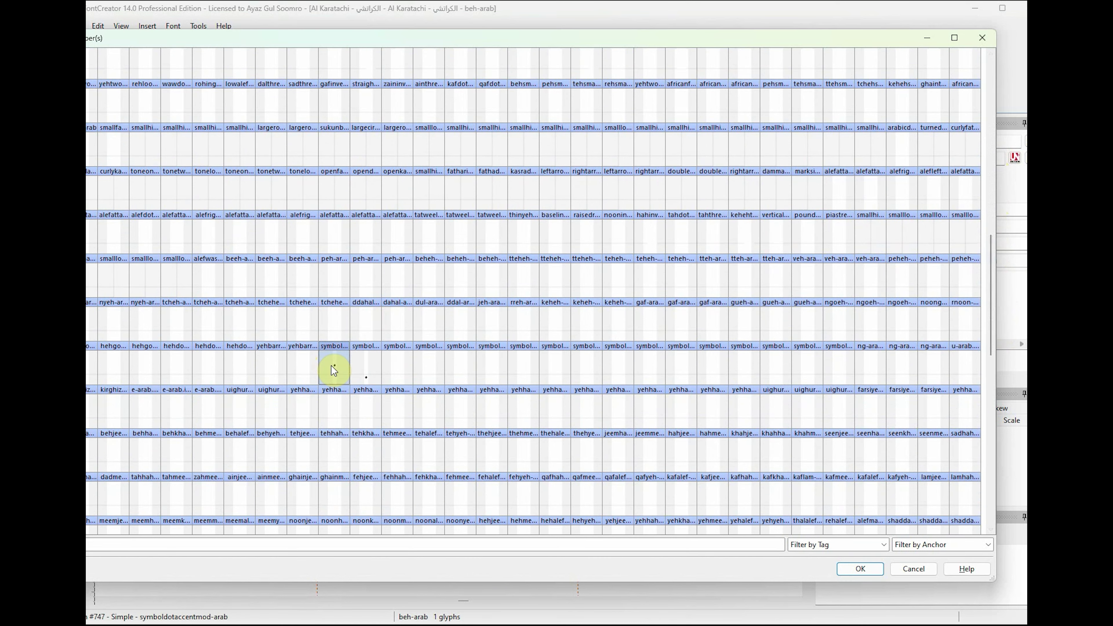
pyautogui.click(366, 371)
pyautogui.click(860, 569)
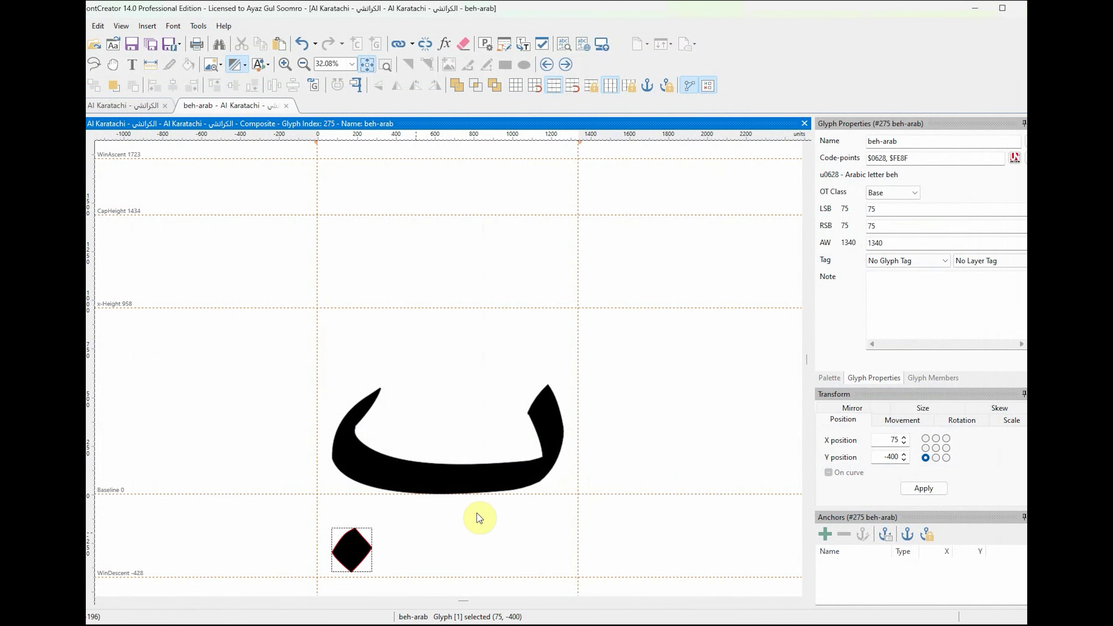
# Step: Move the dot member under the middle of the beh bowl to X position 585, keeping Y at -400, and deselect it
pyautogui.scroll(-3, 517, 513)
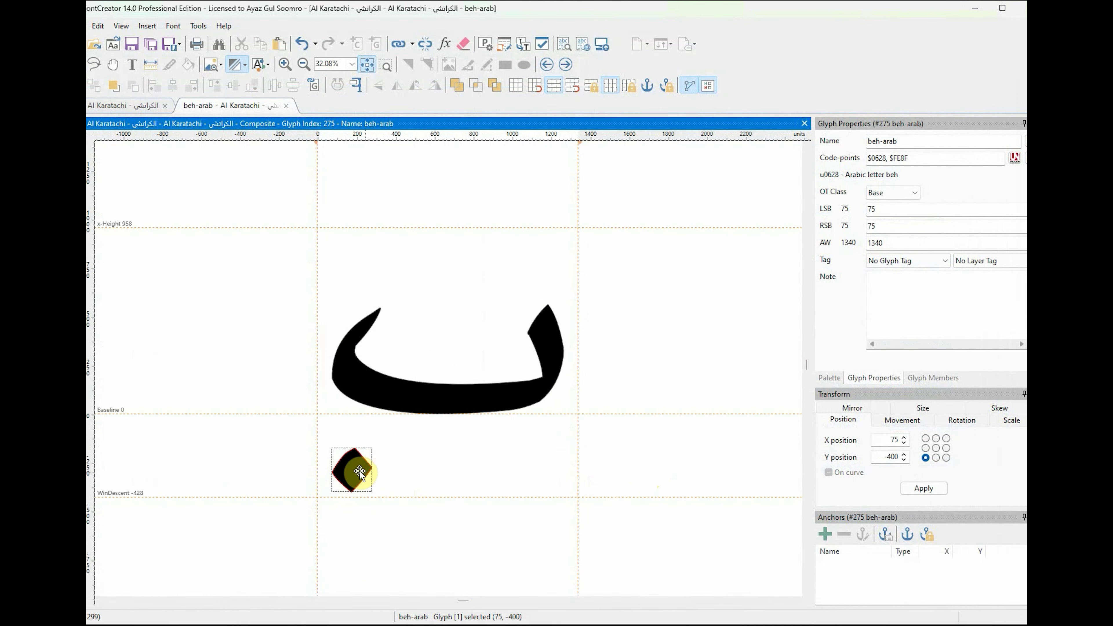
pyautogui.moveTo(274, 423); pyautogui.dragTo(404, 491)
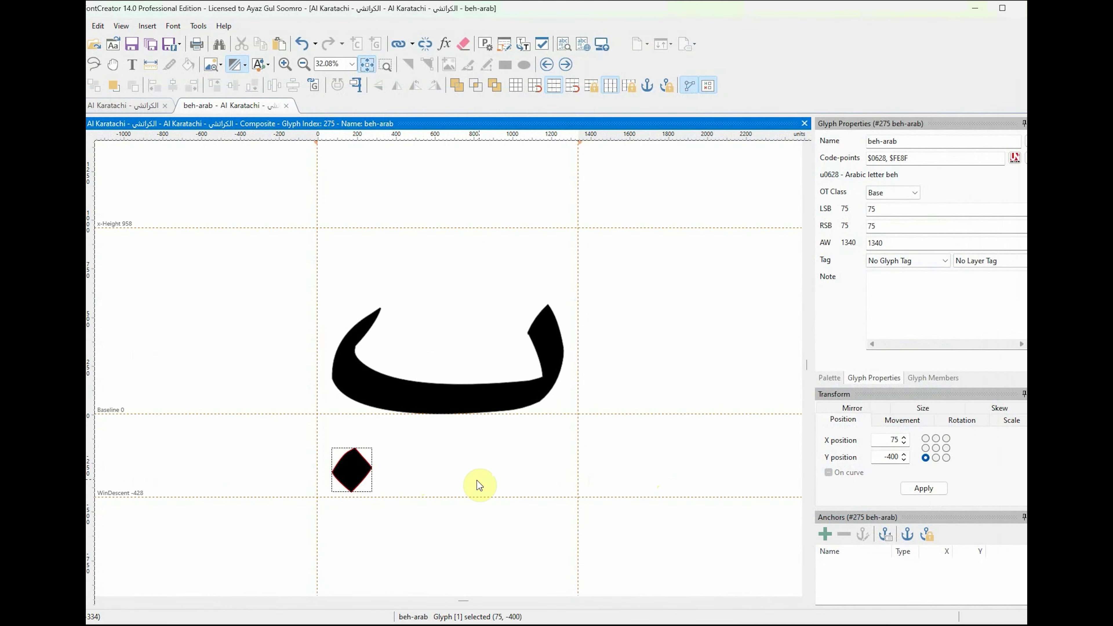
pyautogui.hotkey('shift', 'Right')
pyautogui.hotkey('shift', 'Right')
pyautogui.hotkey('shift', 'Right')
pyautogui.hotkey('shift', 'Right')
pyautogui.hotkey('shift', 'Right')
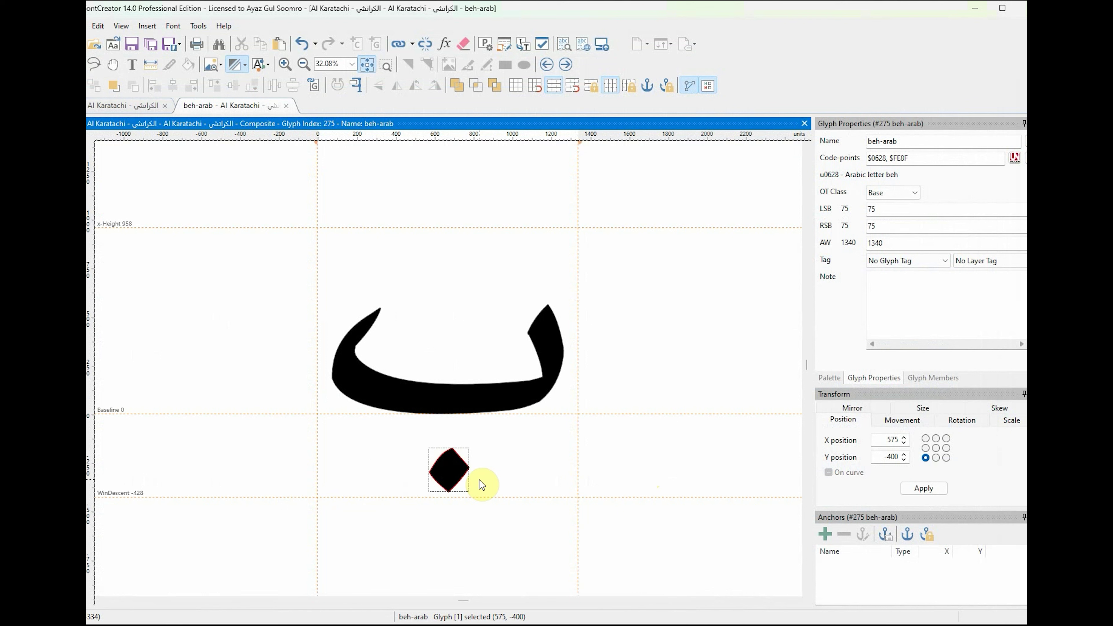
pyautogui.press('Right')
pyautogui.press('Right')
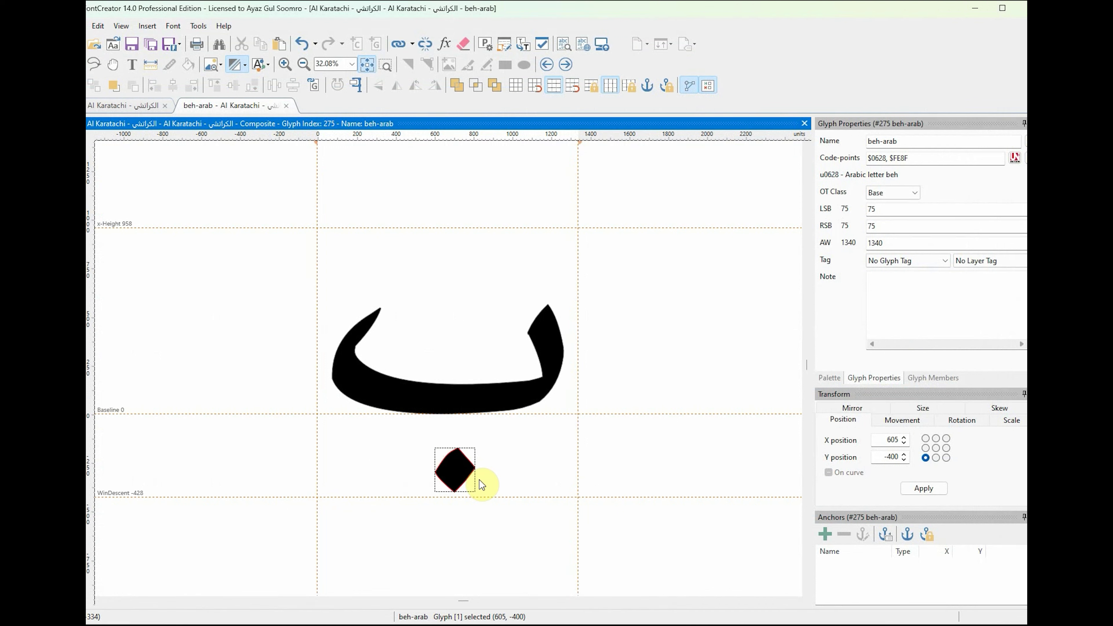
pyautogui.press('Left')
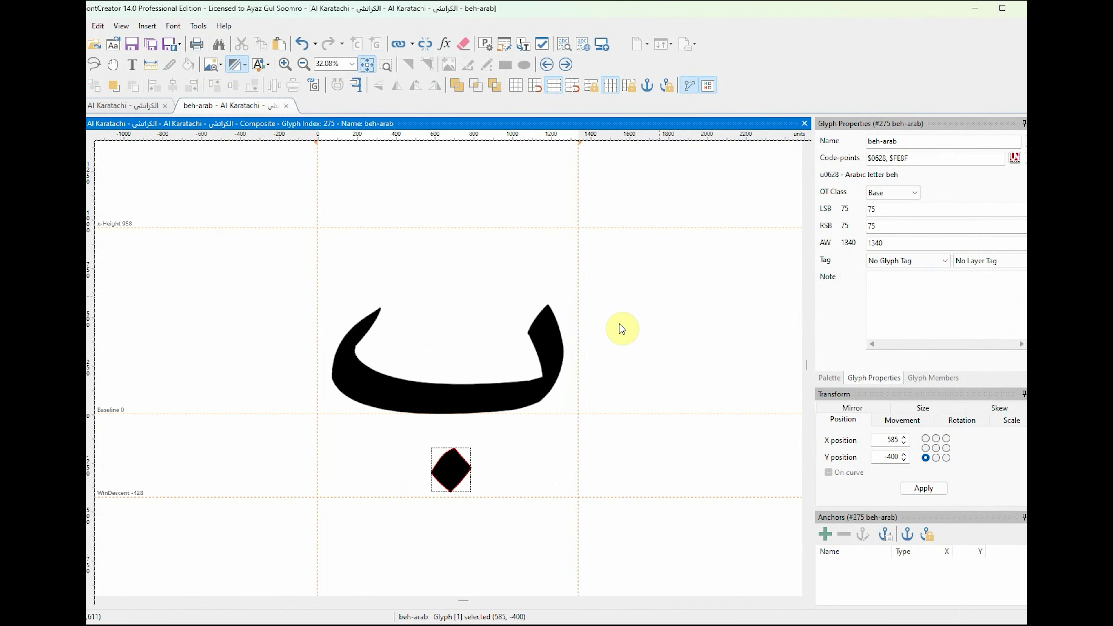
pyautogui.click(661, 299)
# Step: Check the letter in the glyph overview, then raise the dot in beh-arab to about X 592, Y -350 and deselect it
pyautogui.click(144, 108)
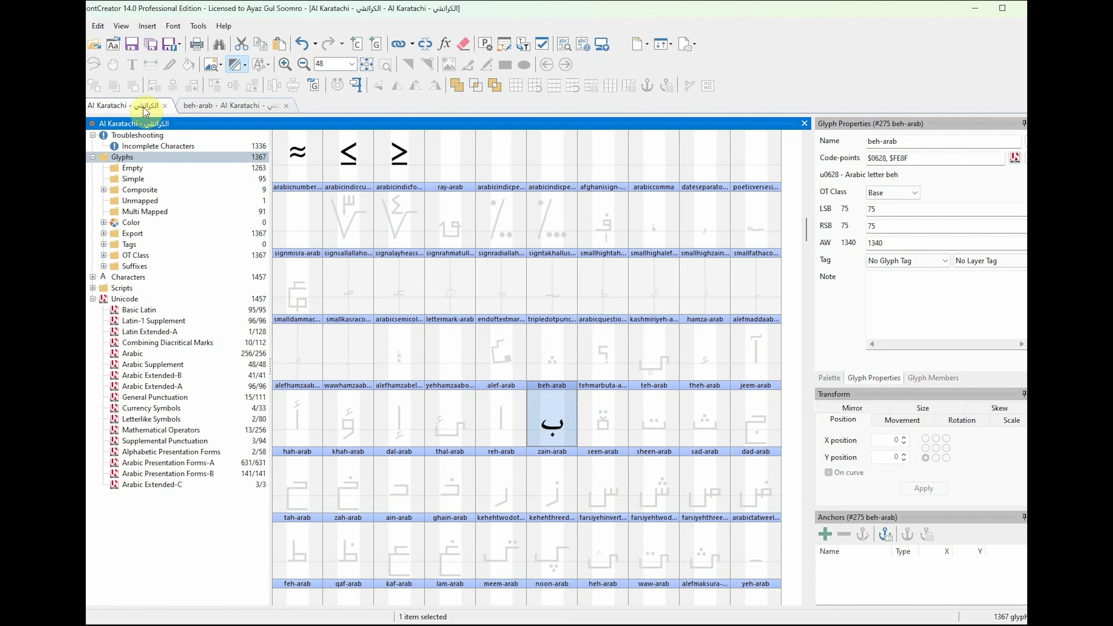
pyautogui.click(229, 105)
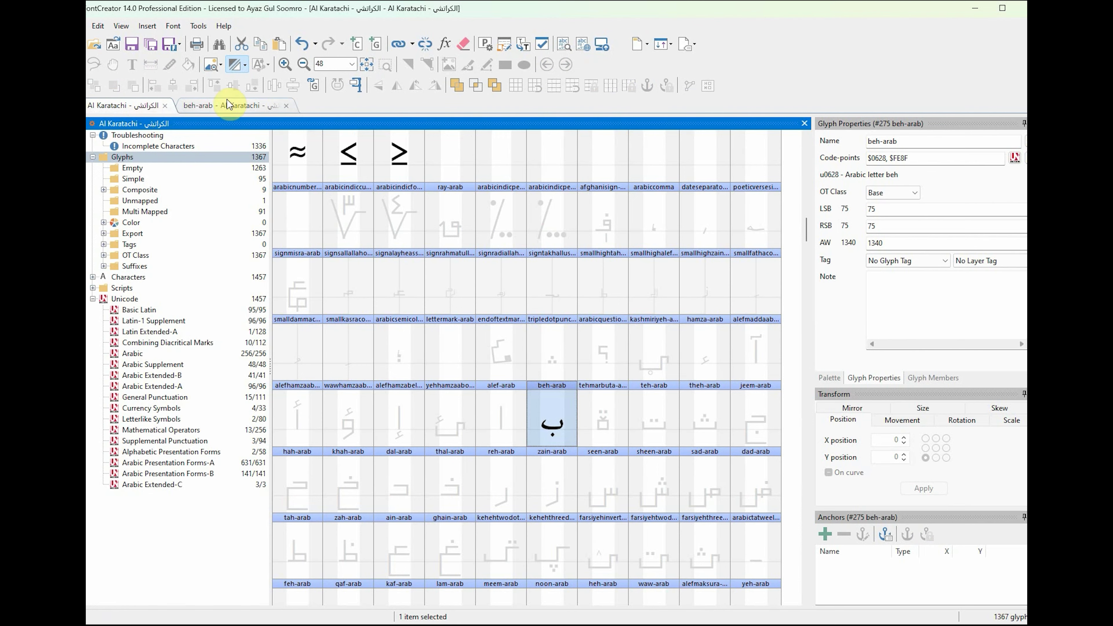
pyautogui.moveTo(457, 477); pyautogui.dragTo(457, 468)
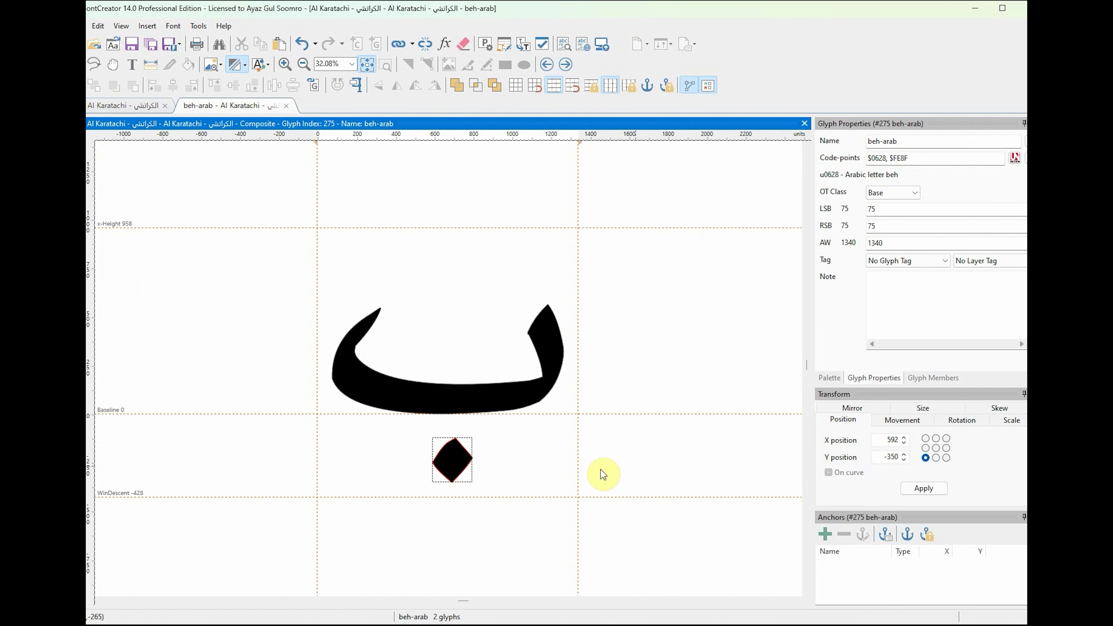
pyautogui.click(677, 402)
pyautogui.scroll(-5, 677, 402)
pyautogui.scroll(5, 677, 402)
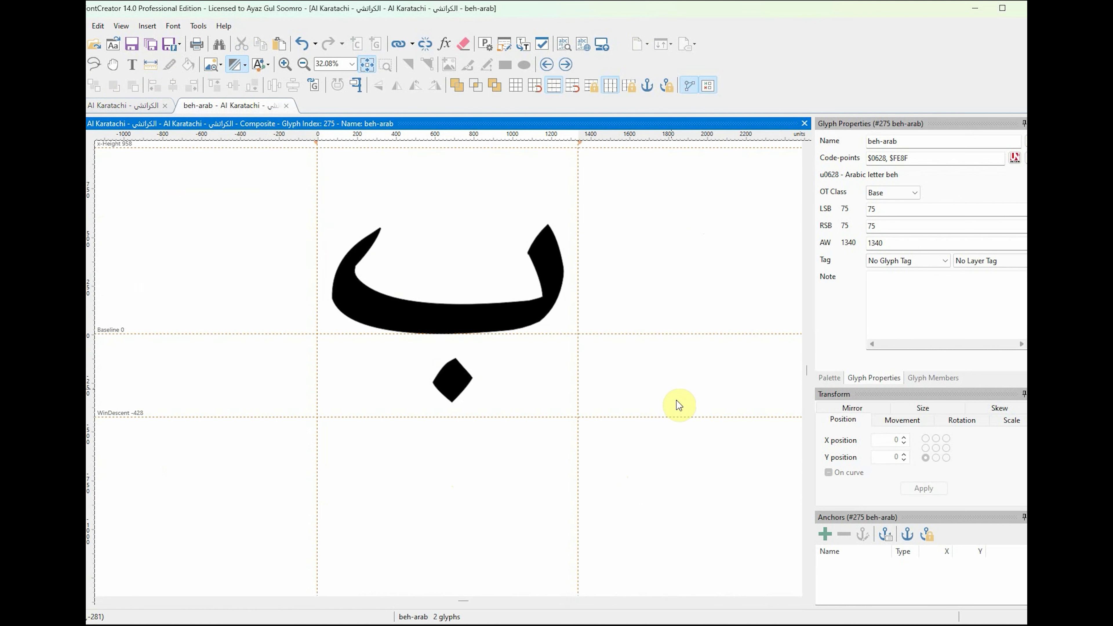
# Step: Shift the dot by about -19 units in X and -6 in Y, then close the beh-arab glyph
pyautogui.moveTo(450, 384); pyautogui.dragTo(446, 385)
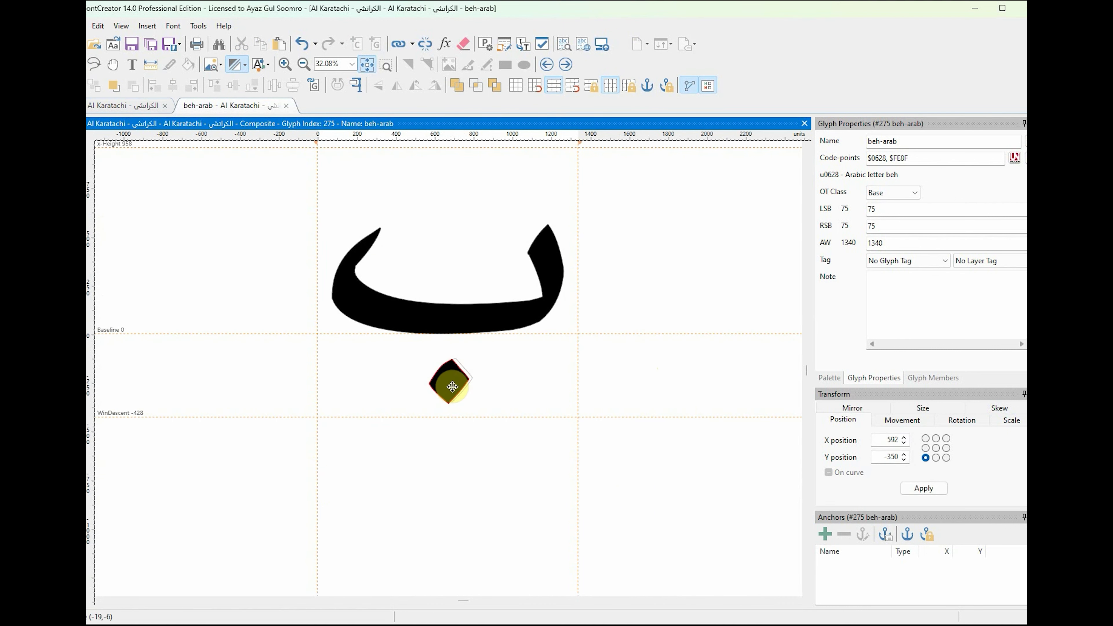
pyautogui.click(713, 382)
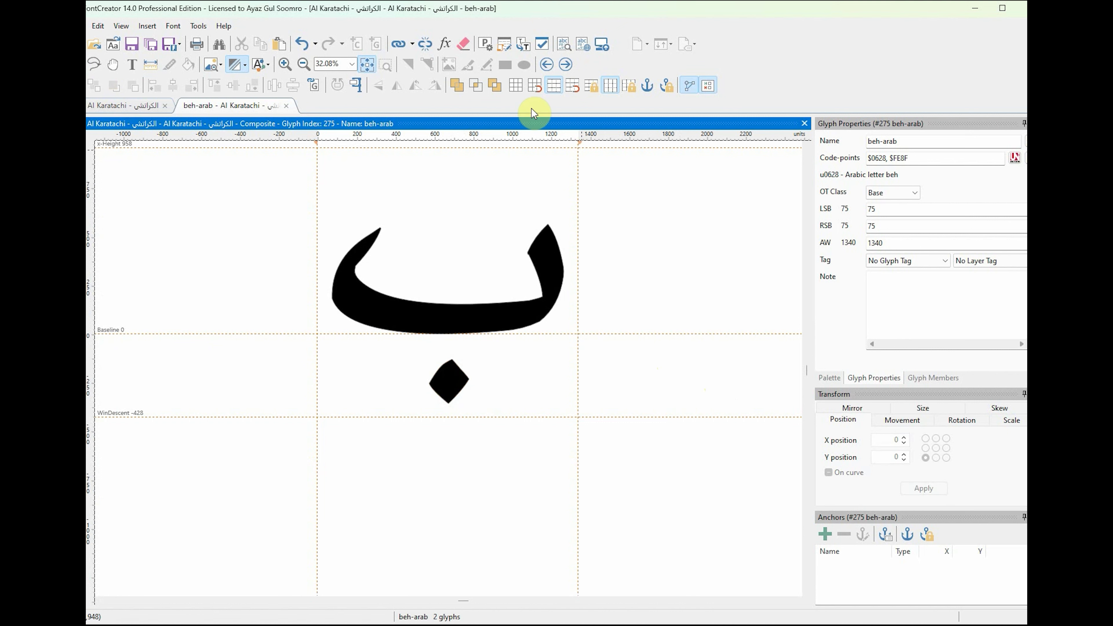
pyautogui.click(287, 106)
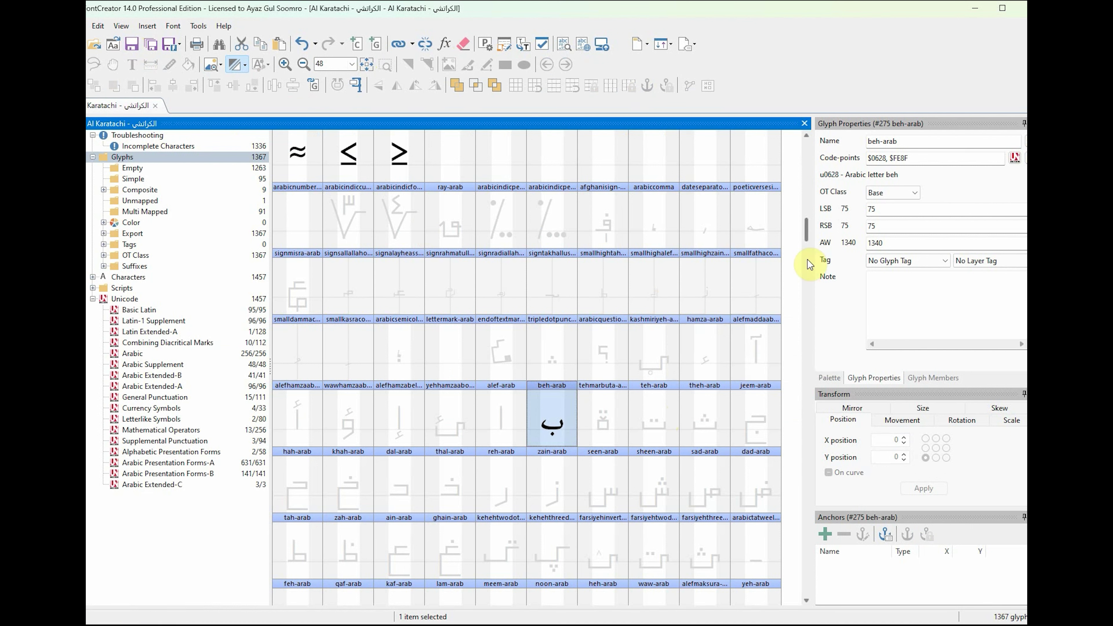
# Step: Find the symboltwodotsabovemod-arab glyph in the Unicode category under Arabic Presentation Forms-A and open it for editing
pyautogui.moveTo(807, 233); pyautogui.dragTo(807, 272)
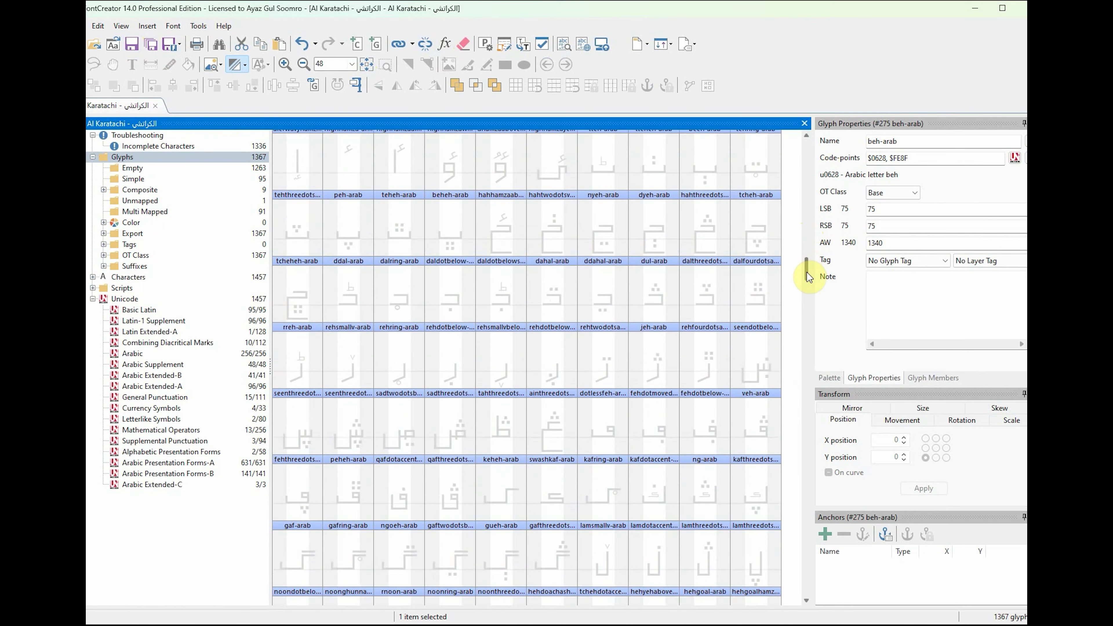
pyautogui.click(124, 299)
pyautogui.scroll(-3, 806, 154)
pyautogui.moveTo(805, 154); pyautogui.dragTo(825, 318)
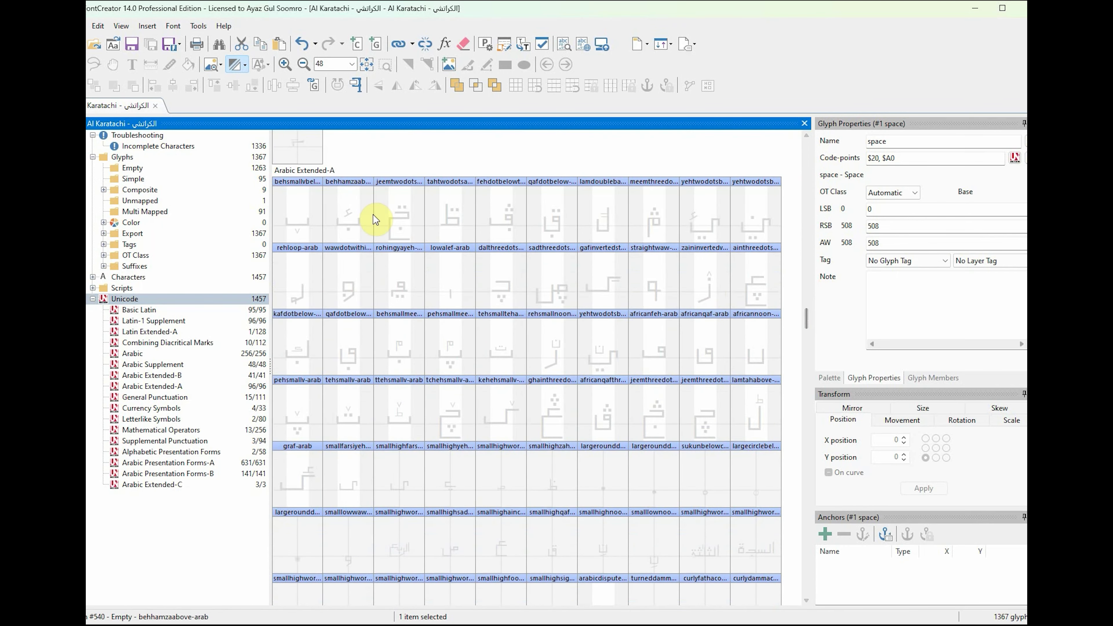
pyautogui.scroll(-5, 641, 405)
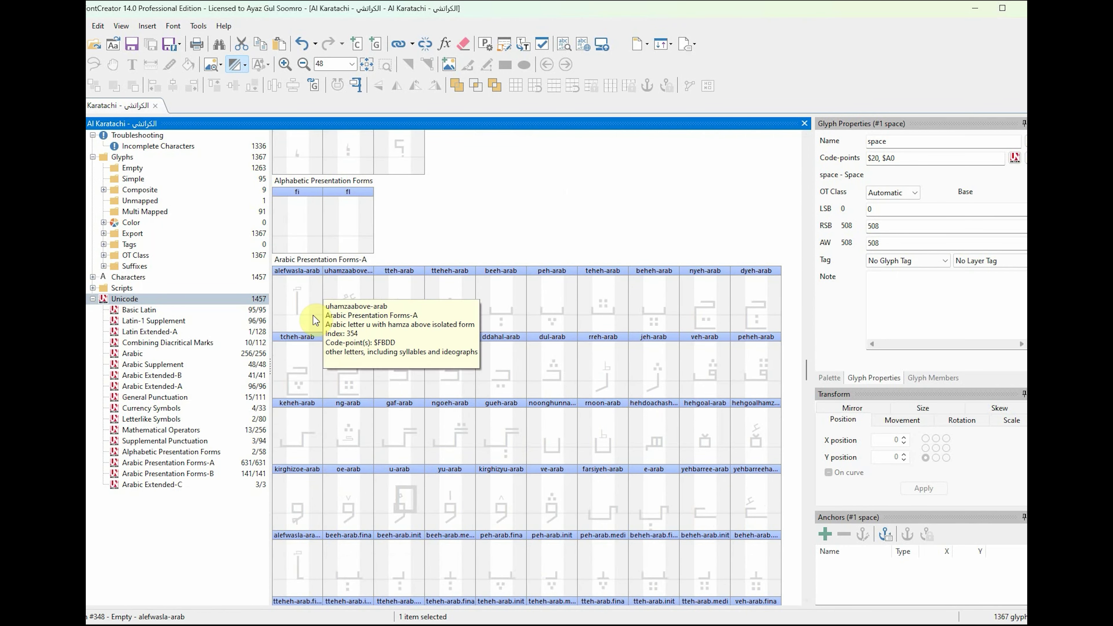
pyautogui.scroll(-10, 809, 395)
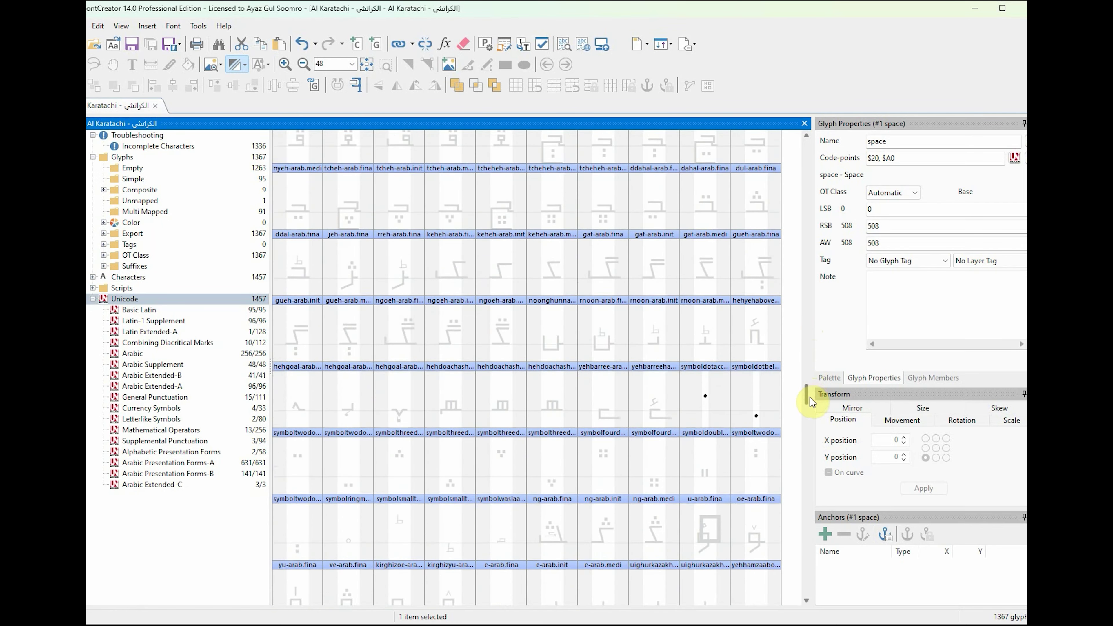
pyautogui.click(751, 348)
pyautogui.click(287, 390)
pyautogui.click(761, 334)
pyautogui.click(302, 402)
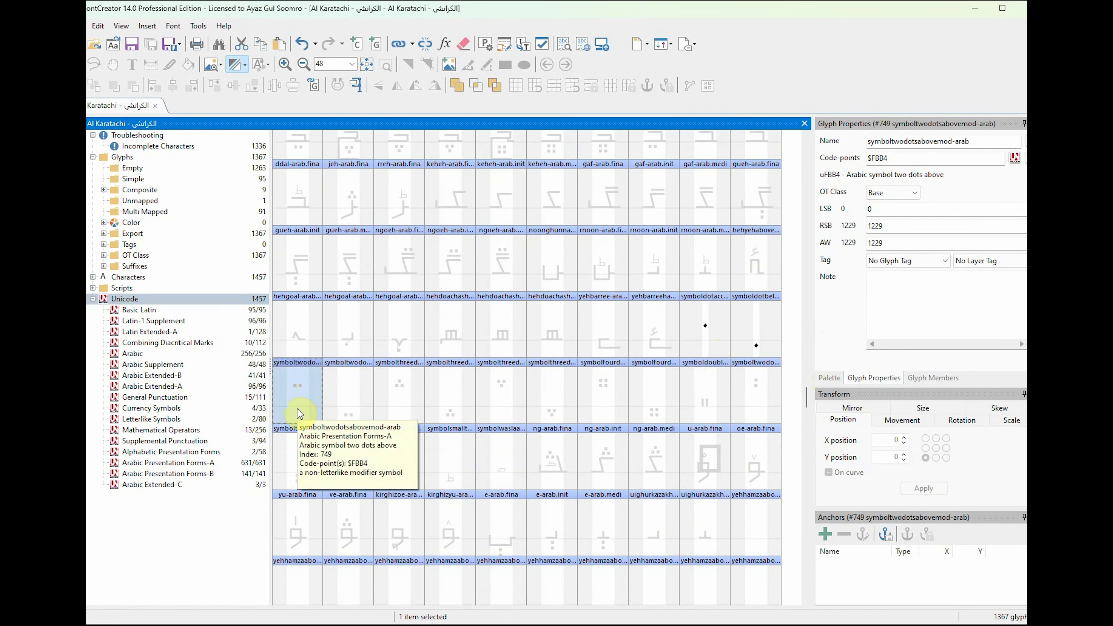
pyautogui.doubleClick(300, 396)
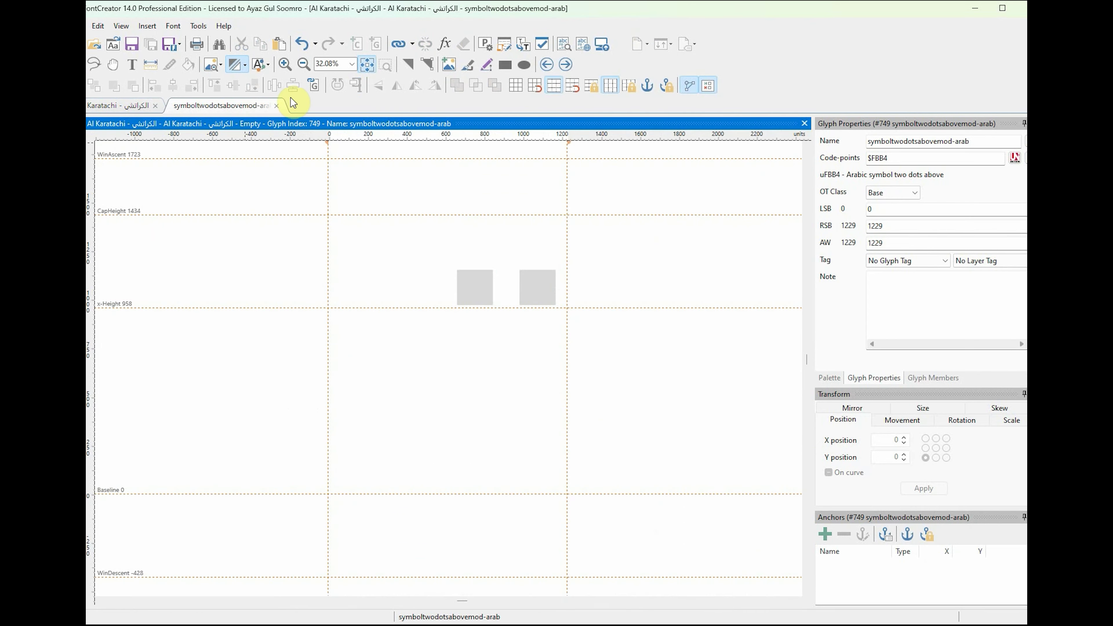
# Step: Insert the dot-above symbol as a composite member of the two-dots-above glyph and deselect it
pyautogui.click(314, 86)
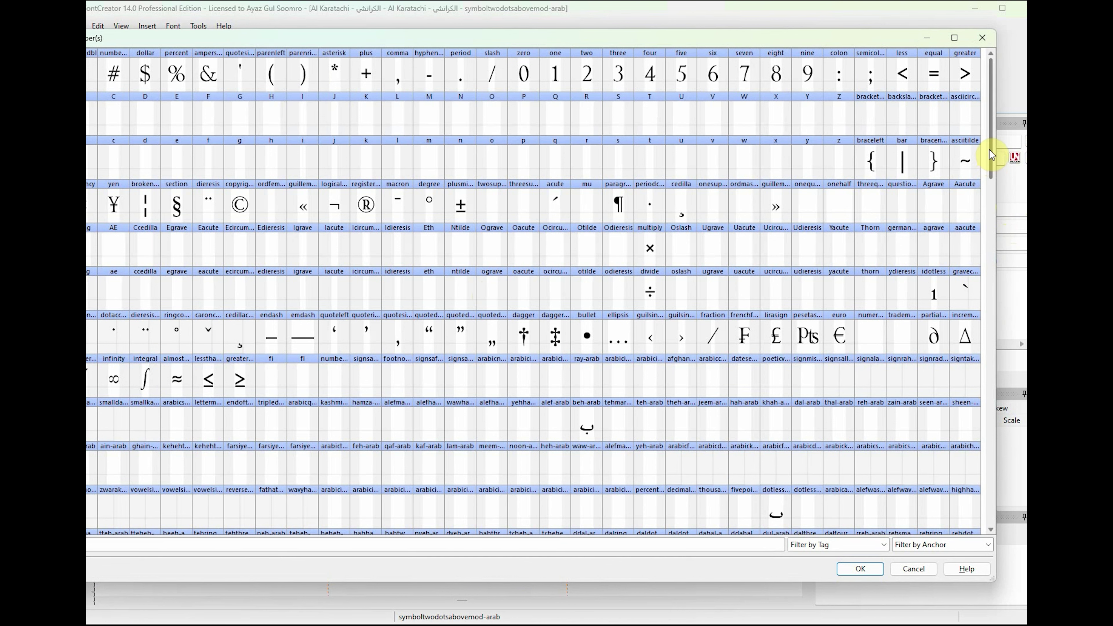
pyautogui.click(916, 569)
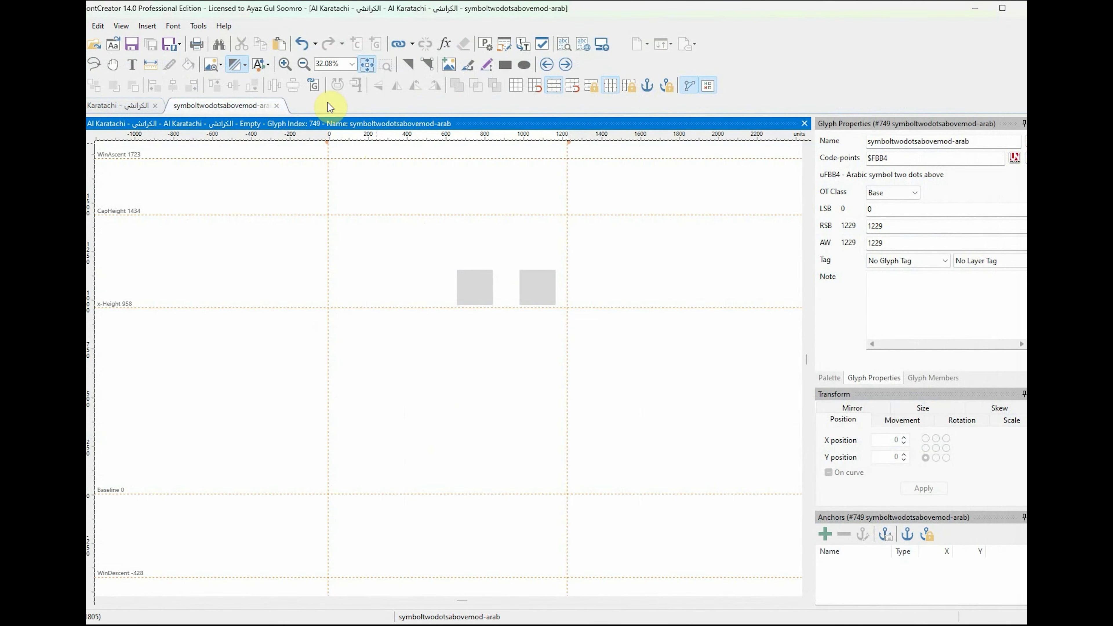
pyautogui.click(314, 88)
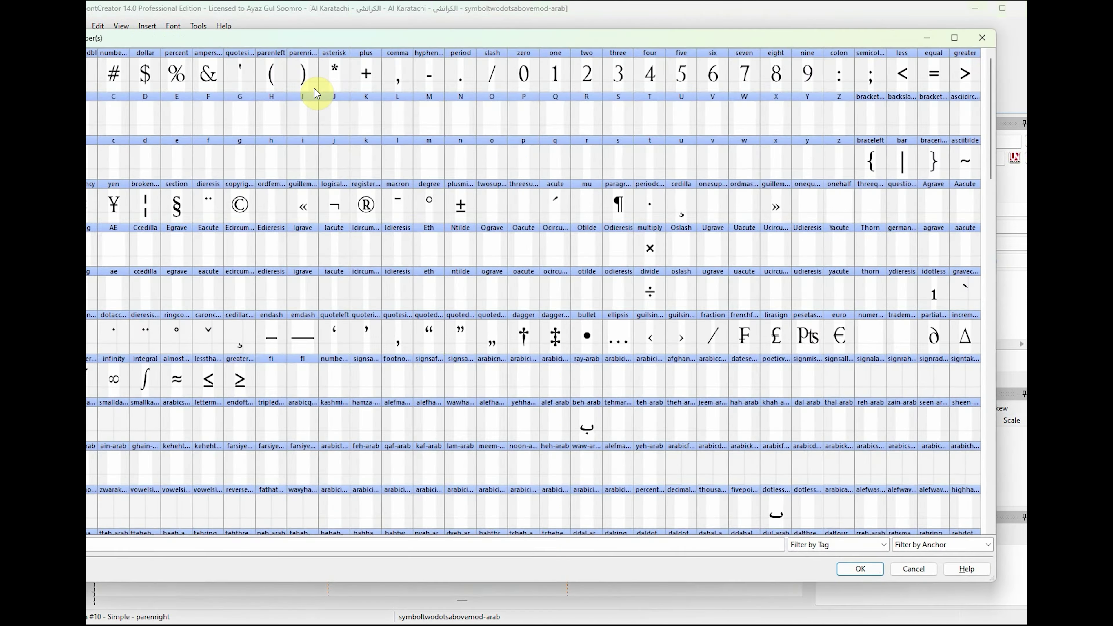
pyautogui.moveTo(993, 161); pyautogui.dragTo(989, 350)
pyautogui.click(337, 312)
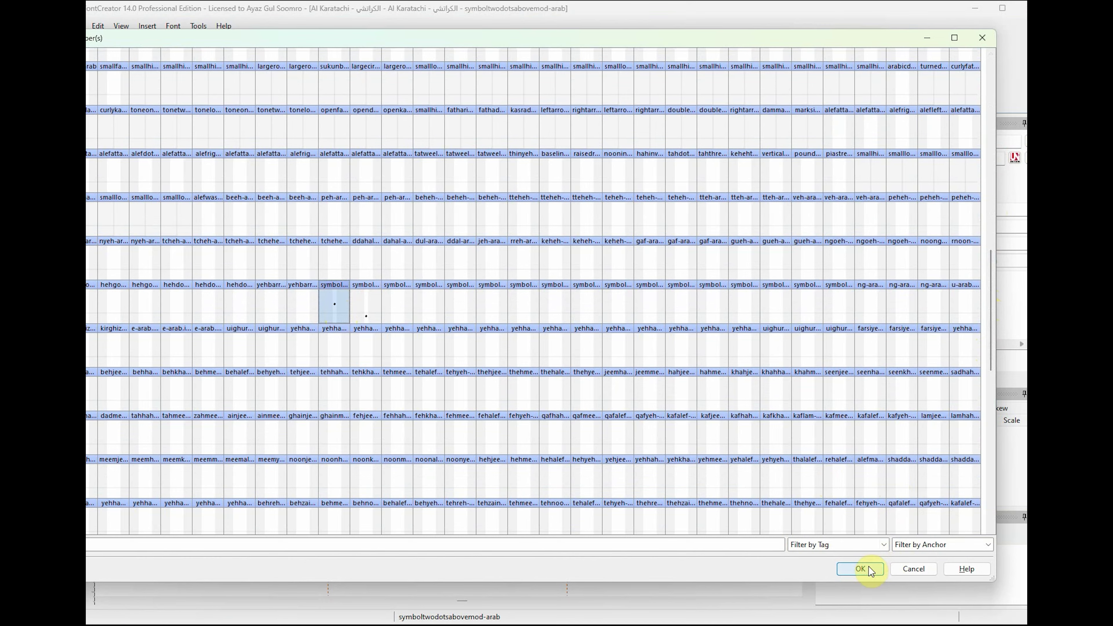
pyautogui.click(860, 569)
pyautogui.click(431, 351)
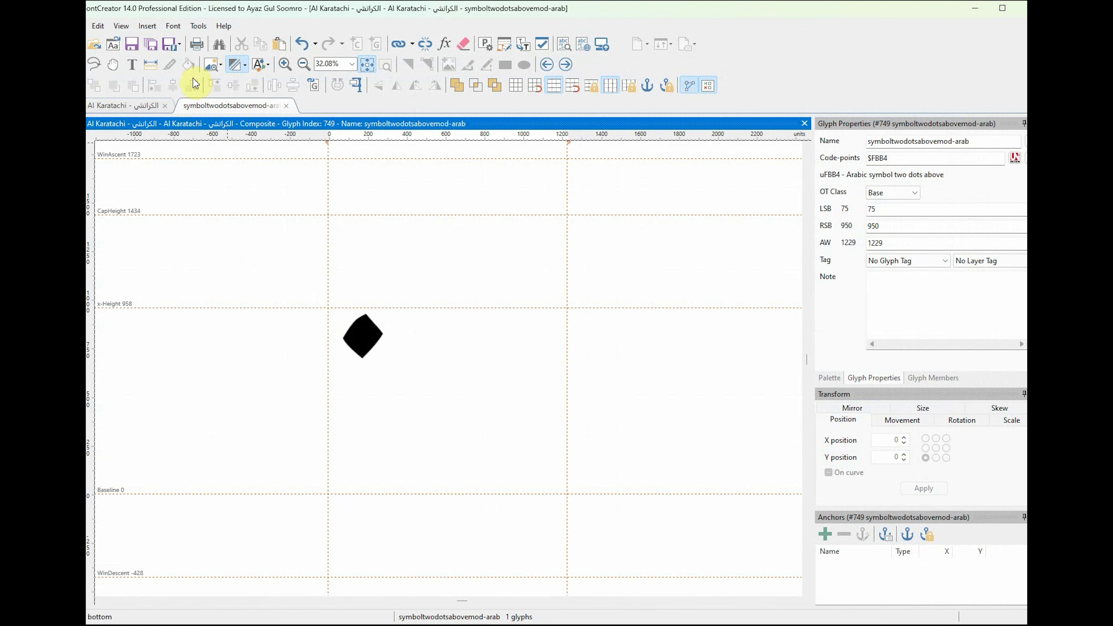
# Step: Insert the dot-above symbol a second time into the two-dots-above glyph
pyautogui.click(313, 85)
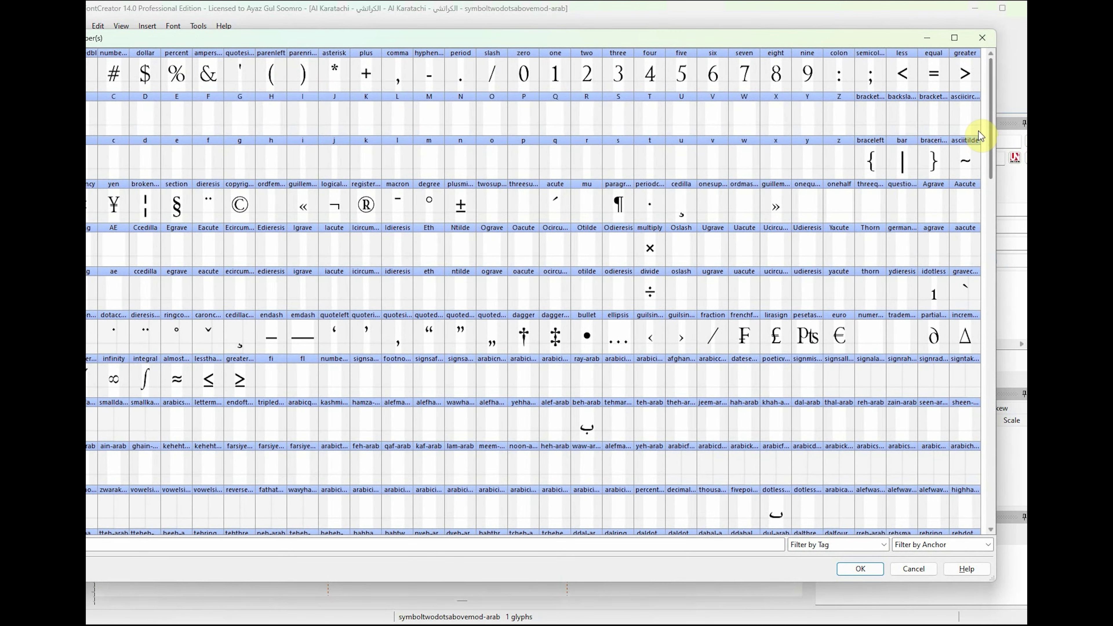
pyautogui.moveTo(991, 149); pyautogui.dragTo(993, 336)
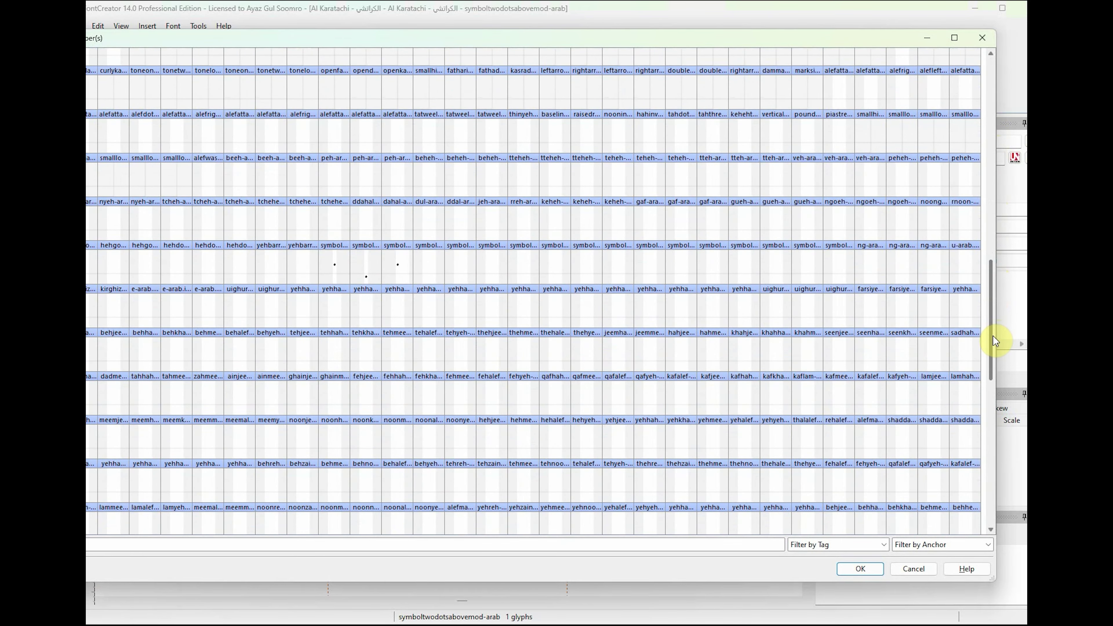
pyautogui.doubleClick(340, 267)
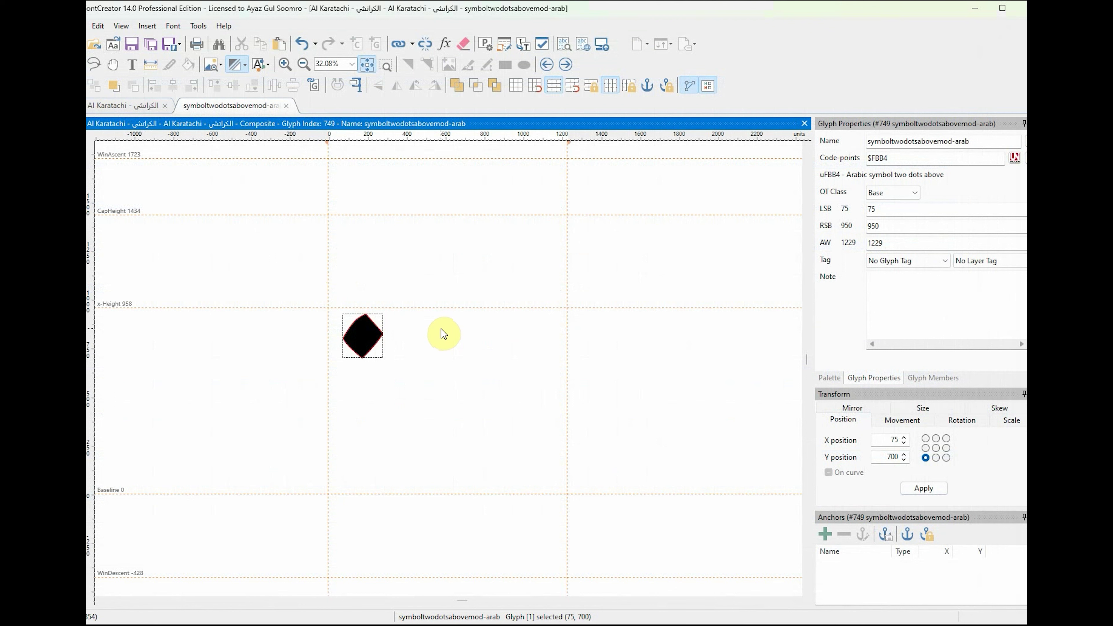
# Step: Move the second dot beside the first one to X position 275, keeping Y at 700
pyautogui.hotkey('ctrl', 'd')
pyautogui.press('Right')
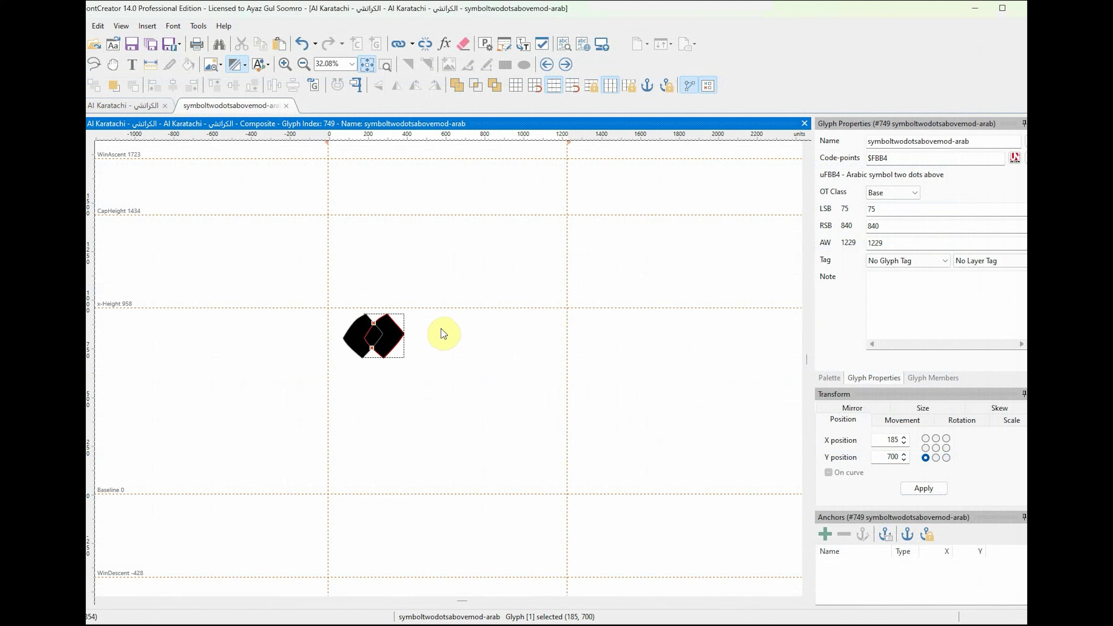
pyautogui.press('Right')
pyautogui.press('Right')
pyautogui.press('Right')
pyautogui.press('Right')
pyautogui.press('Right')
pyautogui.press('Right')
pyautogui.press('Right')
pyautogui.press('Right')
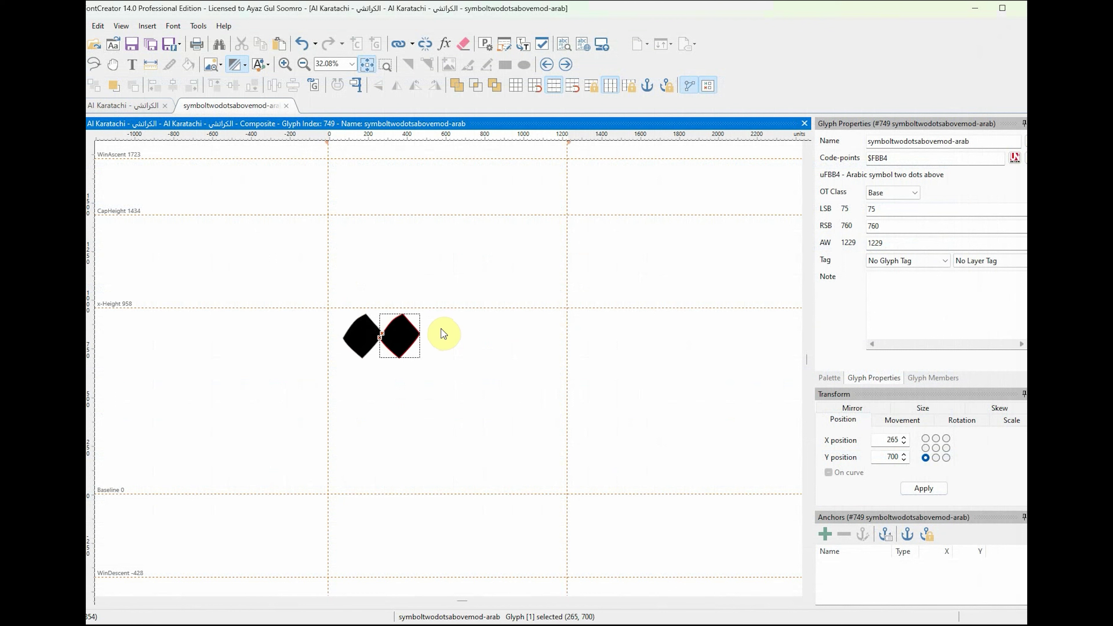
pyautogui.press('Right')
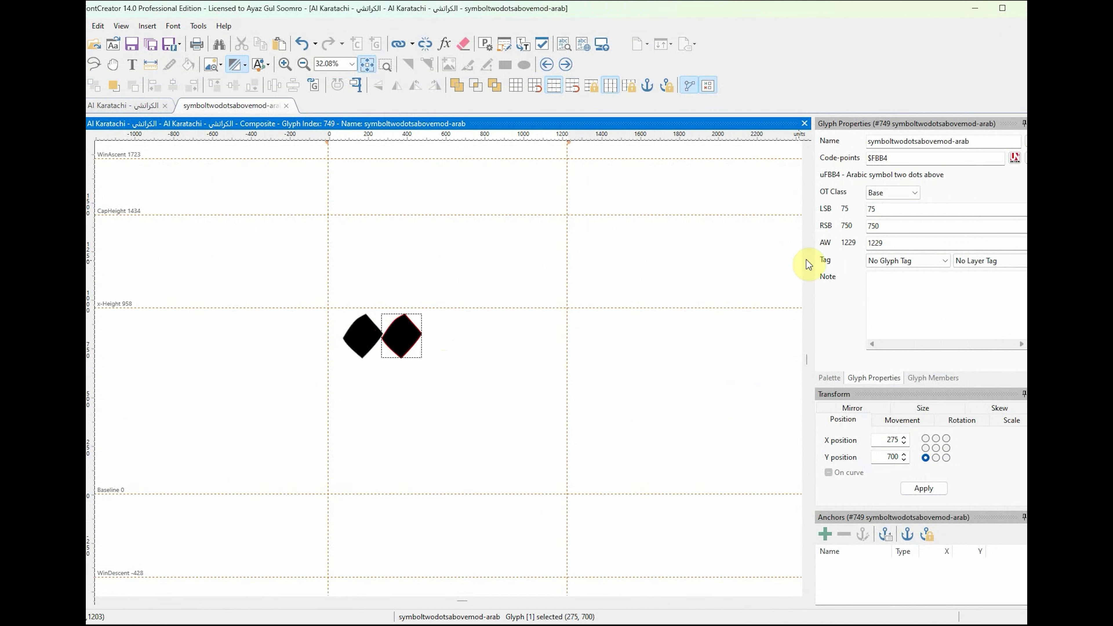
# Step: Set the right side bearing of the two-dots-above glyph to 70 and deselect the dot
pyautogui.click(884, 227)
pyautogui.write('70')
pyautogui.press('Return')
pyautogui.click(617, 387)
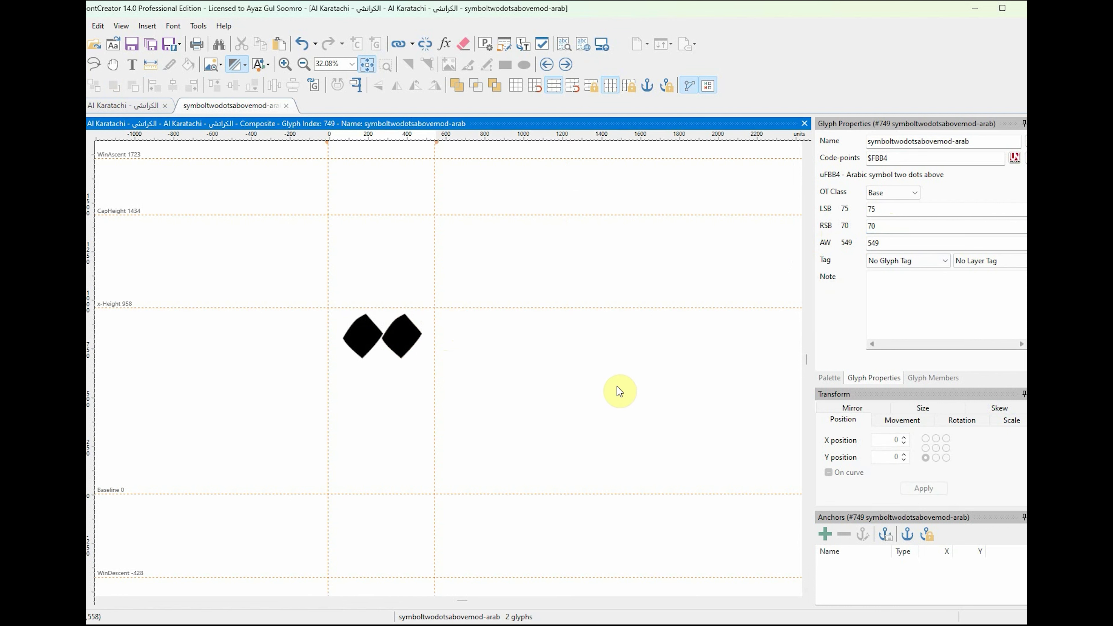
# Step: Set the right side bearing of the two-dots-above glyph to 75
pyautogui.click(899, 229)
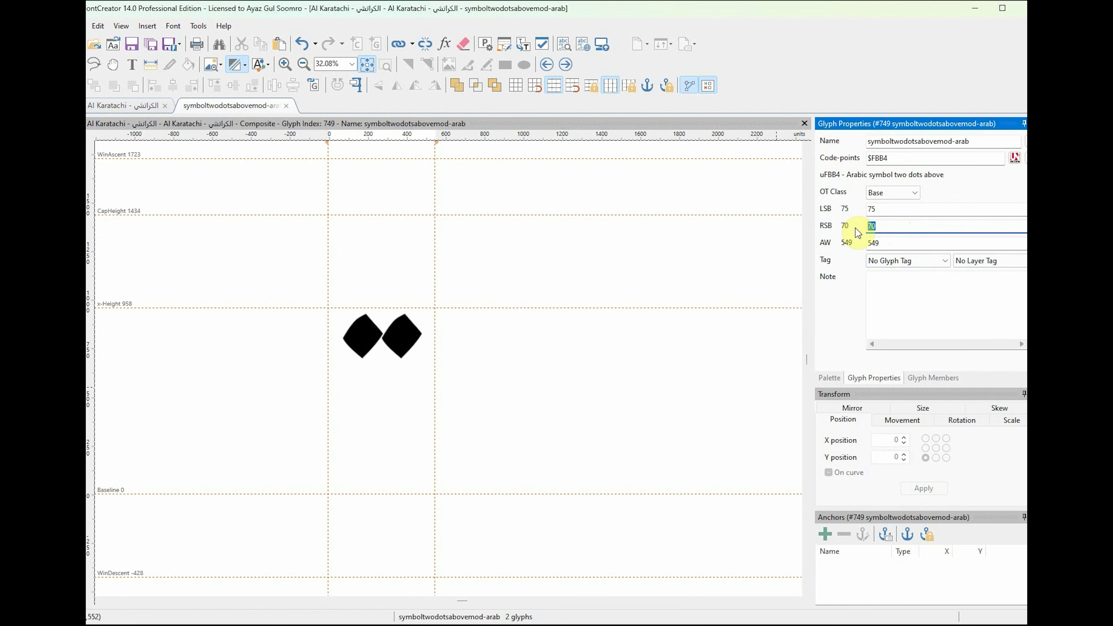
pyautogui.write('75')
pyautogui.press('Return')
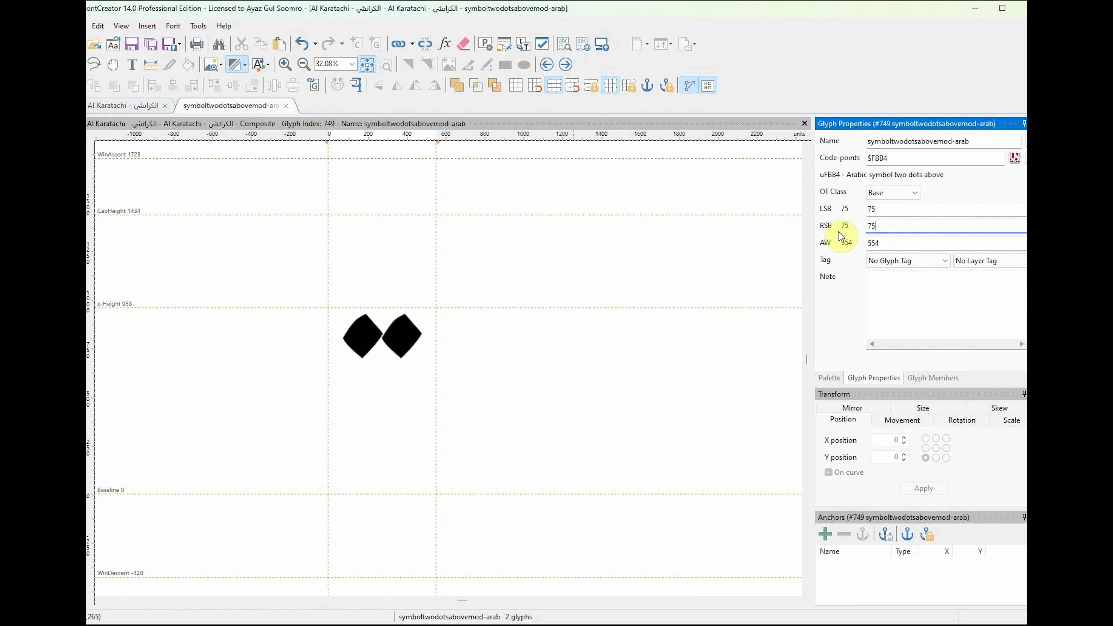
# Step: Close the two-dots-above glyph and open the symbolthreedotsabovemod-arab glyph for editing
pyautogui.click(549, 408)
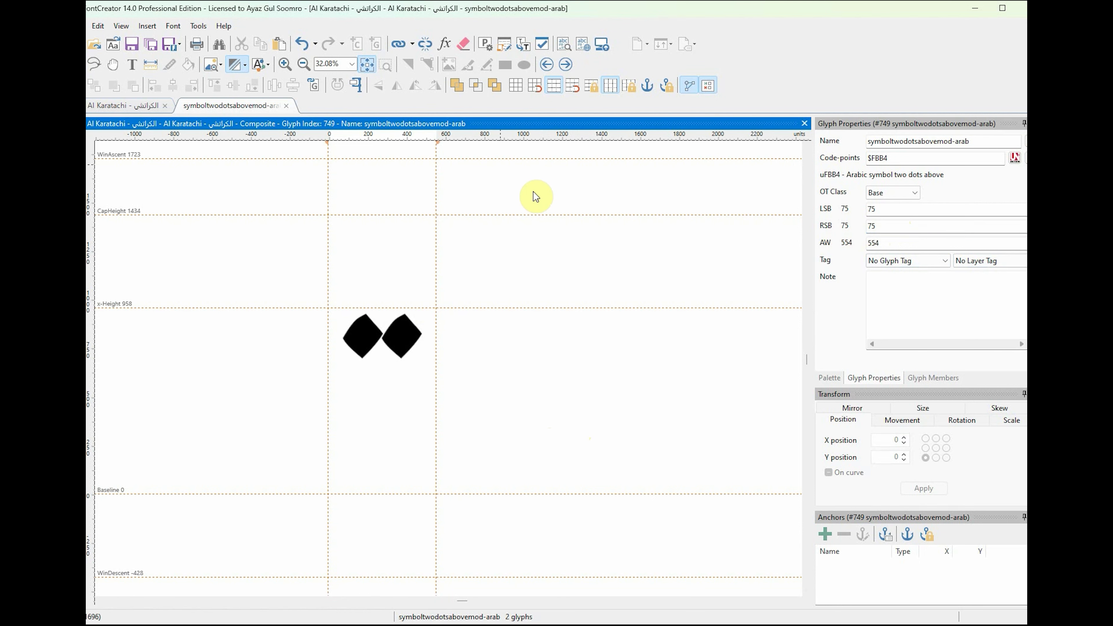
pyautogui.click(286, 105)
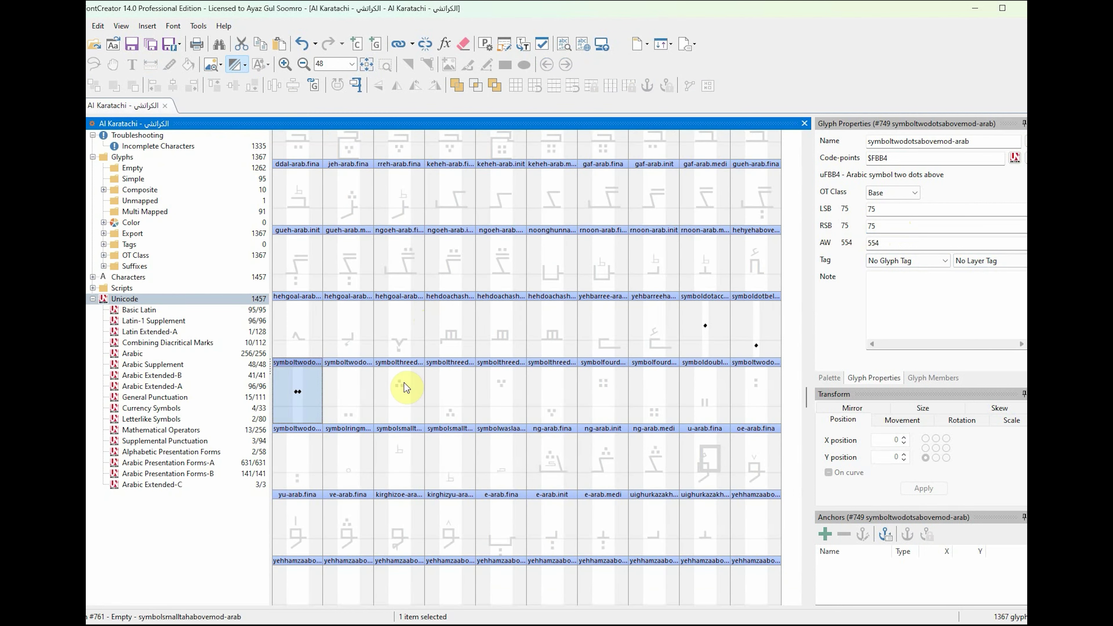
pyautogui.click(396, 402)
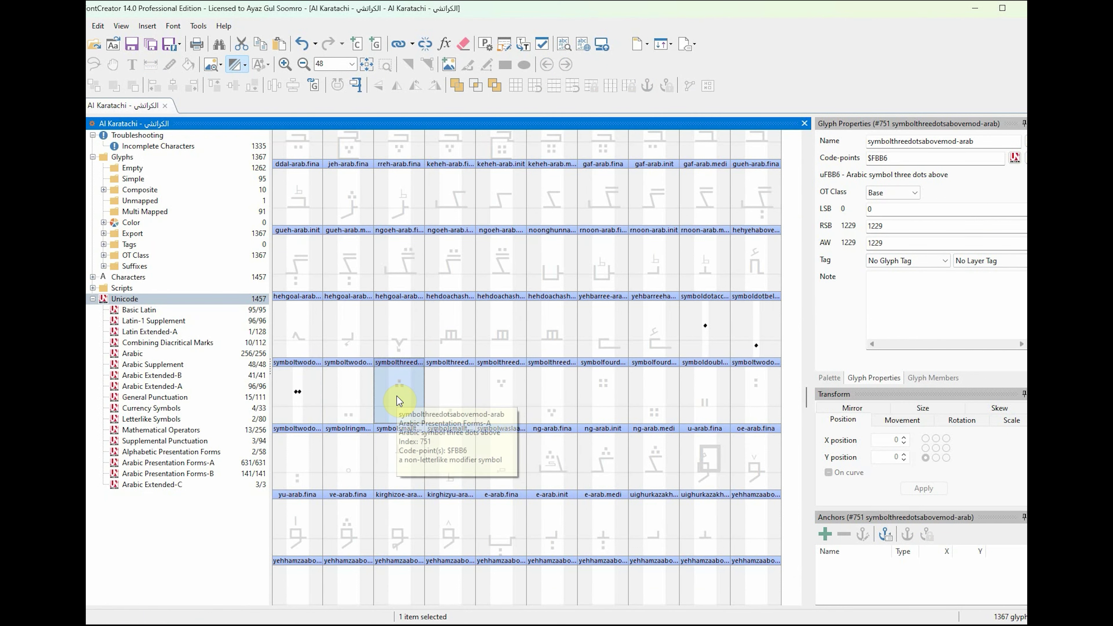
pyautogui.doubleClick(400, 396)
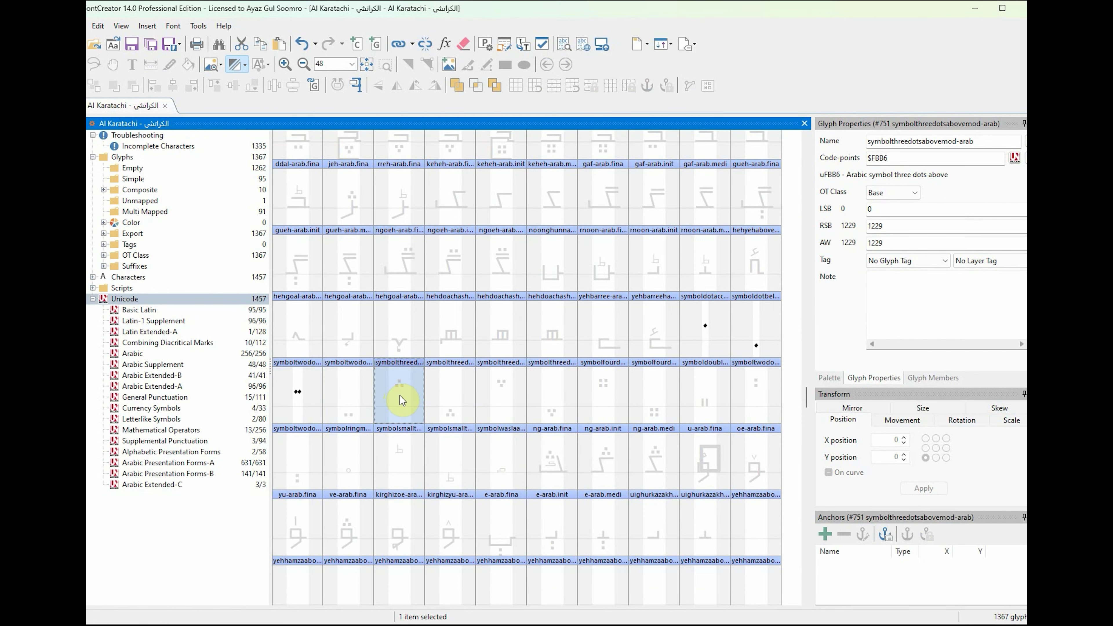
# Step: Insert the two-dots-above symbol as a component of the three-dots-above glyph
pyautogui.click(312, 85)
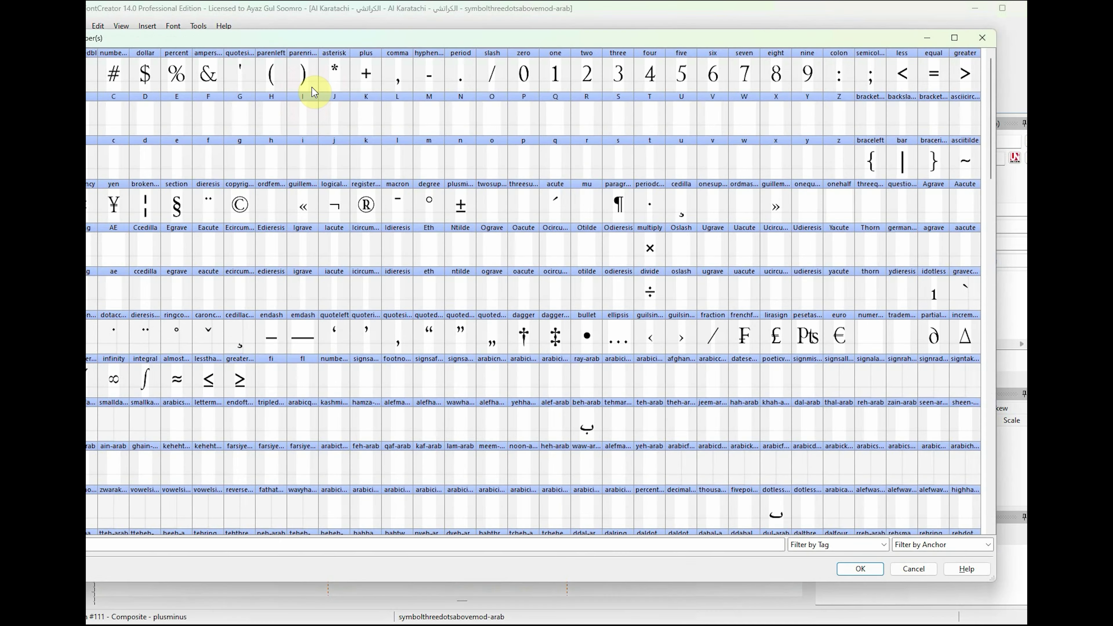
pyautogui.moveTo(992, 143); pyautogui.dragTo(971, 366)
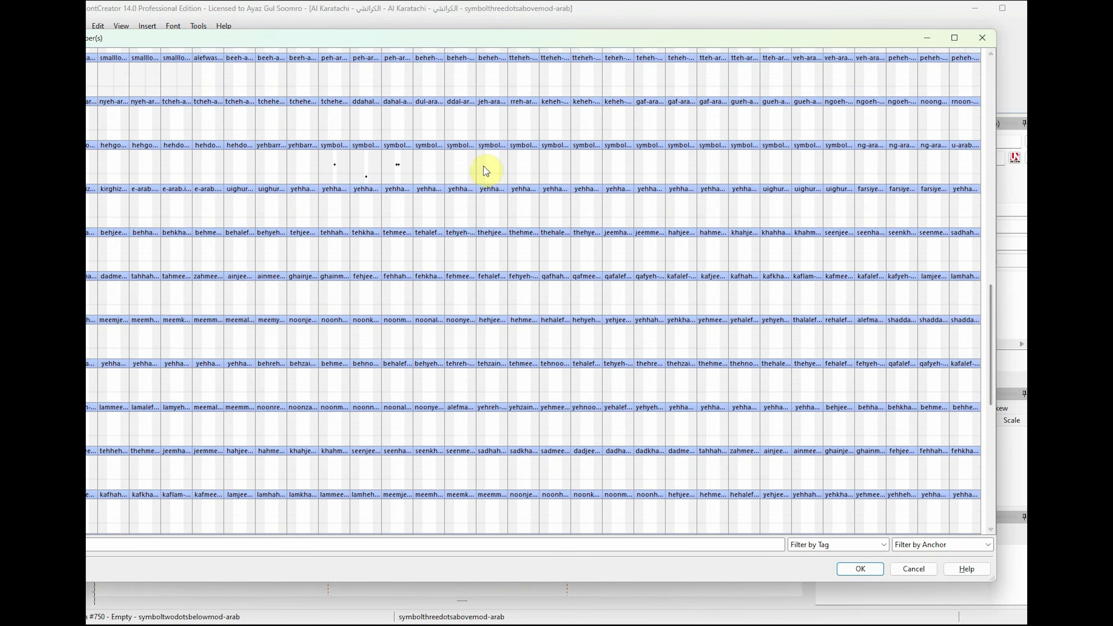
pyautogui.doubleClick(398, 176)
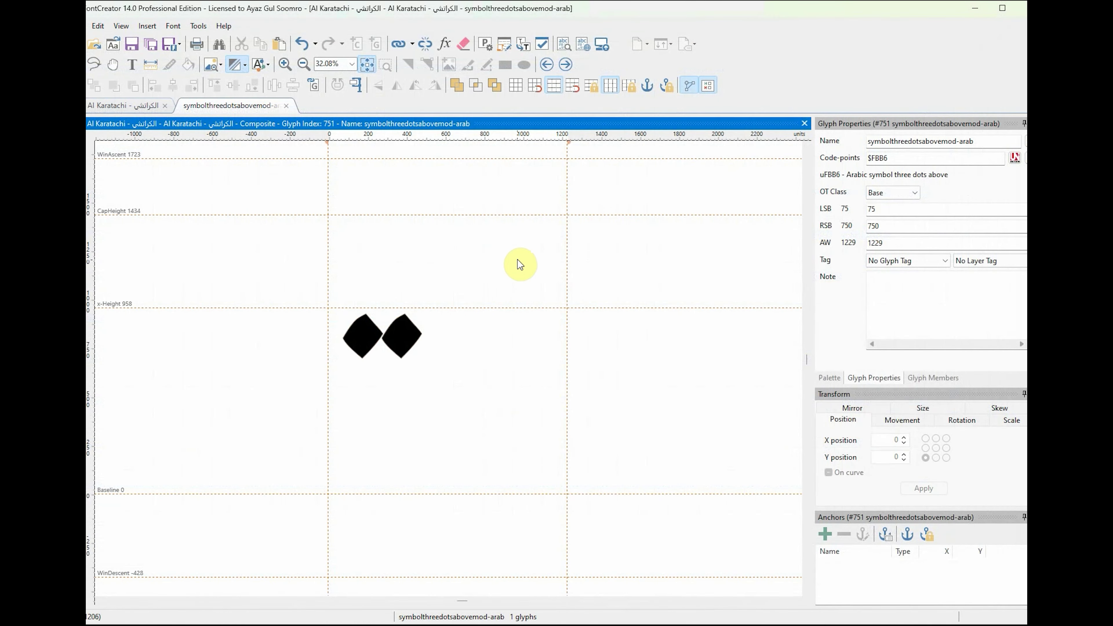
# Step: Add the single dot-above symbol as a component of the three-dots-above glyph
pyautogui.click(314, 86)
pyautogui.moveTo(994, 159); pyautogui.dragTo(986, 334)
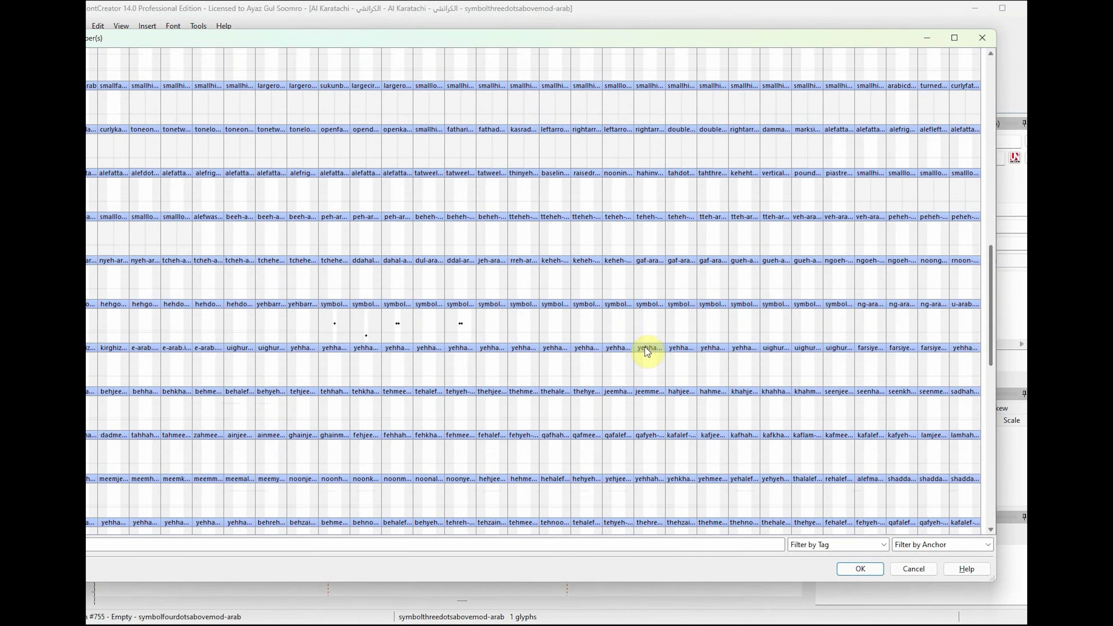
pyautogui.doubleClick(334, 330)
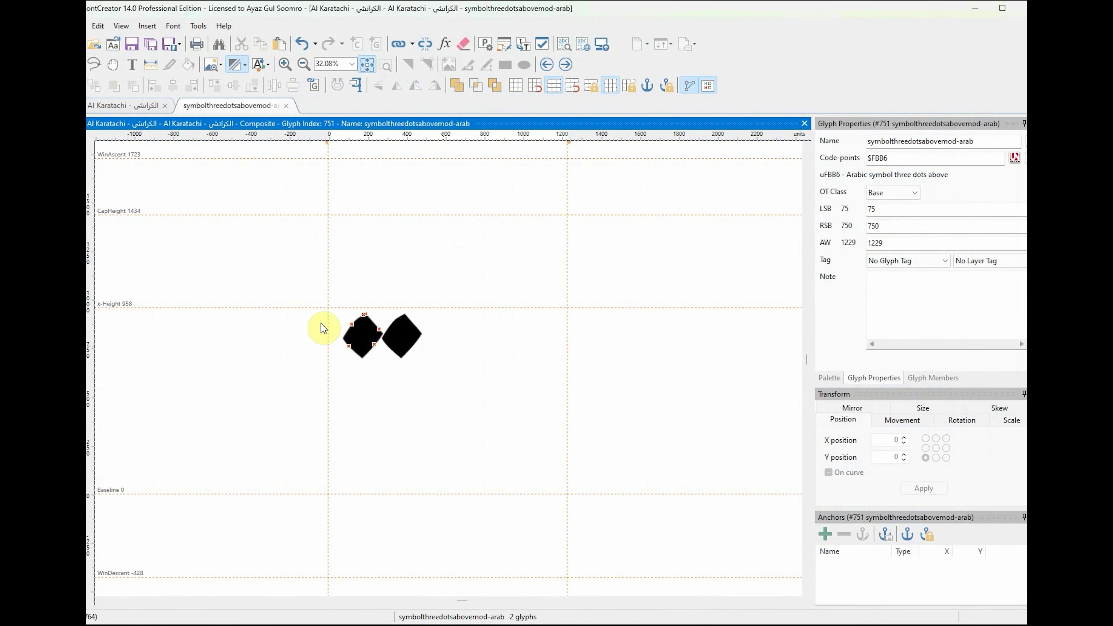
pyautogui.scroll(3, 535, 337)
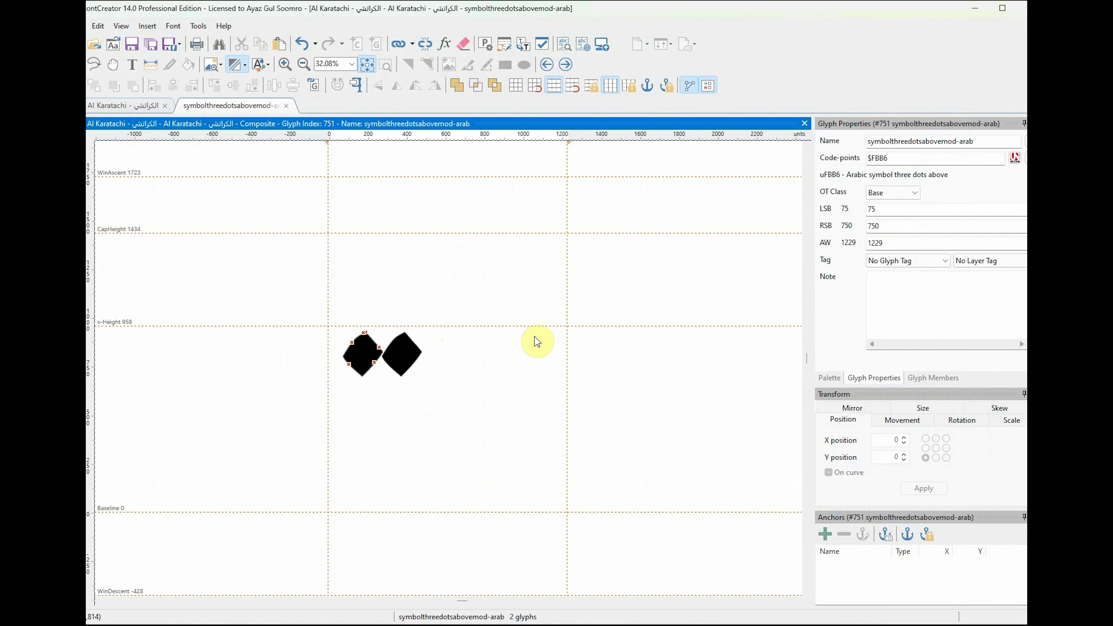
pyautogui.click(372, 360)
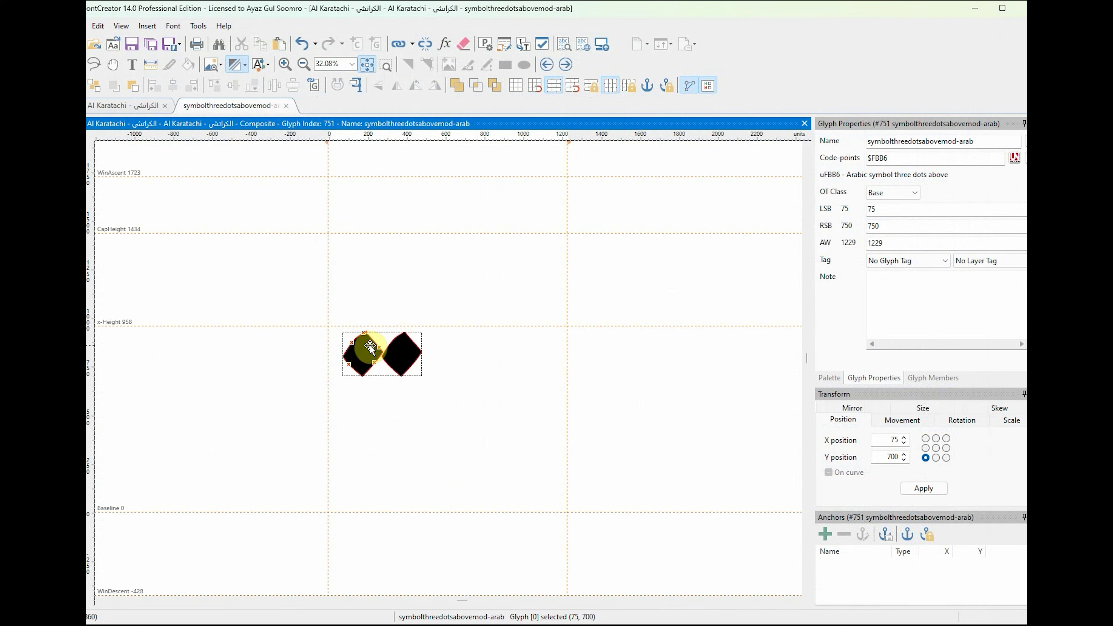
pyautogui.press('Up')
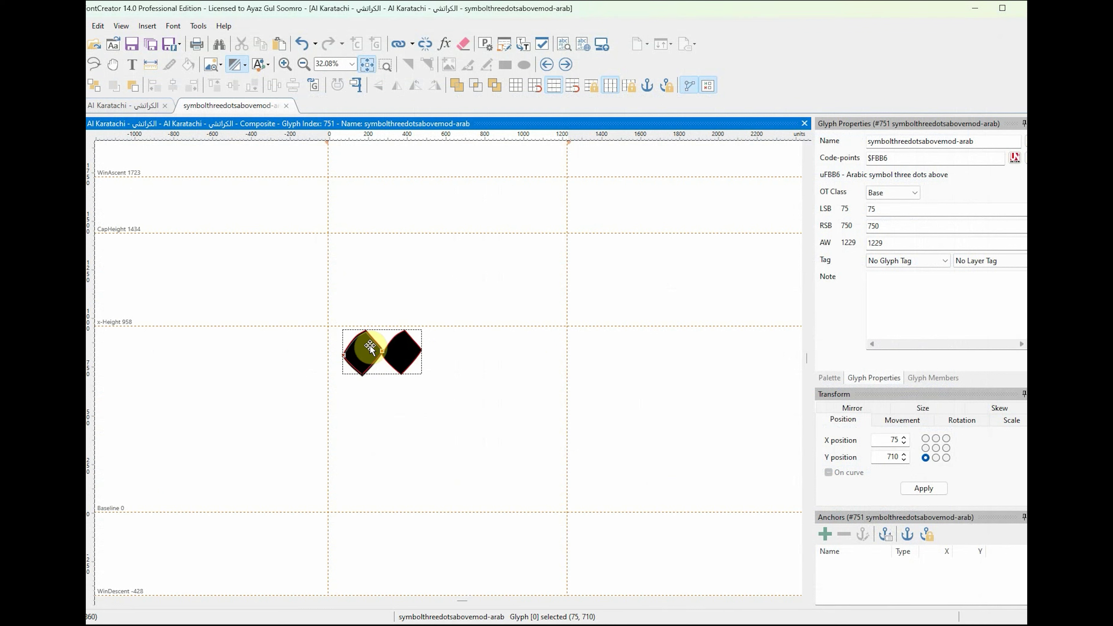
pyautogui.press('Down')
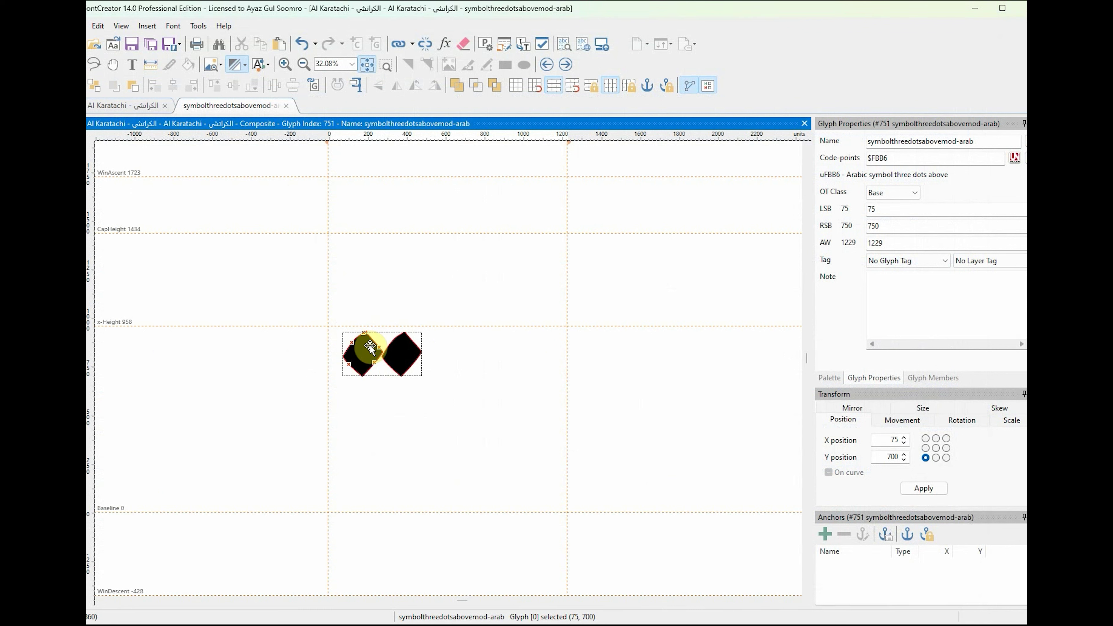
pyautogui.hotkey('ctrl', 'z')
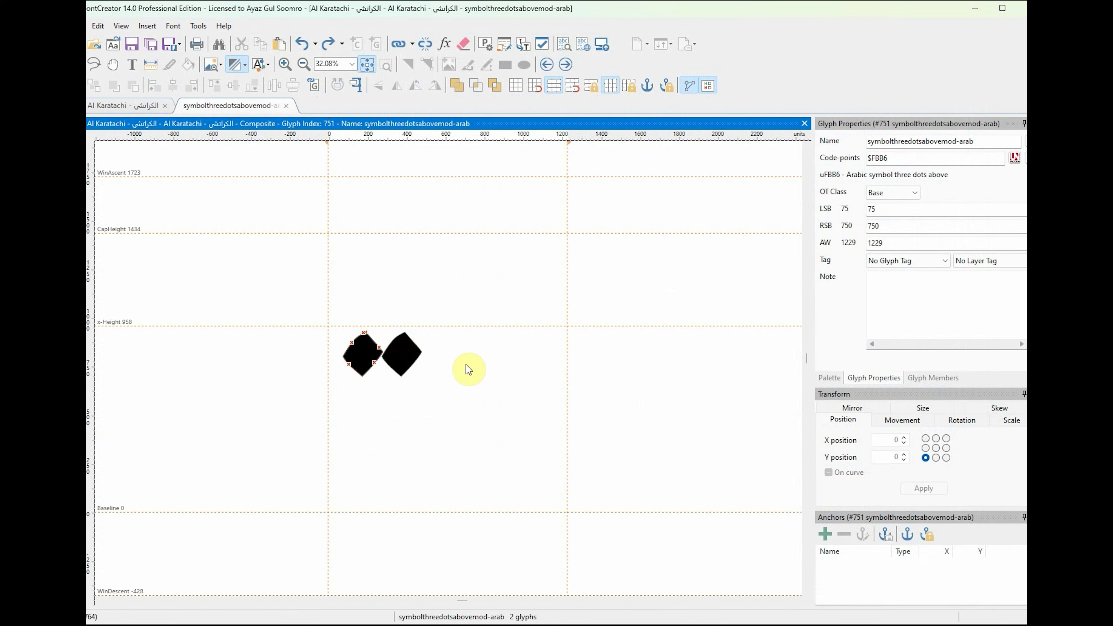
# Step: Delete the two-dots component from the three-dots-above glyph, keeping the single dot
pyautogui.click(467, 365)
pyautogui.click(363, 358)
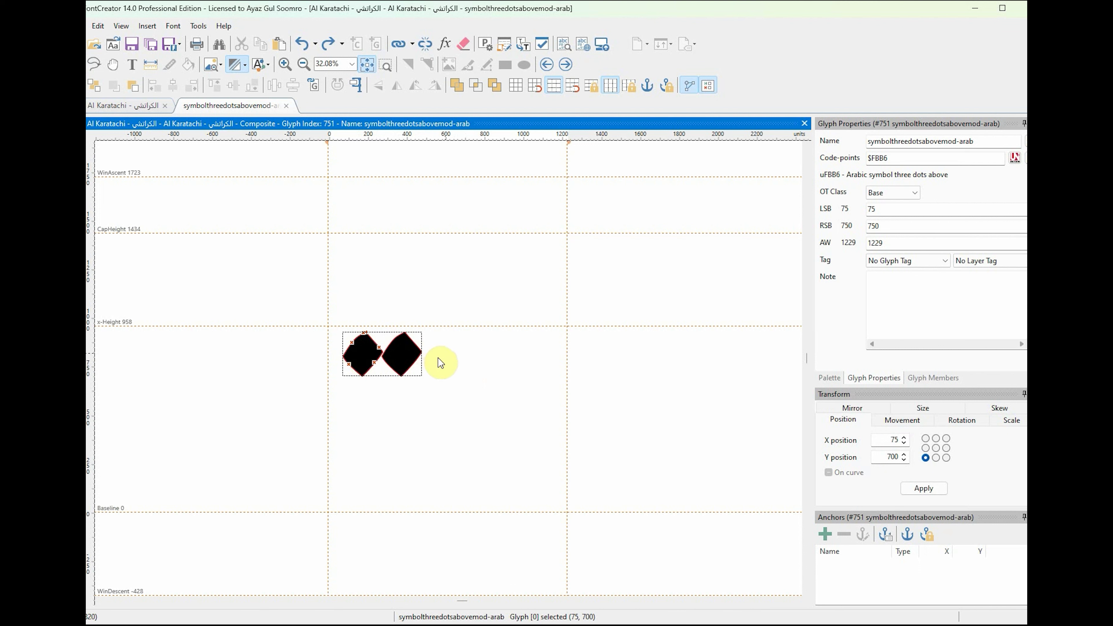
pyautogui.press('Delete')
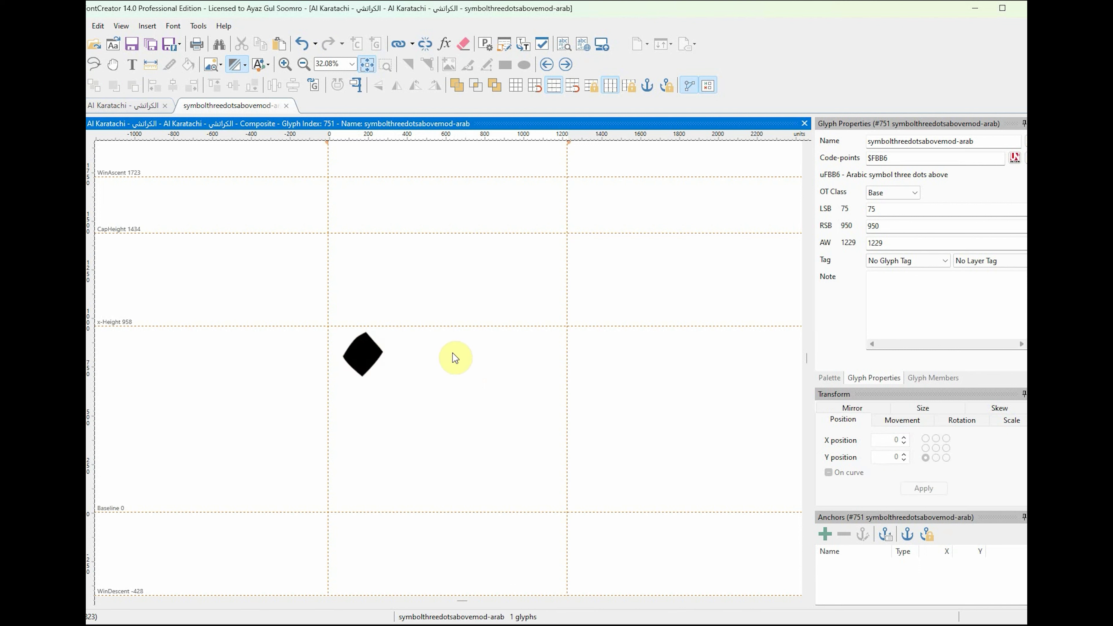
# Step: Move the single dot up to Y position 920, keeping X at 75, and deselect it
pyautogui.click(367, 359)
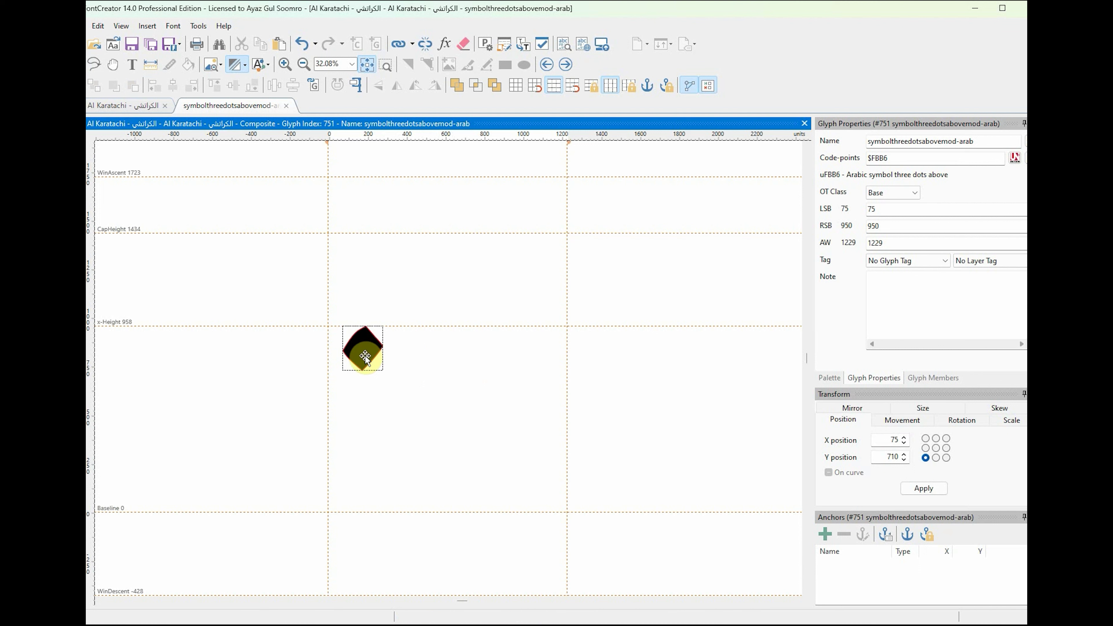
pyautogui.hotkey('shift', 'Up')
pyautogui.hotkey('shift', 'Up')
pyautogui.hotkey('shift', 'Up')
pyautogui.hotkey('shift', 'Up')
pyautogui.hotkey('shift', 'Up')
pyautogui.hotkey('shift', 'Up')
pyautogui.hotkey('shift', 'Up')
pyautogui.hotkey('shift', 'Up')
pyautogui.hotkey('shift', 'Up')
pyautogui.hotkey('shift', 'Up')
pyautogui.hotkey('shift', 'Up')
pyautogui.hotkey('shift', 'Up')
pyautogui.hotkey('shift', 'Up')
pyautogui.hotkey('shift', 'Up')
pyautogui.hotkey('shift', 'Up')
pyautogui.hotkey('shift', 'Up')
pyautogui.hotkey('shift', 'Up')
pyautogui.hotkey('shift', 'Up')
pyautogui.hotkey('shift', 'Up')
pyautogui.hotkey('shift', 'Up')
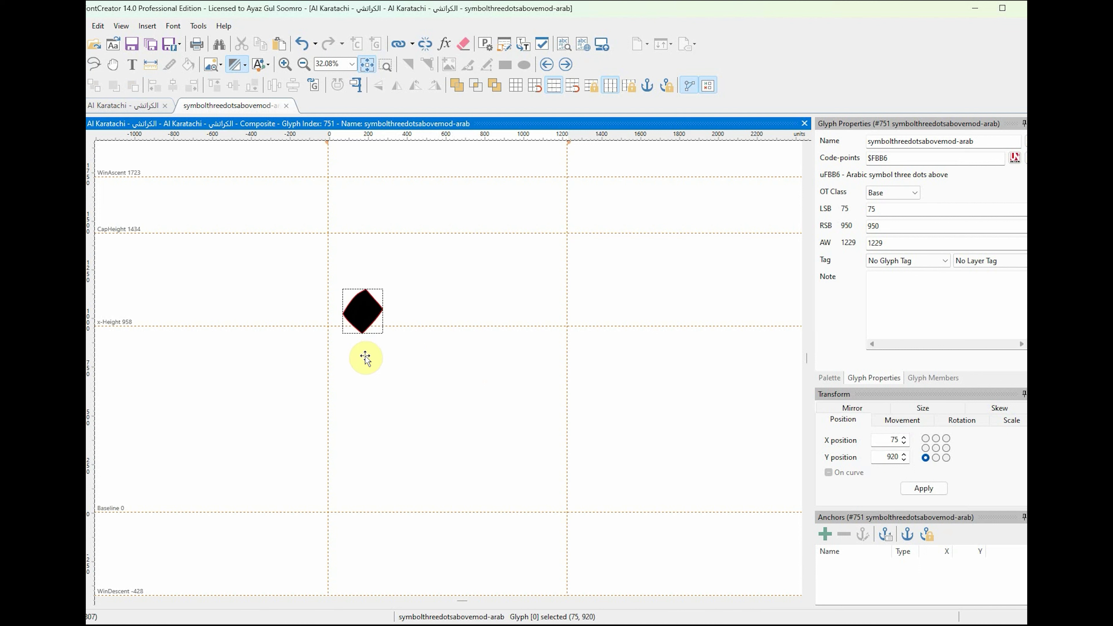
pyautogui.click(375, 338)
# Step: Insert the two-dots-above symbol beneath the raised dot in the three-dots-above glyph
pyautogui.click(319, 92)
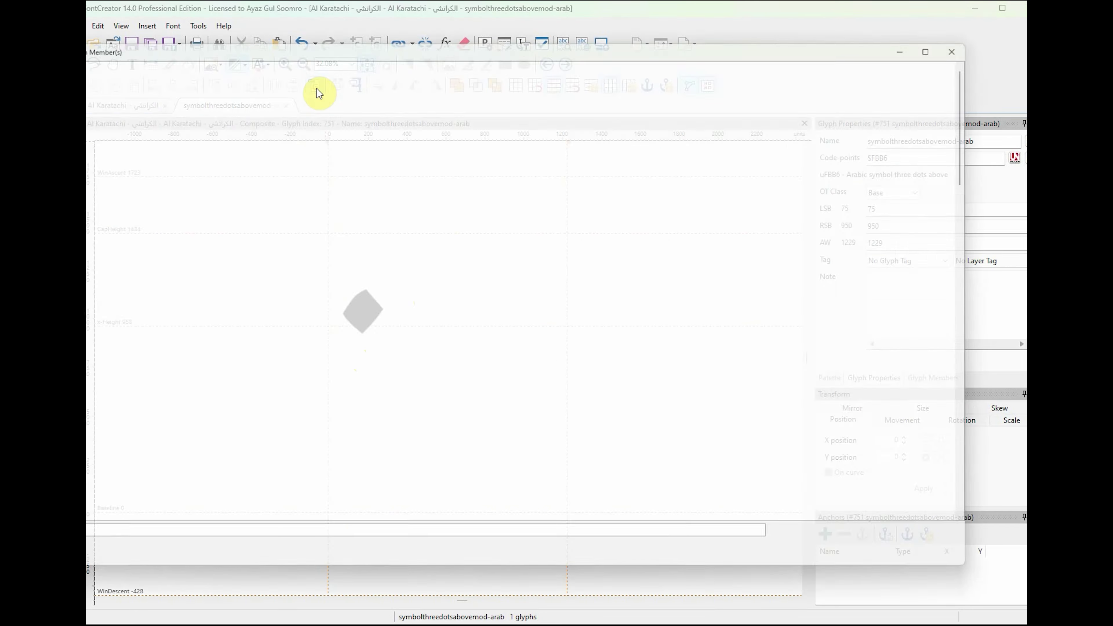
pyautogui.moveTo(992, 165); pyautogui.dragTo(984, 313)
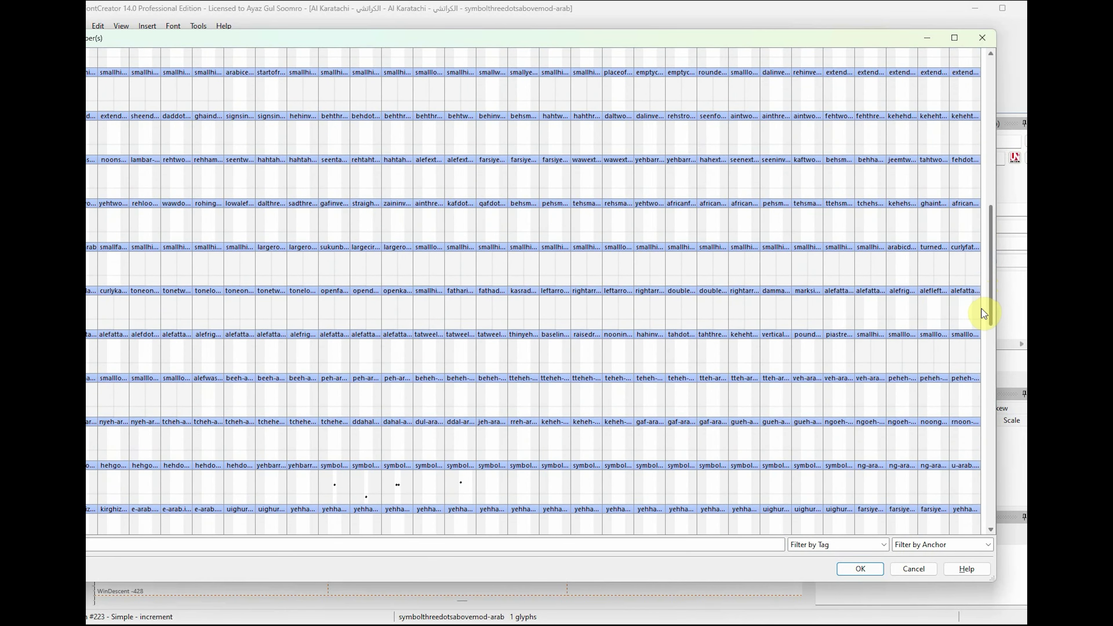
pyautogui.doubleClick(400, 492)
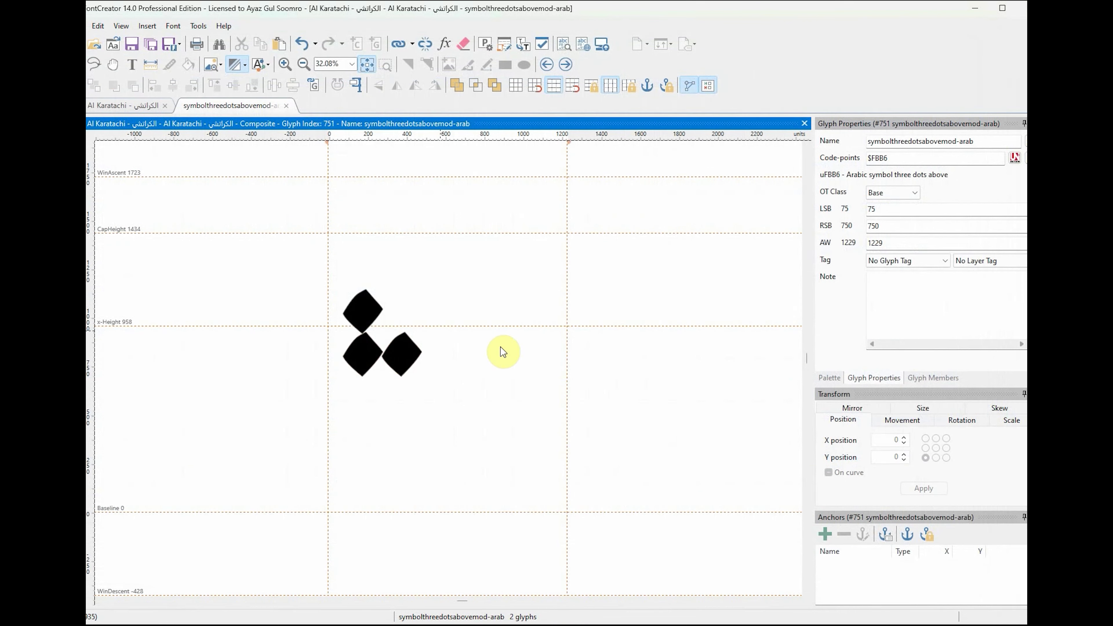
# Step: Center the single dot above the pair at X position 185 and Y position 870
pyautogui.click(368, 309)
pyautogui.press('Right')
pyautogui.press('Right')
pyautogui.press('Right')
pyautogui.press('Right')
pyautogui.press('Right')
pyautogui.press('Right')
pyautogui.press('Right')
pyautogui.press('Right')
pyautogui.press('Right')
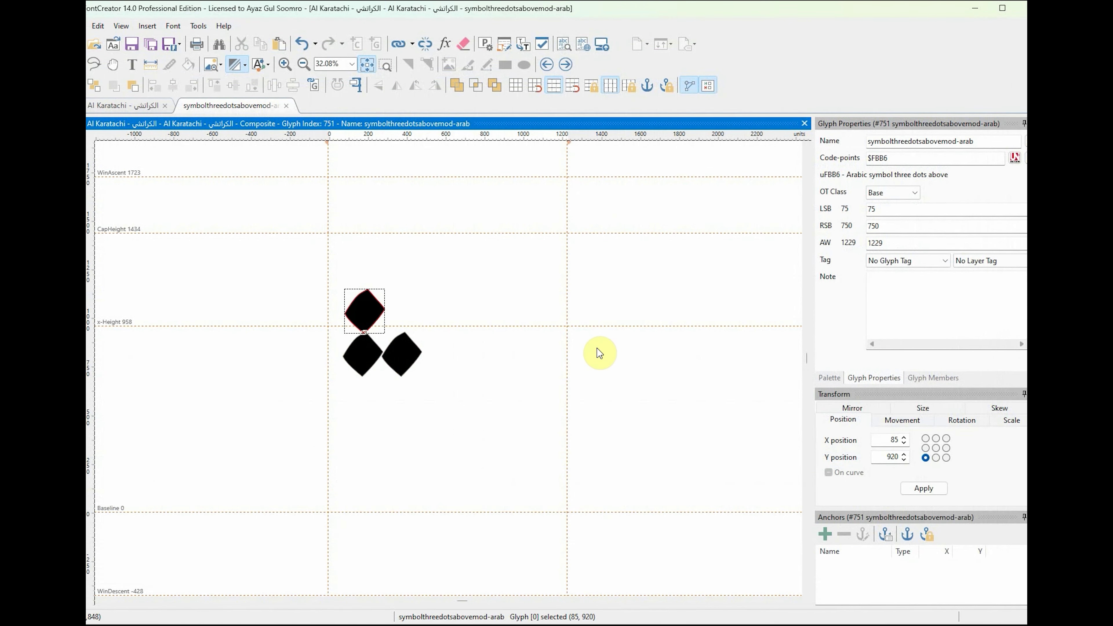
pyautogui.press('Down')
pyautogui.press('Down')
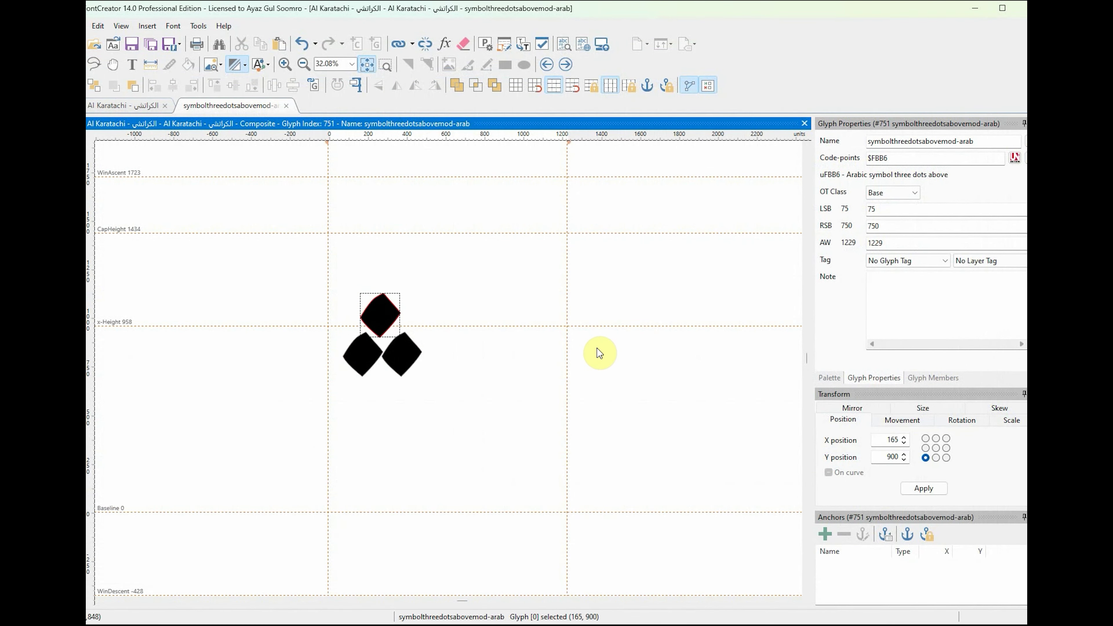
pyautogui.press('Down')
pyautogui.press('Right')
pyautogui.press('Right')
pyautogui.press('Down')
pyautogui.press('Down')
pyautogui.press('Left')
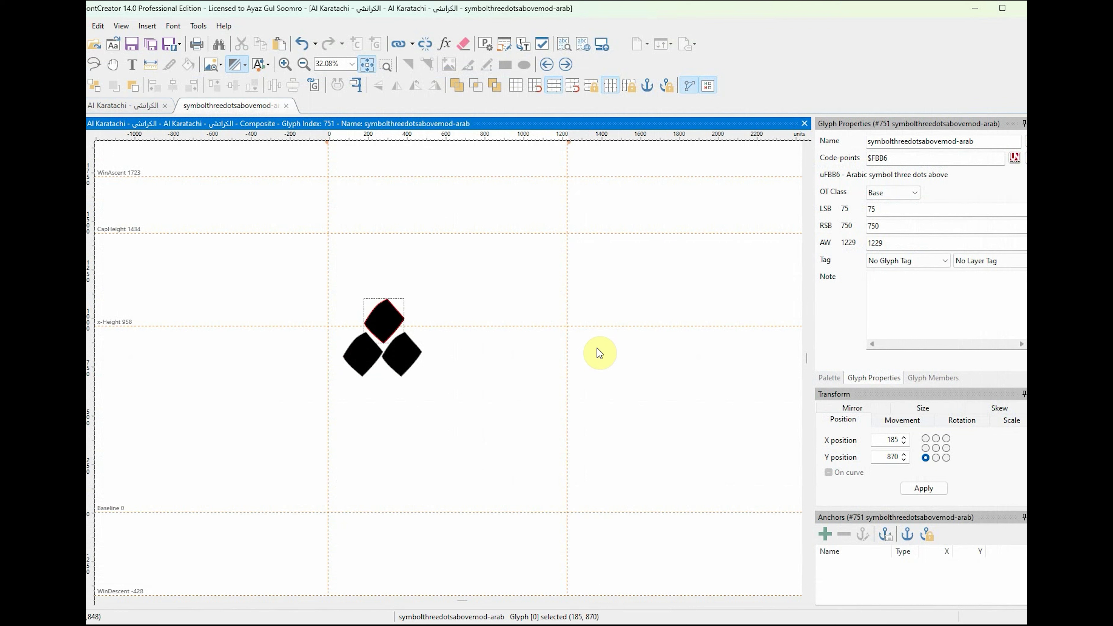
# Step: Set the right side bearing of the three-dots-above glyph to 75 and close the glyph
pyautogui.doubleClick(875, 226)
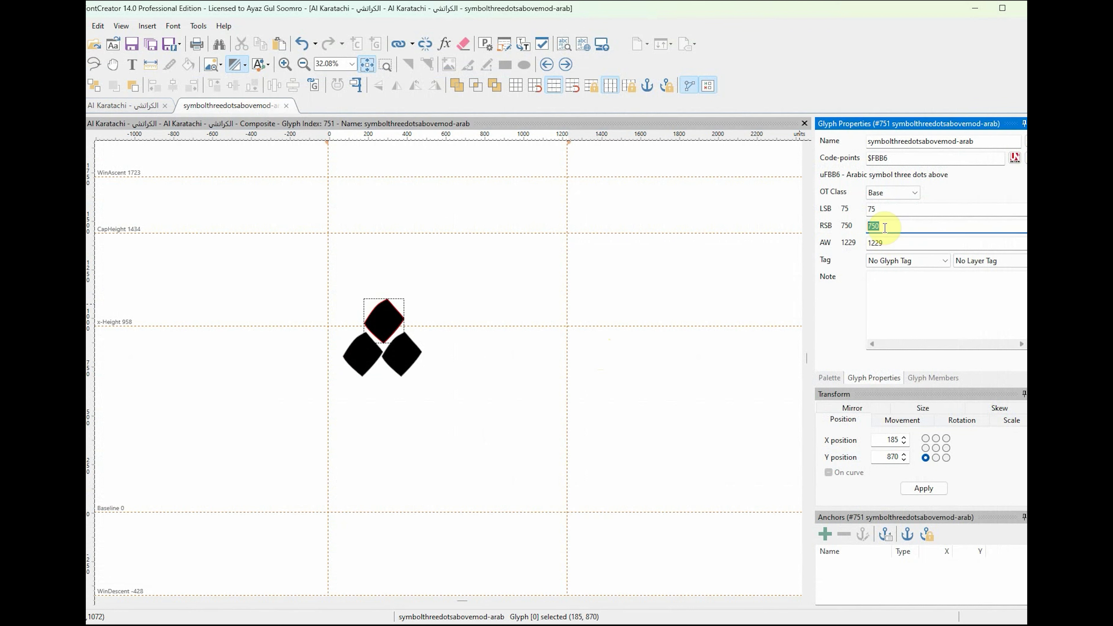
pyautogui.write('7')
pyautogui.press('Return')
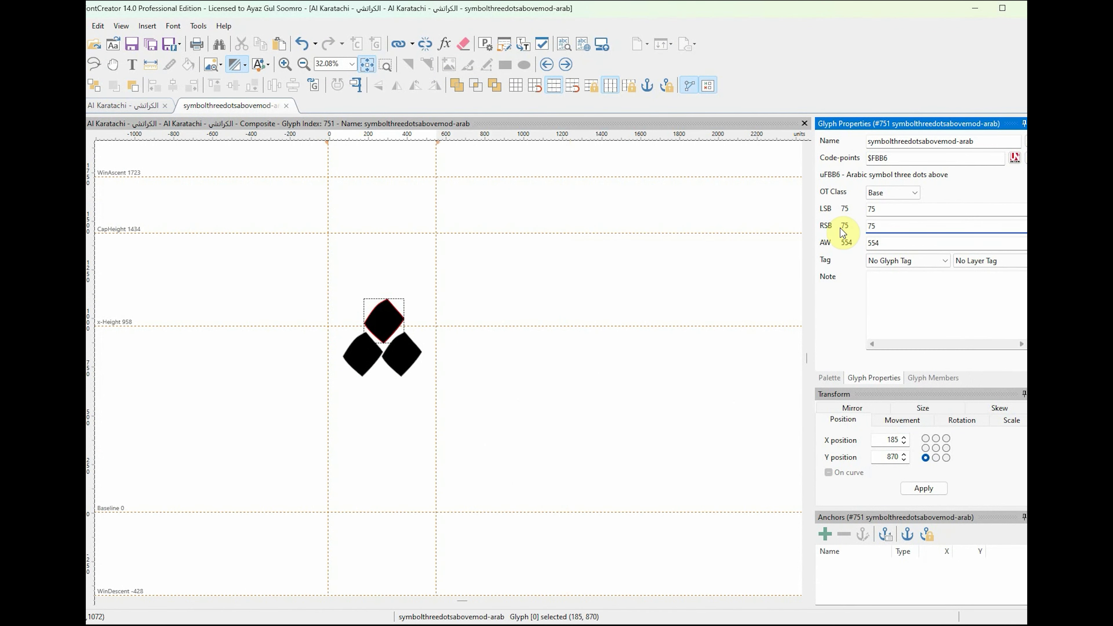
pyautogui.click(573, 299)
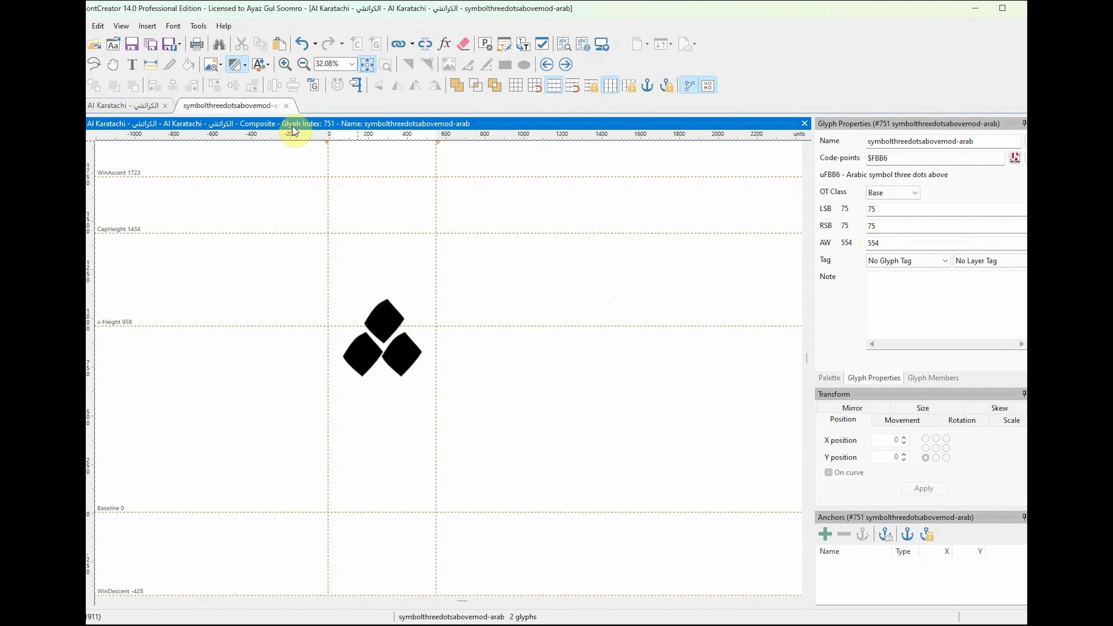
pyautogui.click(286, 106)
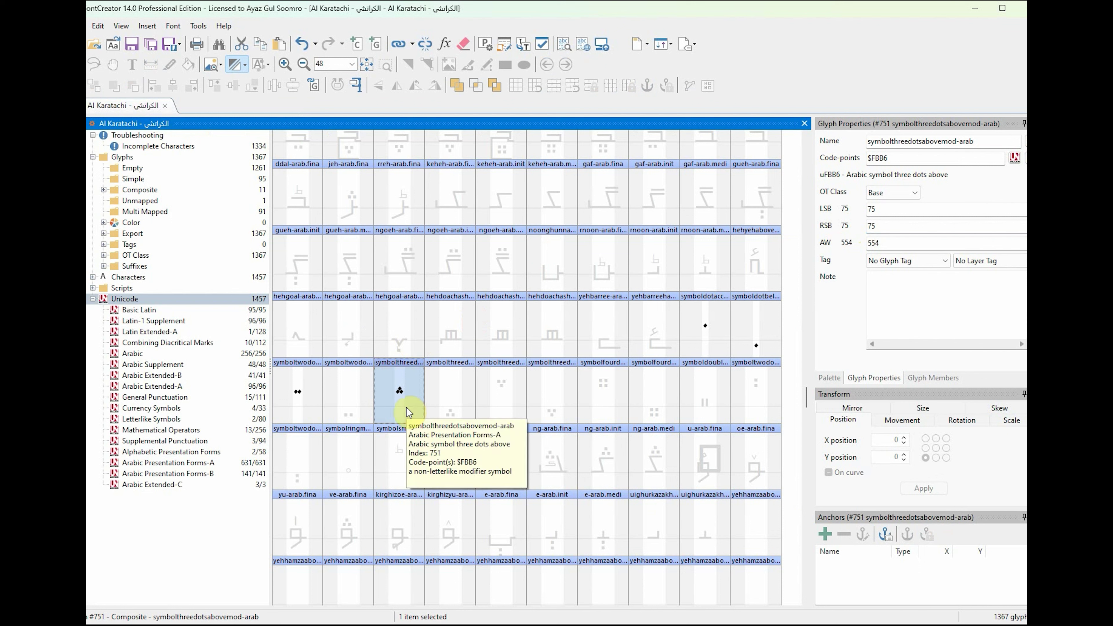
# Step: Insert the two-dots-above symbol as a component of the symboltwodotsbelowmod-arab glyph
pyautogui.click(351, 412)
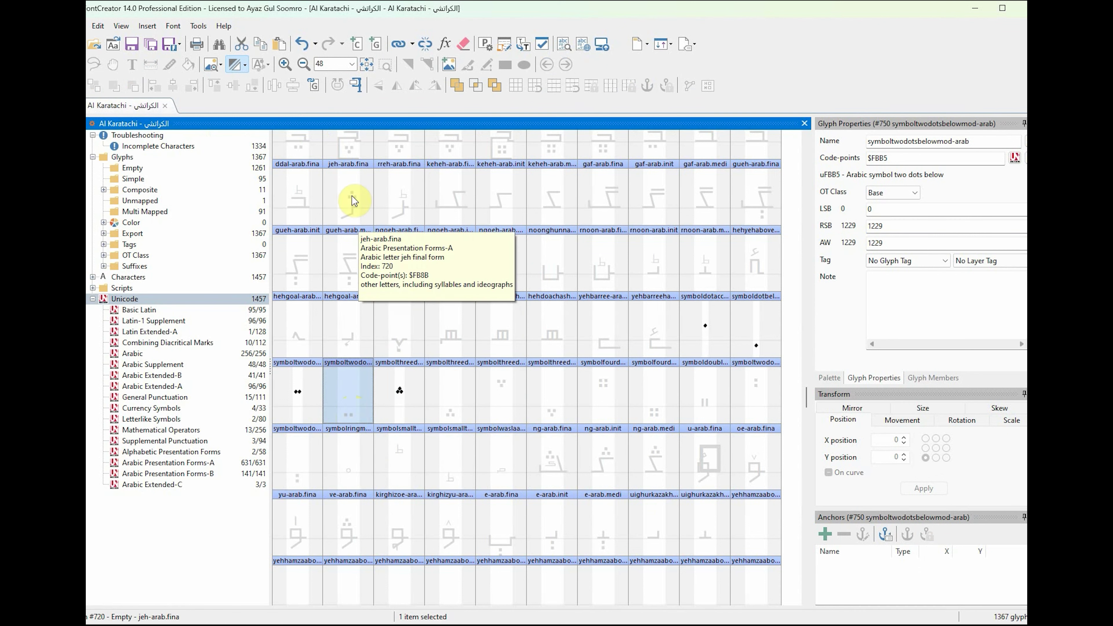
pyautogui.click(314, 86)
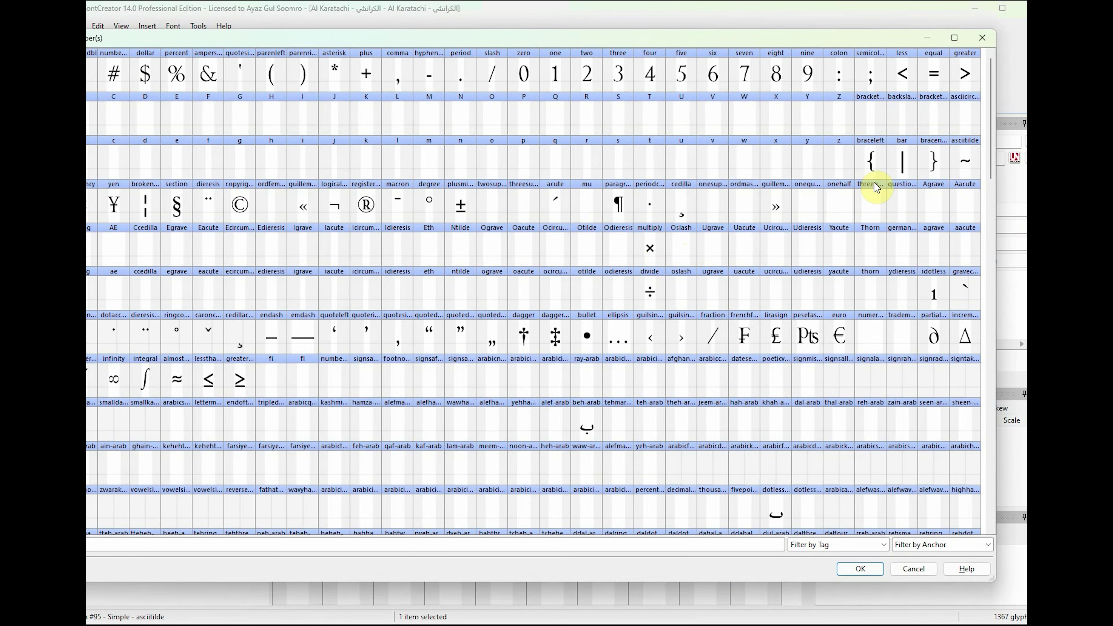
pyautogui.moveTo(991, 175); pyautogui.dragTo(991, 310)
pyautogui.doubleClick(400, 485)
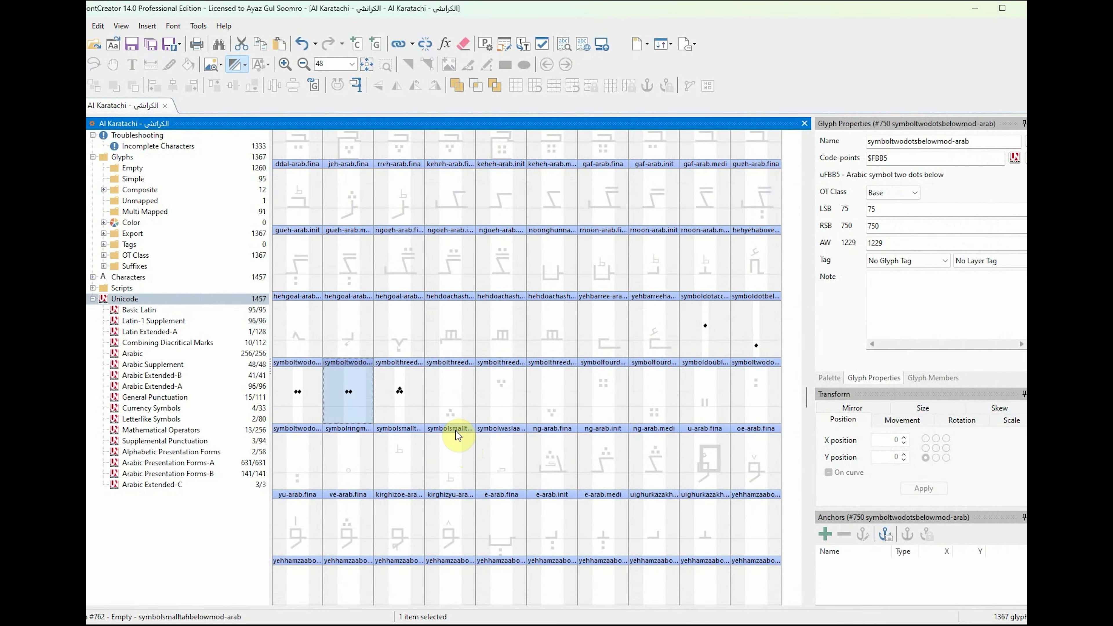
# Step: Open the two-dots-below glyph and move its dot pair to Y position -400, keeping X at 75
pyautogui.doubleClick(349, 399)
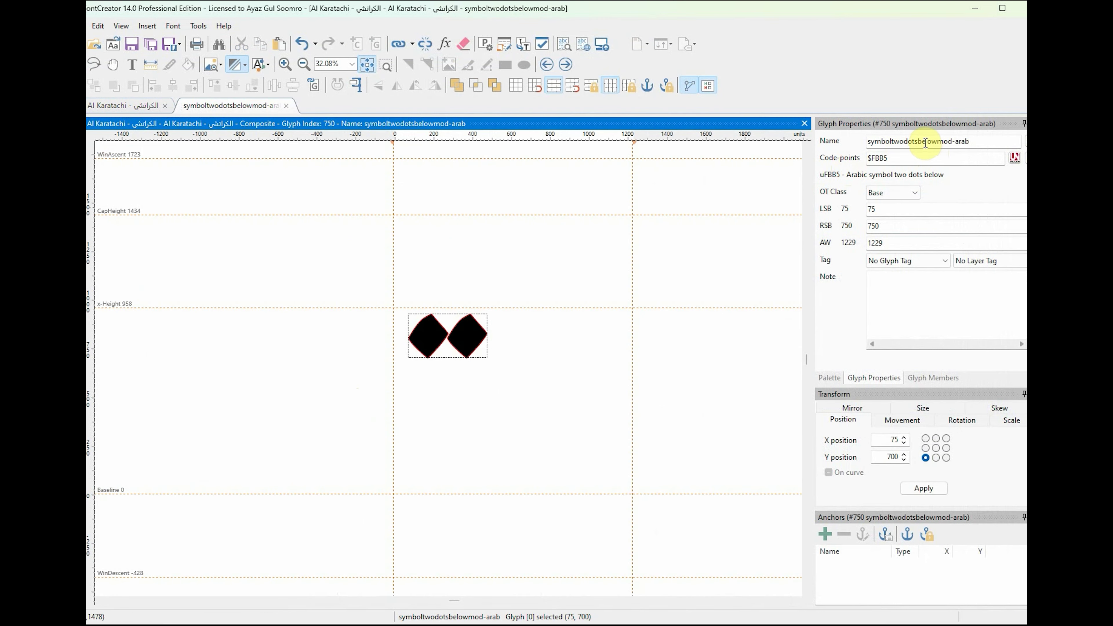
pyautogui.moveTo(923, 141); pyautogui.dragTo(939, 141)
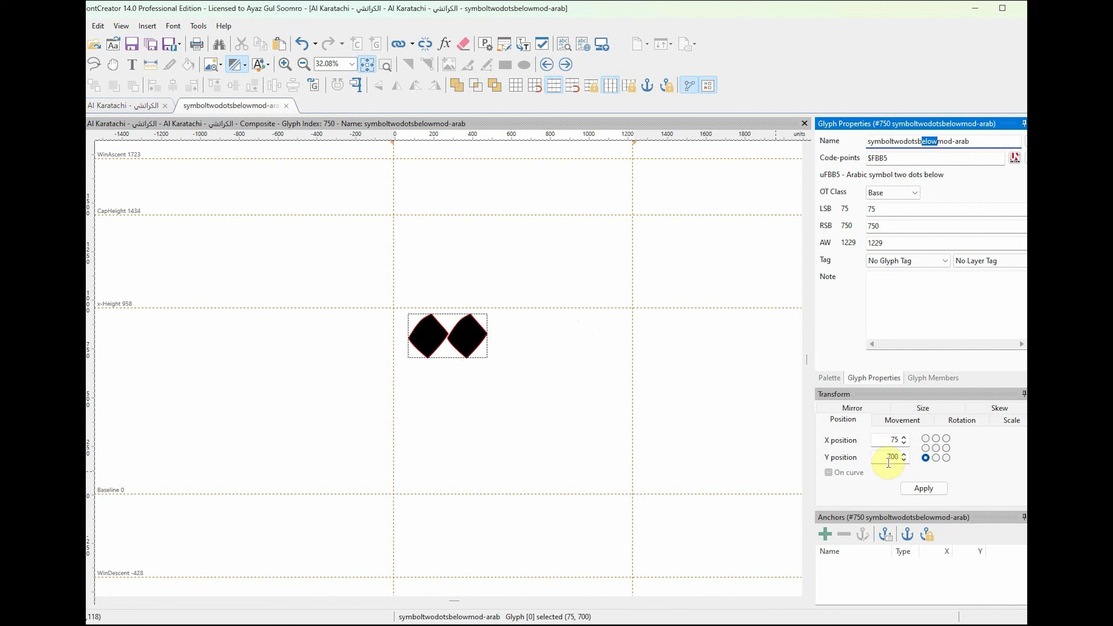
pyautogui.moveTo(887, 457); pyautogui.dragTo(936, 457)
pyautogui.write('-4')
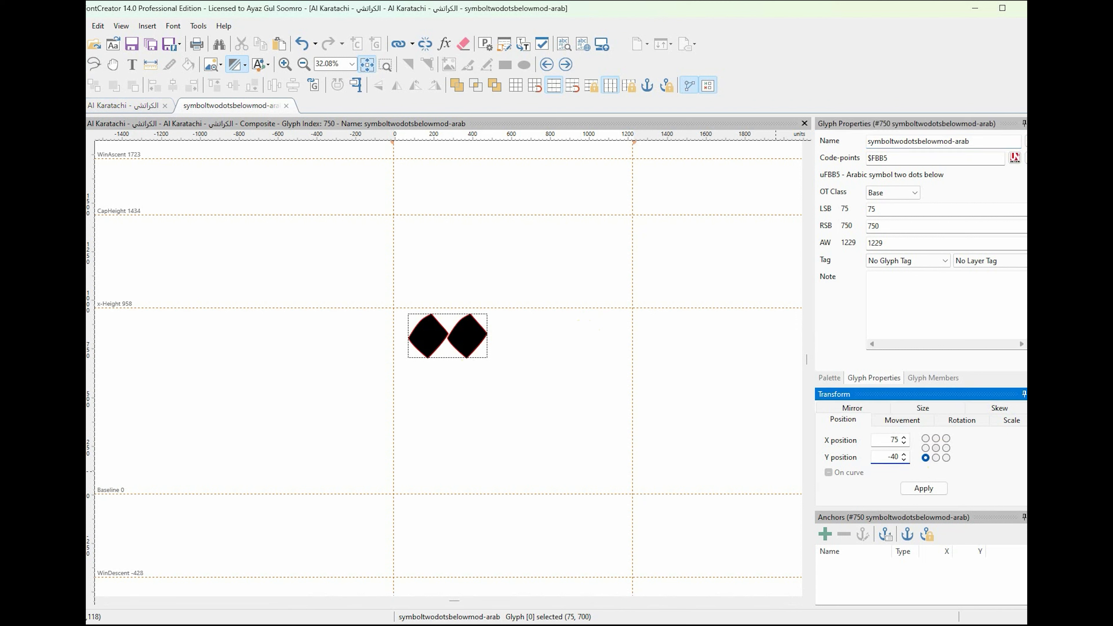
pyautogui.press('Return')
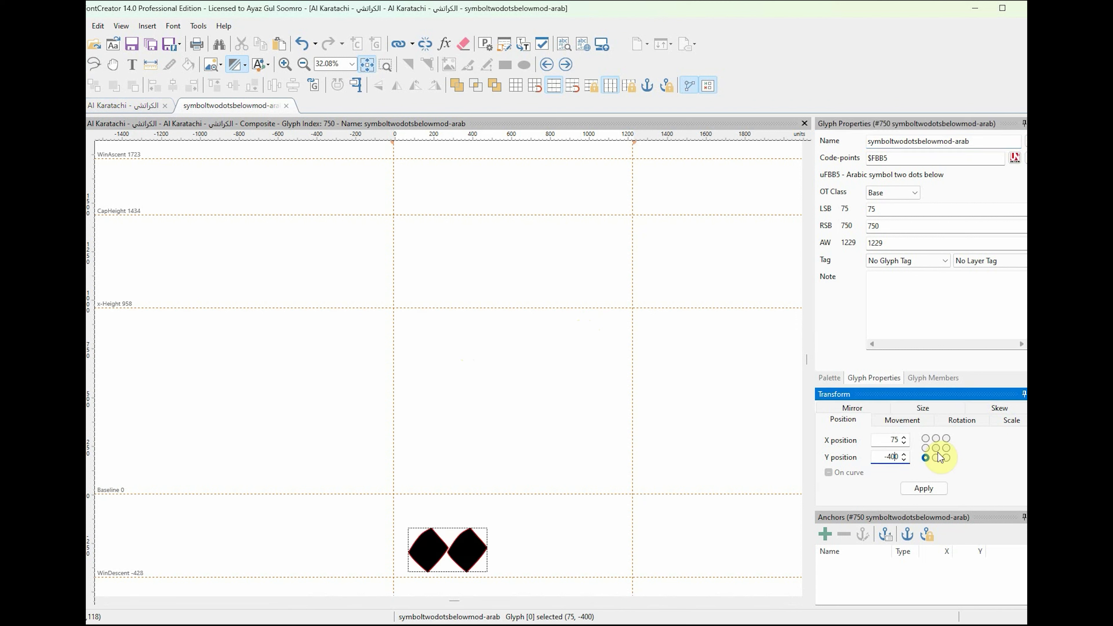
# Step: Set the right side bearing of the two-dots-below glyph to 75 and close the glyph
pyautogui.doubleClick(872, 225)
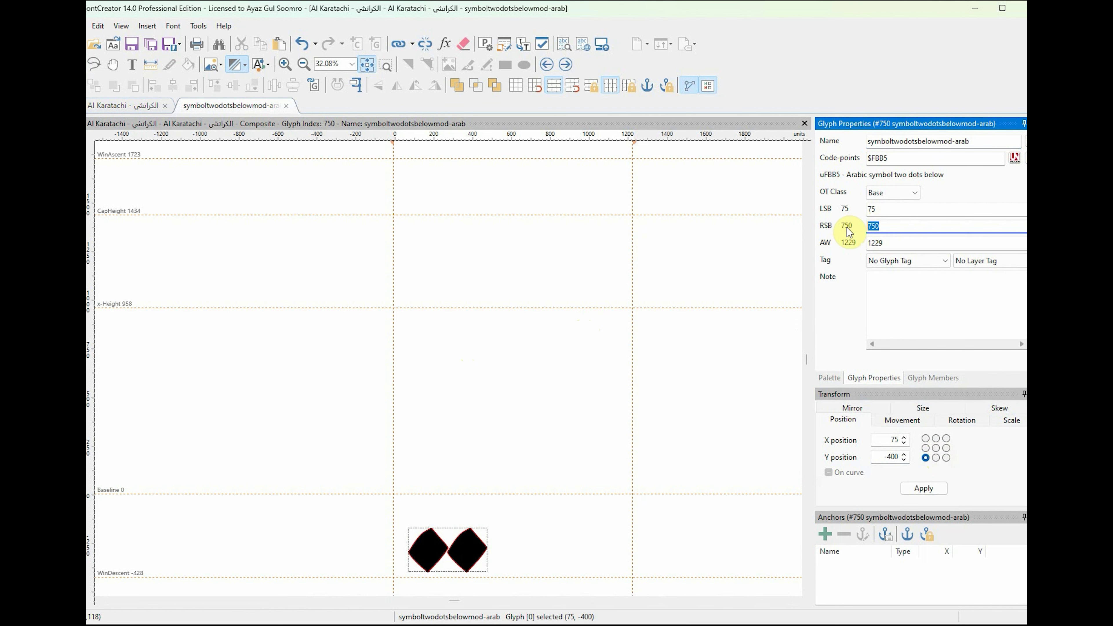
pyautogui.write('75')
pyautogui.press('Return')
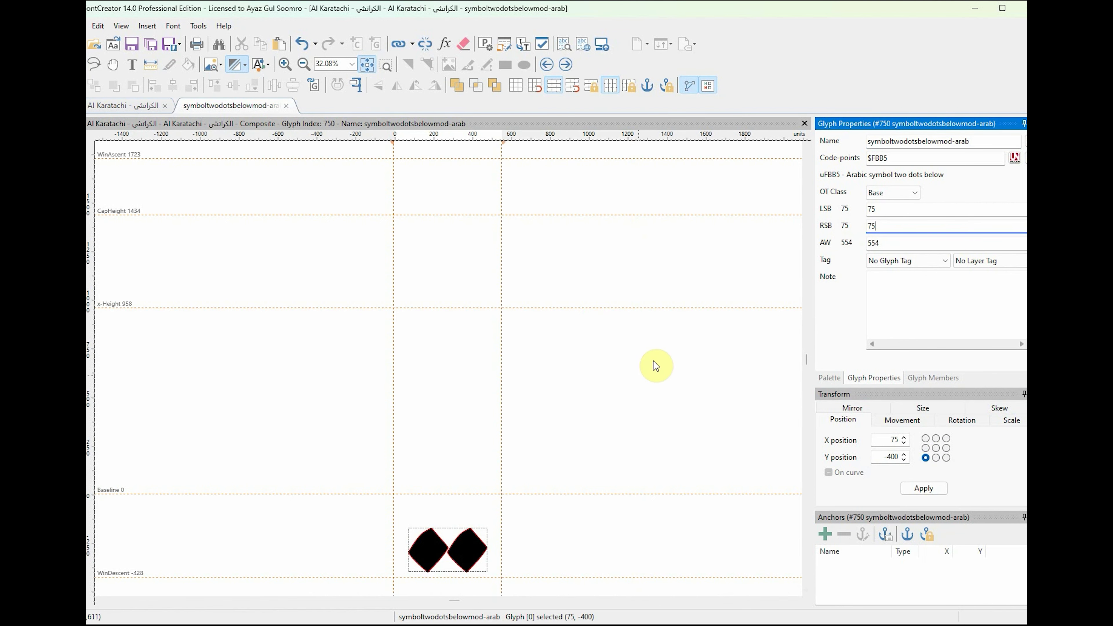
pyautogui.click(627, 398)
pyautogui.click(286, 106)
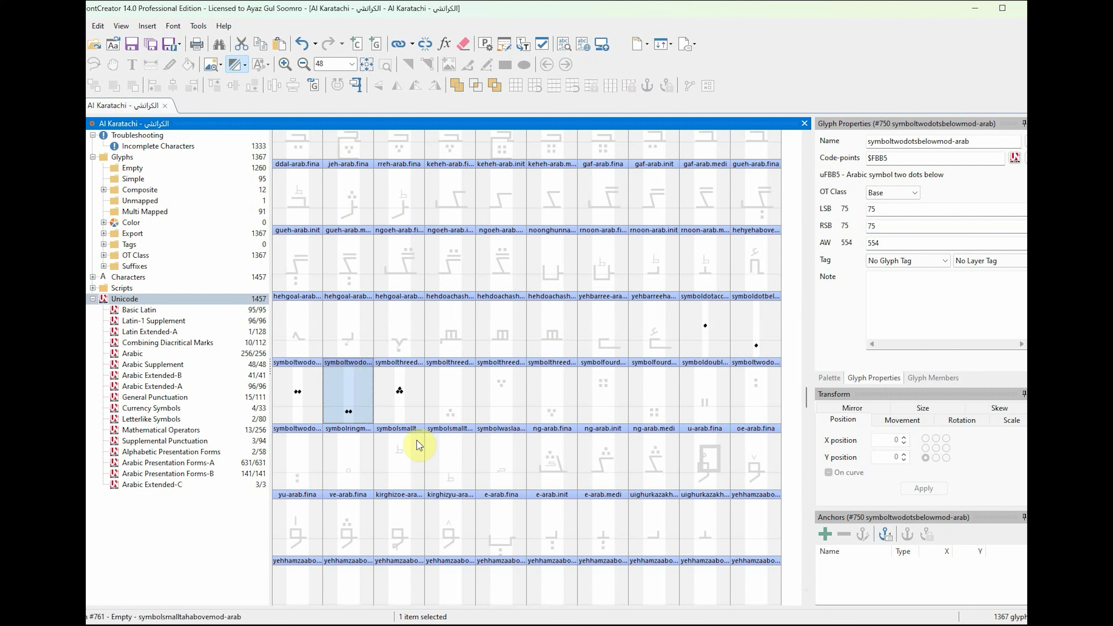
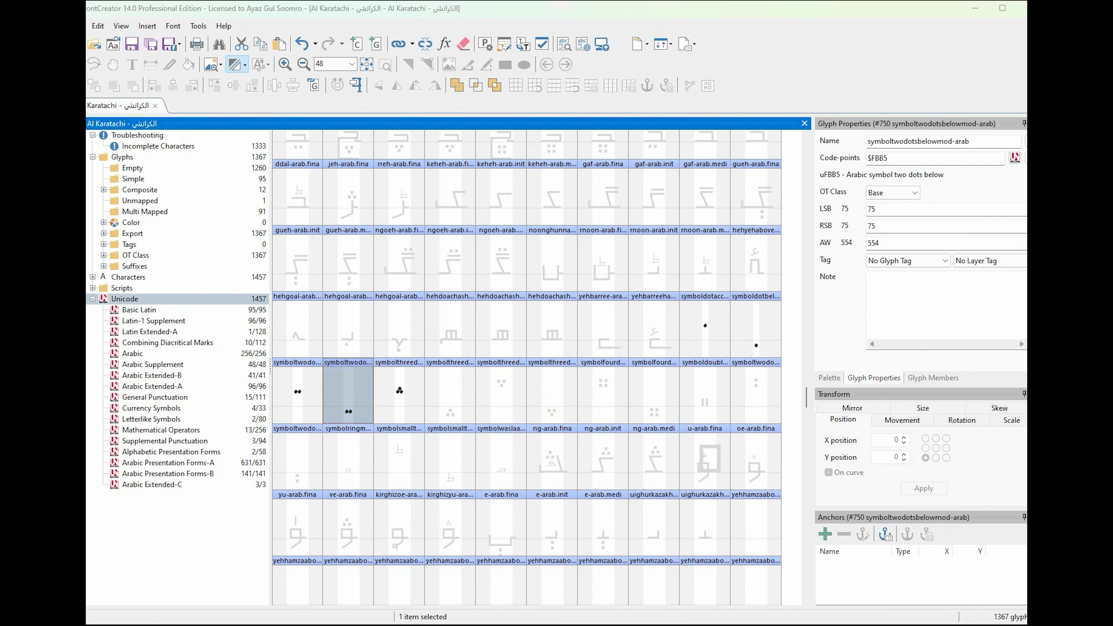
# Step: Open the empty symbolthreedotsbelowmod-arab glyph for editing
pyautogui.click(455, 412)
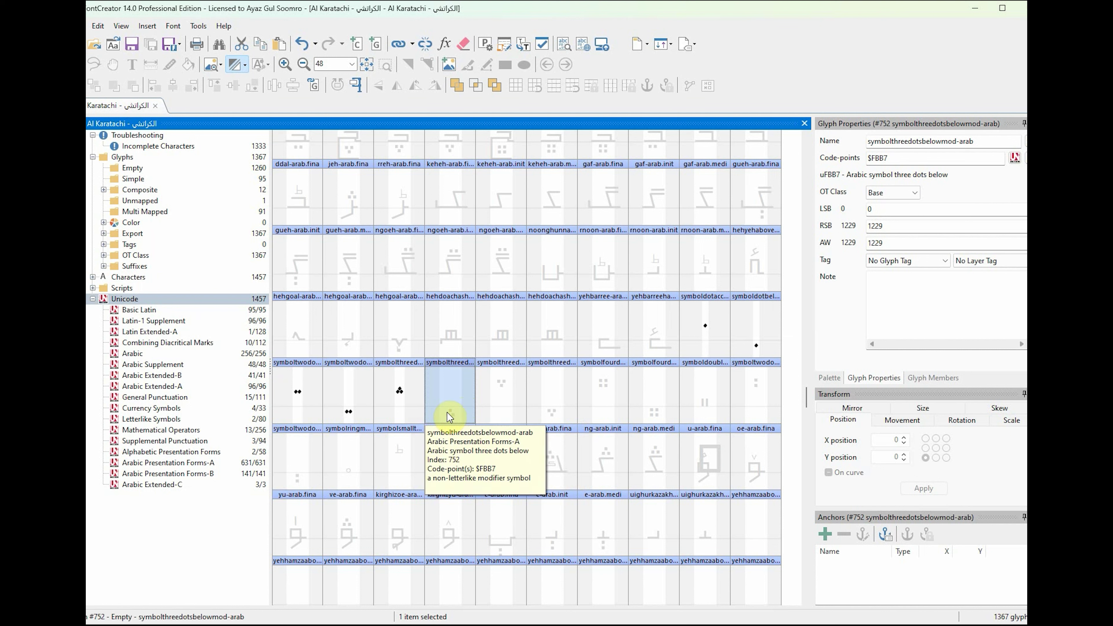
pyautogui.doubleClick(452, 402)
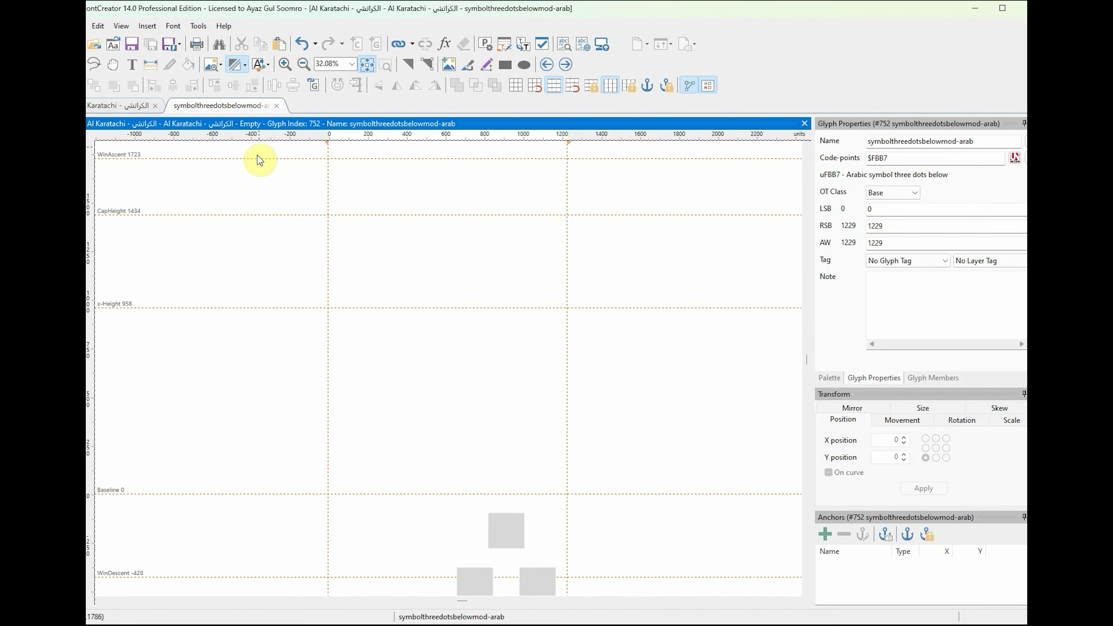
# Step: Try inserting the three-dots-above symbol as a component of the three-dots-below glyph
pyautogui.click(314, 87)
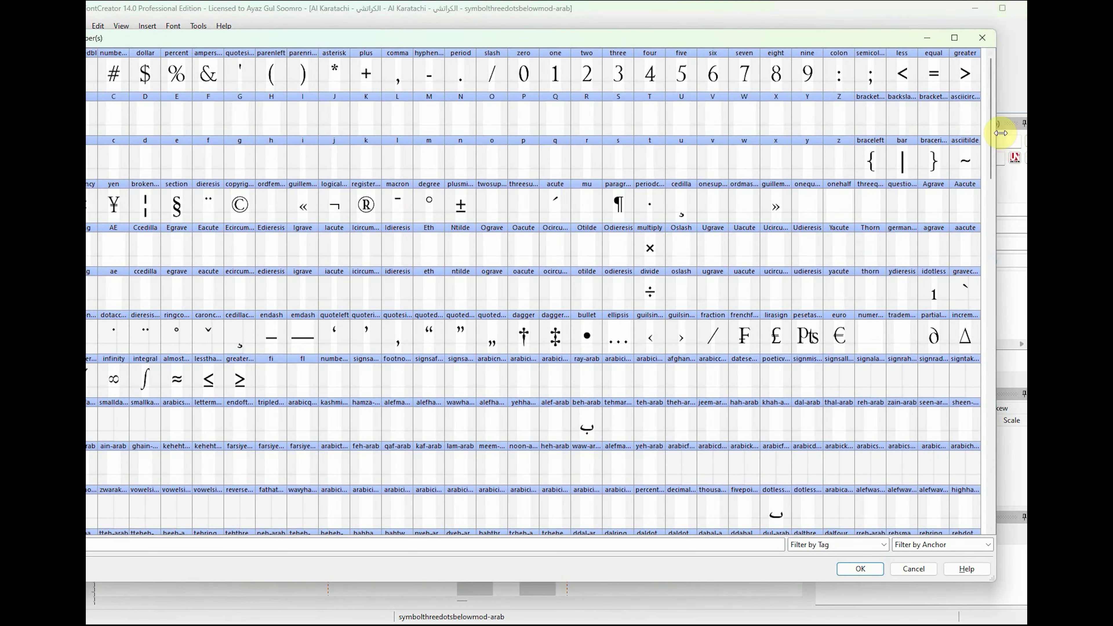
pyautogui.moveTo(1000, 134); pyautogui.dragTo(989, 329)
pyautogui.click(464, 308)
pyautogui.doubleClick(463, 305)
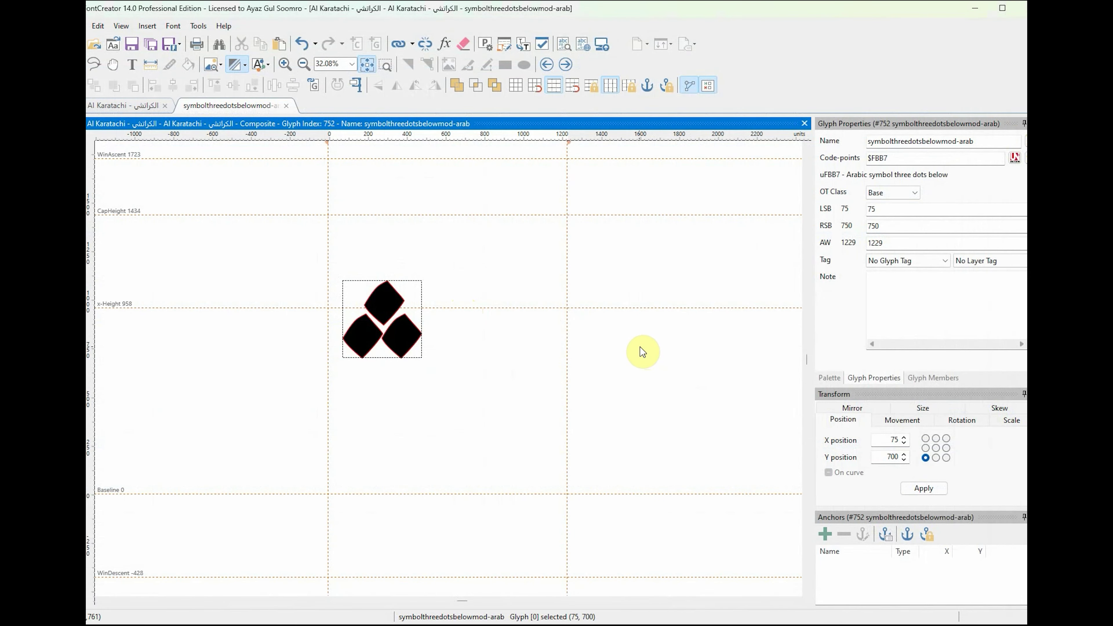
# Step: Move the inserted three-dot component to Y position -400, keeping X at 75
pyautogui.doubleClick(881, 459)
pyautogui.write('-40')
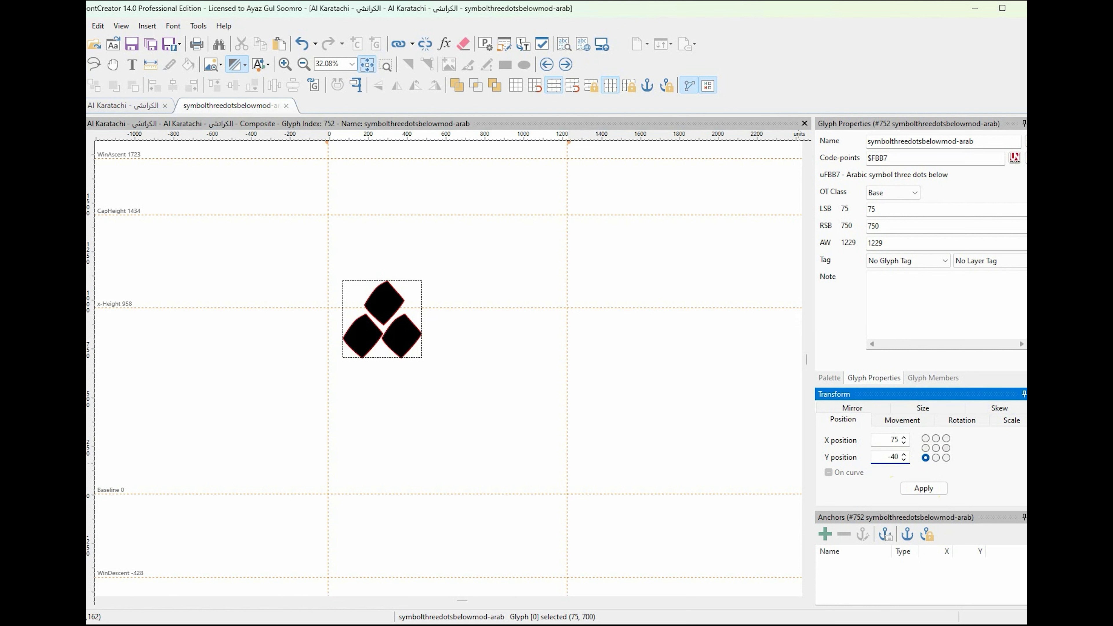
pyautogui.press('Return')
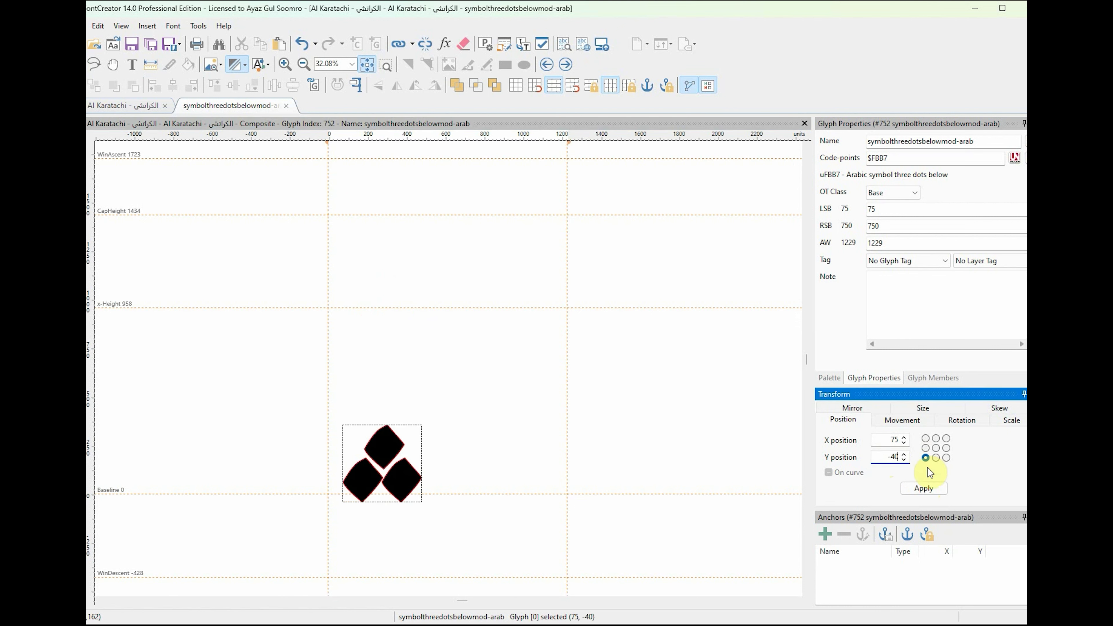
pyautogui.write('0')
pyautogui.press('Return')
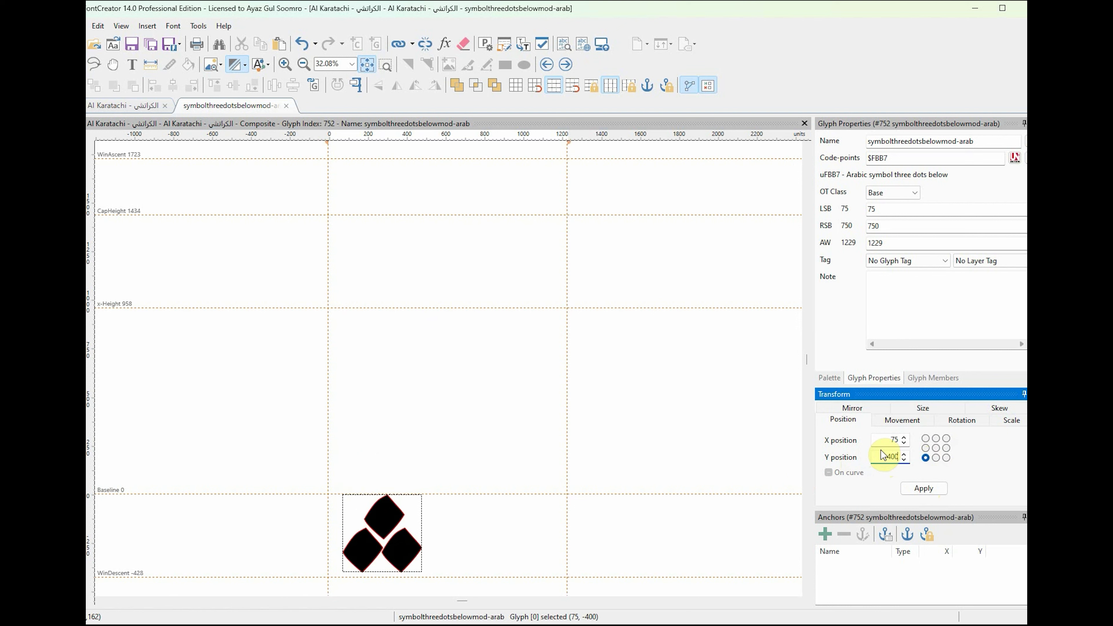
# Step: Delete the three-dot component from the three-dots-below glyph
pyautogui.click(495, 397)
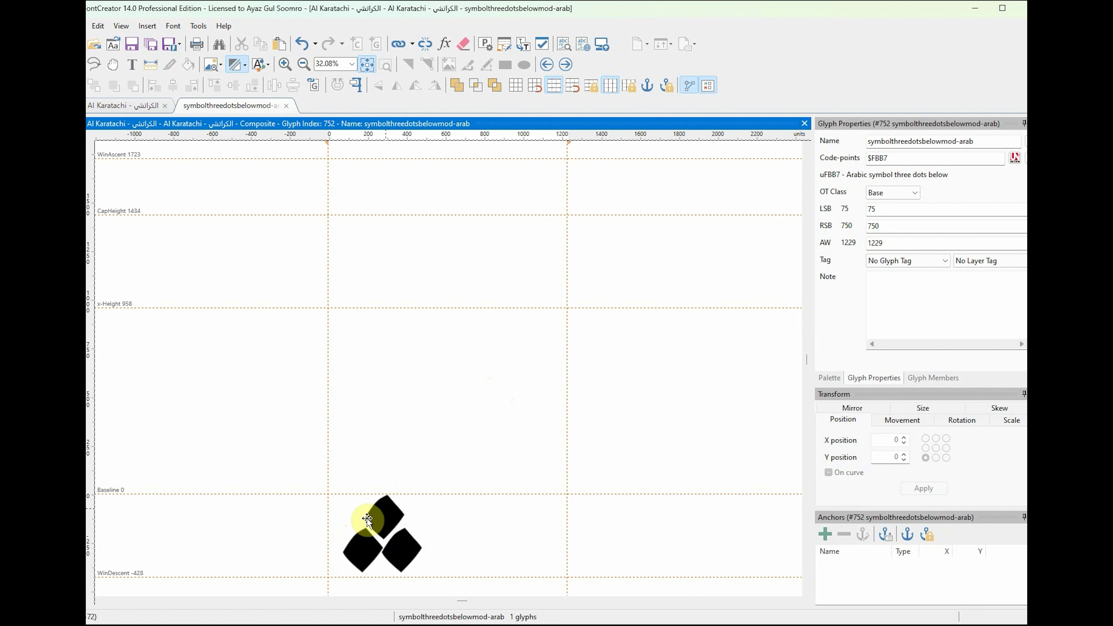
pyautogui.click(405, 556)
pyautogui.press('Delete')
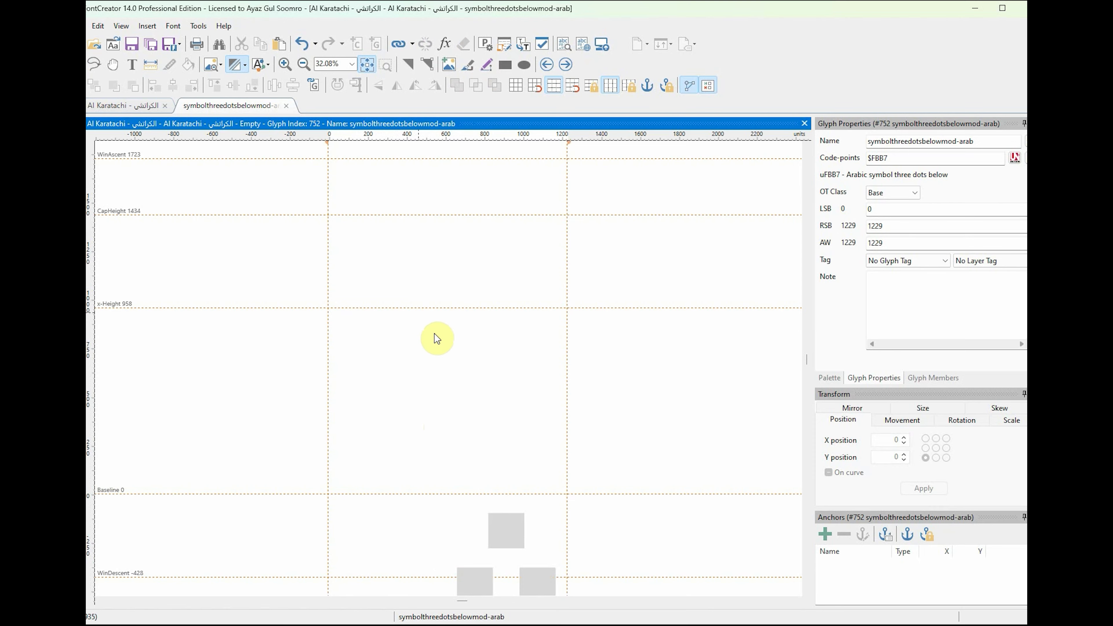
# Step: Insert the single-dot-below symbol, symboldotbelowmod-arab, as a component of the three-dots-below glyph
pyautogui.click(314, 85)
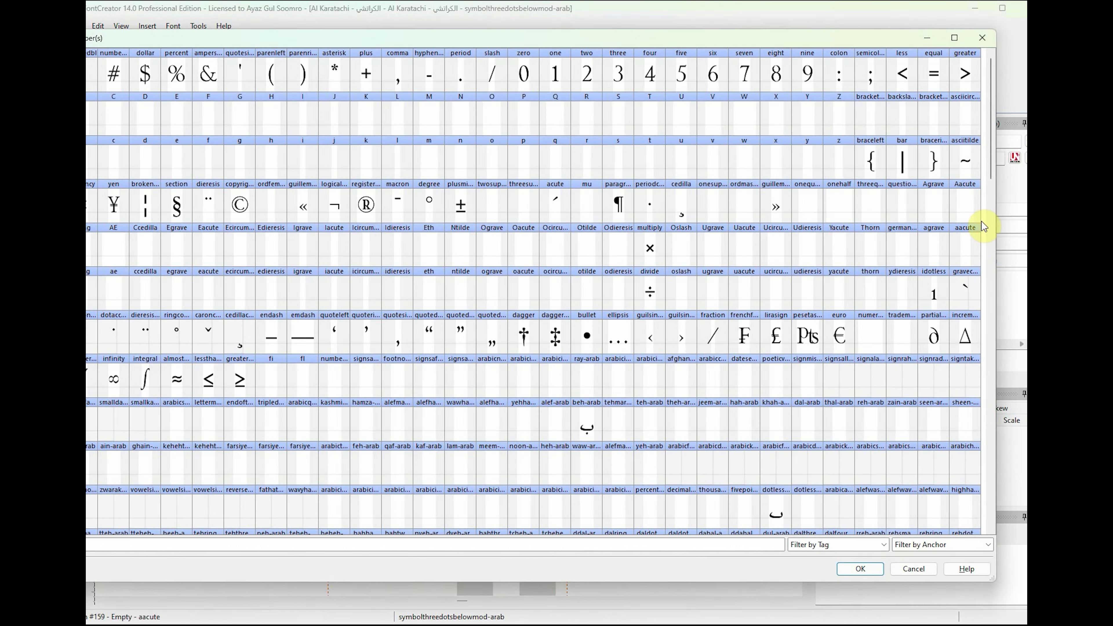
pyautogui.scroll(-5, 992, 158)
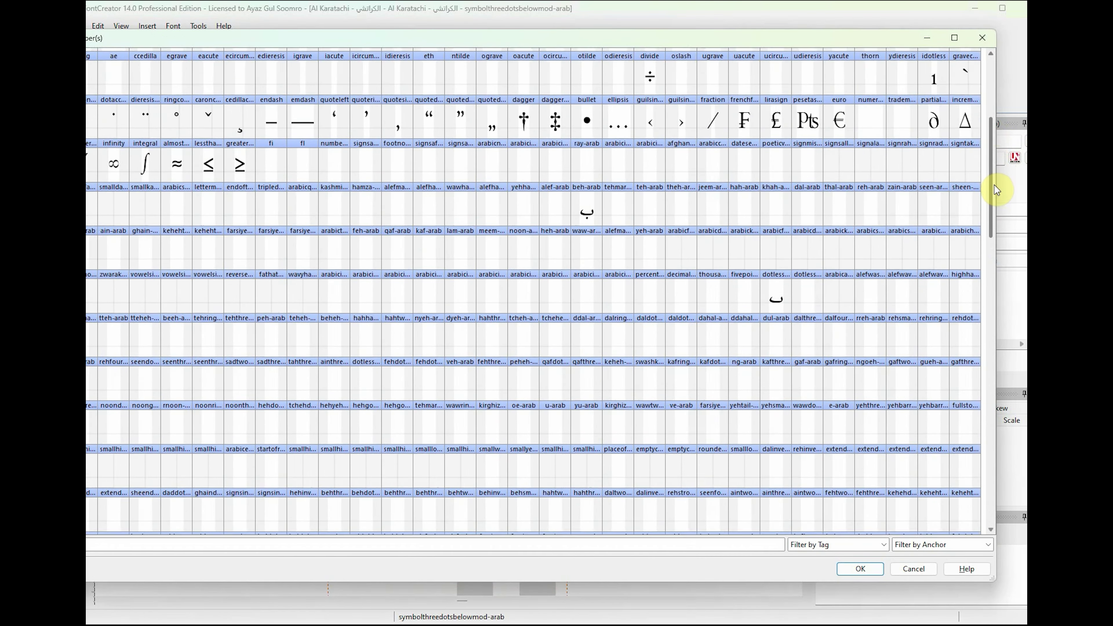
pyautogui.moveTo(994, 186); pyautogui.dragTo(1010, 291)
pyautogui.click(366, 437)
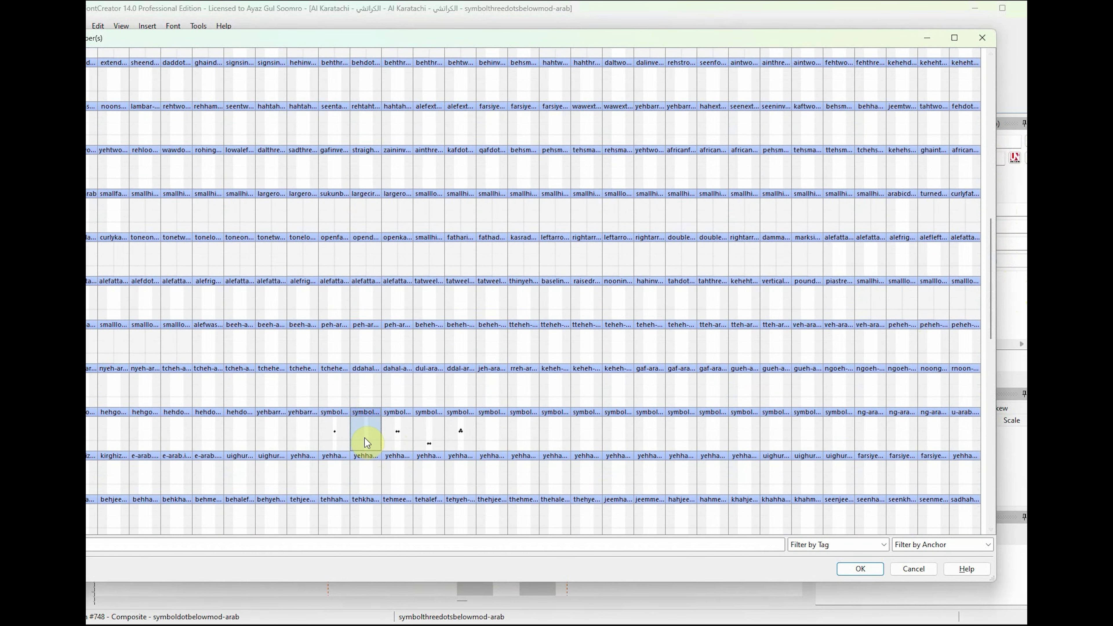
pyautogui.click(861, 569)
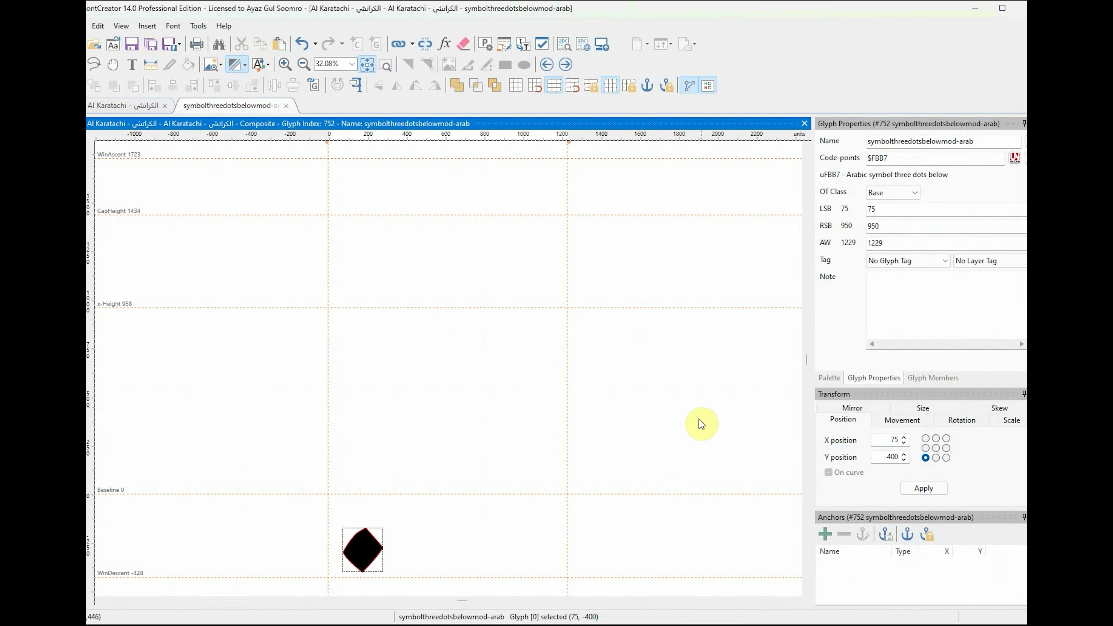
pyautogui.scroll(-2, 731, 434)
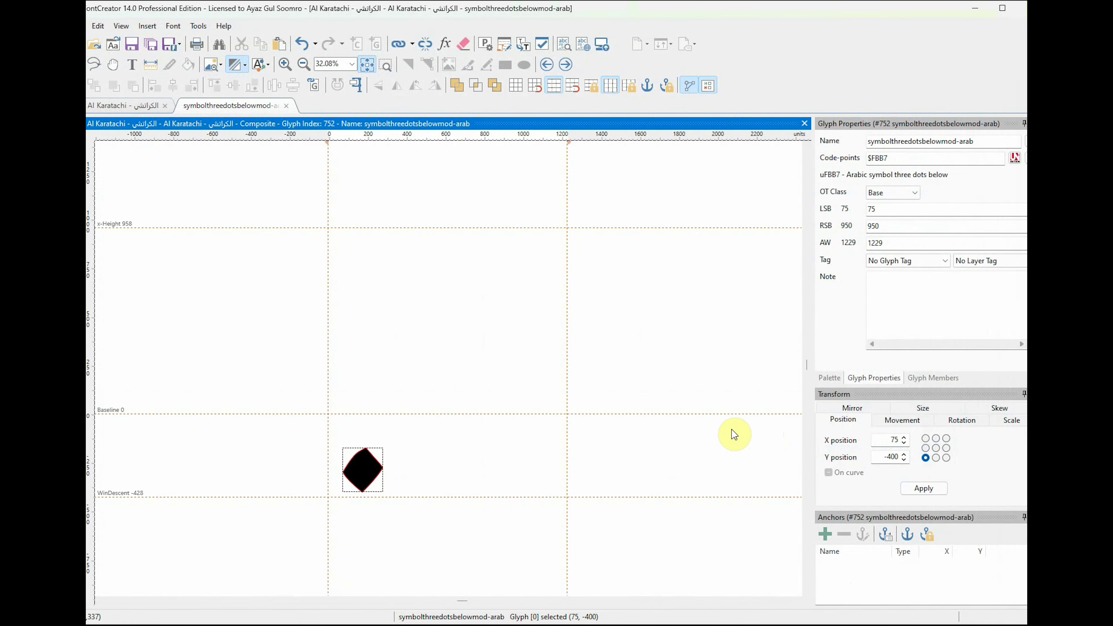
pyautogui.click(726, 452)
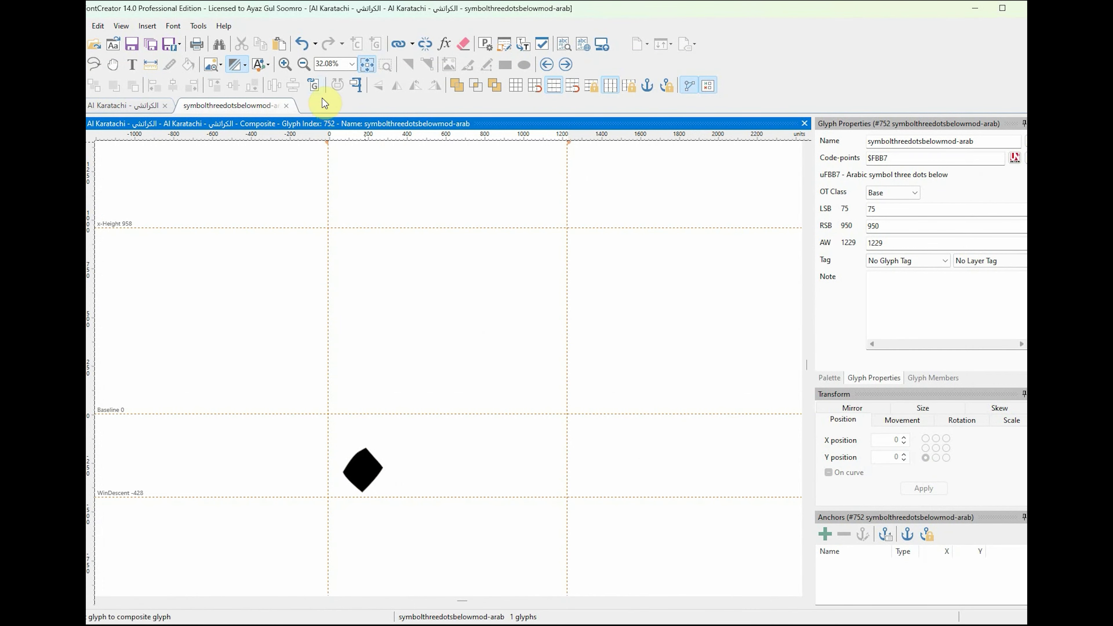
# Step: Add the two-dots-below symbol as a second component of the three-dots-below glyph
pyautogui.click(316, 89)
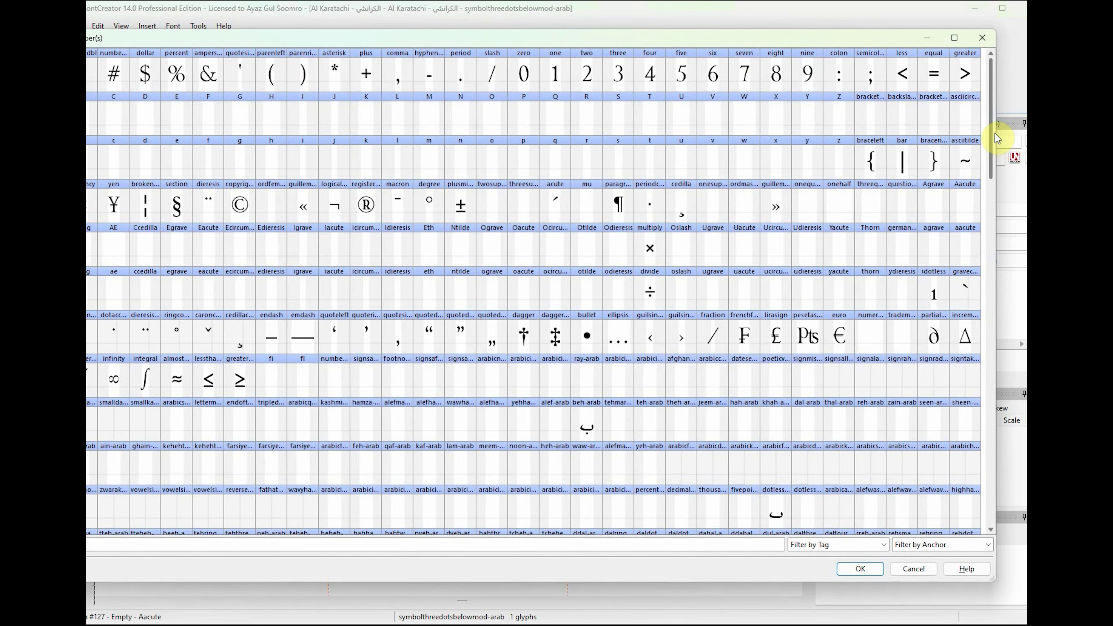
pyautogui.moveTo(994, 134); pyautogui.dragTo(1004, 312)
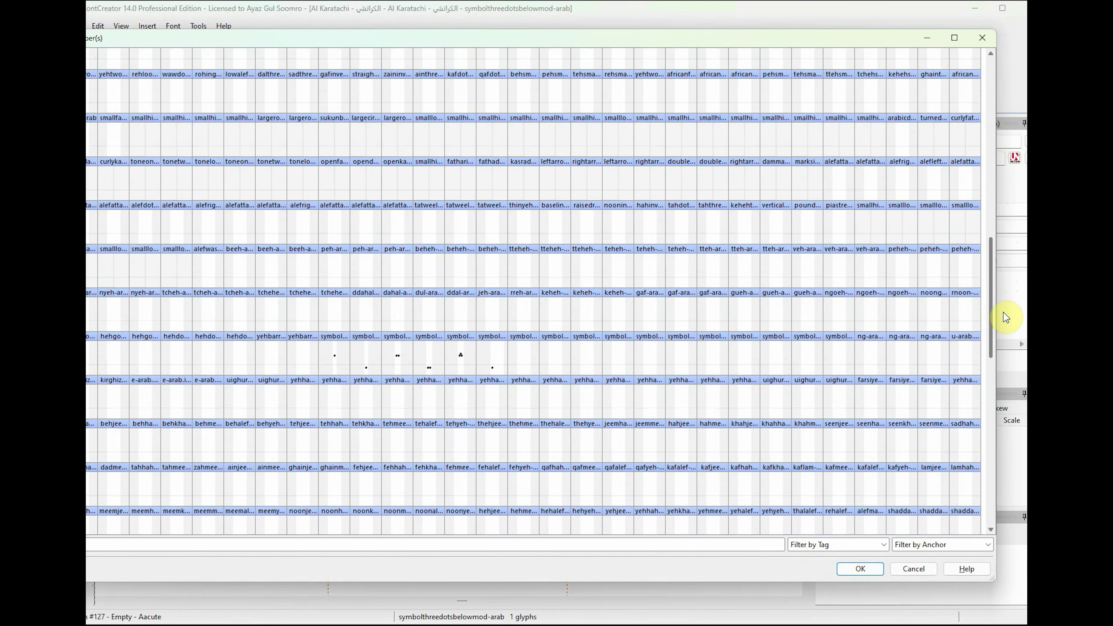
pyautogui.doubleClick(435, 368)
# Step: Nudge the dot pair to X position -35 and Y position -560, centered beneath the single dot
pyautogui.click(409, 481)
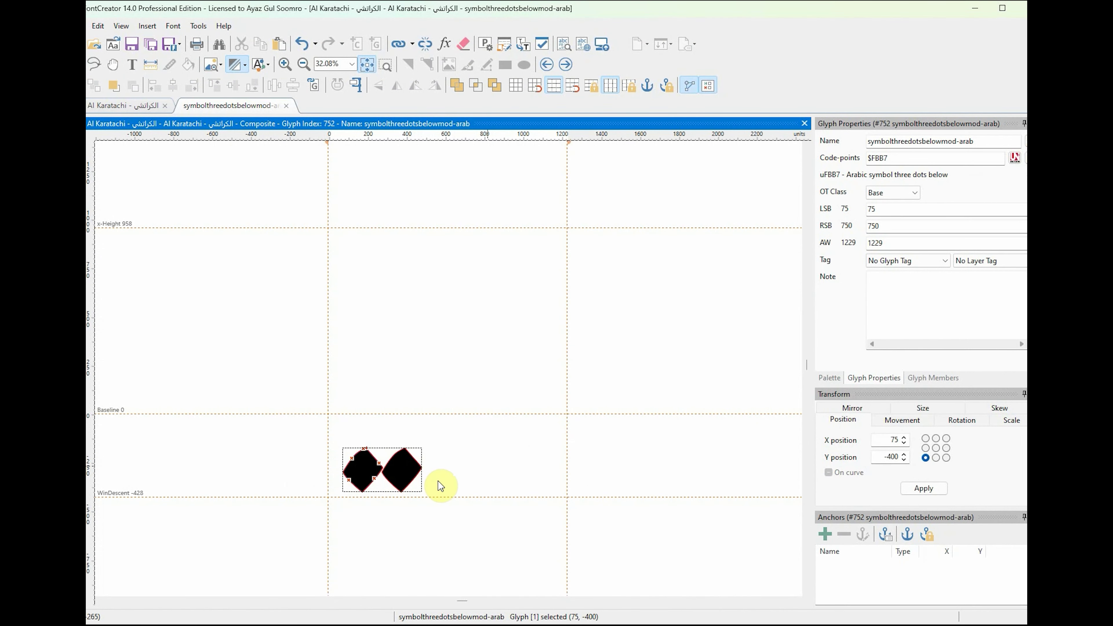
pyautogui.press('Down')
pyautogui.press('Down')
pyautogui.press('Down')
pyautogui.press('Down')
pyautogui.press('Down')
pyautogui.press('Down')
pyautogui.press('Down')
pyautogui.press('Down')
pyautogui.press('Down')
pyautogui.press('Down')
pyautogui.press('Down')
pyautogui.press('Down')
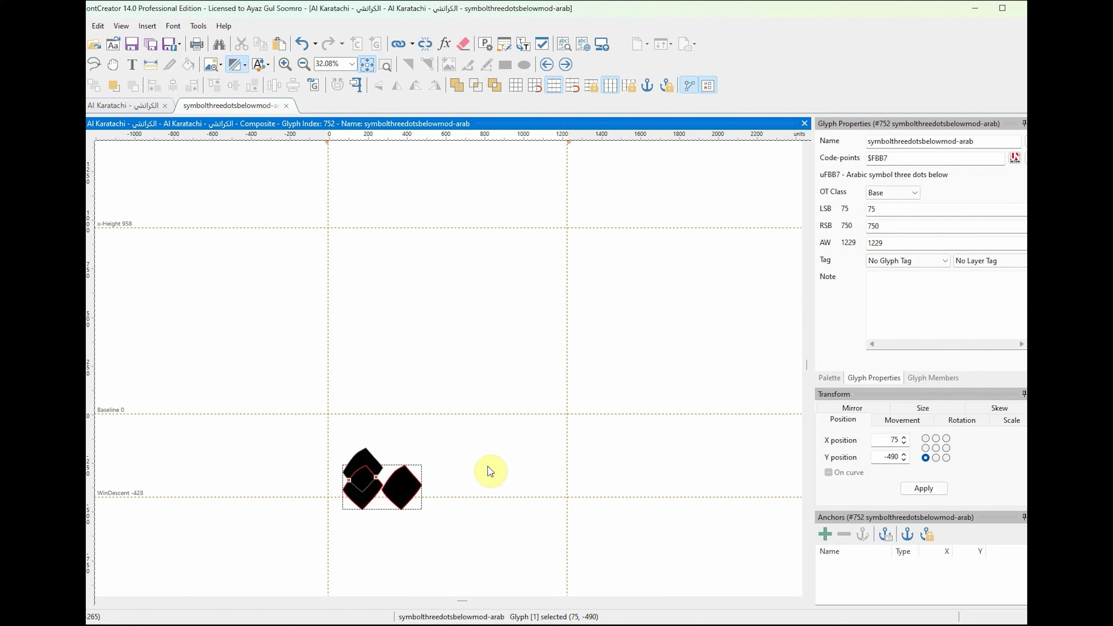
pyautogui.press('Down')
pyautogui.press('Down')
pyautogui.press('Down')
pyautogui.press('Down')
pyautogui.press('Left')
pyautogui.press('Left')
pyautogui.press('Left')
pyautogui.press('Left')
pyautogui.press('Left')
pyautogui.press('Left')
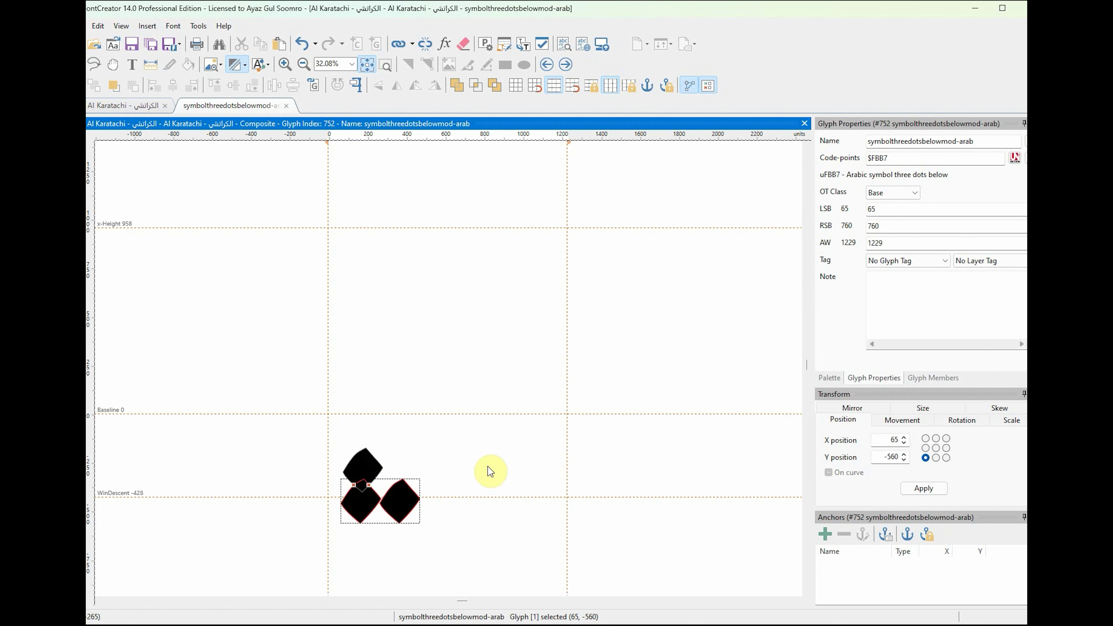
pyautogui.press('Left')
pyautogui.press('Left')
pyautogui.press('Left')
pyautogui.press('Left')
pyautogui.press('Left')
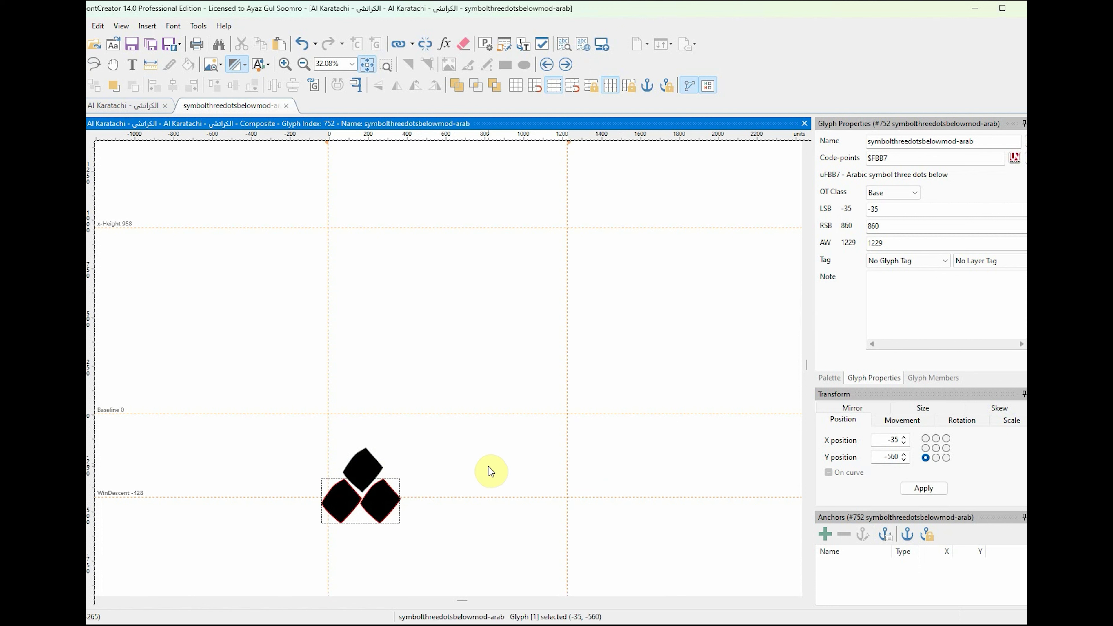
pyautogui.click(424, 482)
pyautogui.click(371, 468)
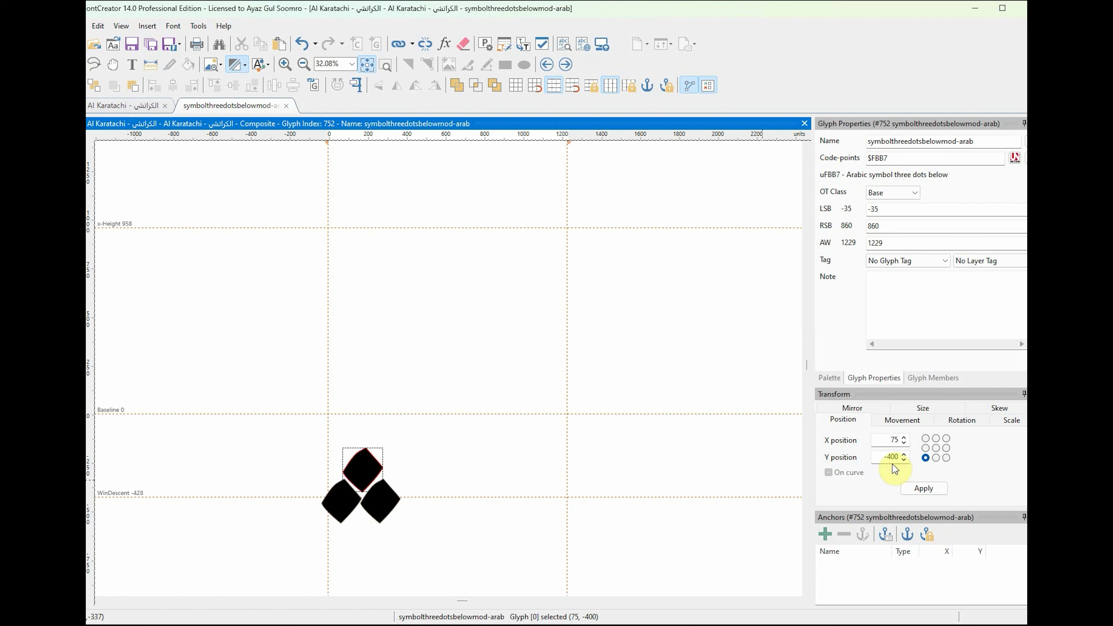
pyautogui.click(400, 505)
pyautogui.click(437, 473)
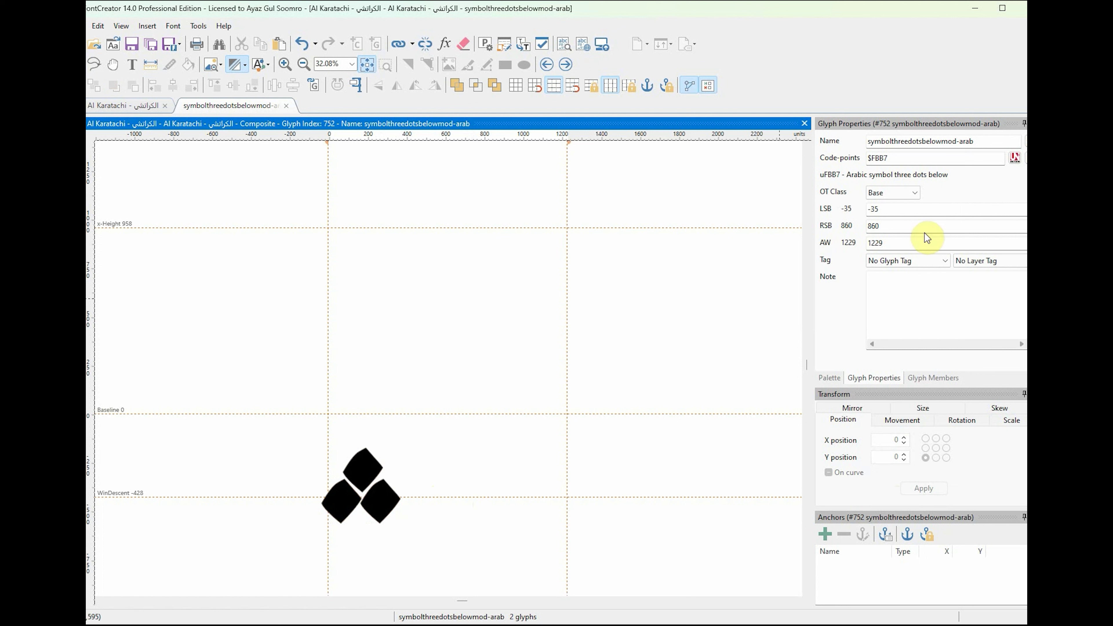
# Step: Set both side bearings of the three-dots-below glyph to 75 and close the glyph
pyautogui.doubleClick(876, 209)
pyautogui.write('75')
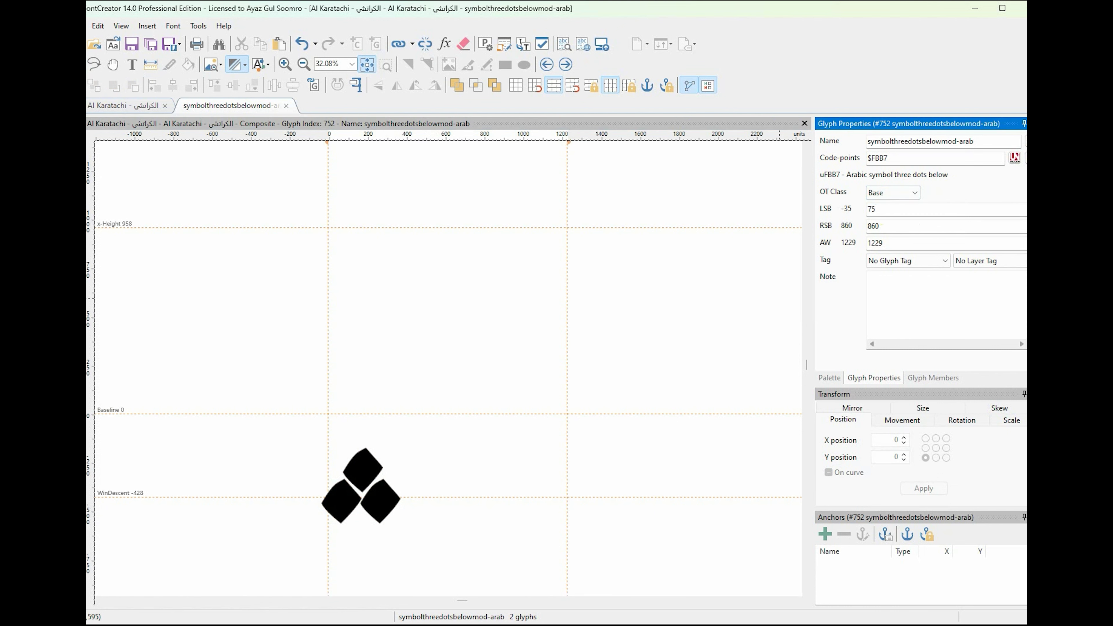
pyautogui.press('Tab')
pyautogui.write('75')
pyautogui.press('Return')
pyautogui.click(643, 316)
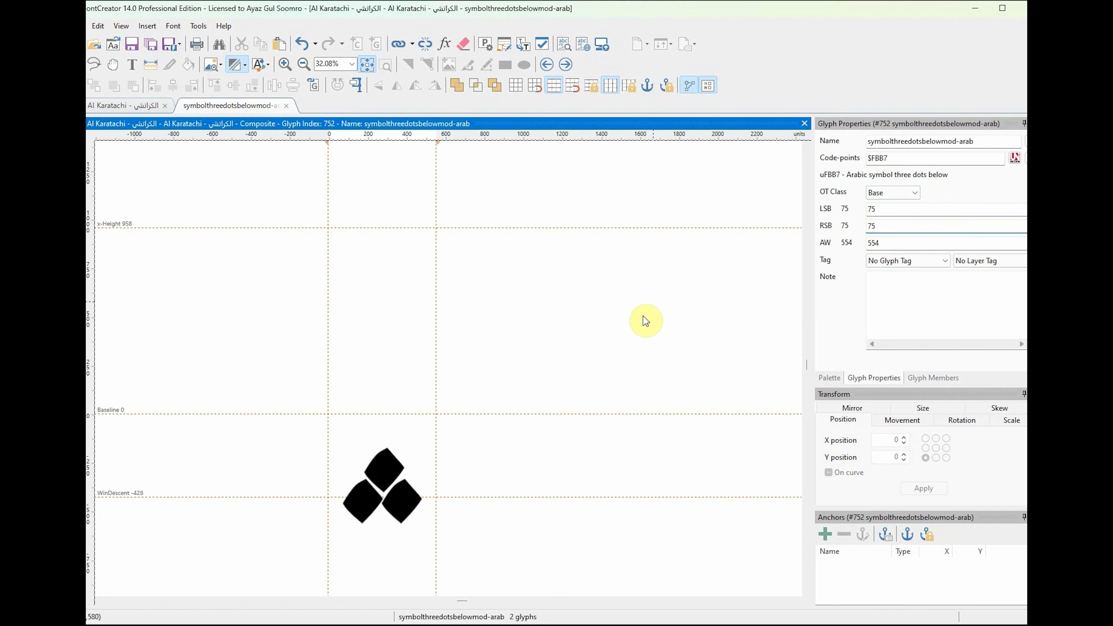
pyautogui.click(286, 107)
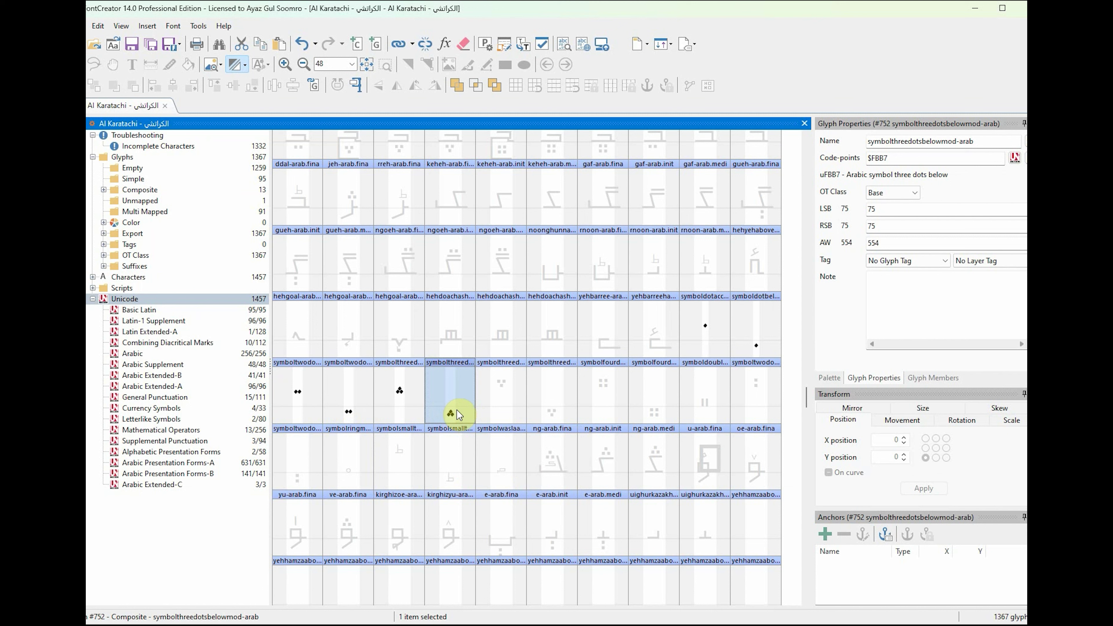
# Step: Open the empty symbolthreedotspointingdownwardsbelowmod-arab glyph for editing
pyautogui.click(554, 416)
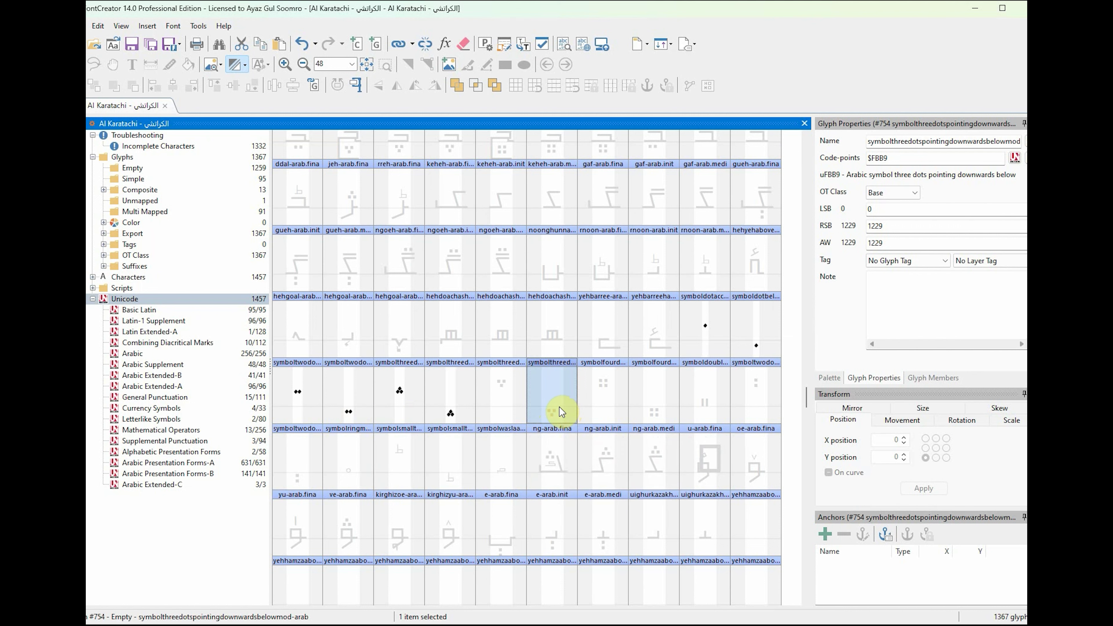
pyautogui.doubleClick(559, 408)
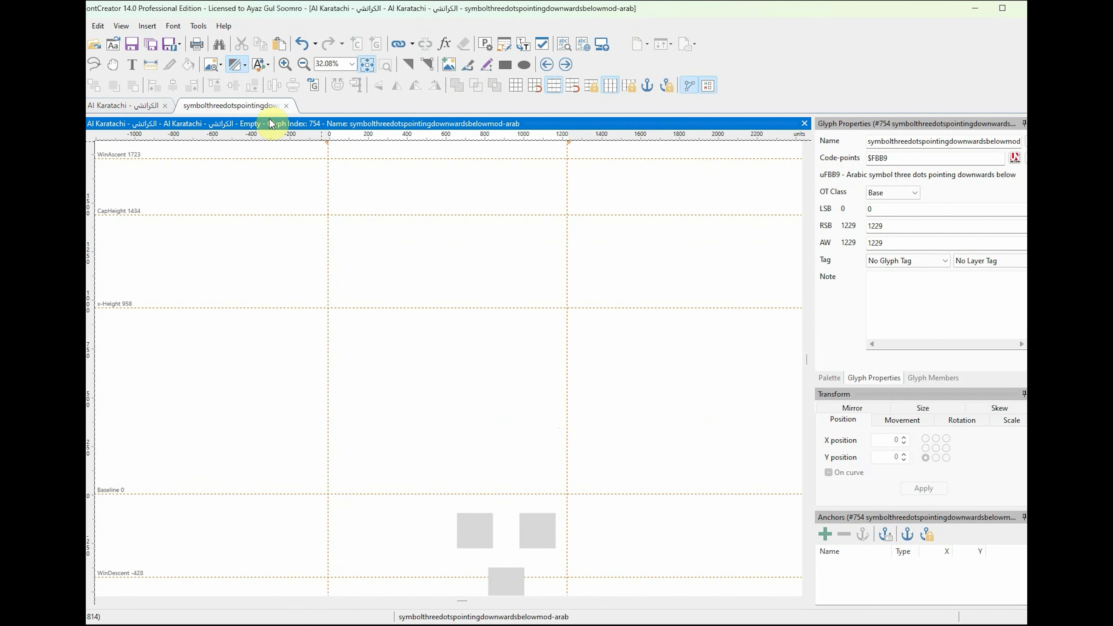
# Step: Insert the single dot below glyph as a component in symbolthreedotspointingdownwardsbelowmod-arab and lower it to Y -700
pyautogui.click(312, 89)
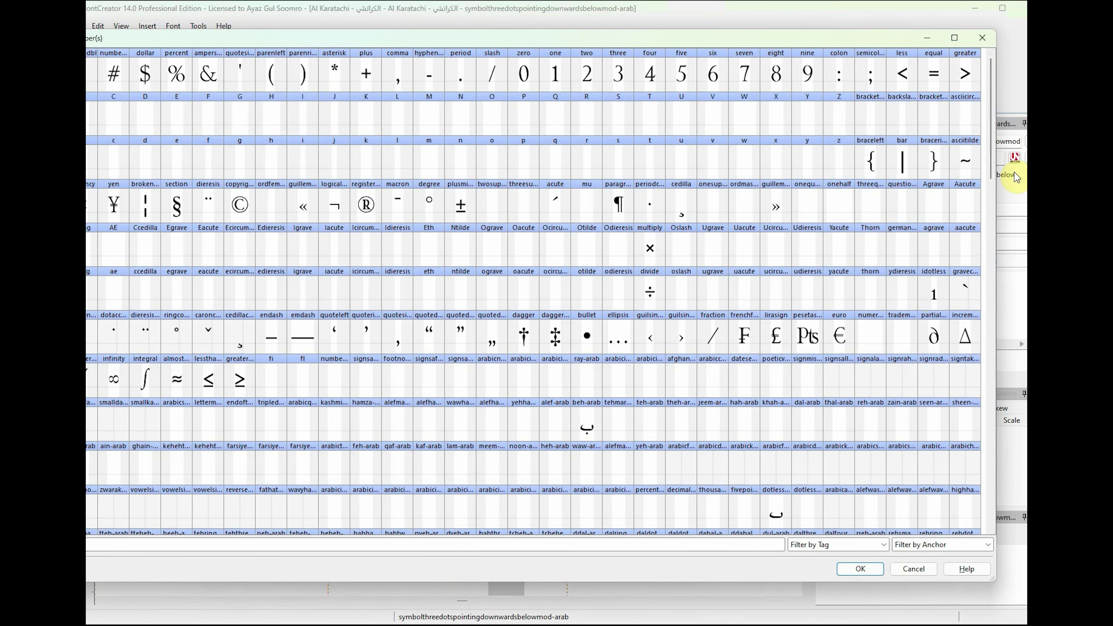
pyautogui.moveTo(991, 158); pyautogui.dragTo(990, 347)
pyautogui.doubleClick(375, 328)
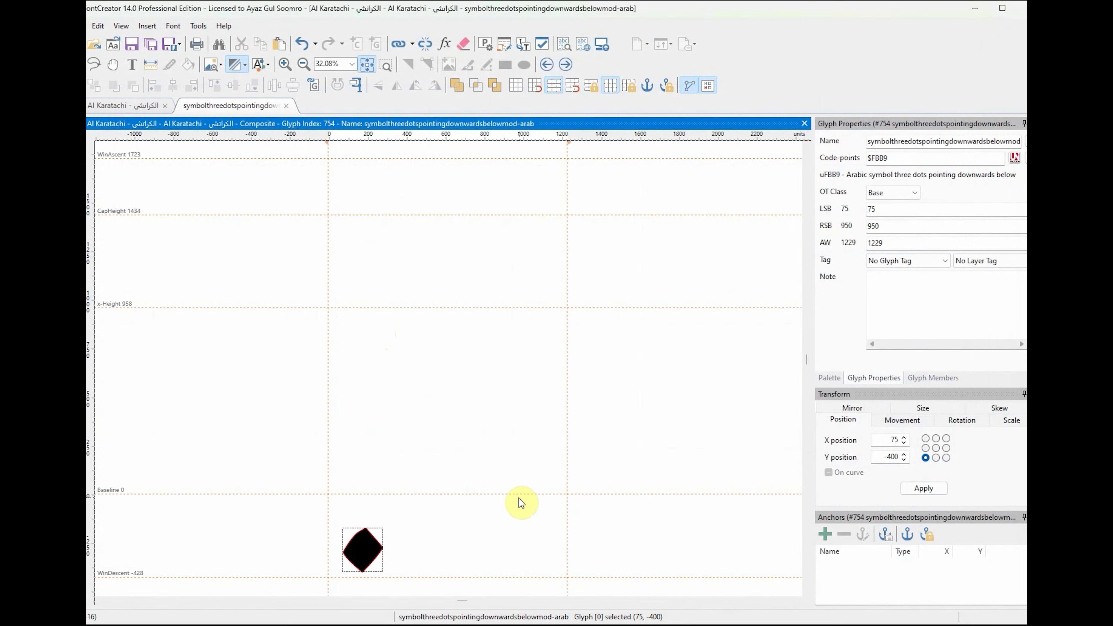
pyautogui.scroll(-3, 518, 475)
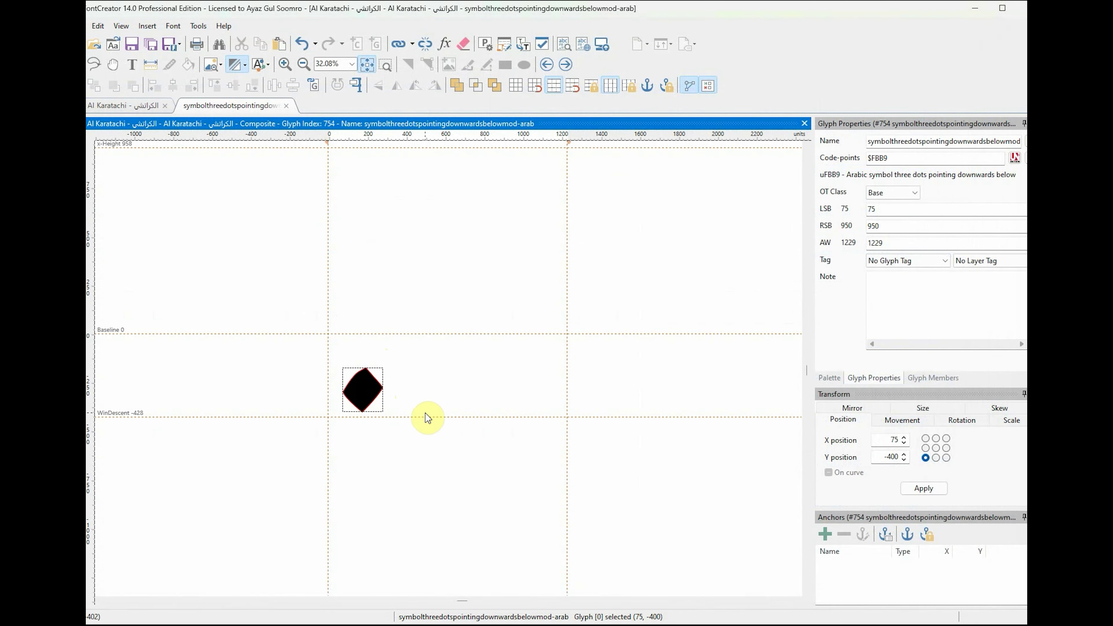
pyautogui.press('Down')
pyautogui.press('Down')
pyautogui.press('Down')
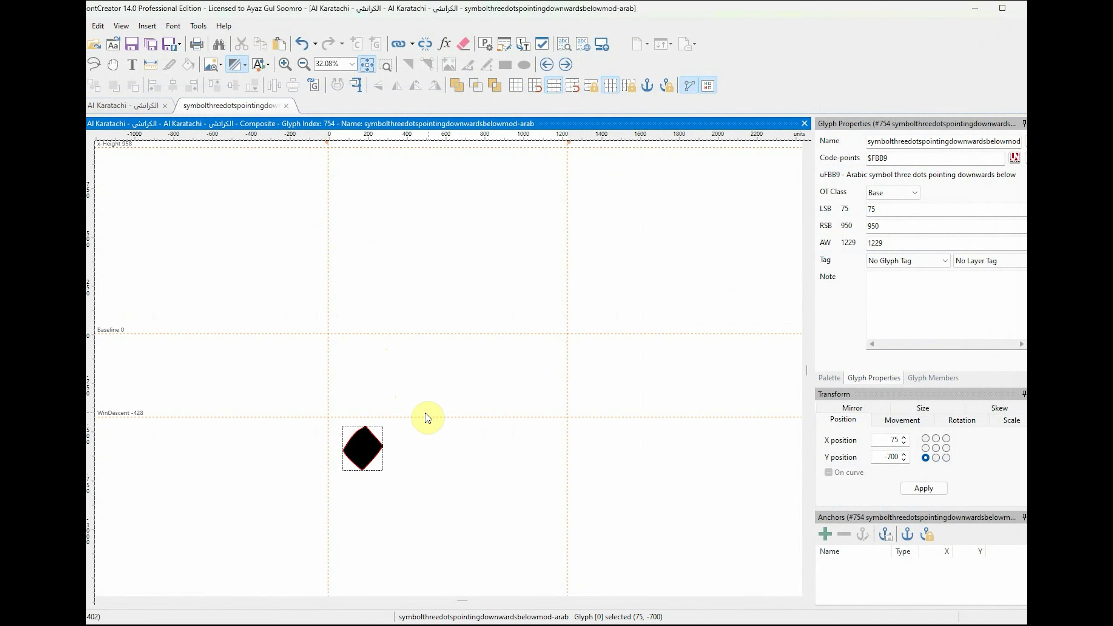
# Step: Add the two dots below glyph as a second component of the downward-pointing three-dots-below glyph
pyautogui.click(417, 258)
pyautogui.click(308, 92)
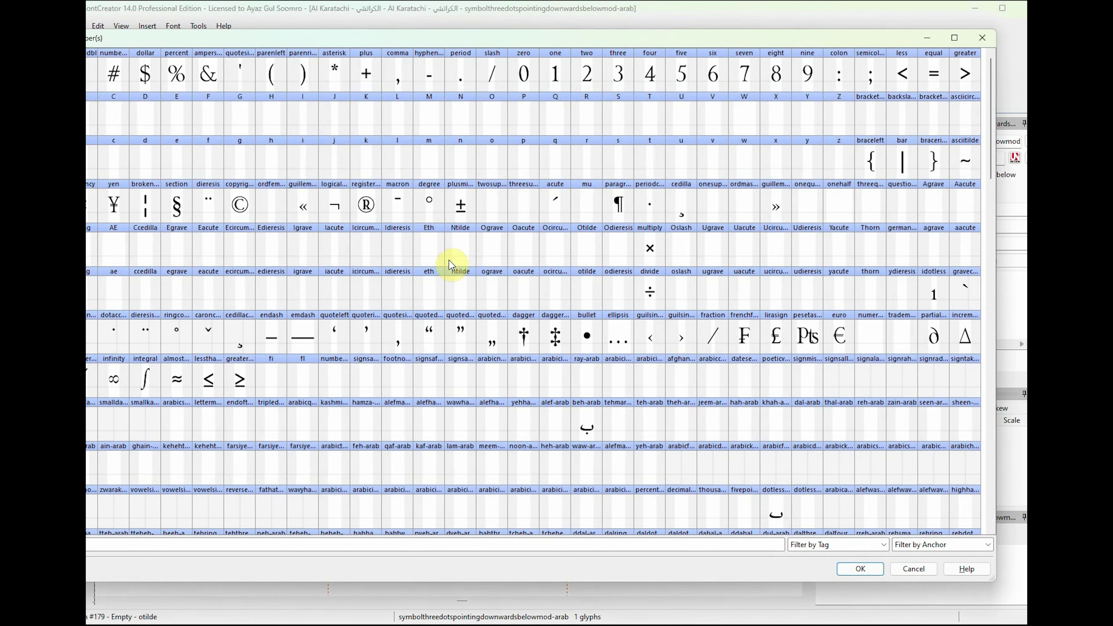
pyautogui.moveTo(990, 141); pyautogui.dragTo(986, 300)
pyautogui.doubleClick(456, 485)
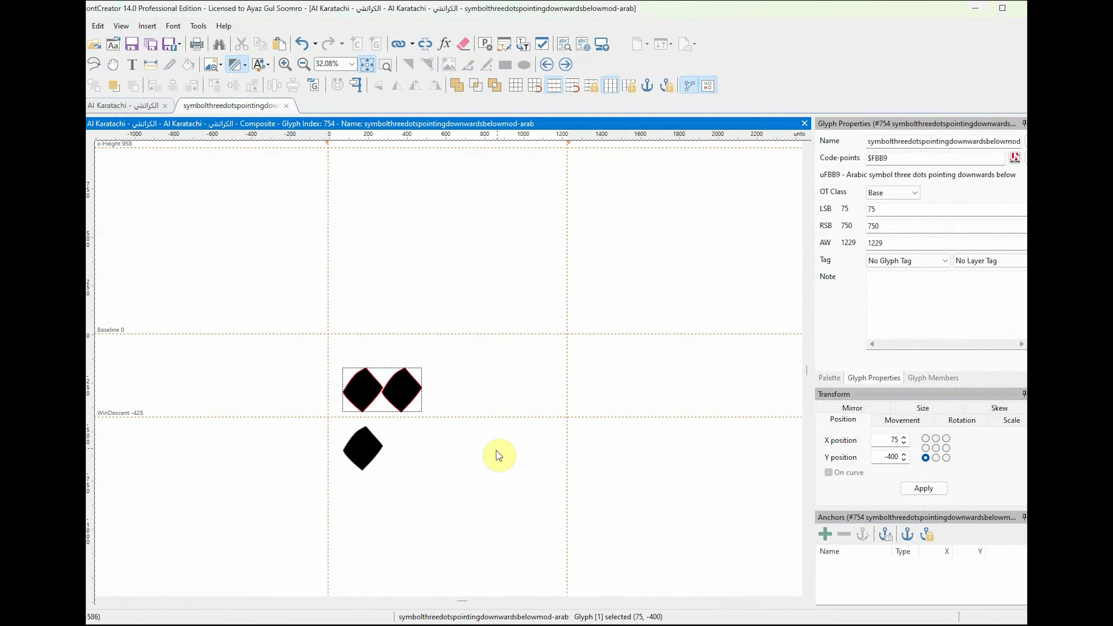
# Step: Set the three-dots-below glyph's right side bearing to 75
pyautogui.click(868, 225)
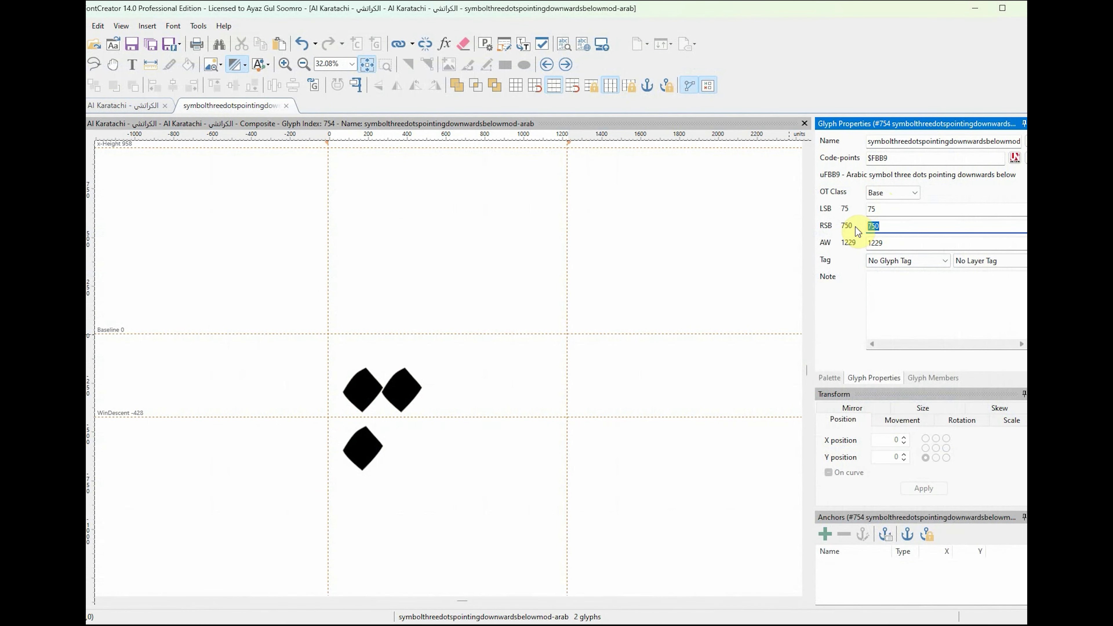
pyautogui.write('75')
pyautogui.press('Return')
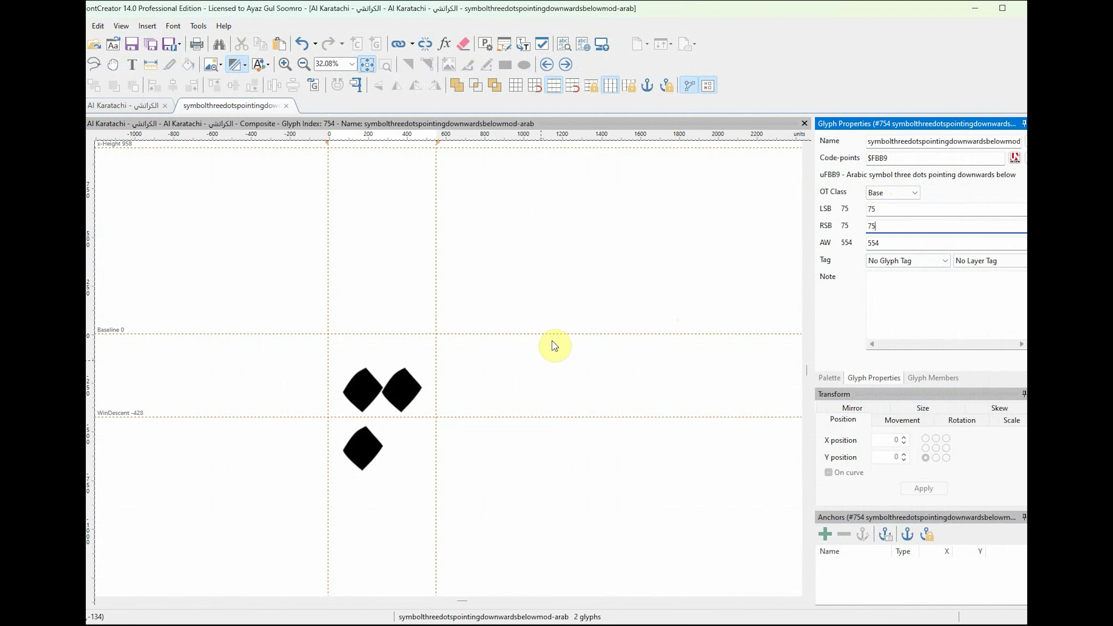
# Step: Nudge the lower single dot to X 165, Y -570 so it nests centred beneath the two upper dots
pyautogui.click(361, 478)
pyautogui.click(363, 467)
pyautogui.press('Right')
pyautogui.press('Right')
pyautogui.press('Right')
pyautogui.press('Right')
pyautogui.press('Right')
pyautogui.press('Right')
pyautogui.press('Right')
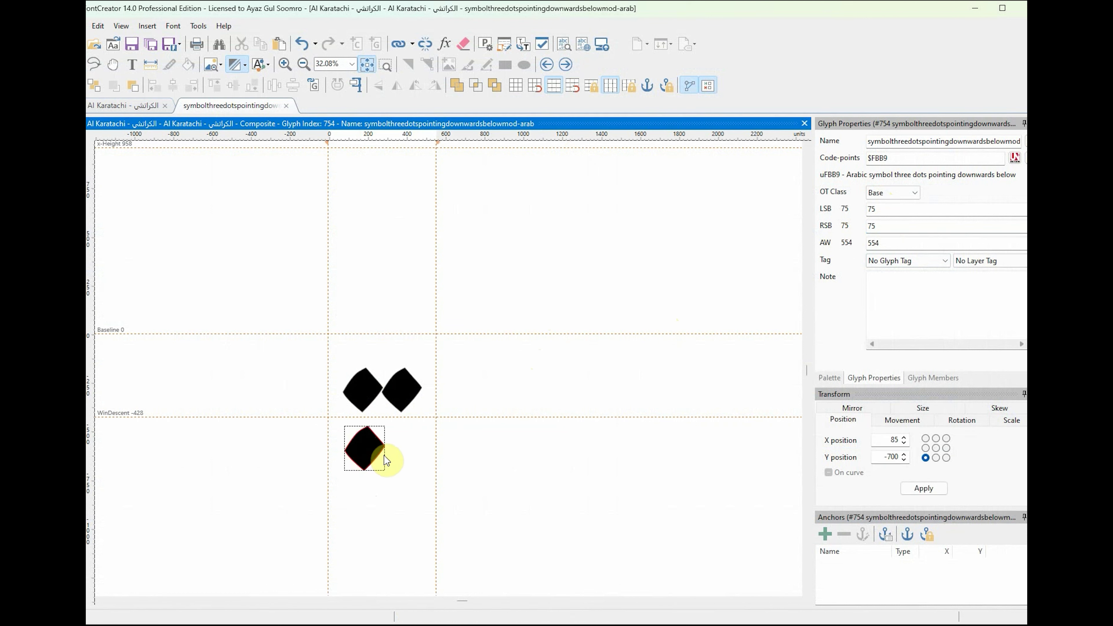
pyautogui.press('Up')
pyautogui.press('Up')
pyautogui.press('Up')
pyautogui.press('Up')
pyautogui.press('Up')
pyautogui.press('Up')
pyautogui.press('Up')
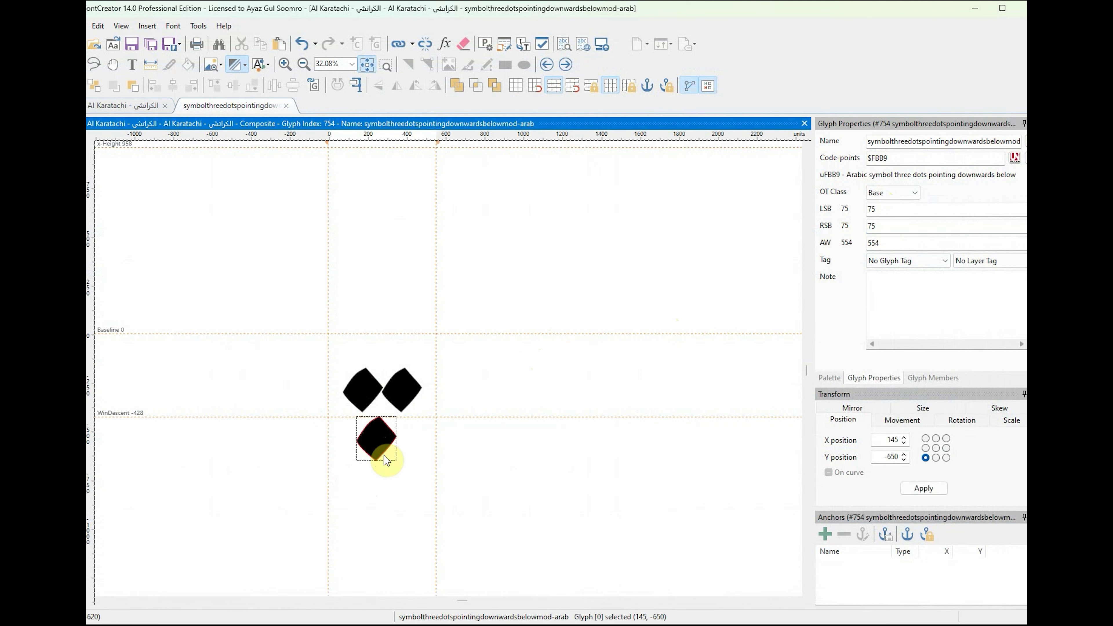
pyautogui.press('Right')
pyautogui.press('Up')
pyautogui.press('Up')
pyautogui.press('Up')
pyautogui.press('Up')
pyautogui.press('Up')
pyautogui.press('Right')
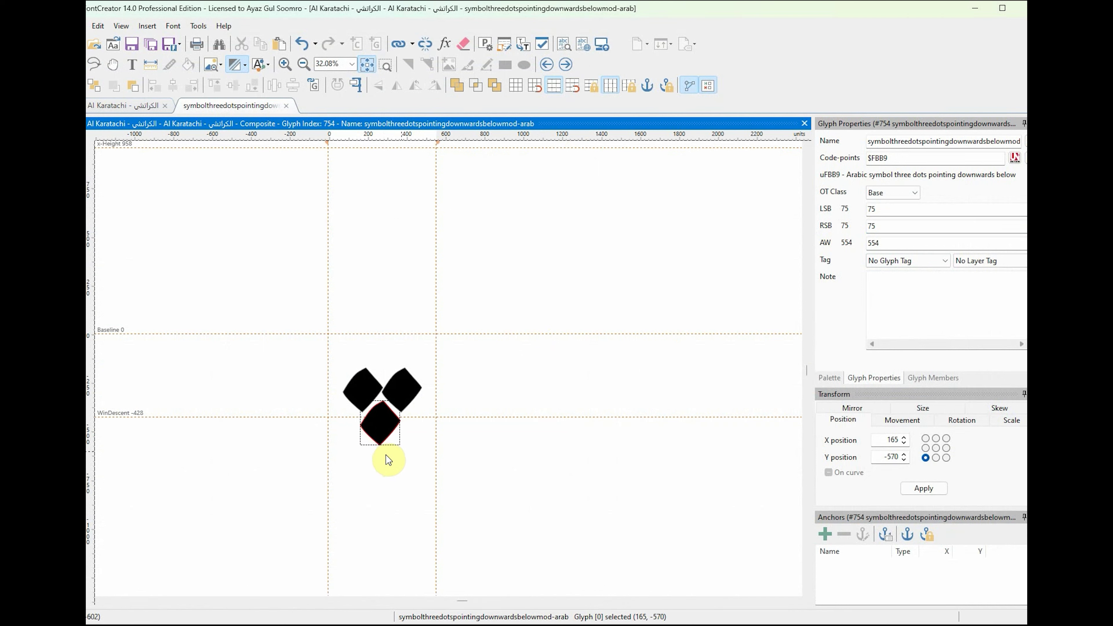
# Step: Close the three-dots-below glyph and save the font
pyautogui.click(535, 381)
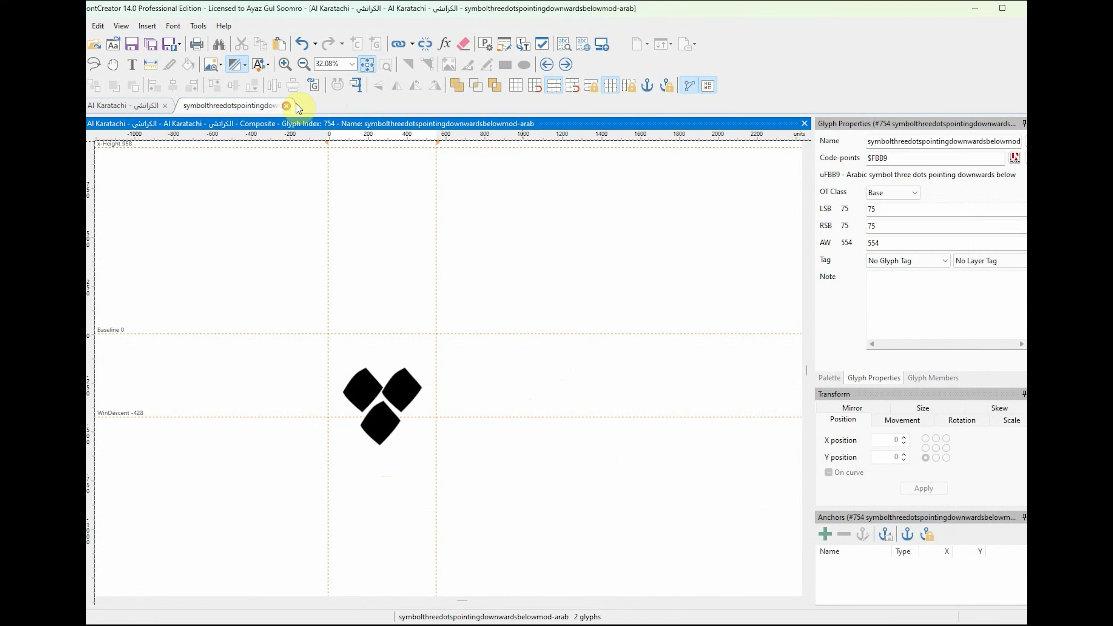
pyautogui.click(287, 106)
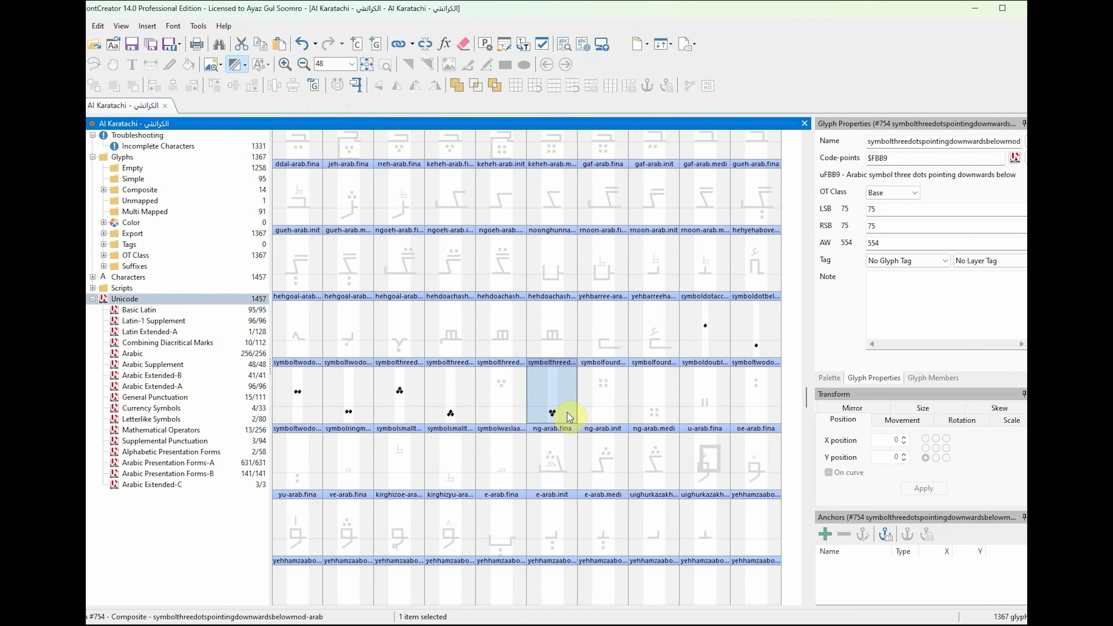
pyautogui.click(132, 47)
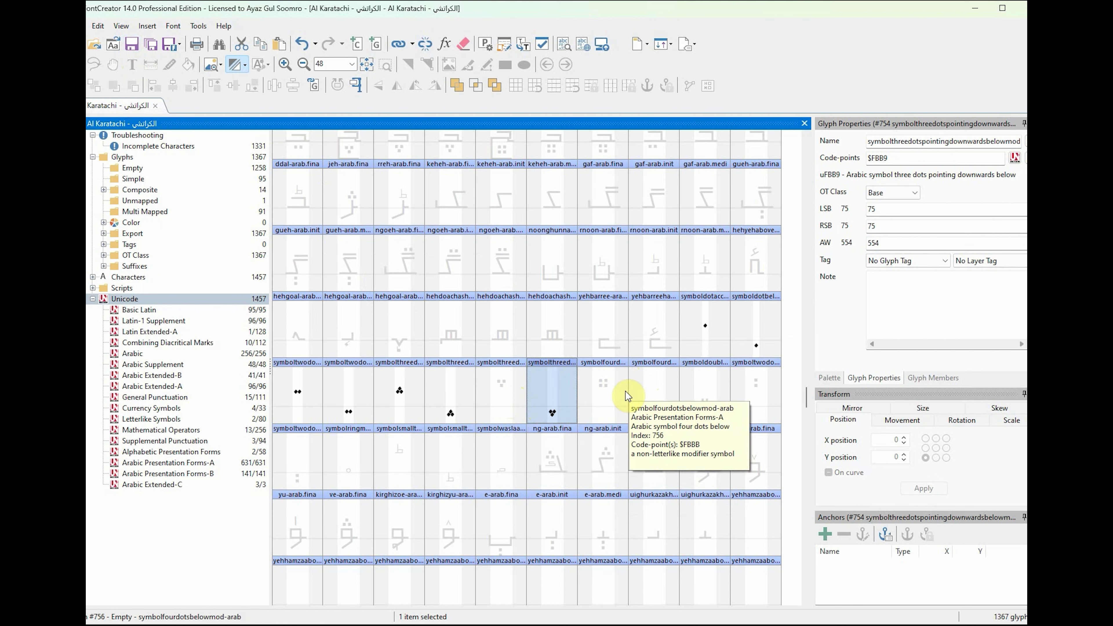
# Step: Open symbolthreedotspointingdownwardsabovemod-arab and insert the two dots above glyph as a component
pyautogui.click(502, 408)
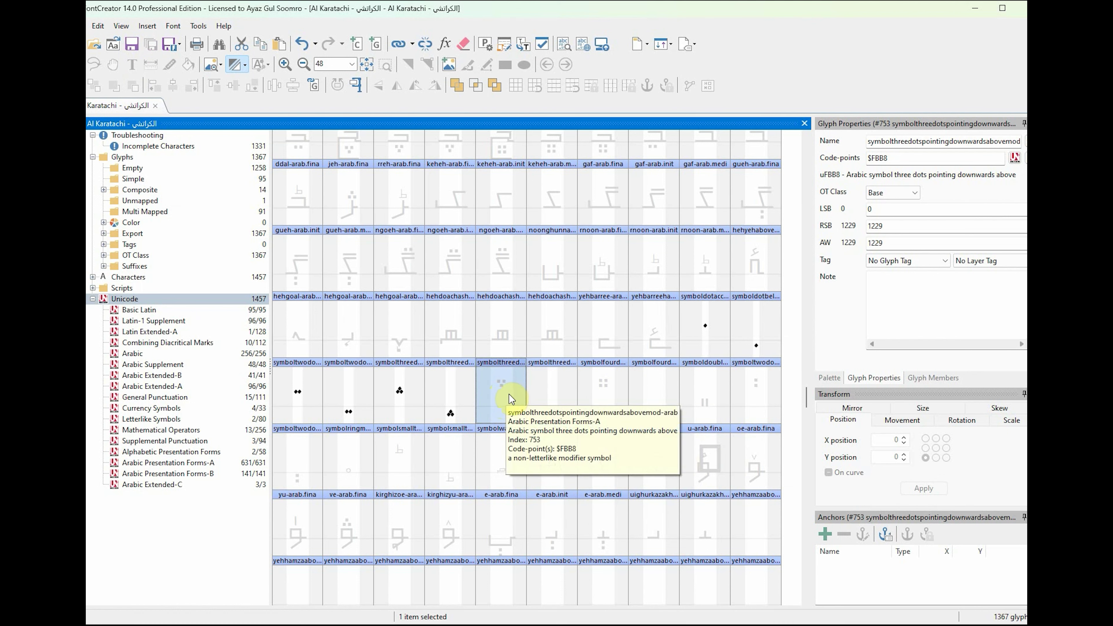
pyautogui.doubleClick(504, 404)
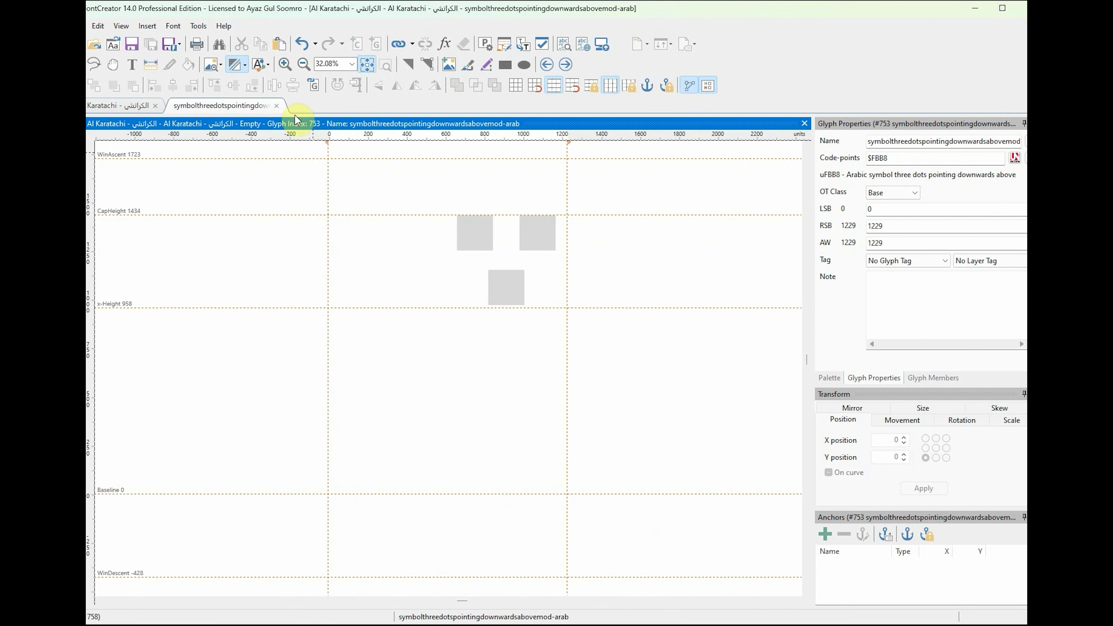
pyautogui.click(314, 85)
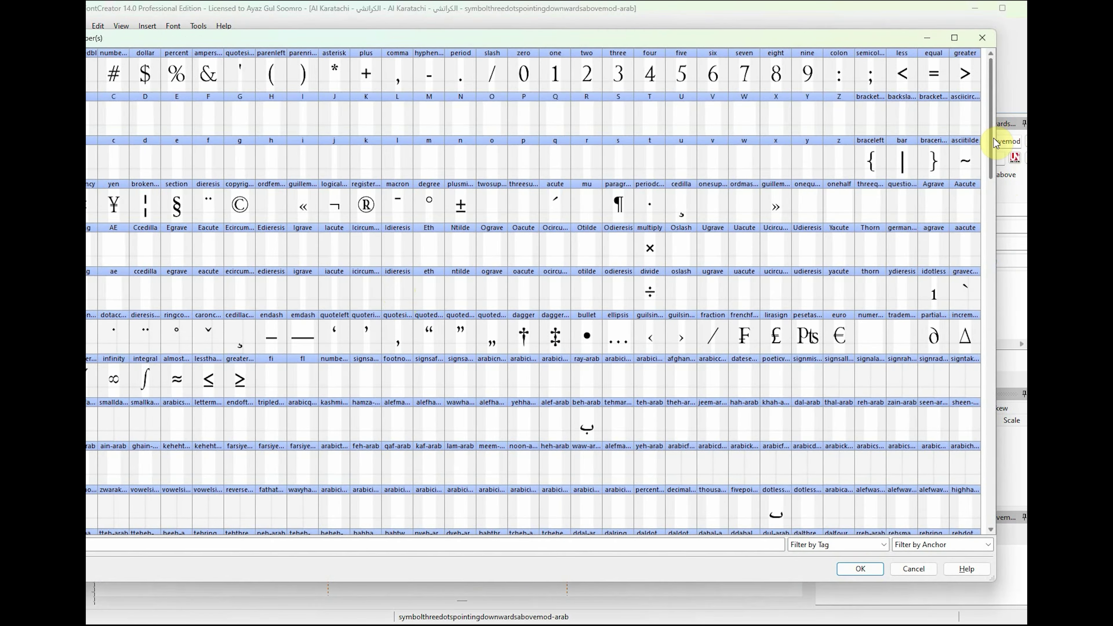
pyautogui.moveTo(990, 172); pyautogui.dragTo(981, 332)
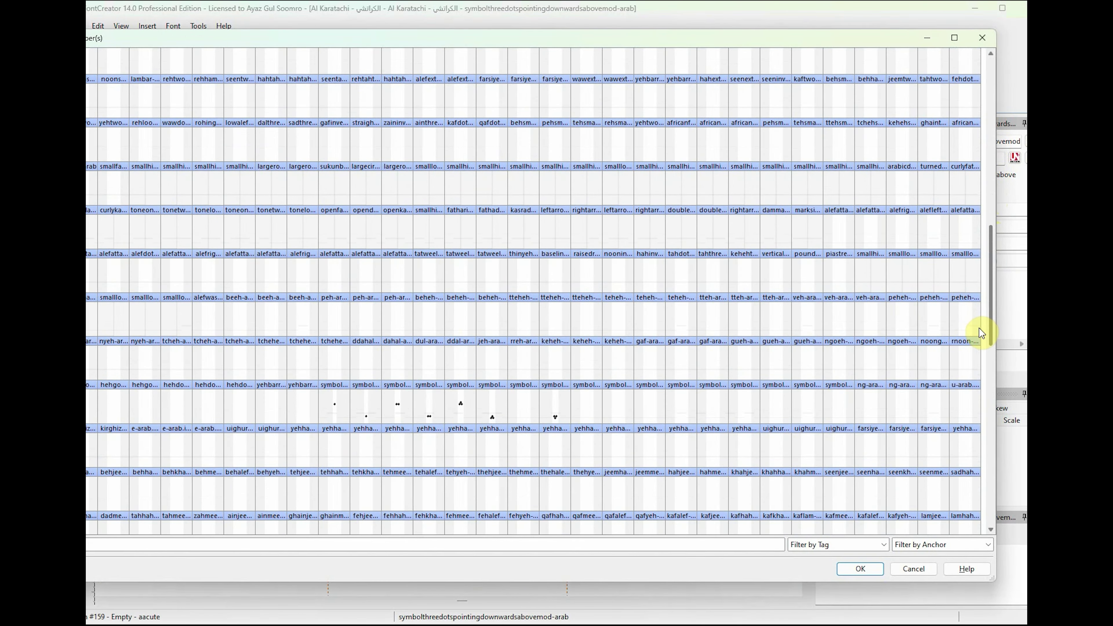
pyautogui.doubleClick(406, 413)
# Step: Raise the two-dot component to Y 1100 and deselect it
pyautogui.hotkey('ctrl', 'Up')
pyautogui.hotkey('ctrl', 'Up')
pyautogui.hotkey('ctrl', 'Up')
pyautogui.hotkey('ctrl', 'Up')
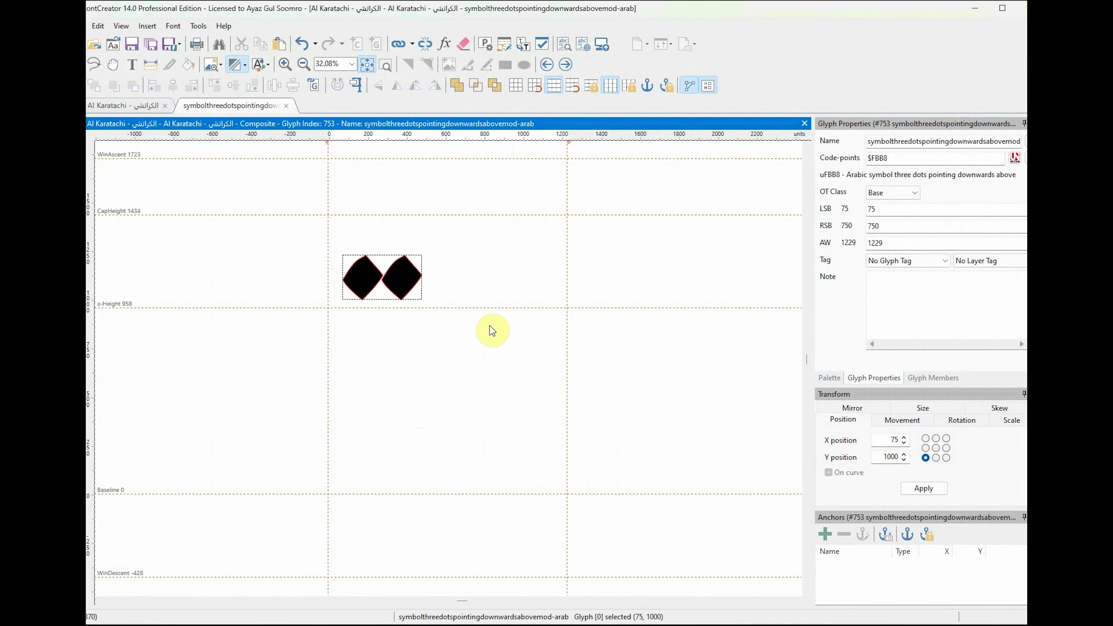
pyautogui.click(491, 298)
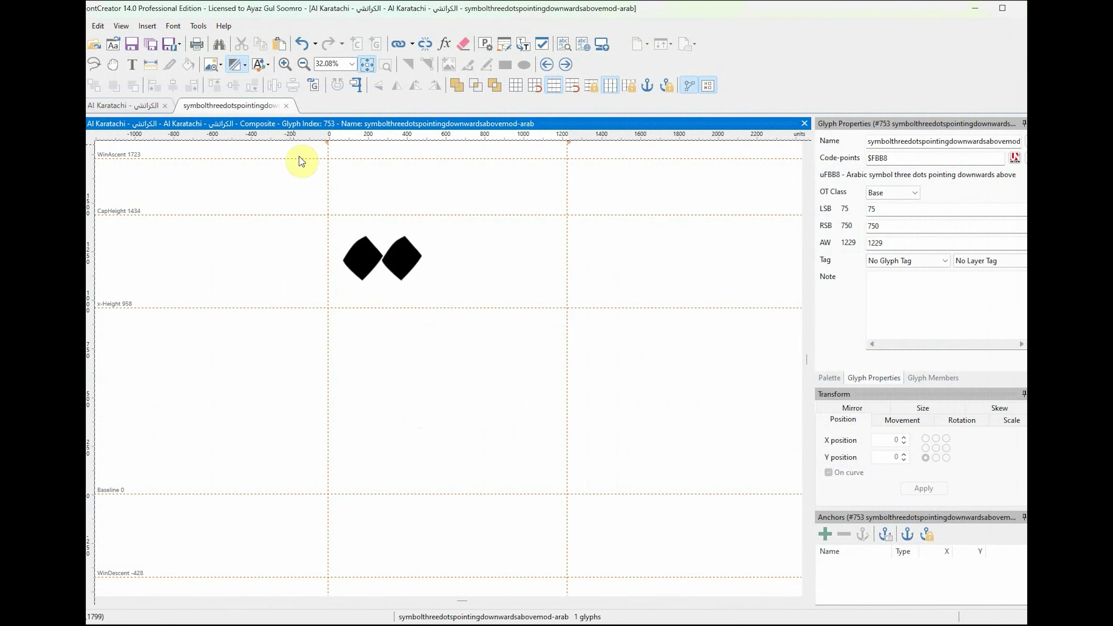
# Step: Add the single dot above glyph as a second component of the downward-pointing three-dots-above glyph
pyautogui.click(320, 86)
pyautogui.moveTo(990, 154); pyautogui.dragTo(980, 308)
pyautogui.scroll(-3, 980, 316)
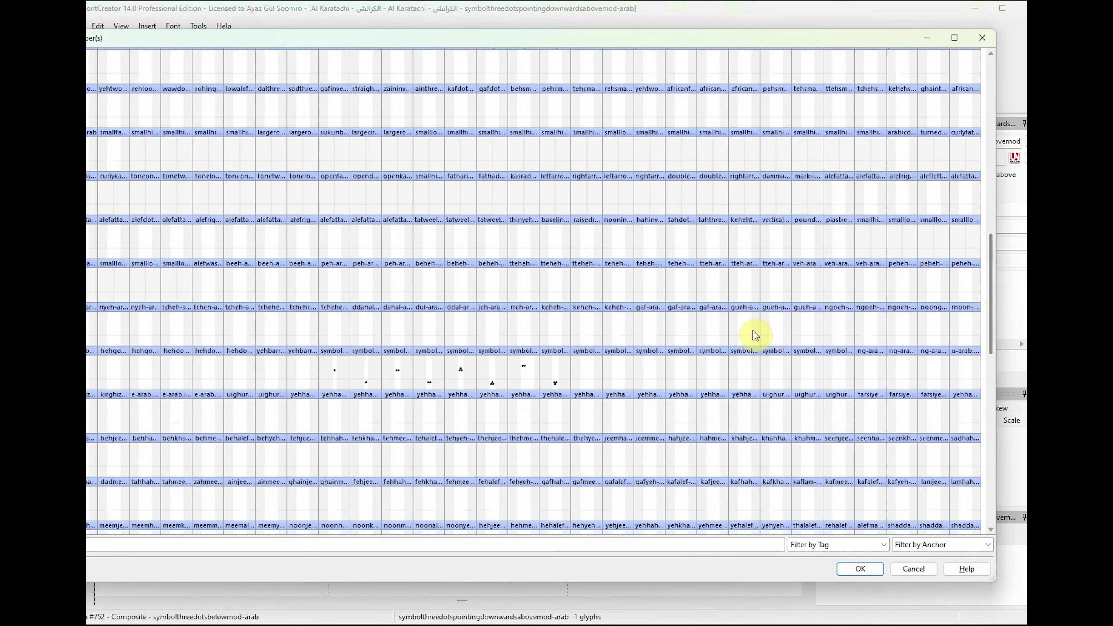
pyautogui.doubleClick(333, 370)
# Step: Nudge the two-dot component to X -13, Y 873 so it sits closely centred above the single dot
pyautogui.click(415, 259)
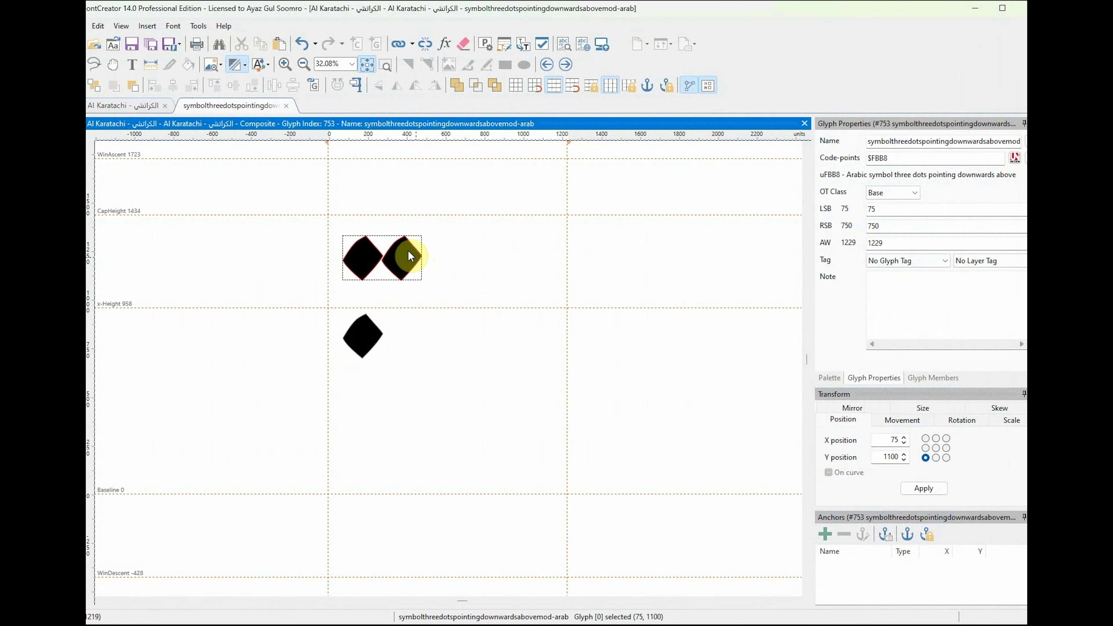
pyautogui.hotkey('shift', 'Left')
pyautogui.hotkey('shift', 'Down')
pyautogui.hotkey('shift', 'Down')
pyautogui.hotkey('shift', 'Down')
pyautogui.hotkey('shift', 'Down')
pyautogui.hotkey('shift', 'Down')
pyautogui.hotkey('shift', 'Down')
pyautogui.hotkey('shift', 'Down')
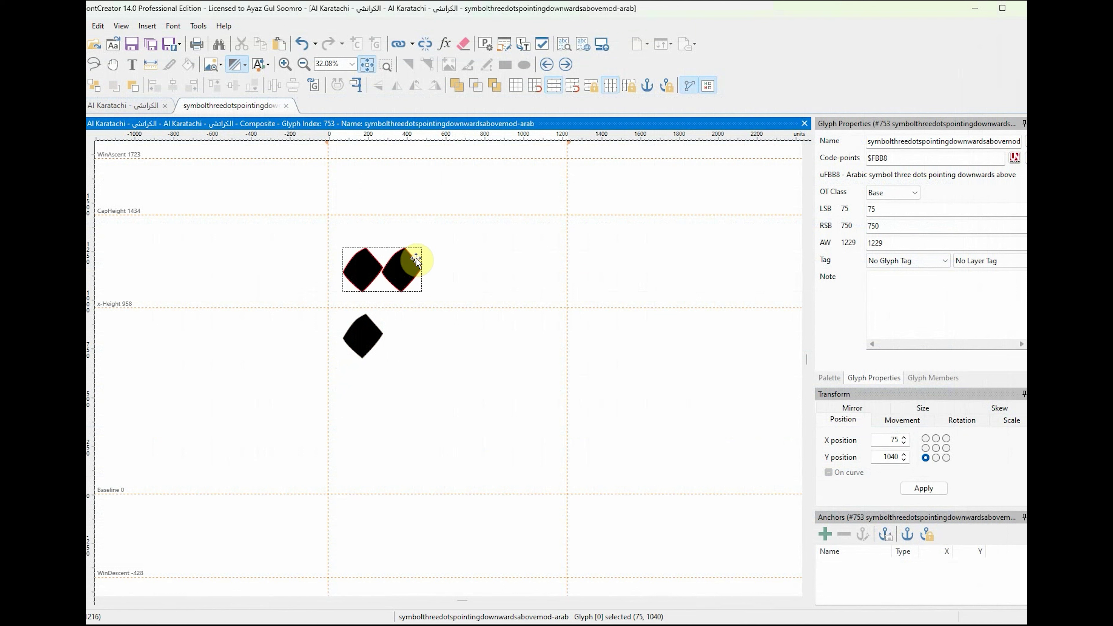
pyautogui.hotkey('shift', 'Left')
pyautogui.hotkey('shift', 'Left')
pyautogui.hotkey('shift', 'Left')
pyautogui.hotkey('shift', 'Left')
pyautogui.hotkey('shift', 'Left')
pyautogui.hotkey('shift', 'Down')
pyautogui.hotkey('shift', 'Down')
pyautogui.hotkey('shift', 'Down')
pyautogui.hotkey('shift', 'Down')
pyautogui.hotkey('shift', 'Down')
pyautogui.hotkey('shift', 'Down')
pyautogui.hotkey('shift', 'Down')
pyautogui.hotkey('shift', 'Down')
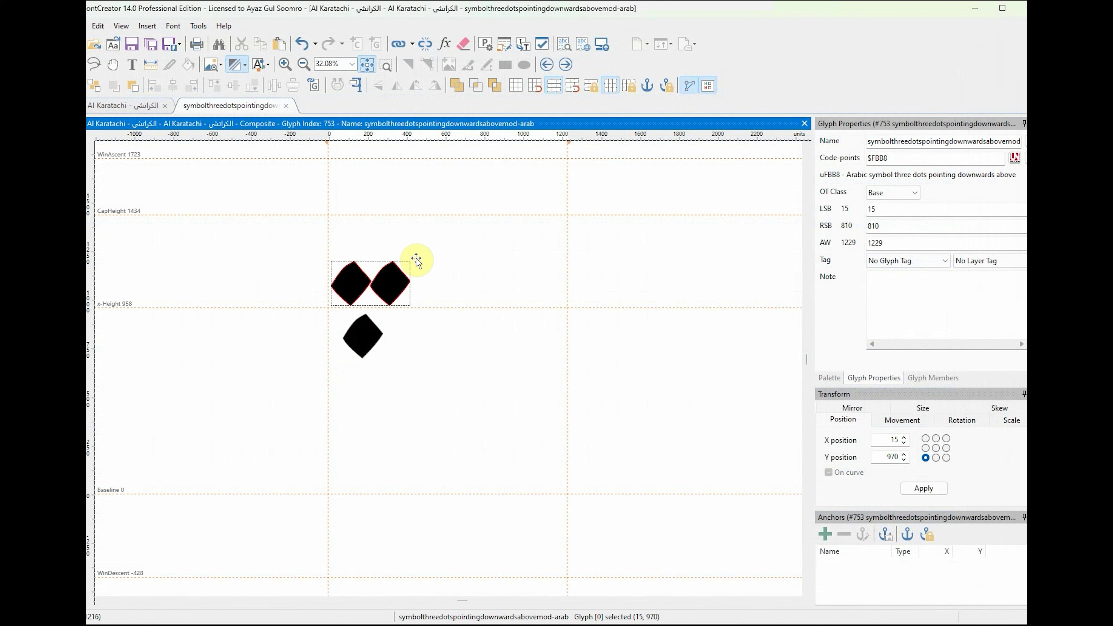
pyautogui.hotkey('shift', 'Left')
pyautogui.hotkey('shift', 'Left')
pyautogui.hotkey('shift', 'Left')
pyautogui.hotkey('shift', 'Down')
pyautogui.hotkey('shift', 'Down')
pyautogui.hotkey('shift', 'Down')
pyautogui.hotkey('shift', 'Down')
pyautogui.hotkey('shift', 'Down')
pyautogui.hotkey('shift', 'Down')
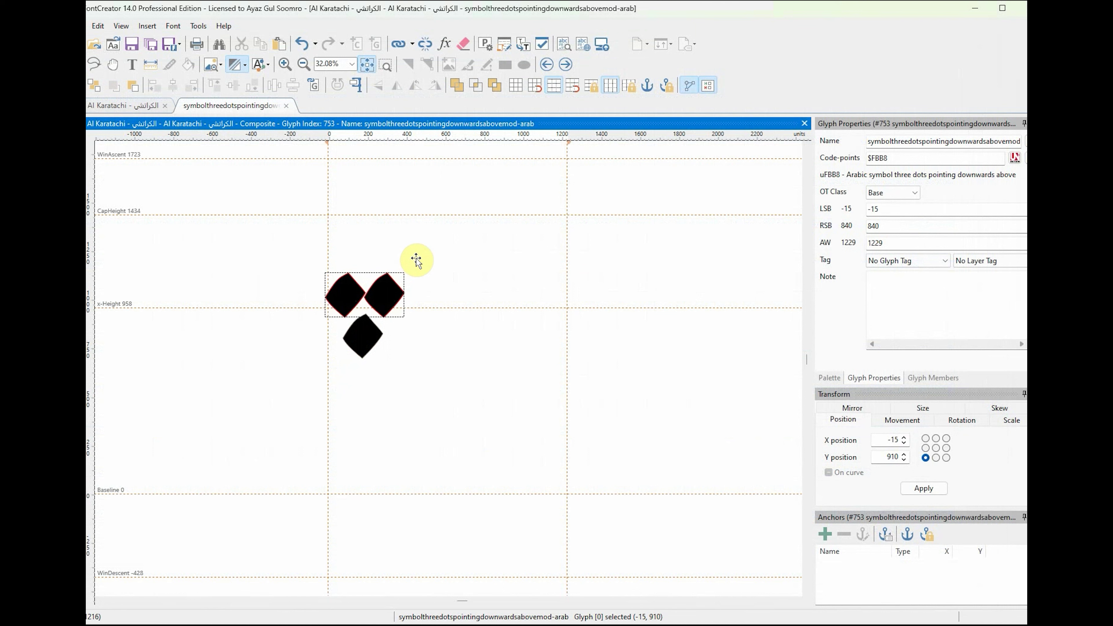
pyautogui.hotkey('shift', 'Down')
pyautogui.hotkey('shift', 'Down')
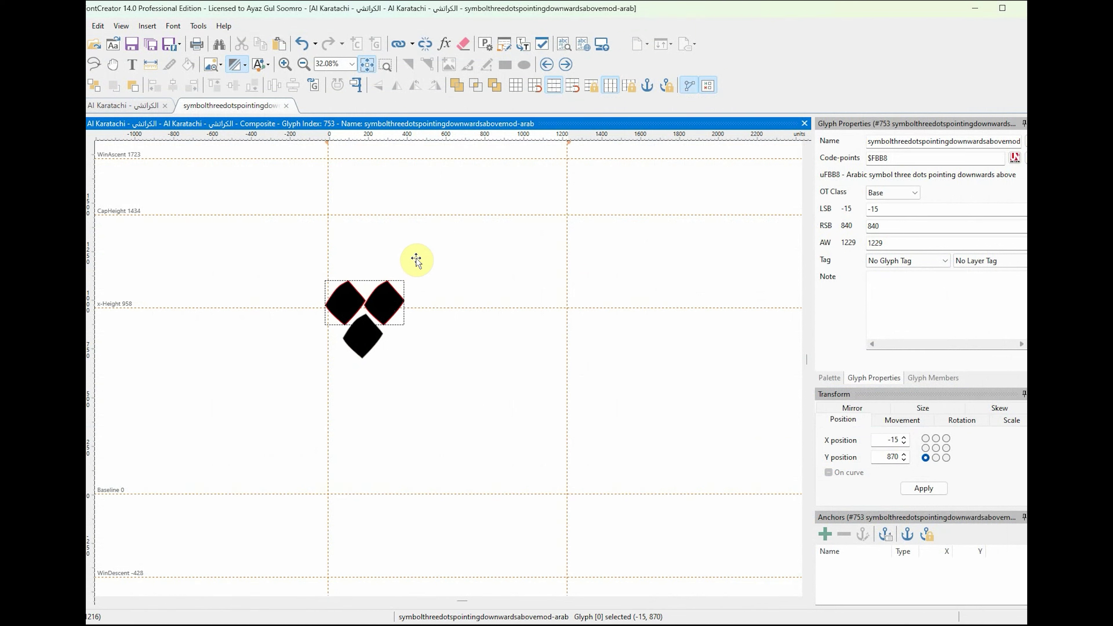
pyautogui.hotkey('shift', 'Up')
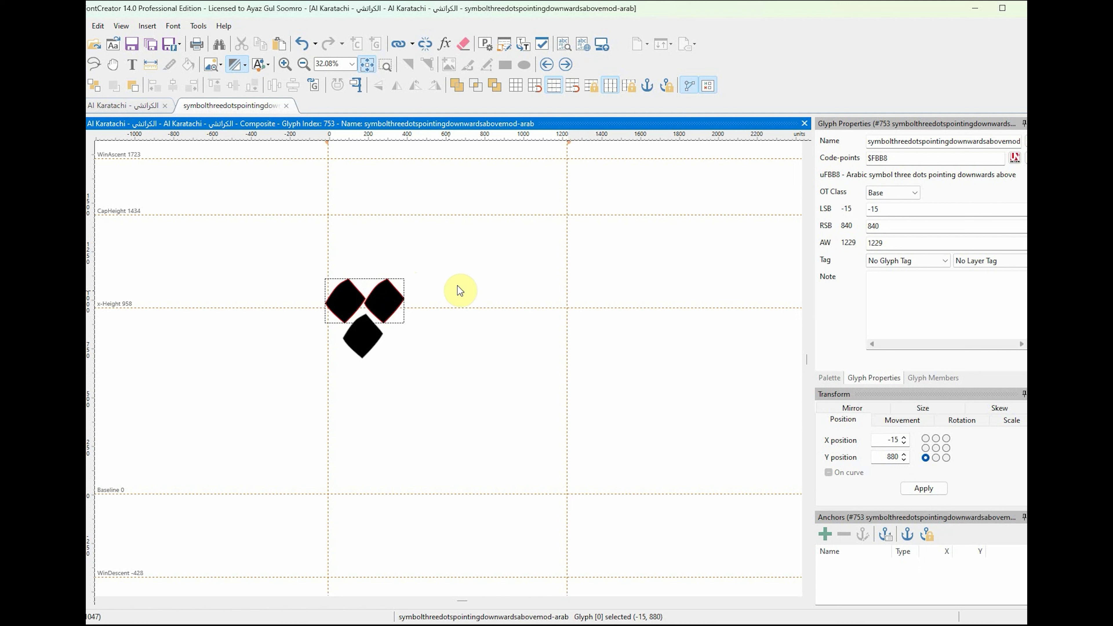
pyautogui.press('Down')
pyautogui.press('Down')
pyautogui.press('Down')
pyautogui.press('Down')
pyautogui.press('Down')
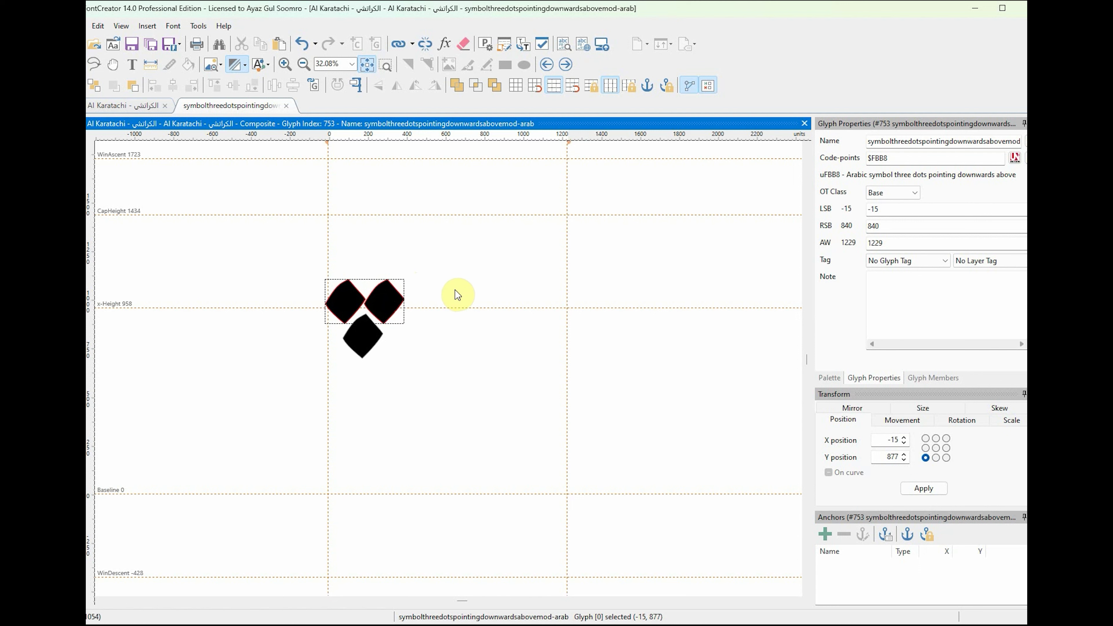
pyautogui.press('Down')
pyautogui.press('Down')
pyautogui.press('Right')
pyautogui.press('Right')
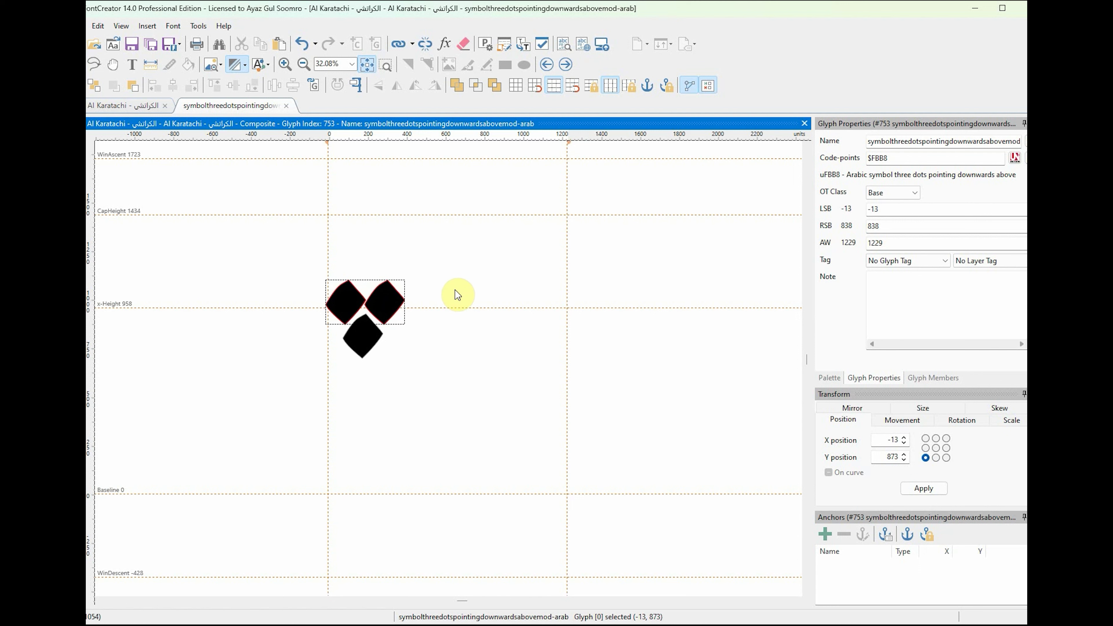
# Step: Set the three-dots-above glyph's left and right side bearings to 75 and close the glyph
pyautogui.click(870, 210)
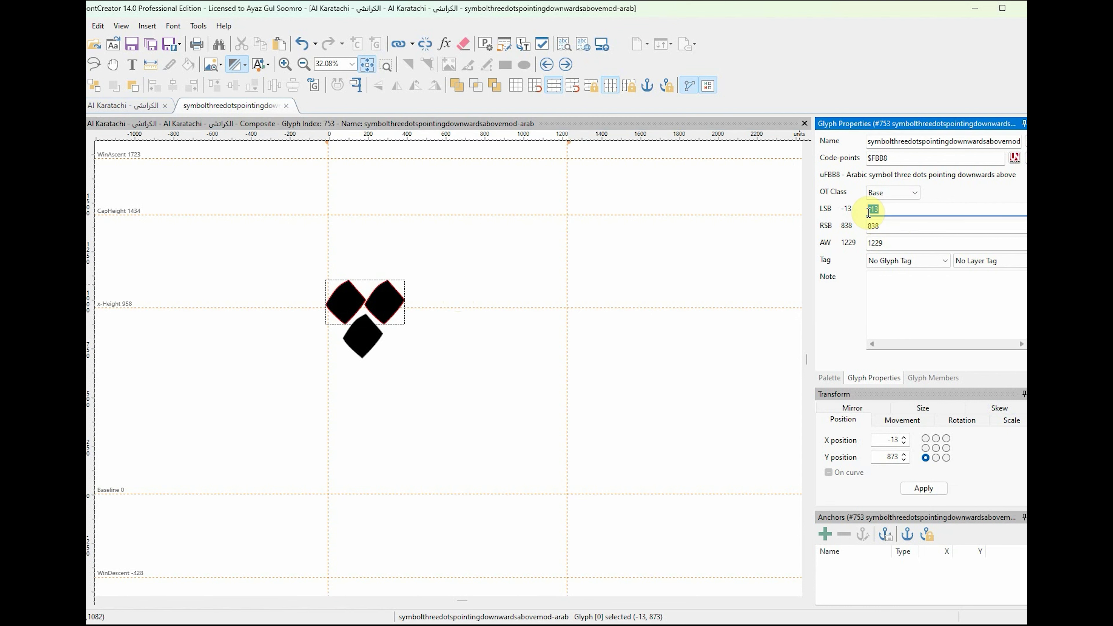
pyautogui.write('75')
pyautogui.press('Tab')
pyautogui.write('75')
pyautogui.press('Return')
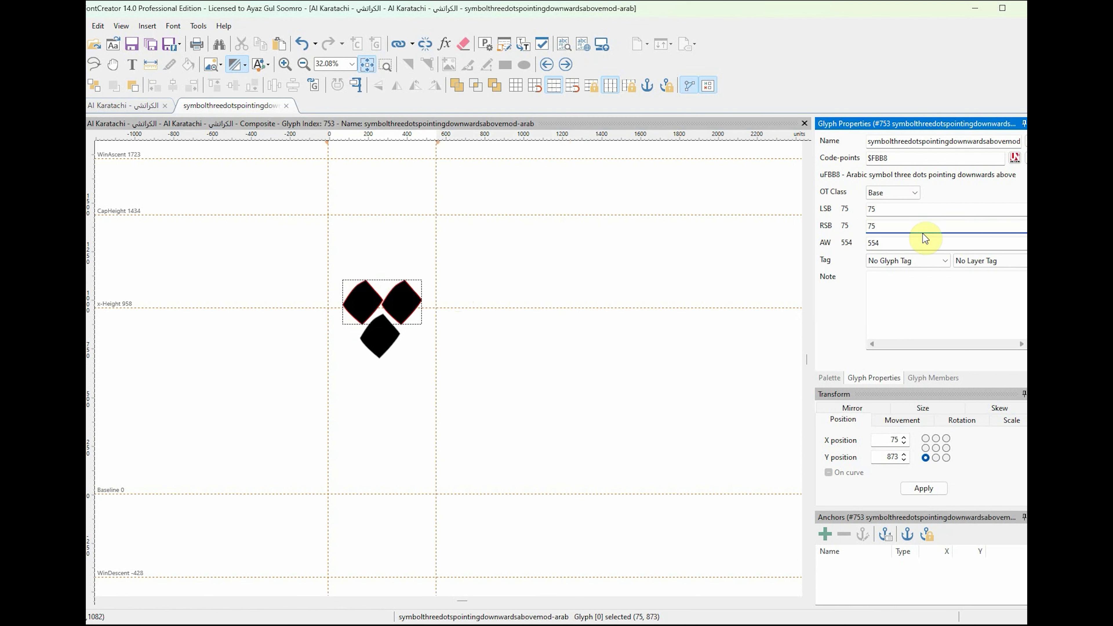
pyautogui.click(650, 266)
pyautogui.click(286, 105)
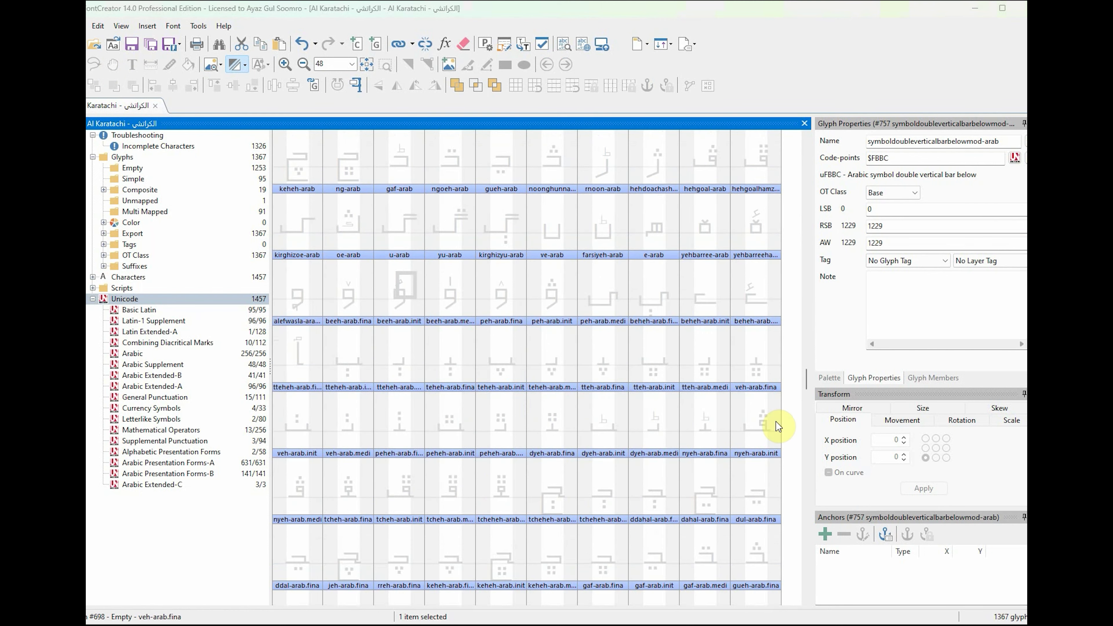
# Step: Select the symboldotaccentmod-arab glyph in the overview and switch to the Arabic Presentation Forms-A chart PDF in the browser
pyautogui.moveTo(805, 379); pyautogui.dragTo(807, 399)
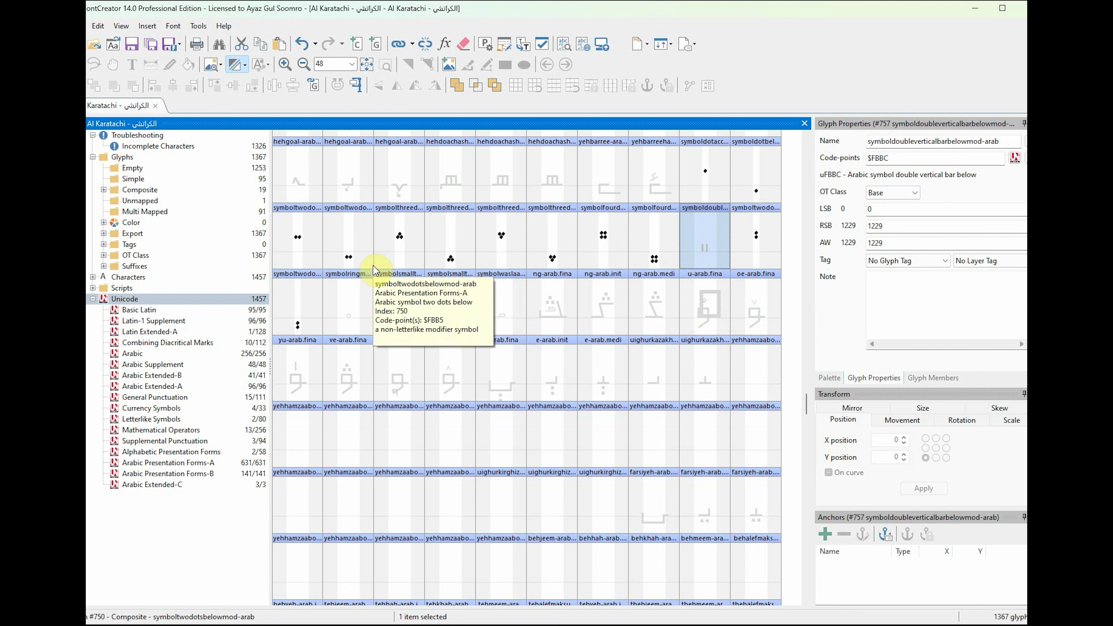
pyautogui.click(708, 173)
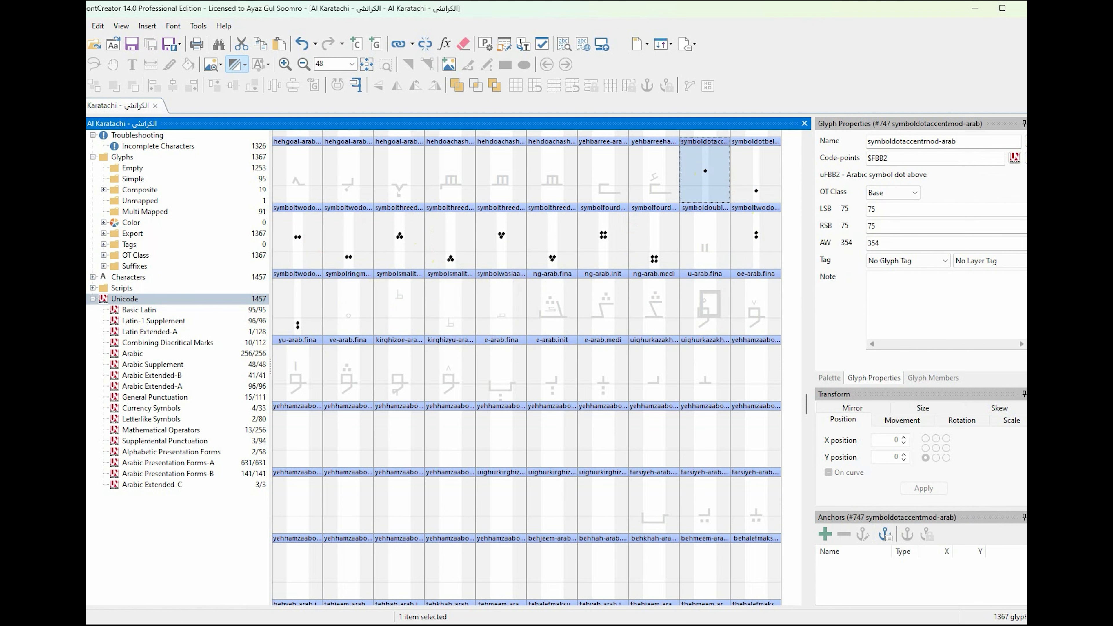
pyautogui.hotkey('alt', 'Tab')
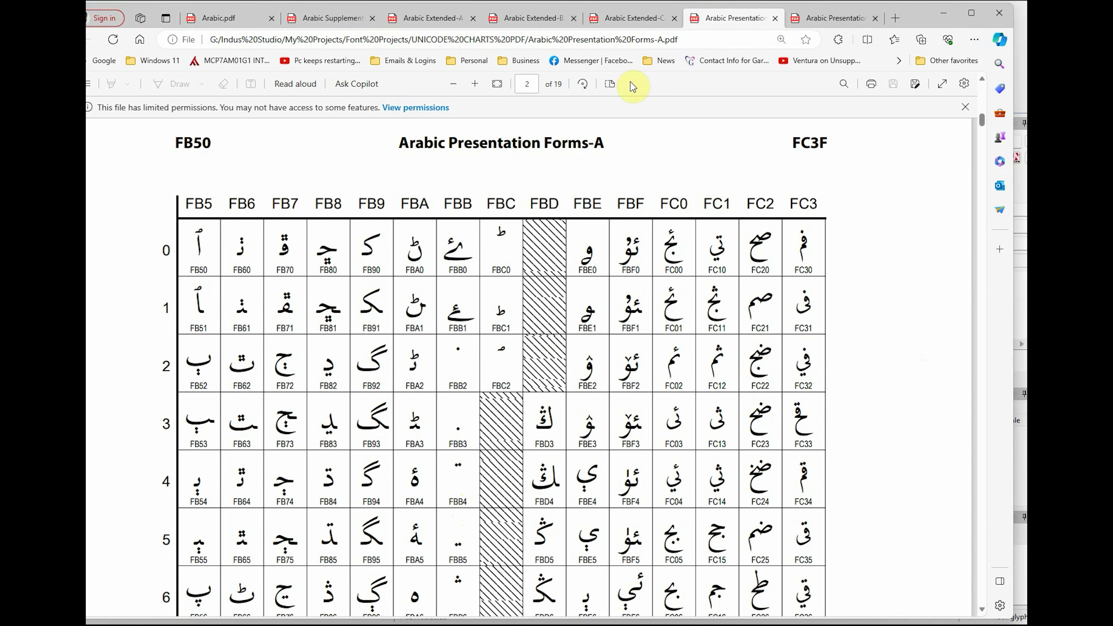
# Step: Examine the combining marks in the 0600–06FF table of the Arabic.pdf chart
pyautogui.click(206, 17)
pyautogui.moveTo(980, 179); pyautogui.dragTo(982, 206)
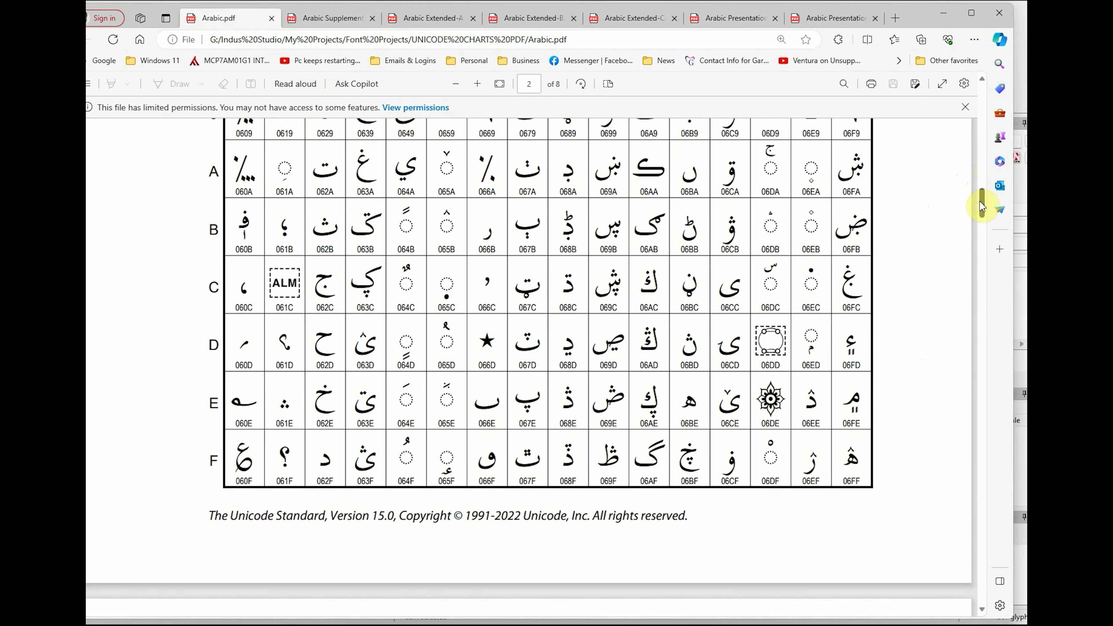
pyautogui.doubleClick(858, 399)
pyautogui.click(849, 353)
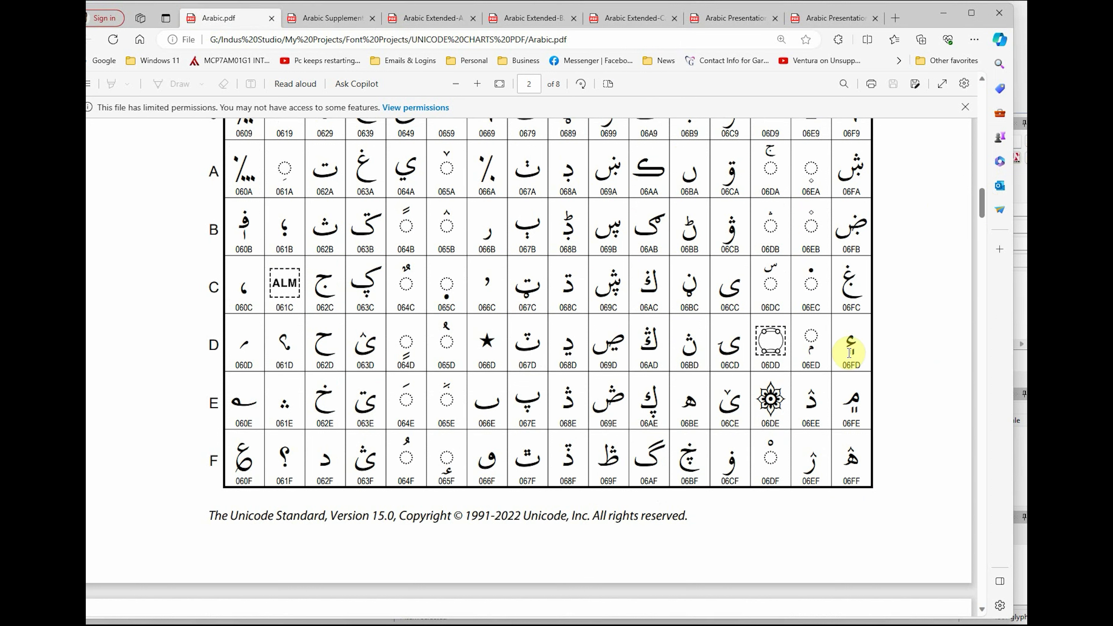
pyautogui.click(855, 370)
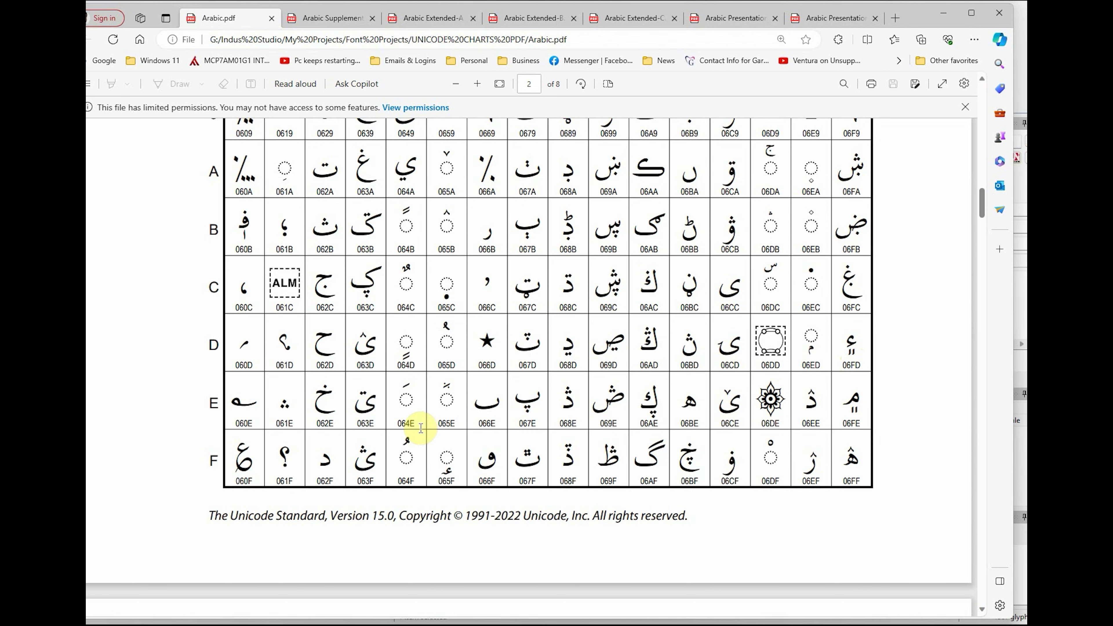
pyautogui.scroll(5, 360, 408)
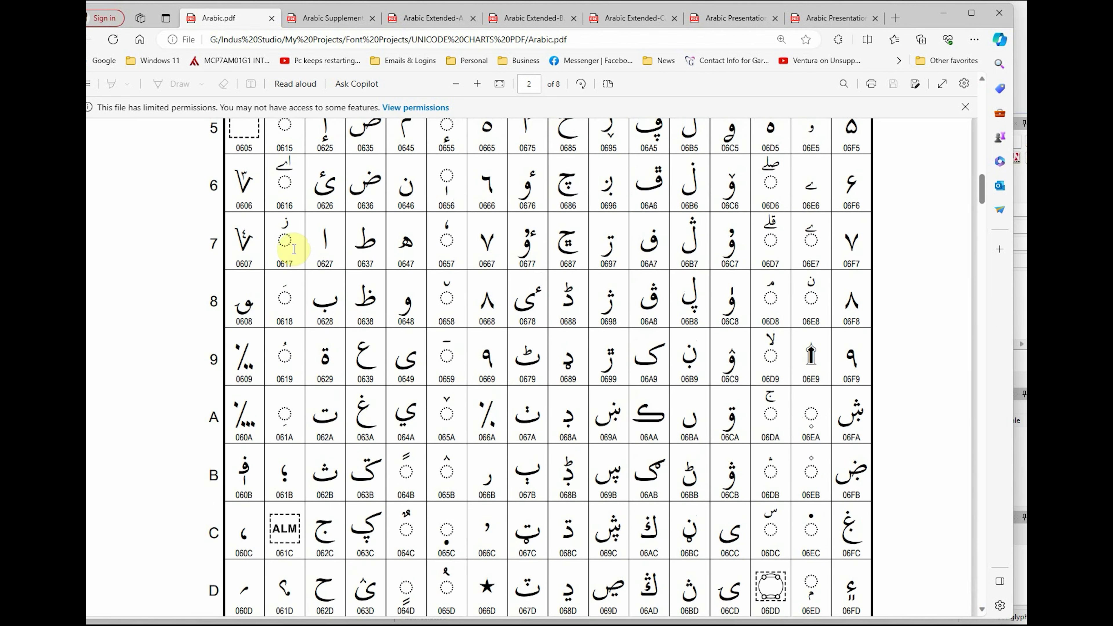
pyautogui.scroll(1, 282, 377)
pyautogui.scroll(6, 282, 377)
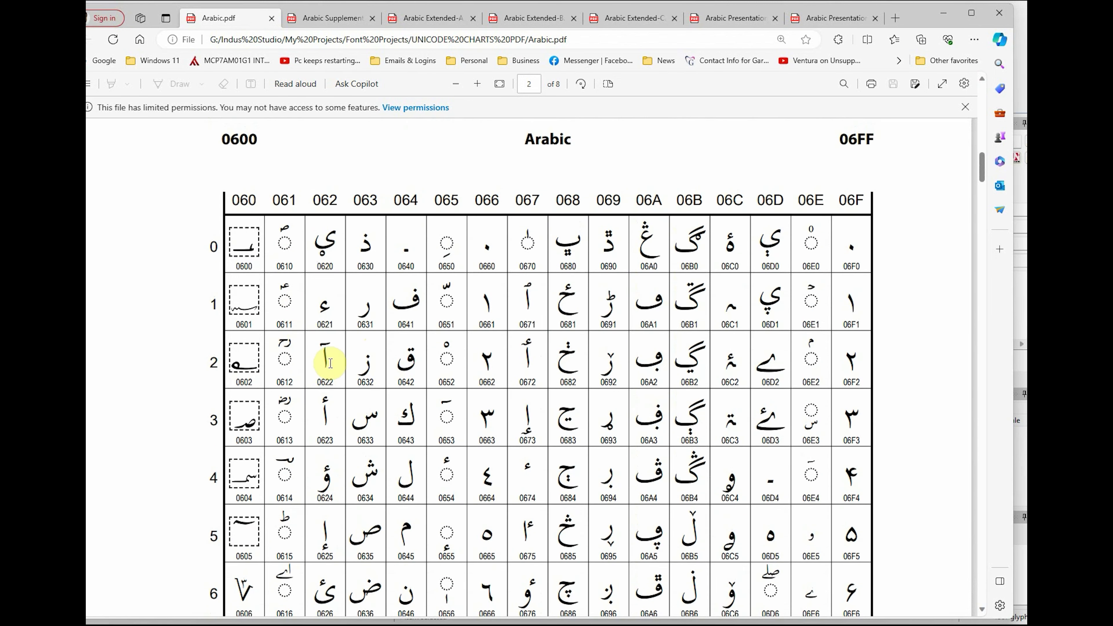
pyautogui.scroll(-3, 348, 401)
pyautogui.scroll(-8, 348, 402)
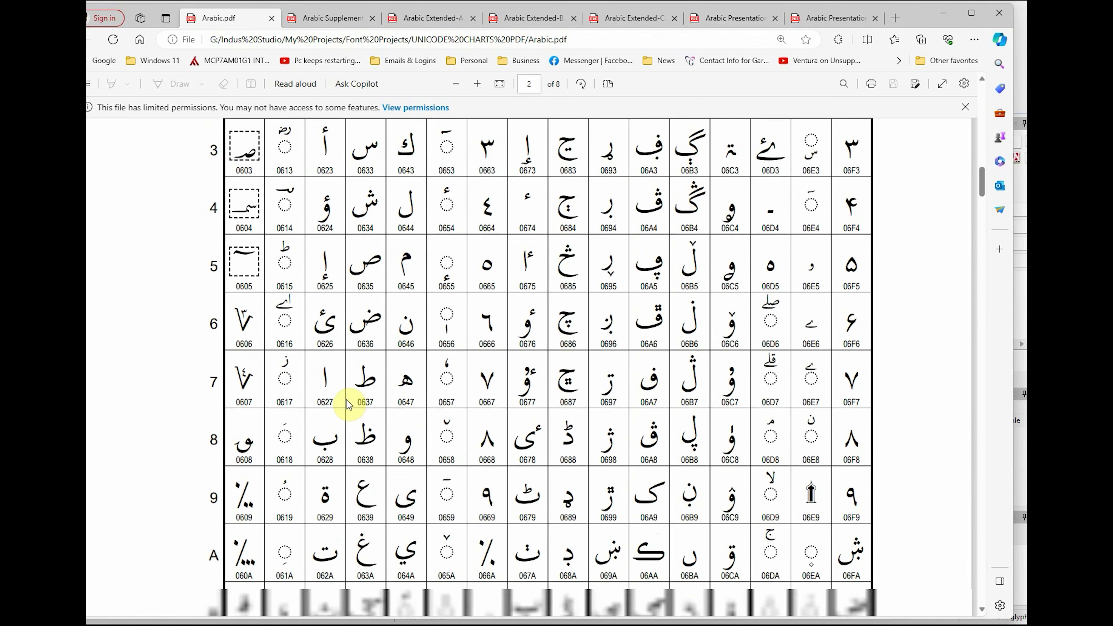
pyautogui.scroll(-1, 348, 404)
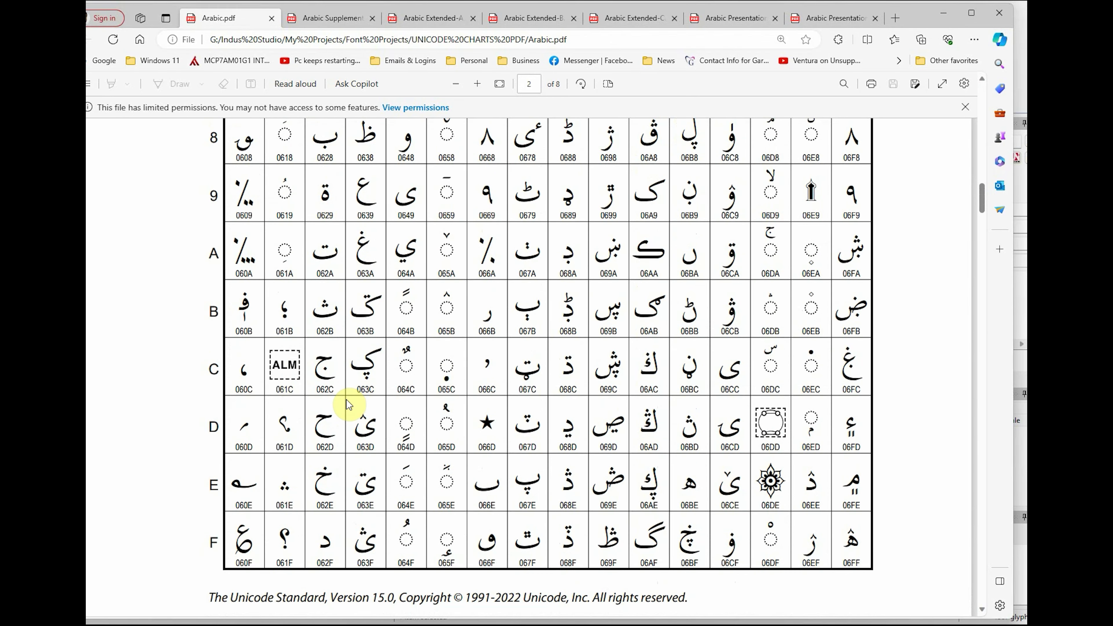
pyautogui.scroll(3, 434, 439)
pyautogui.scroll(8, 432, 440)
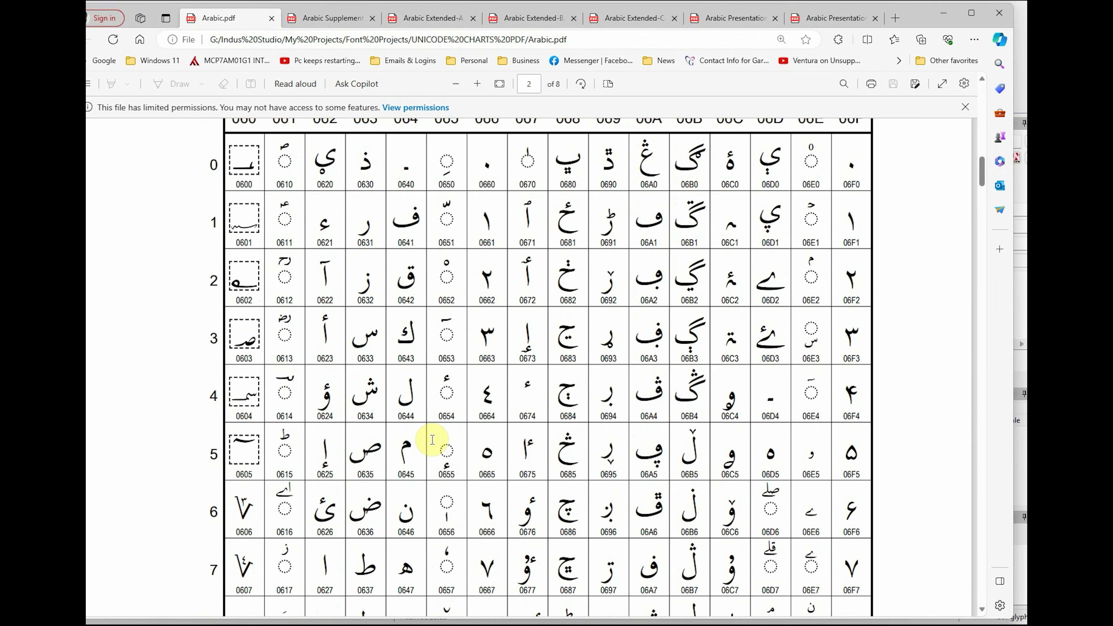
# Step: Magnify the superscript alef mark at code point 0670 in the chart and examine its shape
pyautogui.doubleClick(529, 158)
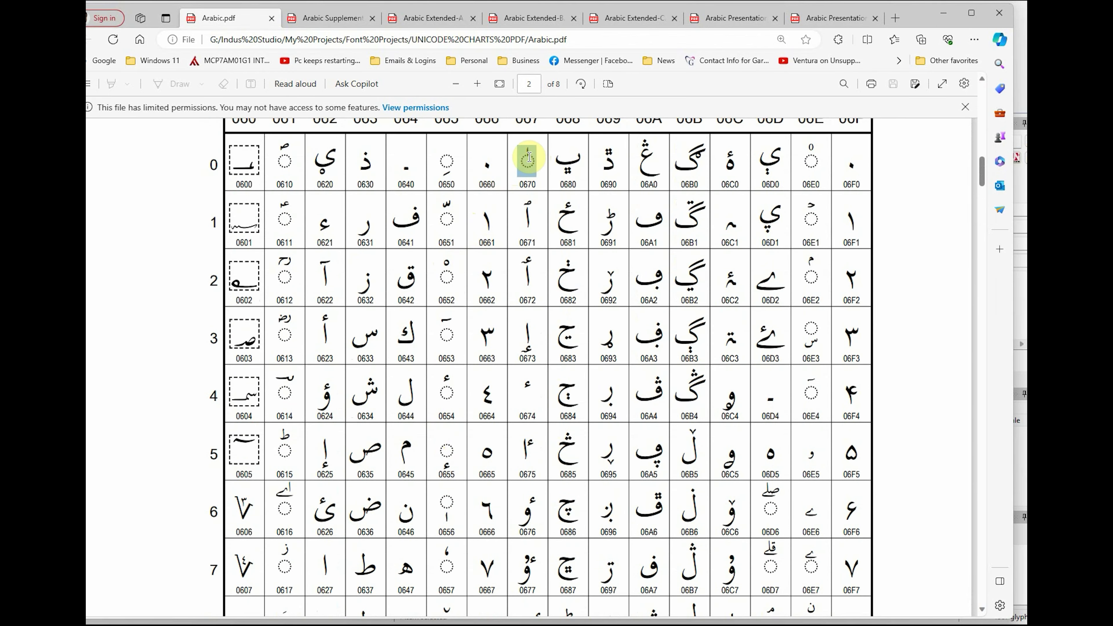
pyautogui.scroll(6, 530, 157)
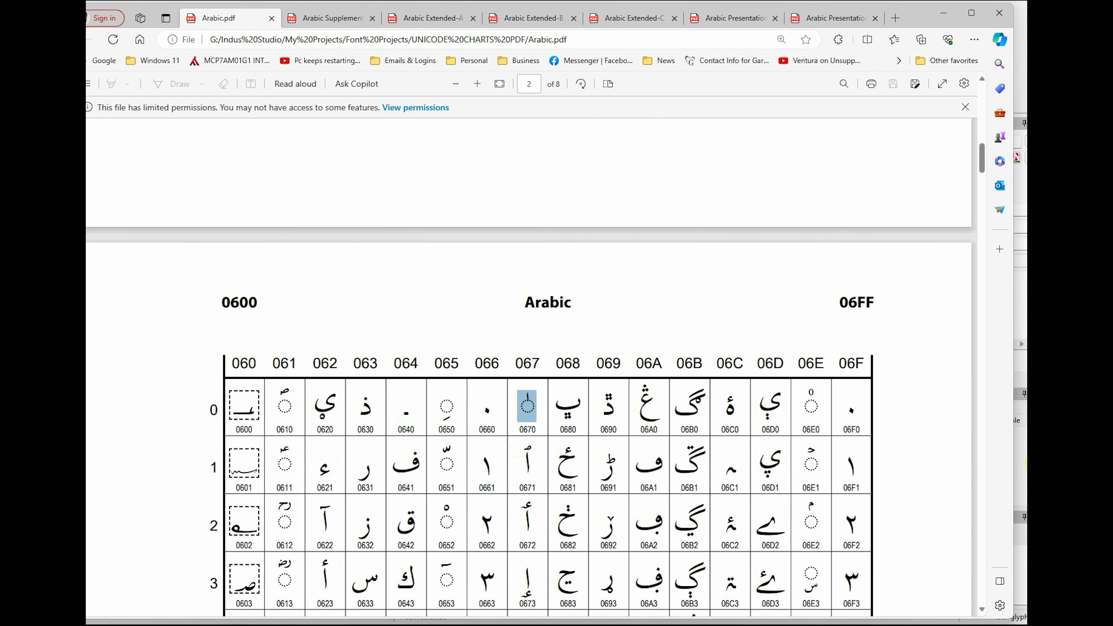
pyautogui.scroll(5, 560, 483)
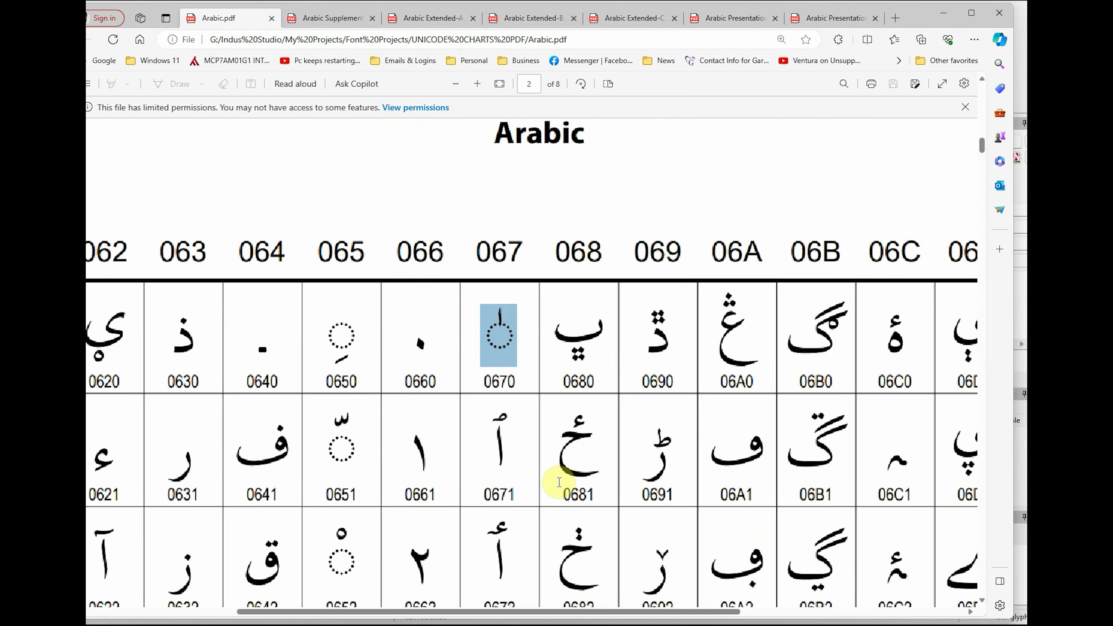
pyautogui.scroll(3, 510, 368)
pyautogui.click(511, 269)
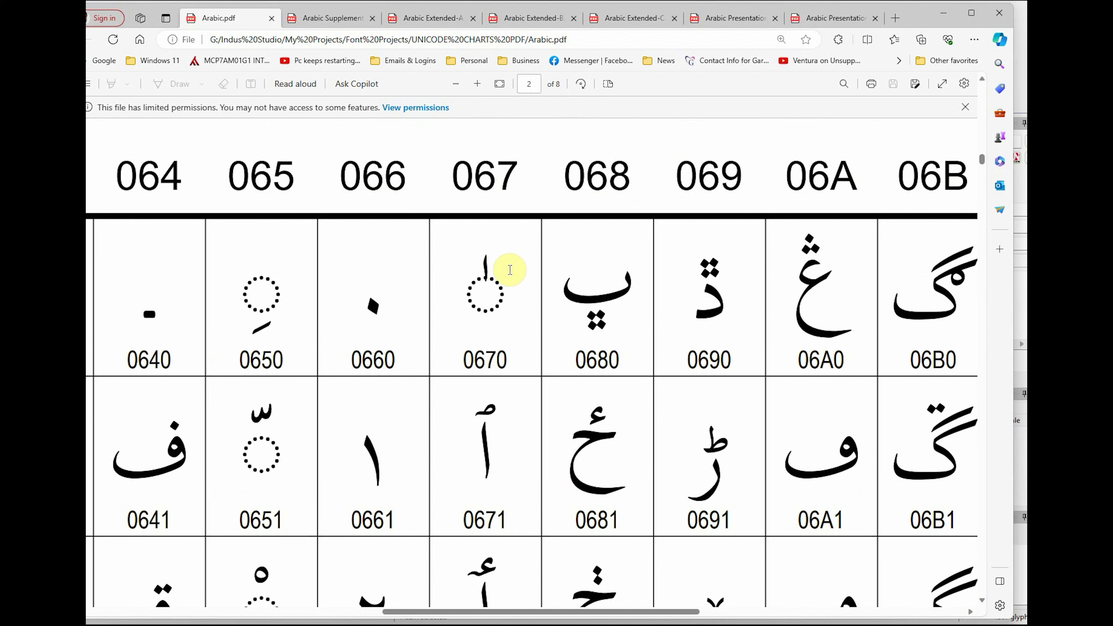
pyautogui.doubleClick(478, 268)
pyautogui.click(480, 273)
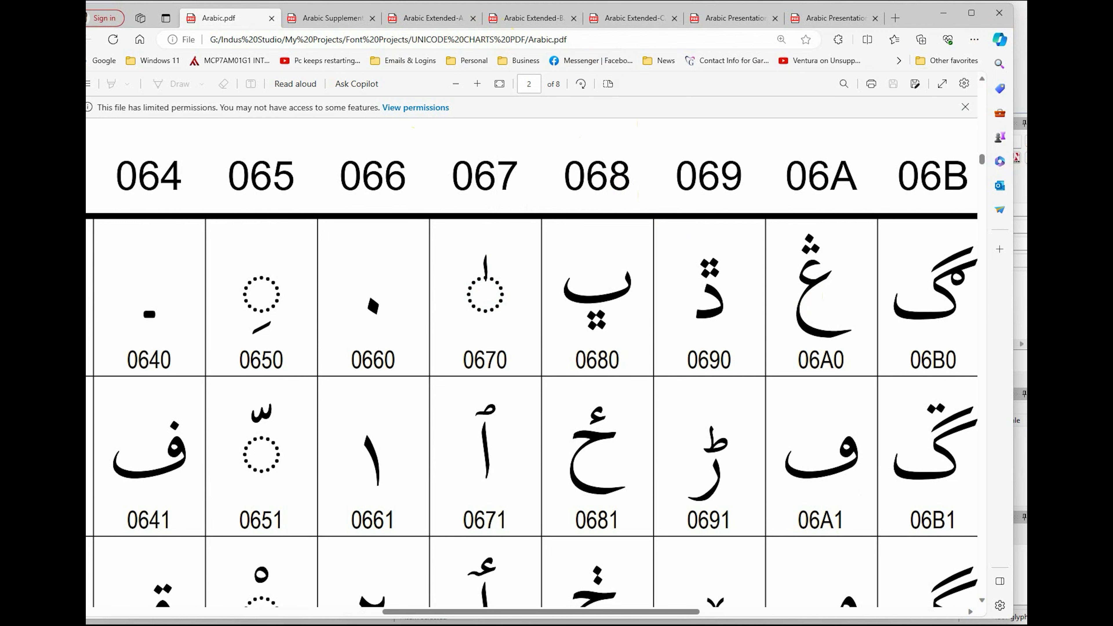
# Step: Switch to FontCreator and open the alefcomb-arab glyph ($0656) from the Arabic Unicode block for editing
pyautogui.click(237, 623)
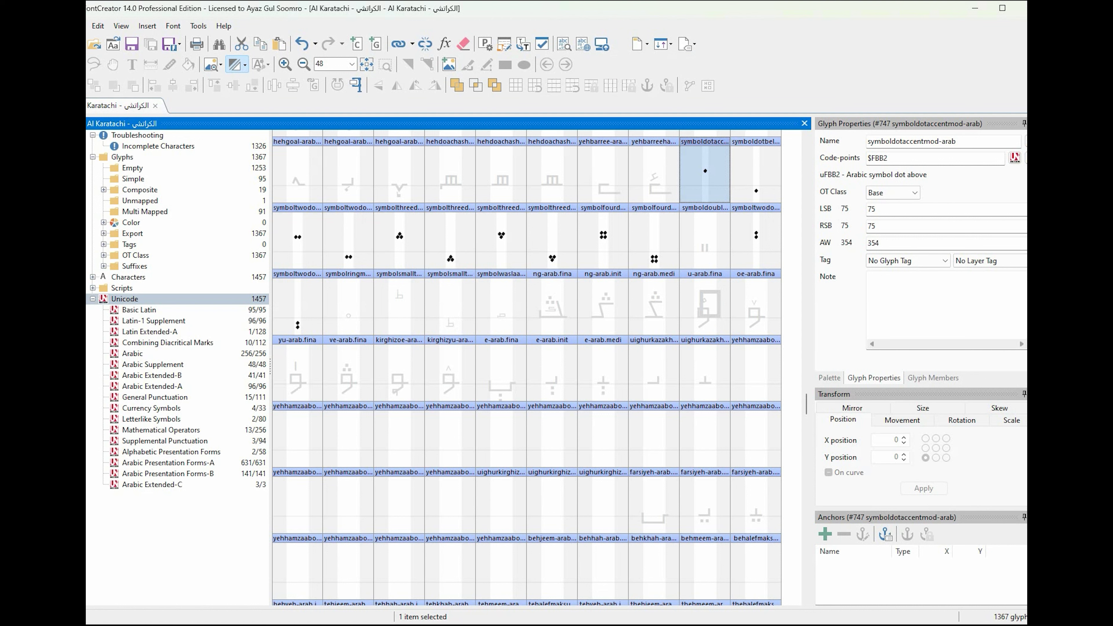
pyautogui.click(132, 353)
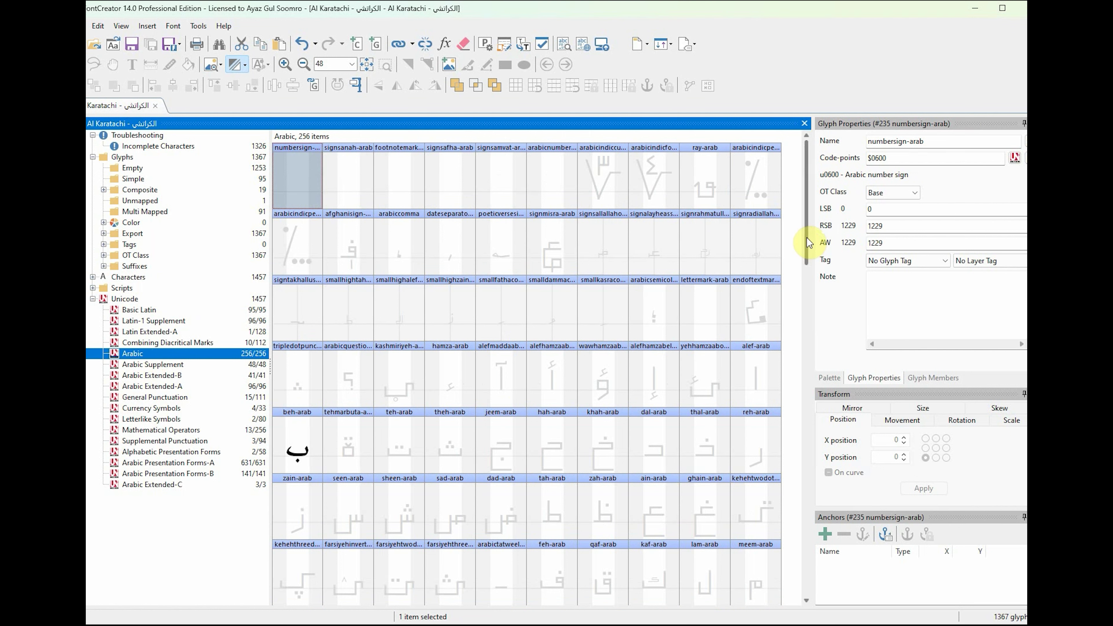
pyautogui.moveTo(807, 237); pyautogui.dragTo(811, 300)
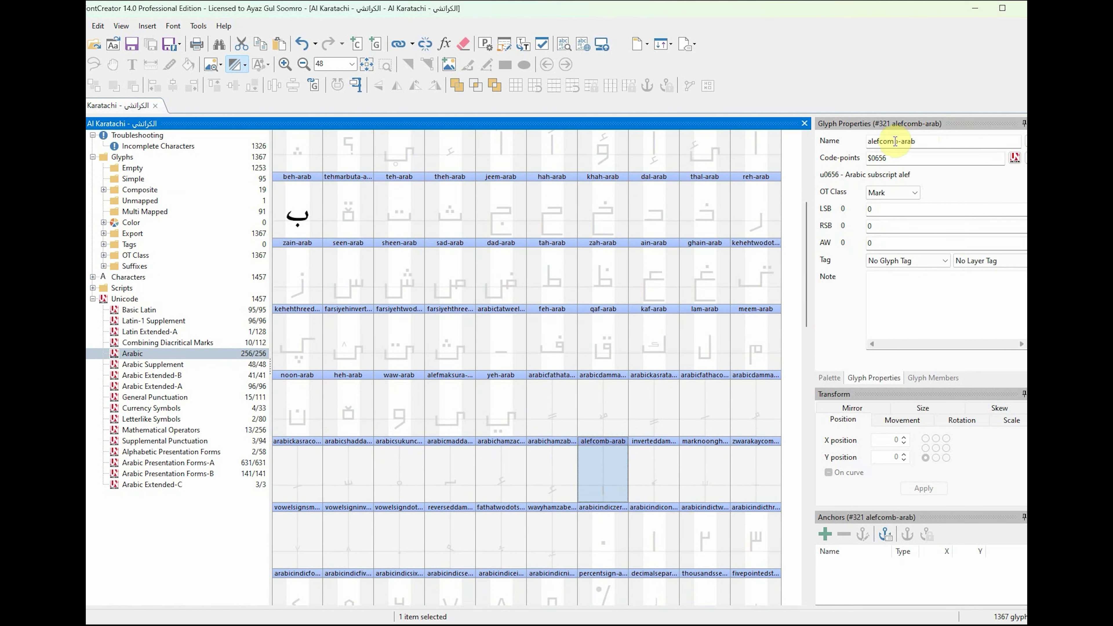
pyautogui.click(878, 145)
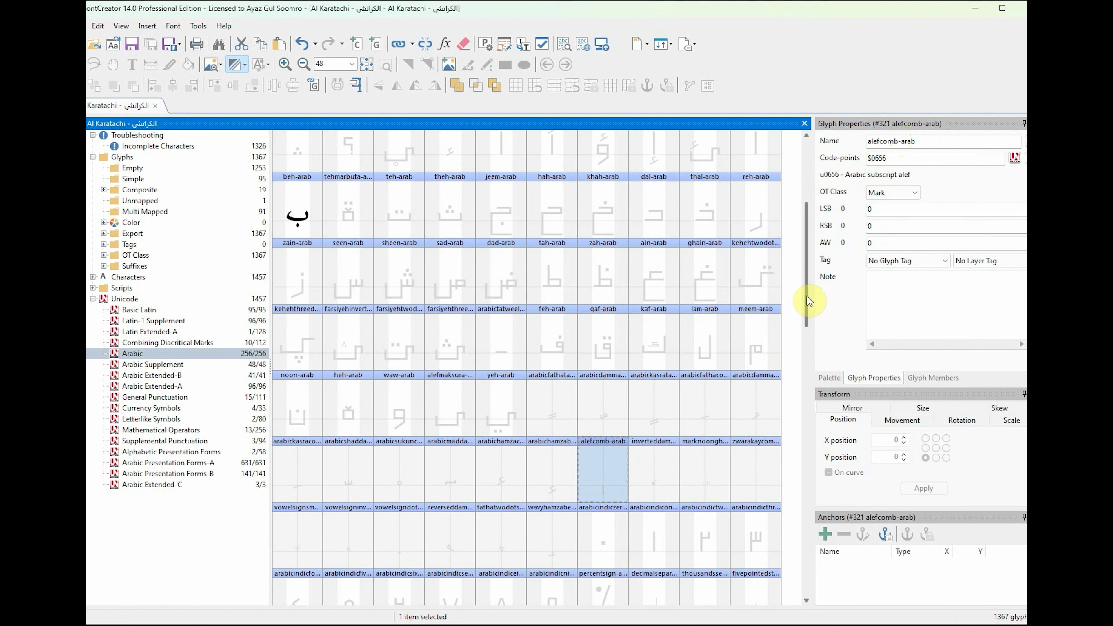
pyautogui.moveTo(807, 296); pyautogui.dragTo(810, 331)
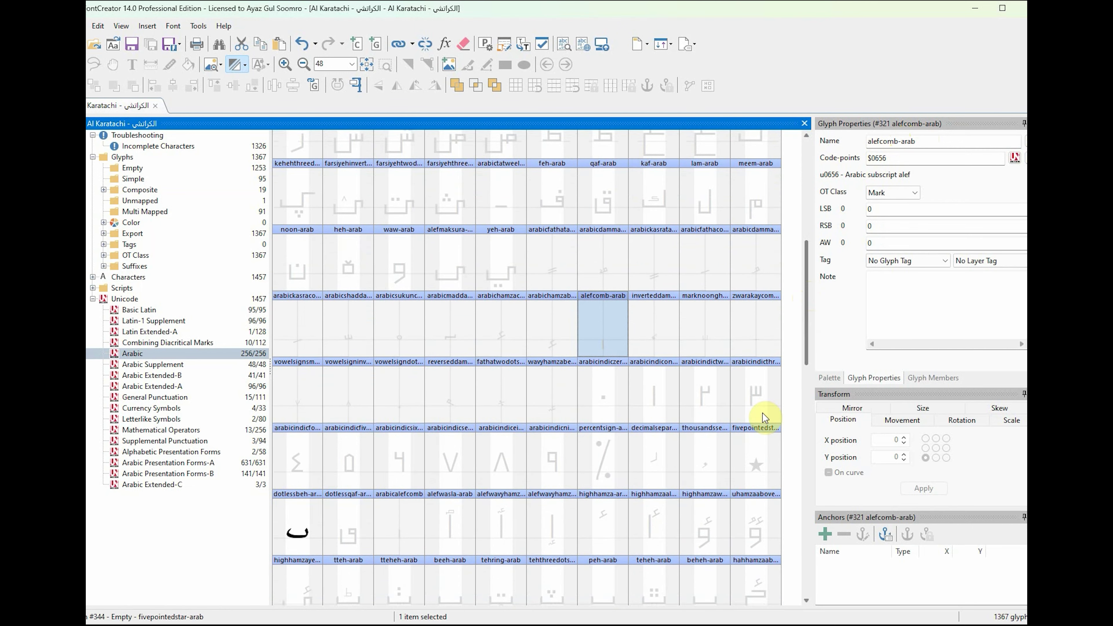
pyautogui.doubleClick(616, 342)
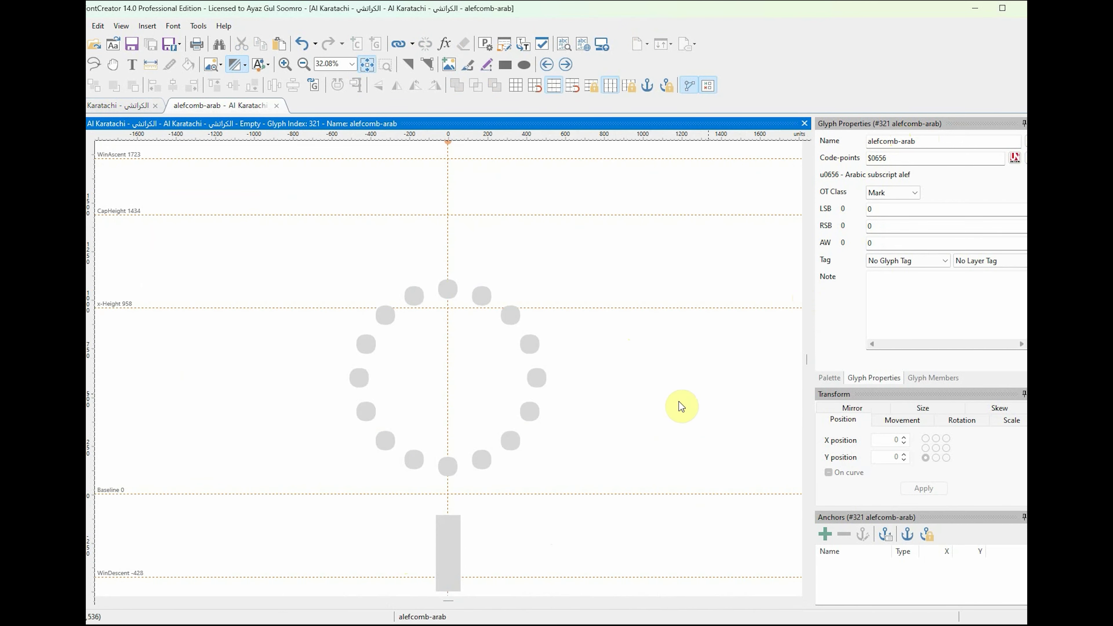
# Step: Import the image Exclamation---Mark.png into the alefcomb-arab glyph and generate its contours with the default trace settings
pyautogui.moveTo(804, 355); pyautogui.dragTo(806, 366)
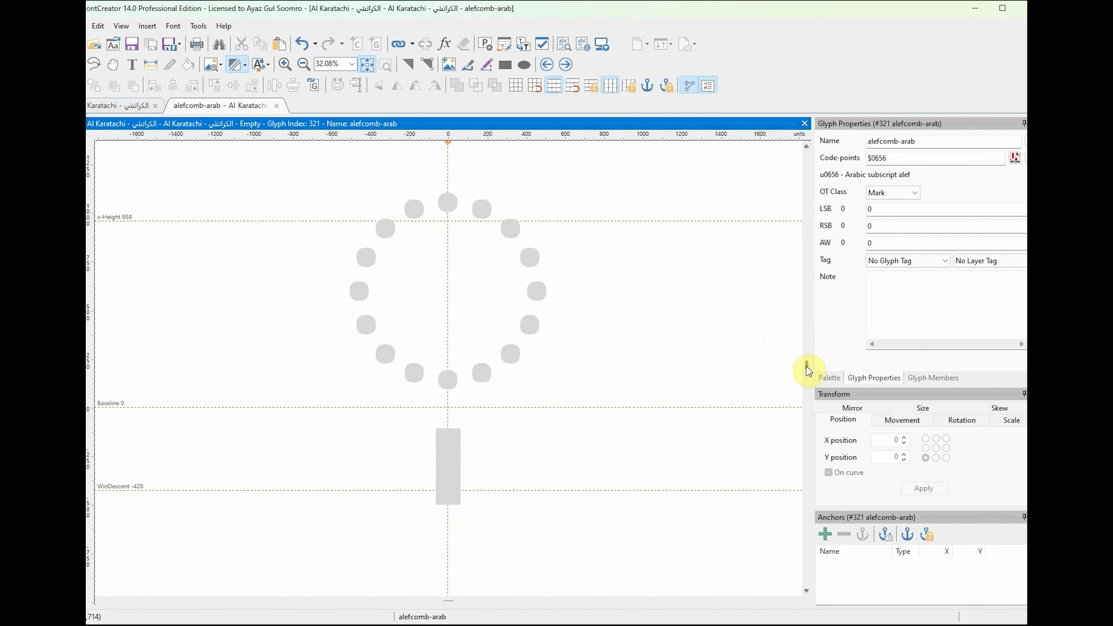
pyautogui.rightClick(556, 343)
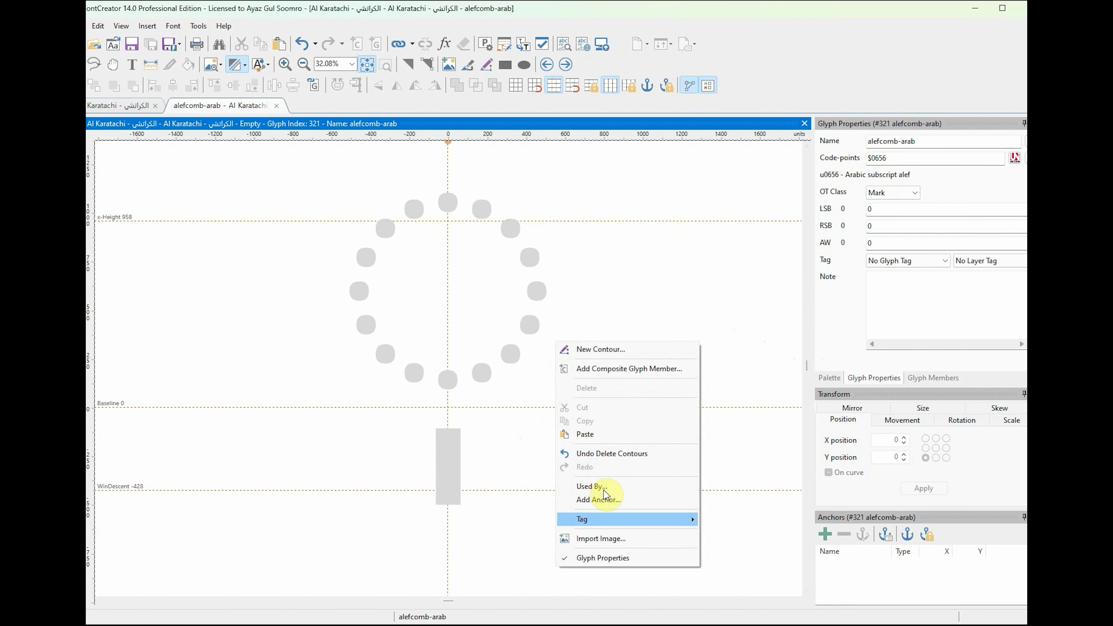
pyautogui.click(608, 539)
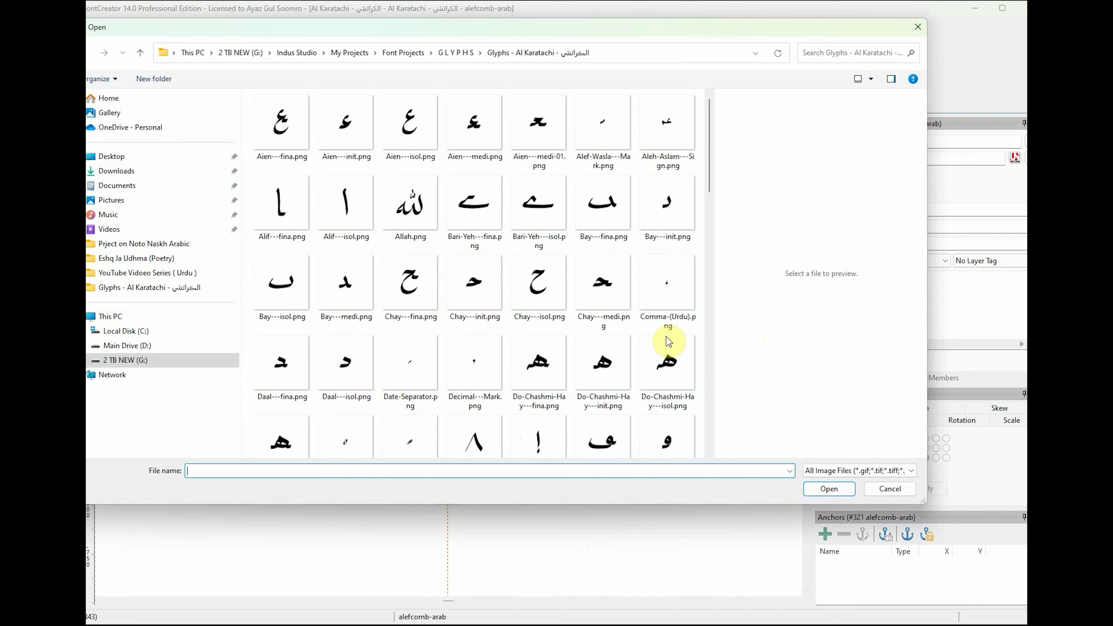
pyautogui.scroll(-1, 714, 211)
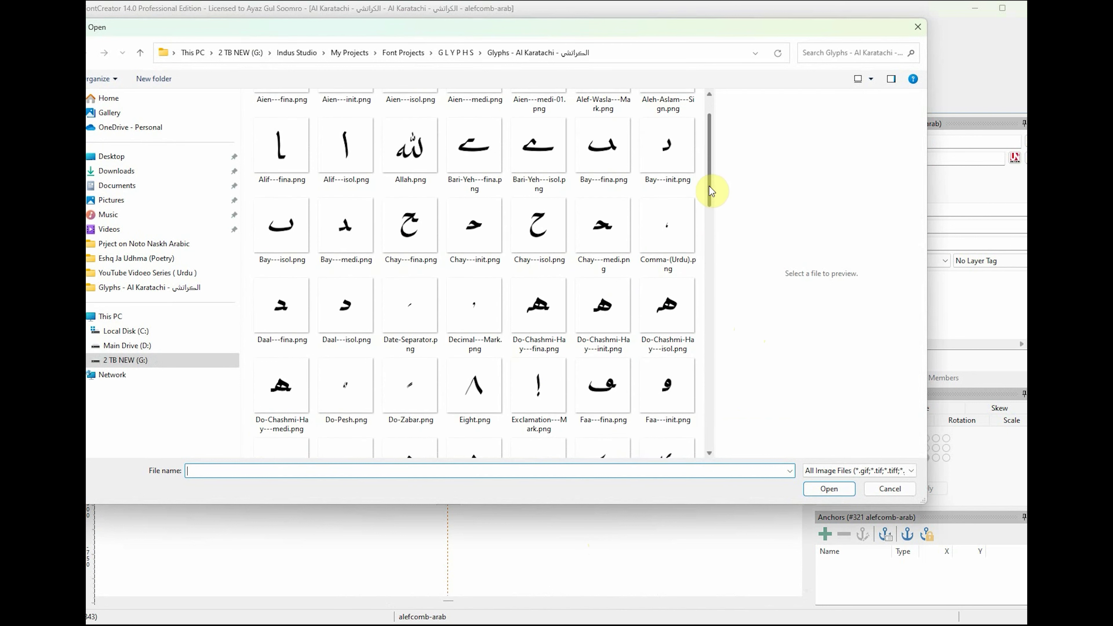
pyautogui.click(545, 376)
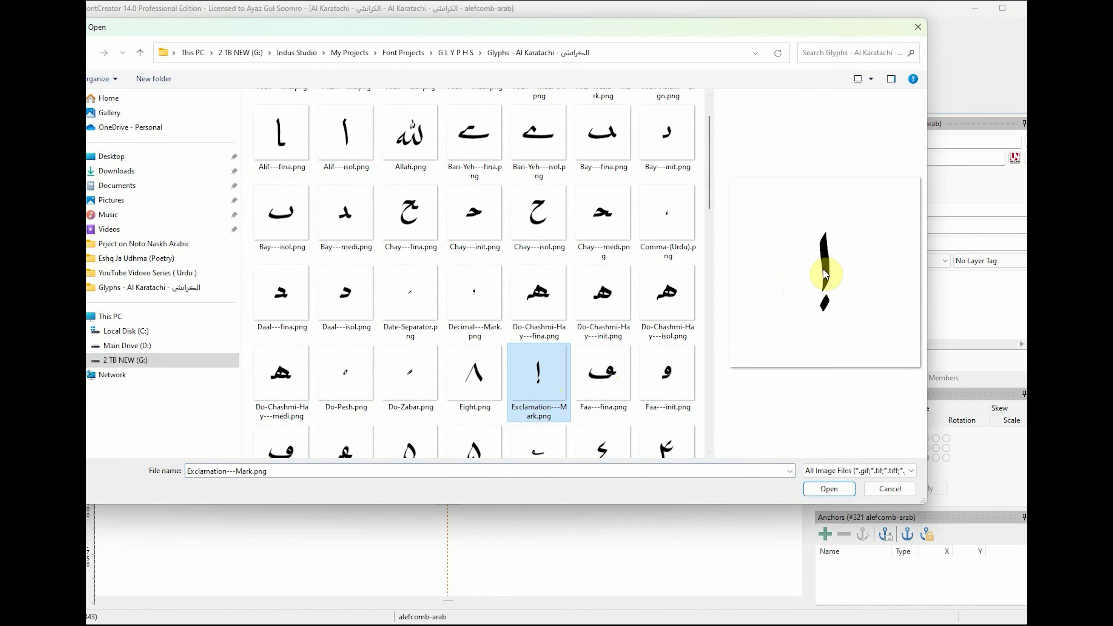
pyautogui.click(835, 494)
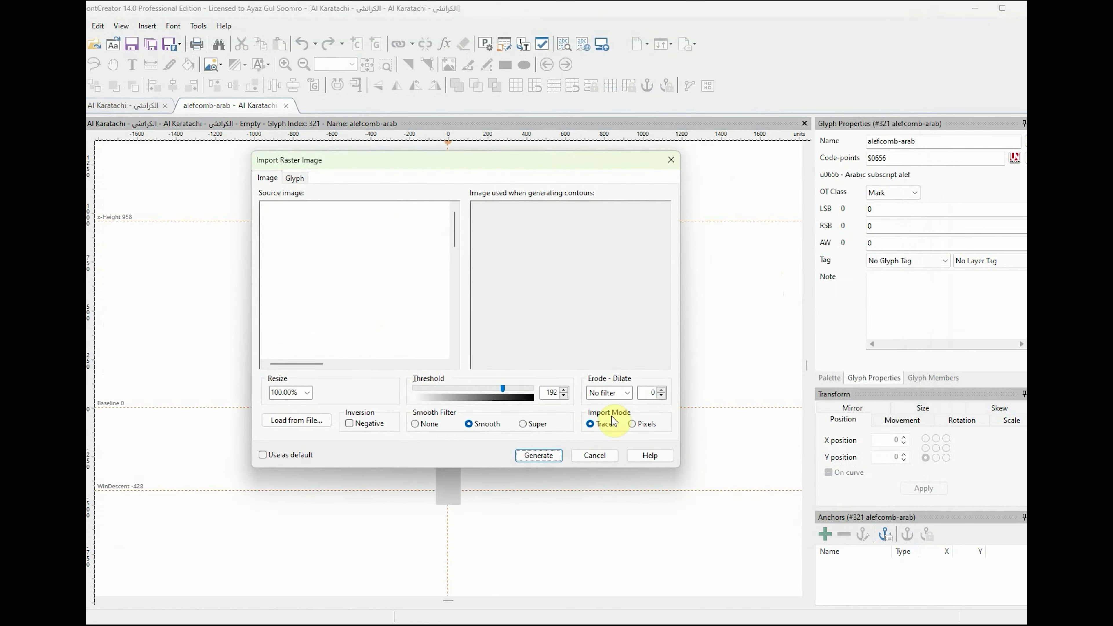
pyautogui.click(550, 459)
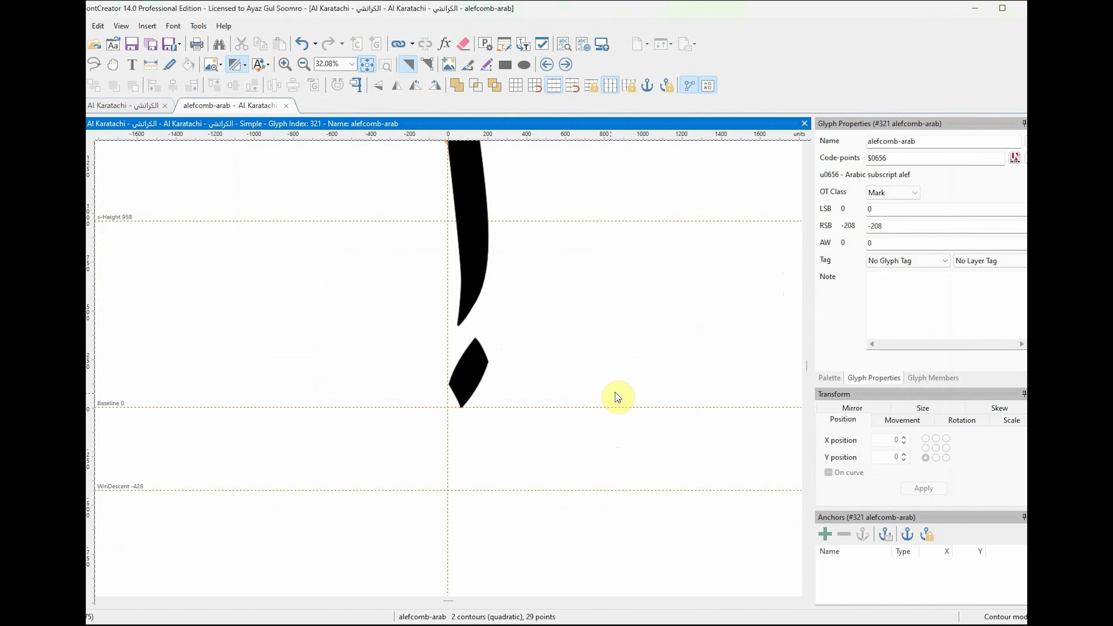
# Step: Delete the lower dot contour of the imported exclamation mark and check the remaining alef stroke in the glyph overview
pyautogui.scroll(2, 612, 417)
pyautogui.click(480, 464)
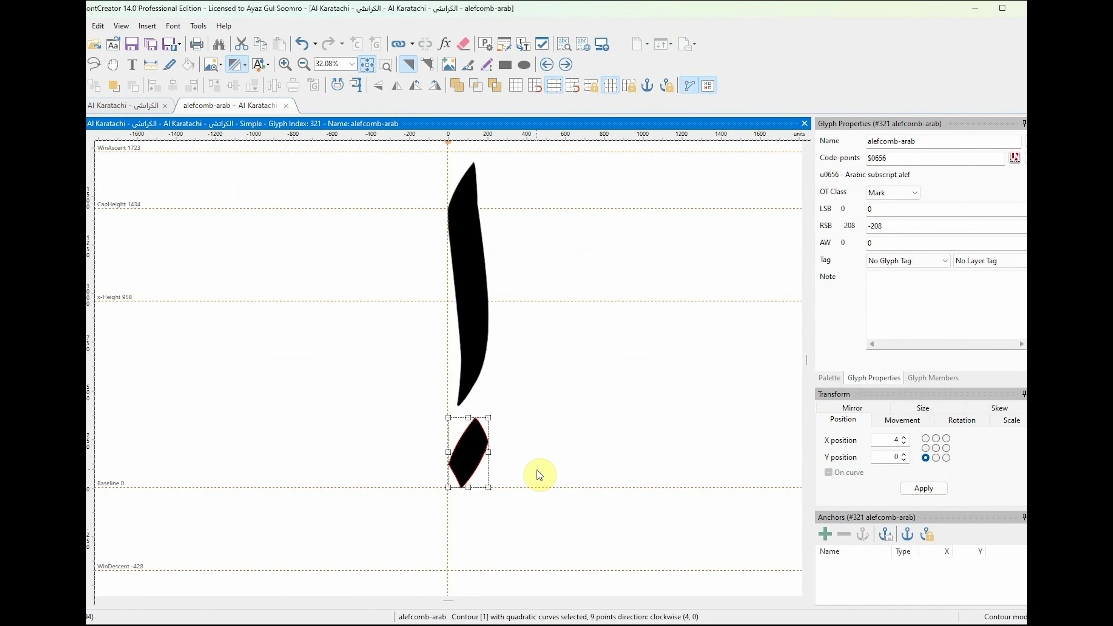
pyautogui.press('Delete')
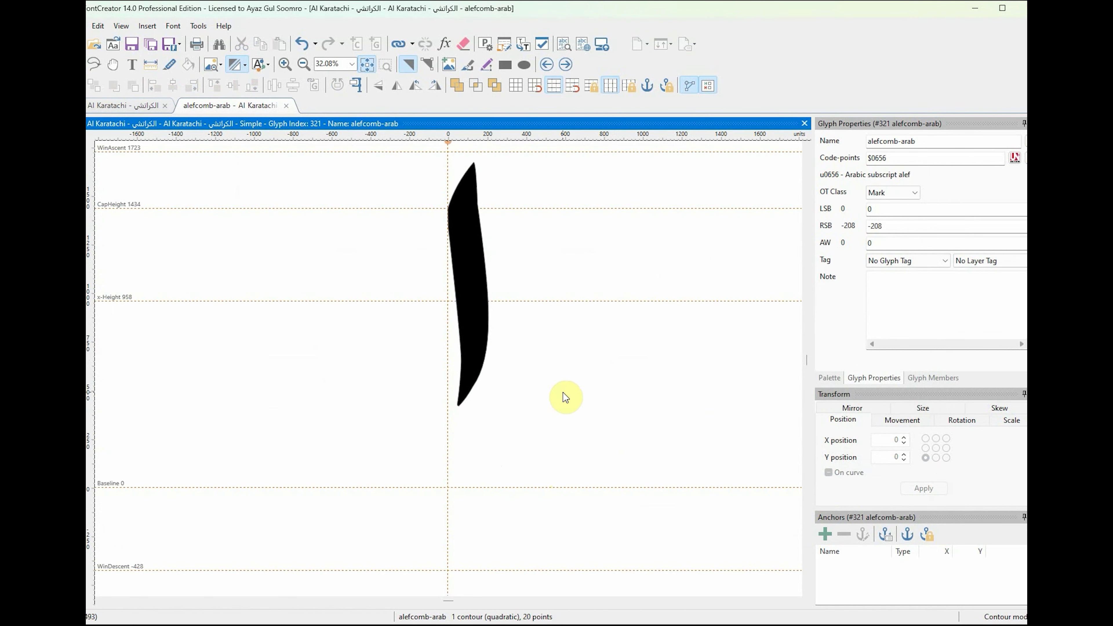
pyautogui.click(128, 106)
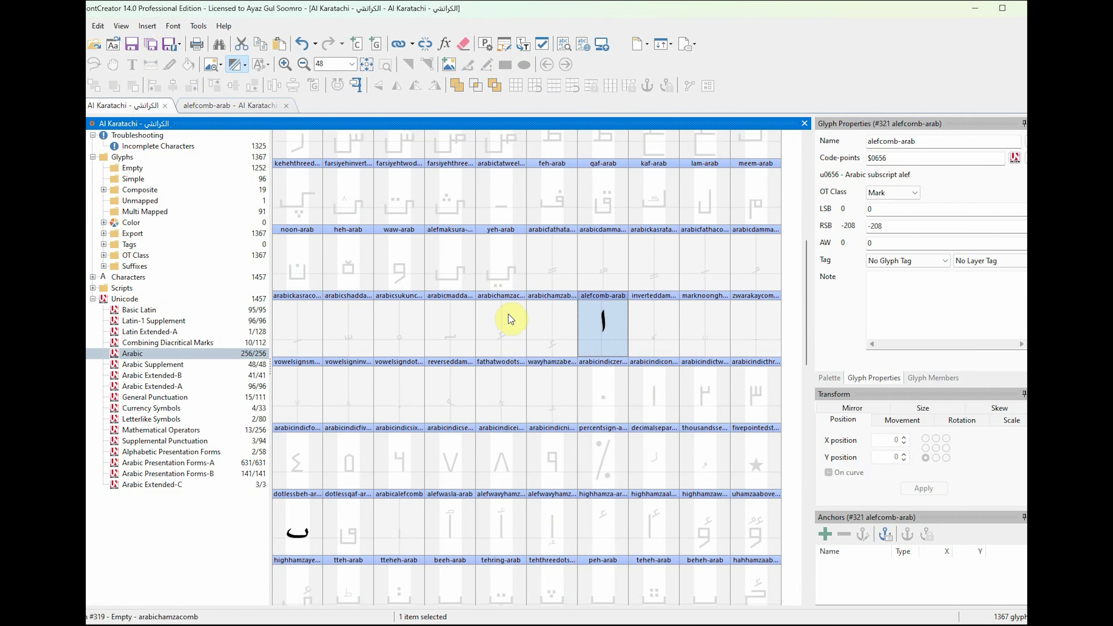
pyautogui.click(254, 105)
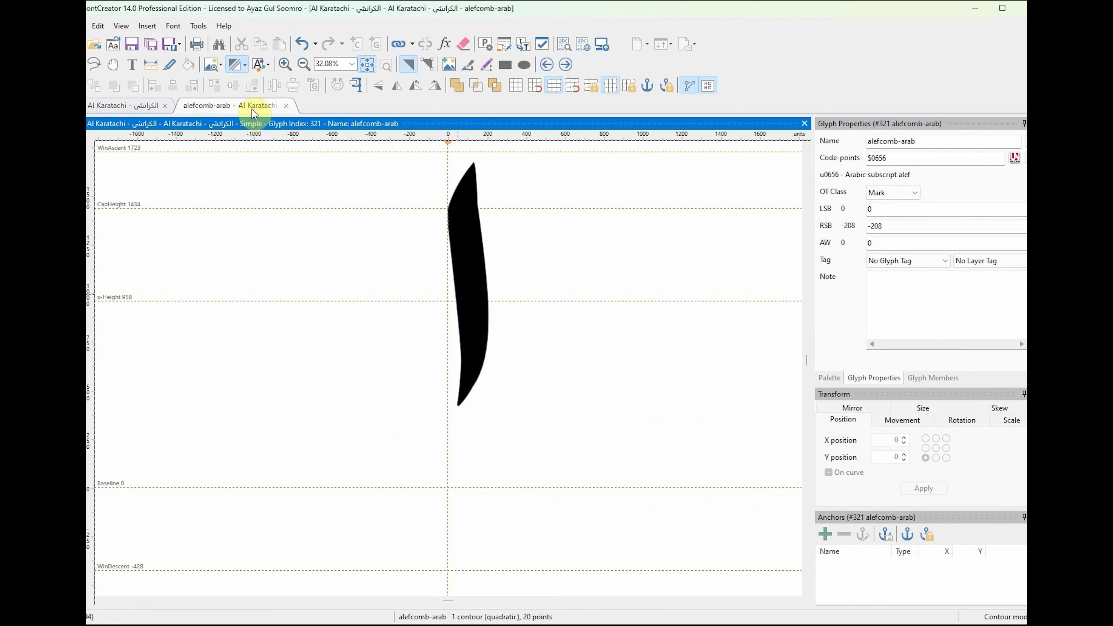
# Step: Move the alef stroke down to about X 38, Y -1204 so most of it sits below the baseline
pyautogui.scroll(-2, 512, 266)
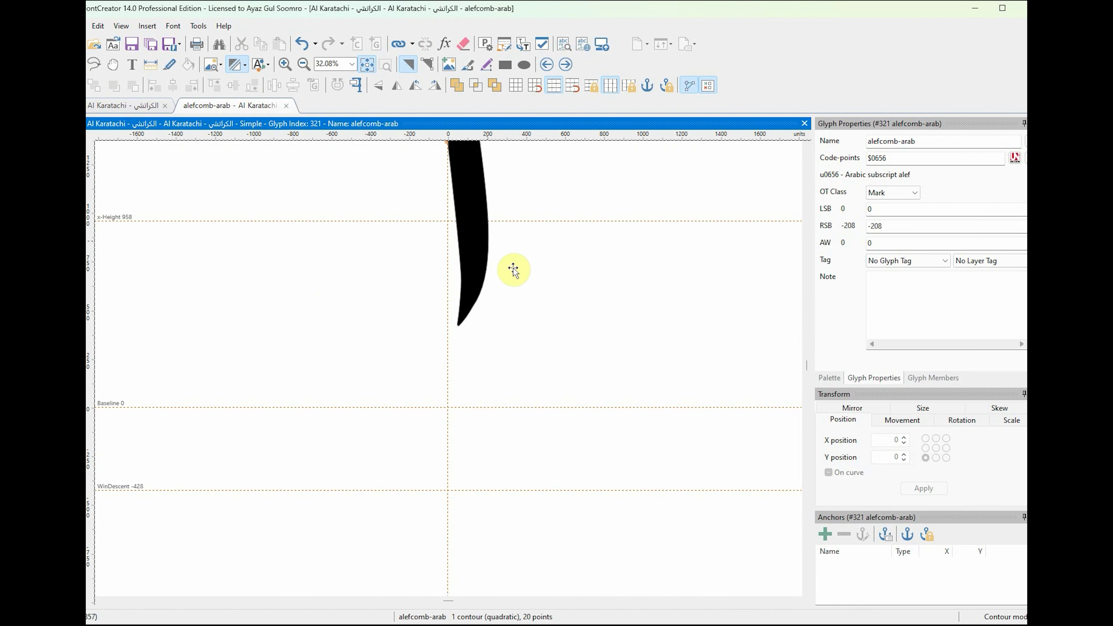
pyautogui.moveTo(482, 158); pyautogui.dragTo(490, 543)
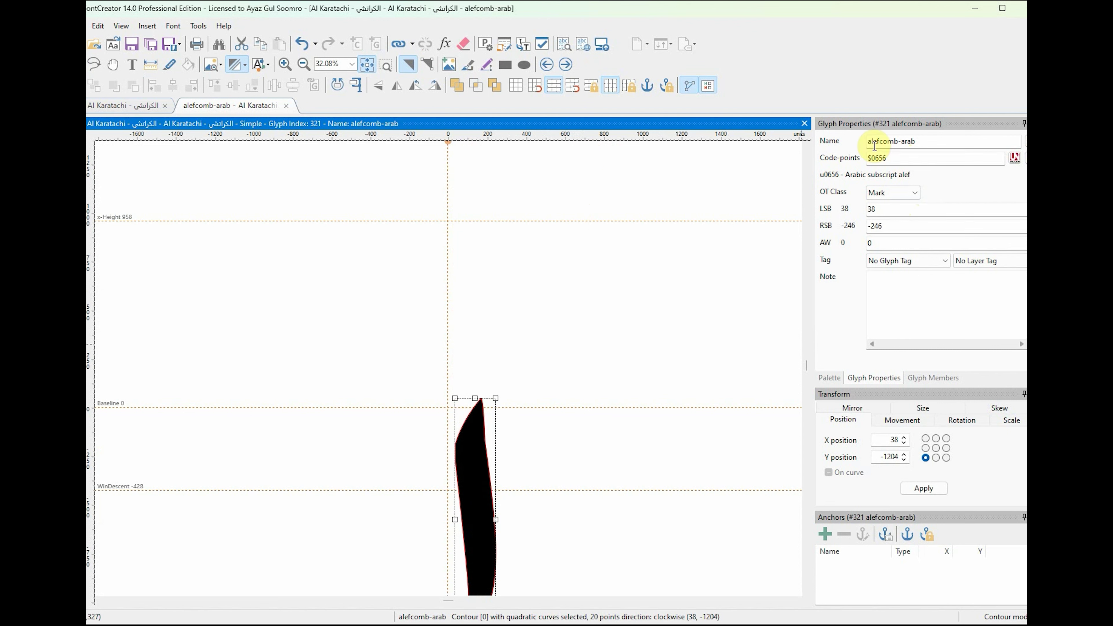
pyautogui.scroll(-4, 613, 403)
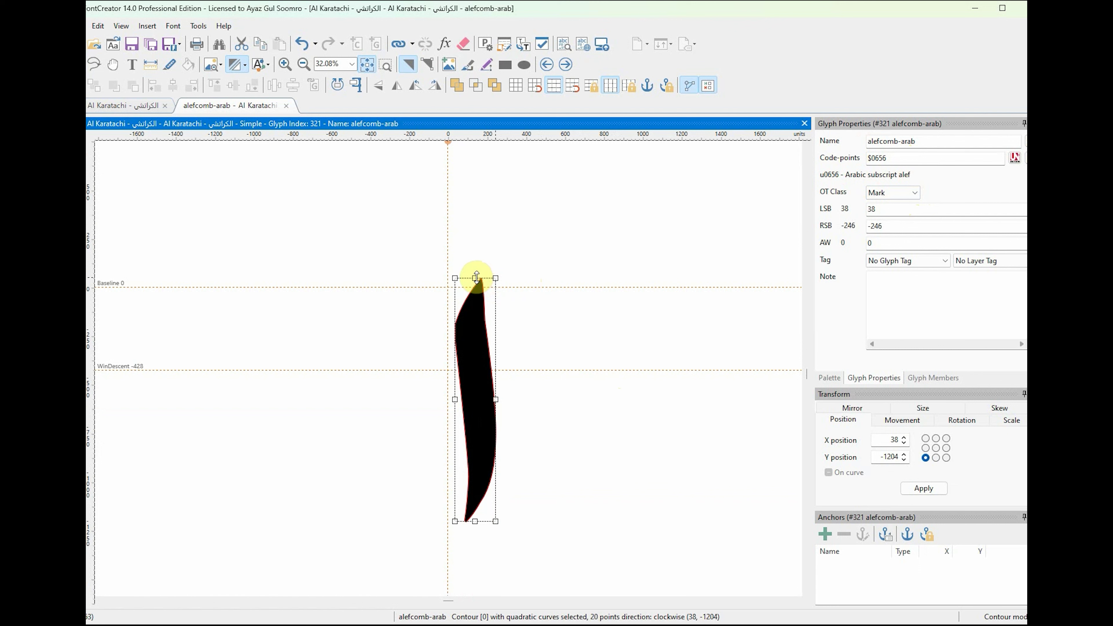
# Step: Scale the alef stroke down proportionally and place it just below the baseline with its left edge at about 44 units, checking the overview
pyautogui.moveTo(495, 278); pyautogui.dragTo(494, 358)
pyautogui.moveTo(460, 443); pyautogui.dragTo(466, 389)
pyautogui.moveTo(483, 456); pyautogui.dragTo(482, 394)
pyautogui.click(415, 201)
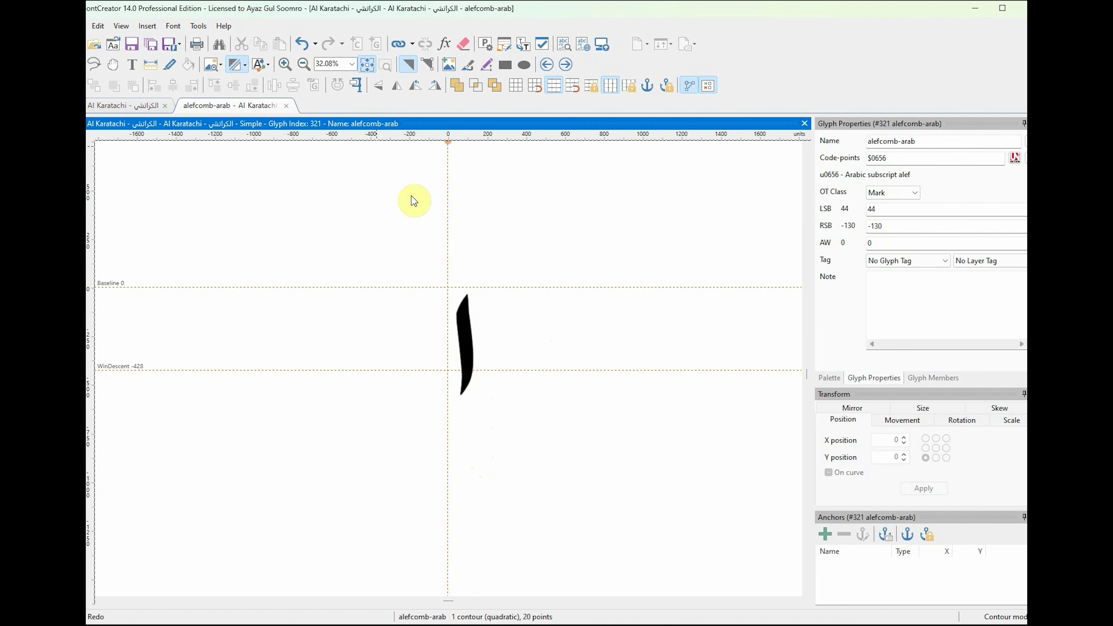
pyautogui.click(149, 105)
pyautogui.click(281, 109)
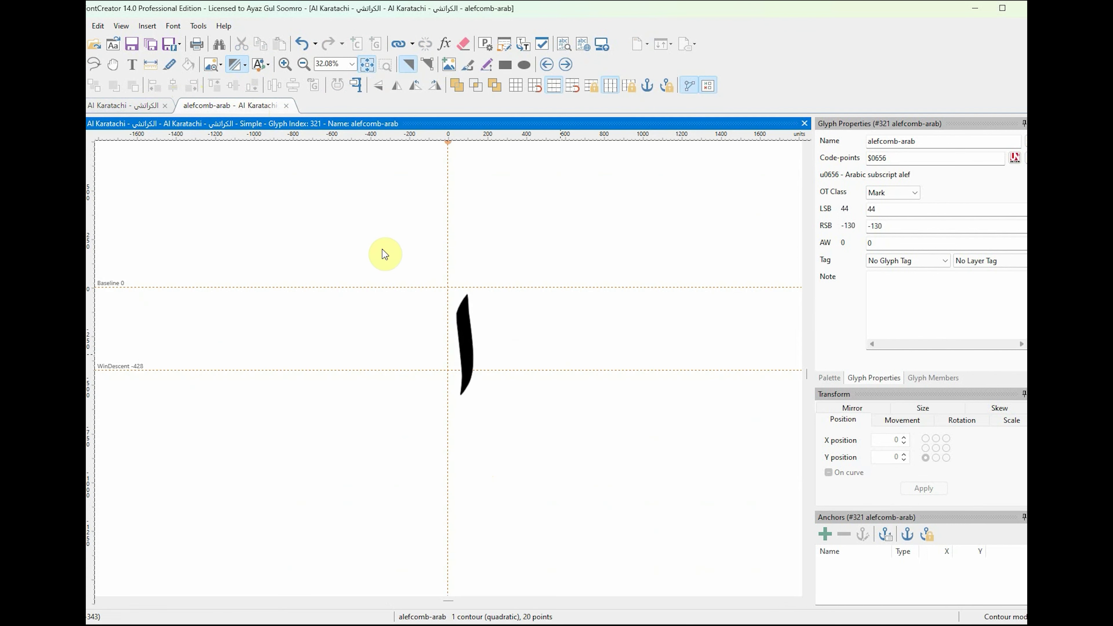
# Step: Narrow the alef stroke slightly and shorten it so its lower end meets the WinDescent line, checking the glyph overview
pyautogui.click(471, 346)
pyautogui.moveTo(473, 344); pyautogui.dragTo(473, 344)
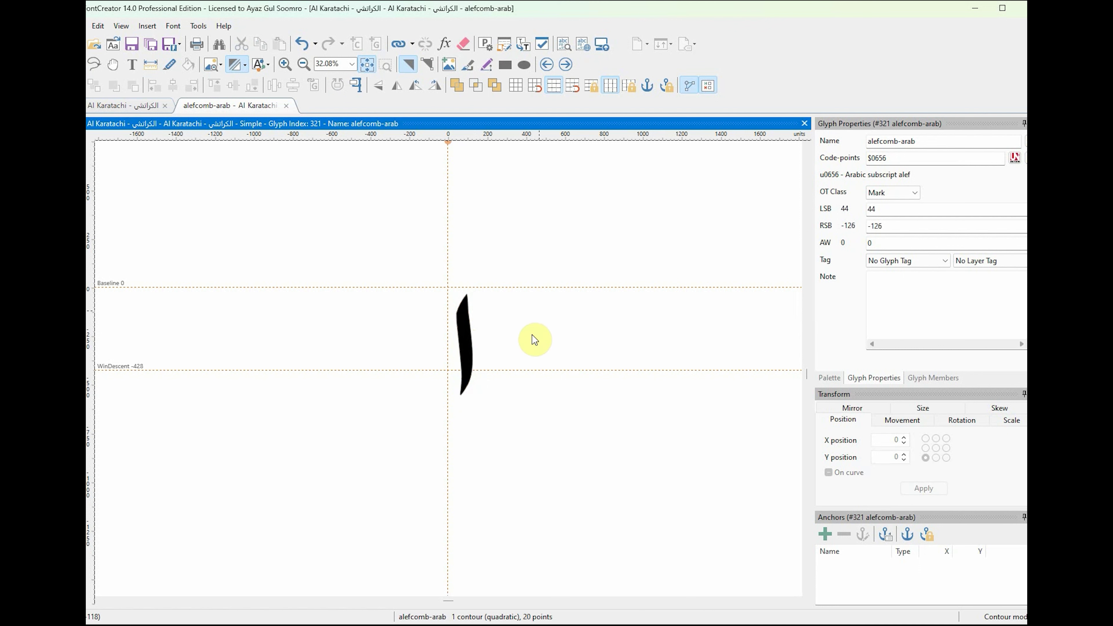
pyautogui.click(471, 329)
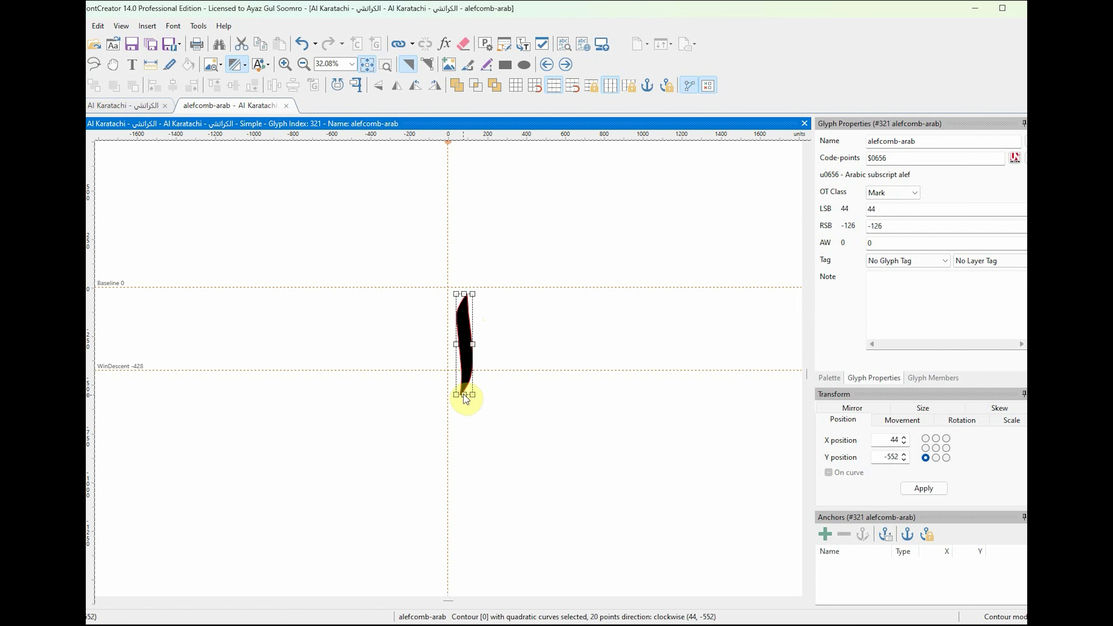
pyautogui.moveTo(463, 394); pyautogui.dragTo(465, 372)
pyautogui.click(127, 107)
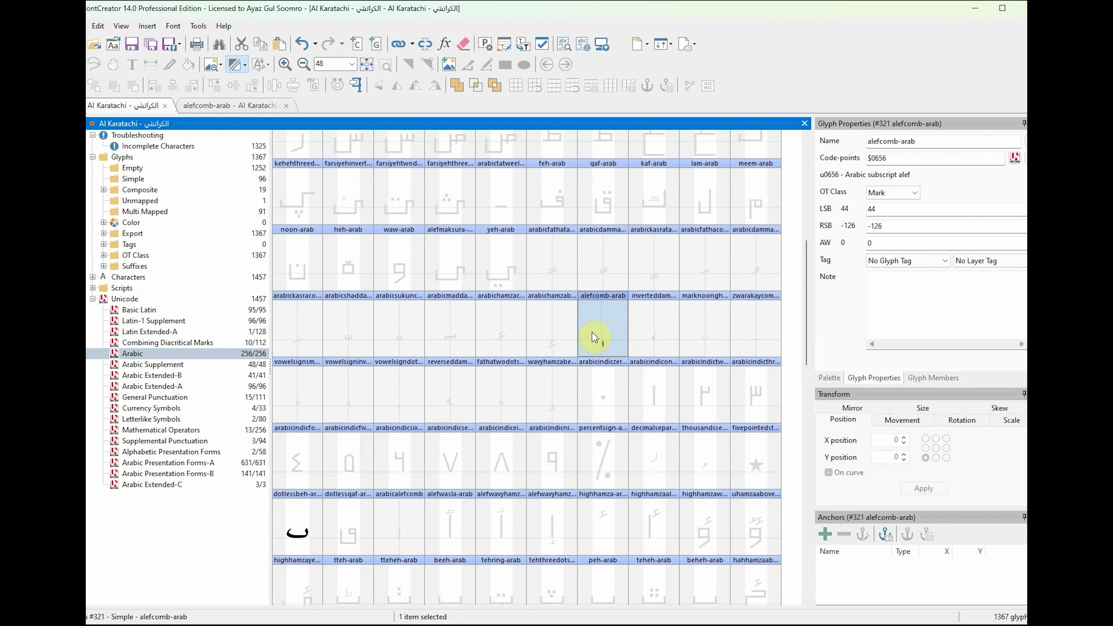
pyautogui.click(233, 105)
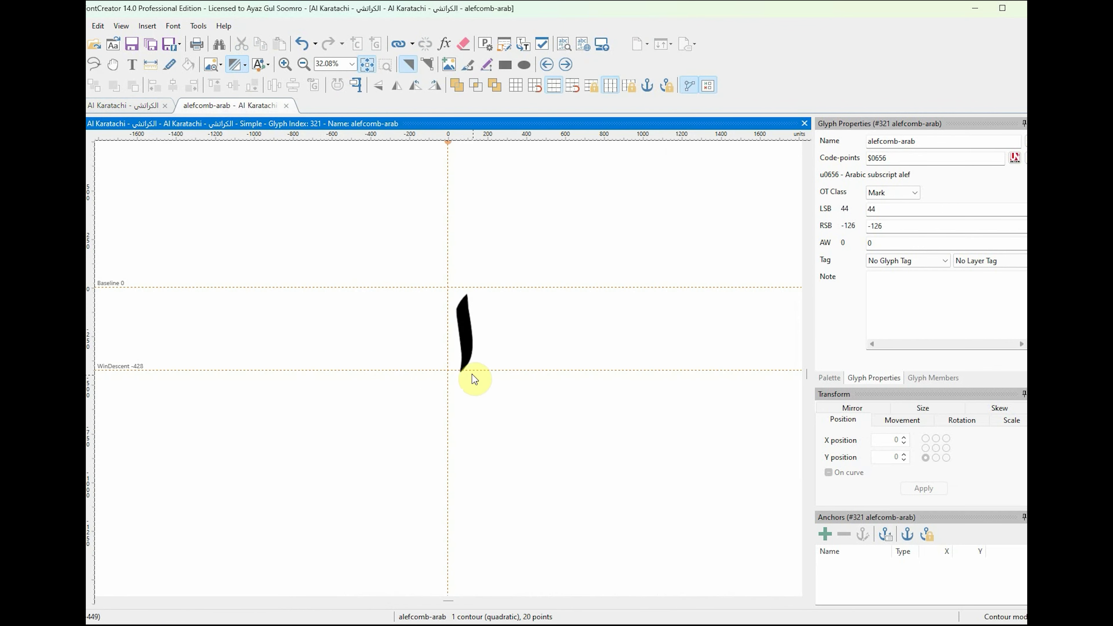
# Step: Stretch the alef stroke down and scale it slightly so its lower end sits at about Y -489, checking the glyph overview
pyautogui.click(471, 357)
pyautogui.moveTo(465, 373); pyautogui.dragTo(464, 380)
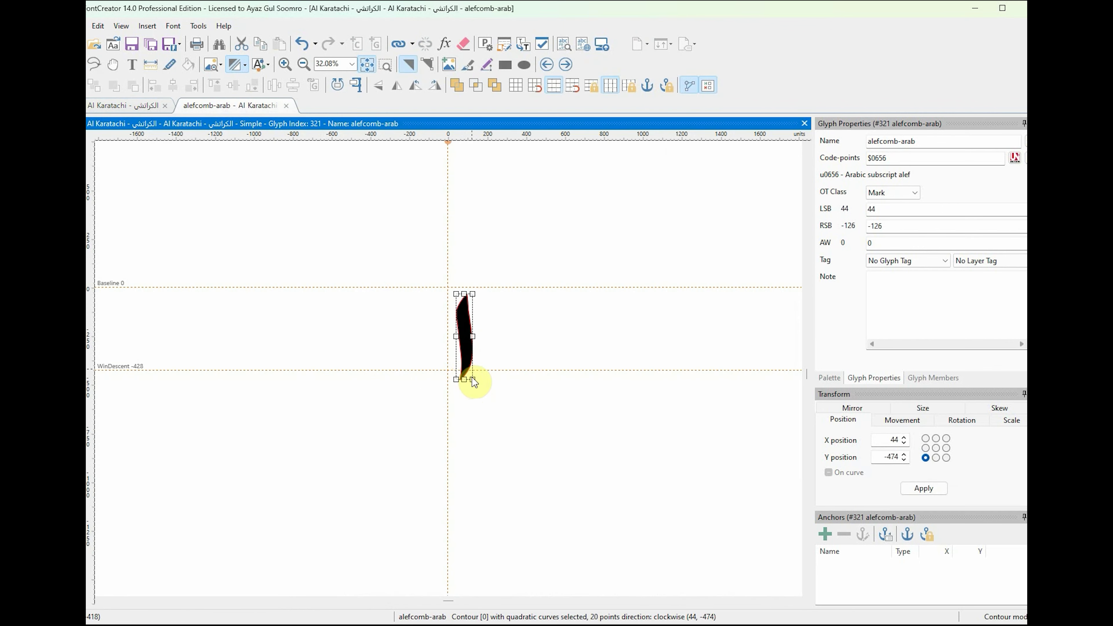
pyautogui.click(472, 379)
pyautogui.click(475, 376)
pyautogui.moveTo(472, 379); pyautogui.dragTo(473, 382)
pyautogui.click(515, 352)
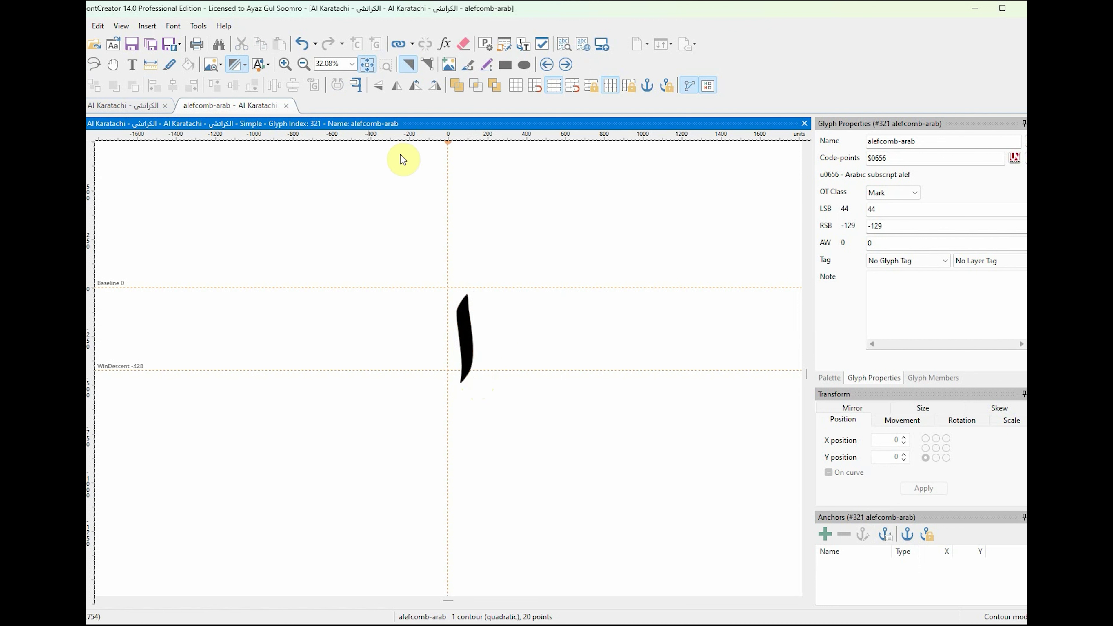
pyautogui.click(287, 106)
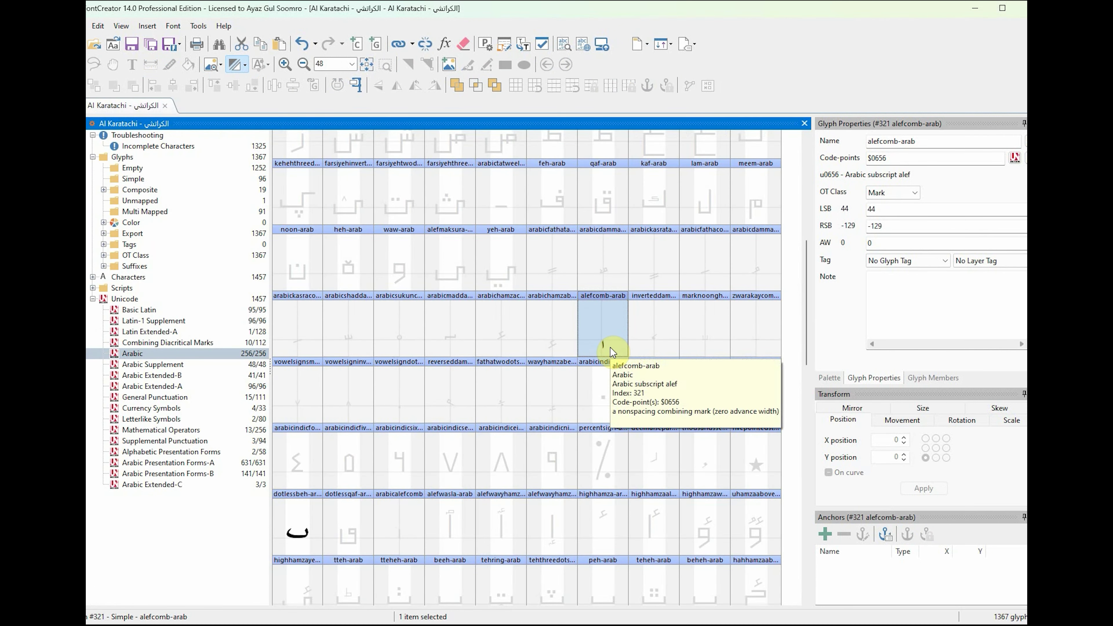
pyautogui.doubleClick(608, 336)
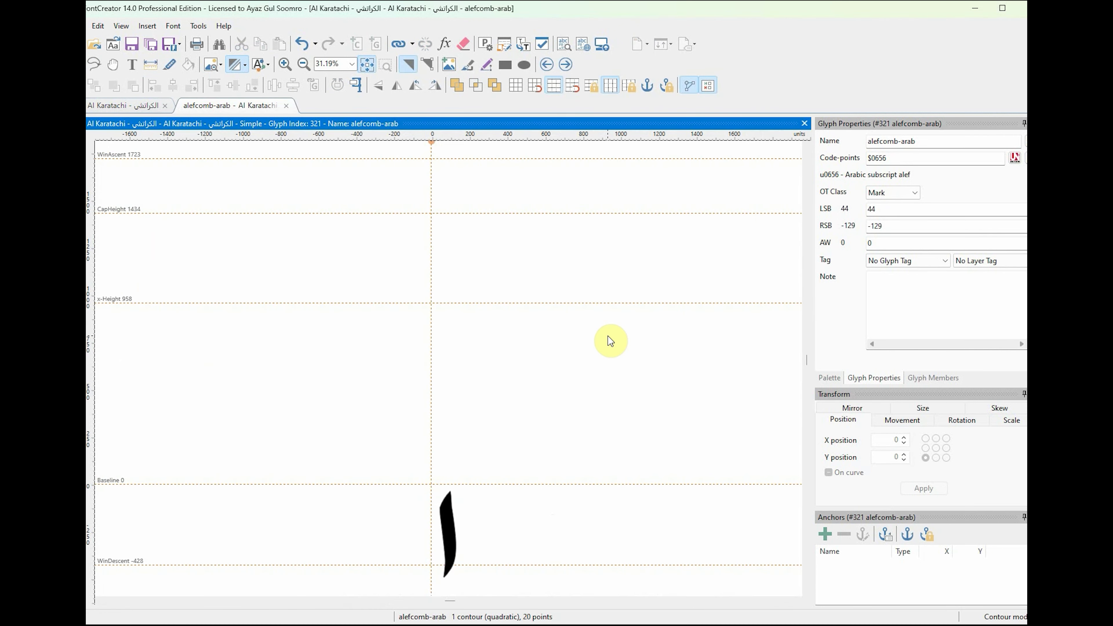
# Step: Set both the left and right side bearings of alefcomb-arab to 75
pyautogui.click(925, 209)
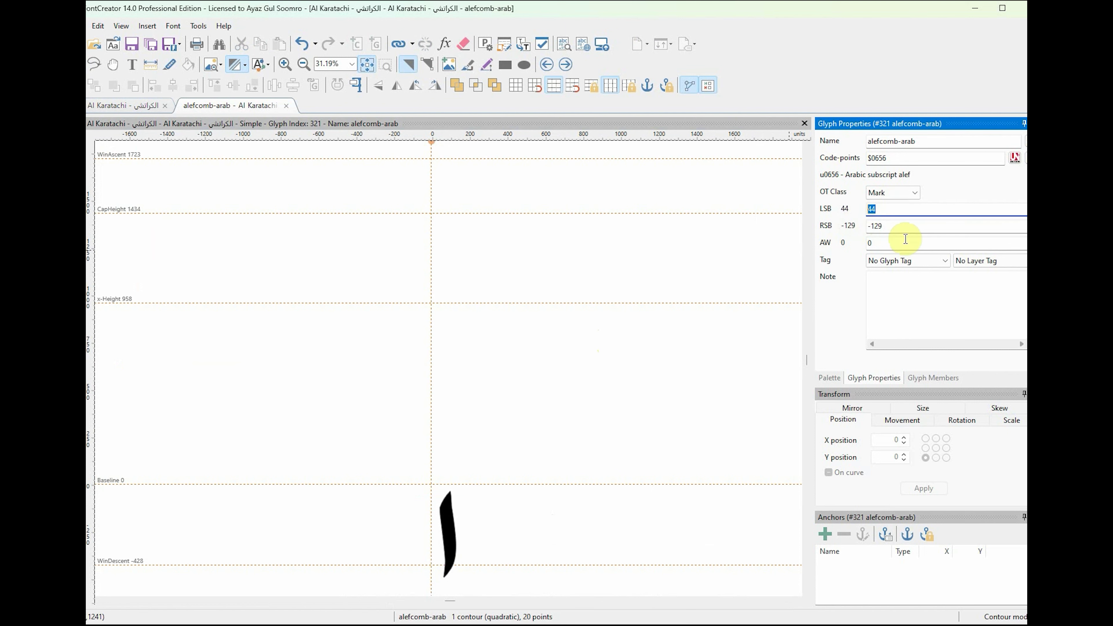
pyautogui.press('Tab')
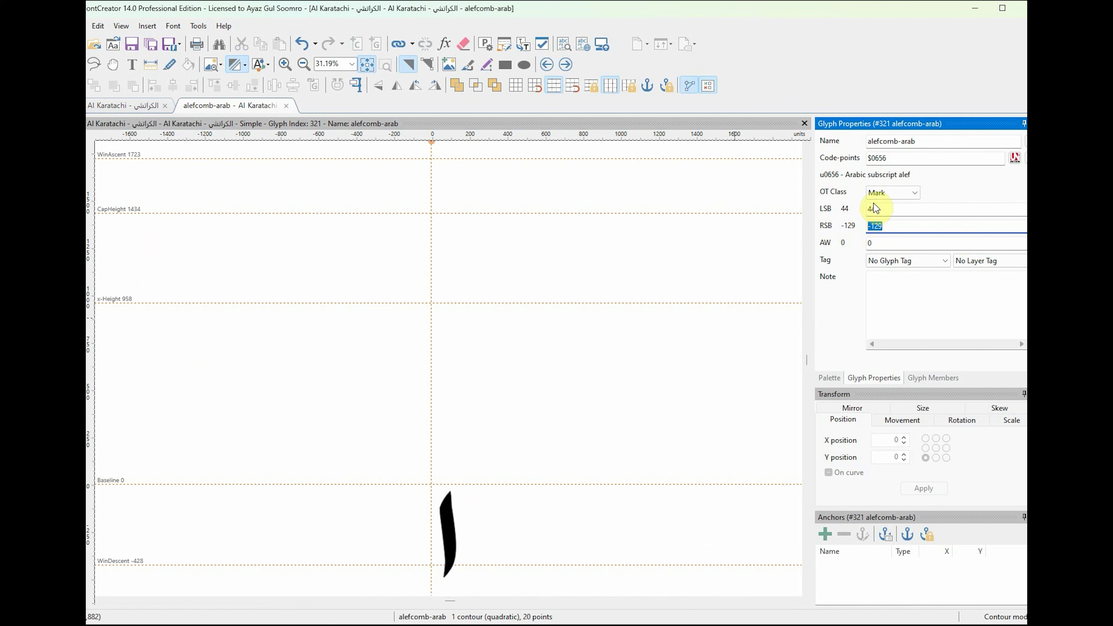
pyautogui.scroll(-1, 595, 397)
pyautogui.scroll(-2, 594, 397)
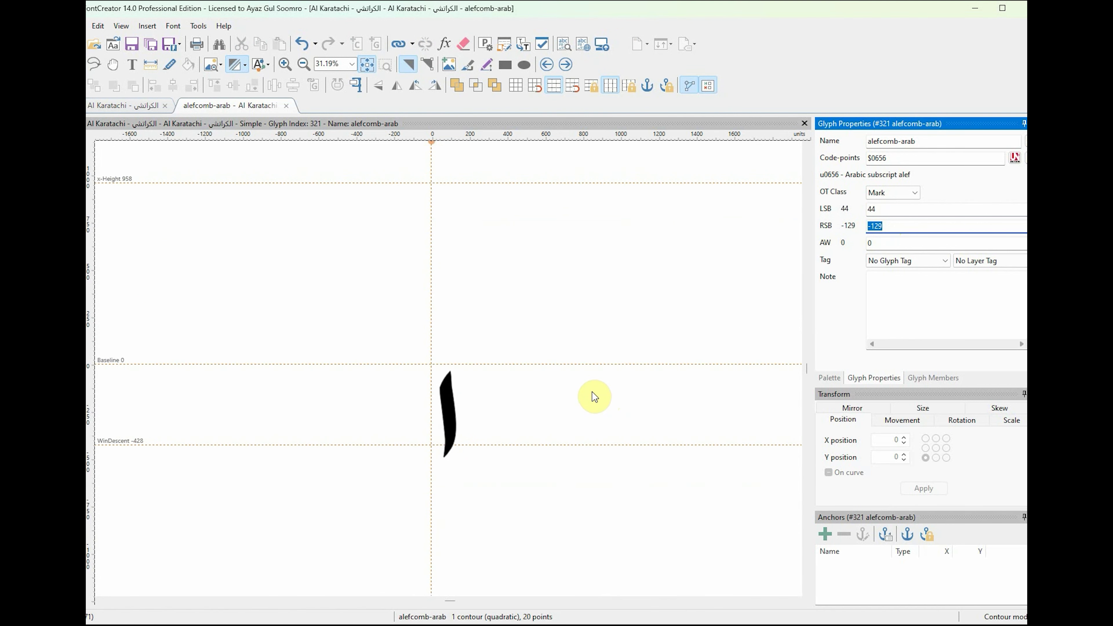
pyautogui.click(875, 209)
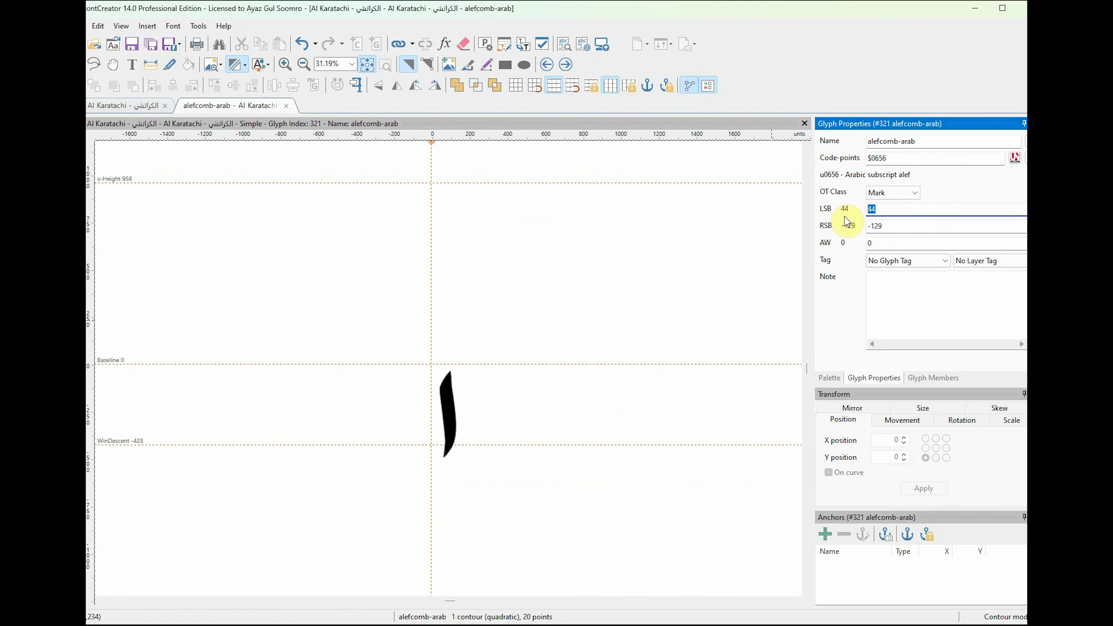
pyautogui.write('75')
pyautogui.press('Tab')
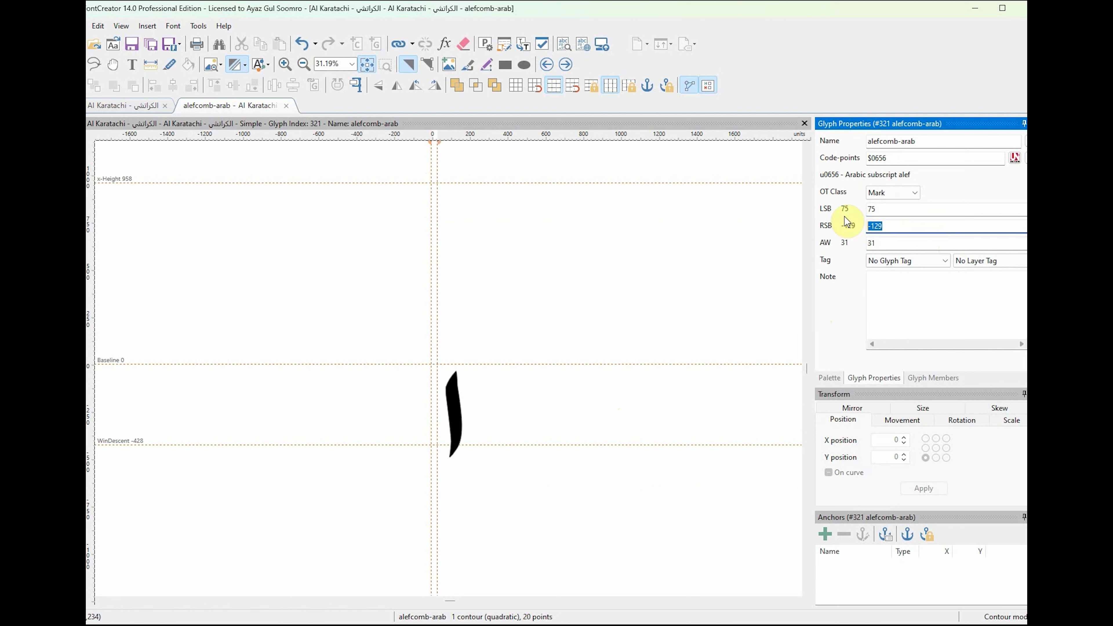
pyautogui.write('75')
pyautogui.press('Return')
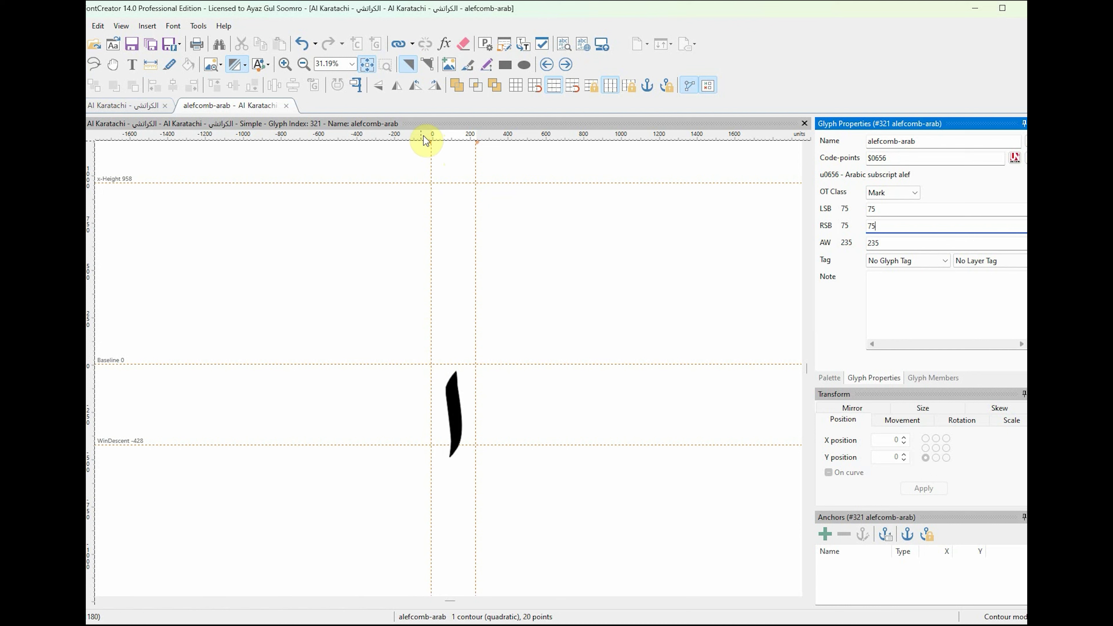
# Step: Centre the alef stroke horizontally on the origin by setting its bottom-centre reference point to X 0
pyautogui.moveTo(514, 495); pyautogui.dragTo(389, 327)
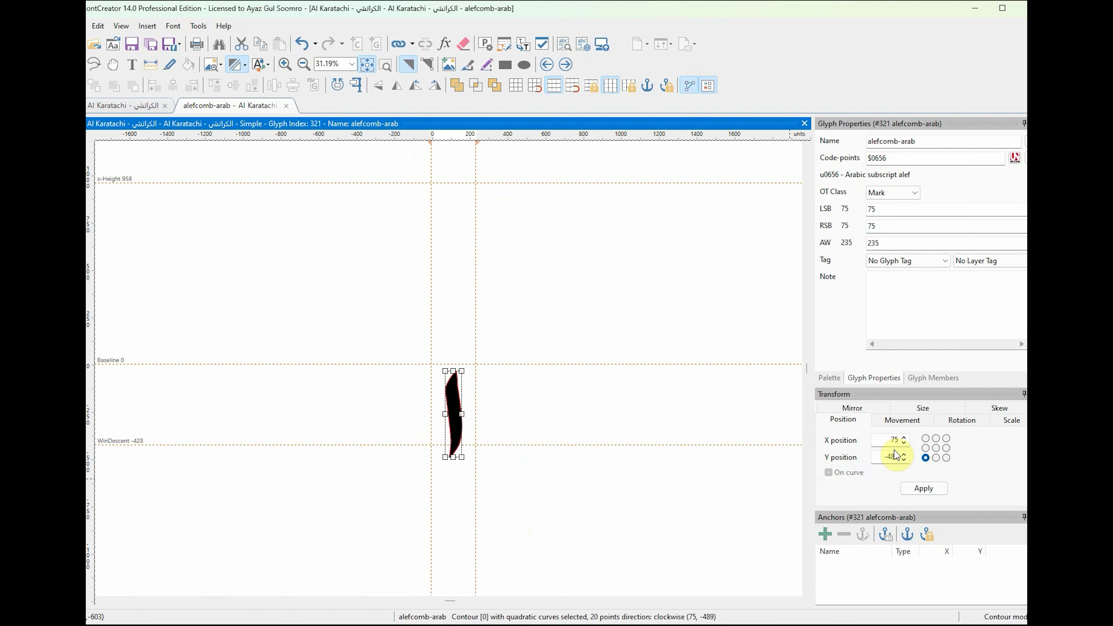
pyautogui.click(936, 459)
pyautogui.moveTo(894, 440); pyautogui.dragTo(885, 440)
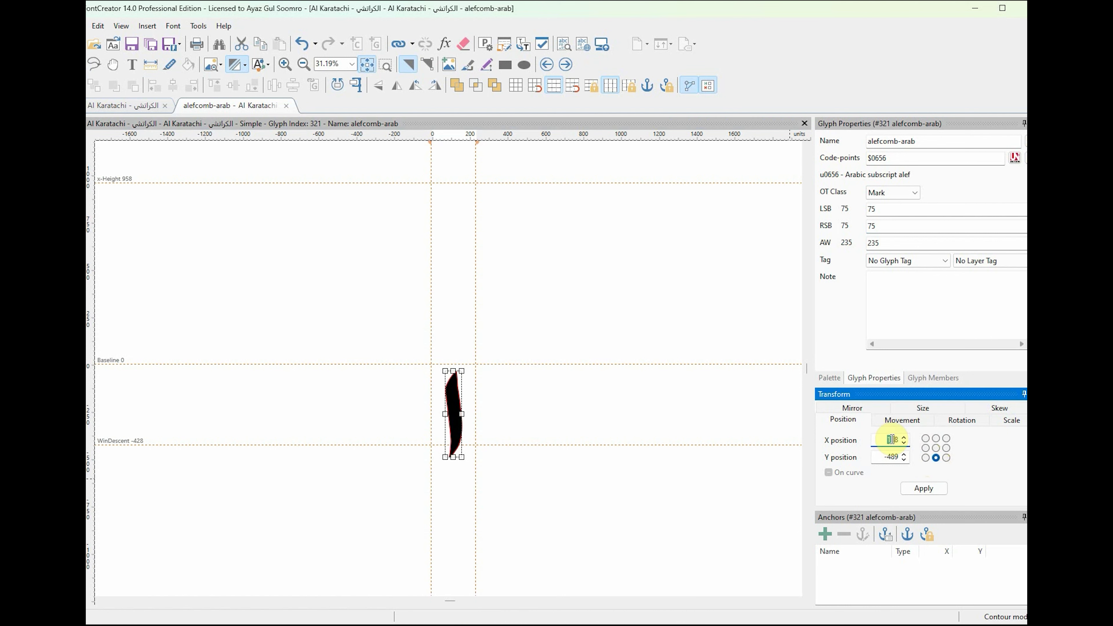
pyautogui.write('0')
pyautogui.press('Delete')
pyautogui.press('Return')
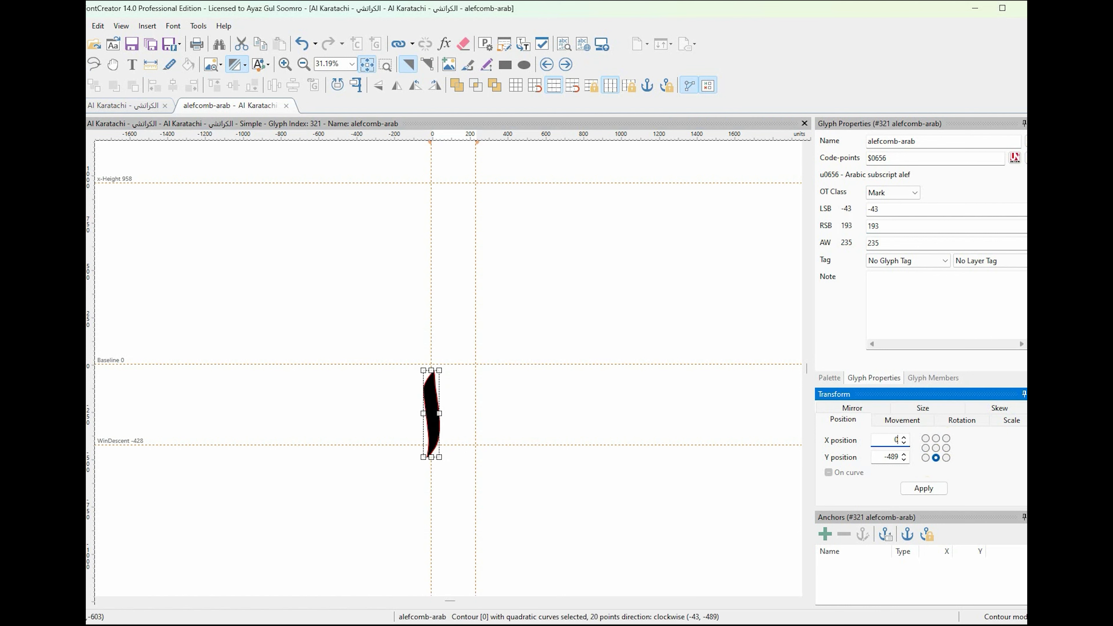
pyautogui.click(591, 332)
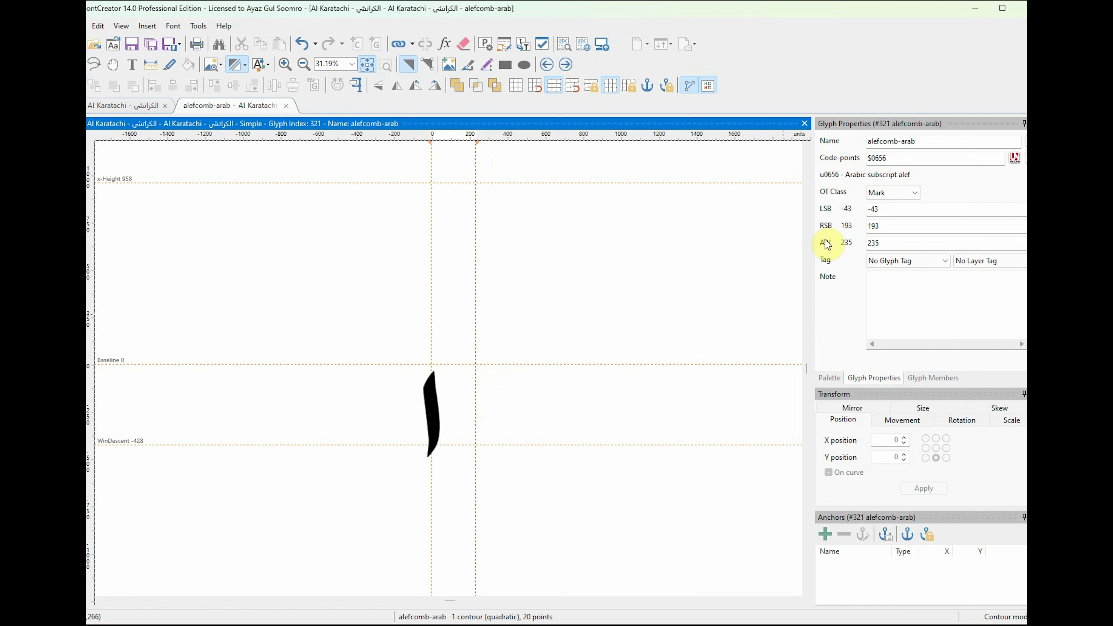
# Step: Set the advance width of alefcomb-arab to 0
pyautogui.click(884, 243)
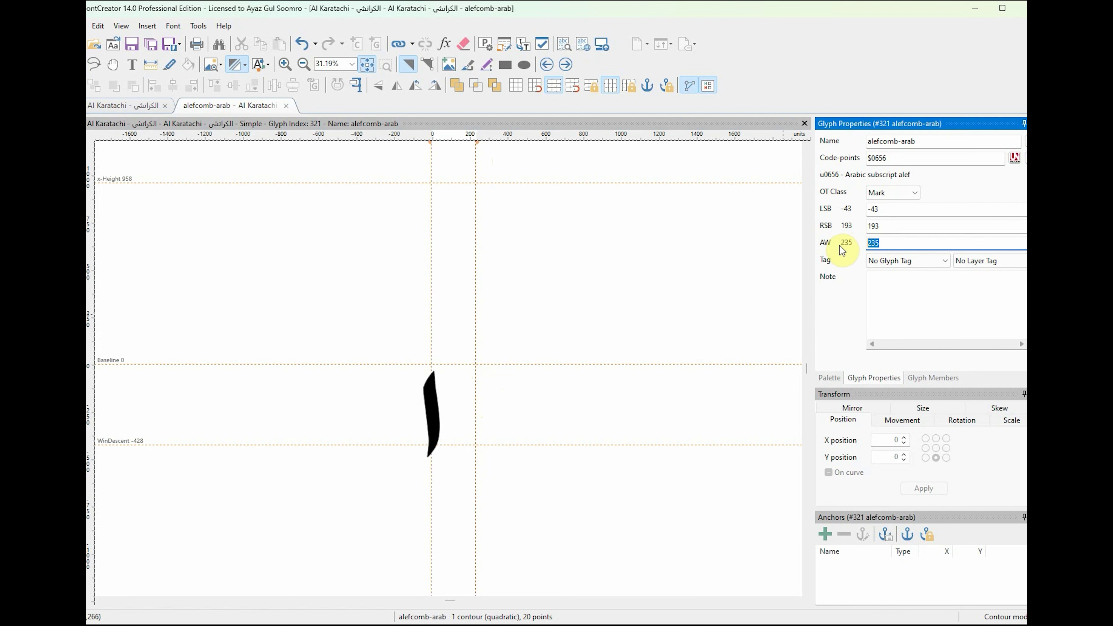
pyautogui.press('Return')
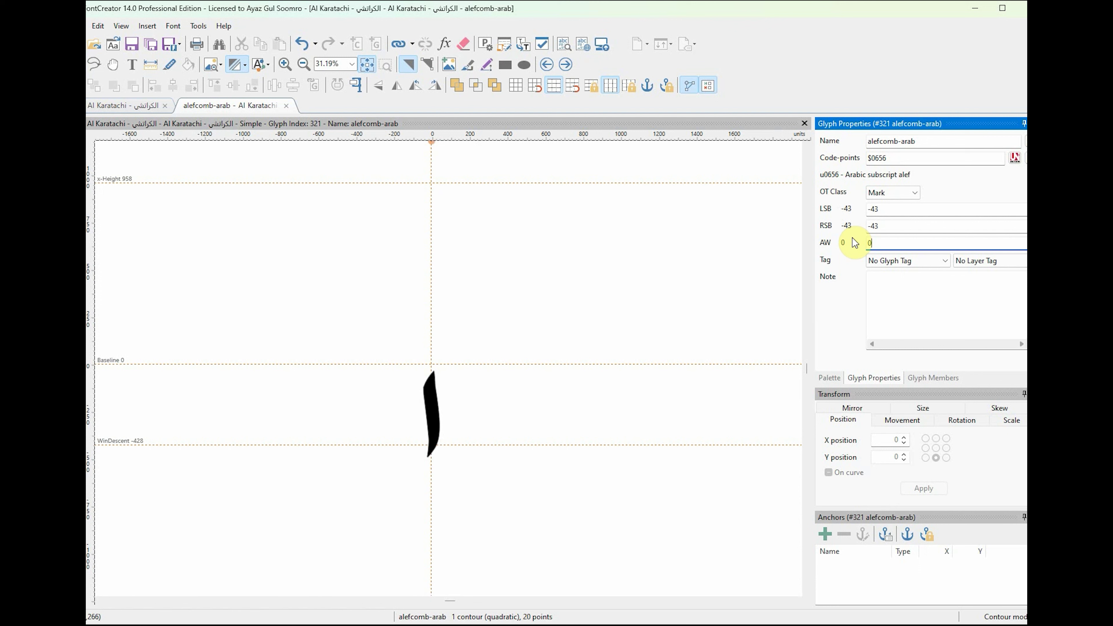
pyautogui.click(618, 285)
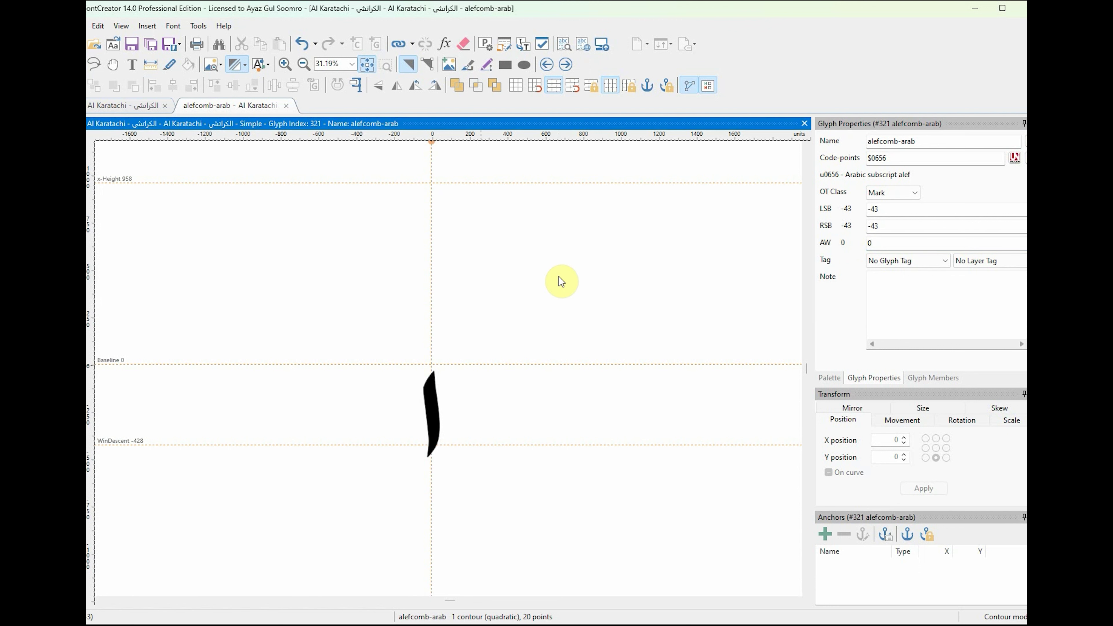
# Step: Align the alef stroke's top to the baseline by setting its top-centre reference point to Y 0, and close the glyph
pyautogui.click(435, 411)
pyautogui.click(453, 396)
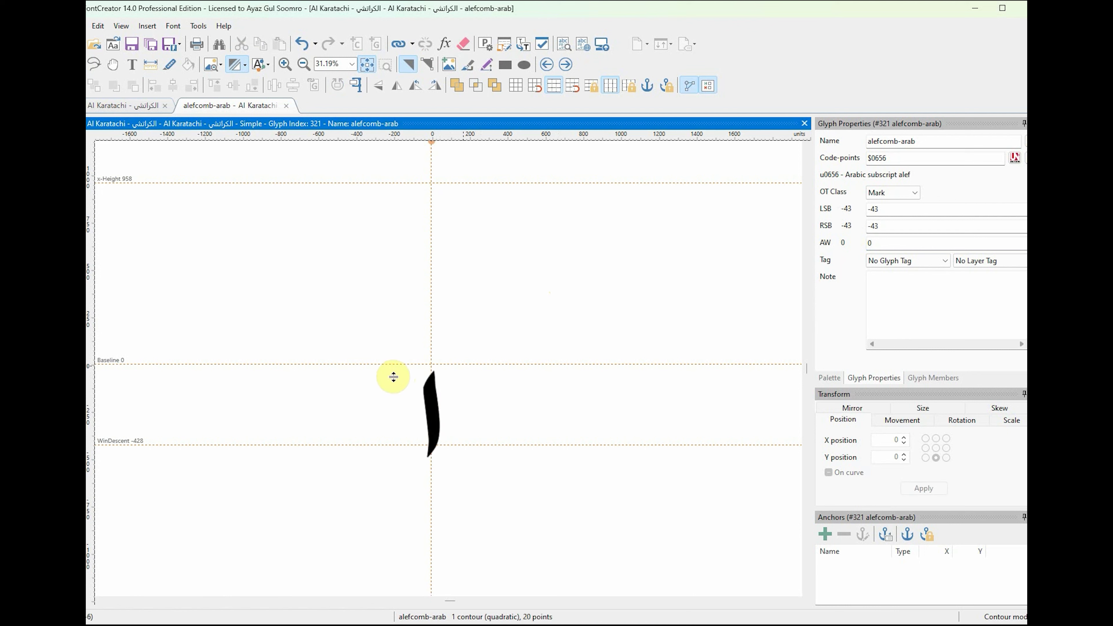
pyautogui.moveTo(368, 328); pyautogui.dragTo(562, 511)
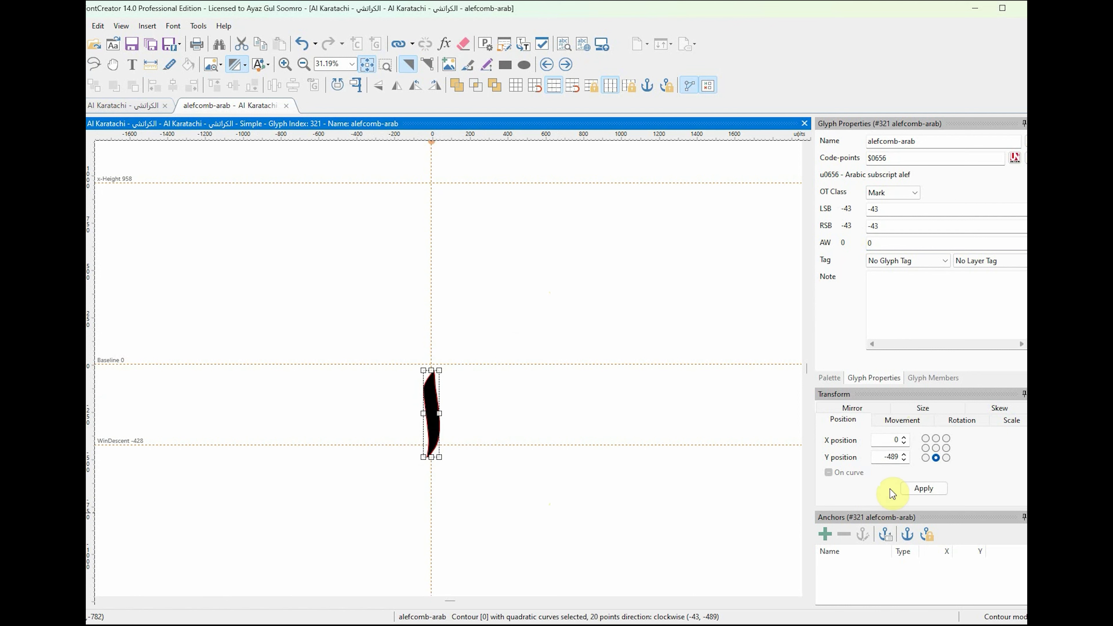
pyautogui.click(936, 439)
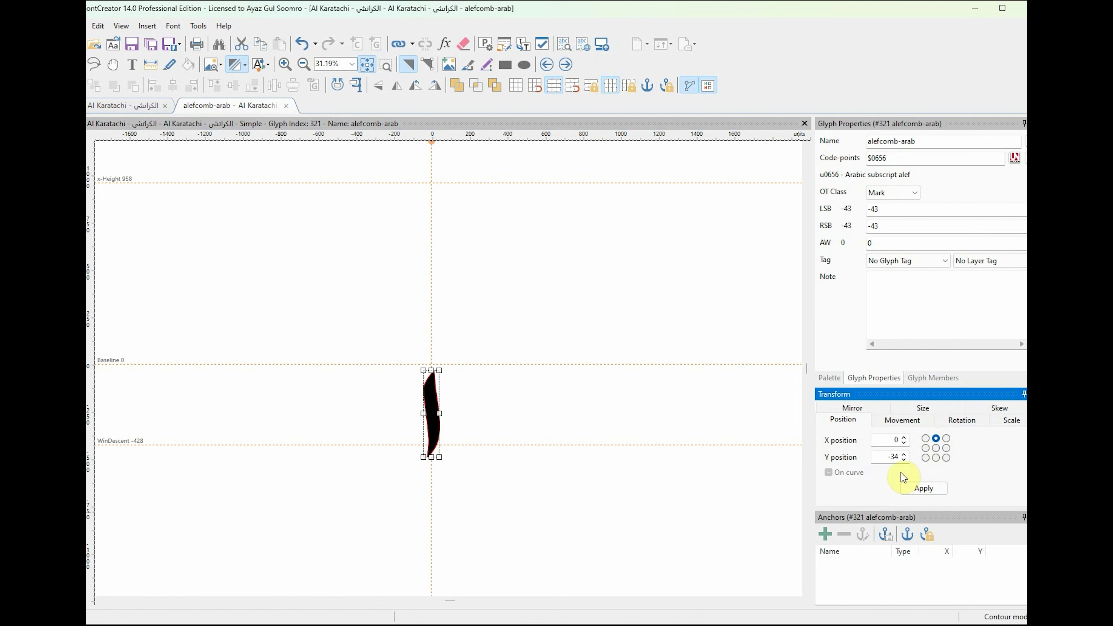
pyautogui.doubleClick(895, 457)
pyautogui.write('0')
pyautogui.press('Return')
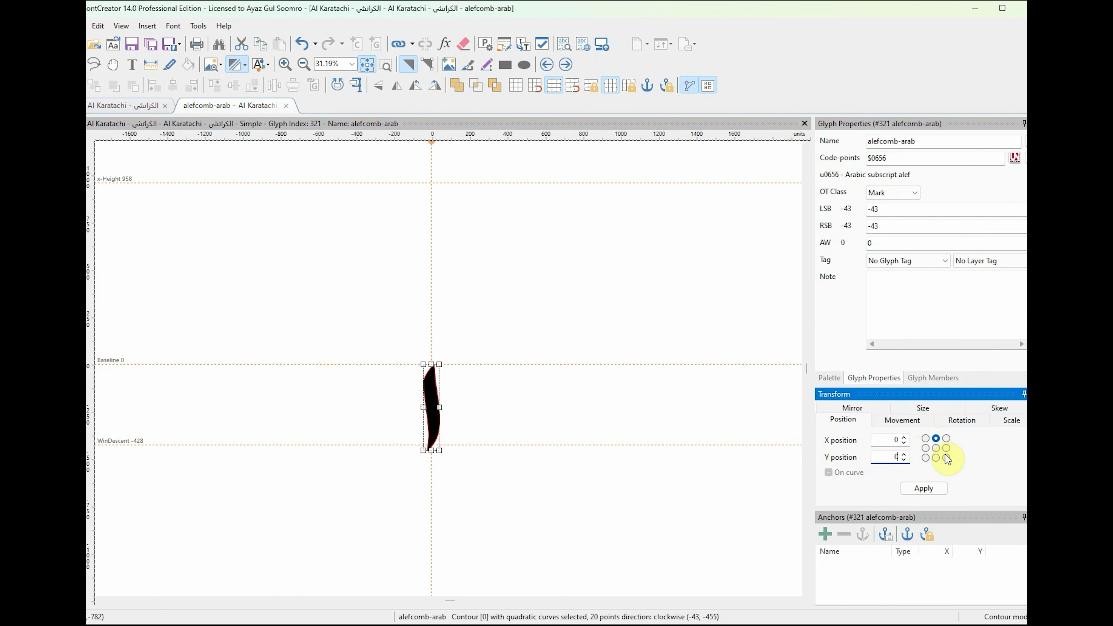
pyautogui.click(559, 350)
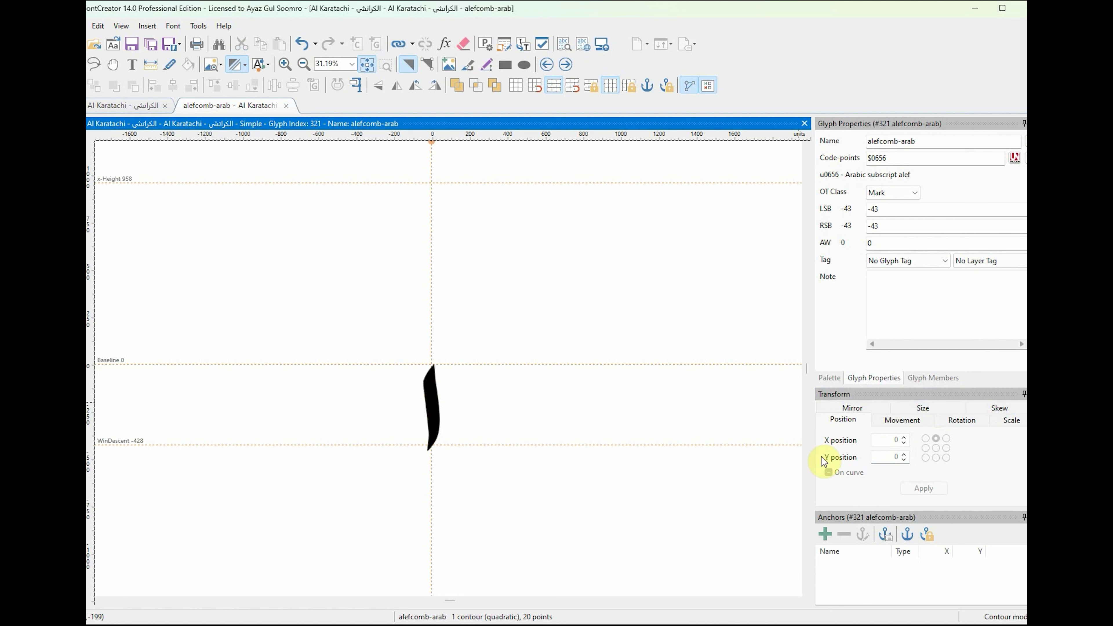
pyautogui.moveTo(395, 336); pyautogui.dragTo(527, 550)
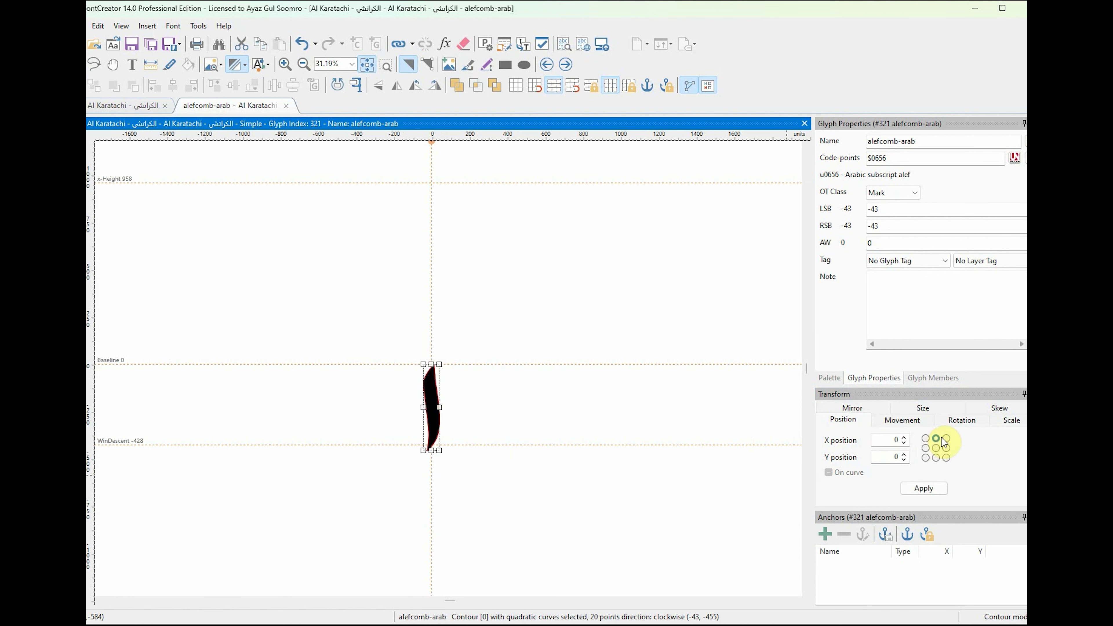
pyautogui.click(609, 374)
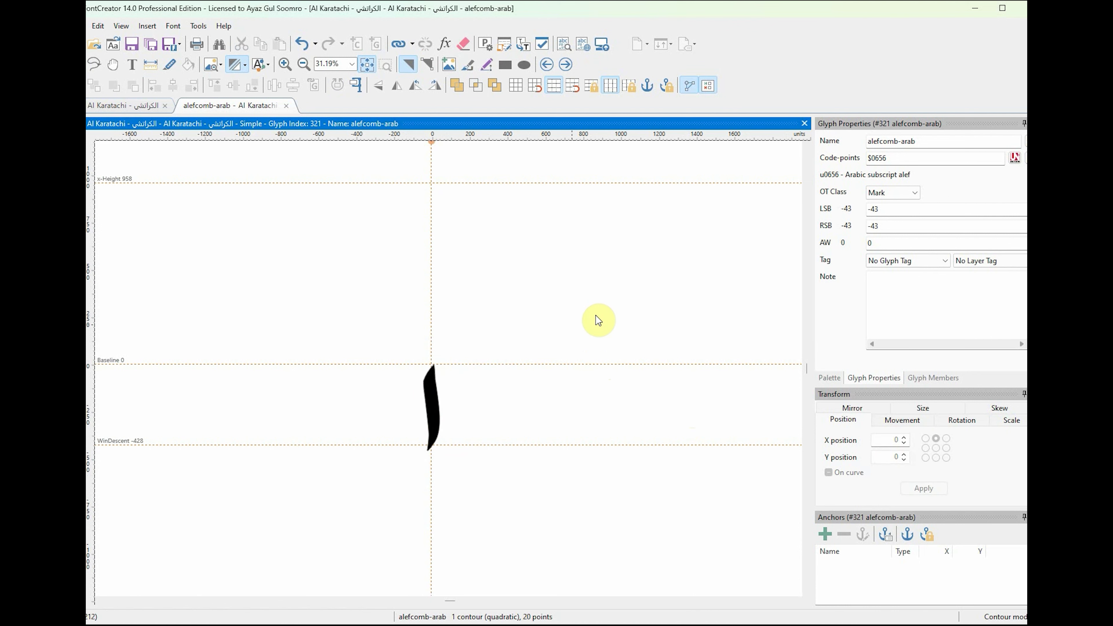
pyautogui.click(286, 106)
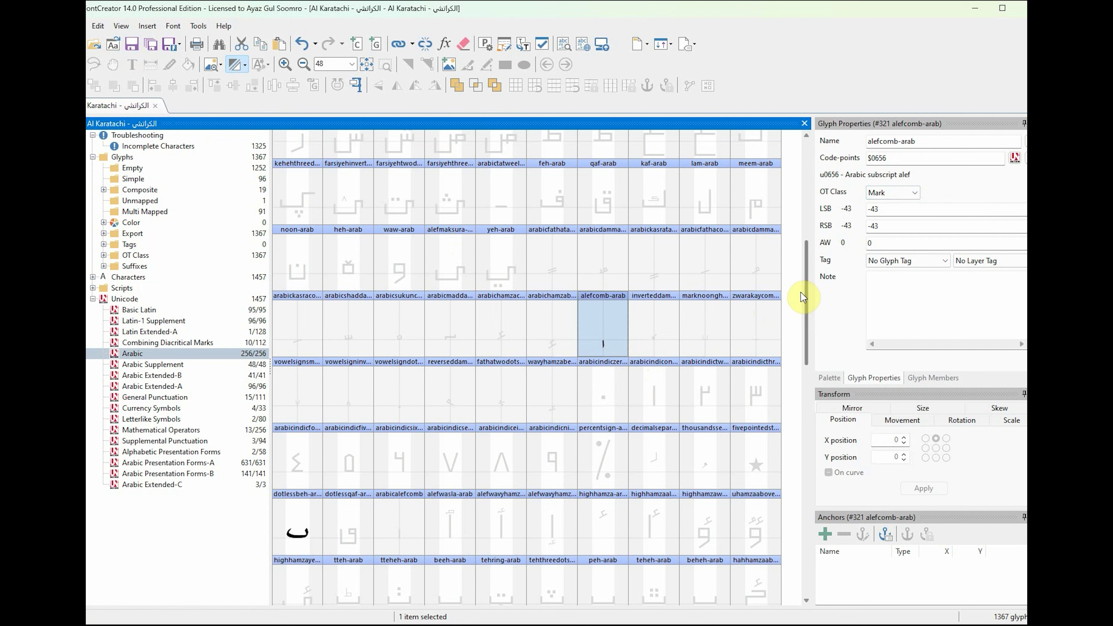
# Step: Find the empty symboldoubleverticalbarbelowmod-arab glyph in the Arabic Presentation Forms-A block and open it for editing
pyautogui.scroll(-1, 808, 284)
pyautogui.moveTo(808, 284); pyautogui.dragTo(807, 503)
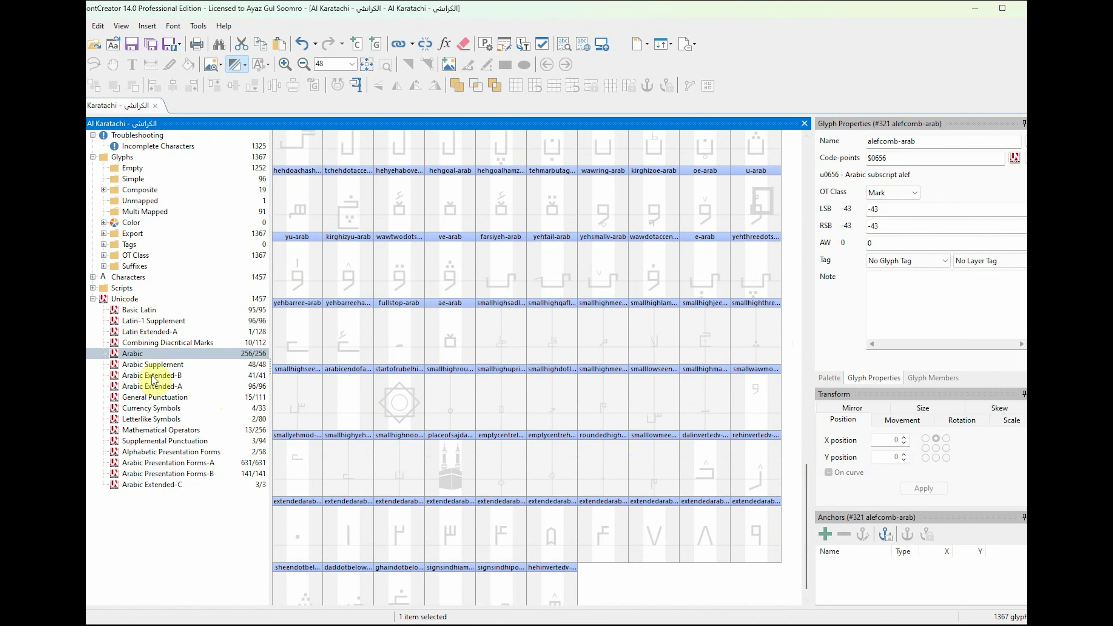
pyautogui.click(189, 464)
pyautogui.click(808, 169)
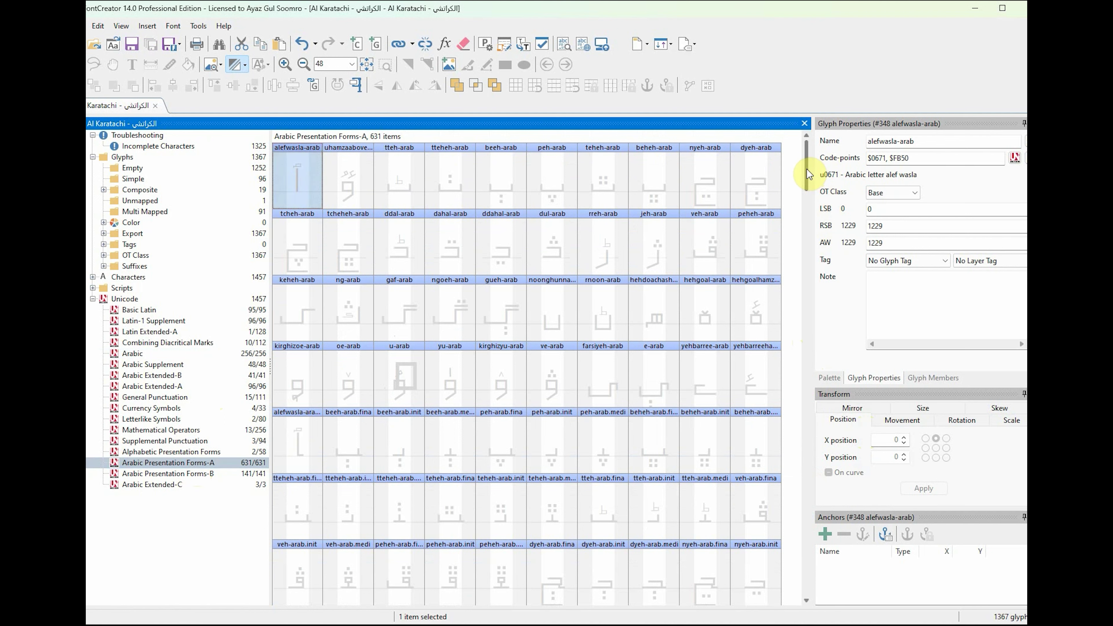
pyautogui.moveTo(808, 169); pyautogui.dragTo(811, 224)
pyautogui.click(712, 396)
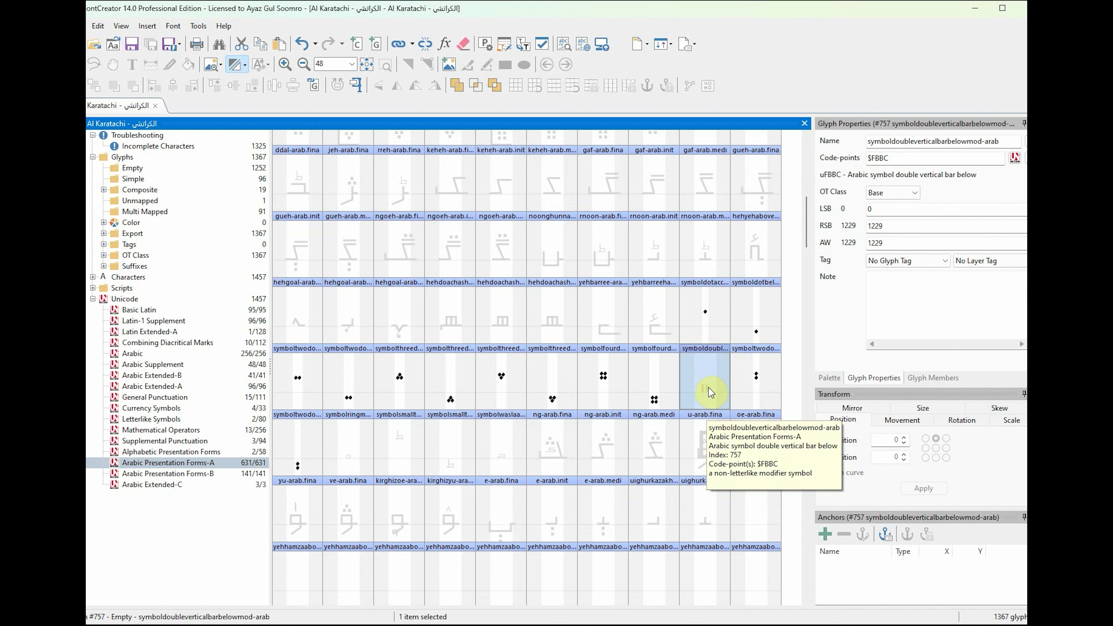
pyautogui.doubleClick(708, 391)
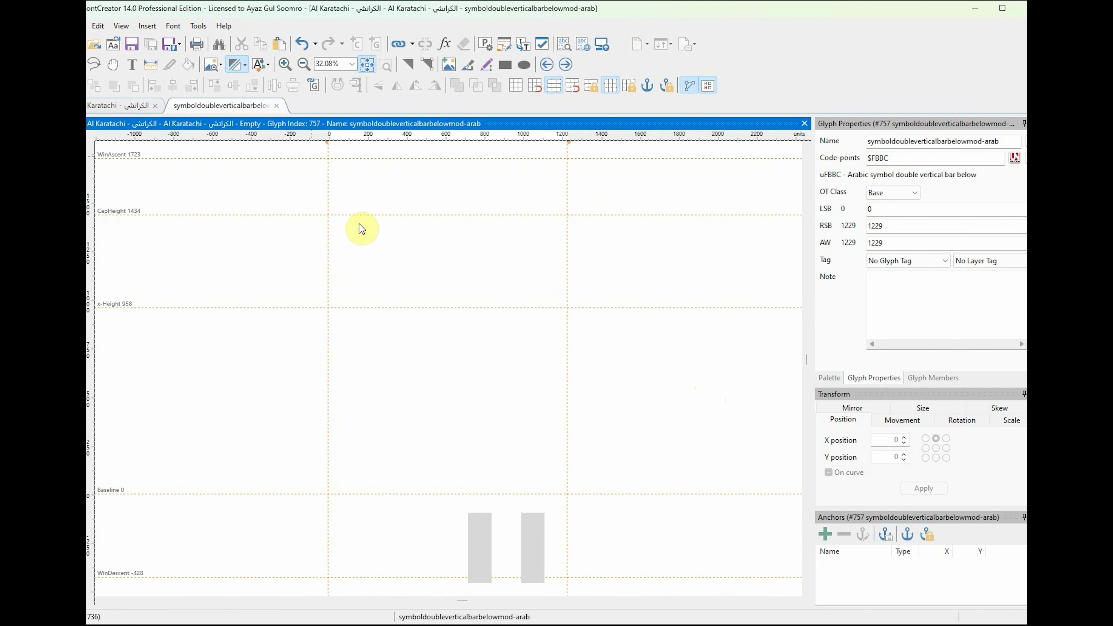
# Step: Add the subscript alef glyph (alefcomb-arab) as the first composite member of symboldoubleverticalbarbelowmod-arab
pyautogui.click(314, 87)
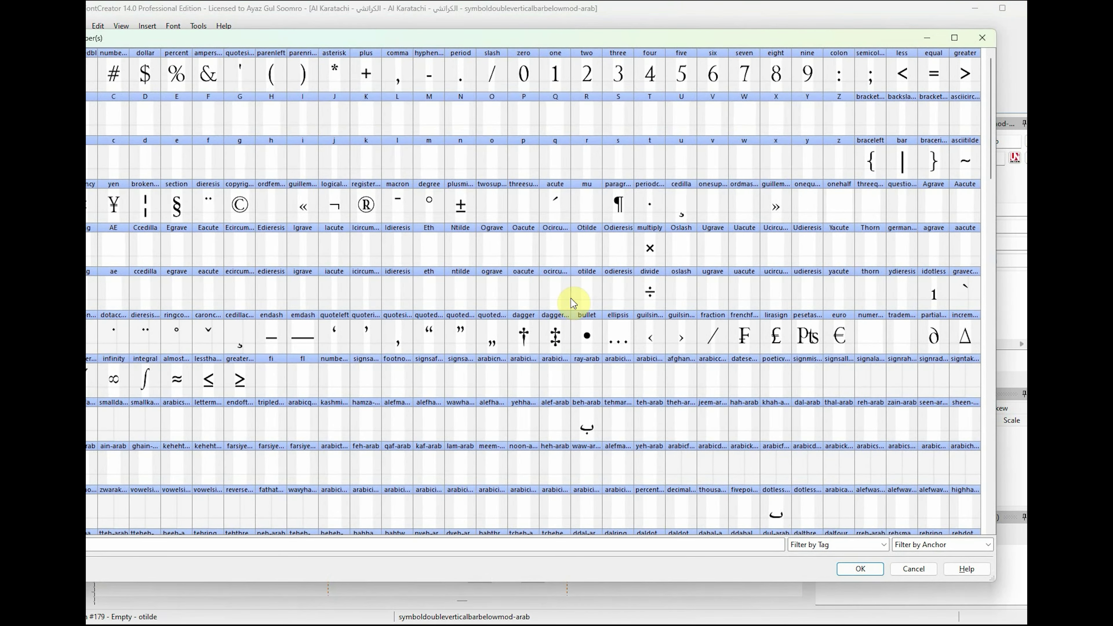
pyautogui.click(595, 409)
pyautogui.moveTo(87, 323); pyautogui.dragTo(97, 324)
pyautogui.moveTo(841, 40); pyautogui.dragTo(866, 40)
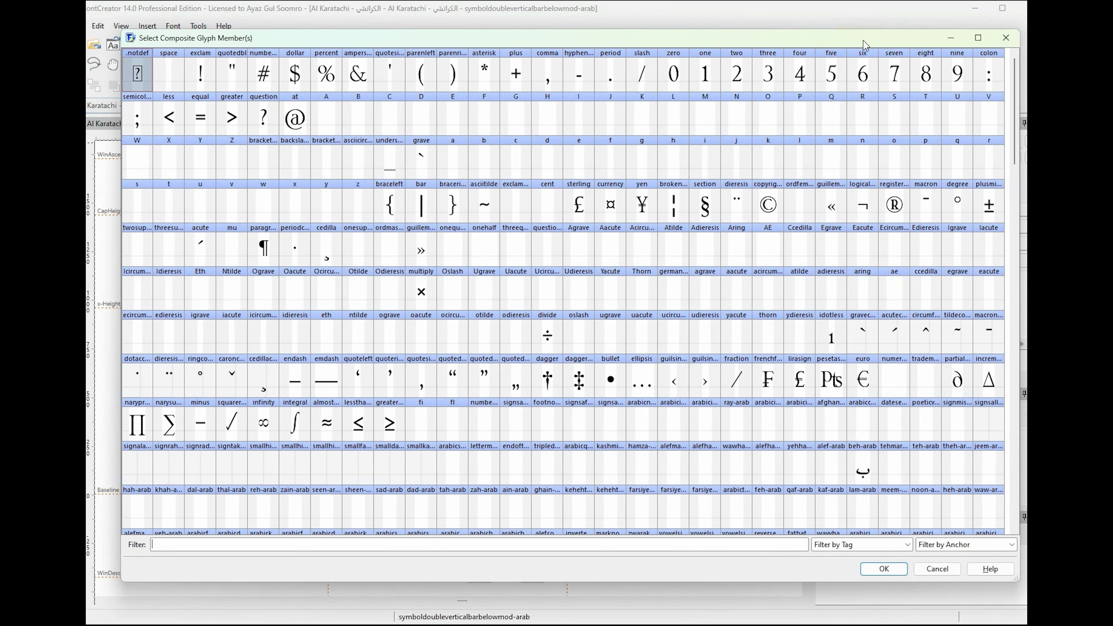
pyautogui.moveTo(1019, 149); pyautogui.dragTo(1019, 217)
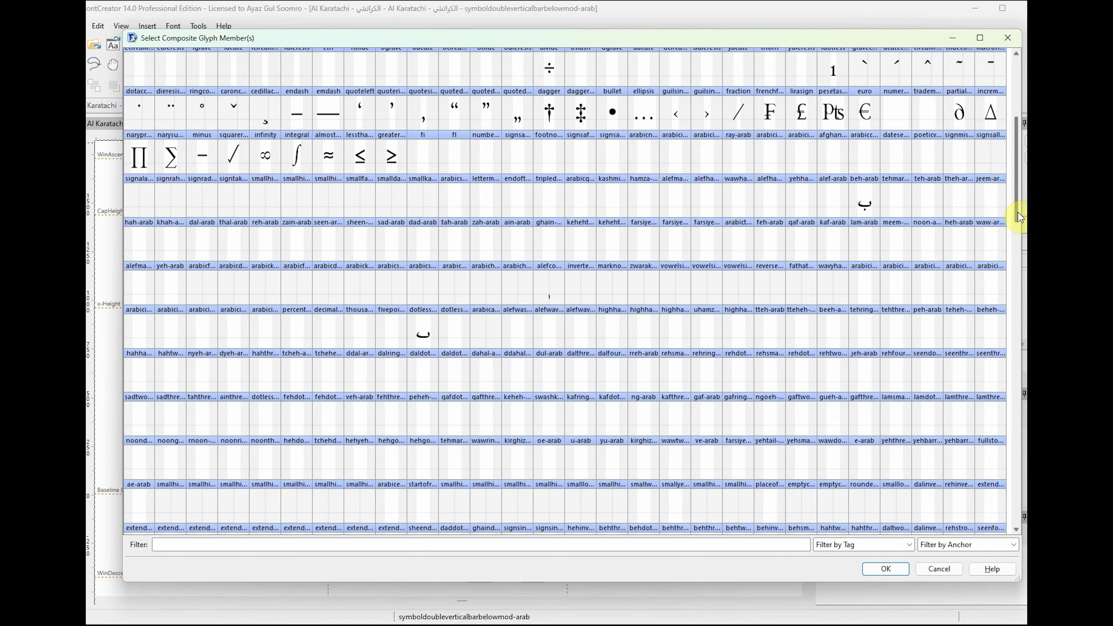
pyautogui.doubleClick(553, 293)
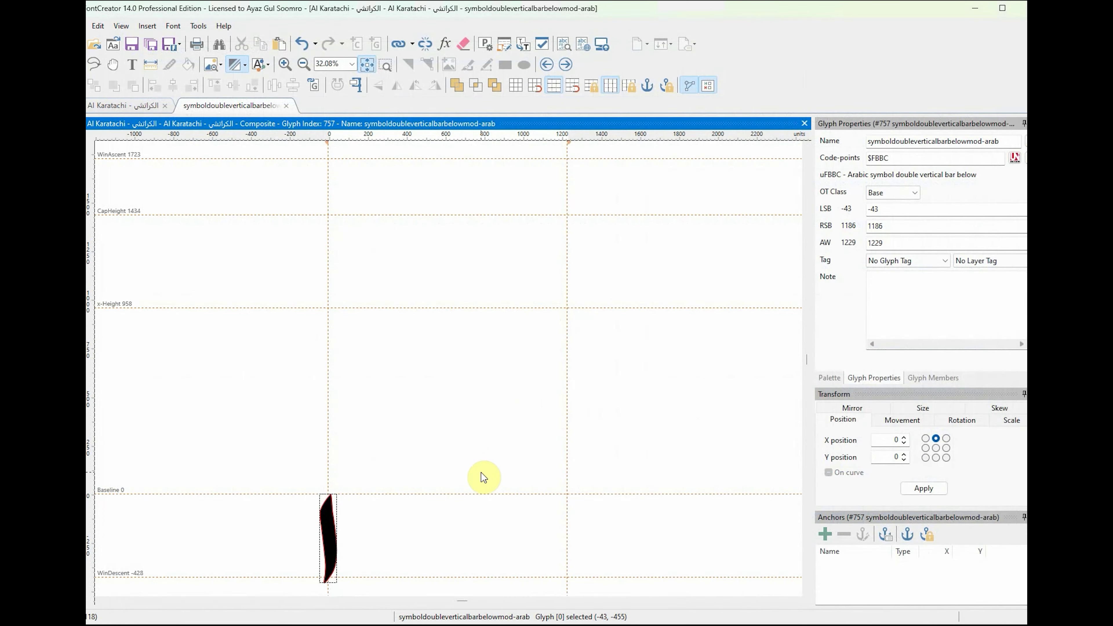
# Step: Add a second alefcomb-arab member and place it to the right of the first, at about X 144 and Y 0
pyautogui.click(315, 86)
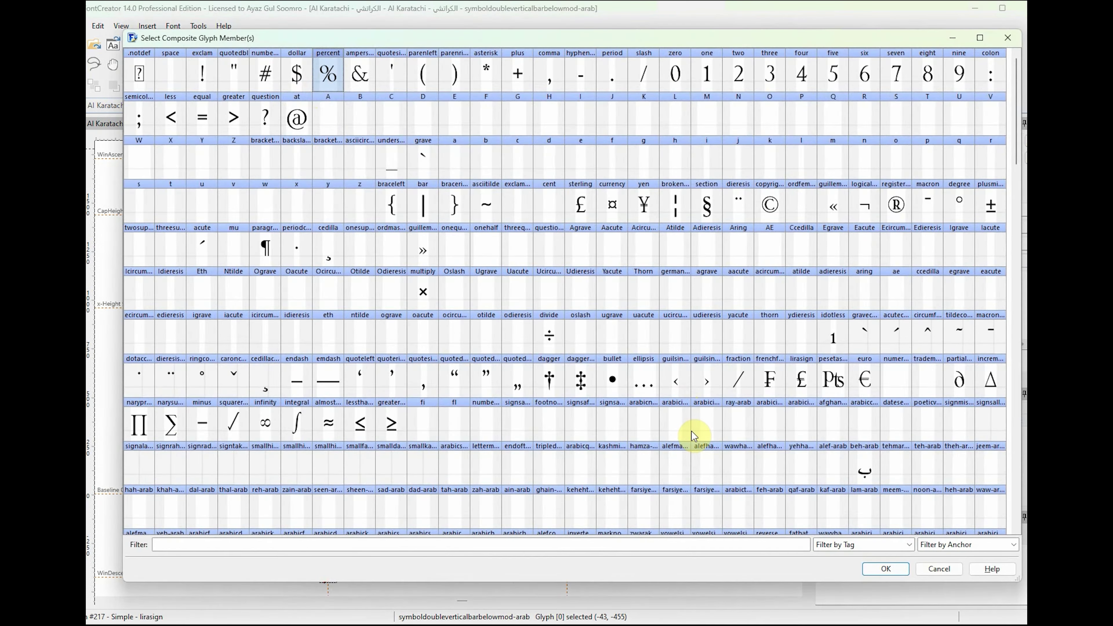
pyautogui.doubleClick(548, 300)
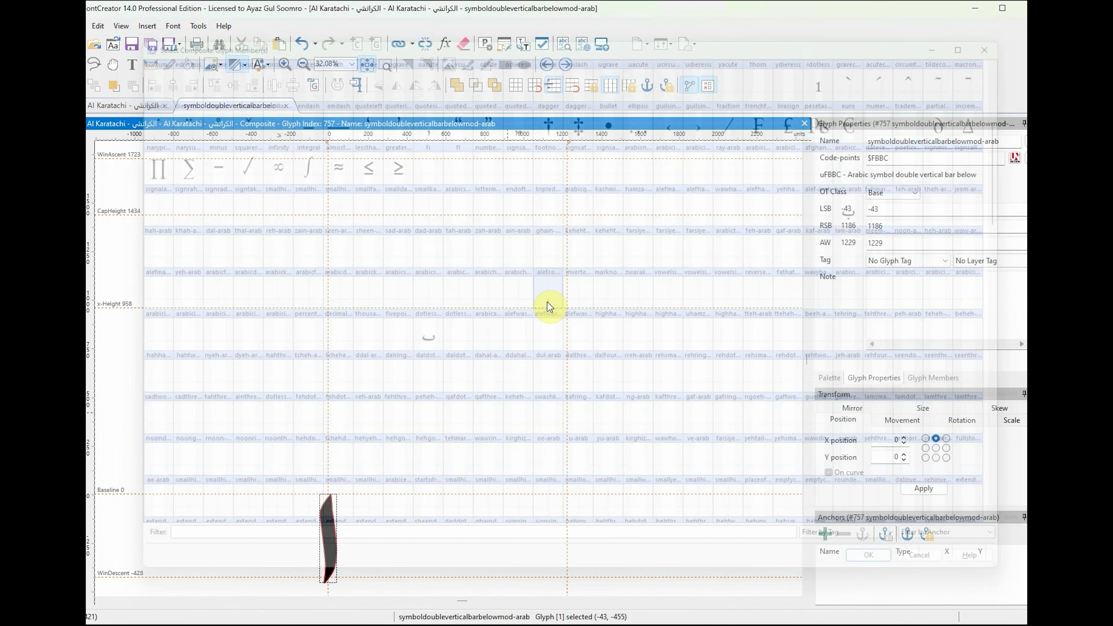
pyautogui.moveTo(333, 538); pyautogui.dragTo(362, 537)
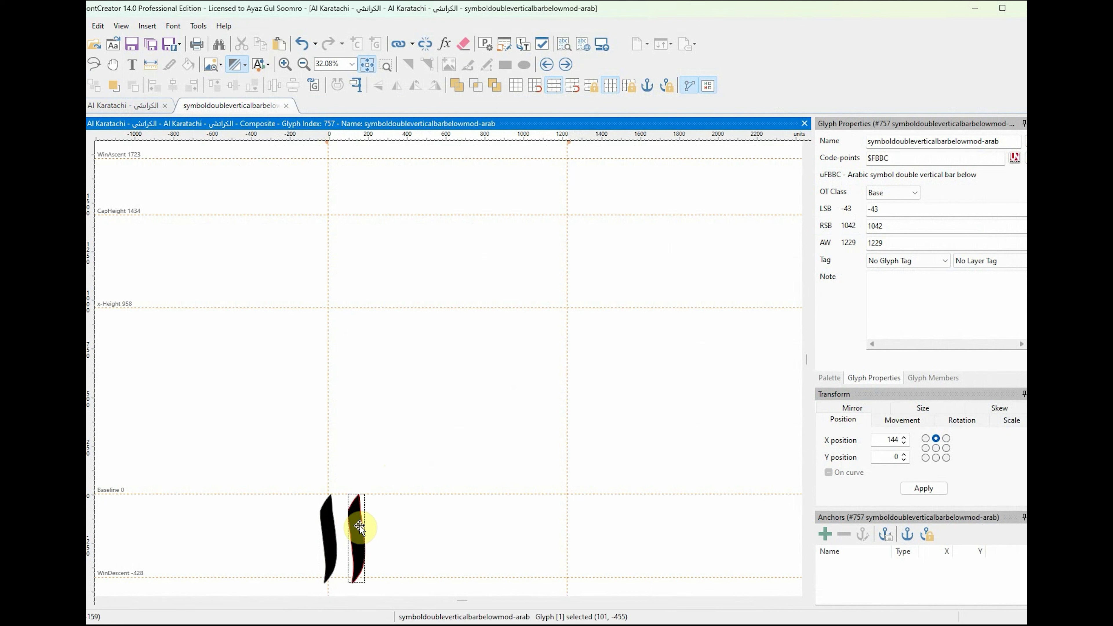
pyautogui.click(926, 447)
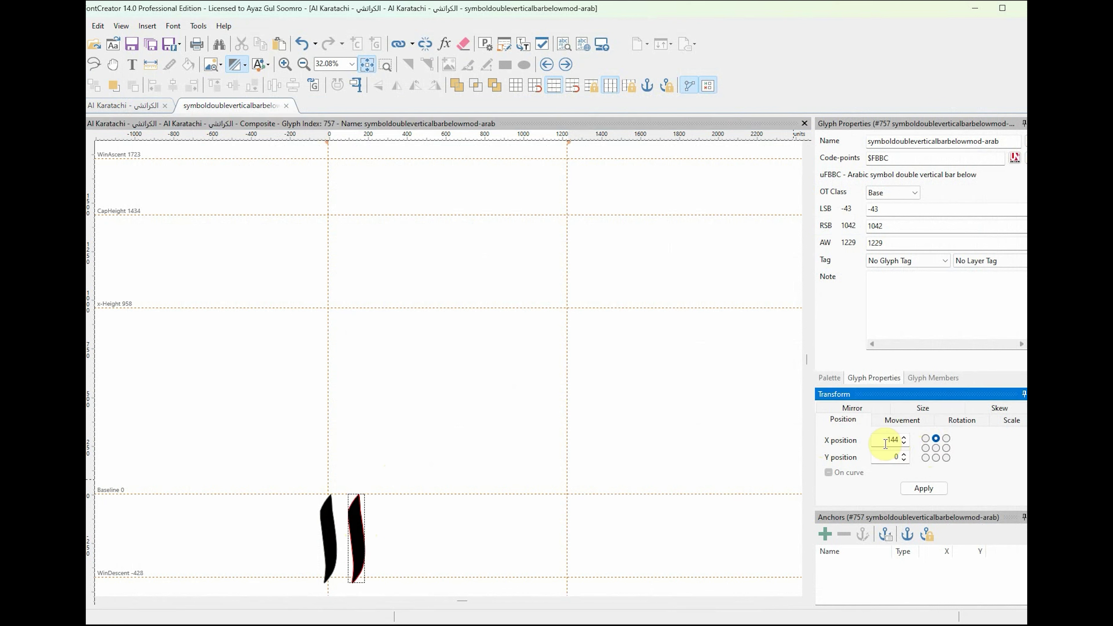
pyautogui.click(475, 474)
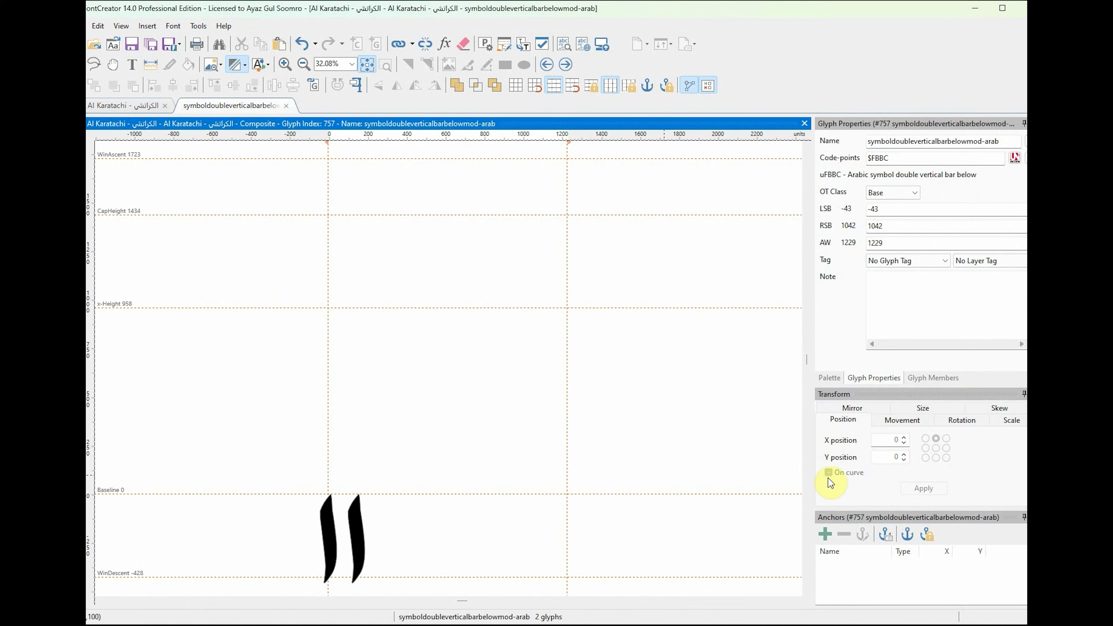
pyautogui.click(320, 525)
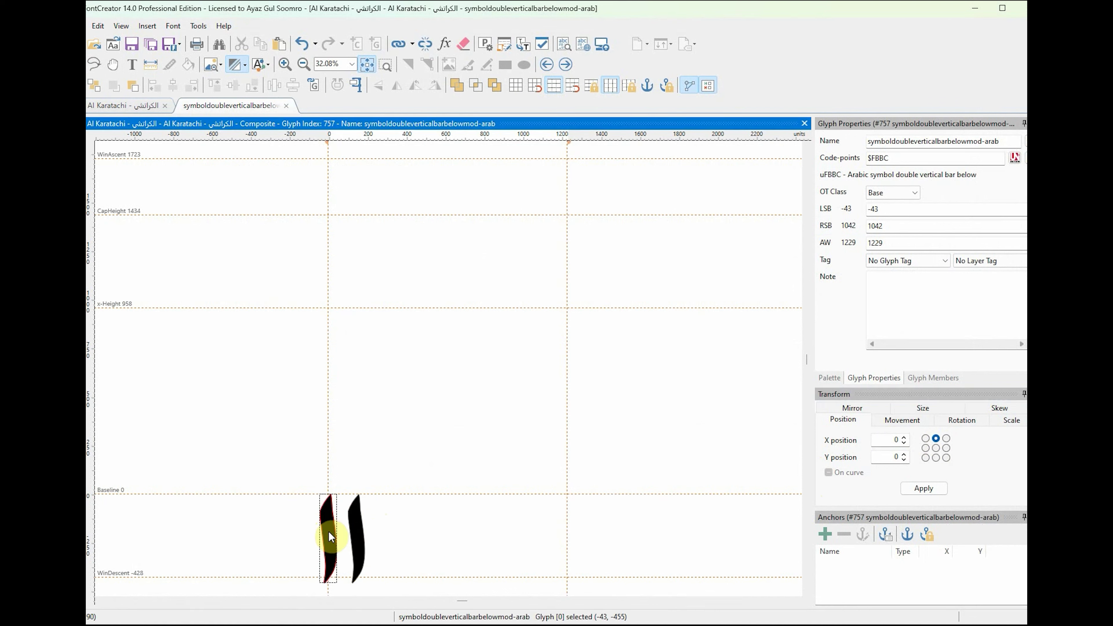
pyautogui.click(359, 532)
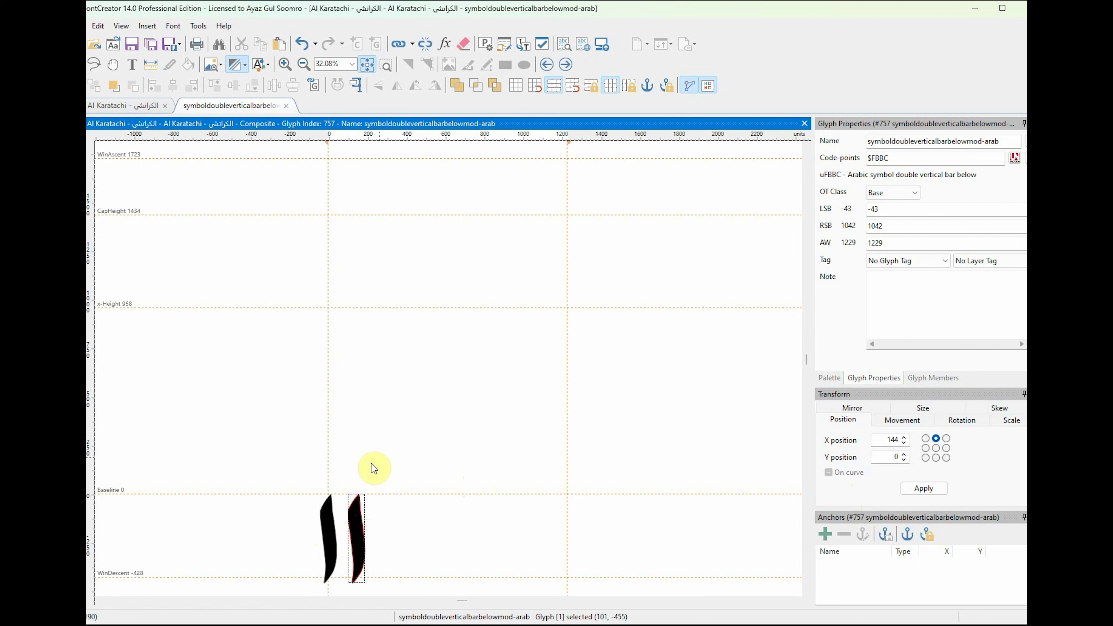
# Step: Select both bars and set the glyph's left and right side bearings to 75
pyautogui.moveTo(276, 466); pyautogui.dragTo(421, 600)
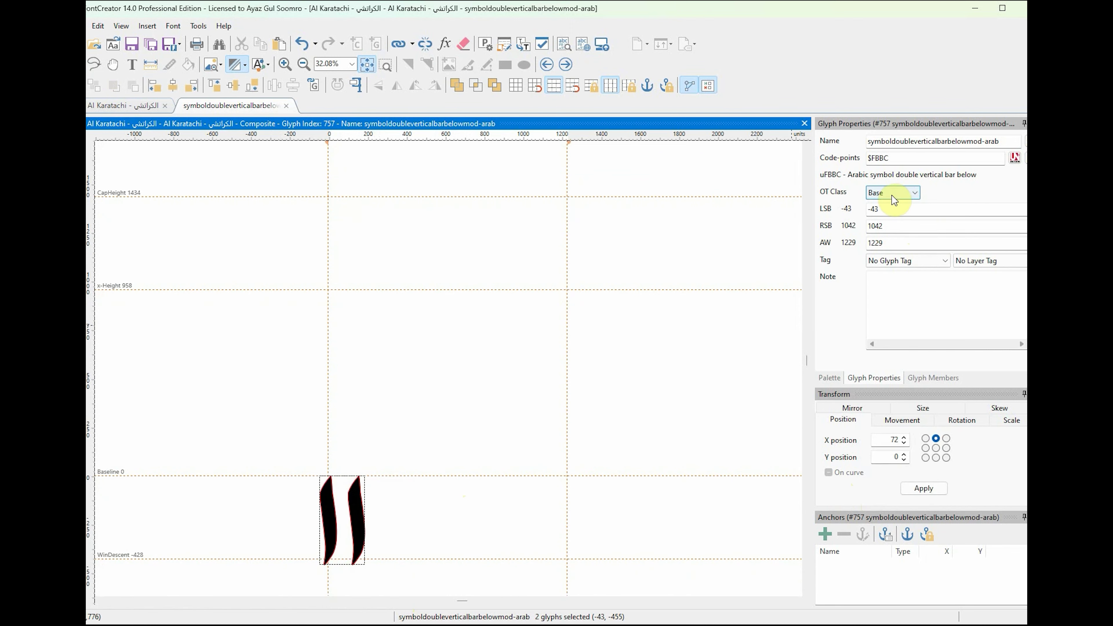
pyautogui.doubleClick(875, 209)
pyautogui.write('75')
pyautogui.press('Tab')
pyautogui.write('75')
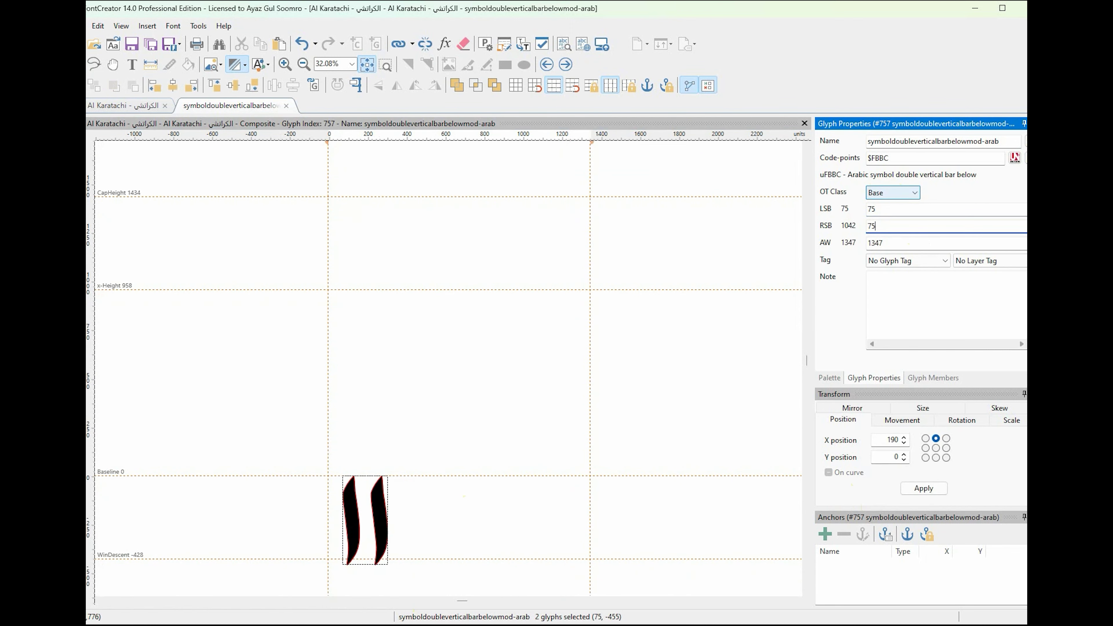
pyautogui.press('Return')
pyautogui.click(722, 467)
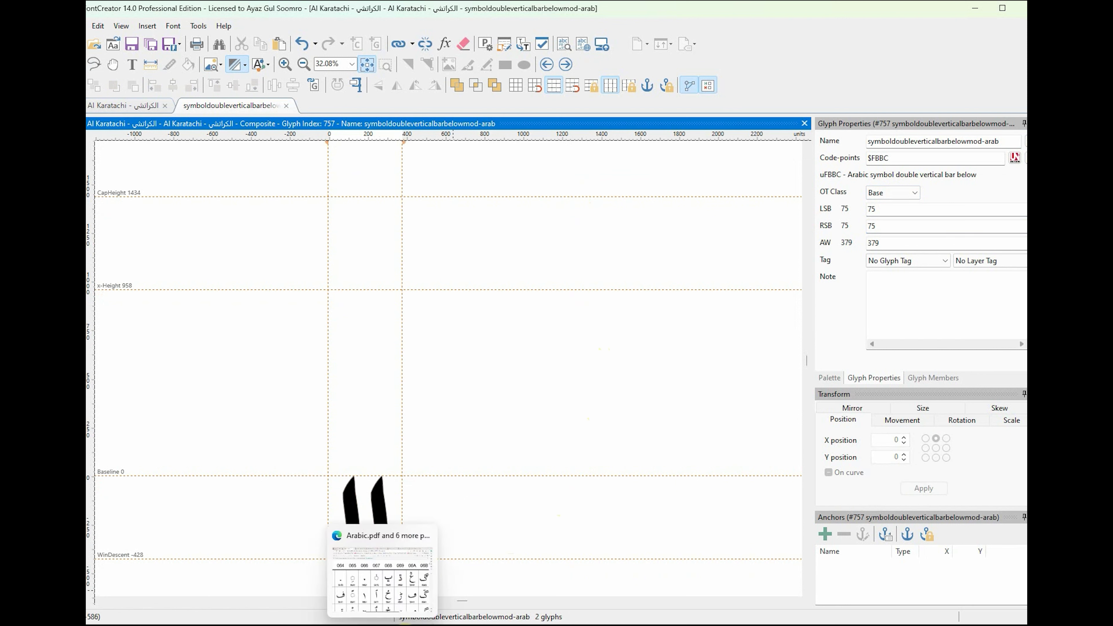
pyautogui.click(521, 570)
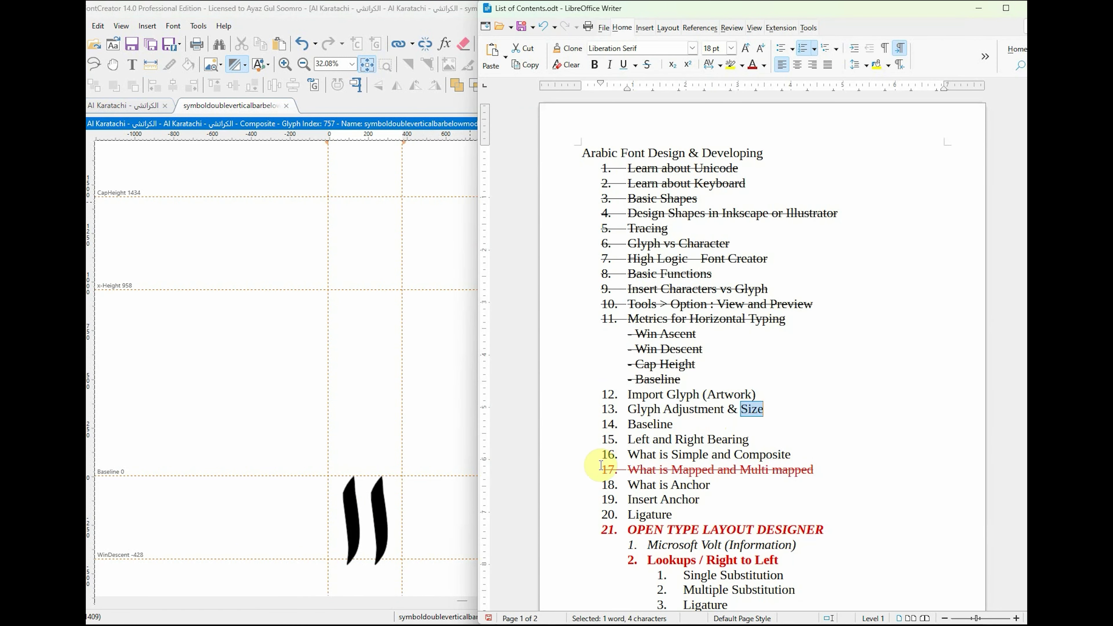
pyautogui.click(445, 377)
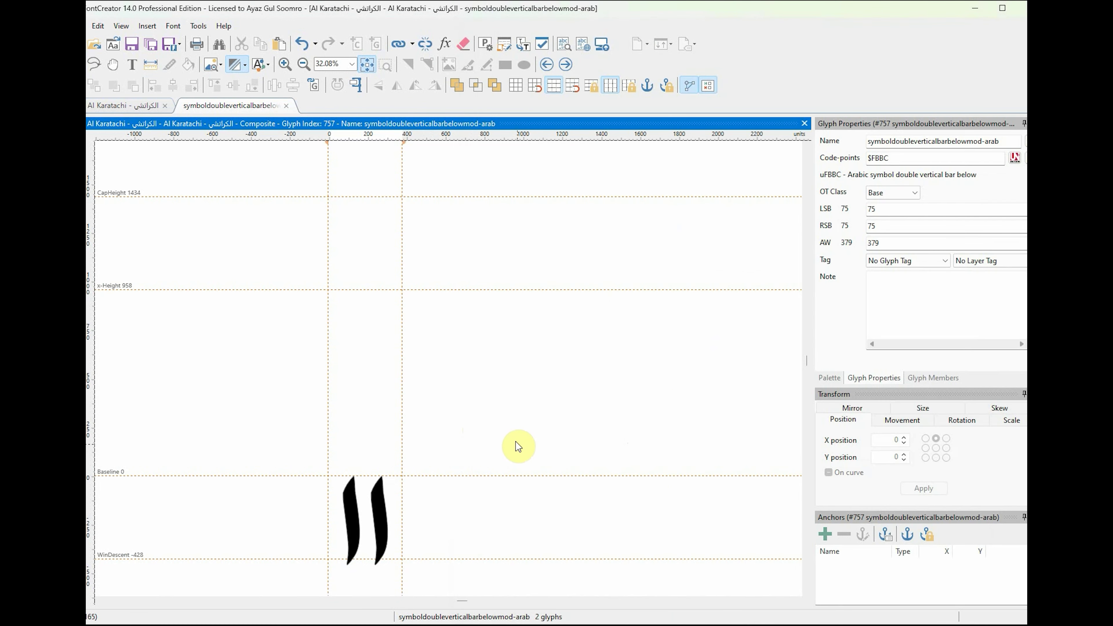
pyautogui.click(149, 105)
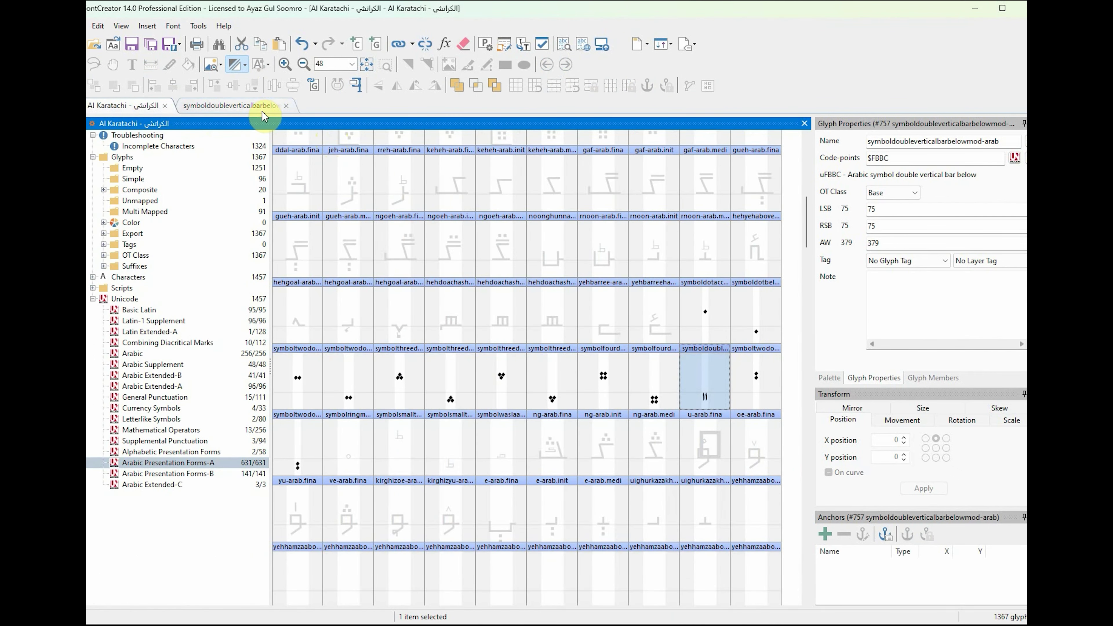
pyautogui.click(274, 105)
# Step: Widen the gap between the two bars by nudging the right bar 40 units outward to X 302
pyautogui.click(385, 523)
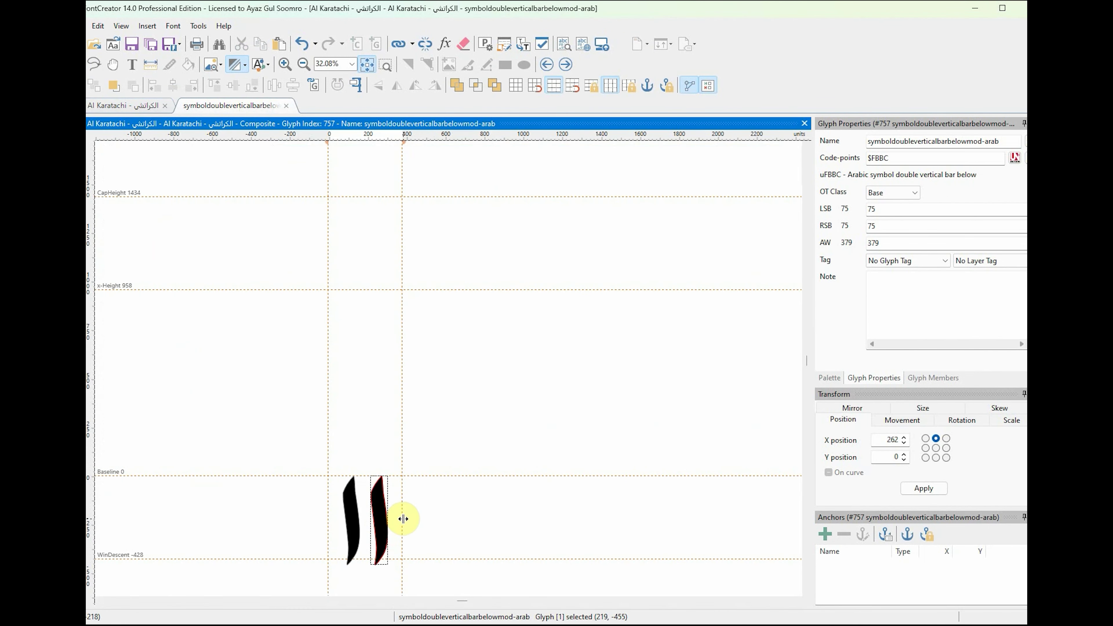
pyautogui.hotkey('shift', 'Right')
pyautogui.hotkey('shift', 'Right')
pyautogui.hotkey('shift', 'Right')
pyautogui.hotkey('shift', 'Right')
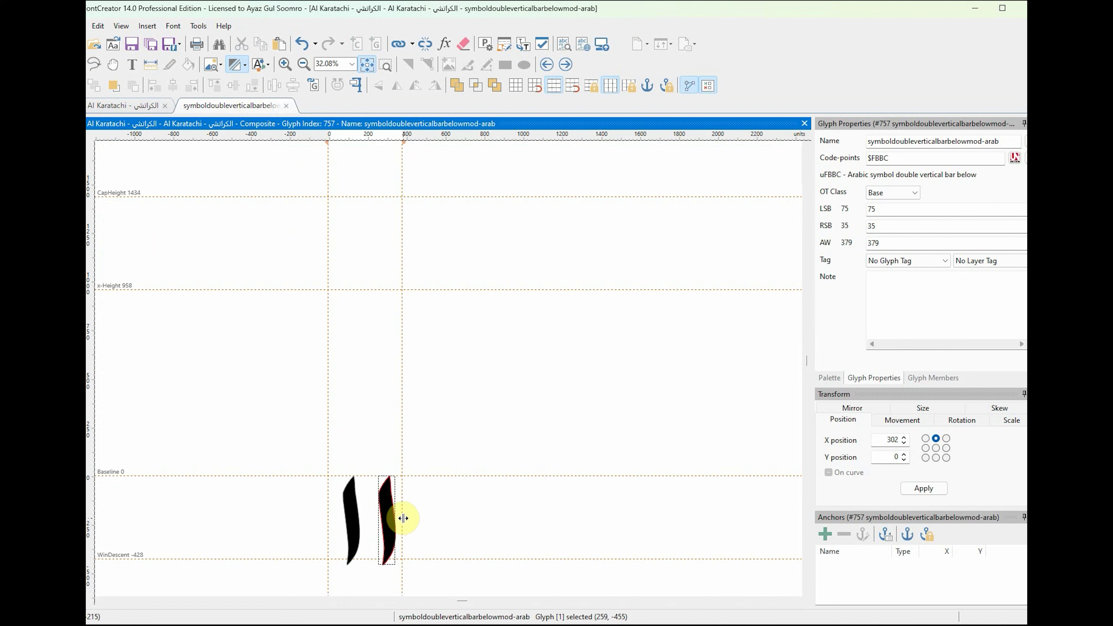
# Step: Set the right side bearing to 75 for the wider pair, and close the glyph and save the font
pyautogui.doubleClick(881, 231)
pyautogui.write('75')
pyautogui.press('Return')
pyautogui.click(522, 428)
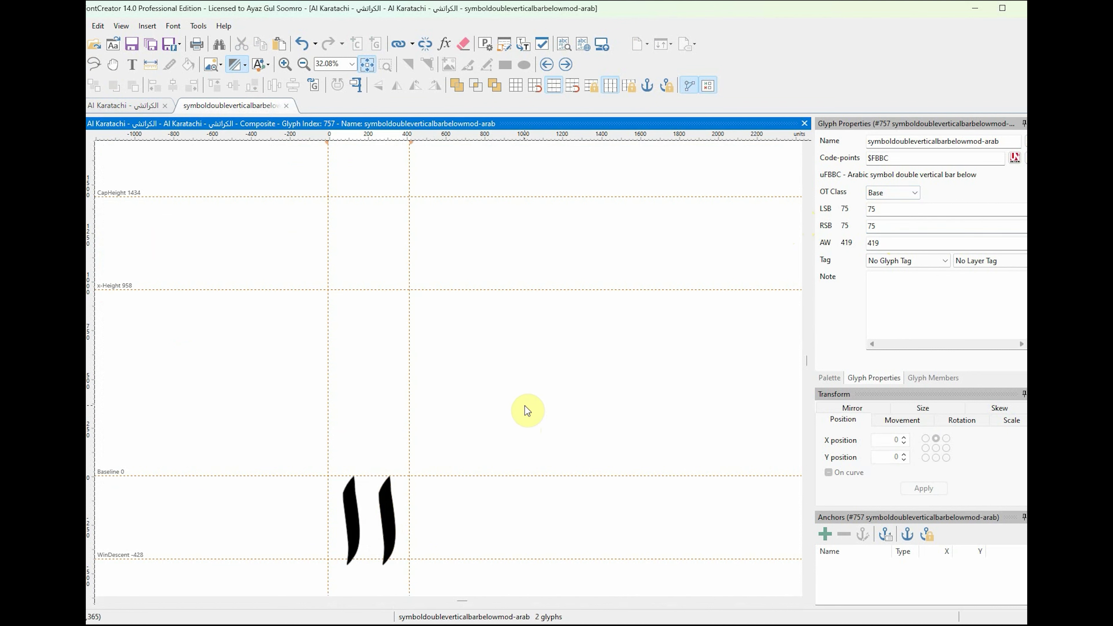
pyautogui.click(287, 106)
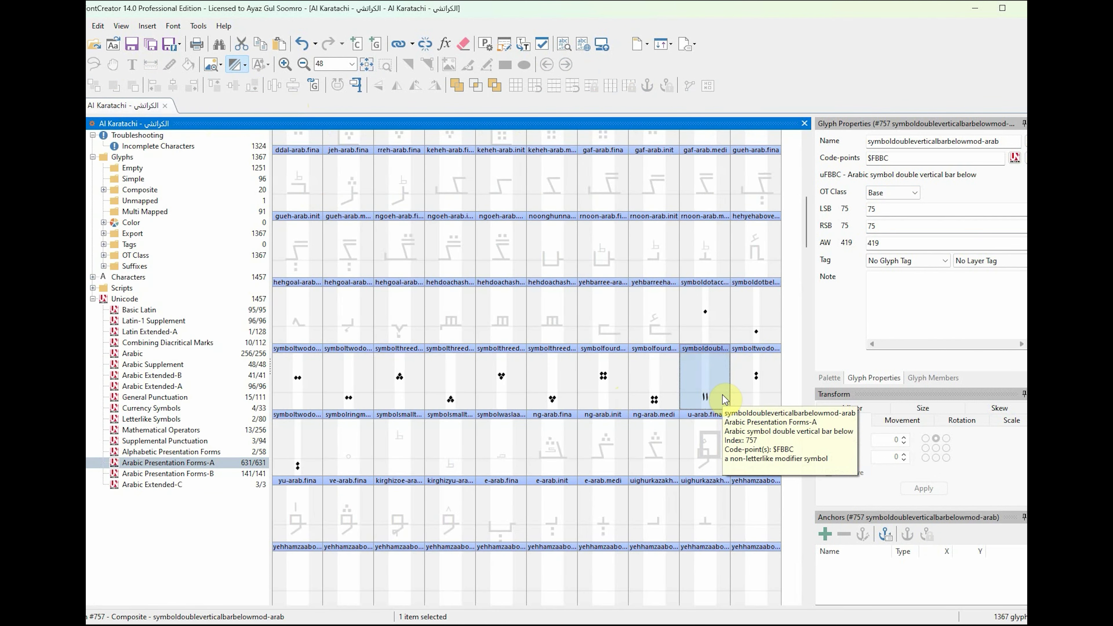
pyautogui.click(145, 51)
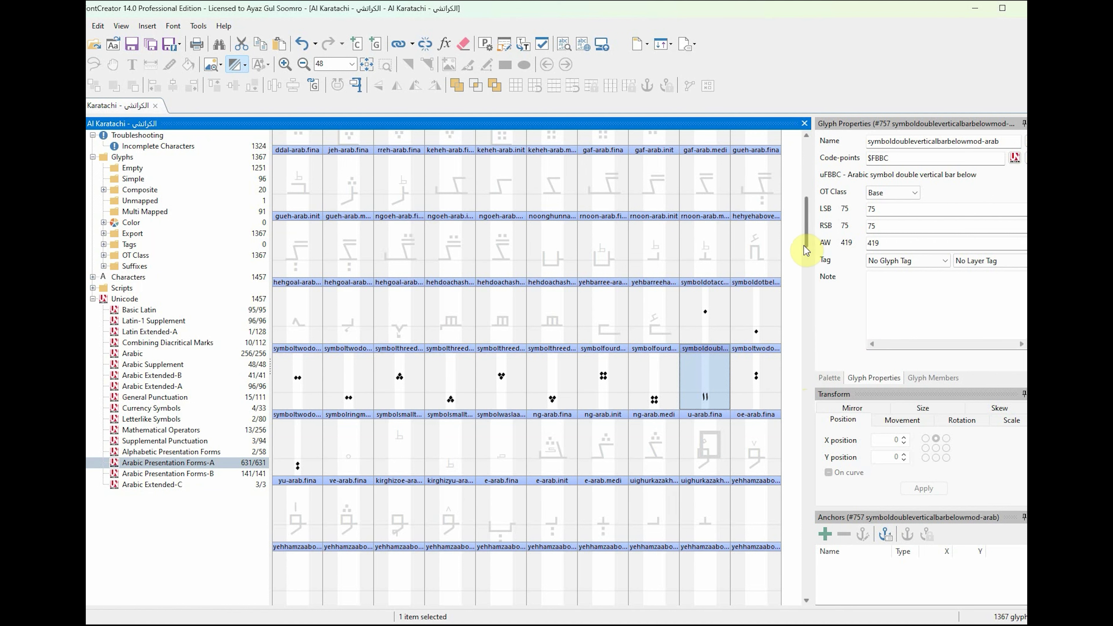
# Step: Switch to the Arabic.pdf Unicode chart in the browser and examine the entries 0670, 0650, 0651 and 0641 and the full chart page
pyautogui.moveTo(805, 227); pyautogui.dragTo(807, 179)
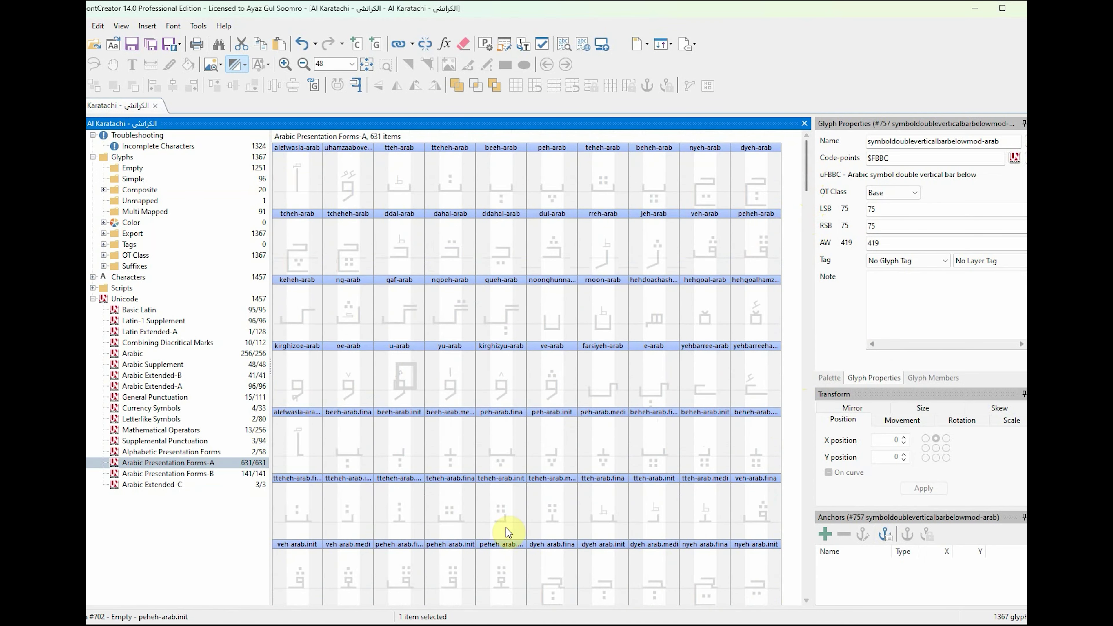
pyautogui.click(374, 623)
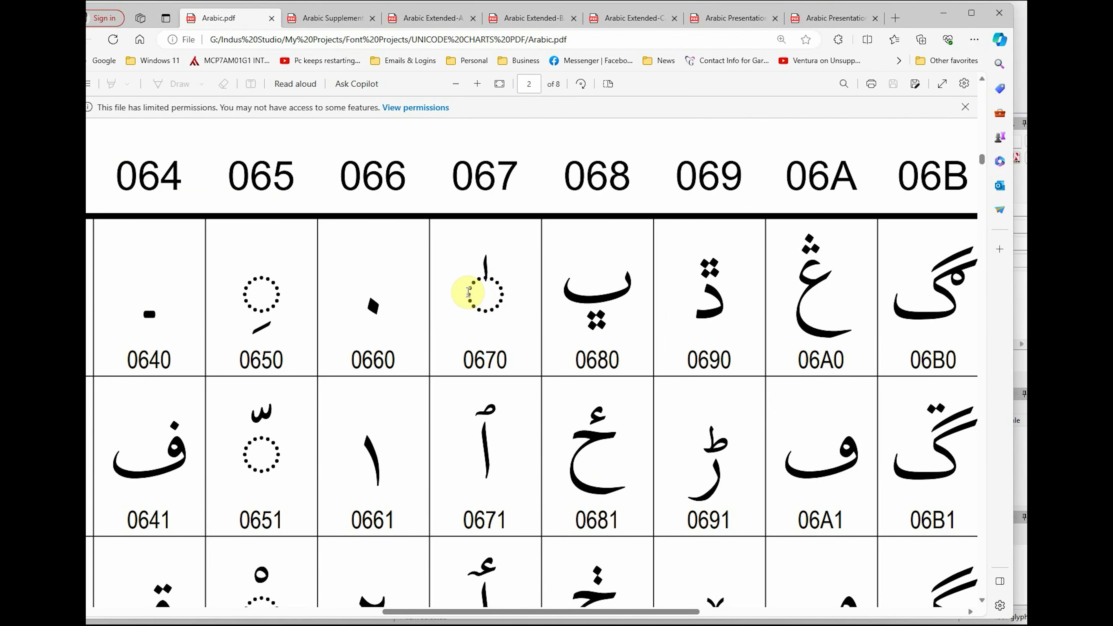
pyautogui.doubleClick(480, 294)
pyautogui.doubleClick(251, 304)
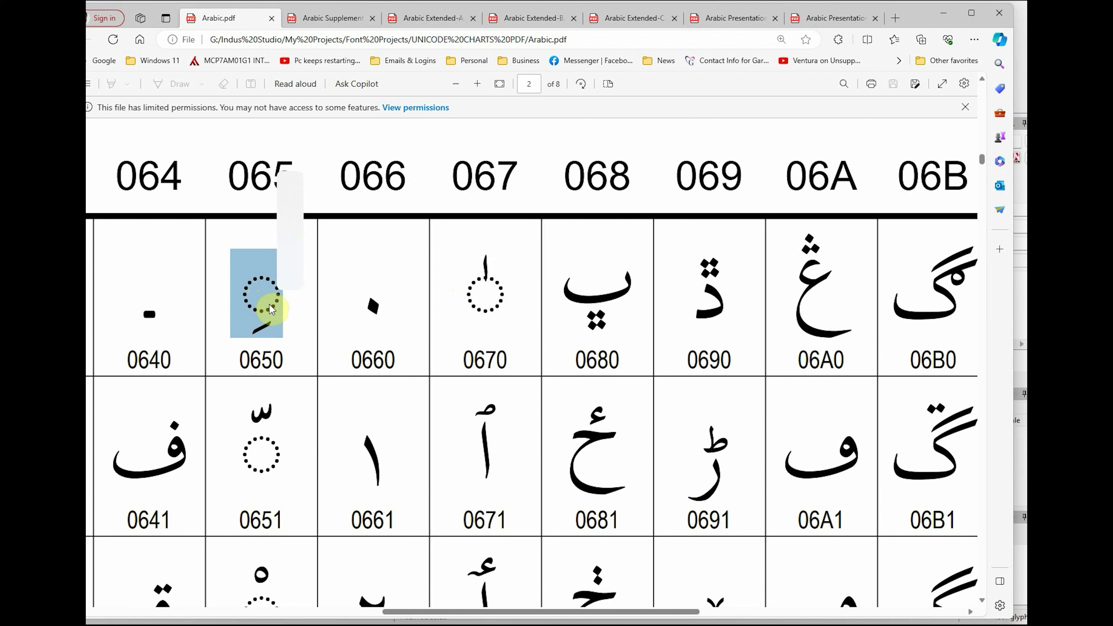
pyautogui.doubleClick(265, 445)
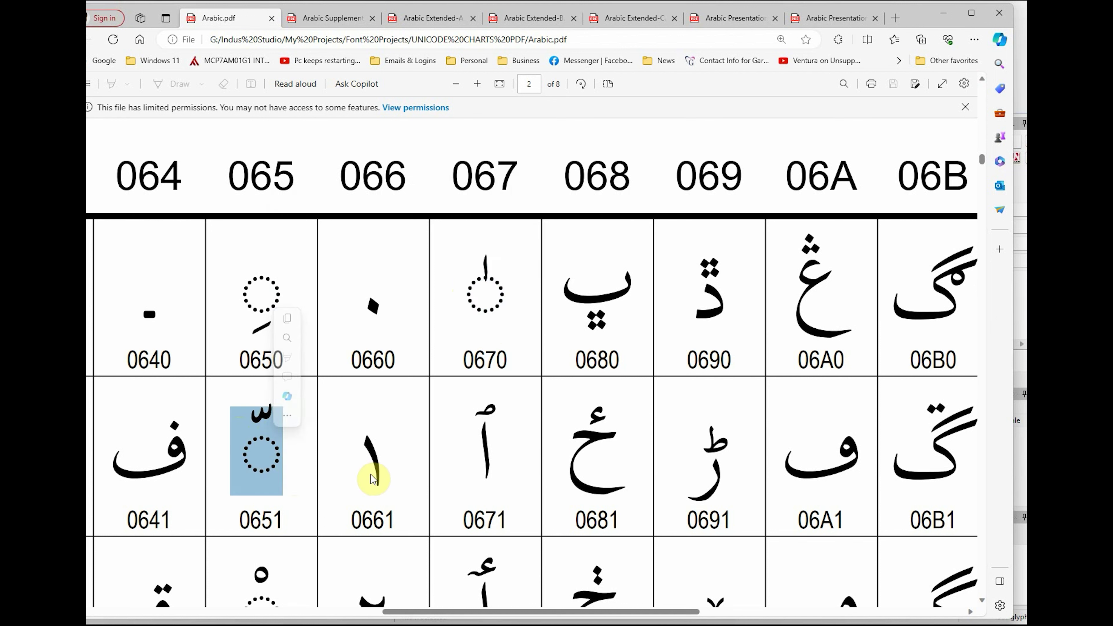
pyautogui.doubleClick(150, 457)
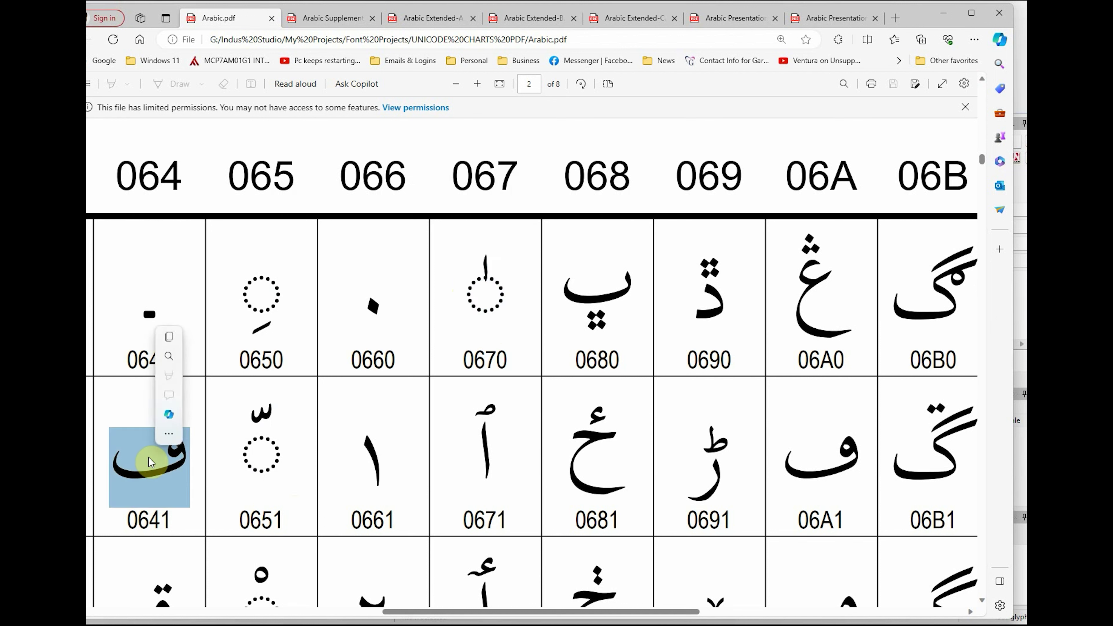
pyautogui.click(498, 83)
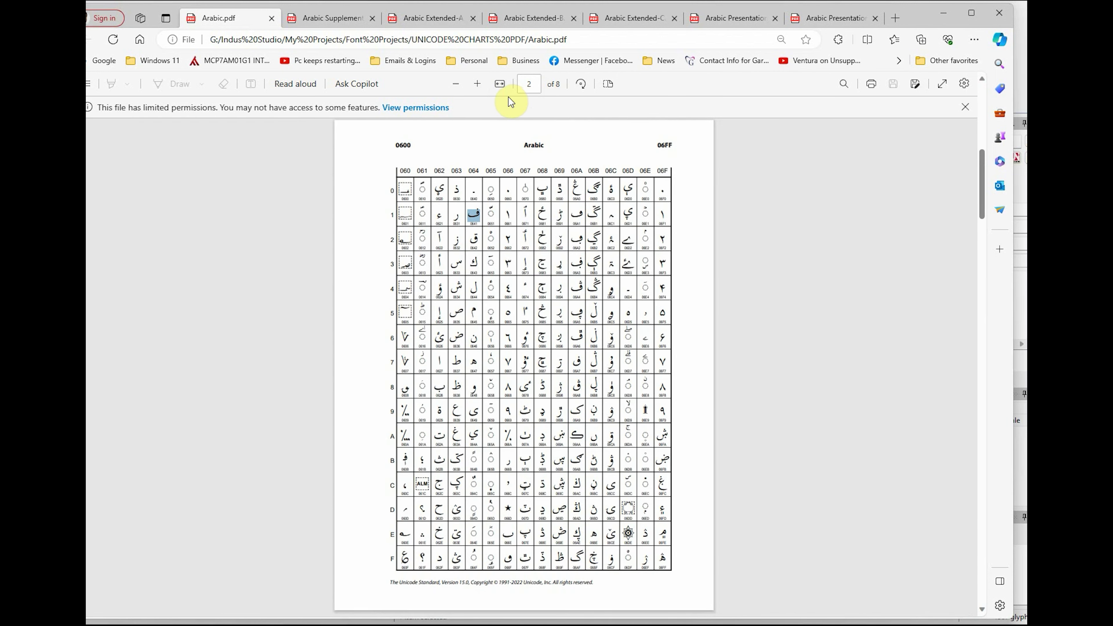
pyautogui.click(750, 257)
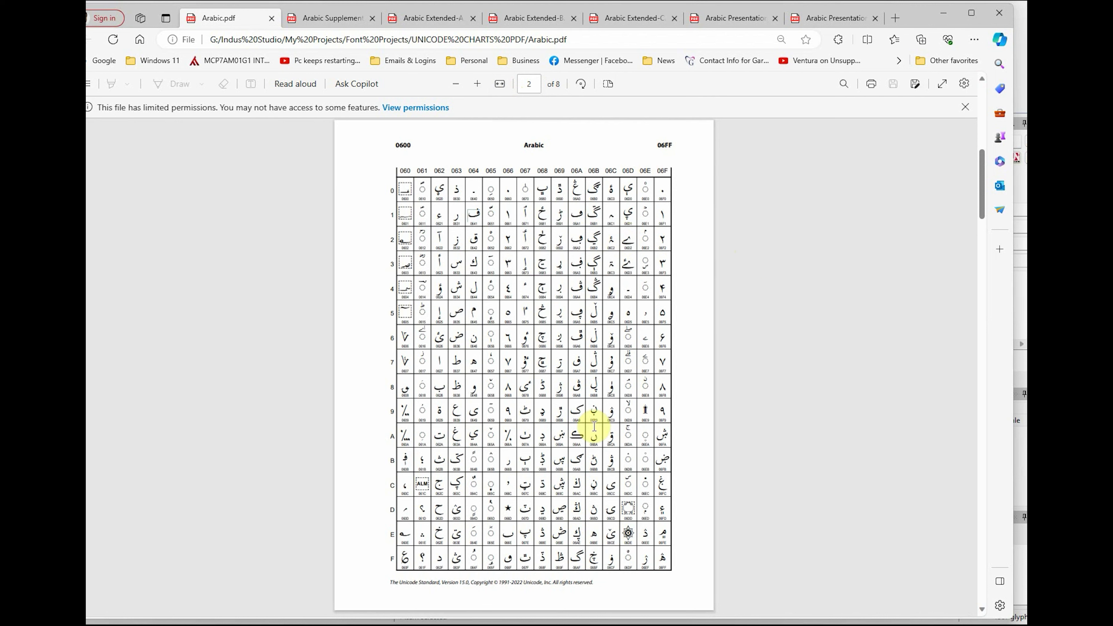
# Step: Switch back to FontCreator and look over the peheh-arab glyph and the dot symbols in Arabic Presentation Forms-A
pyautogui.moveTo(307, 623)
pyautogui.click(307, 570)
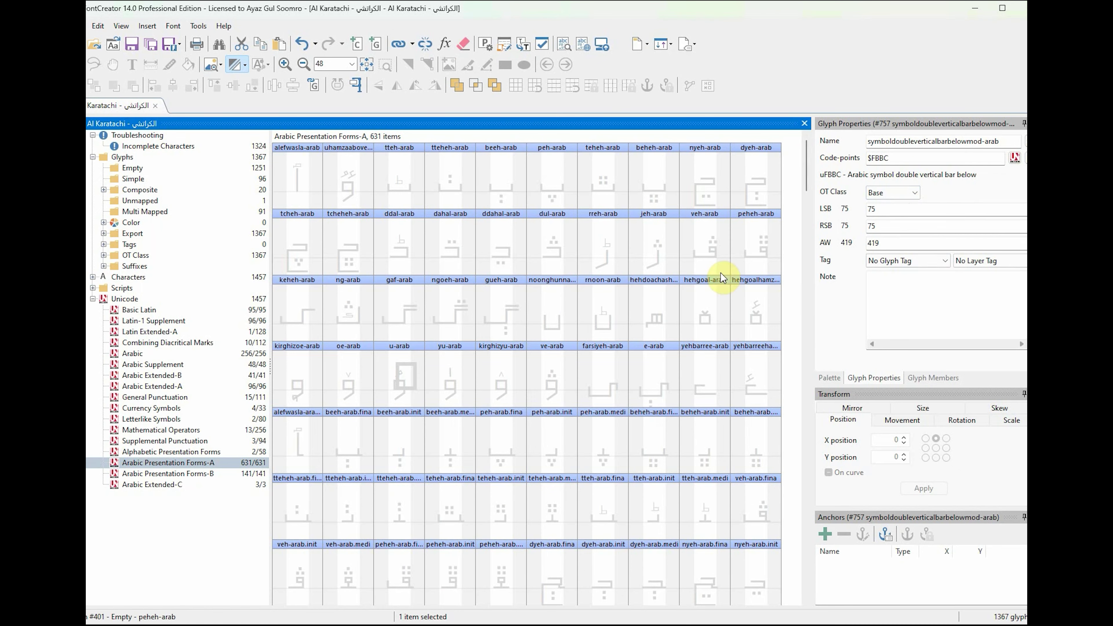
pyautogui.click(754, 251)
pyautogui.moveTo(810, 173); pyautogui.dragTo(811, 233)
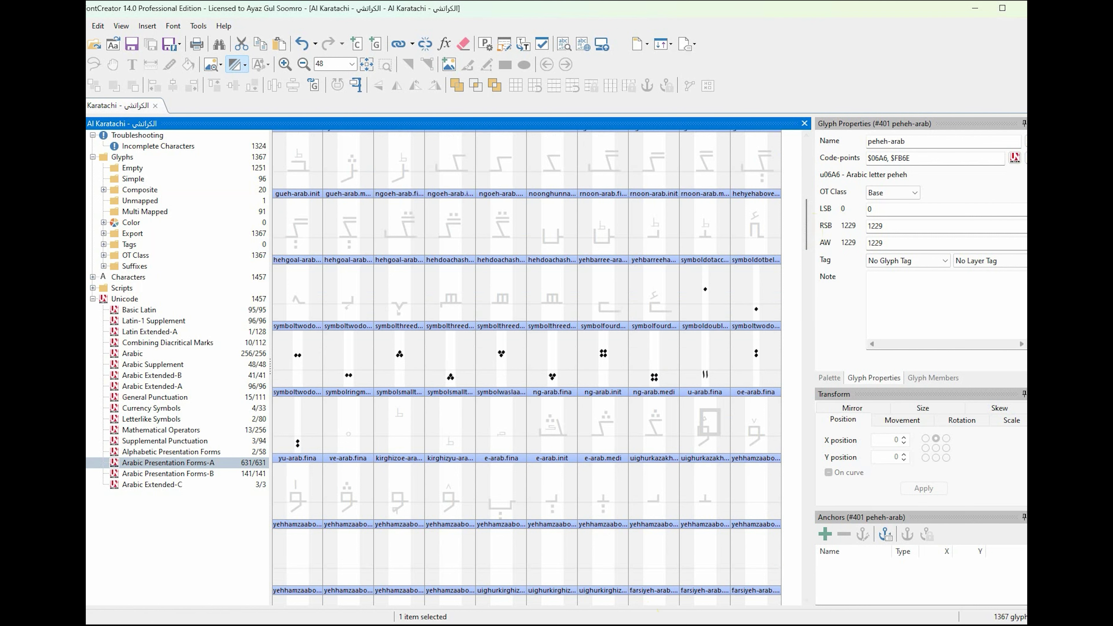
# Step: Switch to List of Contents.odt in LibreOffice Writer and strike through item 14, Baseline, as covered
pyautogui.click(577, 625)
pyautogui.scroll(-1, 829, 410)
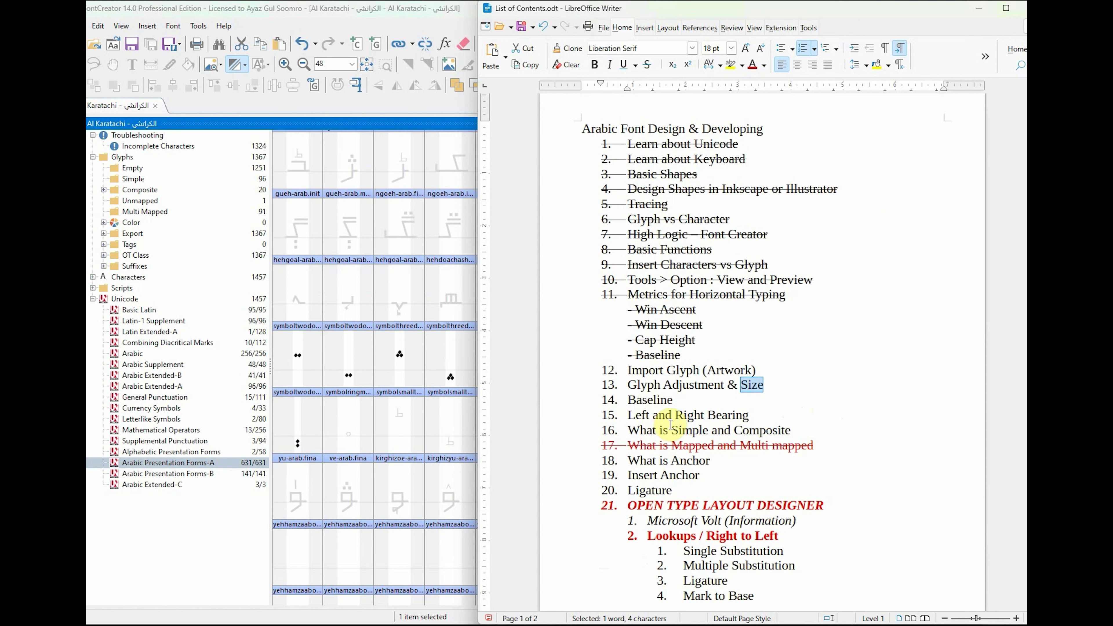
pyautogui.moveTo(639, 461); pyautogui.dragTo(675, 490)
pyautogui.click(689, 487)
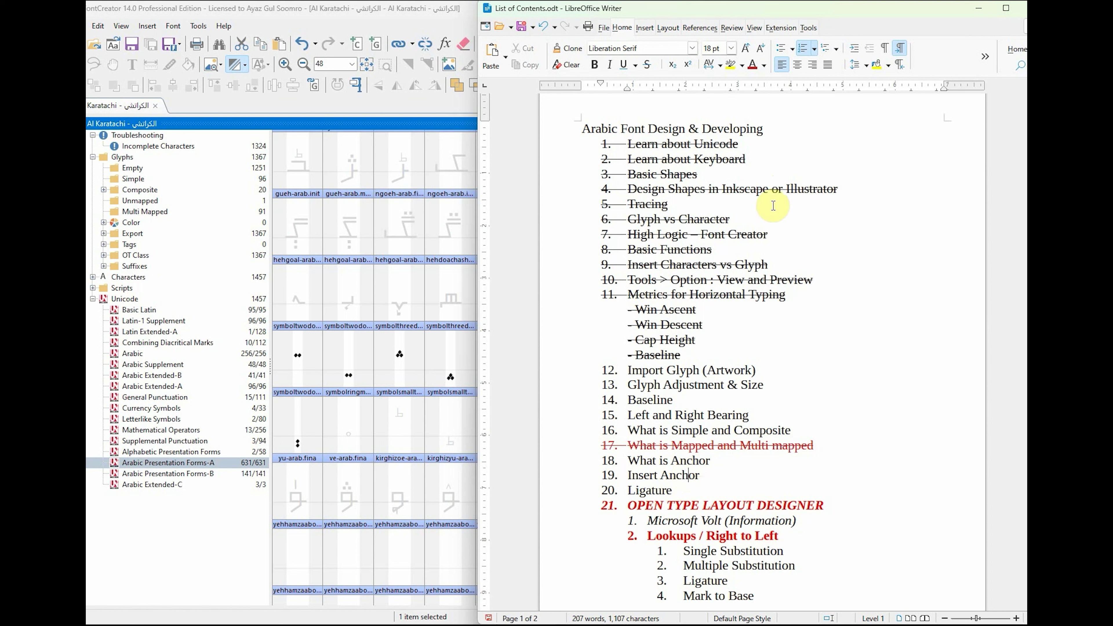
pyautogui.doubleClick(629, 399)
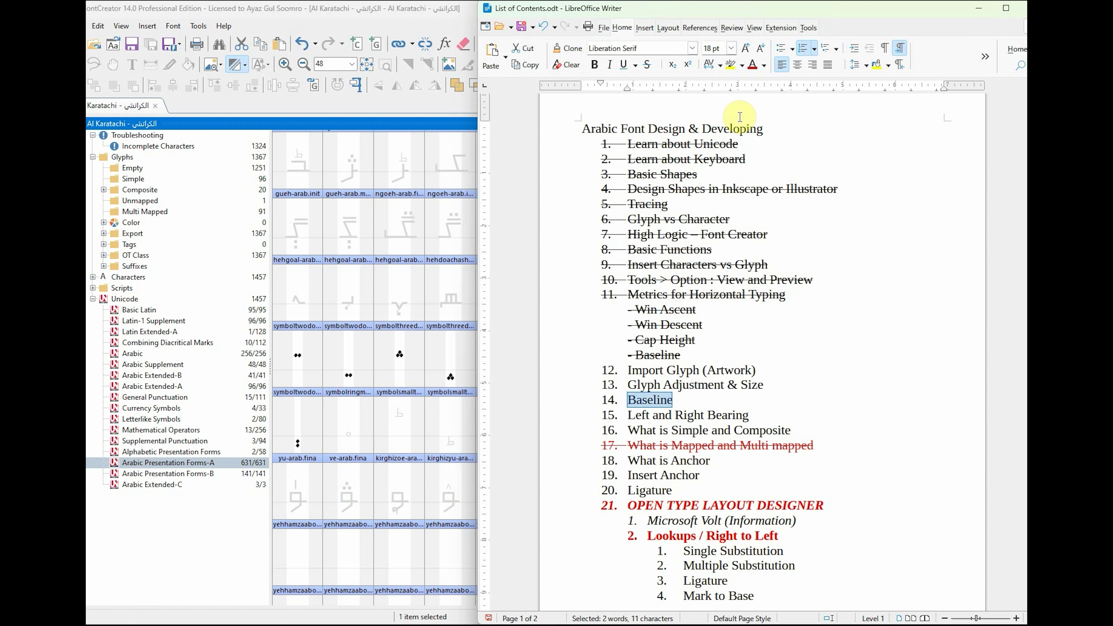
pyautogui.click(647, 65)
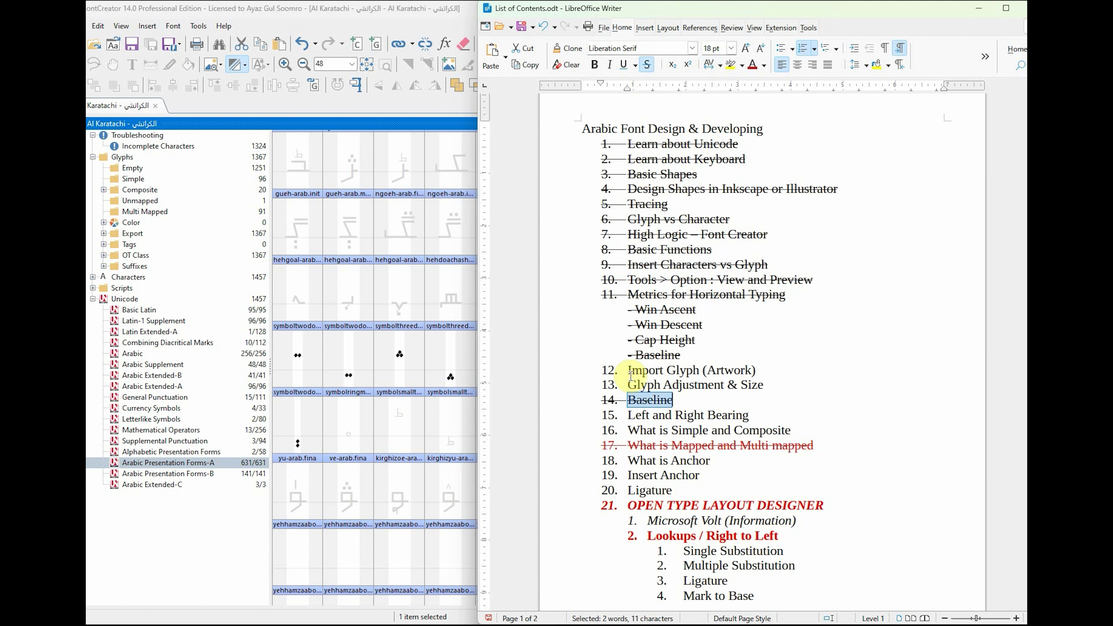
# Step: Strike through items 12, Import Glyph (Artwork), 13, Glyph Adjustment & Size, and 15, Left and Right Bearing, as covered
pyautogui.moveTo(630, 372); pyautogui.dragTo(773, 371)
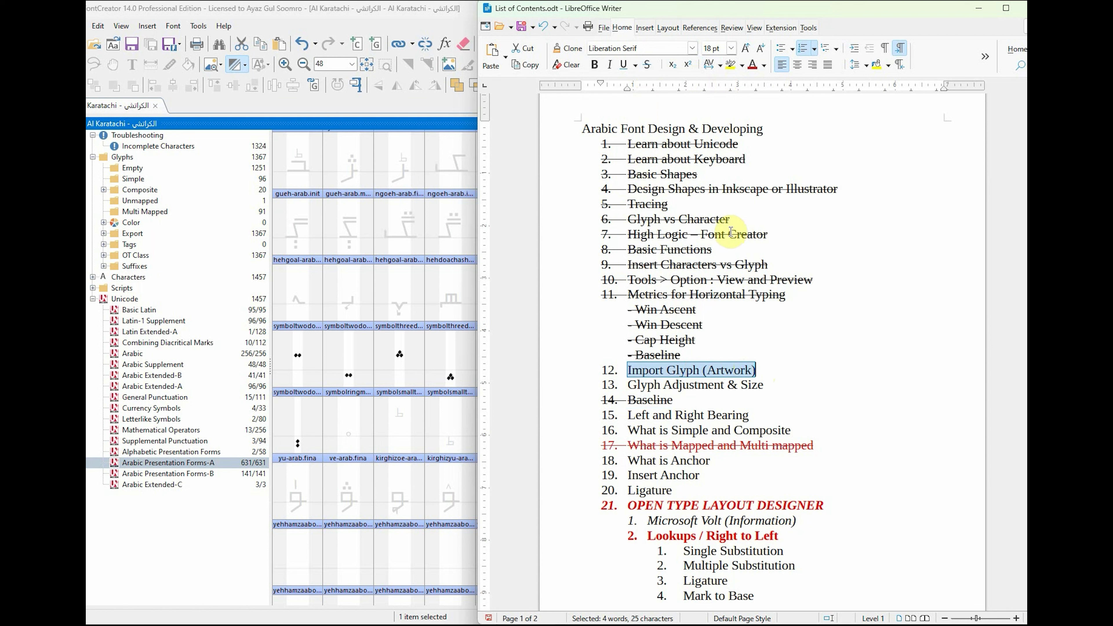
pyautogui.click(646, 66)
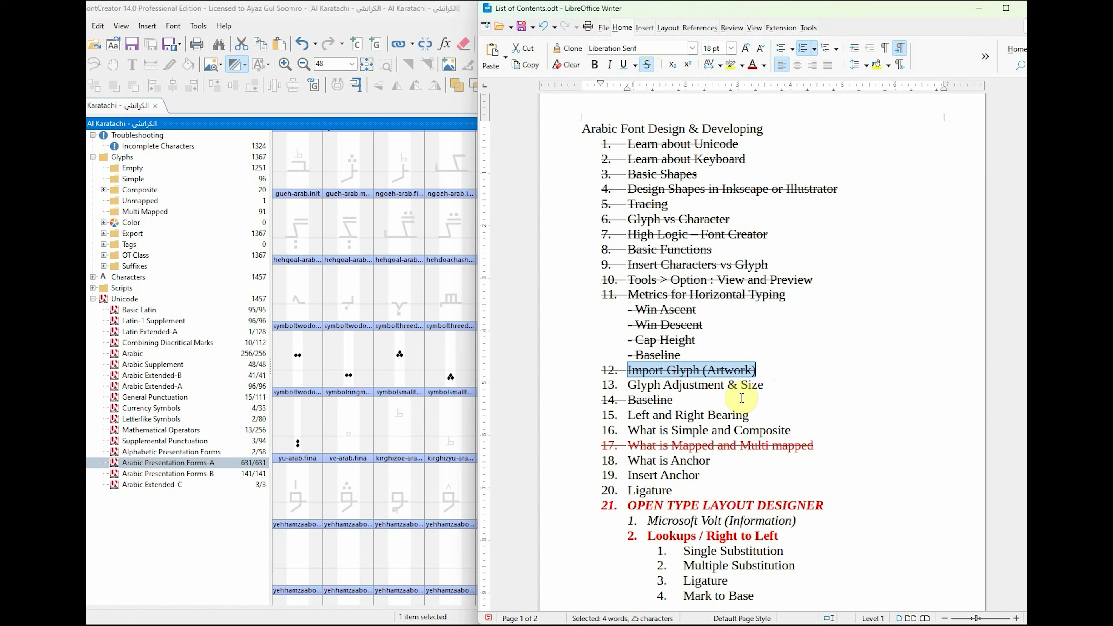
pyautogui.moveTo(765, 386); pyautogui.dragTo(621, 389)
pyautogui.click(646, 65)
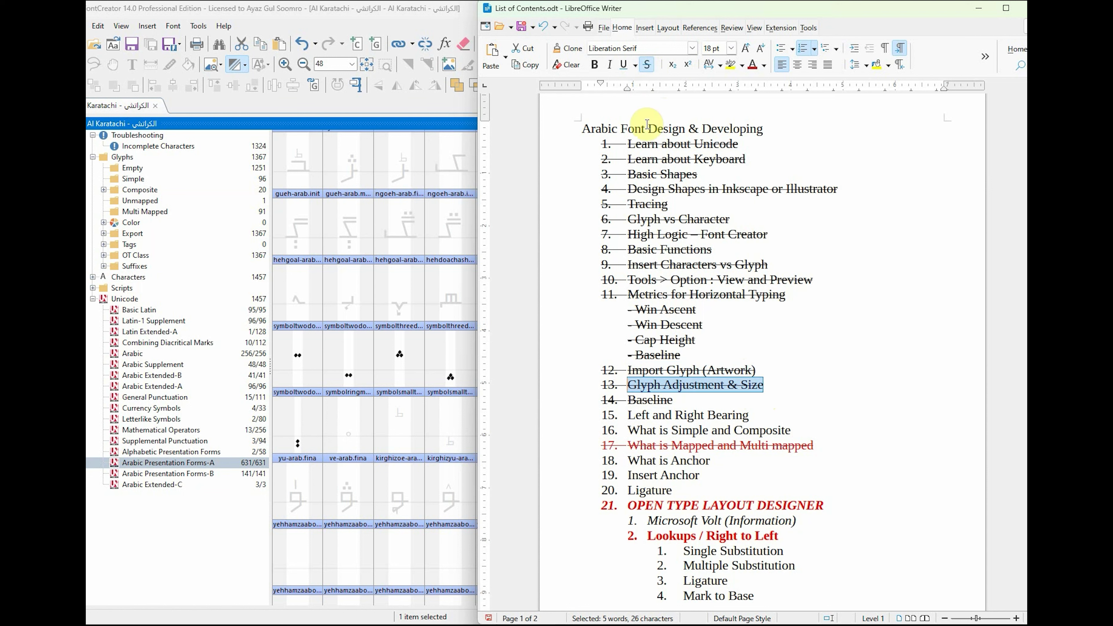
pyautogui.moveTo(700, 415); pyautogui.dragTo(772, 415)
pyautogui.click(647, 66)
pyautogui.click(757, 417)
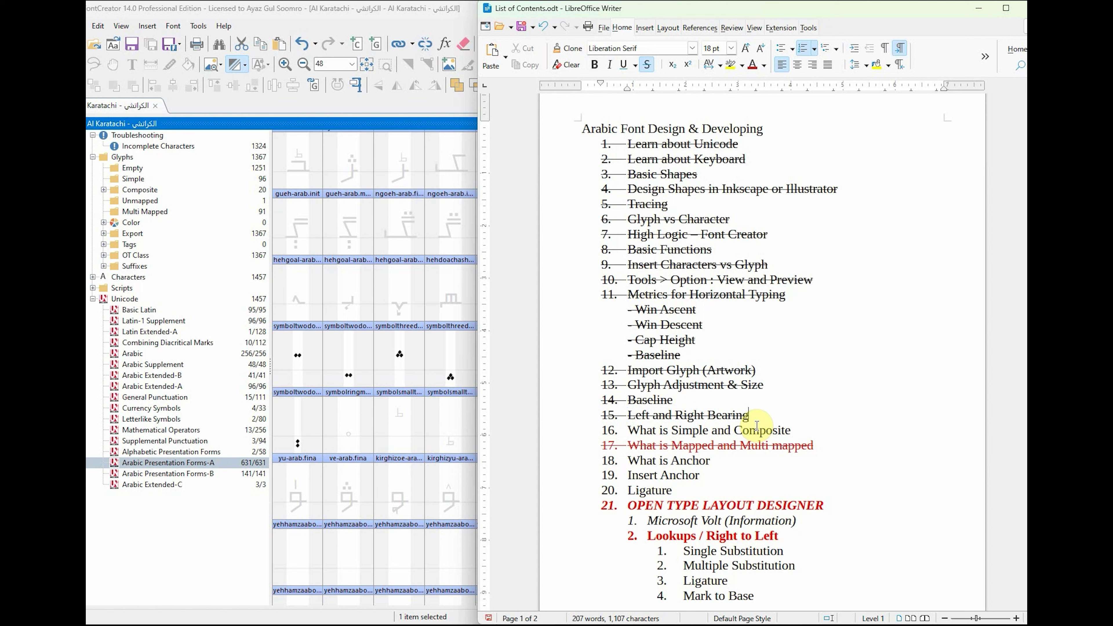
# Step: Strike through item 16, What is Simple and Composite, in the outline
pyautogui.click(786, 430)
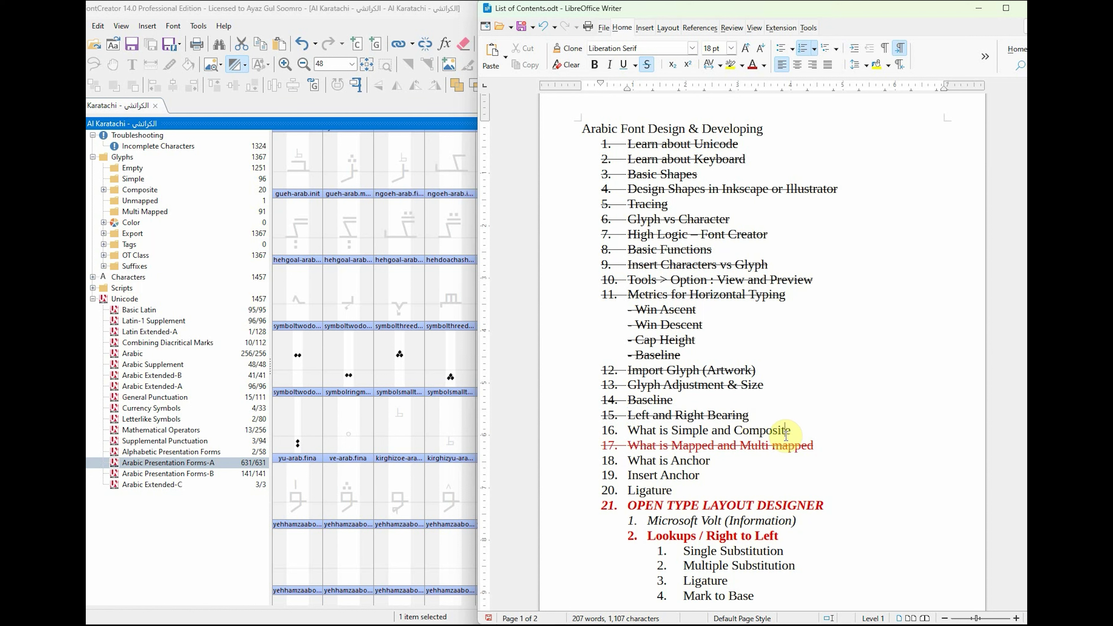
pyautogui.moveTo(634, 433); pyautogui.dragTo(790, 431)
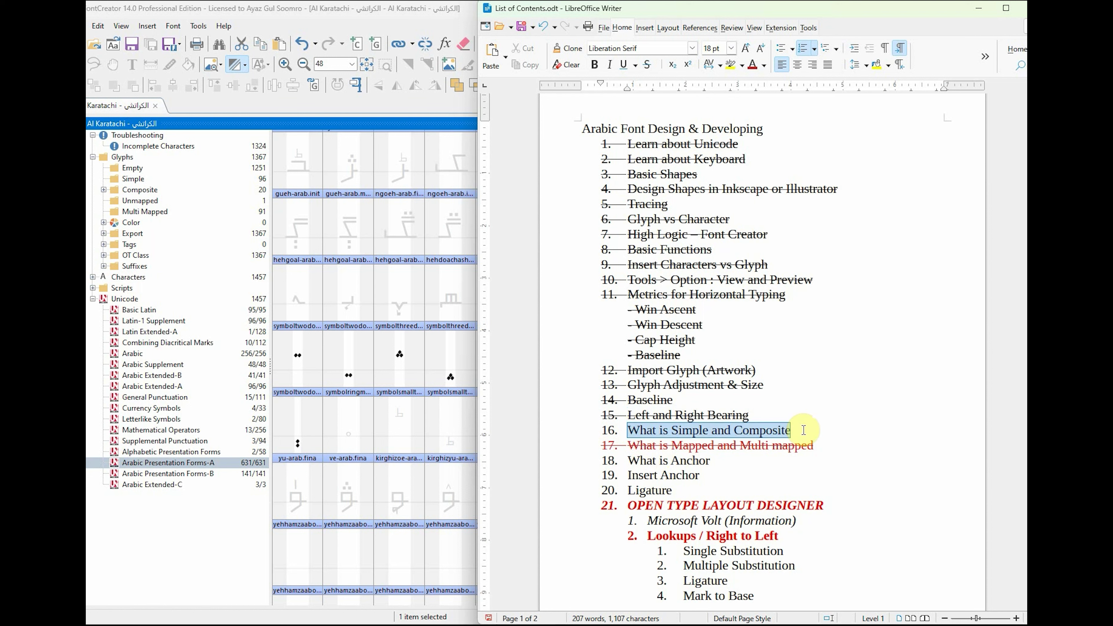
pyautogui.click(697, 434)
pyautogui.moveTo(792, 432); pyautogui.dragTo(631, 431)
pyautogui.click(647, 64)
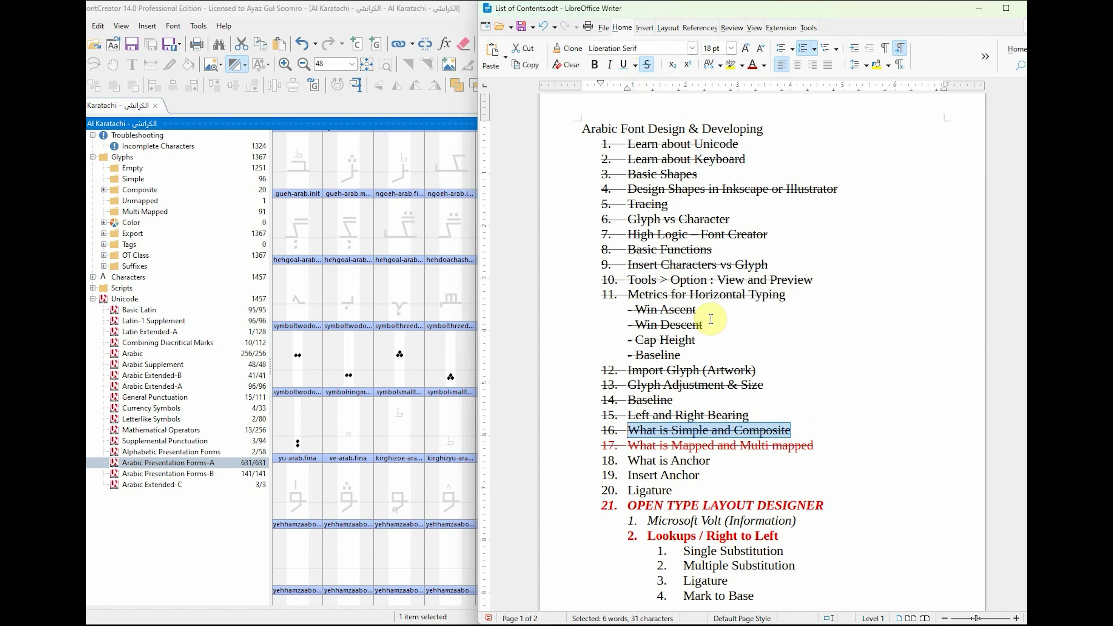
# Step: Check item 18, What is Anchor, in the outline, and switch to FontCreator to view Arabic Presentation Forms-A from its beginning
pyautogui.click(420, 27)
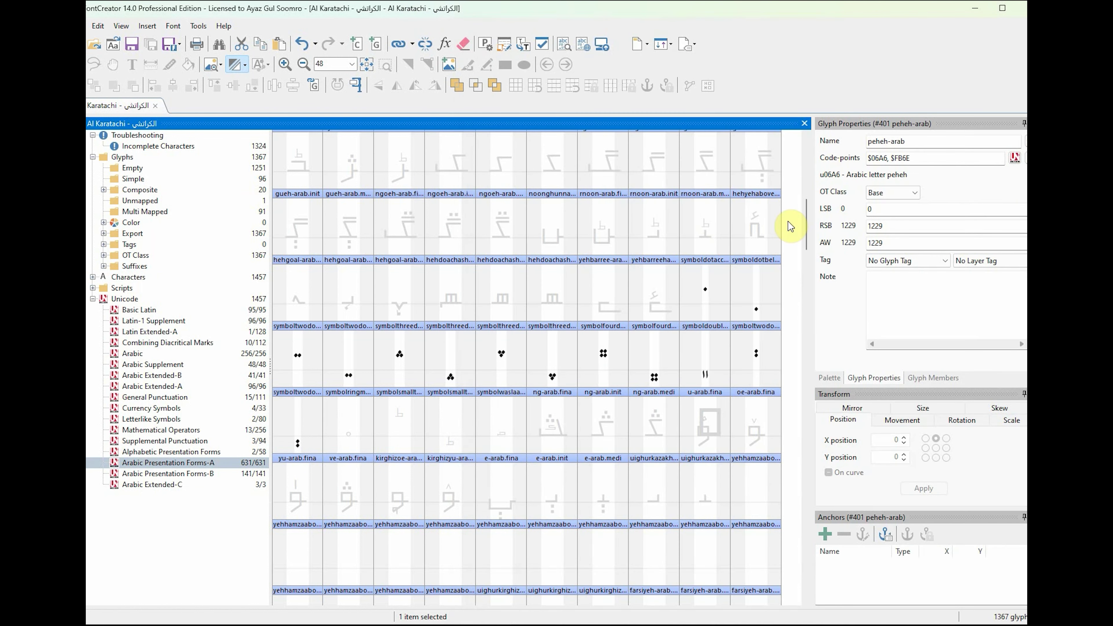
pyautogui.hotkey('alt', 'Tab')
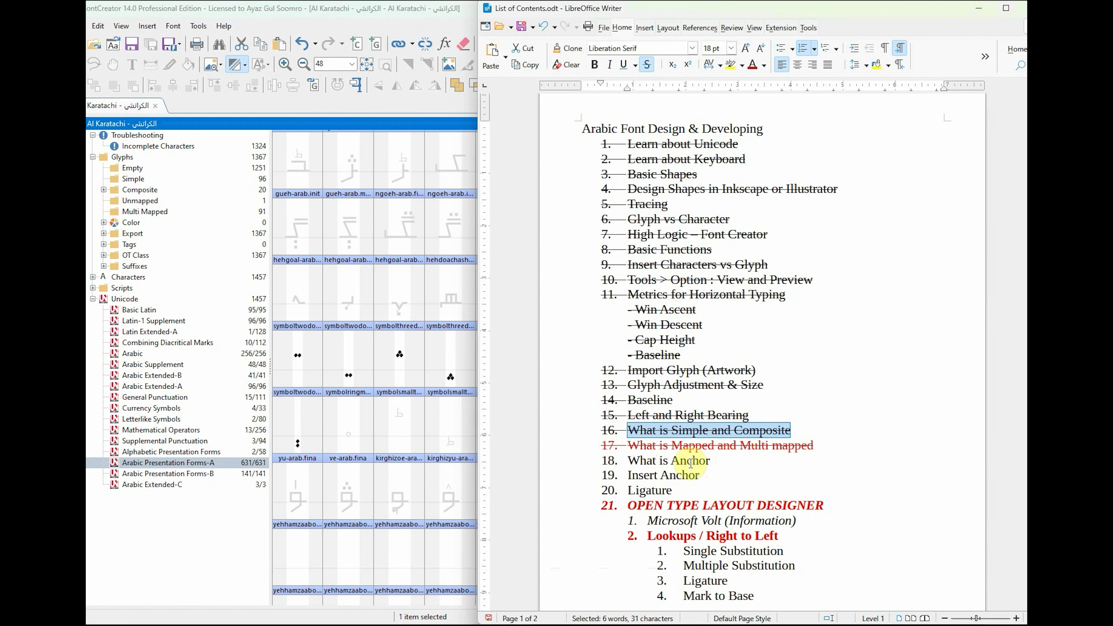
pyautogui.moveTo(628, 461); pyautogui.dragTo(715, 461)
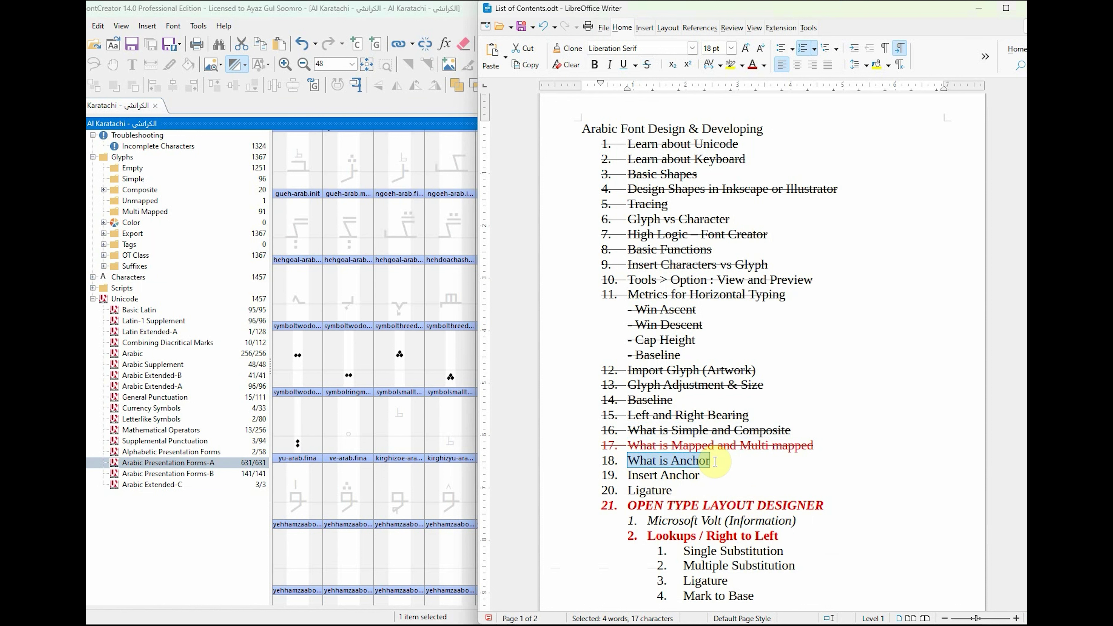
pyautogui.click(451, 10)
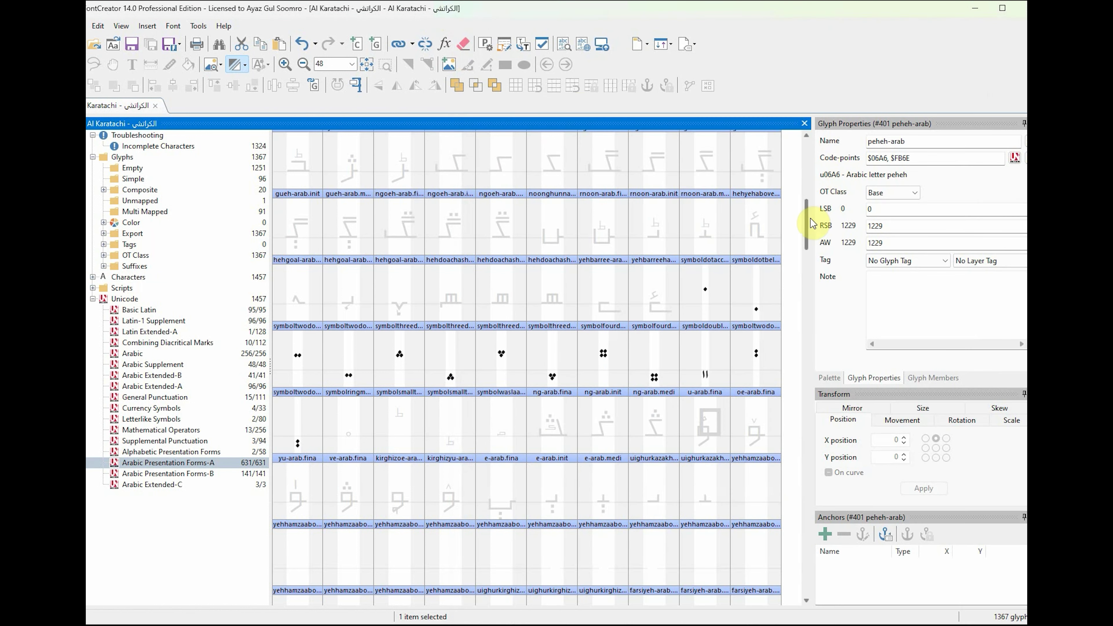
pyautogui.scroll(3, 811, 223)
pyautogui.scroll(6, 809, 223)
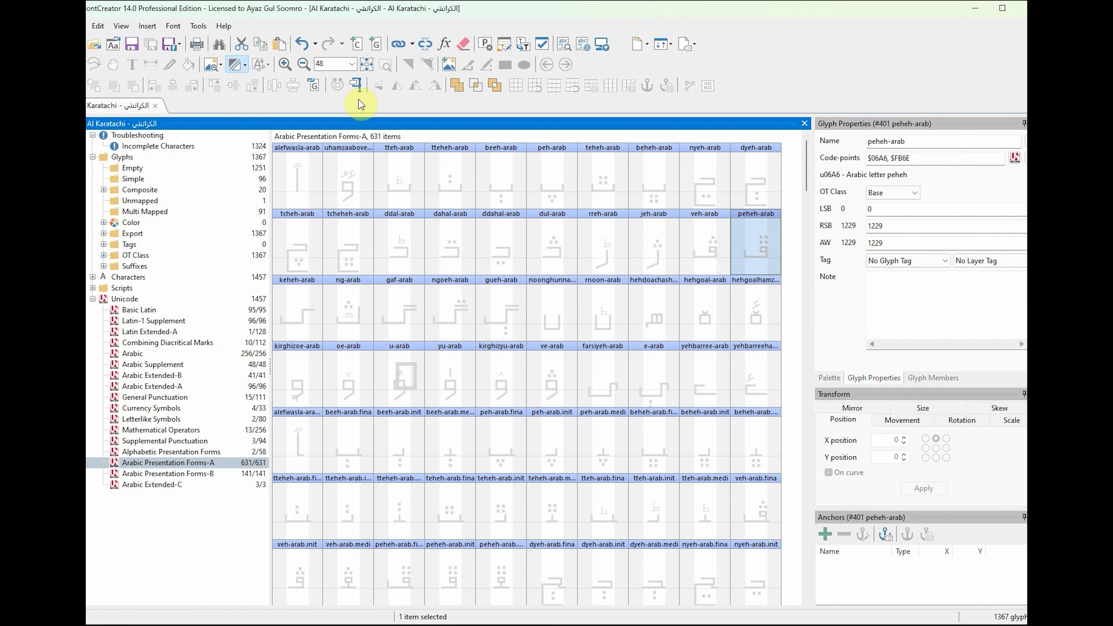
pyautogui.click(213, 65)
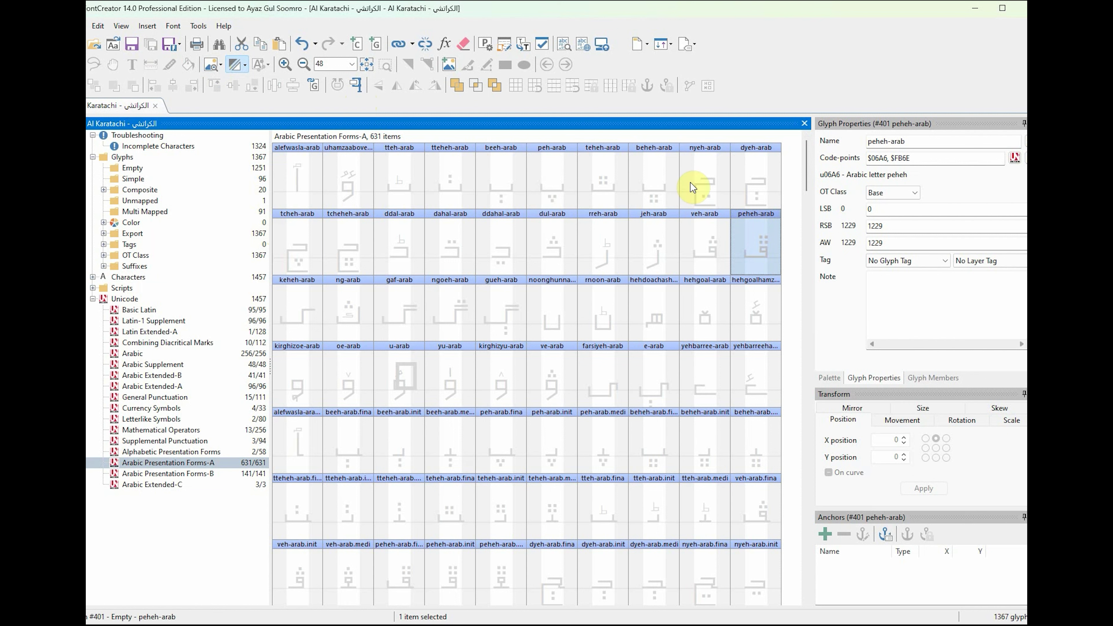
# Step: Look through the Glyphs, Arabic Presentation Forms-A and Arabic Presentation Forms-B categories, and examine the letters in the Arabic block
pyautogui.click(131, 156)
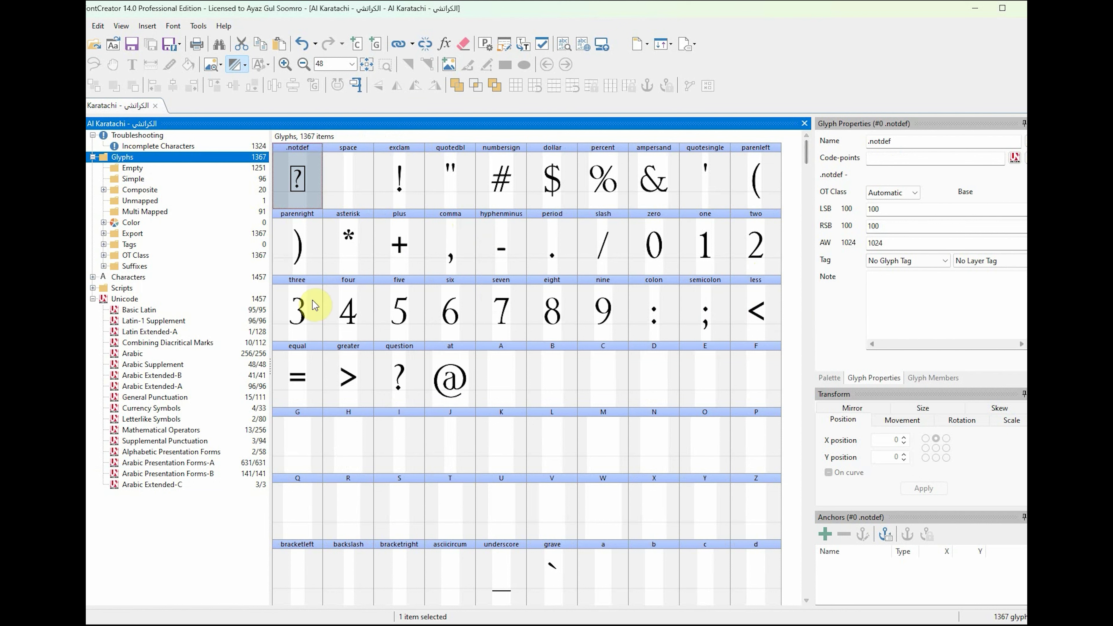
pyautogui.click(186, 463)
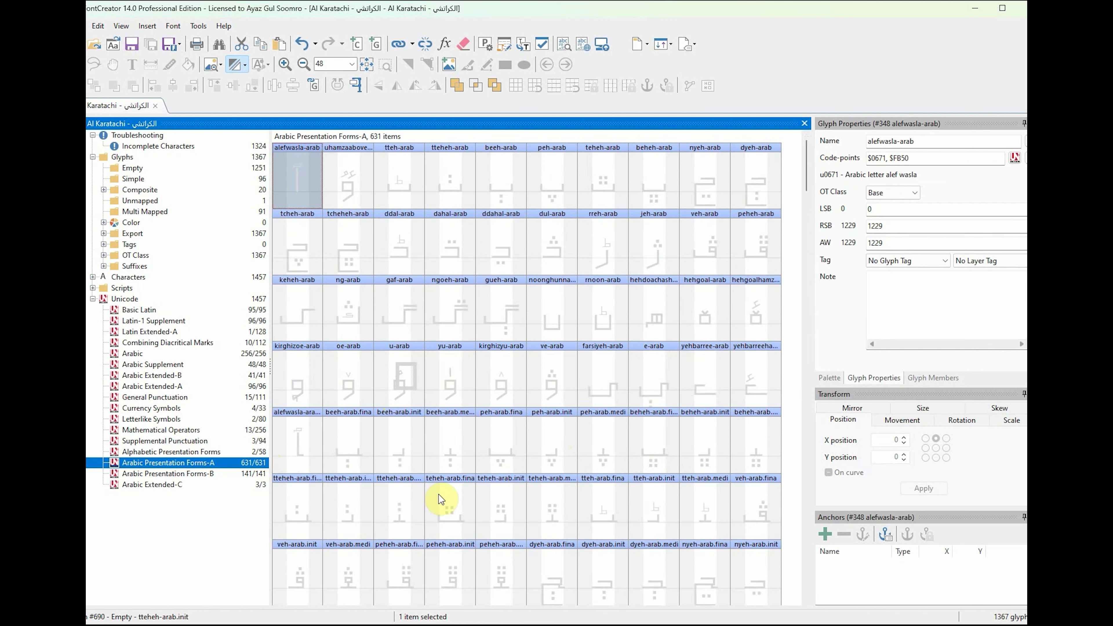
pyautogui.click(188, 476)
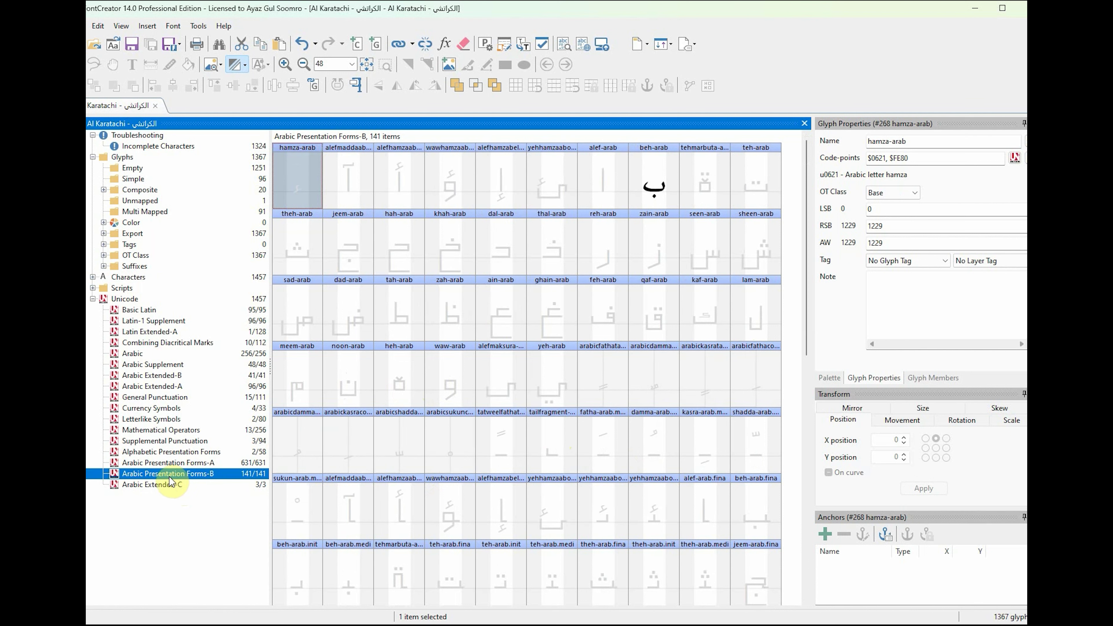
pyautogui.click(147, 354)
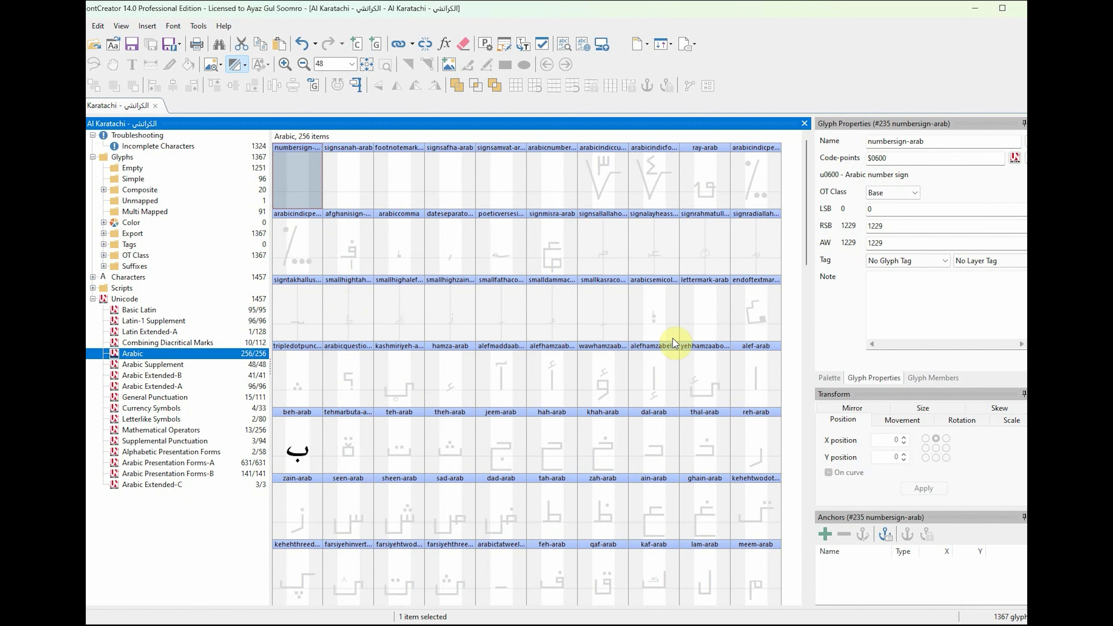
pyautogui.click(763, 329)
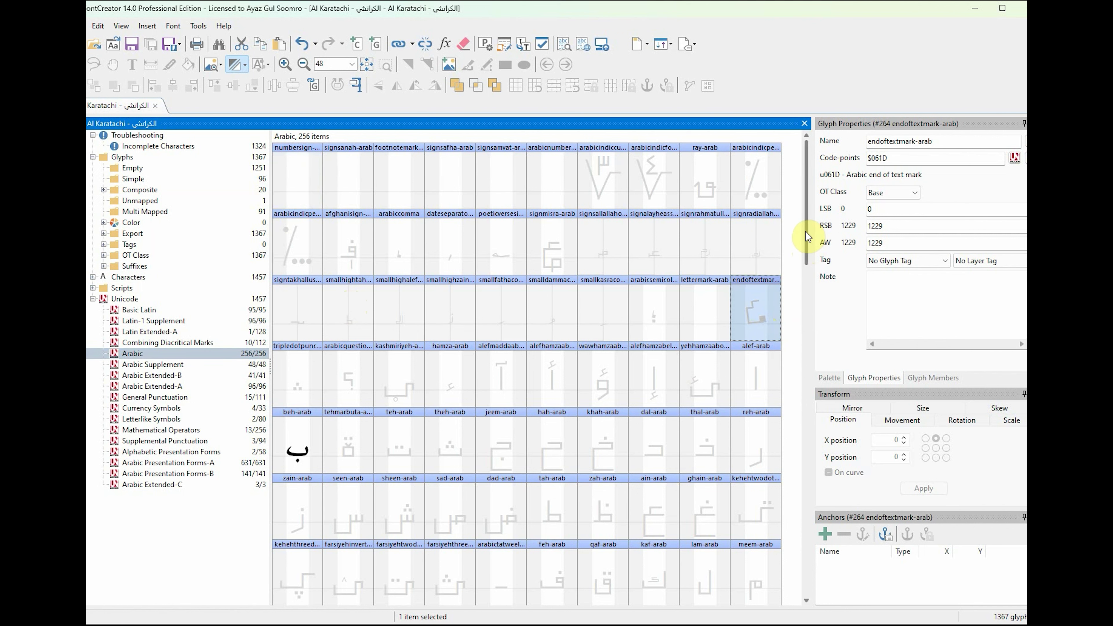
pyautogui.scroll(-4, 808, 237)
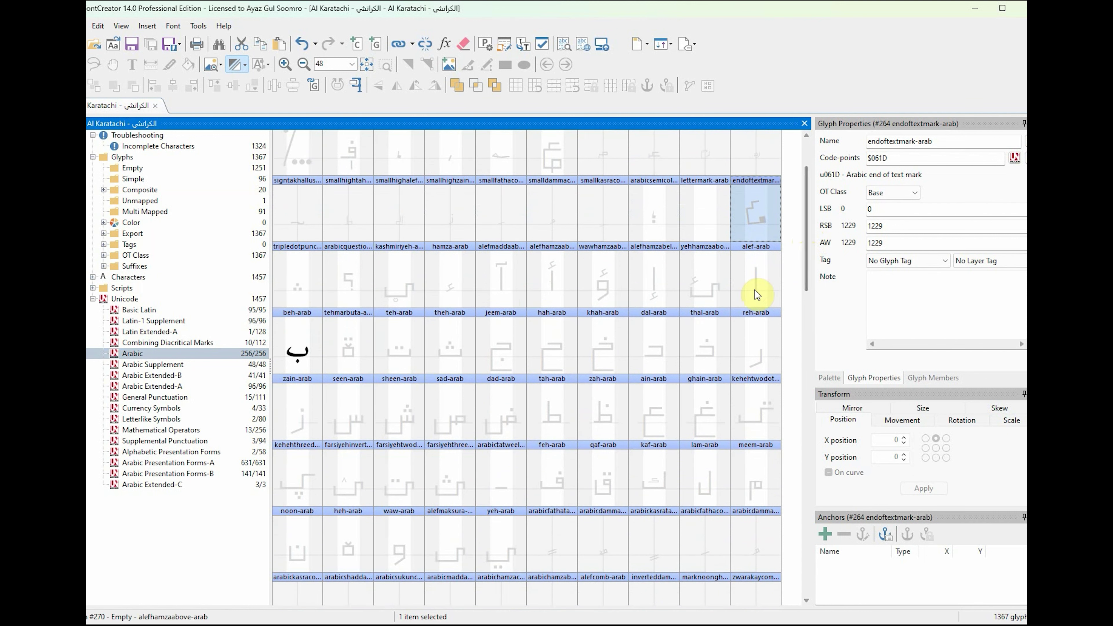
pyautogui.click(397, 268)
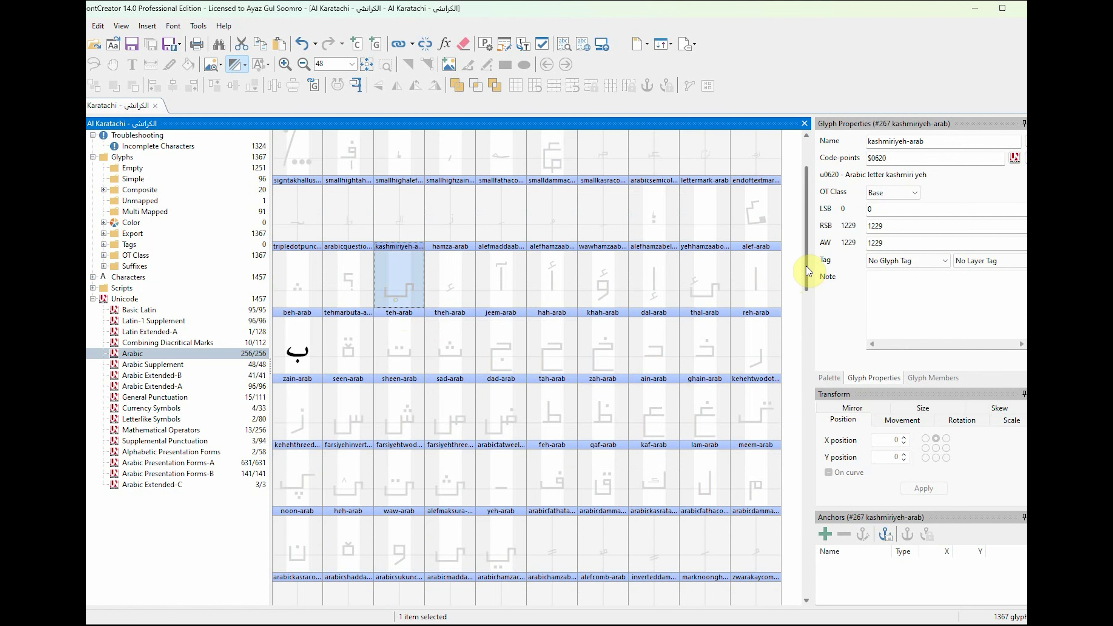
pyautogui.scroll(-4, 809, 283)
pyautogui.moveTo(469, 353); pyautogui.dragTo(318, 362)
pyautogui.click(451, 357)
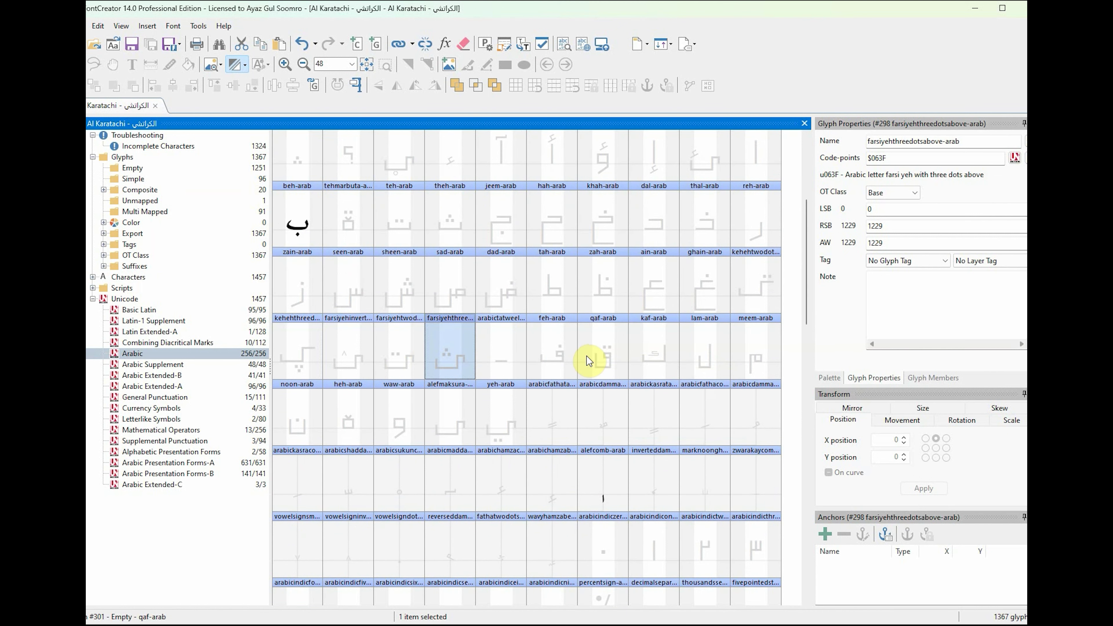
pyautogui.moveTo(808, 278); pyautogui.dragTo(808, 217)
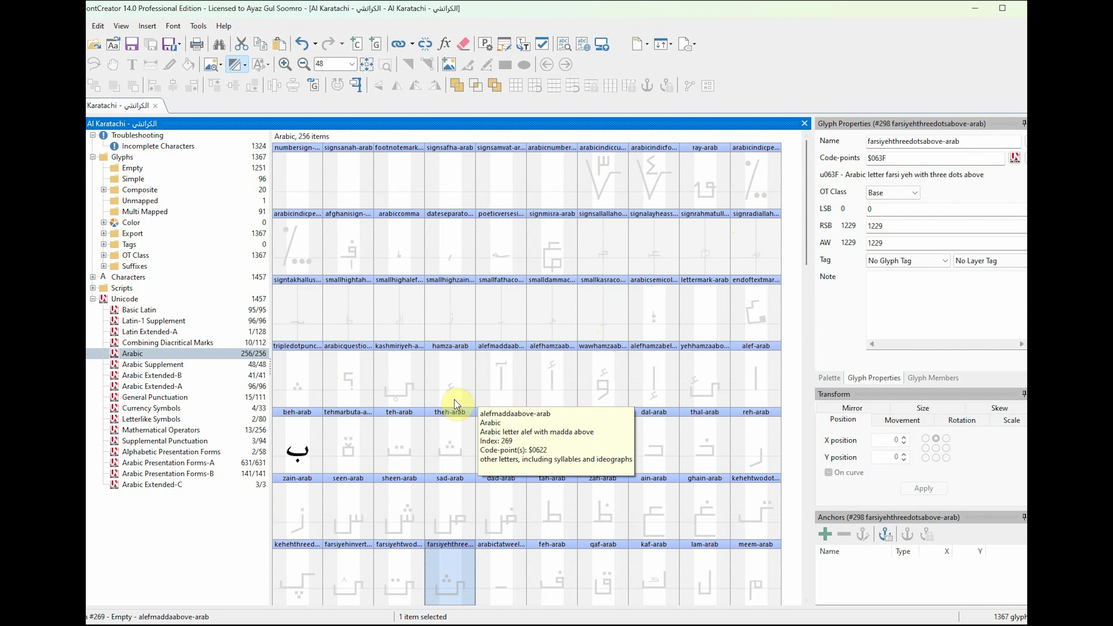
# Step: Tag the Arabic-Indic per mille sign and the per ten thousand sign in the Arabic block as Review
pyautogui.click(760, 188)
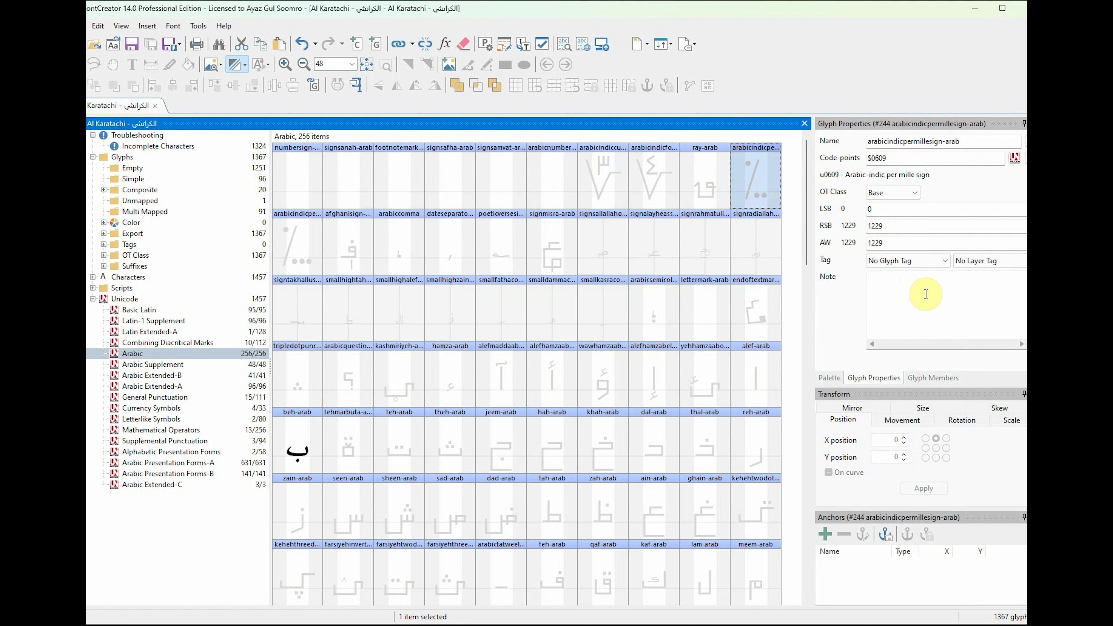
pyautogui.click(944, 261)
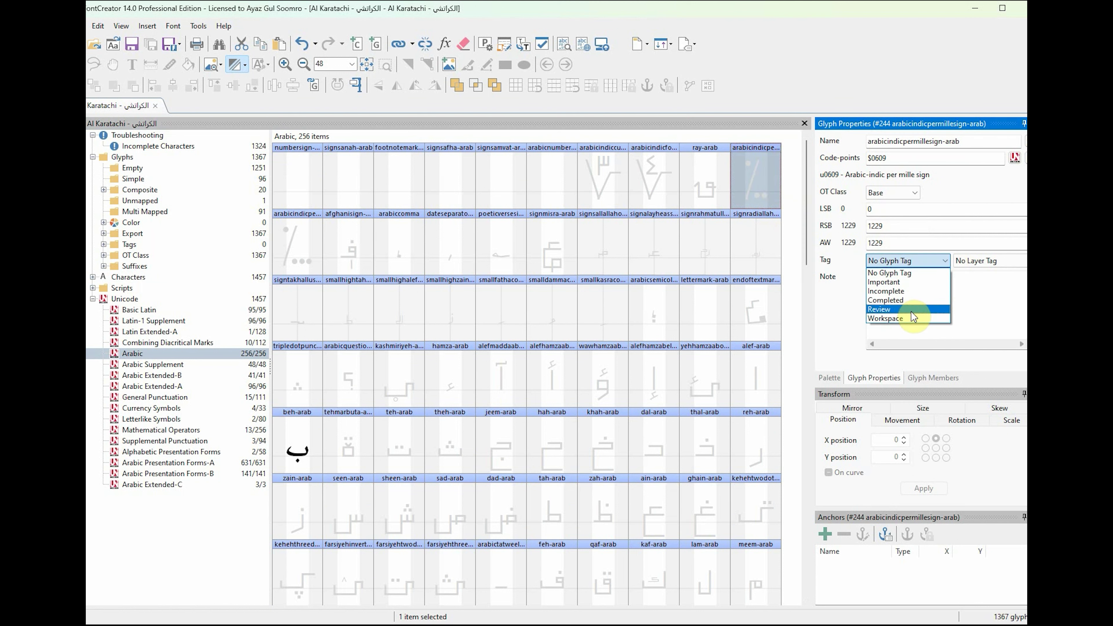
pyautogui.click(896, 311)
pyautogui.click(758, 198)
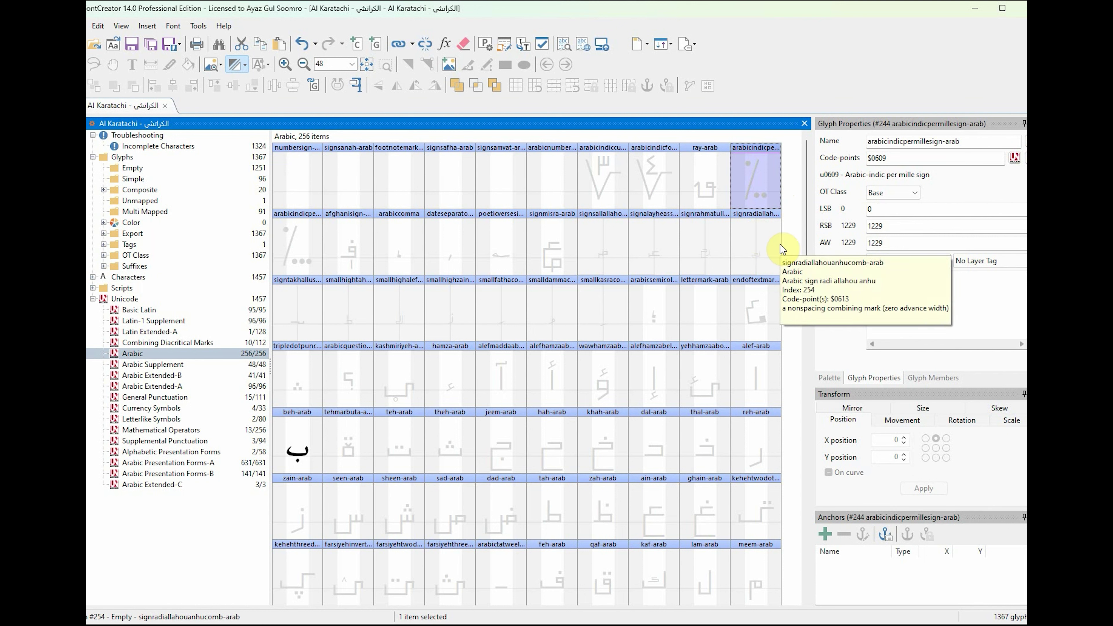
pyautogui.click(296, 257)
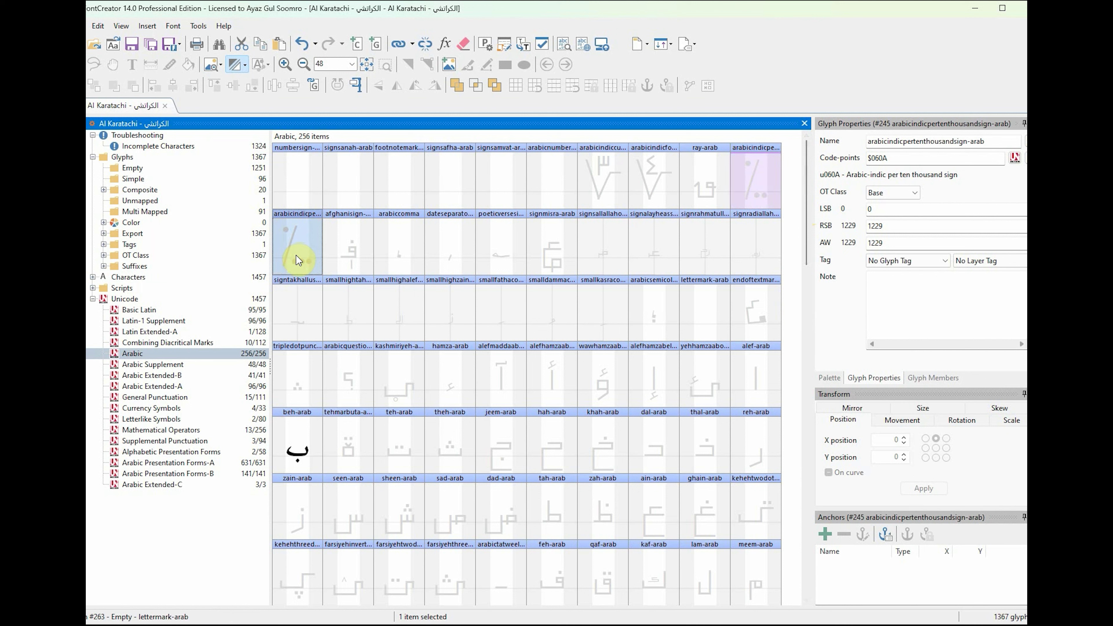
pyautogui.click(946, 260)
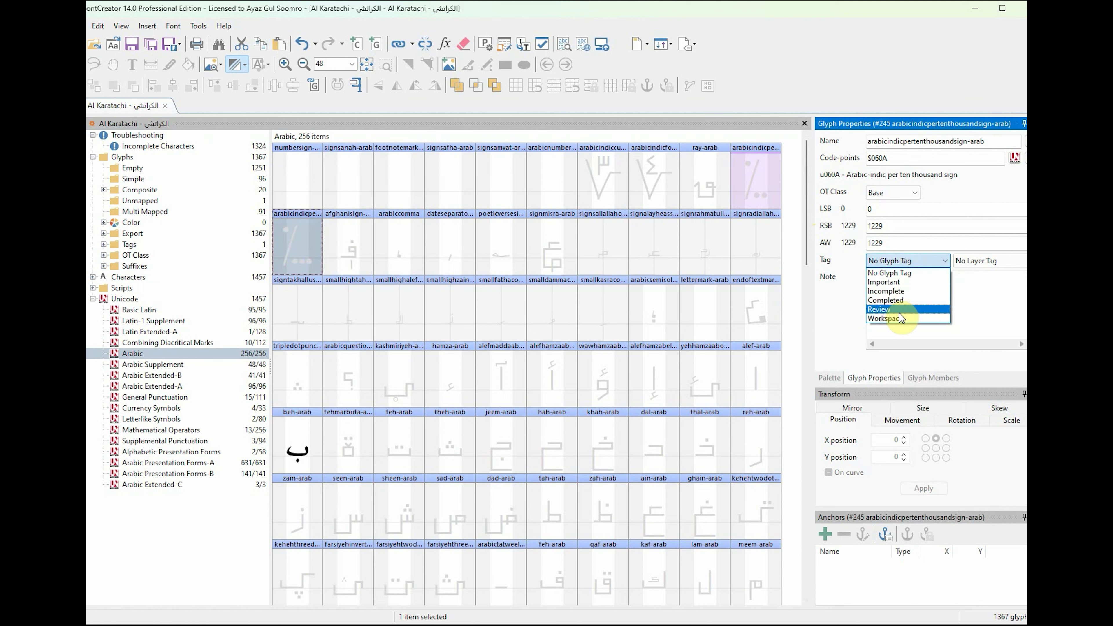
pyautogui.click(899, 312)
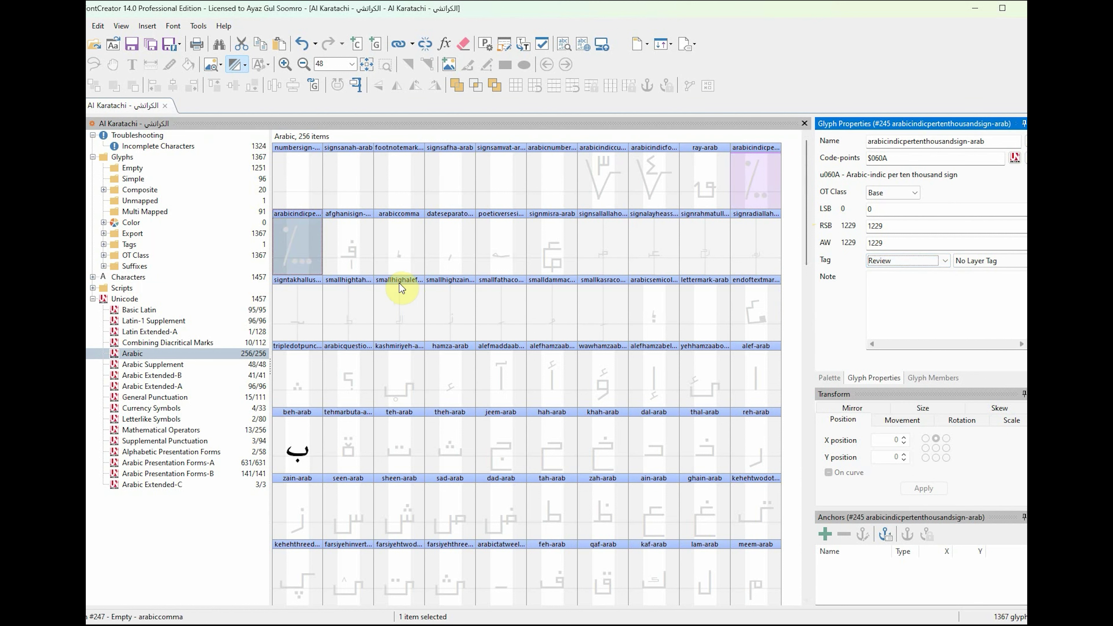
# Step: Apply the Review tag to the arabiccomma and poeticversesign-arab glyphs
pyautogui.click(401, 265)
pyautogui.hotkey('ctrl', 'r')
pyautogui.click(456, 242)
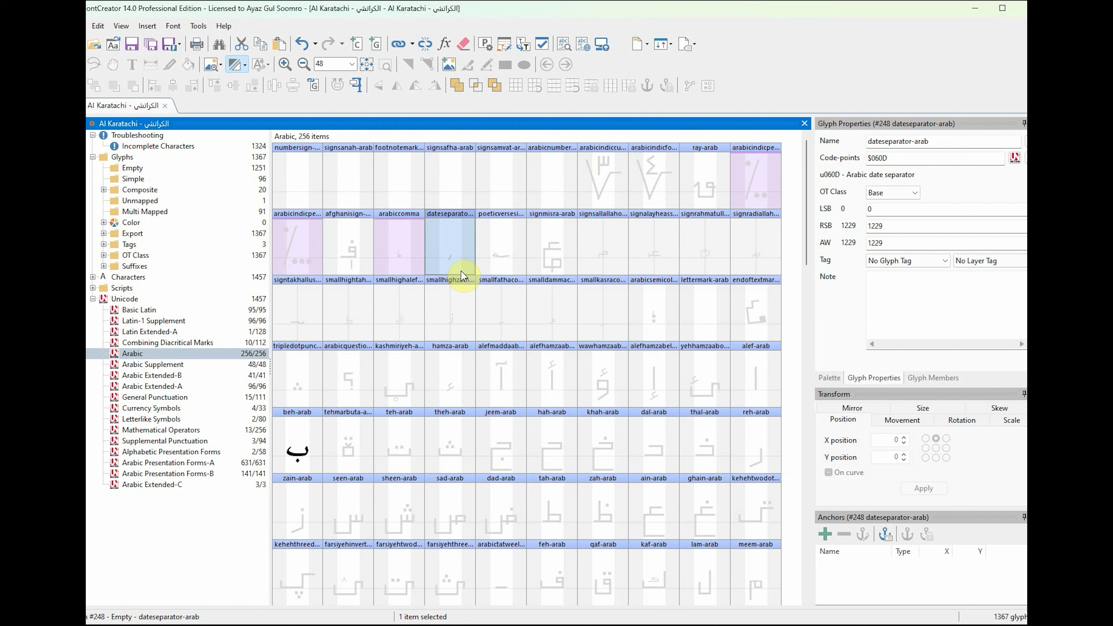
pyautogui.click(501, 255)
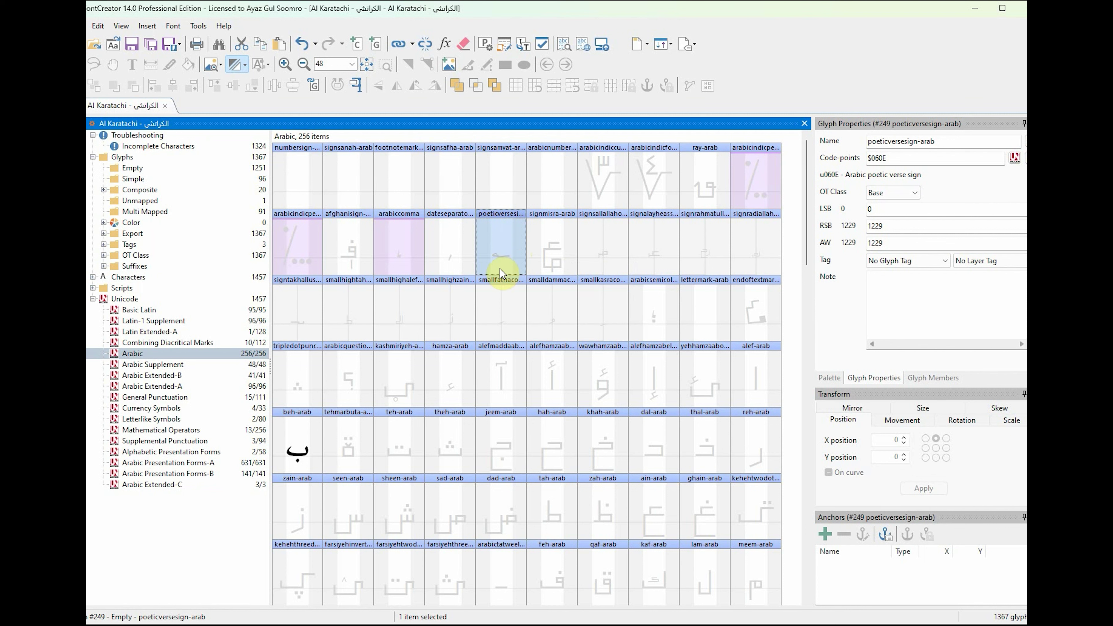
pyautogui.hotkey('ctrl', '1')
# Step: Tag the four combining honorific signs with code points $0610 to $0613 as Review
pyautogui.click(603, 251)
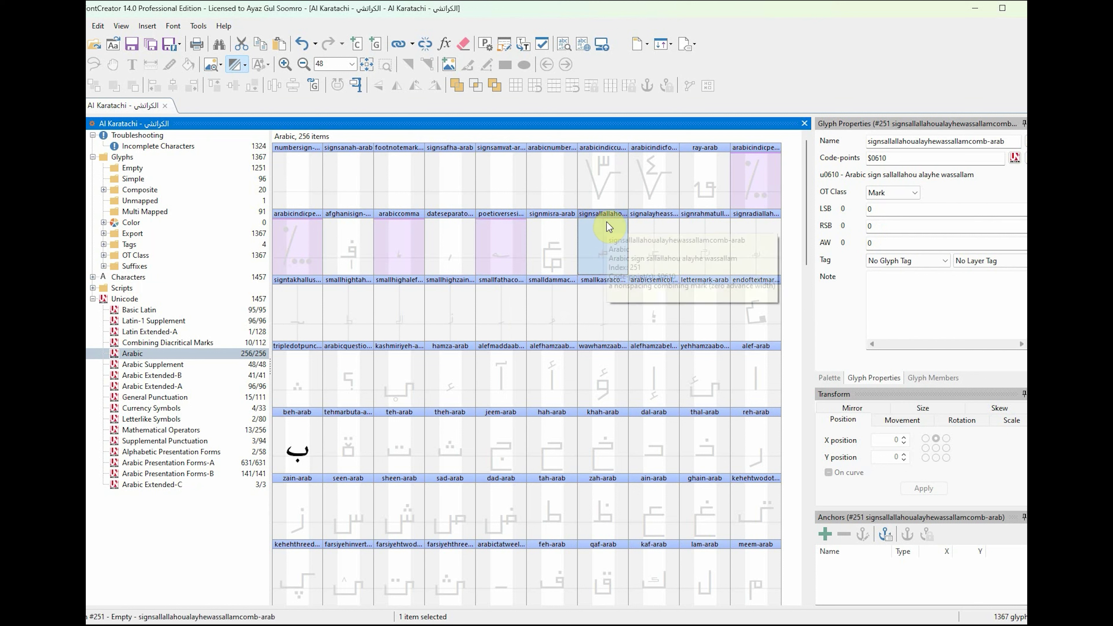
pyautogui.click(661, 257)
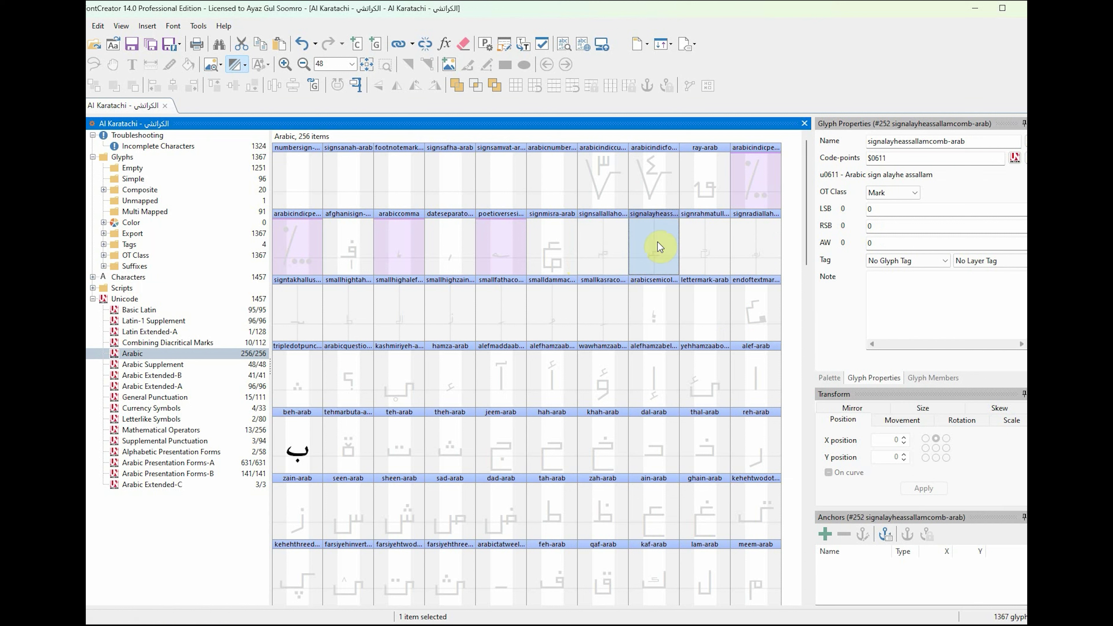
pyautogui.keyDown('shift'); pyautogui.click(762, 255); pyautogui.keyUp('shift')
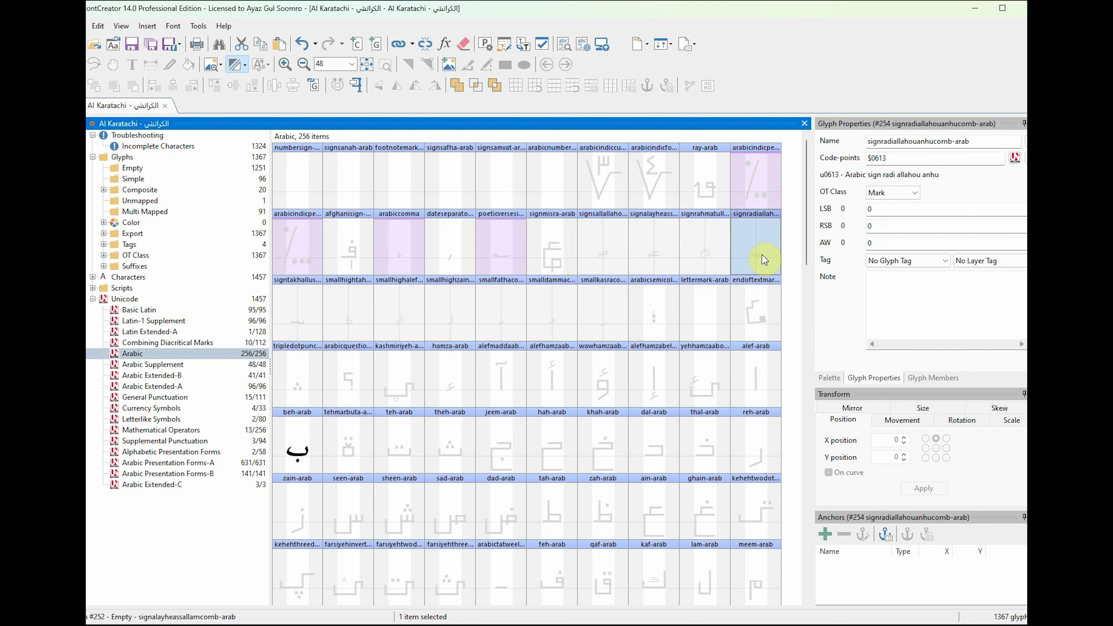
pyautogui.keyDown('ctrl'); pyautogui.click(596, 250); pyautogui.keyUp('ctrl')
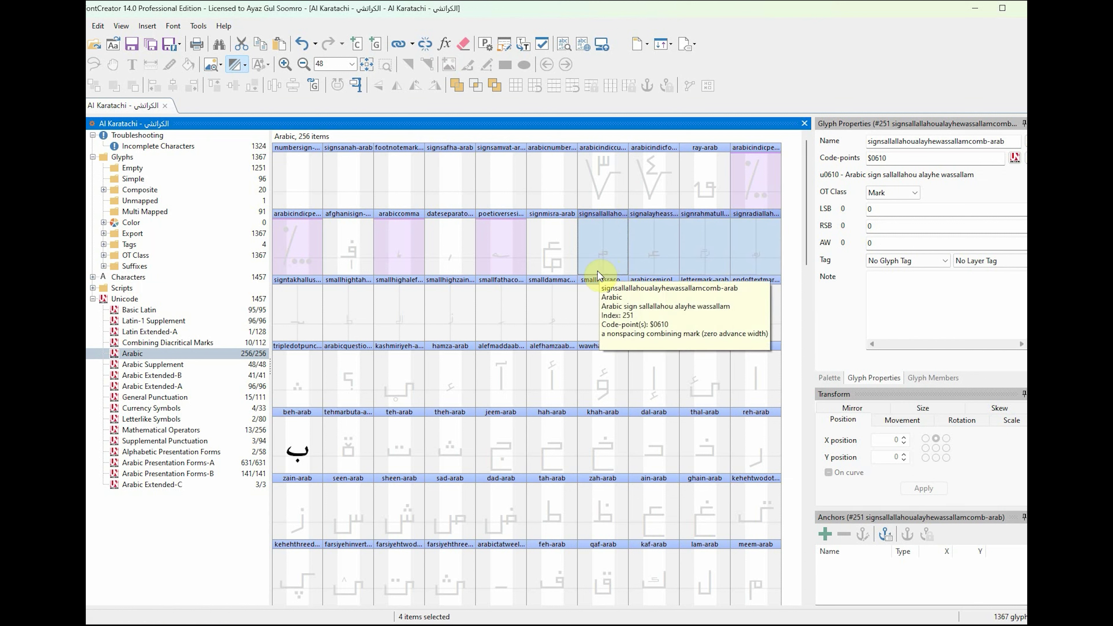
pyautogui.hotkey('ctrl', '1')
pyautogui.click(640, 261)
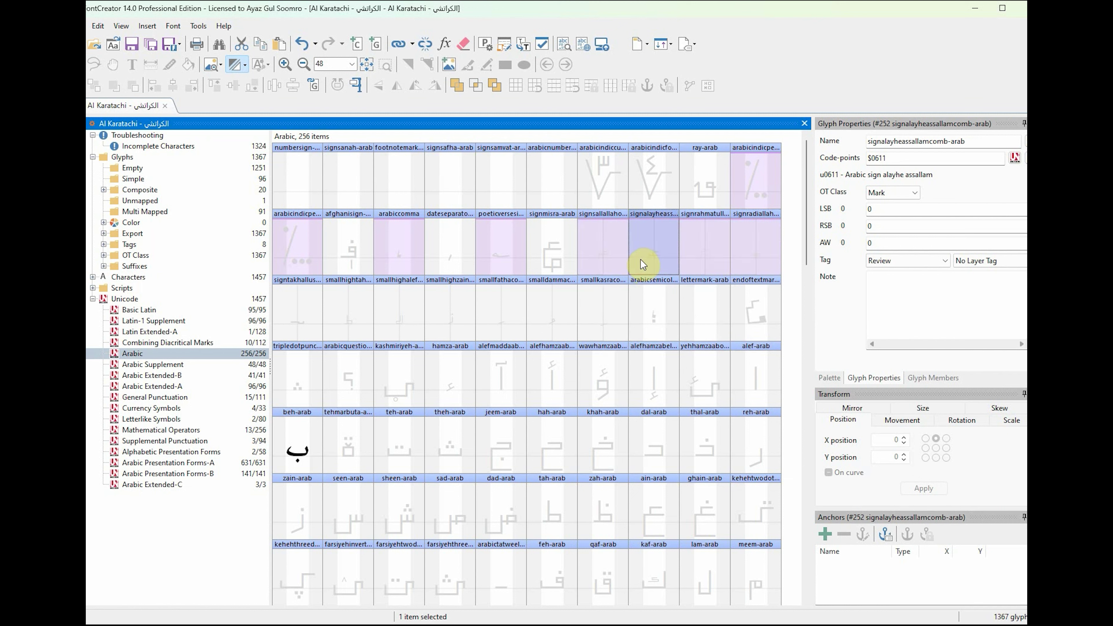
# Step: Tag the signmisra-arab, signtakhalluscomb-arab and smallhightahcomb-arab glyphs as Review
pyautogui.click(557, 233)
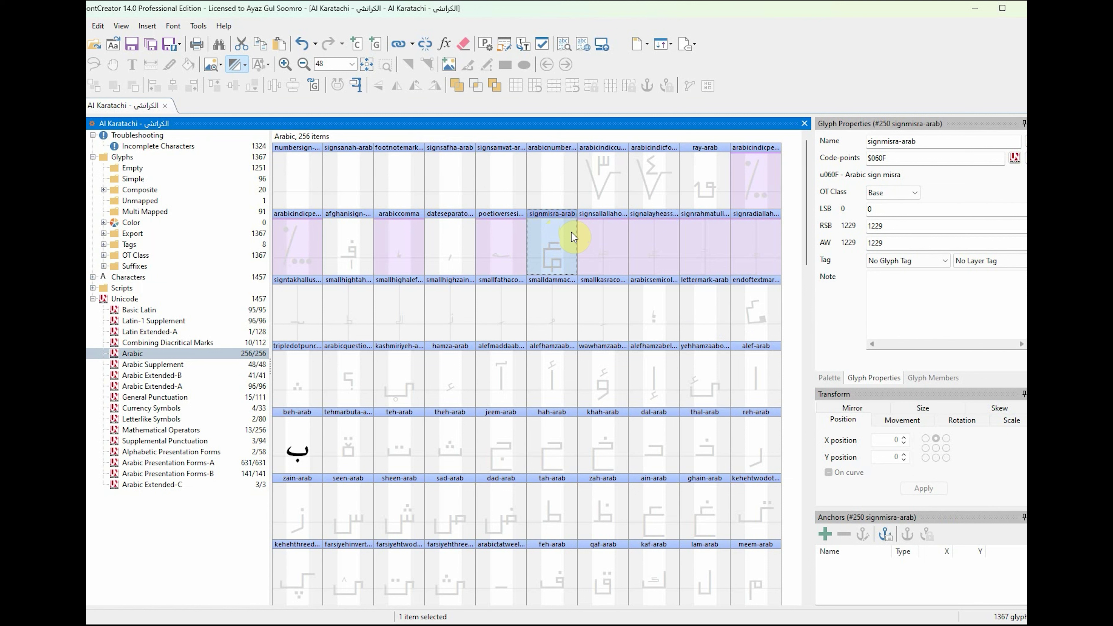
pyautogui.hotkey('ctrl', '1')
pyautogui.click(306, 331)
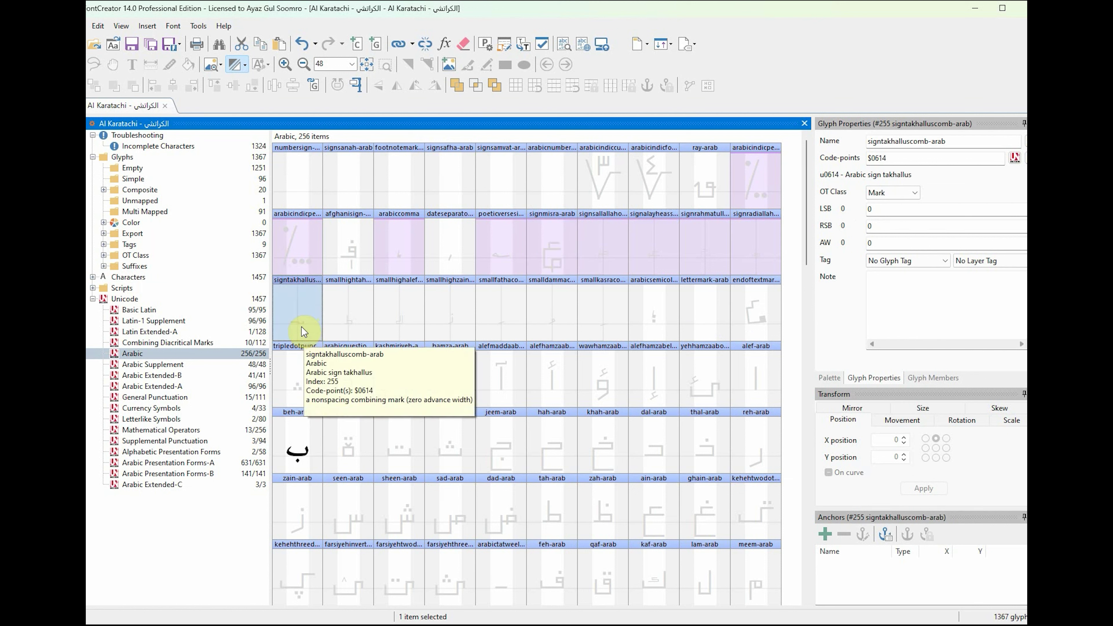
pyautogui.hotkey('ctrl', '1')
pyautogui.click(350, 333)
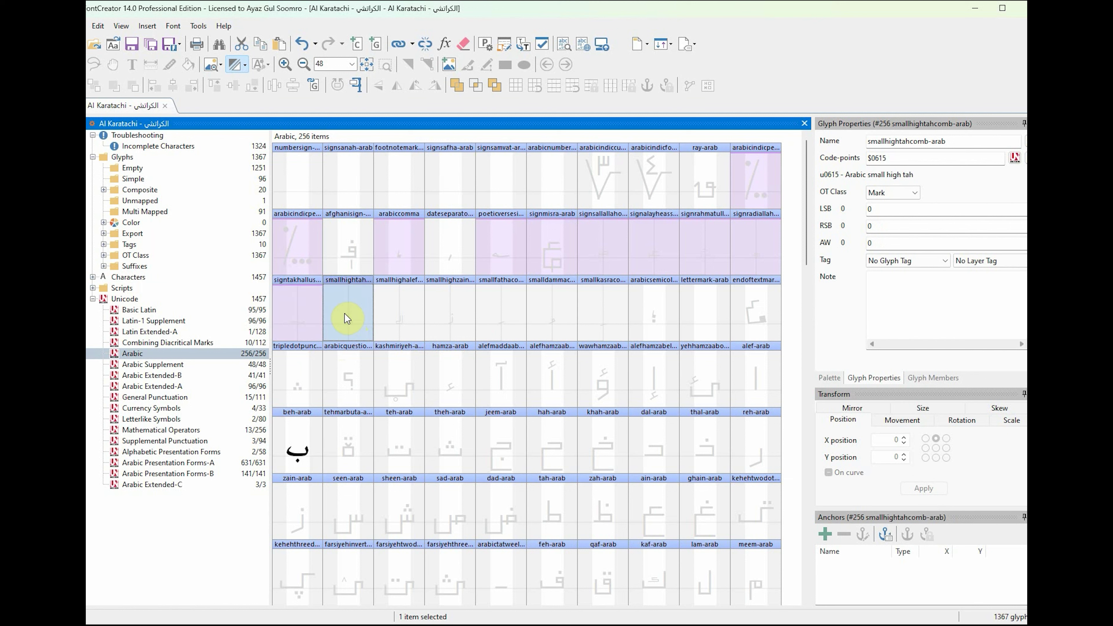
pyautogui.hotkey('ctrl', '1')
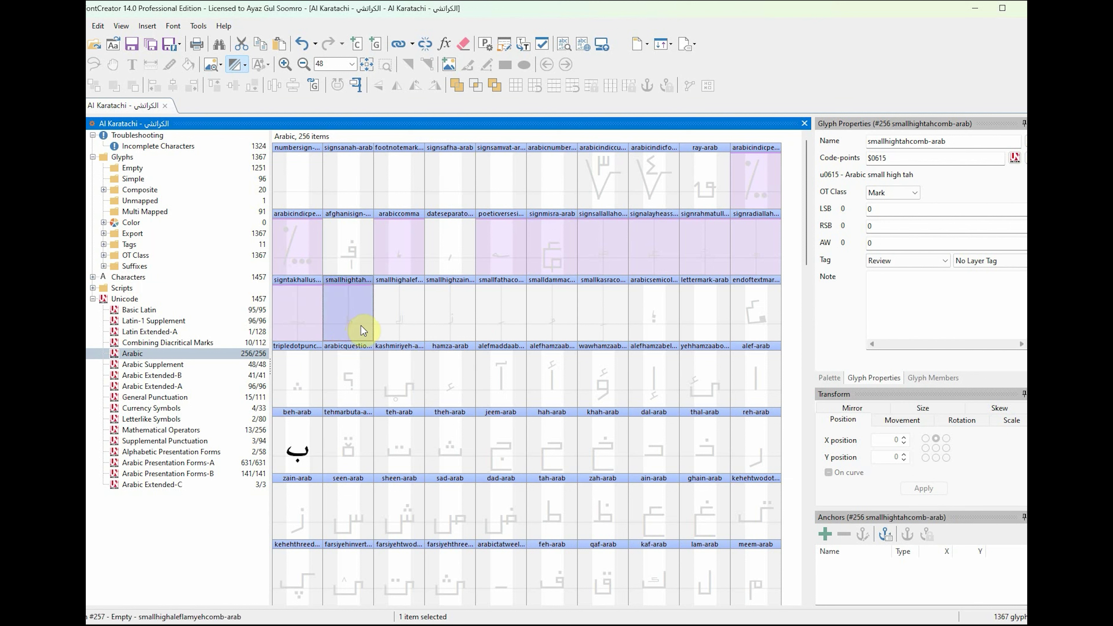
# Step: Apply the Review tag to the three combining small fatha, small damma and small kasra marks
pyautogui.click(397, 311)
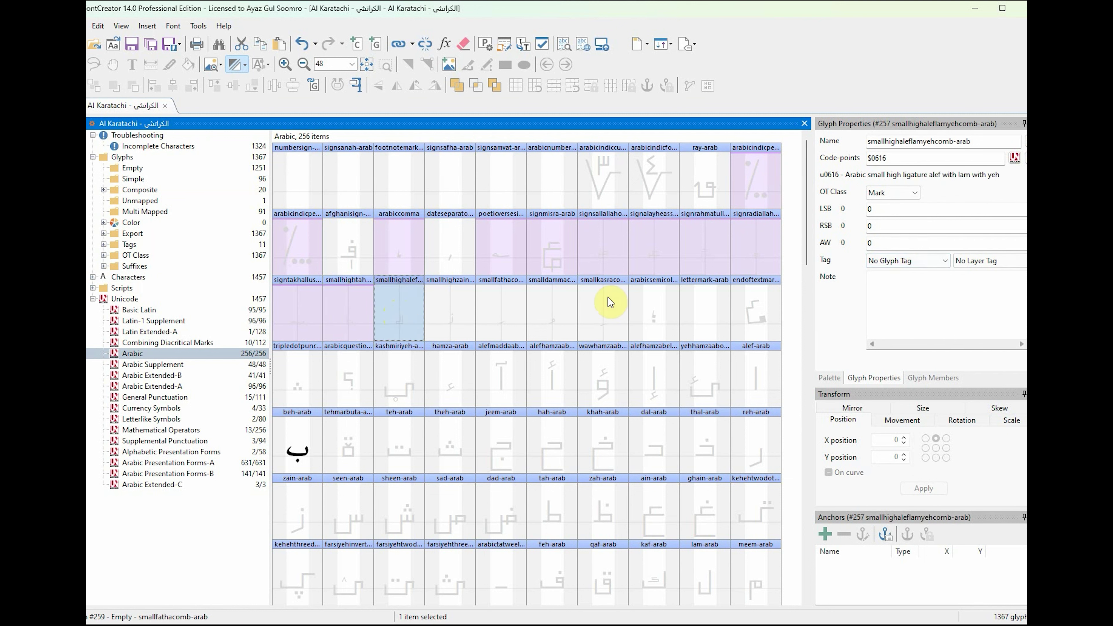
pyautogui.click(451, 314)
pyautogui.click(509, 321)
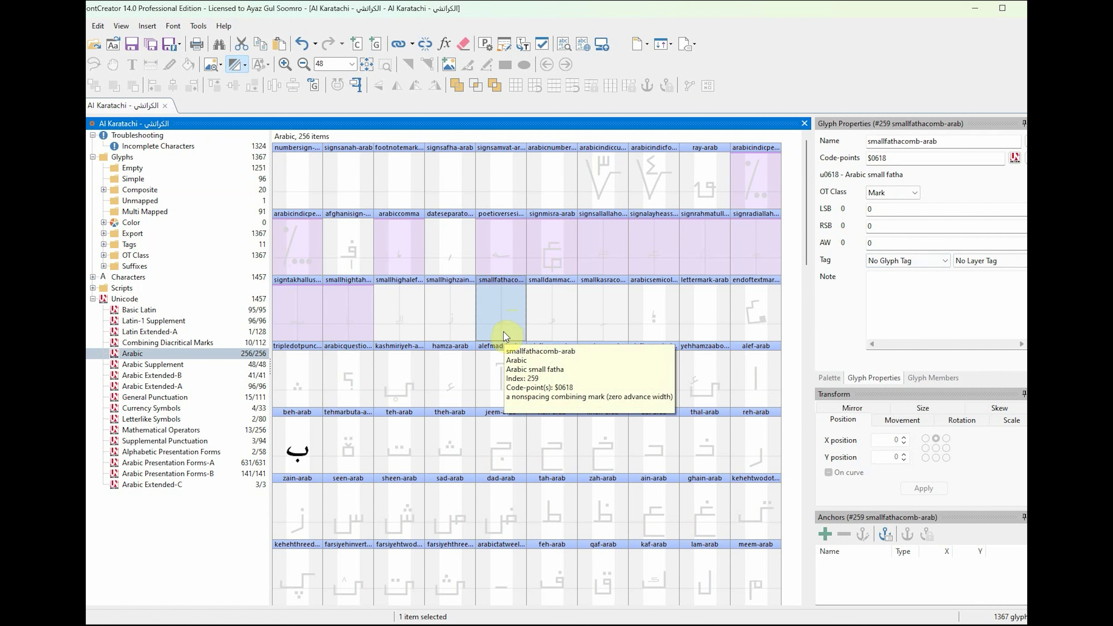
pyautogui.keyDown('shift'); pyautogui.click(588, 336); pyautogui.keyUp('shift')
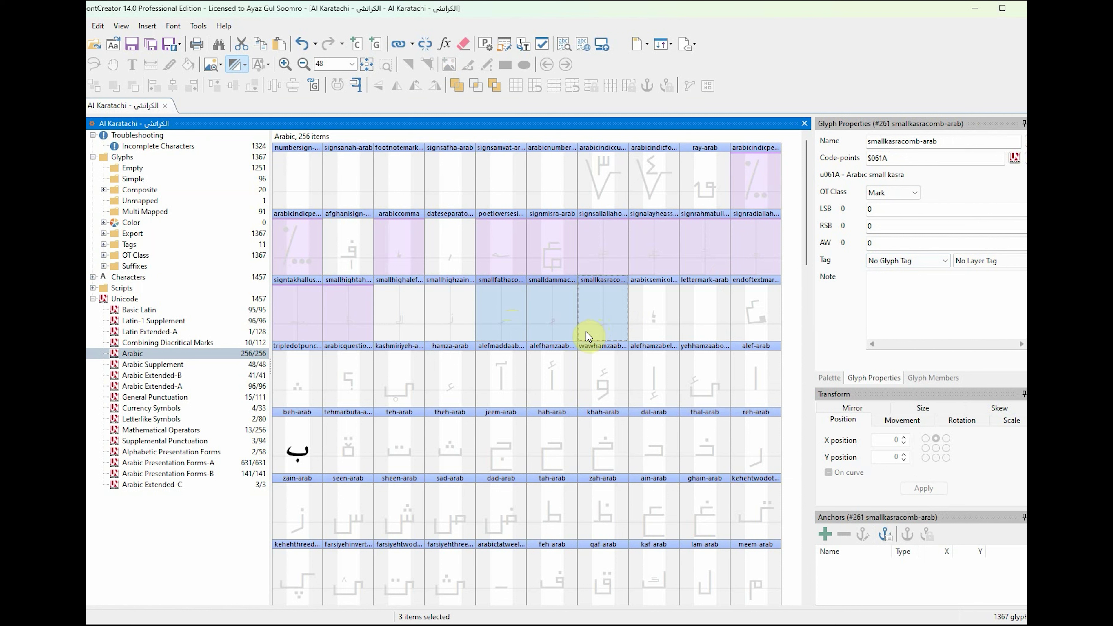
pyautogui.hotkey('ctrl', 't')
# Step: Tag the Arabic semicolon and the Arabic question mark as Review
pyautogui.click(657, 328)
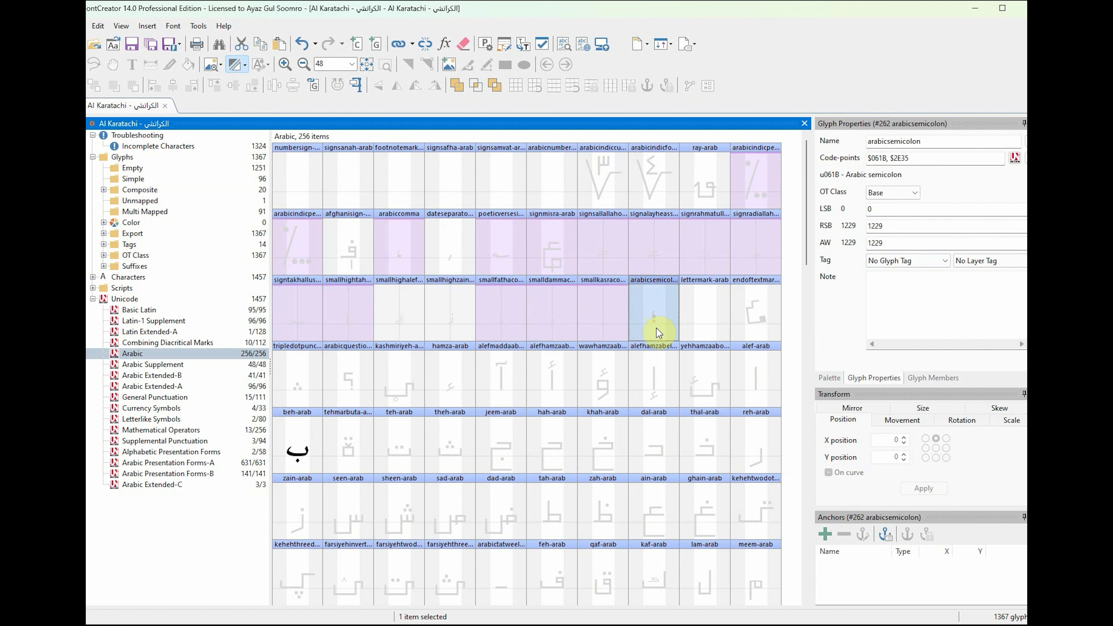
pyautogui.hotkey('ctrl', 't')
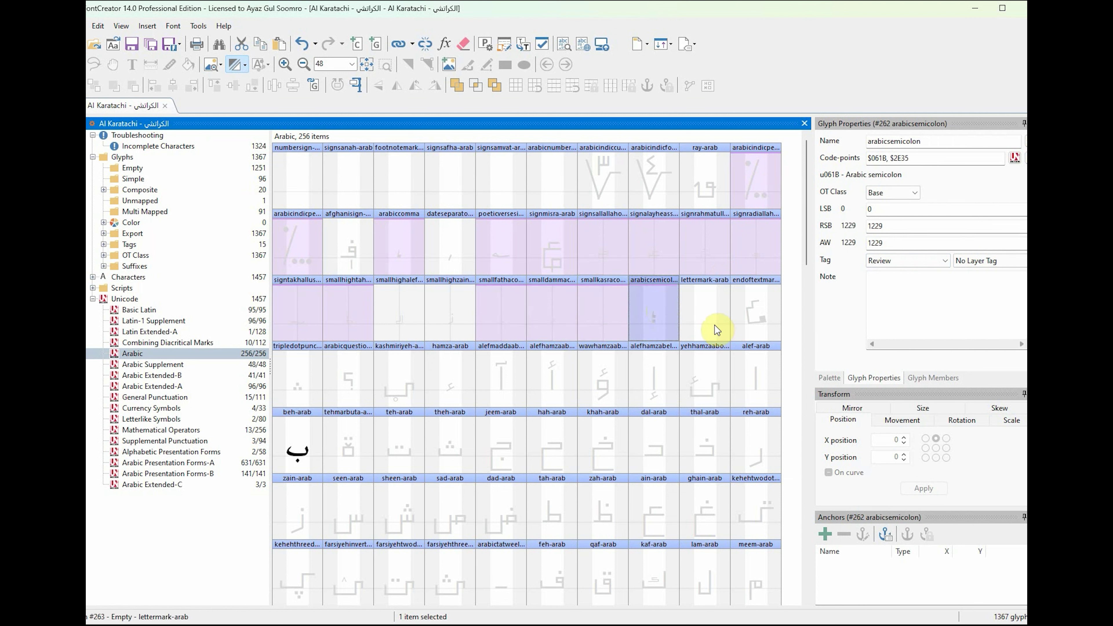
pyautogui.click(707, 315)
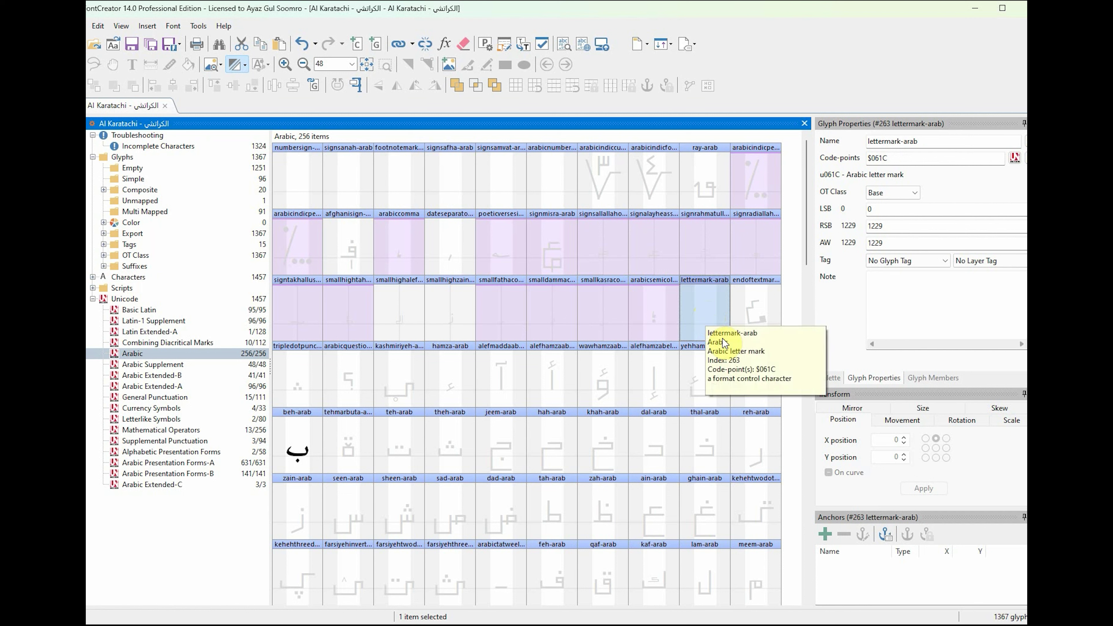
pyautogui.click(761, 320)
pyautogui.click(298, 388)
pyautogui.click(362, 370)
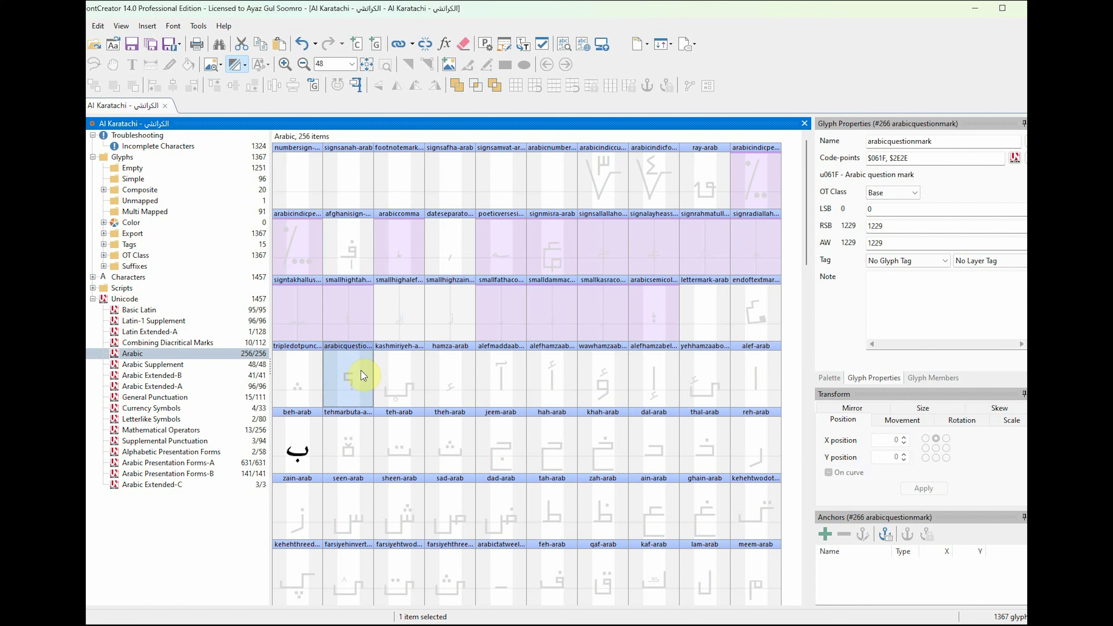
pyautogui.hotkey('ctrl', 't')
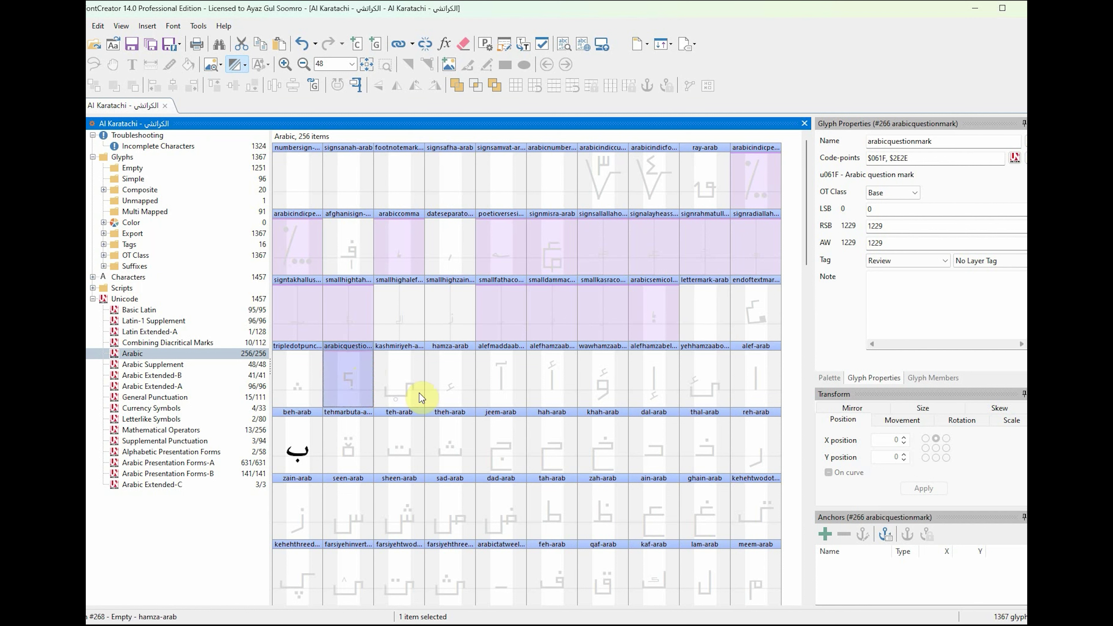
# Step: Tag hamza-arab, alefmaddaabove-arab and alefhamzaabove-arab as Review
pyautogui.click(451, 373)
pyautogui.hotkey('ctrl', 't')
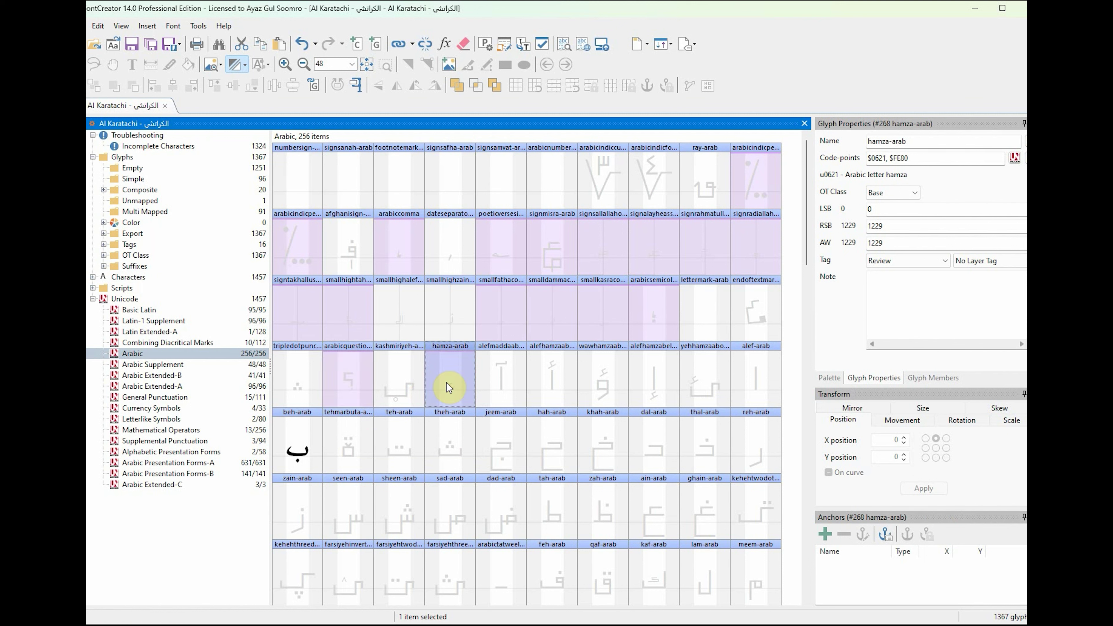
pyautogui.click(494, 388)
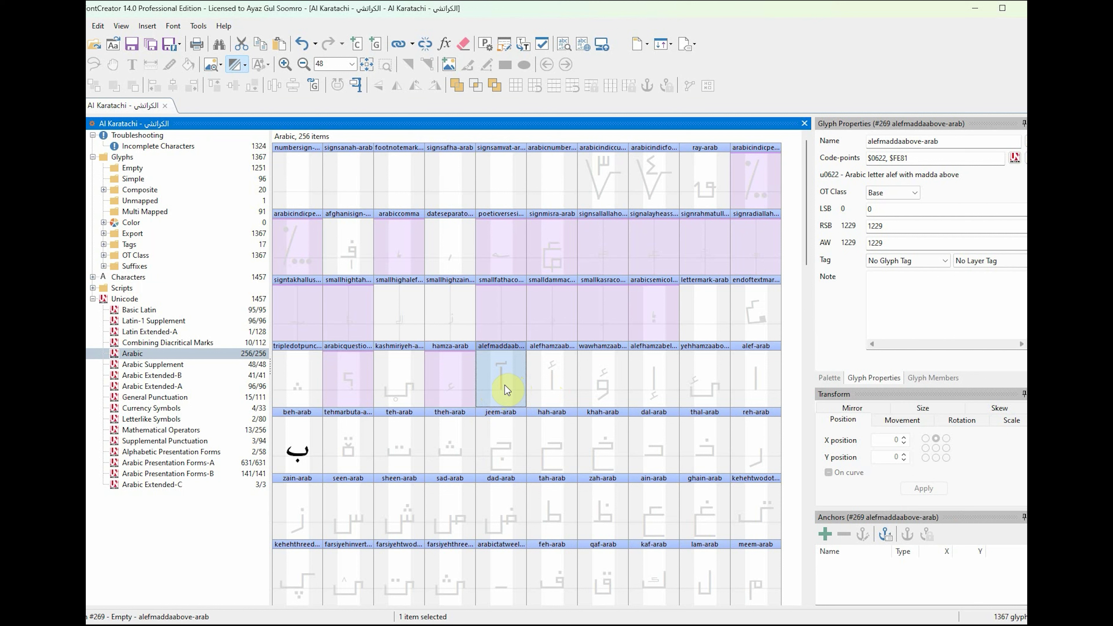
pyautogui.hotkey('ctrl', 't')
pyautogui.click(536, 388)
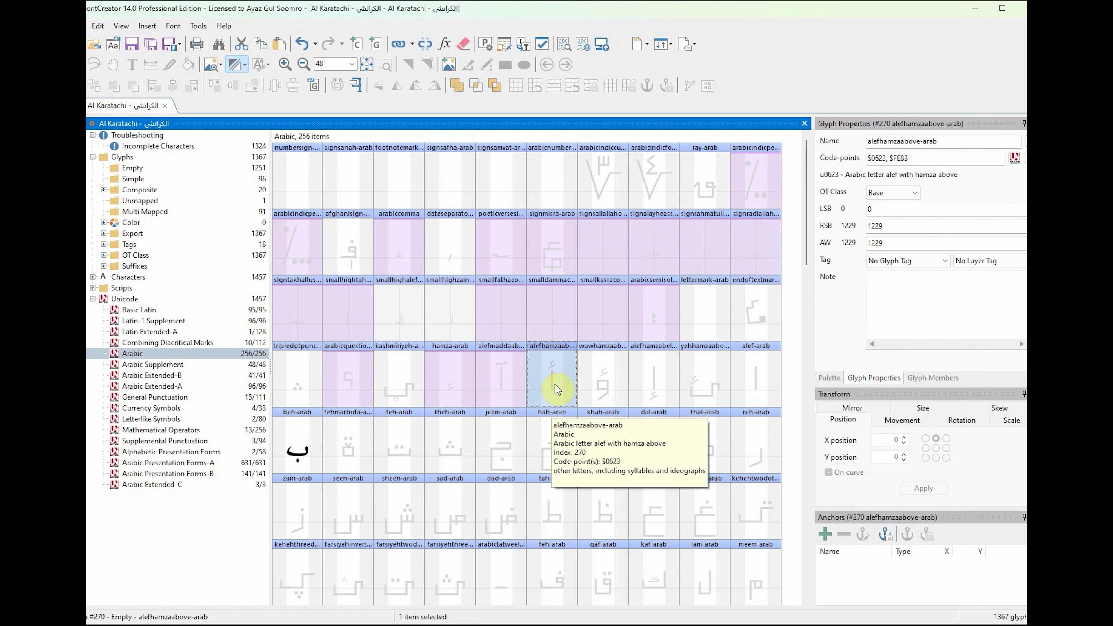
pyautogui.hotkey('ctrl', 't')
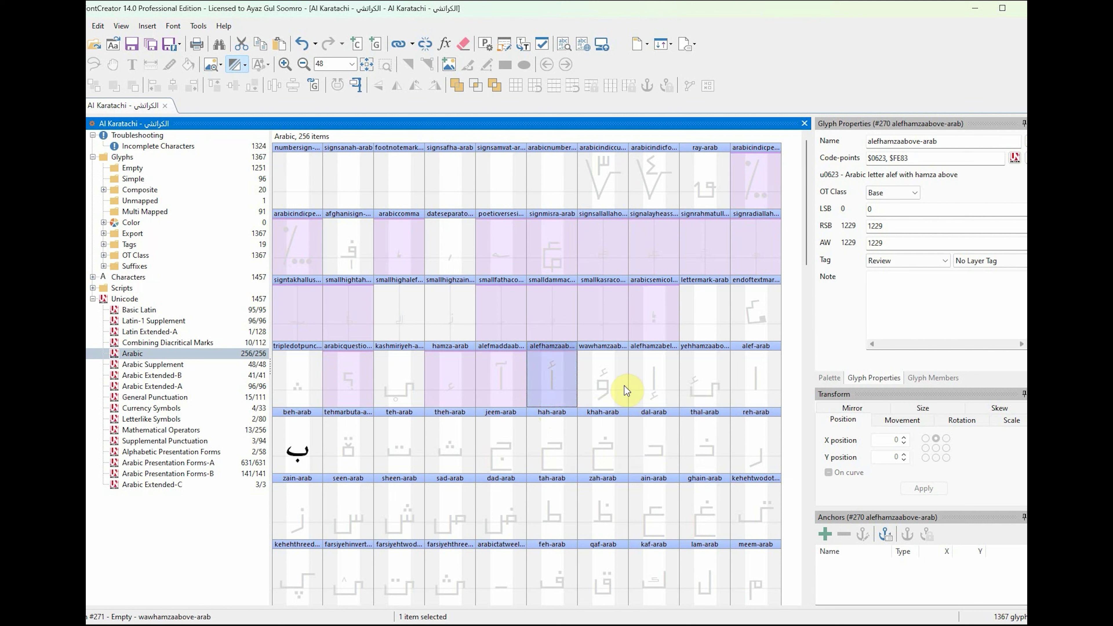
# Step: Tag all letters from wawhamzaabove-arab through ghain-arab, except beh-arab, as Review
pyautogui.moveTo(607, 396); pyautogui.dragTo(756, 386)
pyautogui.moveTo(359, 445); pyautogui.dragTo(728, 518)
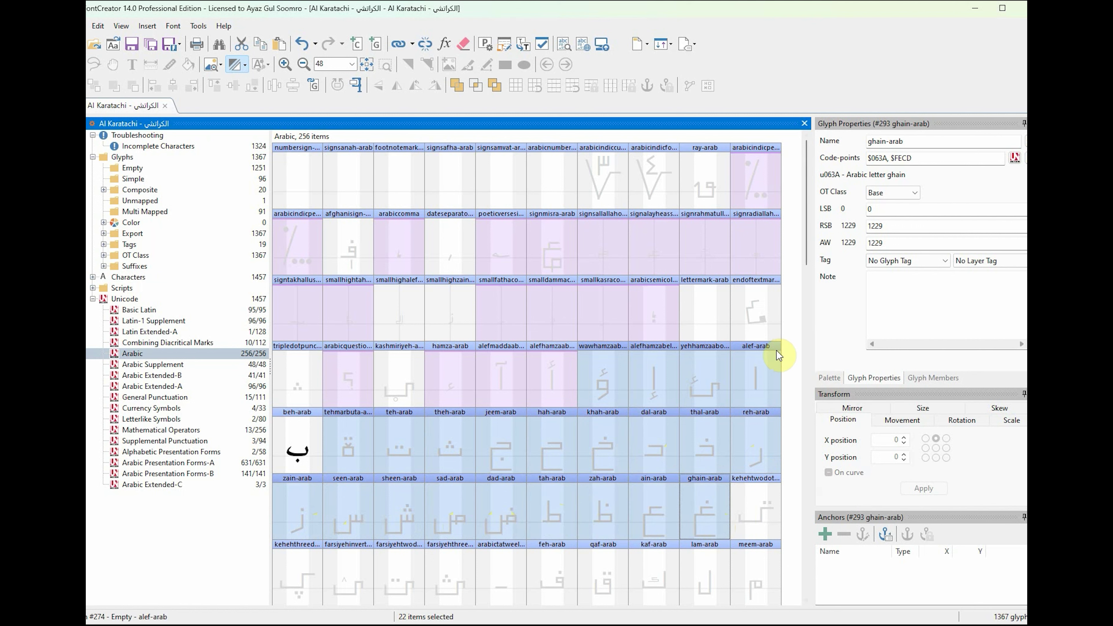
pyautogui.moveTo(777, 356); pyautogui.dragTo(775, 360)
pyautogui.hotkey('ctrl', 'r')
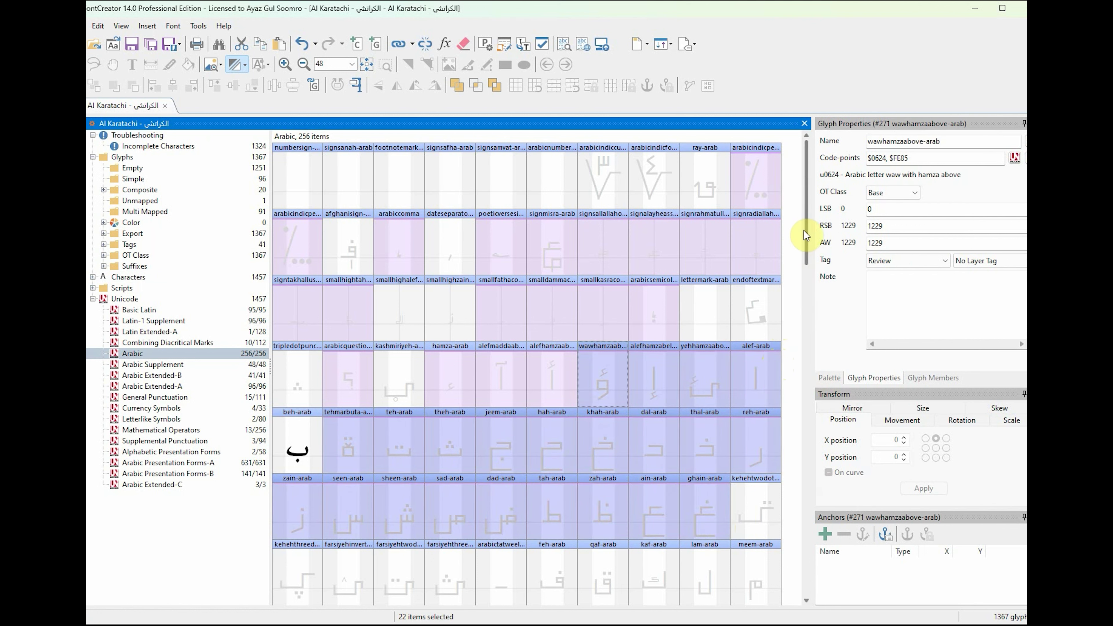
# Step: Apply the Review tag to the Arabic tatweel glyph, arabictatweelmod
pyautogui.moveTo(808, 227); pyautogui.dragTo(809, 266)
pyautogui.click(768, 361)
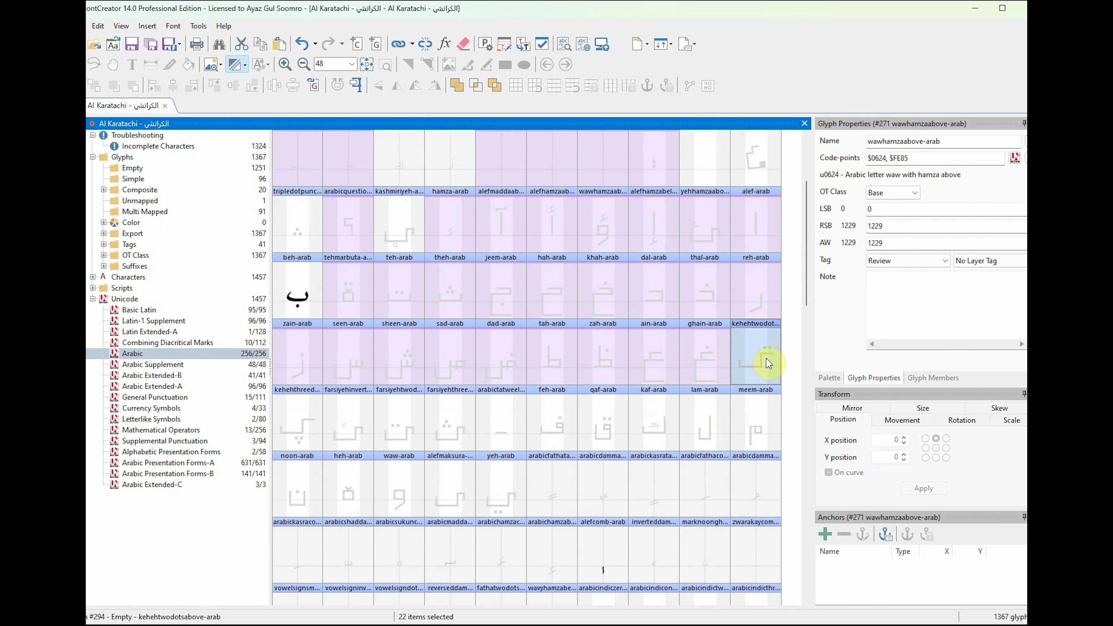
pyautogui.click(437, 436)
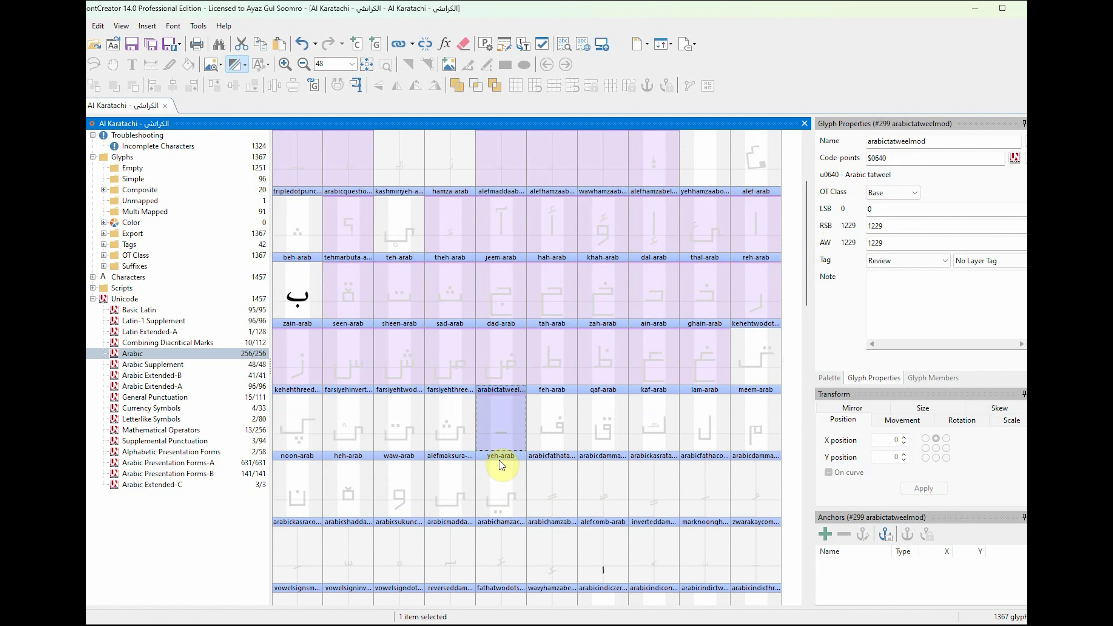
# Step: Tag the letters from feh-arab through yeh-arab and the combining marks from fathatan ($064B) through shadda ($0651) as Review
pyautogui.click(548, 434)
pyautogui.moveTo(579, 423); pyautogui.dragTo(749, 432)
pyautogui.moveTo(614, 481); pyautogui.dragTo(496, 519)
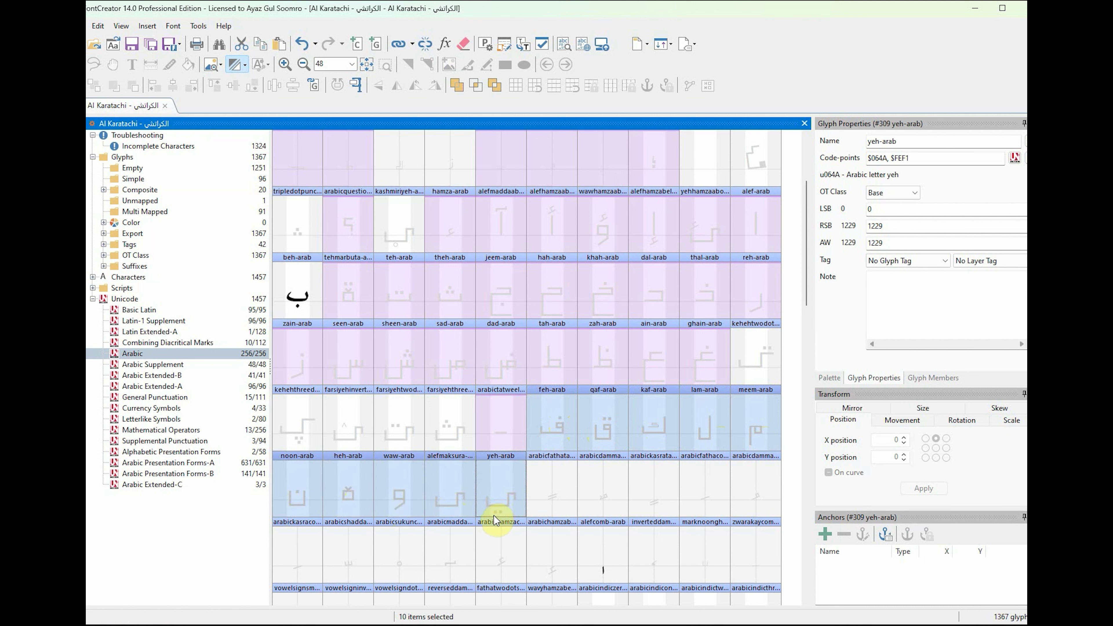
pyautogui.moveTo(534, 505); pyautogui.dragTo(416, 565)
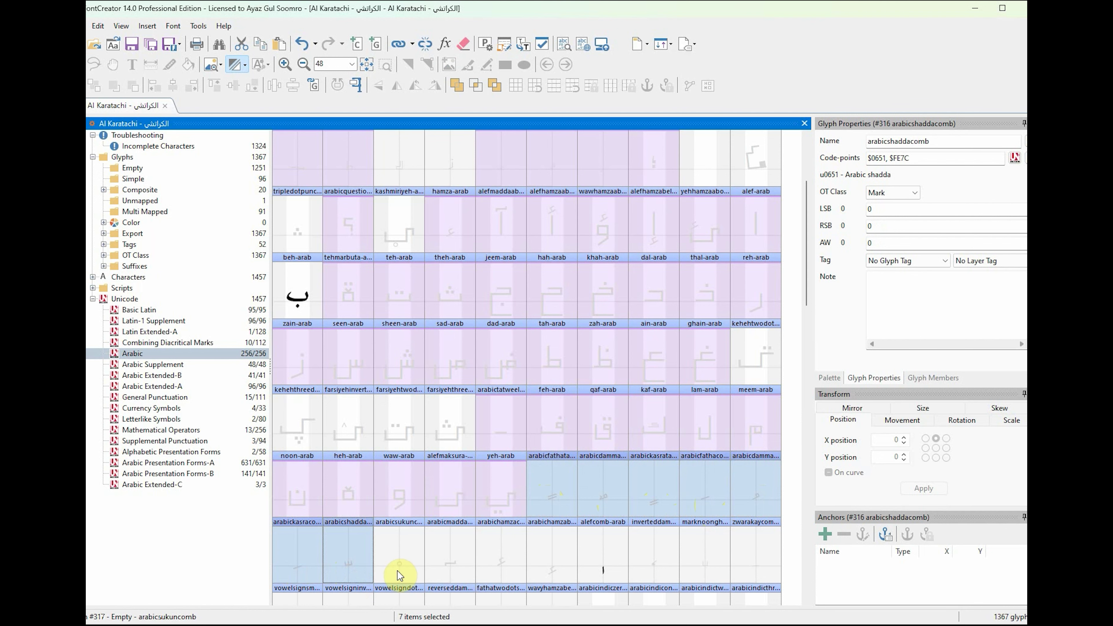
pyautogui.hotkey('ctrl', '1')
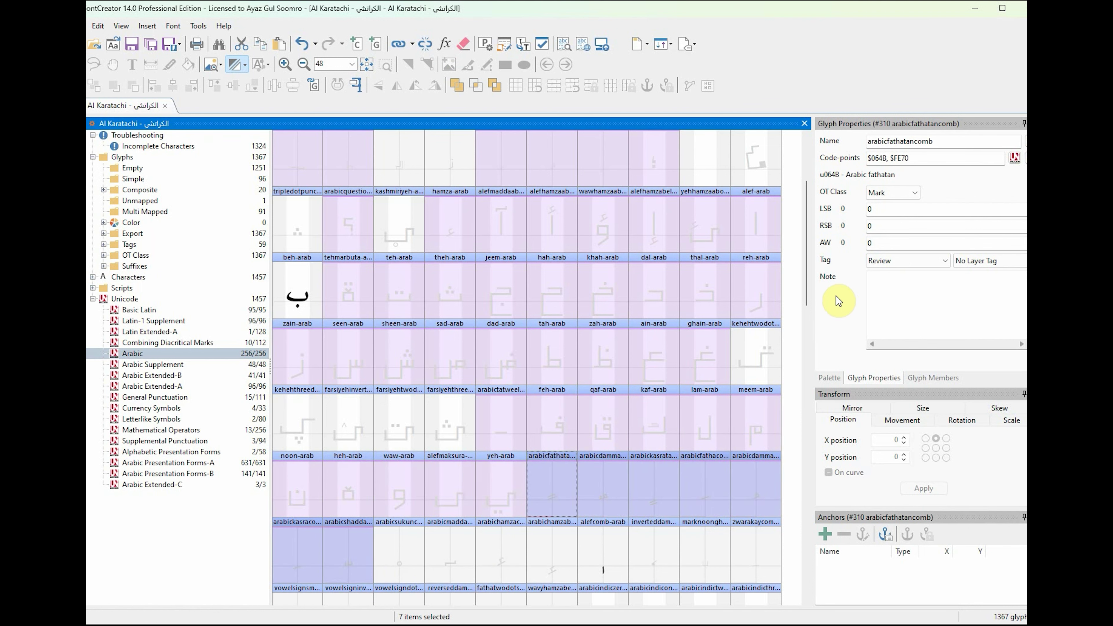
pyautogui.moveTo(810, 262); pyautogui.dragTo(807, 304)
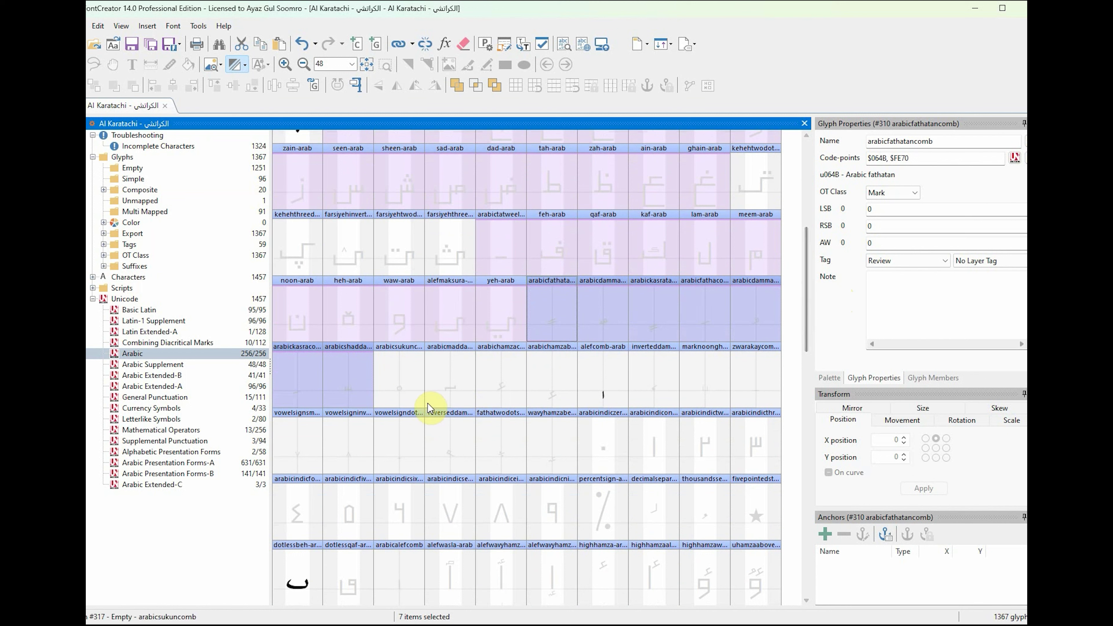
pyautogui.click(399, 399)
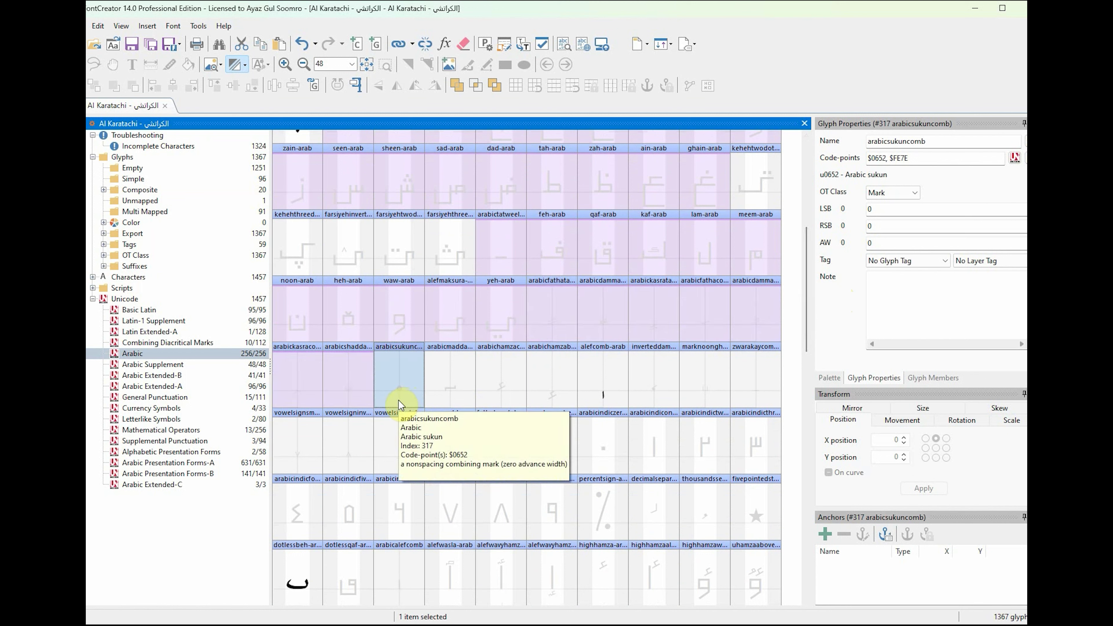
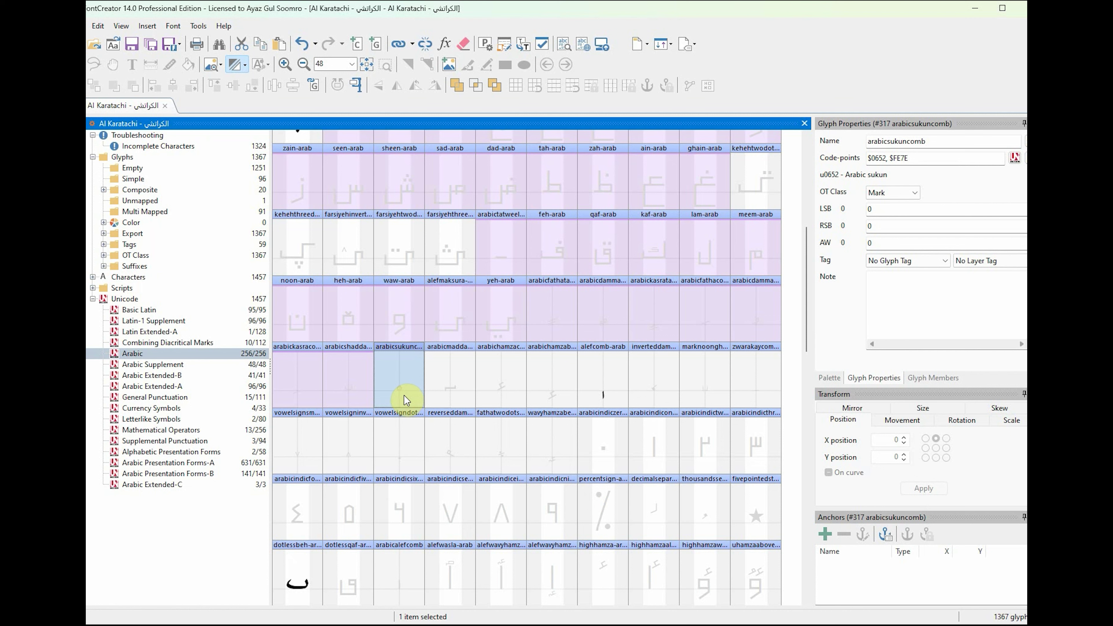
pyautogui.click(450, 379)
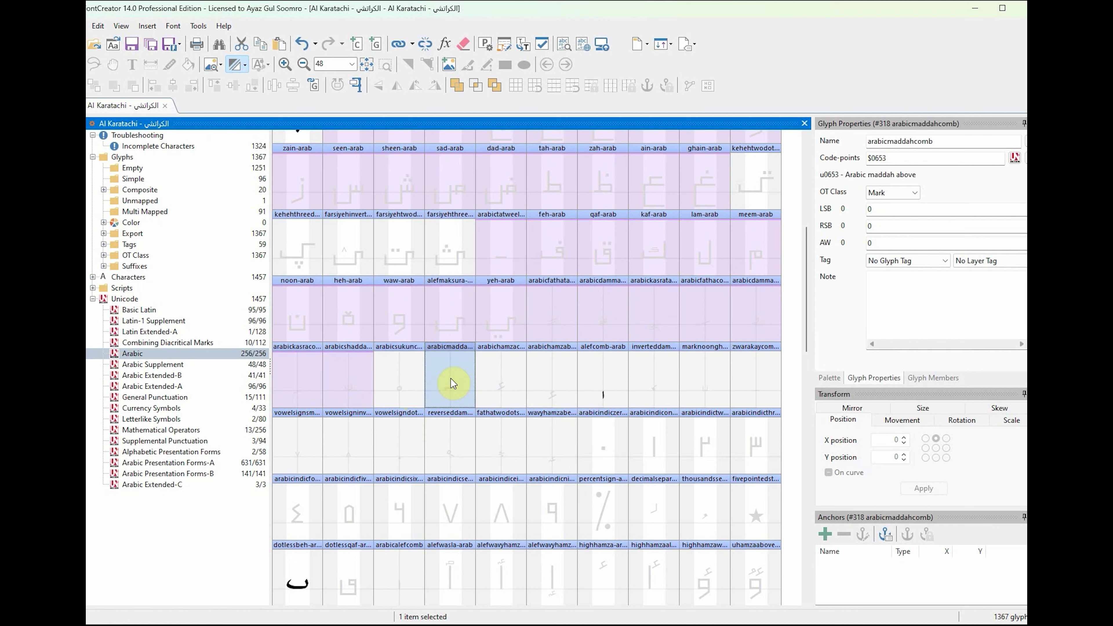
pyautogui.click(385, 393)
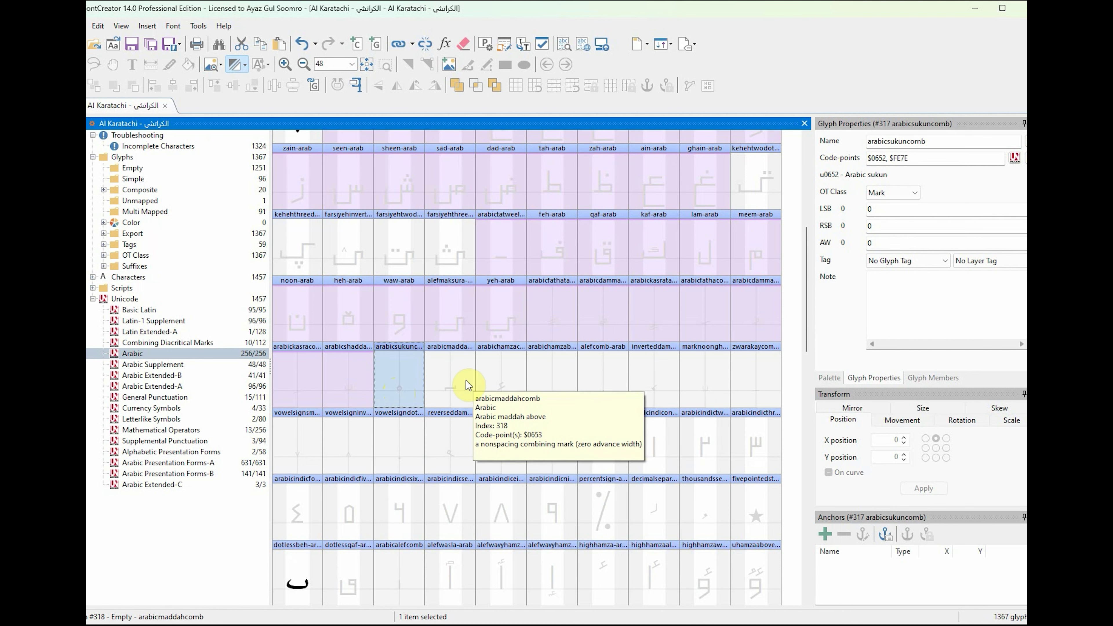
pyautogui.moveTo(419, 375); pyautogui.dragTo(551, 394)
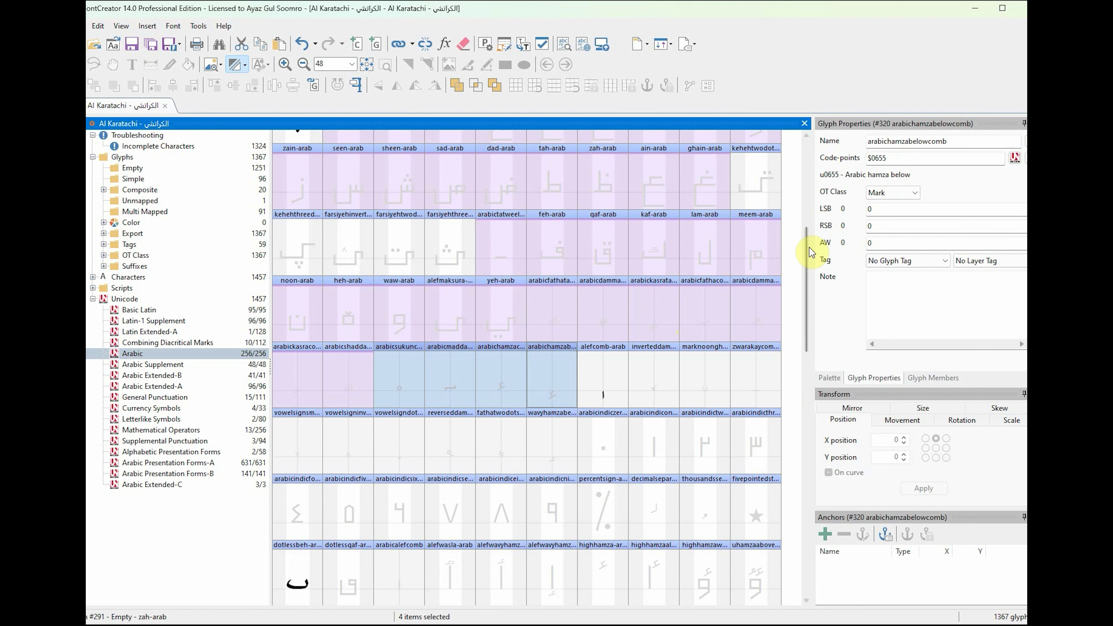
# Step: Enlarge the glyph previews in the overview to size 72
pyautogui.click(352, 66)
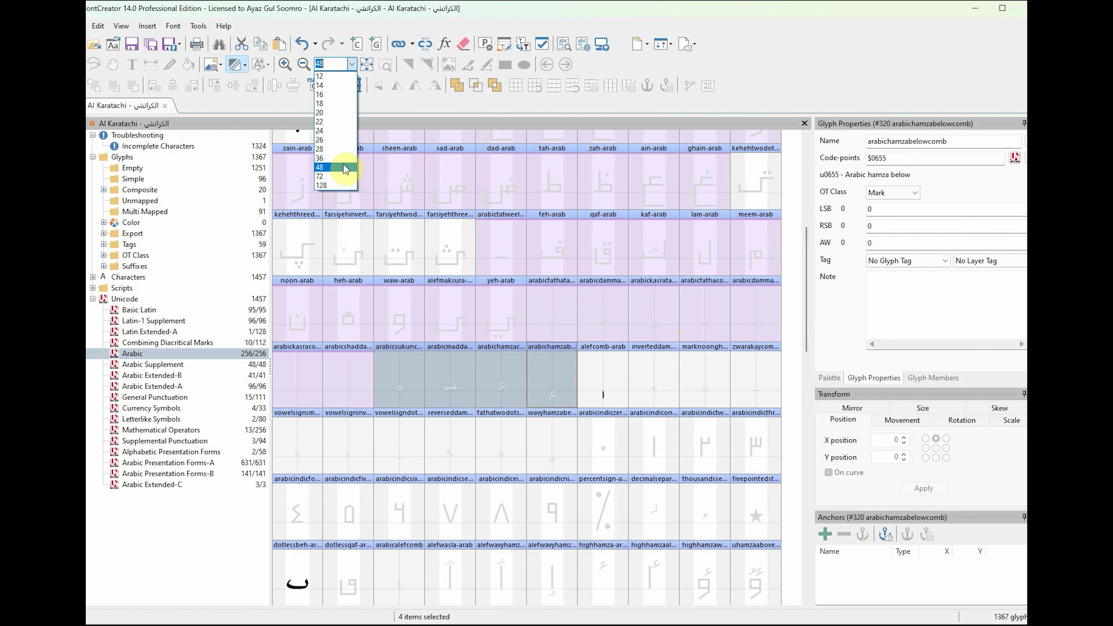
pyautogui.click(339, 177)
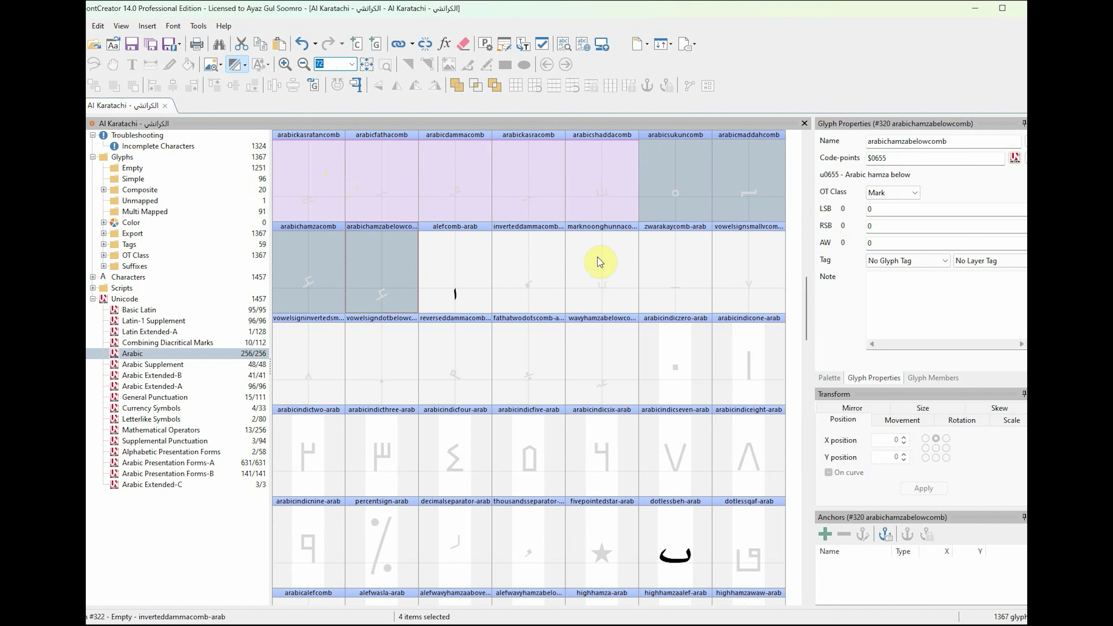
pyautogui.click(532, 281)
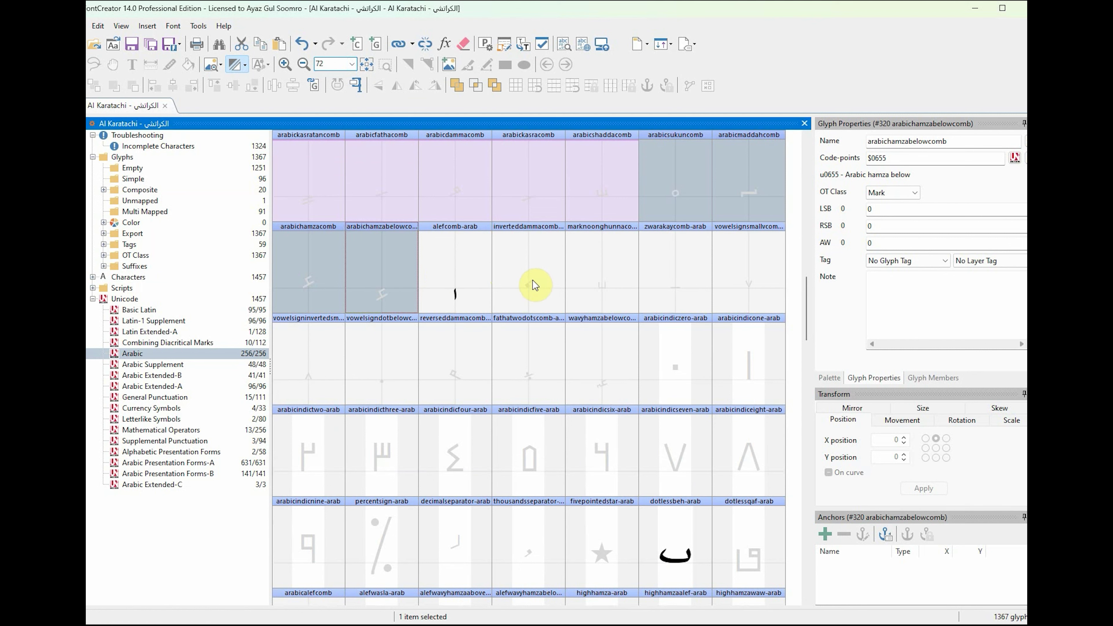
# Step: Tag the seven combining marks from arabicsukuncomb through marknoonghunnacomb-arab as Review
pyautogui.click(687, 203)
pyautogui.keyDown('ctrl'); pyautogui.click(753, 194); pyautogui.keyUp('ctrl')
pyautogui.keyDown('ctrl'); pyautogui.click(324, 282); pyautogui.keyUp('ctrl')
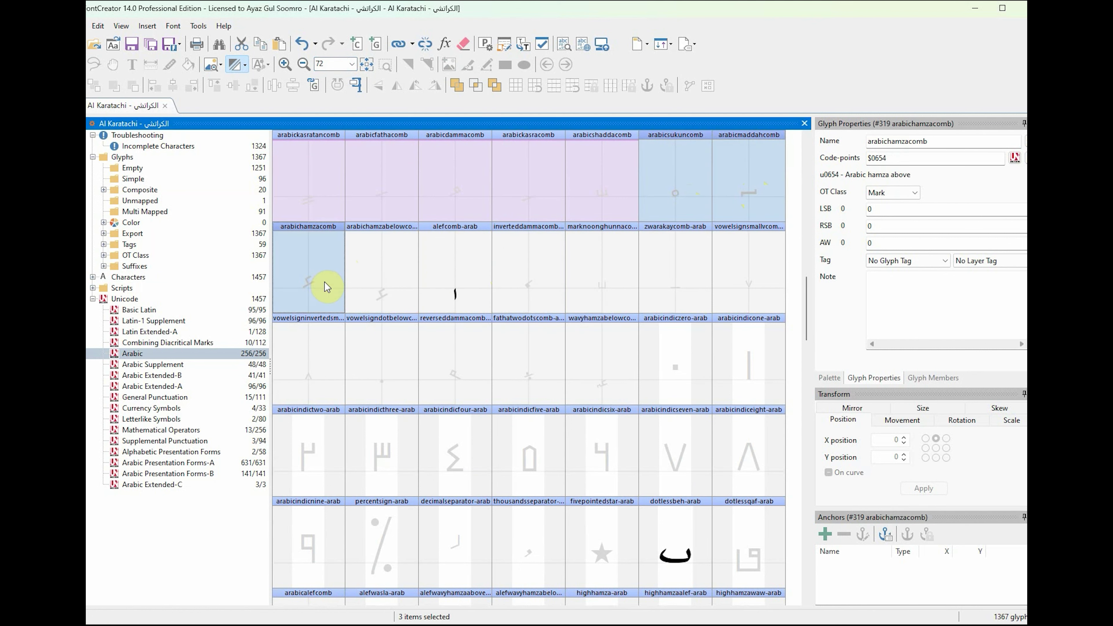
pyautogui.keyDown('ctrl'); pyautogui.click(381, 289); pyautogui.keyUp('ctrl')
pyautogui.keyDown('ctrl'); pyautogui.click(438, 302); pyautogui.keyUp('ctrl')
pyautogui.keyDown('ctrl'); pyautogui.click(521, 299); pyautogui.keyUp('ctrl')
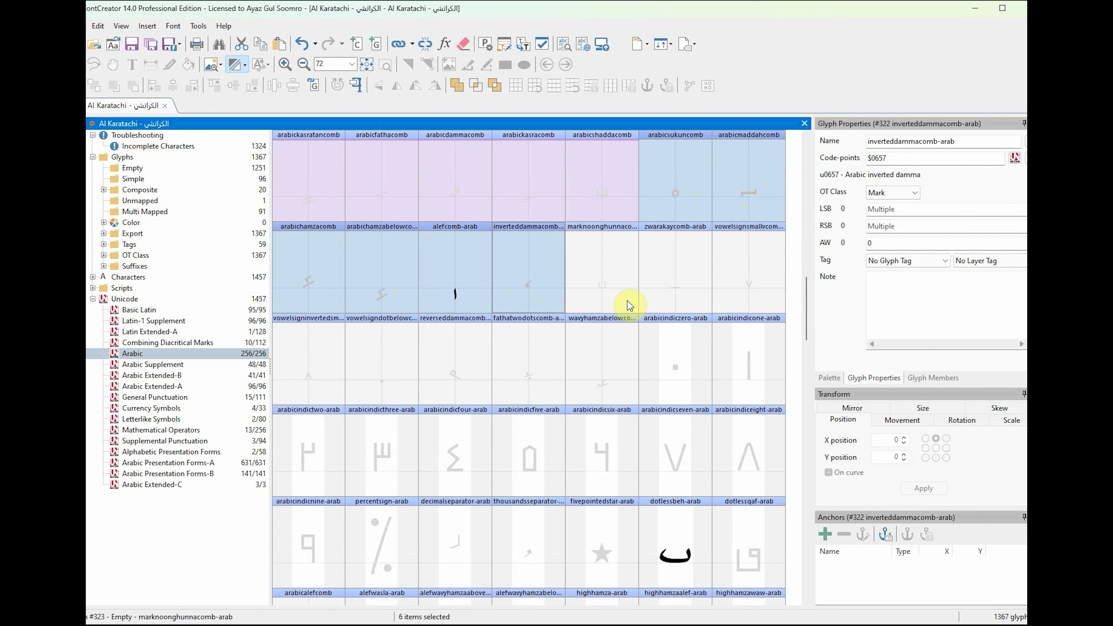
pyautogui.keyDown('ctrl'); pyautogui.click(612, 260); pyautogui.keyUp('ctrl')
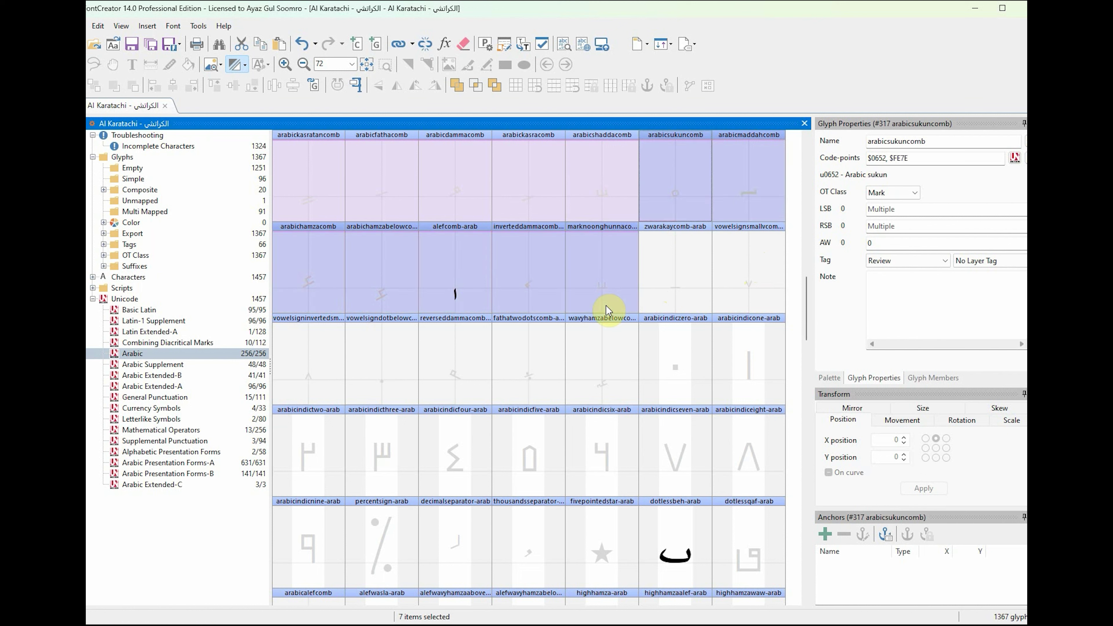
# Step: Tag the Arabic-Indic digits from arabicindiczero-arab through arabicindicnine-arab as Review
pyautogui.click(608, 299)
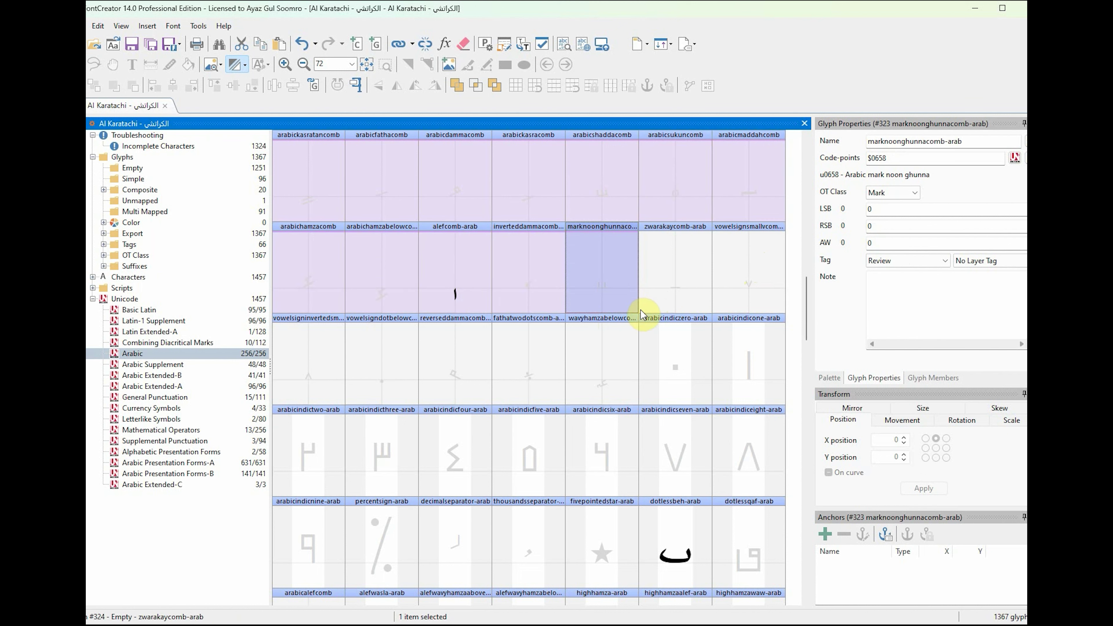
pyautogui.click(294, 369)
pyautogui.click(391, 368)
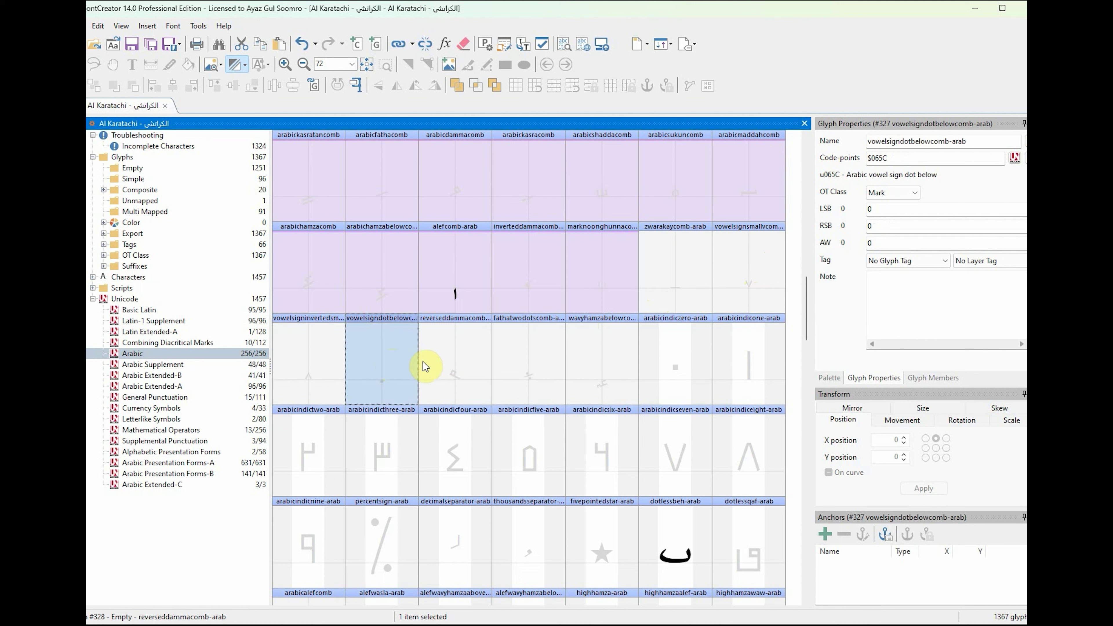
pyautogui.click(587, 380)
pyautogui.click(680, 372)
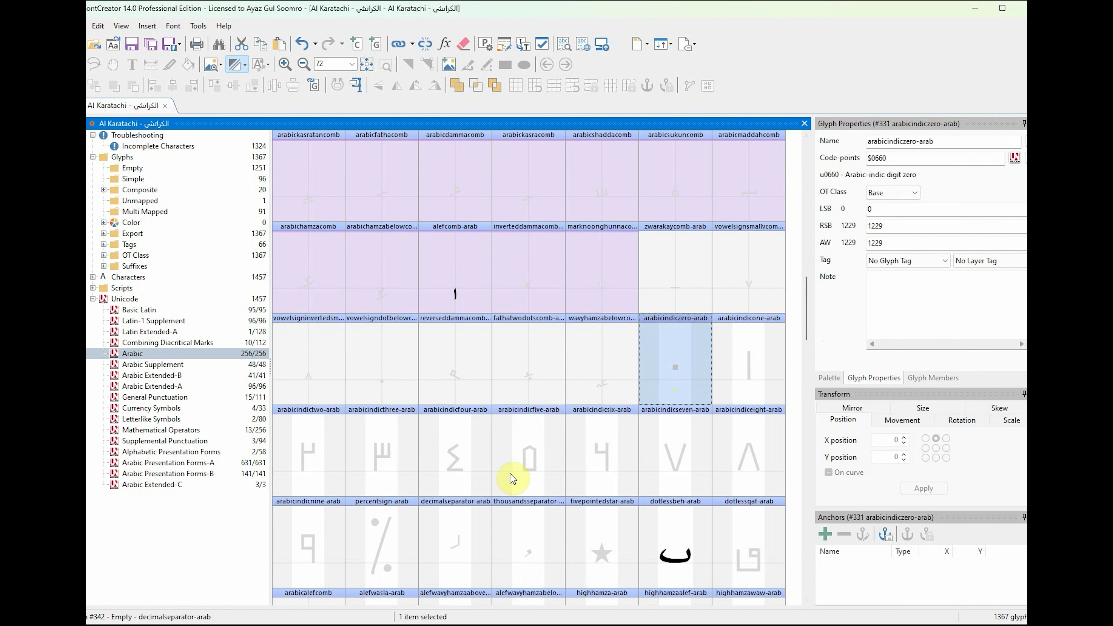
pyautogui.keyDown('ctrl'); pyautogui.click(324, 551); pyautogui.keyUp('ctrl')
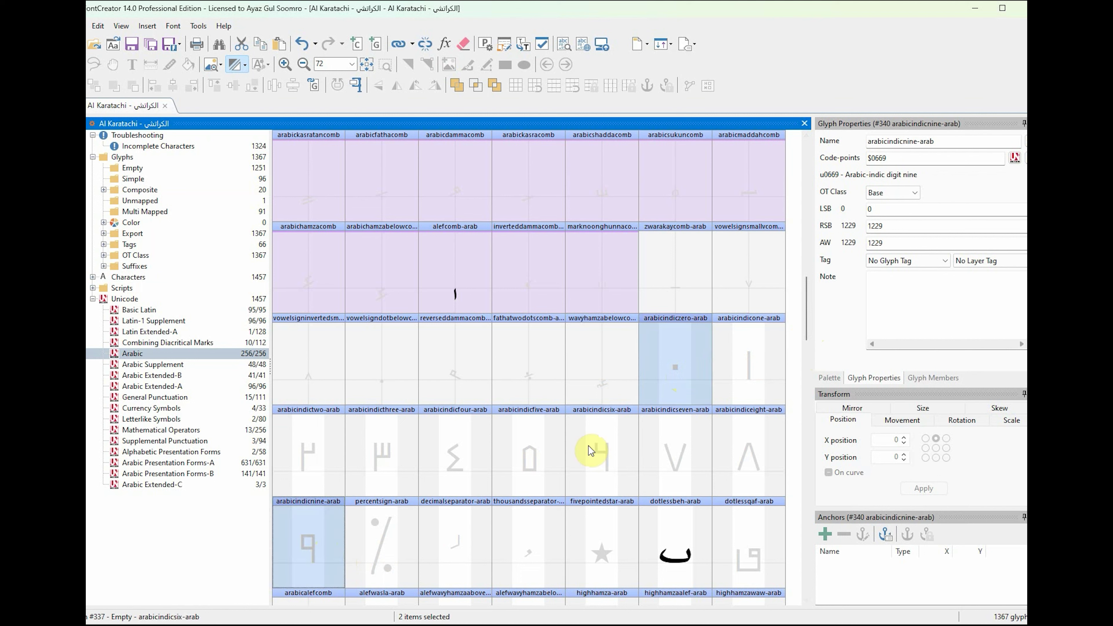
pyautogui.click(687, 390)
pyautogui.keyDown('shift'); pyautogui.click(324, 555); pyautogui.keyUp('shift')
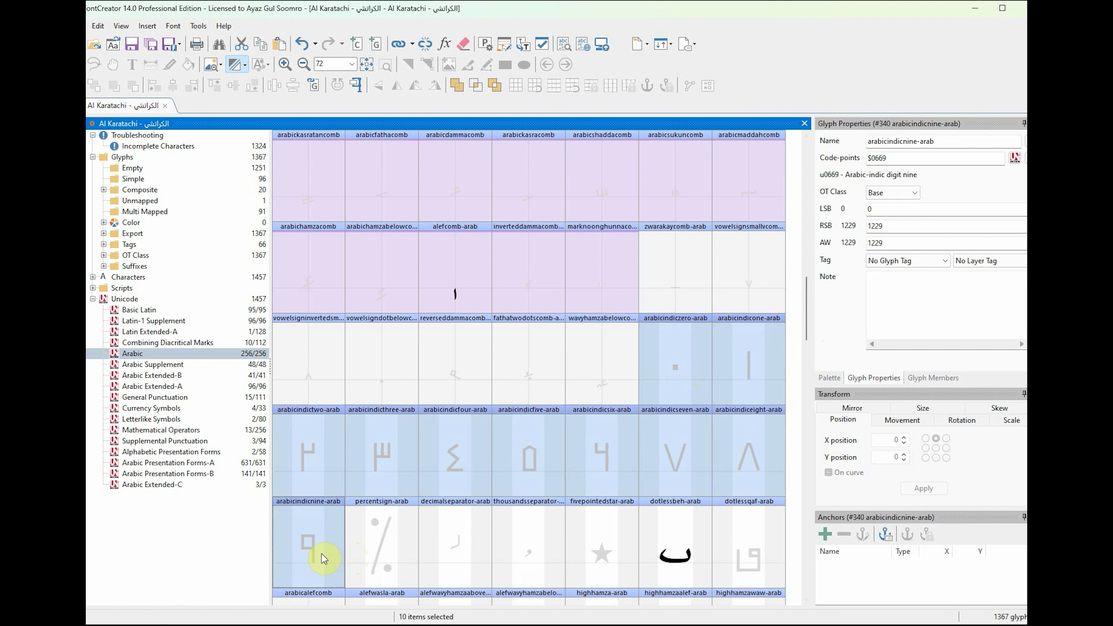
pyautogui.hotkey('ctrl', '1')
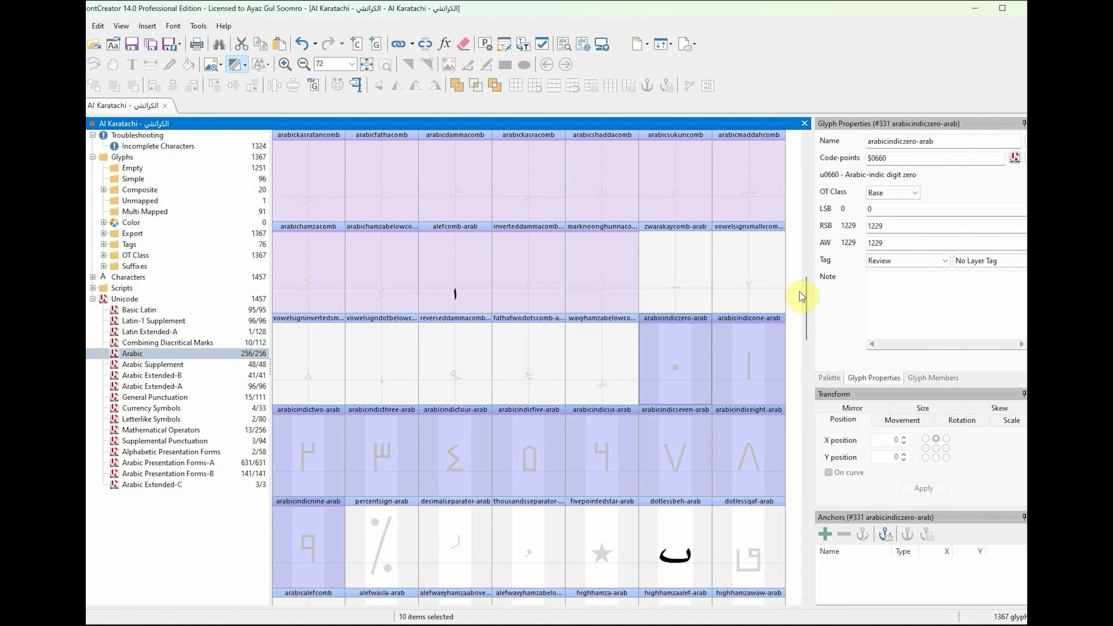
# Step: Tag the Arabic percent sign and the superscript alef mark, arabicalefcomb, as Review
pyautogui.moveTo(809, 307); pyautogui.dragTo(810, 329)
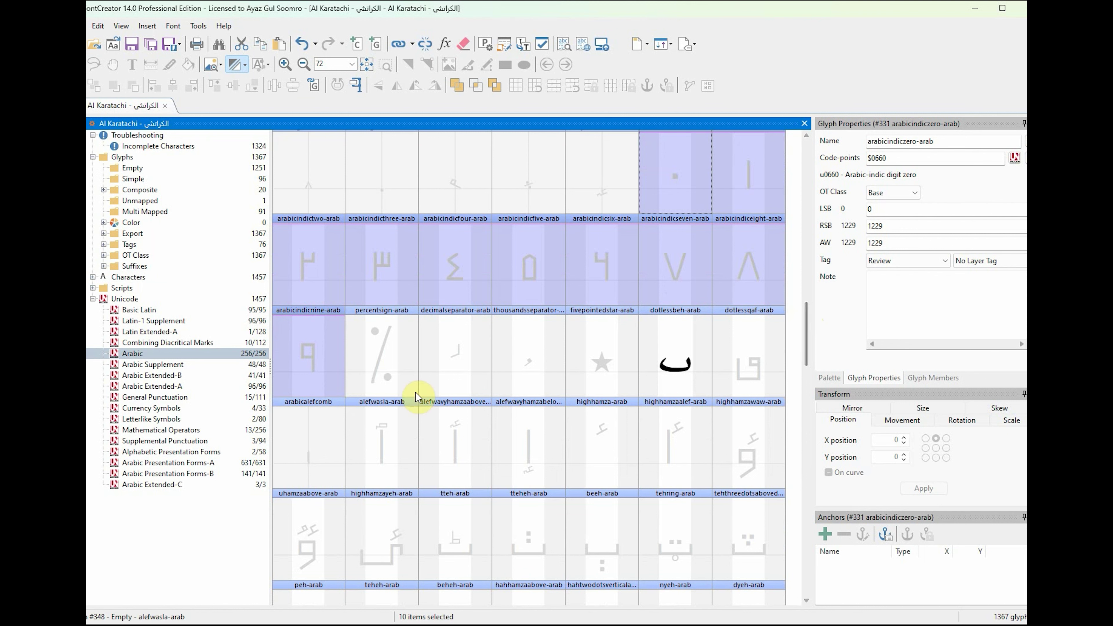
pyautogui.click(388, 362)
pyautogui.hotkey('ctrl', '2')
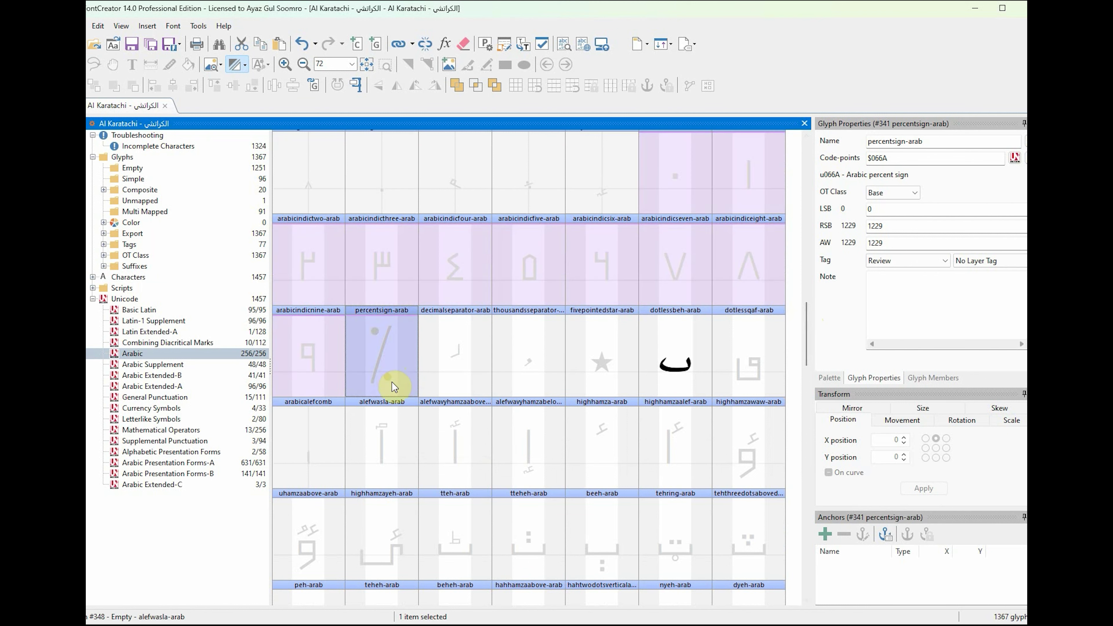
pyautogui.scroll(-1, 810, 333)
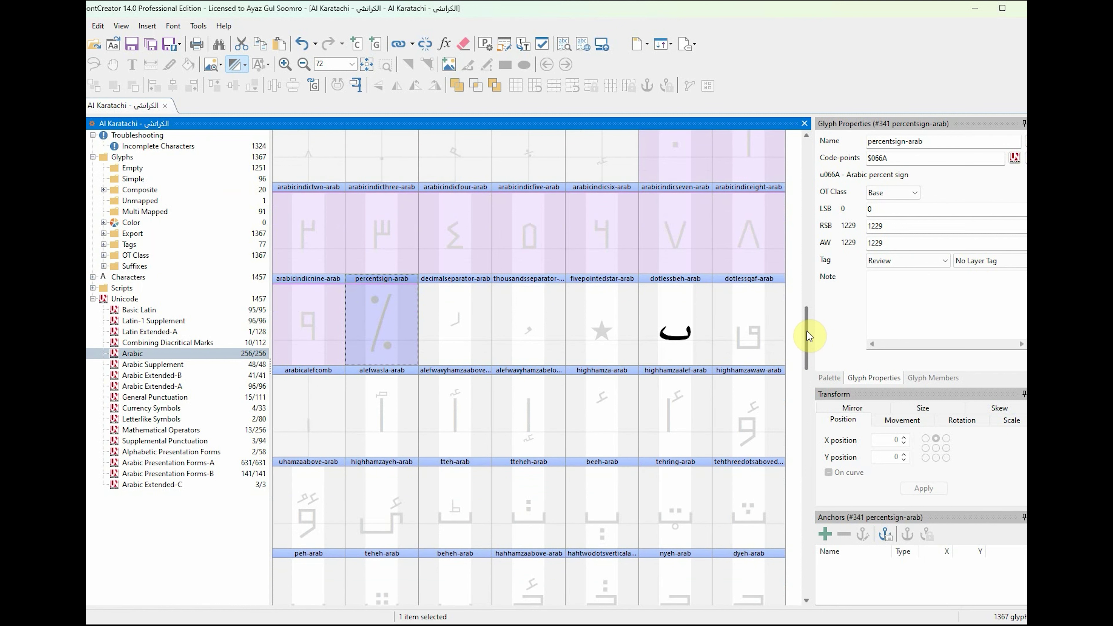
pyautogui.scroll(-2, 808, 332)
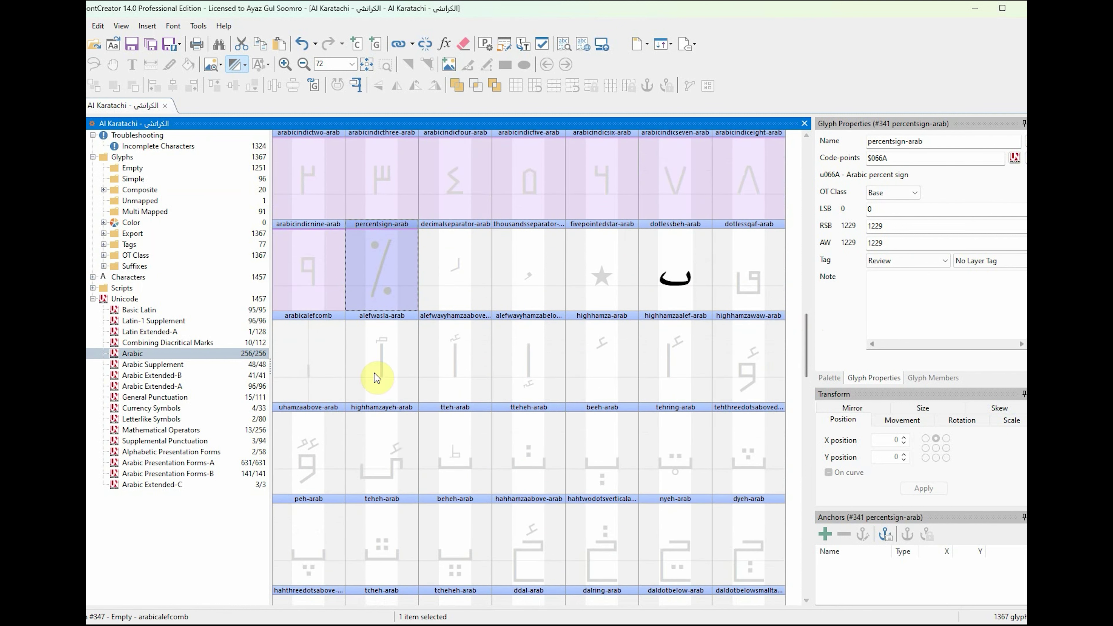
pyautogui.click(314, 371)
pyautogui.hotkey('ctrl', '2')
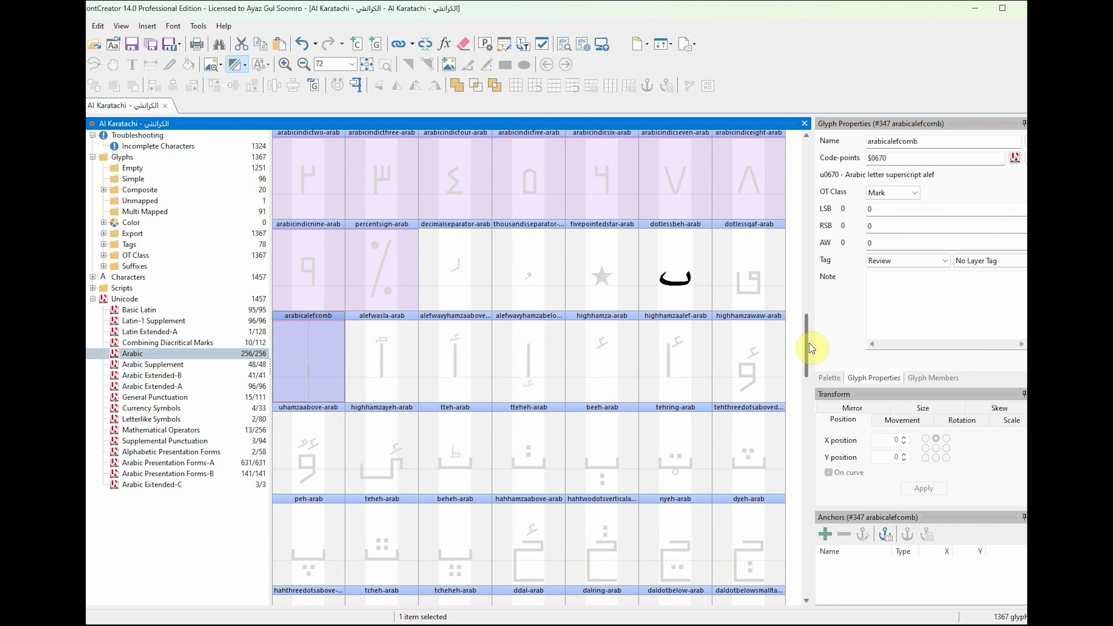
# Step: Select the glyphs tteh, tteheh, beeh, tehthreedotsabovedownwards, peh, teheh, beheh, nyeh and dyeh together
pyautogui.moveTo(809, 344); pyautogui.dragTo(810, 357)
pyautogui.click(453, 347)
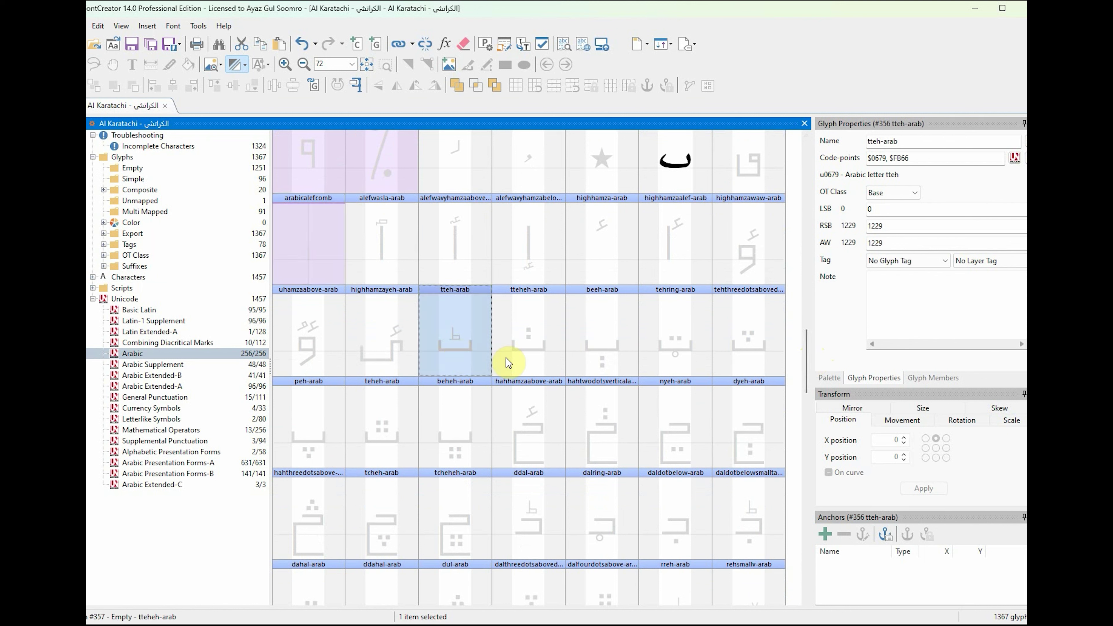
pyautogui.keyDown('ctrl'); pyautogui.click(509, 362); pyautogui.keyUp('ctrl')
pyautogui.keyDown('ctrl'); pyautogui.click(620, 364); pyautogui.keyUp('ctrl')
pyautogui.keyDown('ctrl'); pyautogui.click(751, 355); pyautogui.keyUp('ctrl')
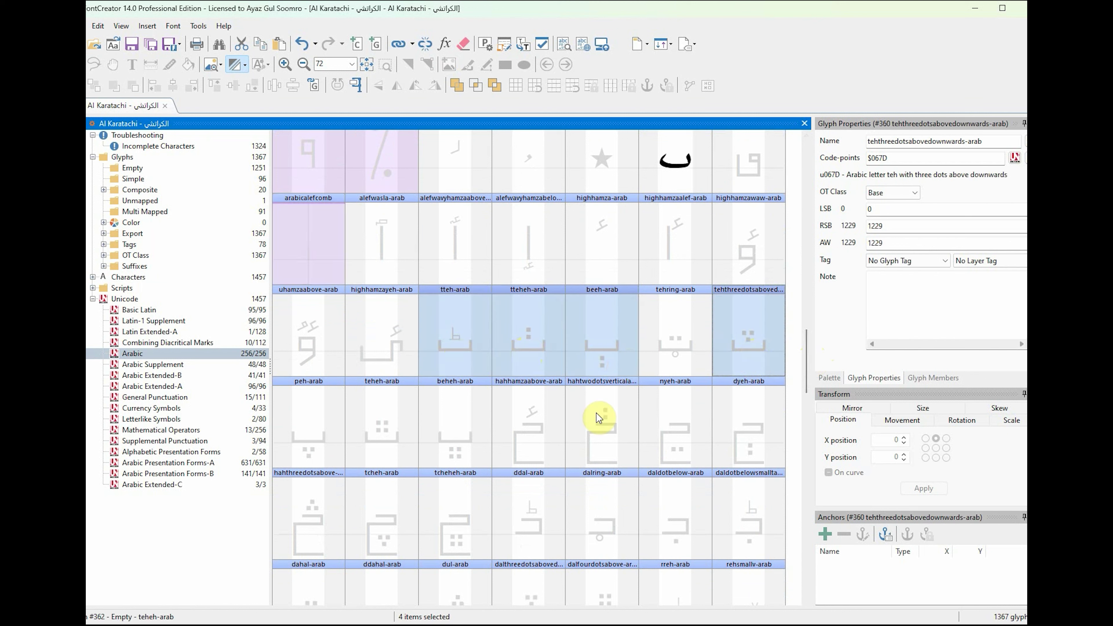
pyautogui.keyDown('ctrl'); pyautogui.click(328, 449); pyautogui.keyUp('ctrl')
pyautogui.keyDown('ctrl'); pyautogui.click(377, 447); pyautogui.keyUp('ctrl')
pyautogui.keyDown('ctrl'); pyautogui.click(455, 452); pyautogui.keyUp('ctrl')
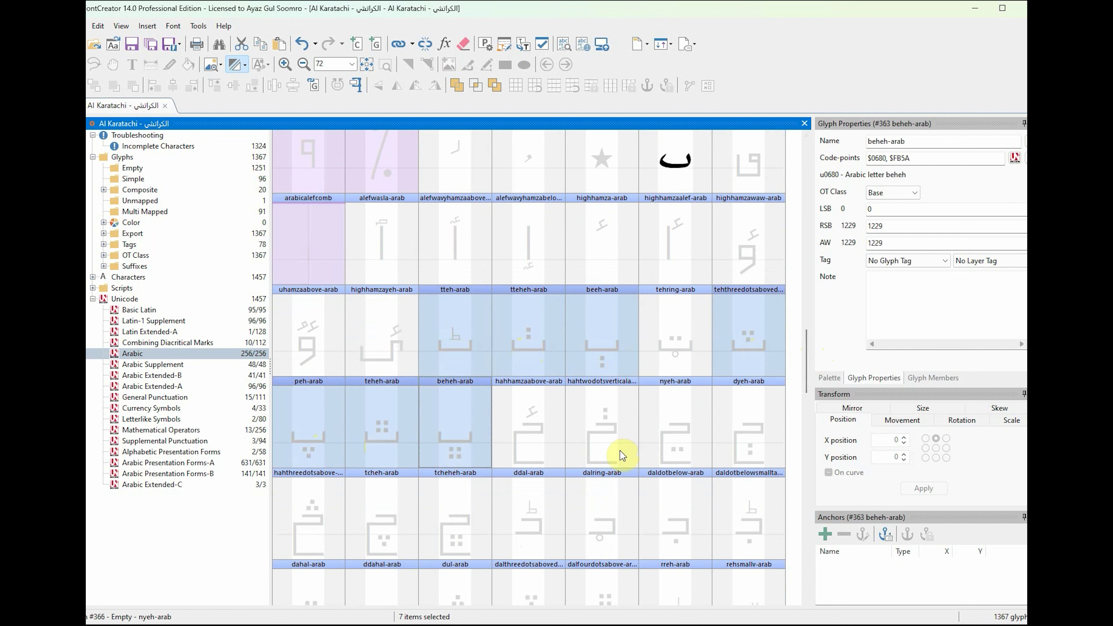
pyautogui.keyDown('ctrl'); pyautogui.click(686, 458); pyautogui.keyUp('ctrl')
pyautogui.keyDown('ctrl'); pyautogui.click(747, 441); pyautogui.keyUp('ctrl')
# Step: Add tcheh, tcheheh, ddal, daldotbelow, dahal, ddahal, dalthreedotsabovedownwards and rreh to the glyph selection
pyautogui.moveTo(807, 369); pyautogui.dragTo(808, 376)
pyautogui.keyDown('ctrl'); pyautogui.click(380, 371); pyautogui.keyUp('ctrl')
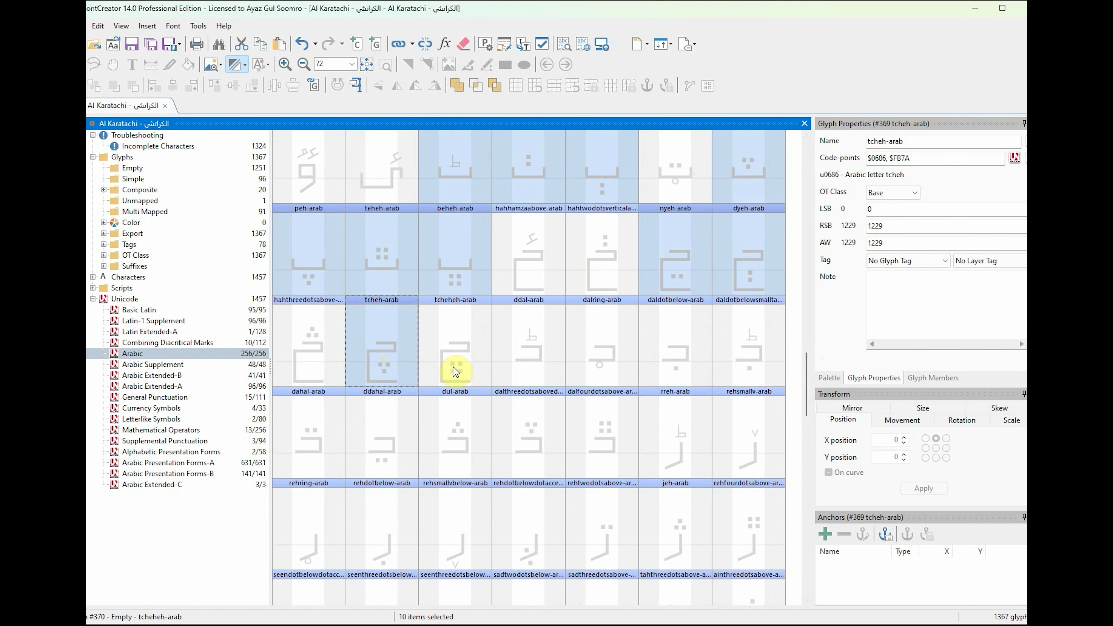
pyautogui.keyDown('ctrl'); pyautogui.click(453, 367); pyautogui.keyUp('ctrl')
pyautogui.keyDown('ctrl'); pyautogui.click(563, 378); pyautogui.keyUp('ctrl')
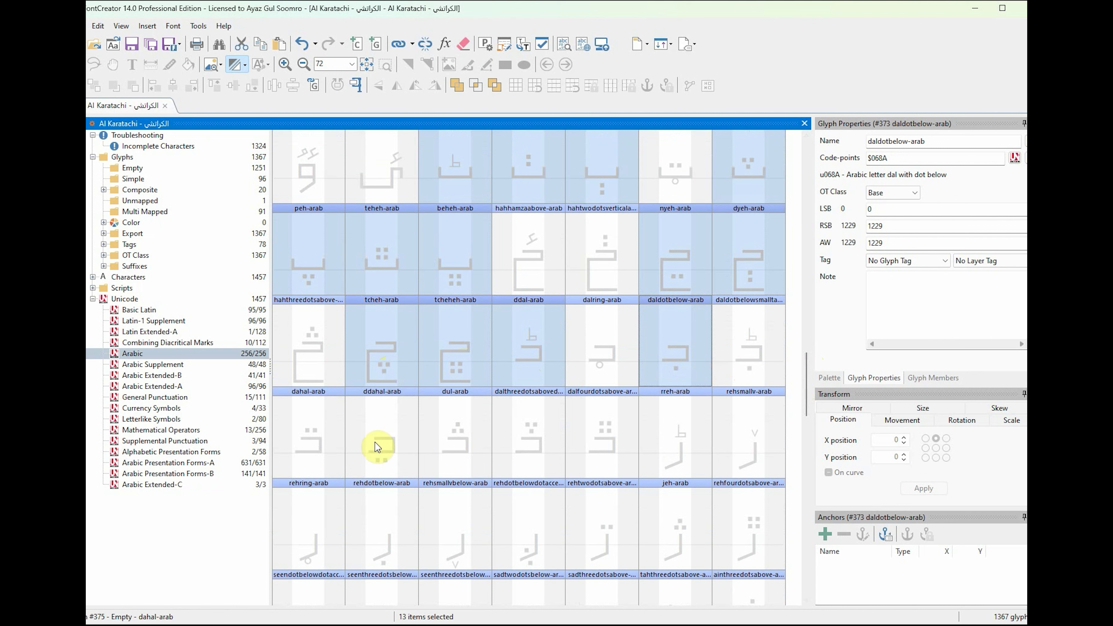
pyautogui.keyDown('ctrl'); pyautogui.click(317, 458); pyautogui.keyUp('ctrl')
pyautogui.keyDown('ctrl'); pyautogui.click(381, 449); pyautogui.keyUp('ctrl')
pyautogui.keyDown('ctrl'); pyautogui.click(537, 455); pyautogui.keyUp('ctrl')
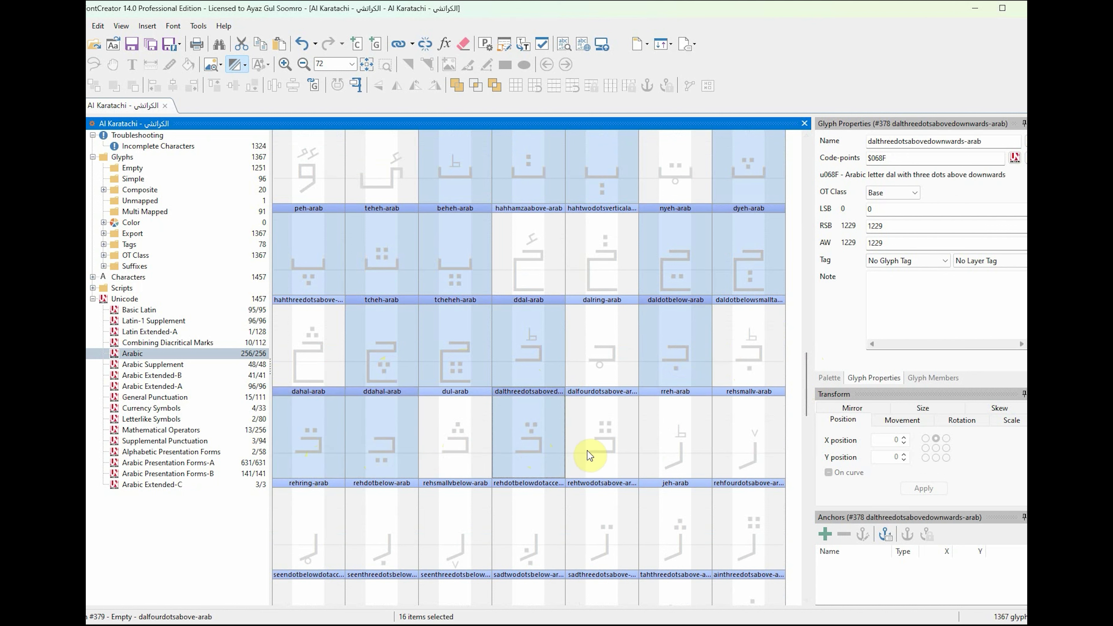
pyautogui.keyDown('ctrl'); pyautogui.click(679, 454); pyautogui.keyUp('ctrl')
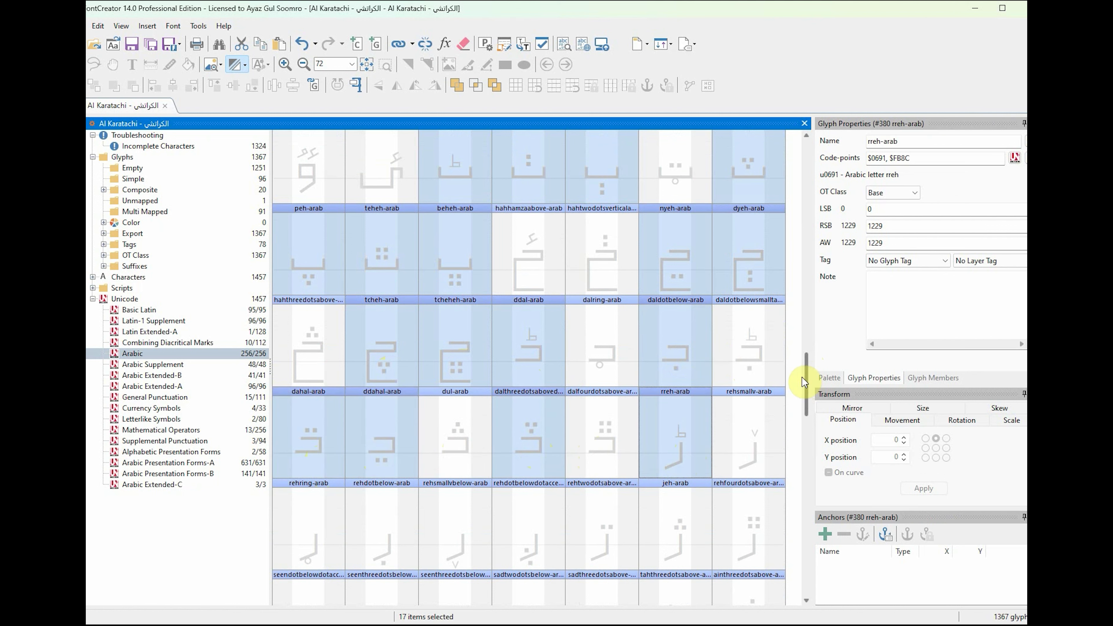
# Step: Extend the glyph selection with jeh-arab, rehfourdotsabove-arab and peheh-arab
pyautogui.moveTo(807, 378); pyautogui.dragTo(808, 394)
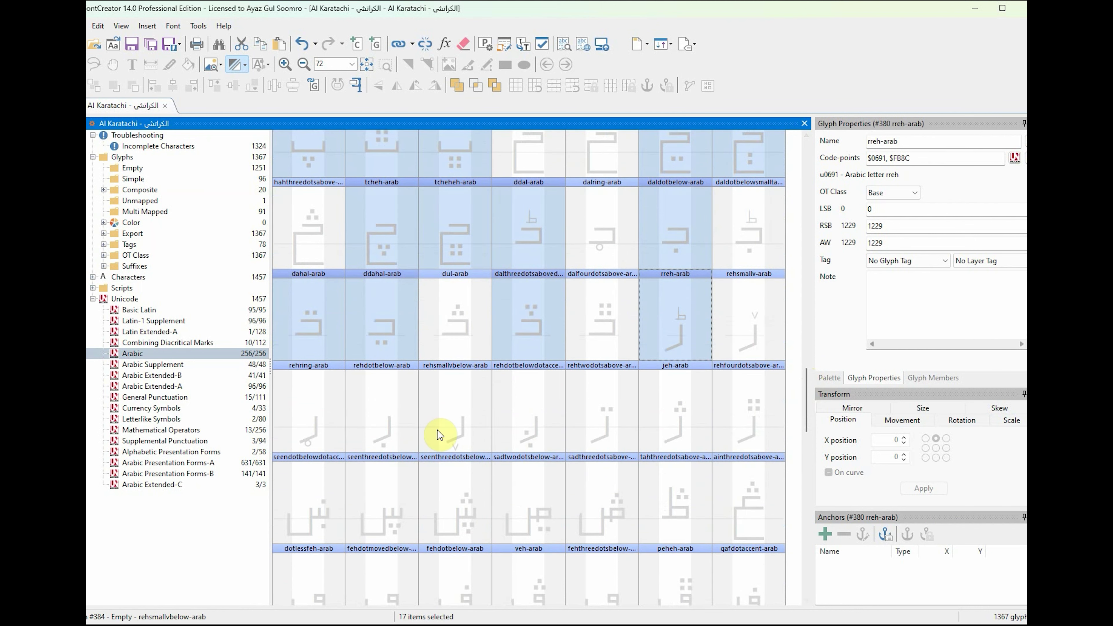
pyautogui.keyDown('ctrl'); pyautogui.click(670, 428); pyautogui.keyUp('ctrl')
pyautogui.keyDown('ctrl'); pyautogui.click(747, 416); pyautogui.keyUp('ctrl')
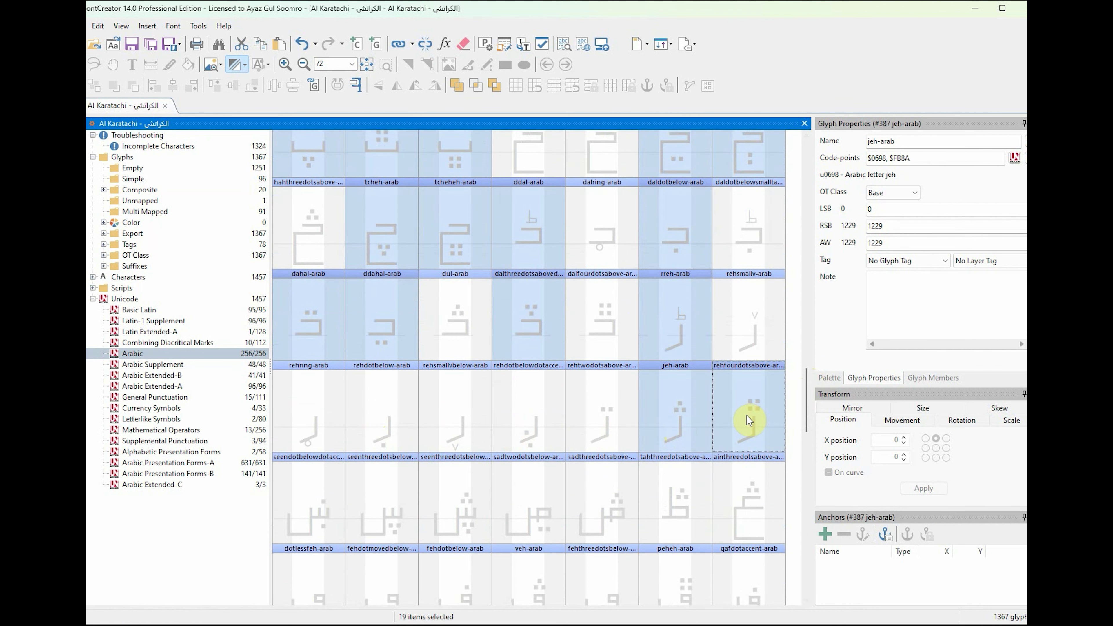
pyautogui.moveTo(806, 386); pyautogui.dragTo(804, 409)
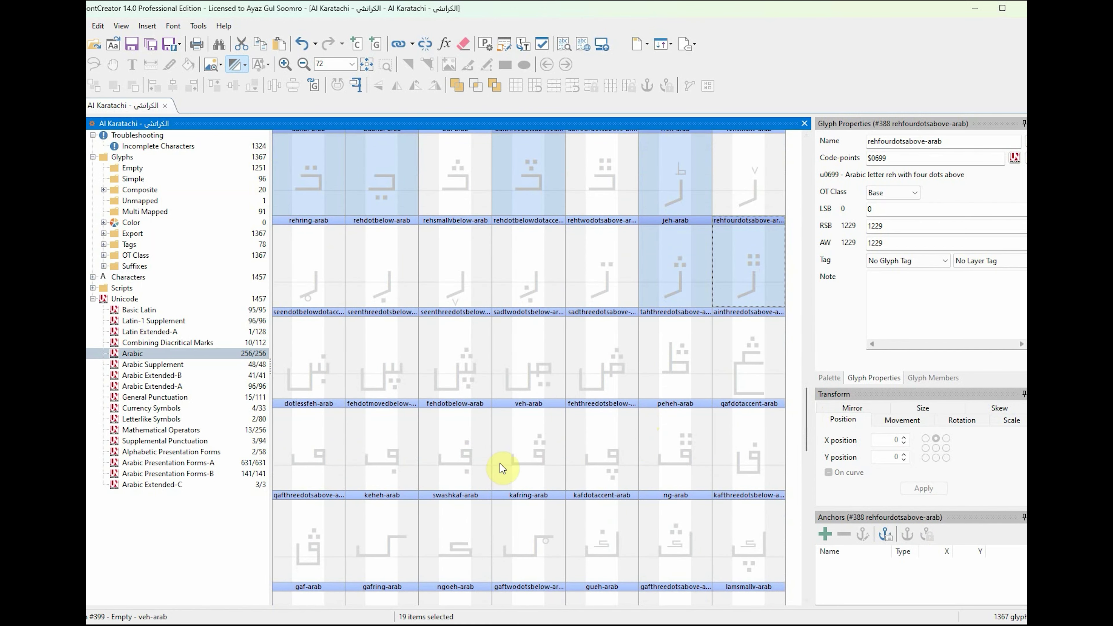
pyautogui.keyDown('ctrl'); pyautogui.click(675, 456); pyautogui.keyUp('ctrl')
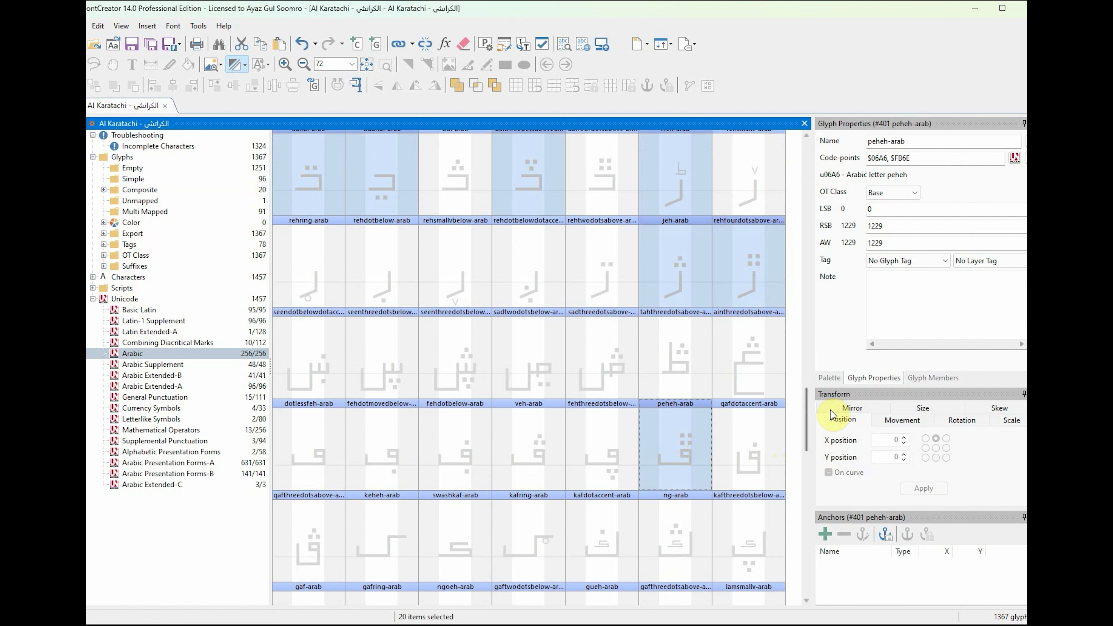
# Step: Add the kaf and gaf variants keheh, swashkaf, gaf, ngoeh and gueh to the glyph selection
pyautogui.scroll(-2, 804, 410)
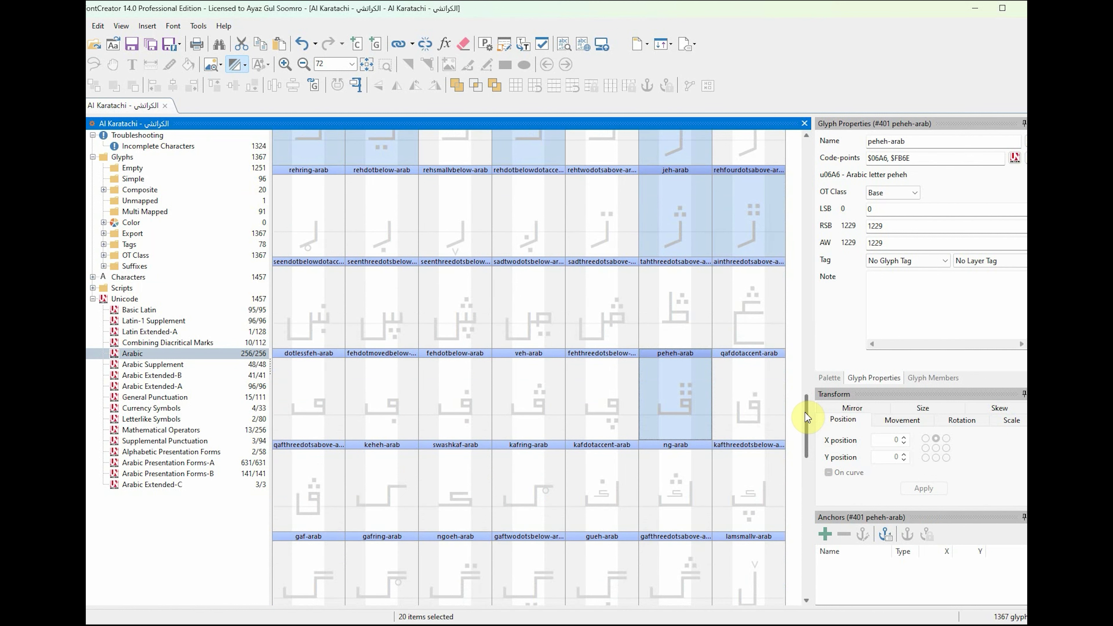
pyautogui.moveTo(806, 413); pyautogui.dragTo(807, 419)
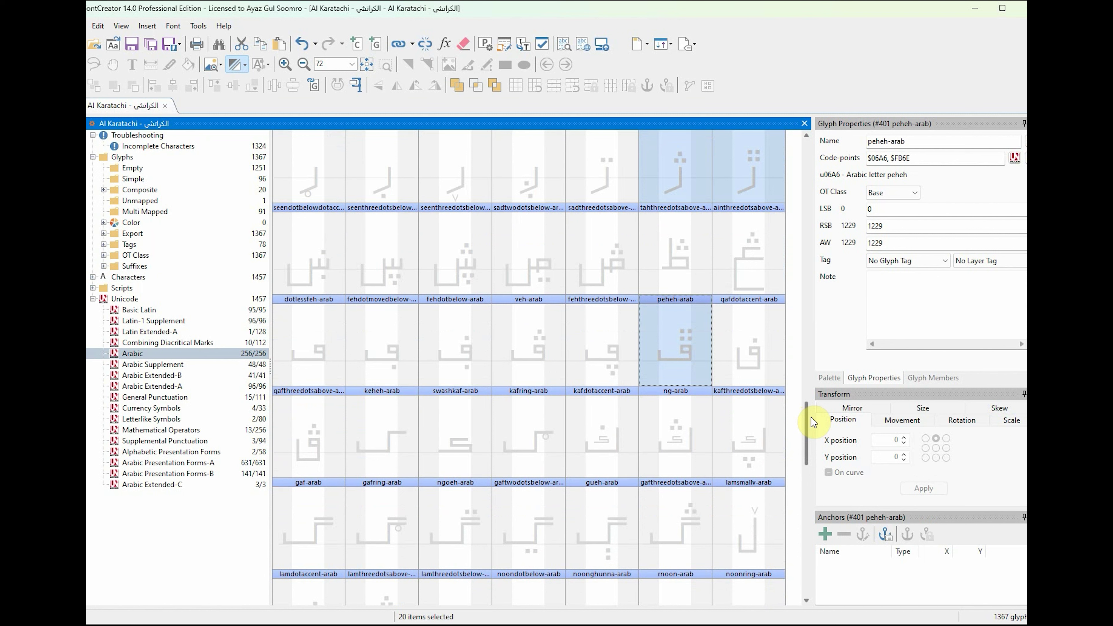
pyautogui.keyDown('ctrl'); pyautogui.click(397, 443); pyautogui.keyUp('ctrl')
pyautogui.keyDown('ctrl'); pyautogui.click(451, 460); pyautogui.keyUp('ctrl')
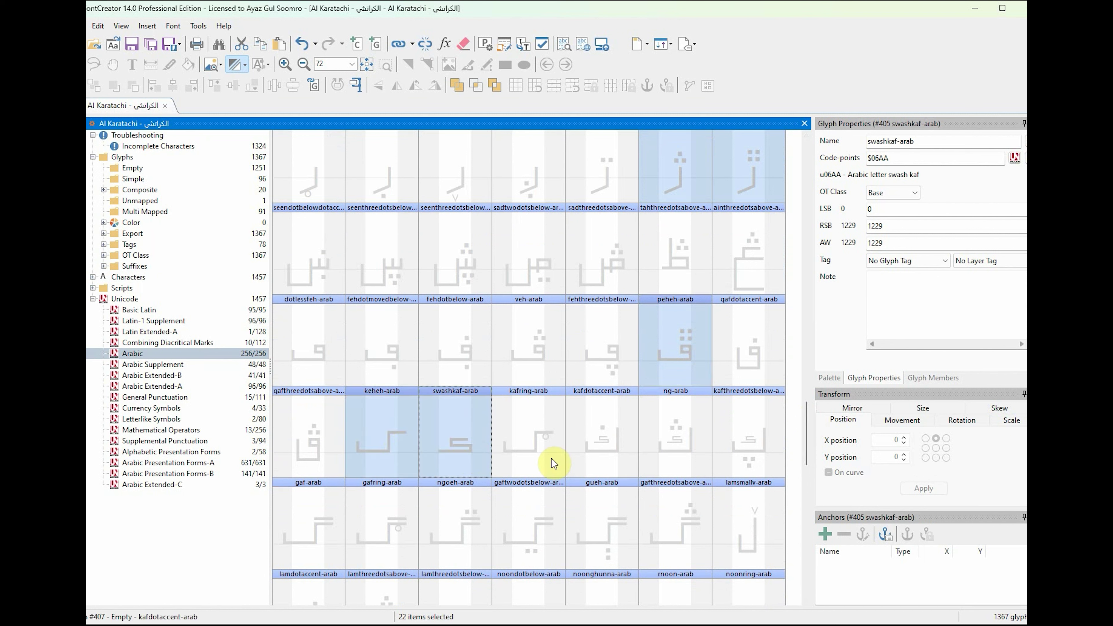
pyautogui.keyDown('ctrl'); pyautogui.click(324, 542); pyautogui.keyUp('ctrl')
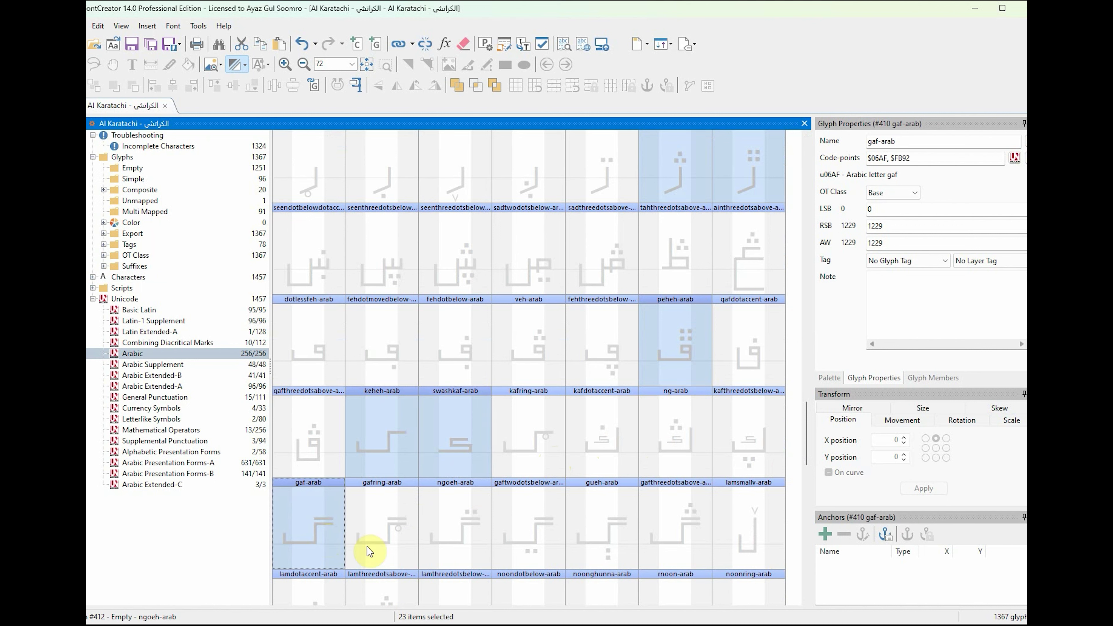
pyautogui.keyDown('ctrl'); pyautogui.click(476, 541); pyautogui.keyUp('ctrl')
pyautogui.keyDown('ctrl'); pyautogui.click(625, 551); pyautogui.keyUp('ctrl')
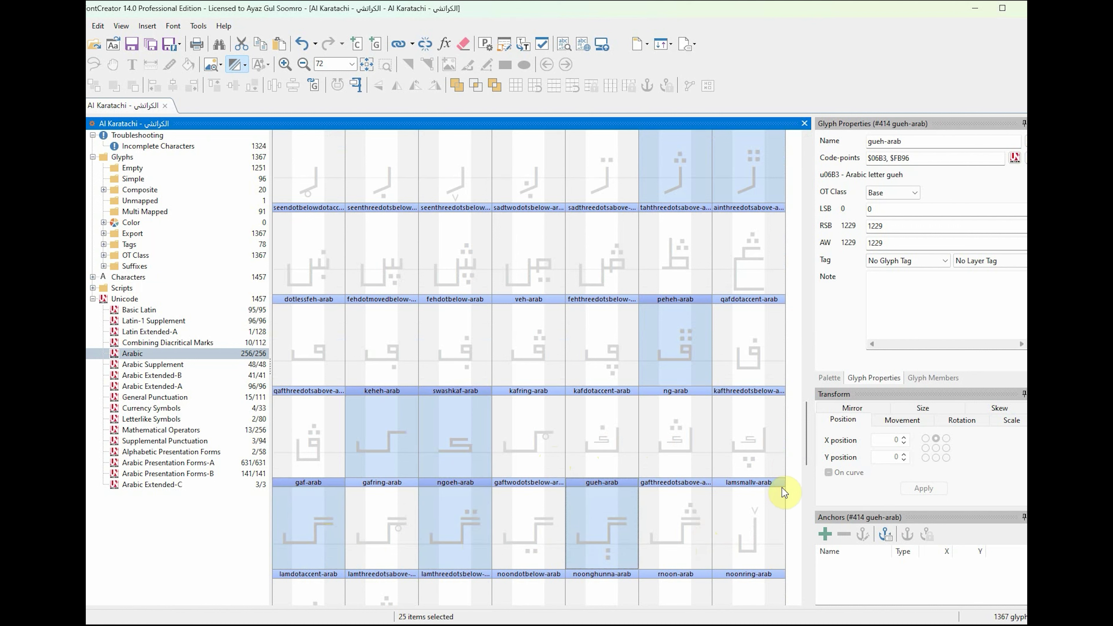
# Step: Add noonghunna, rnoon, hehdoachashmee, hehyehabove, hehgoal and hehgoalhamzaabove to the glyph selection
pyautogui.moveTo(807, 423); pyautogui.dragTo(806, 447)
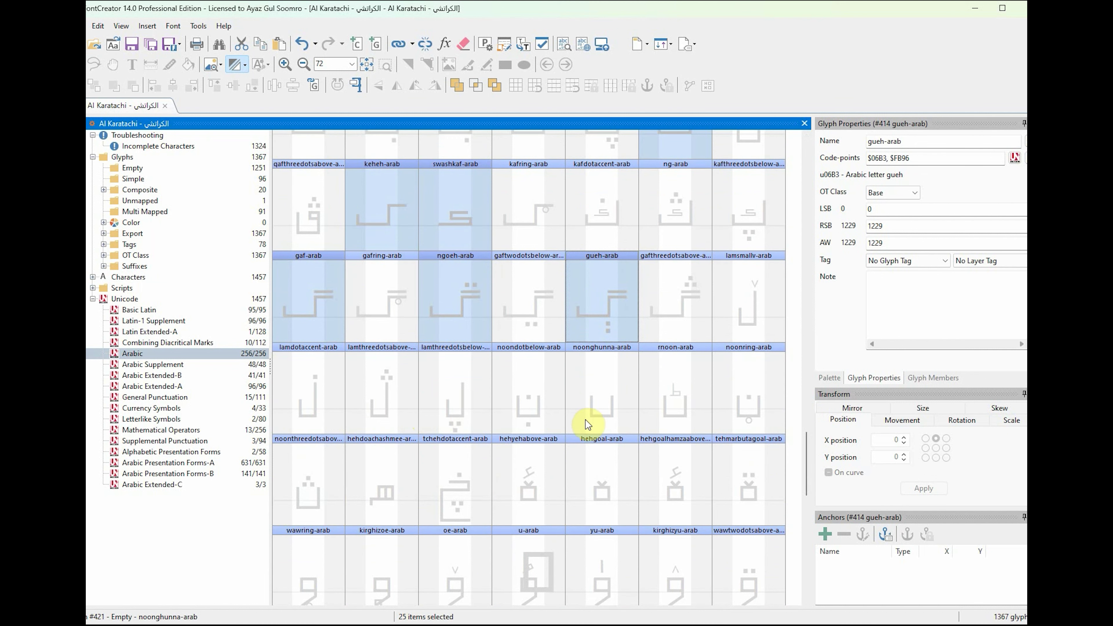
pyautogui.keyDown('ctrl'); pyautogui.click(604, 406); pyautogui.keyUp('ctrl')
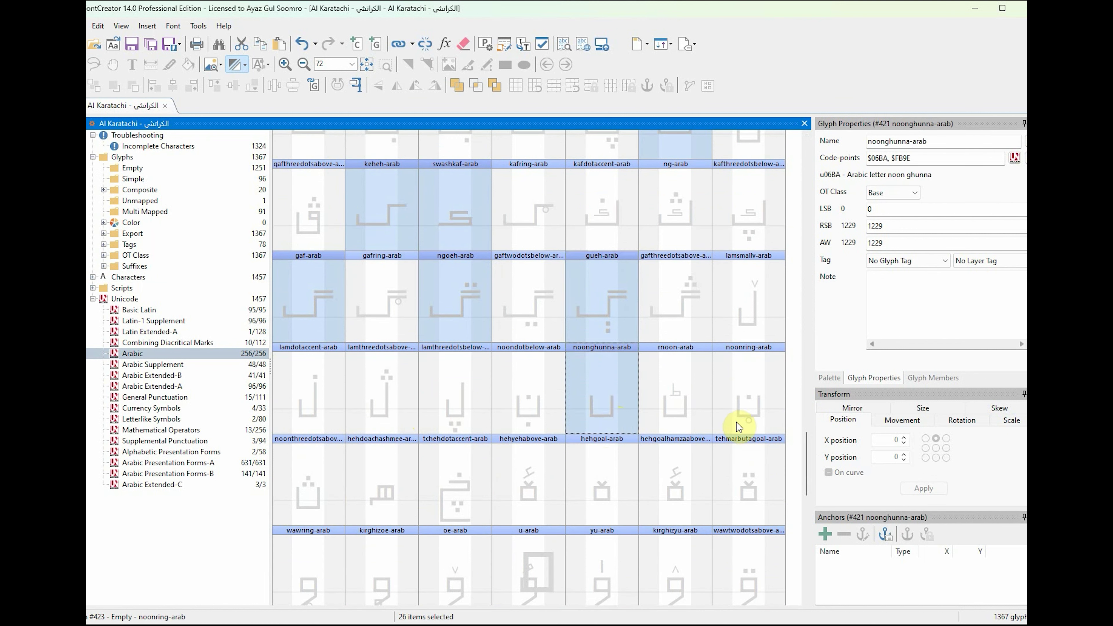
pyautogui.keyDown('ctrl'); pyautogui.click(697, 406); pyautogui.keyUp('ctrl')
pyautogui.keyDown('ctrl'); pyautogui.click(385, 489); pyautogui.keyUp('ctrl')
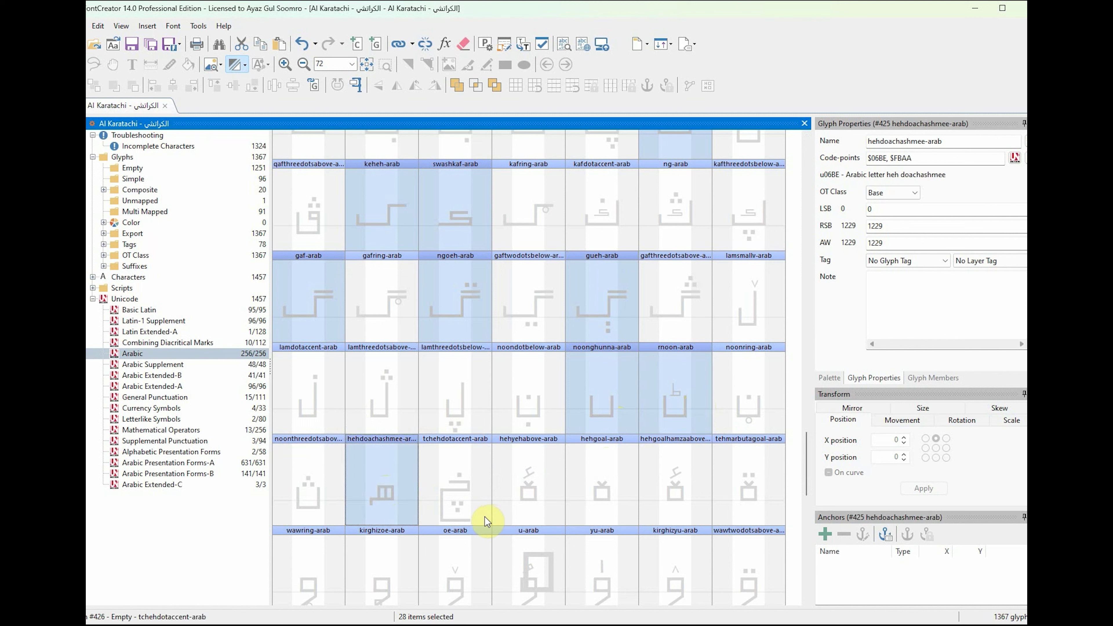
pyautogui.keyDown('ctrl'); pyautogui.click(530, 496); pyautogui.keyUp('ctrl')
pyautogui.keyDown('ctrl'); pyautogui.click(603, 500); pyautogui.keyUp('ctrl')
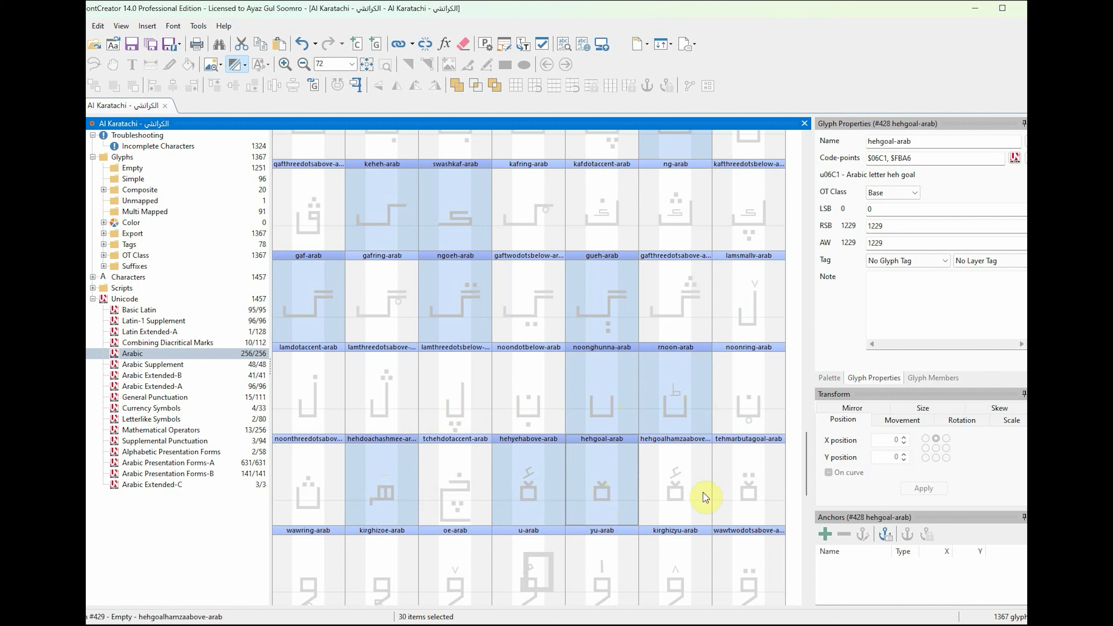
pyautogui.keyDown('ctrl'); pyautogui.click(681, 496); pyautogui.keyUp('ctrl')
# Step: Add farsiyeh, yehbarree, yehbarreehamzaabove and fullstop to the glyph selection and tag all selected glyphs as Review
pyautogui.scroll(-2, 809, 480)
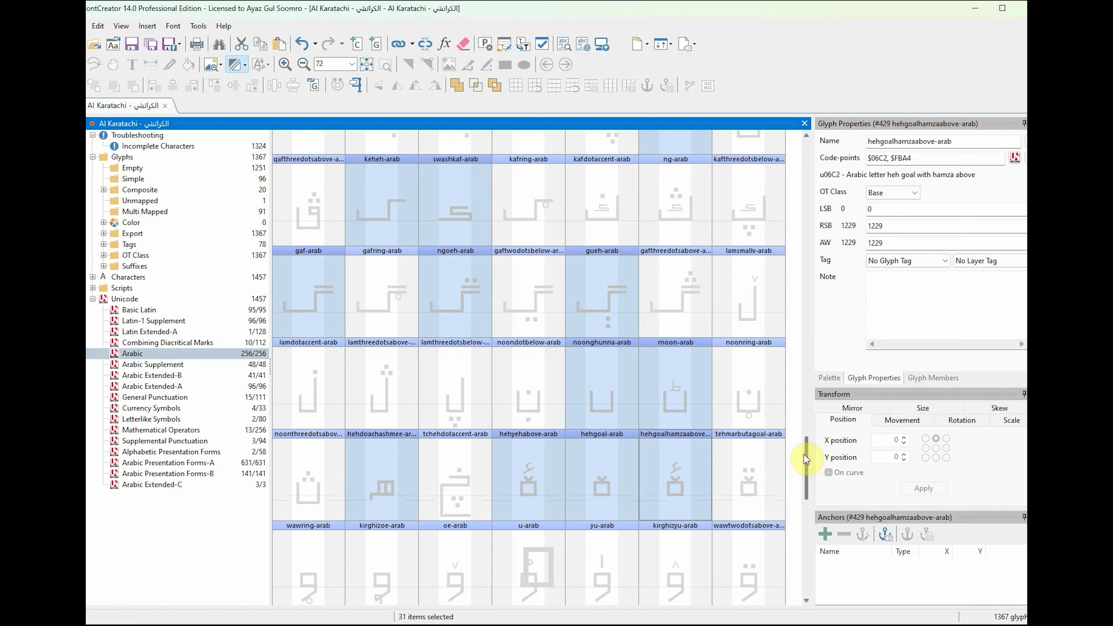
pyautogui.scroll(-1, 809, 479)
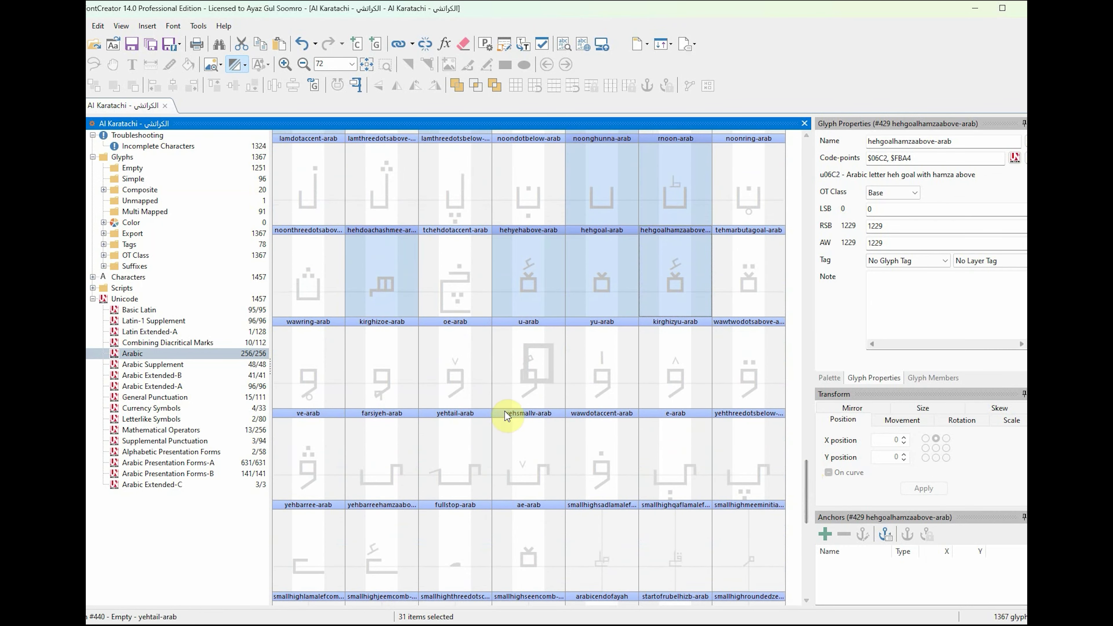
pyautogui.keyDown('ctrl'); pyautogui.click(406, 488); pyautogui.keyUp('ctrl')
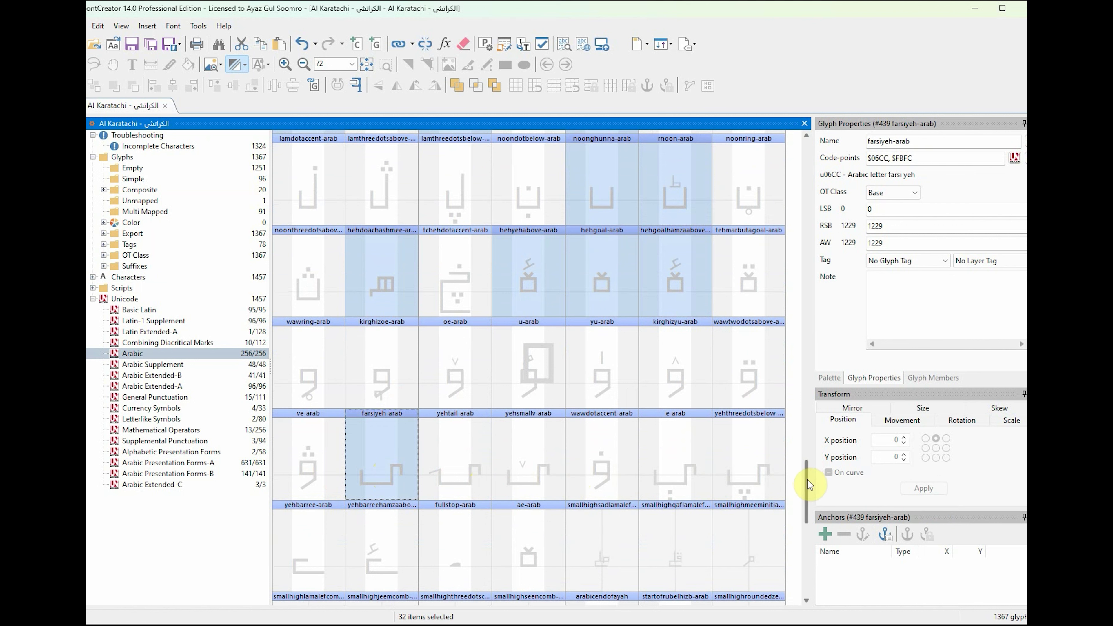
pyautogui.scroll(-3, 808, 479)
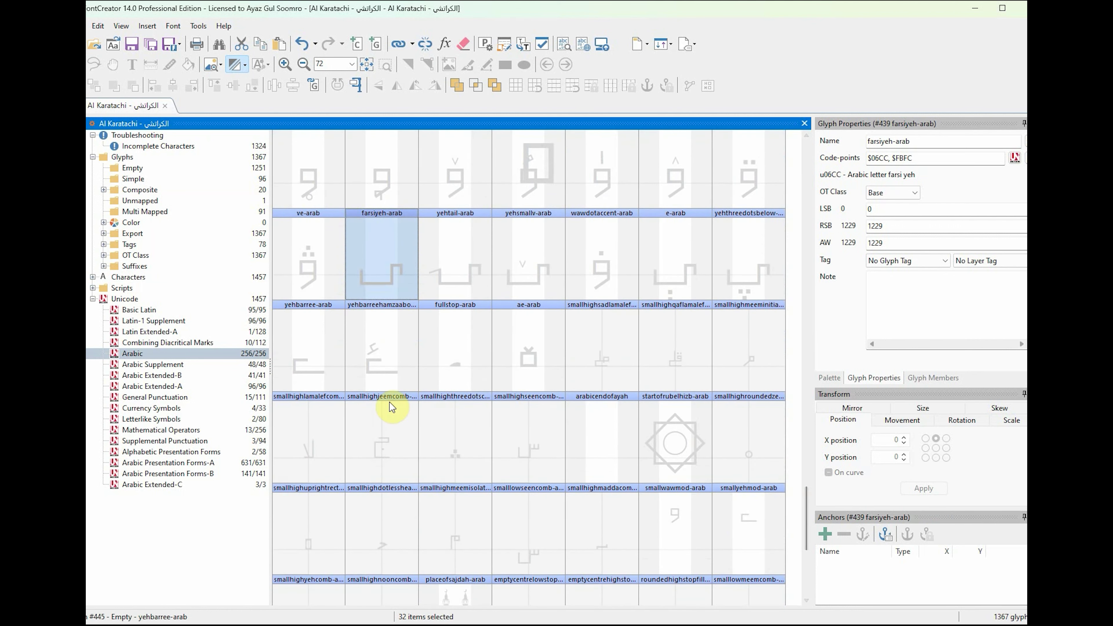
pyautogui.keyDown('ctrl'); pyautogui.click(322, 373); pyautogui.keyUp('ctrl')
pyautogui.keyDown('ctrl'); pyautogui.click(385, 373); pyautogui.keyUp('ctrl')
pyautogui.keyDown('ctrl'); pyautogui.click(455, 360); pyautogui.keyUp('ctrl')
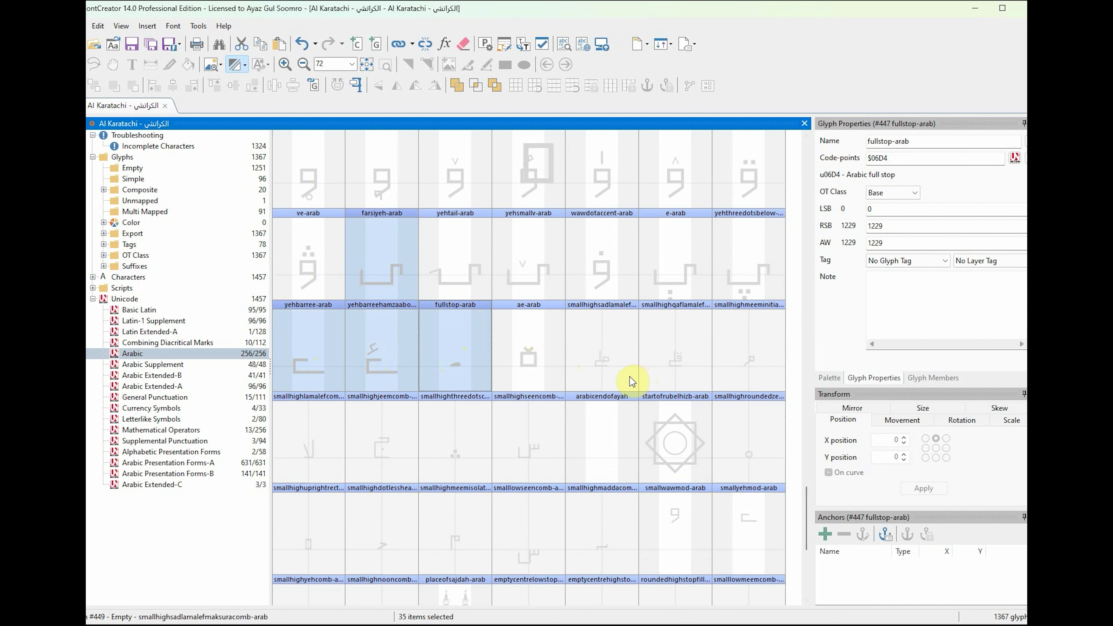
pyautogui.hotkey('ctrl', '1')
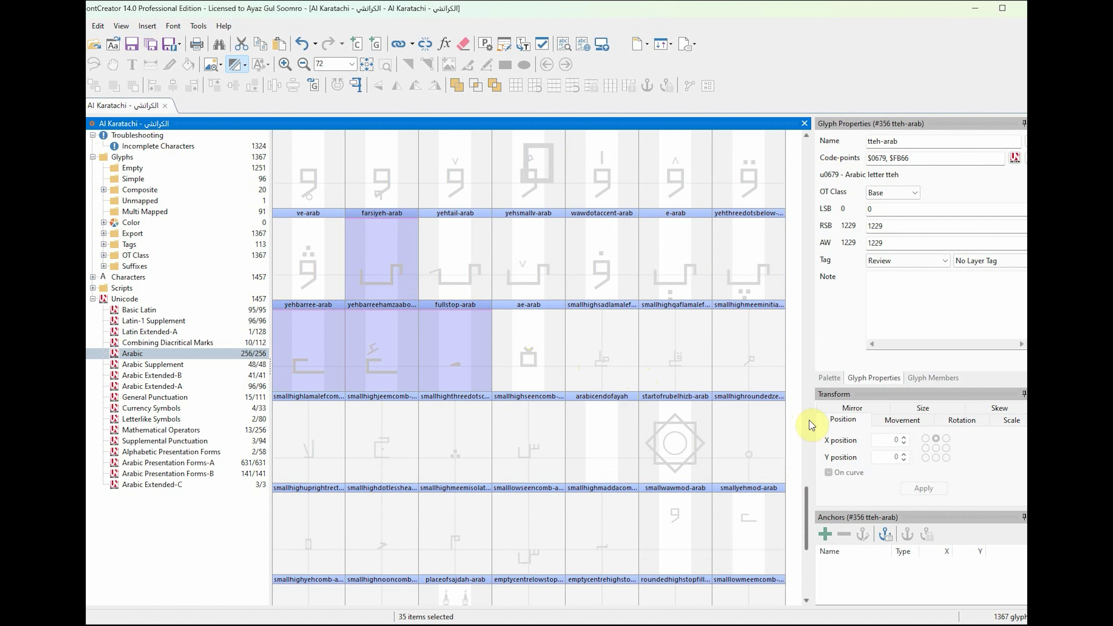
# Step: Tag the ten extended Arabic-Indic digits, zero through nine, as Review
pyautogui.scroll(-2, 807, 509)
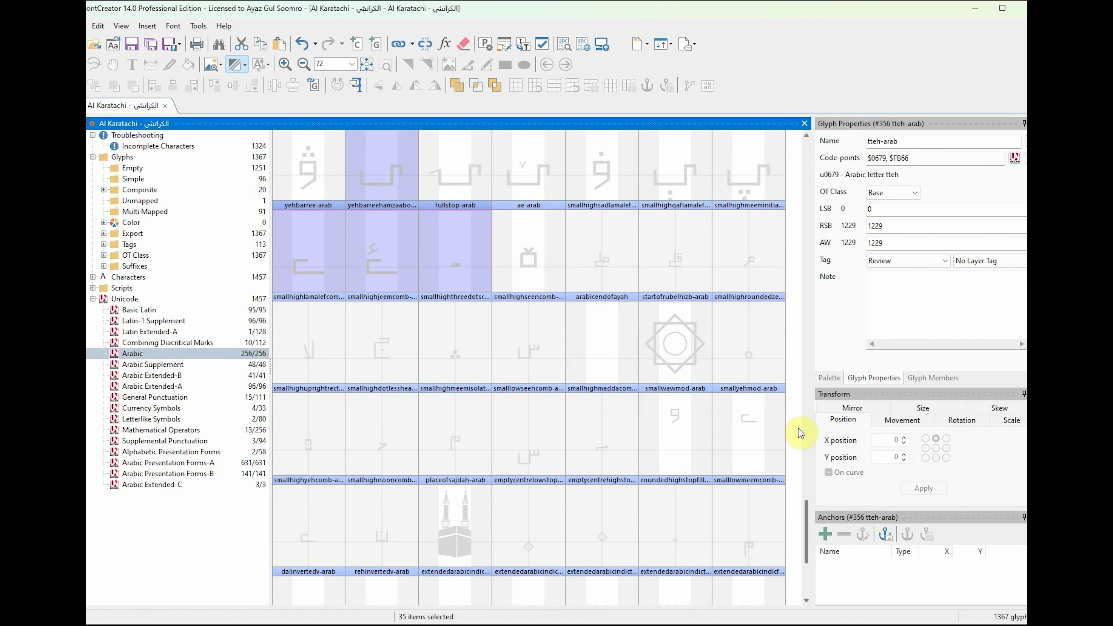
pyautogui.scroll(-2, 806, 513)
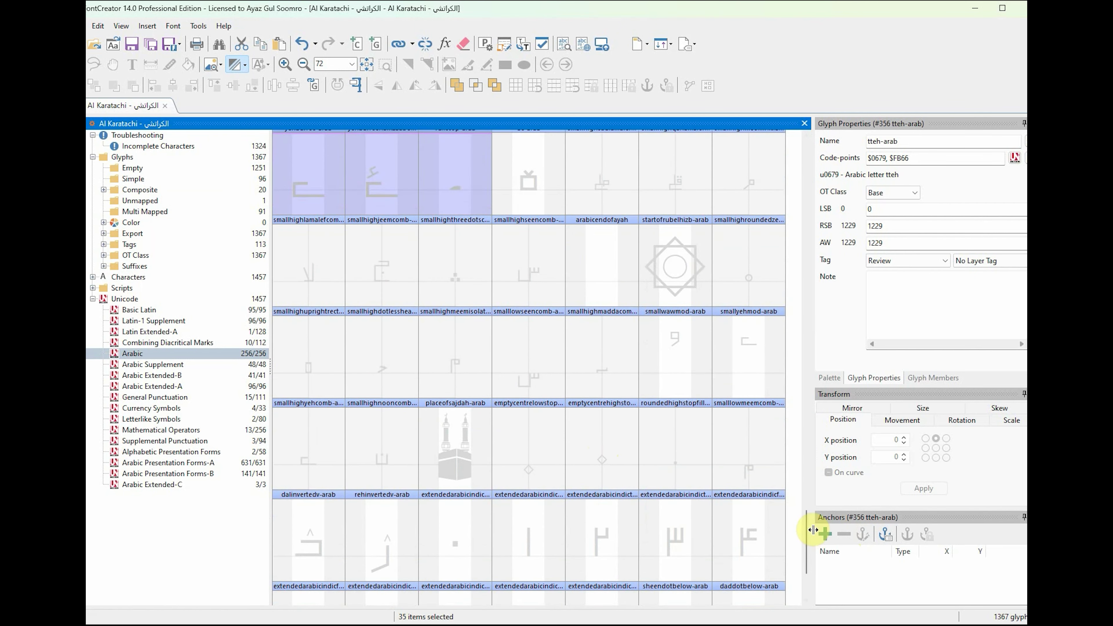
pyautogui.scroll(-3, 807, 531)
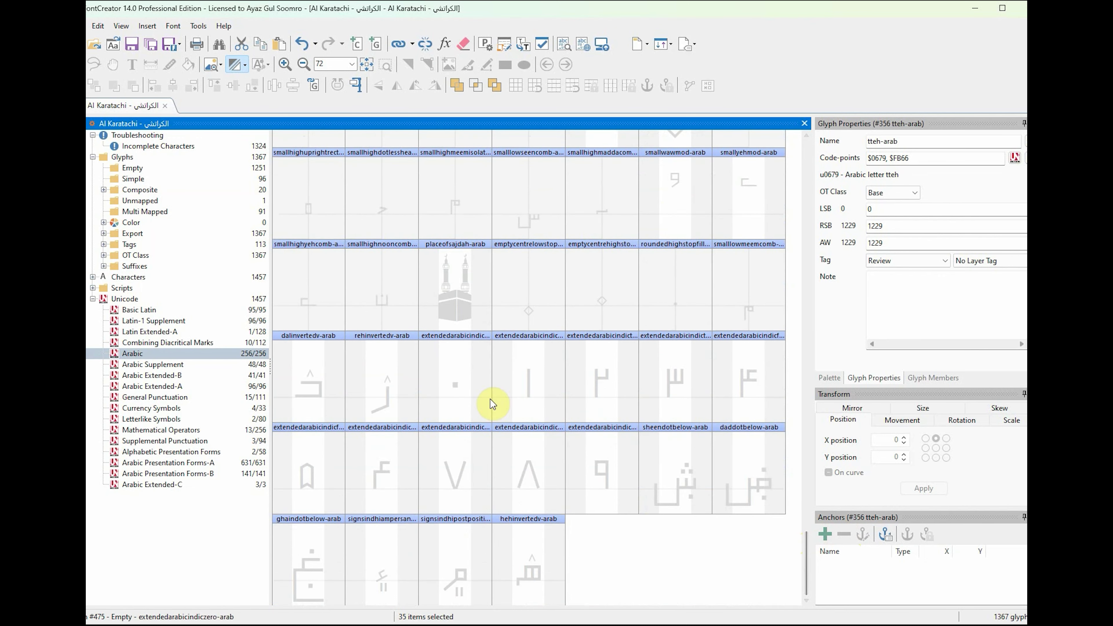
pyautogui.click(458, 401)
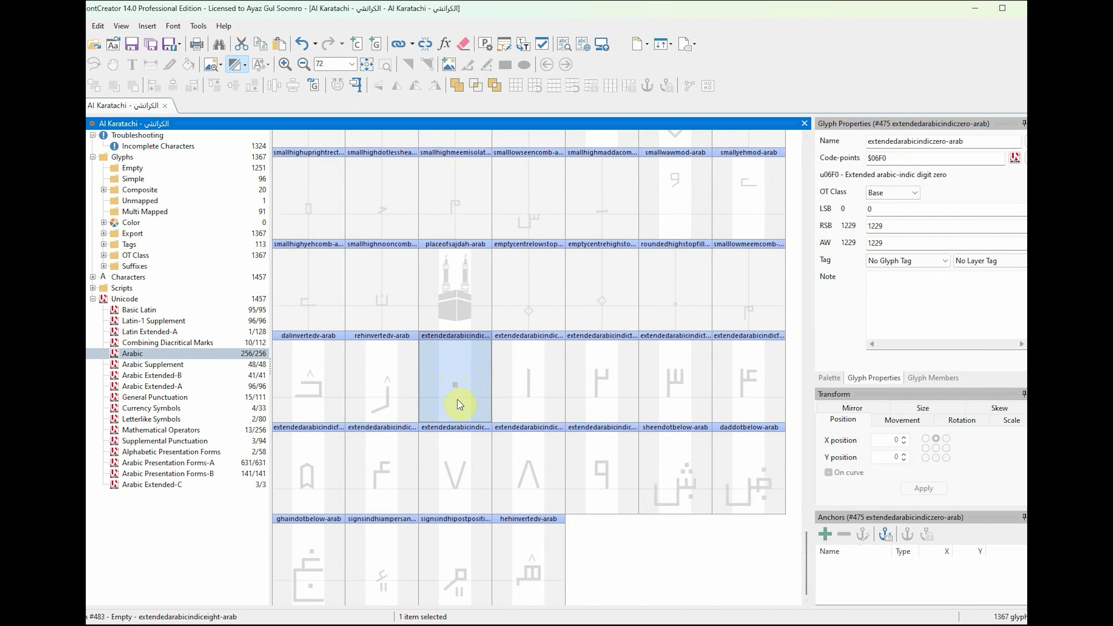
pyautogui.keyDown('shift'); pyautogui.click(615, 486); pyautogui.keyUp('shift')
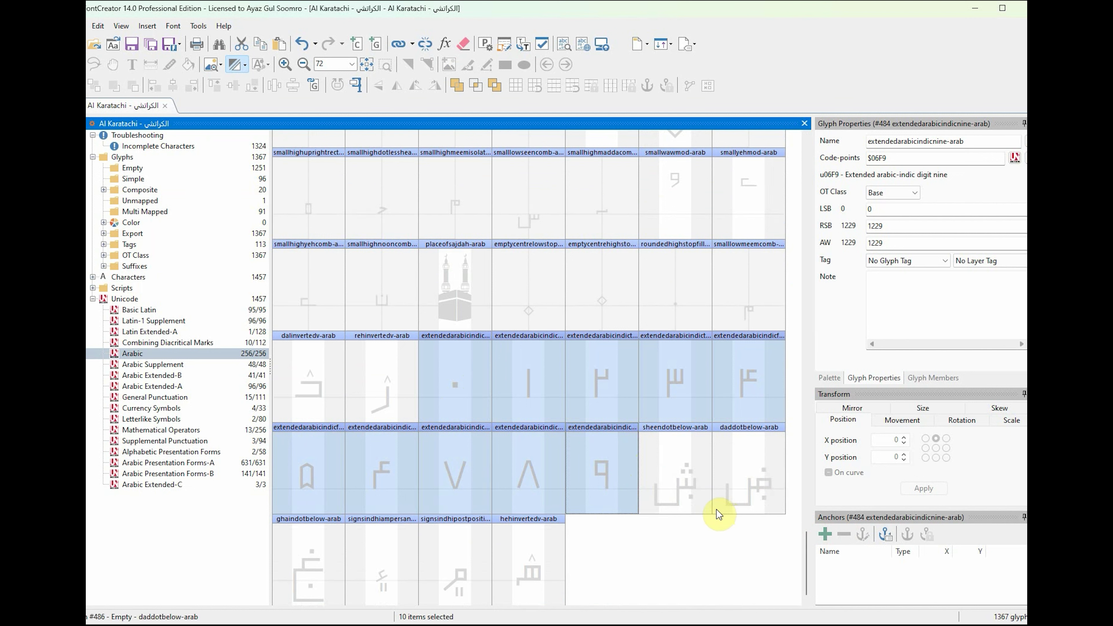
pyautogui.hotkey('ctrl', '1')
# Step: Tag the Sindhi ampersand and Sindhi postposition men signs as Review
pyautogui.click(468, 573)
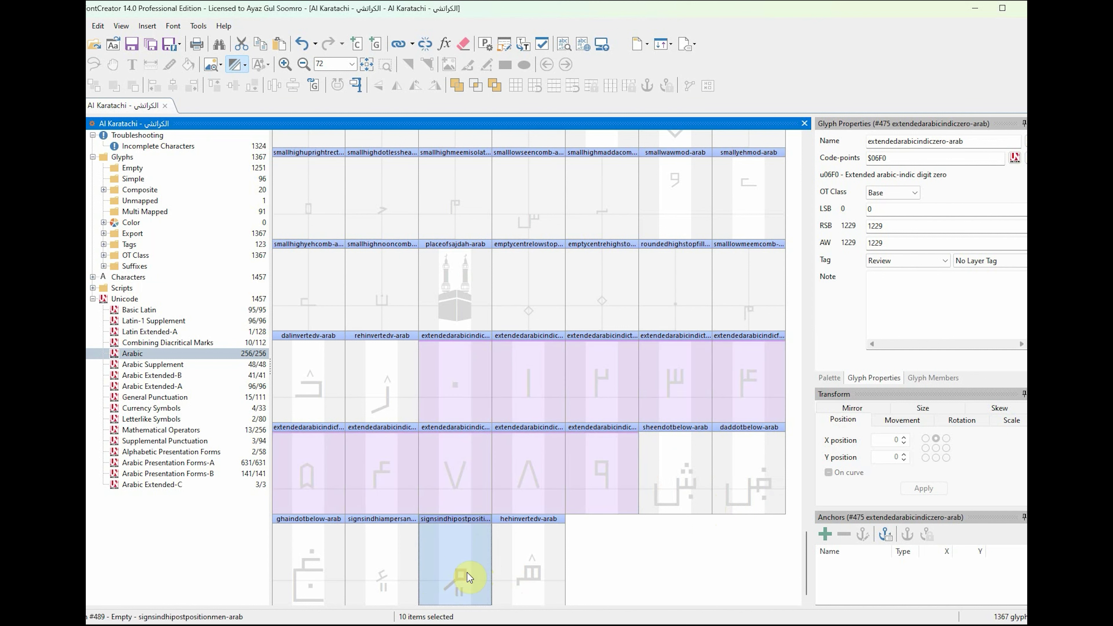
pyautogui.keyDown('ctrl'); pyautogui.click(388, 583); pyautogui.keyUp('ctrl')
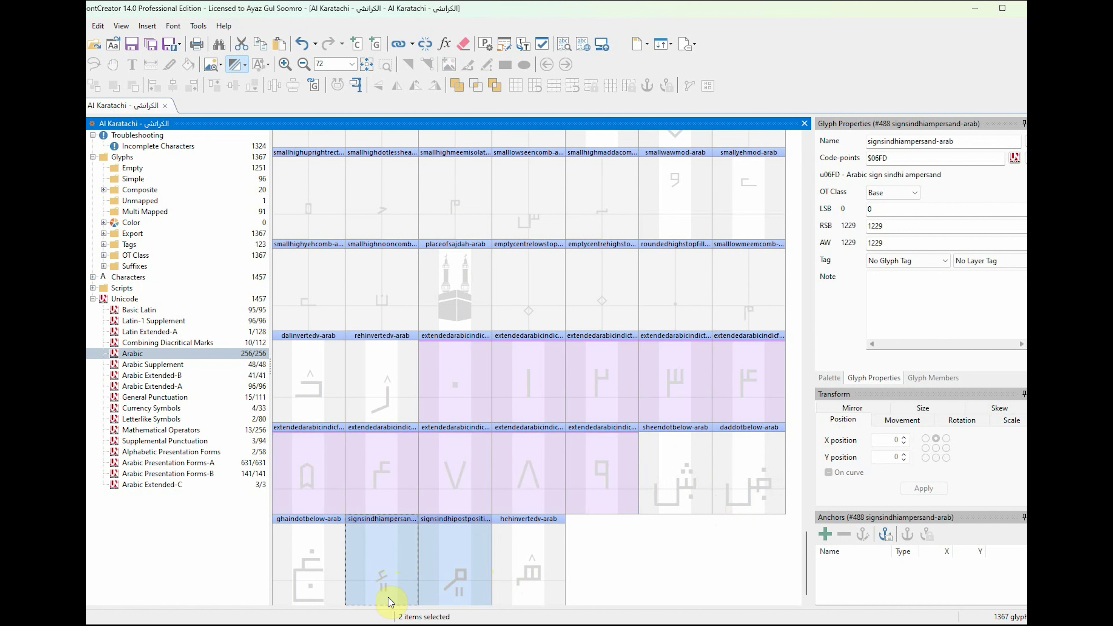
pyautogui.hotkey('ctrl', '1')
pyautogui.click(532, 575)
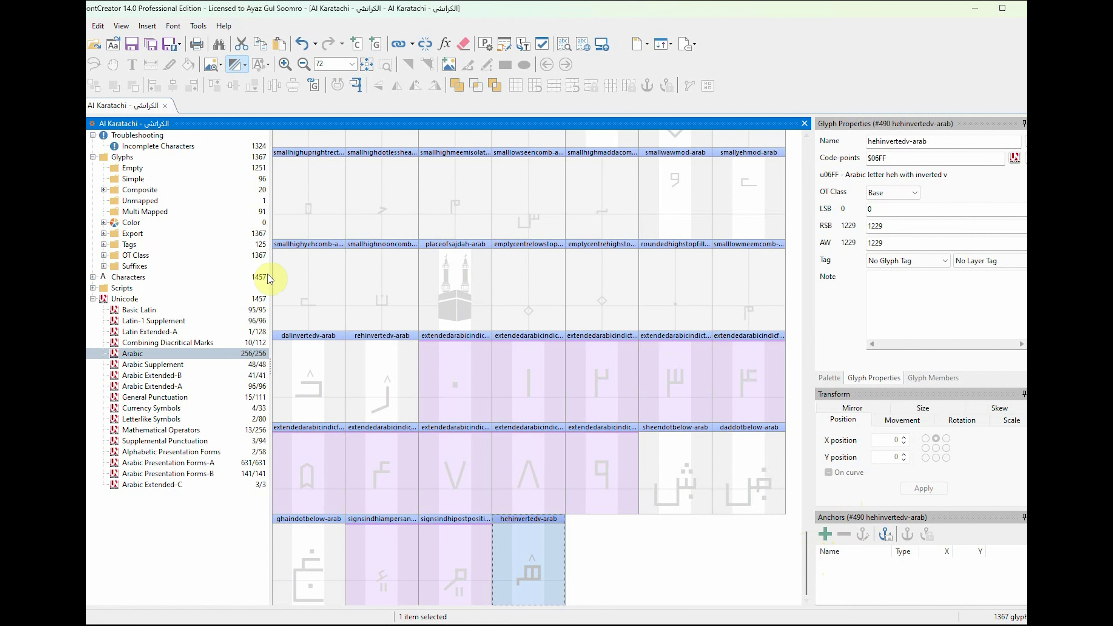
# Step: Look through the Arabic section of the complete glyph list to check which glyphs carry the Review tag
pyautogui.click(132, 354)
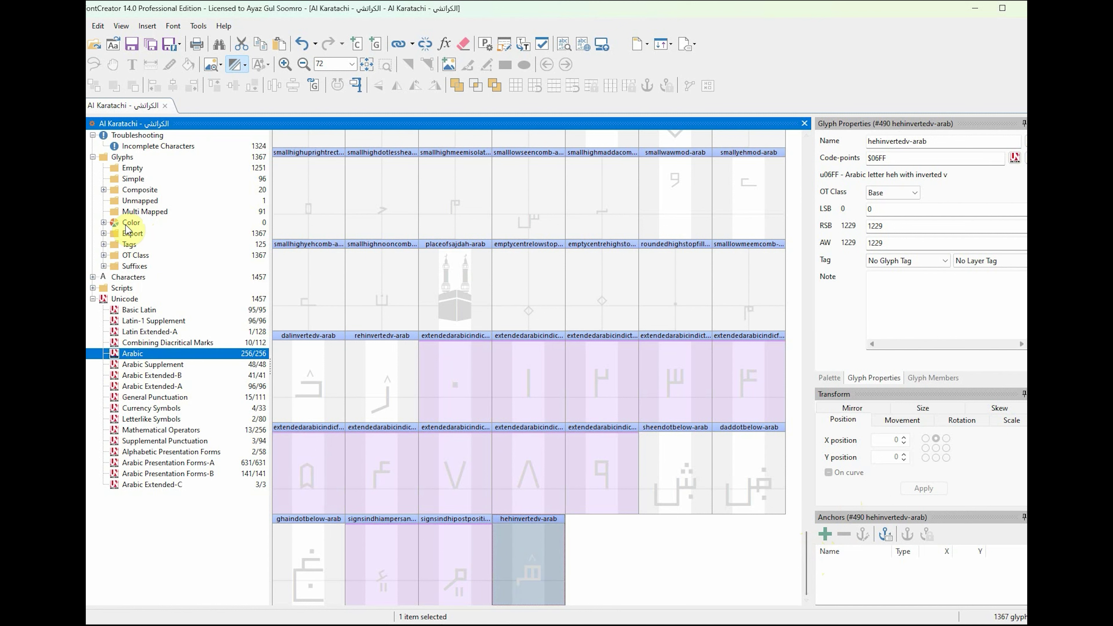
pyautogui.click(127, 157)
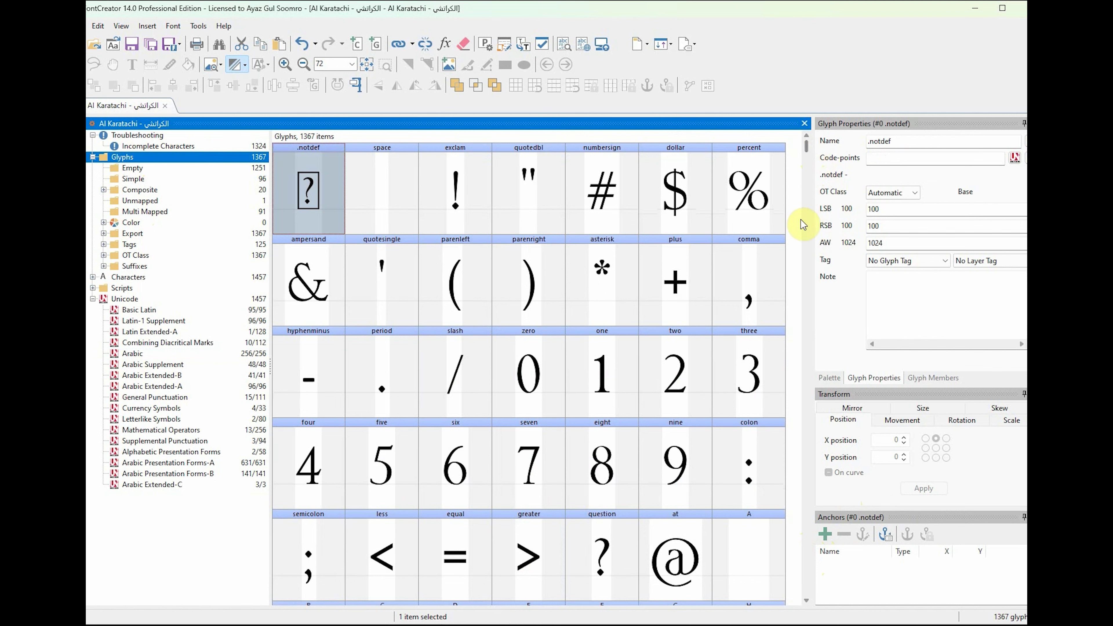
pyautogui.moveTo(811, 148); pyautogui.dragTo(827, 262)
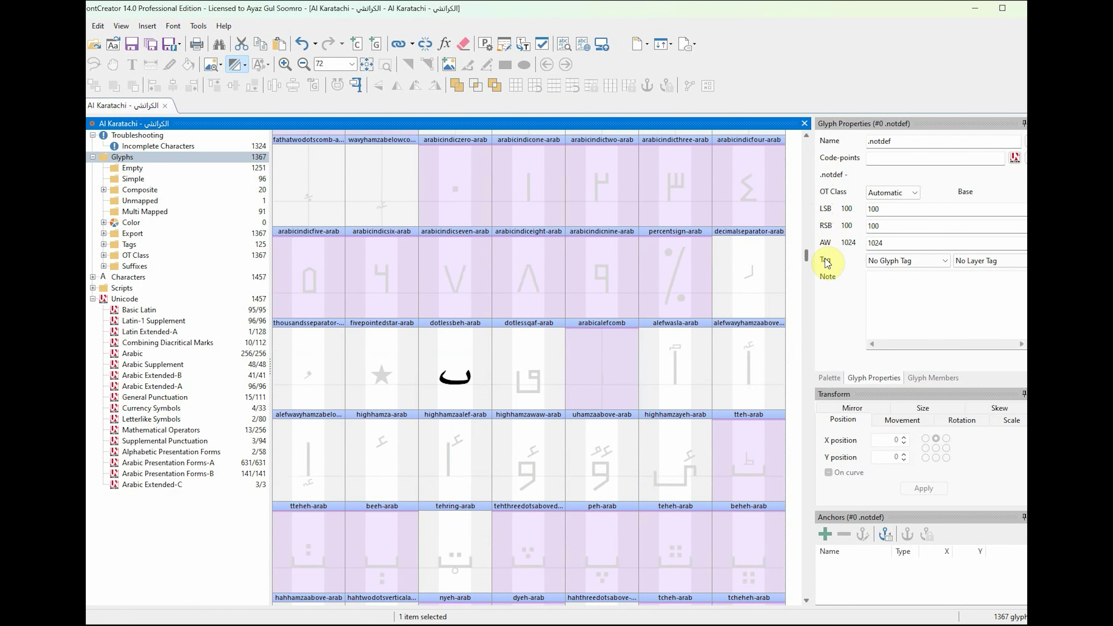
pyautogui.moveTo(825, 258); pyautogui.dragTo(829, 272)
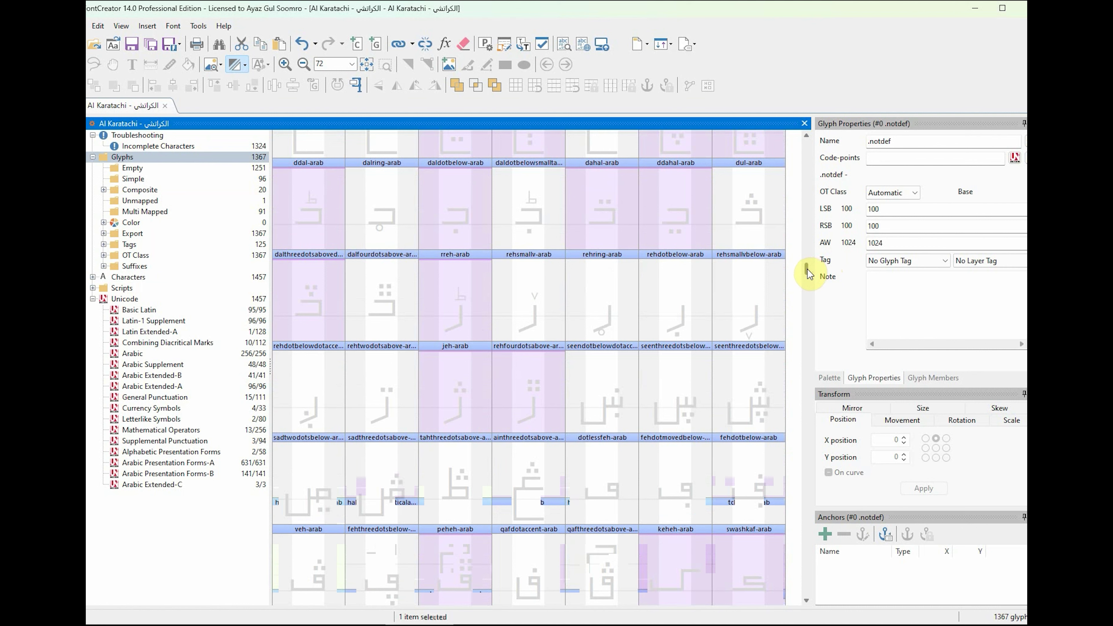
# Step: Examine the tagged base letters and the medial, initial and final forms in the Arabic Presentation Forms-B block
pyautogui.click(166, 477)
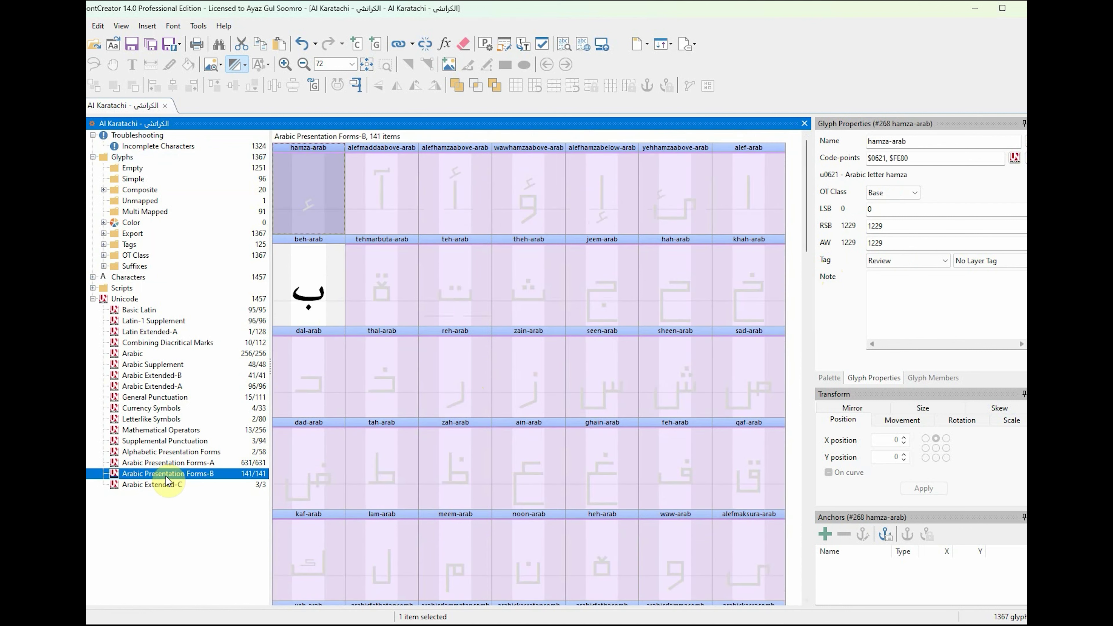
pyautogui.click(166, 463)
pyautogui.click(168, 474)
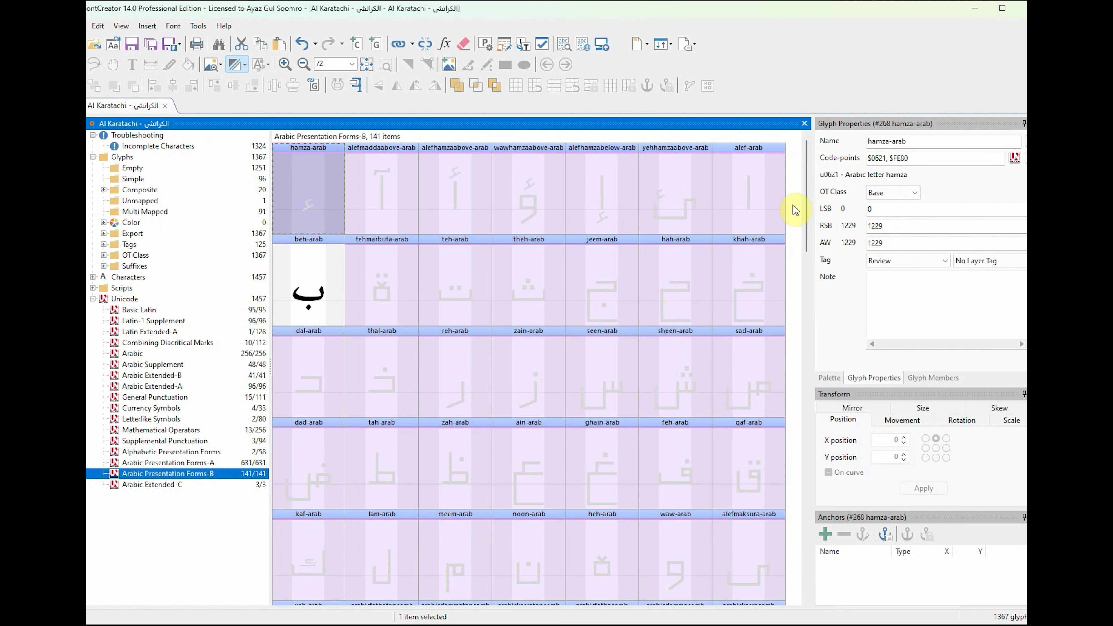
pyautogui.moveTo(805, 188); pyautogui.dragTo(806, 282)
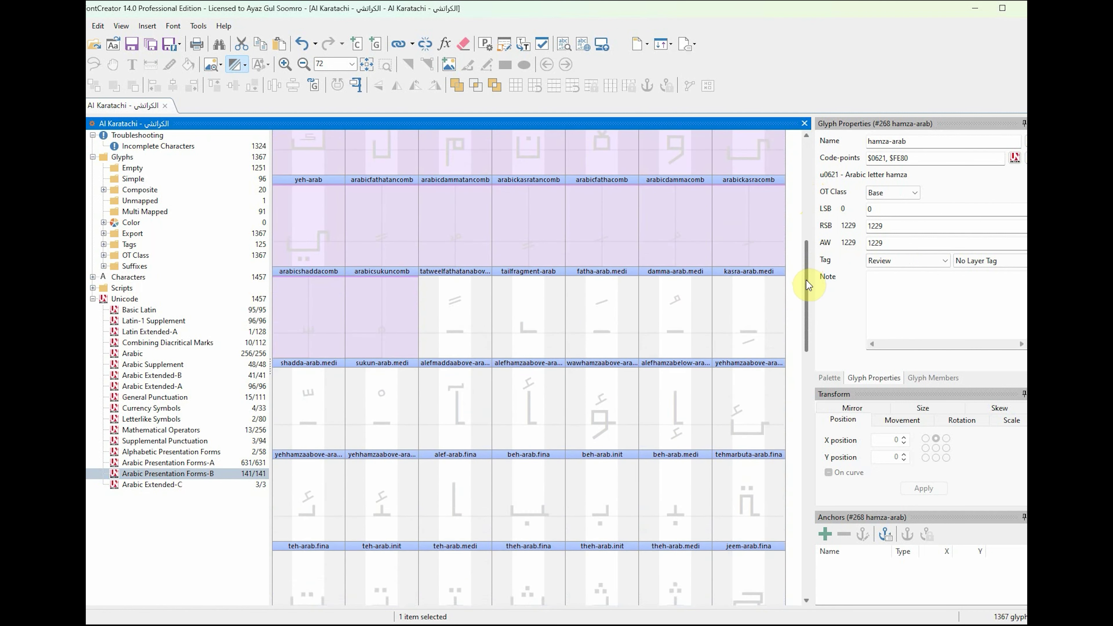
pyautogui.click(457, 413)
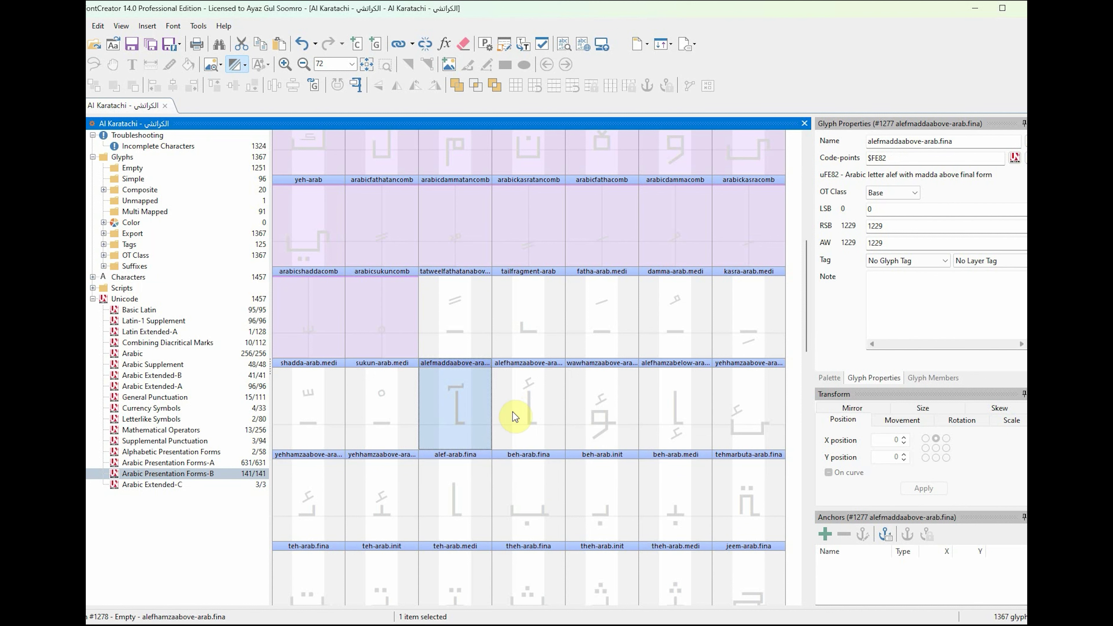
pyautogui.click(521, 396)
pyautogui.moveTo(808, 279); pyautogui.dragTo(809, 312)
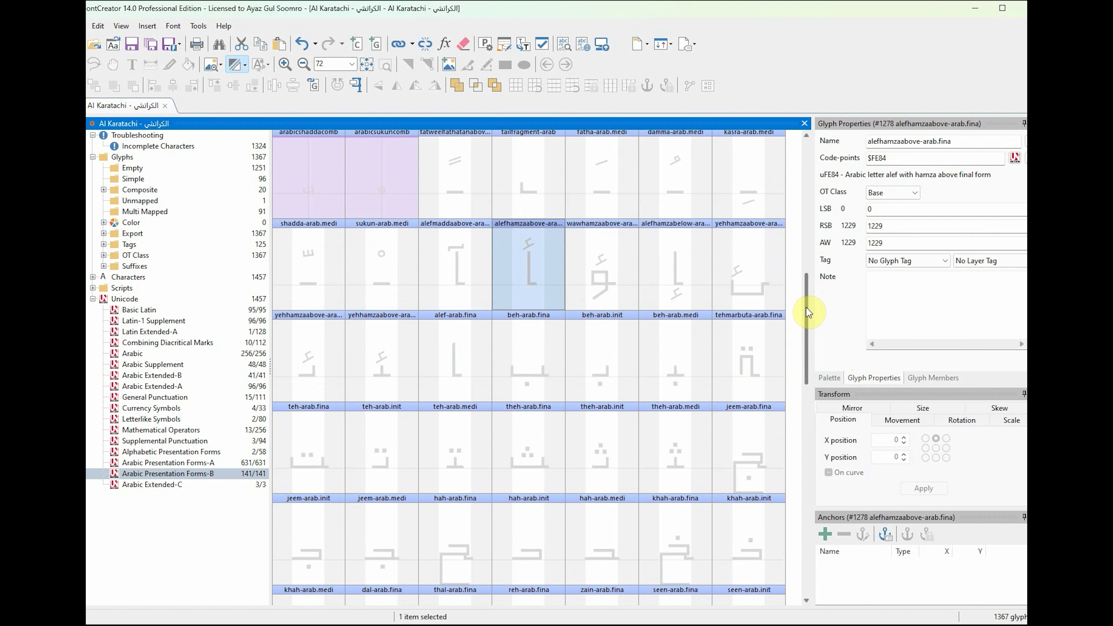
pyautogui.moveTo(809, 313); pyautogui.dragTo(809, 174)
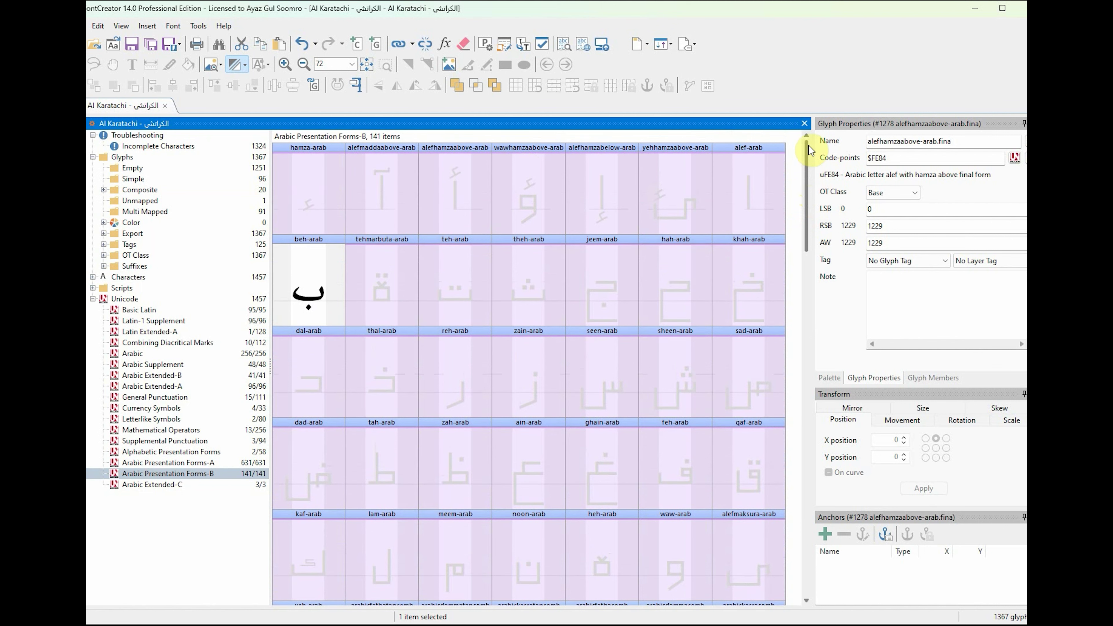
# Step: Return to the complete glyph list and open the arabicindicpermillesign-arab glyph for editing
pyautogui.click(125, 157)
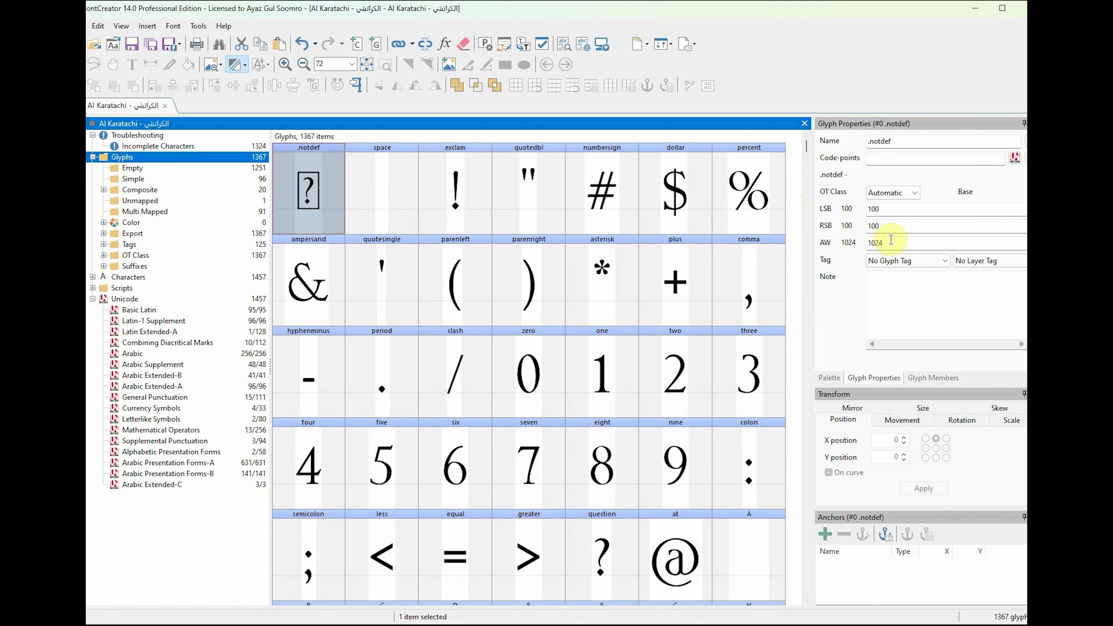
pyautogui.moveTo(808, 151); pyautogui.dragTo(812, 170)
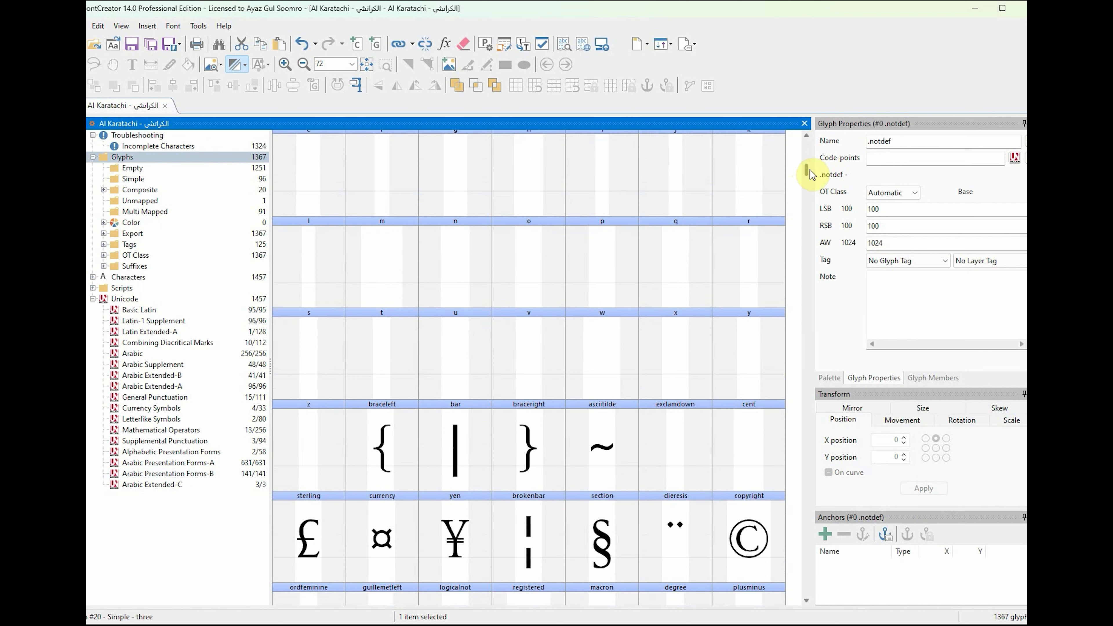
pyautogui.moveTo(808, 172); pyautogui.dragTo(813, 228)
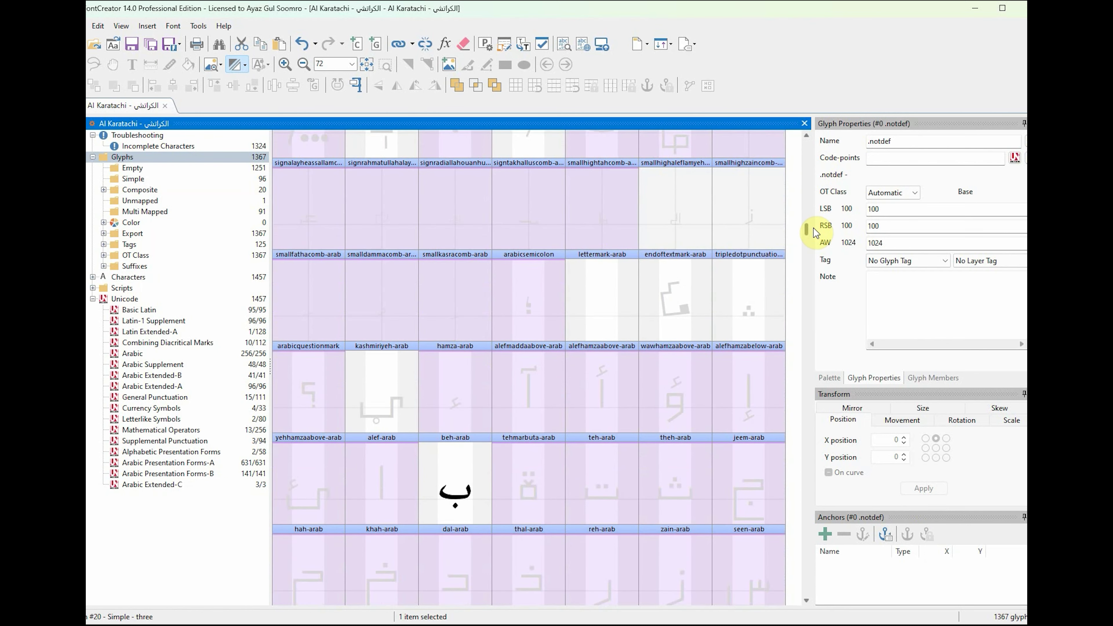
pyautogui.click(468, 412)
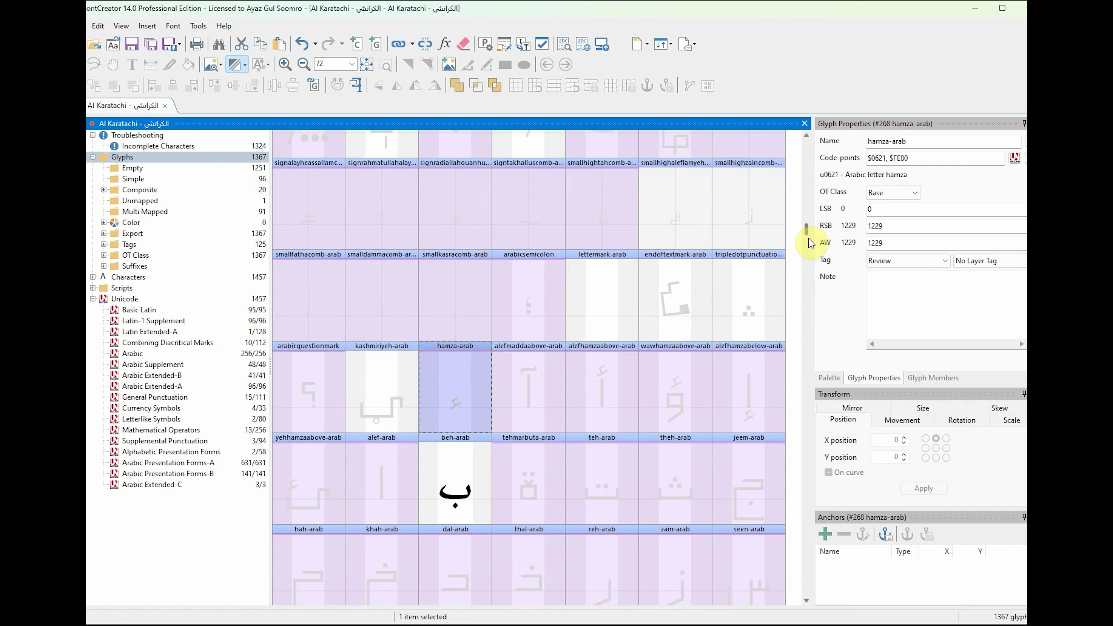
pyautogui.moveTo(811, 231); pyautogui.dragTo(809, 223)
pyautogui.click(757, 254)
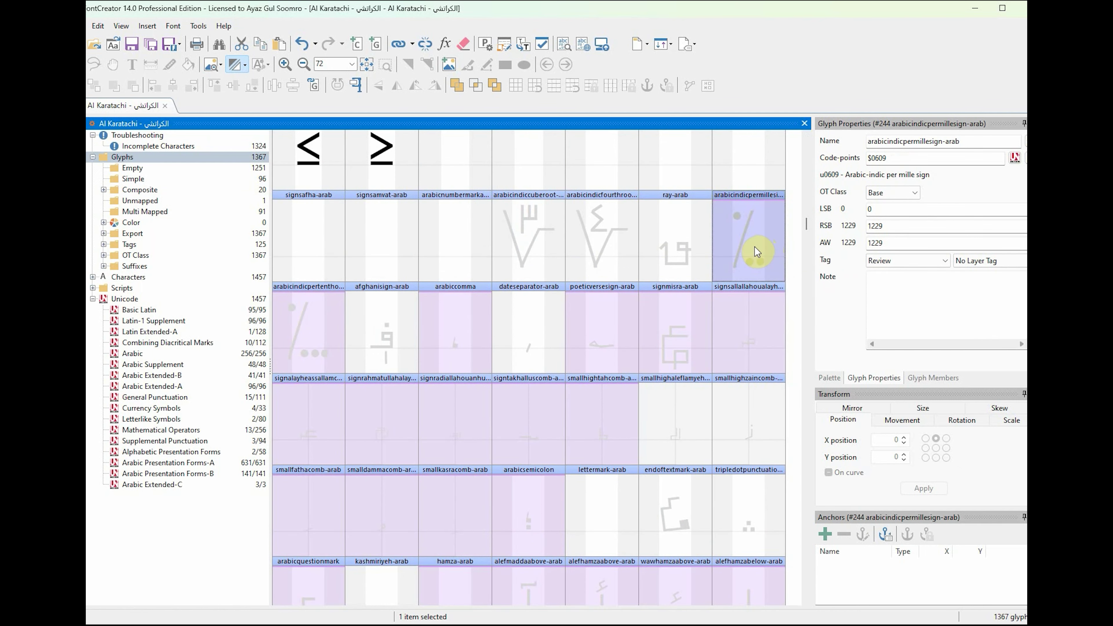
pyautogui.doubleClick(750, 252)
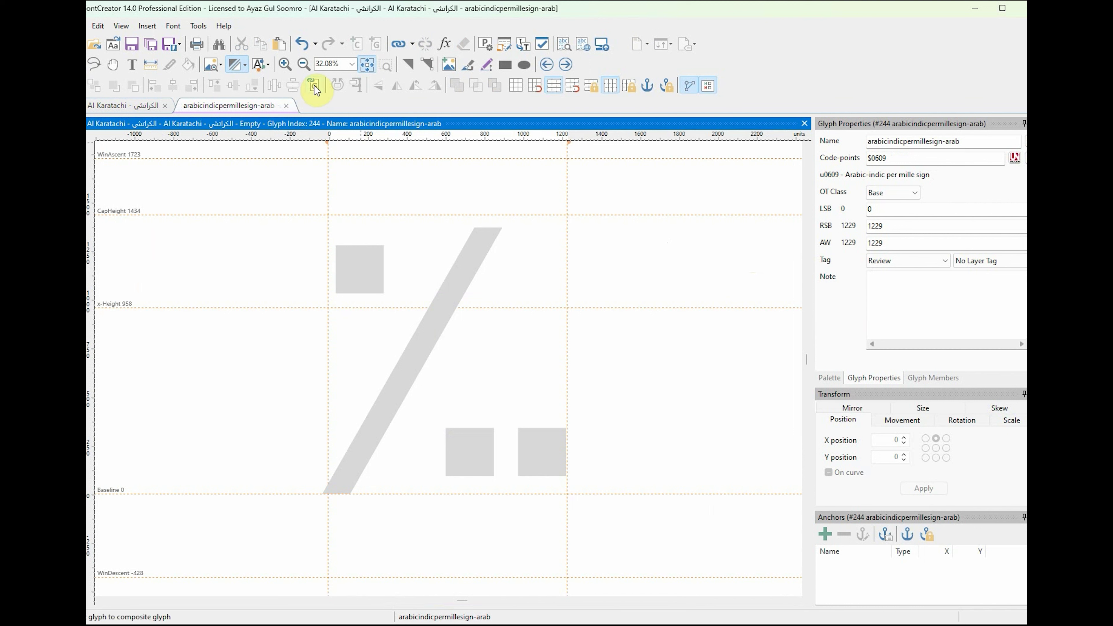
# Step: Draw a thin vertical bar about 53 units wide and 1316 units tall and rotate it clockwise into a slanted slash
pyautogui.click(505, 67)
pyautogui.moveTo(493, 232); pyautogui.dragTo(487, 482)
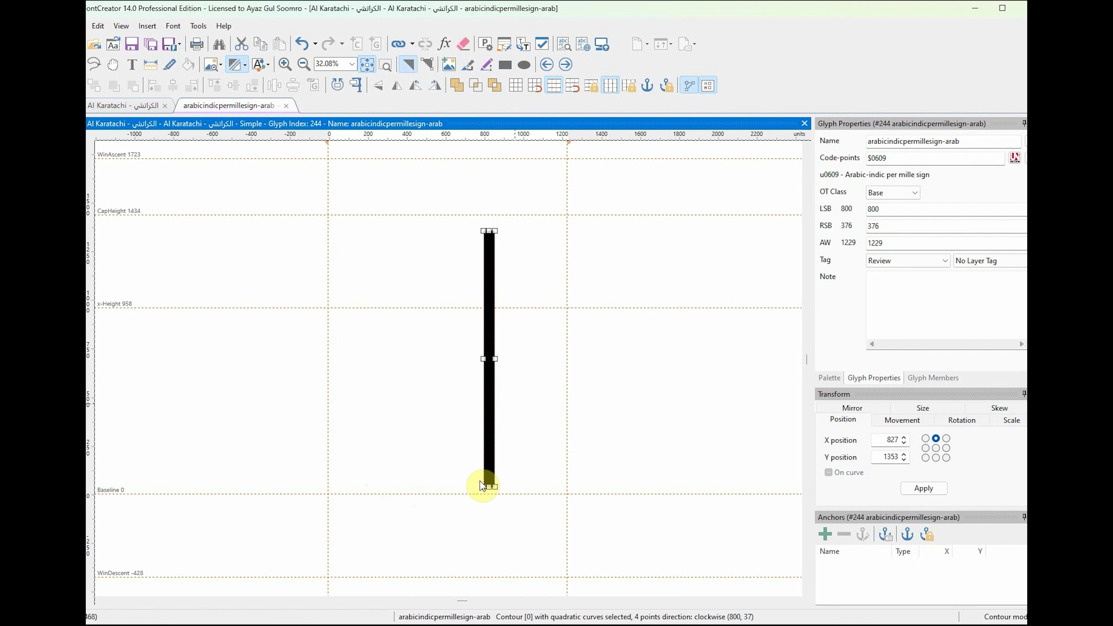
pyautogui.click(495, 261)
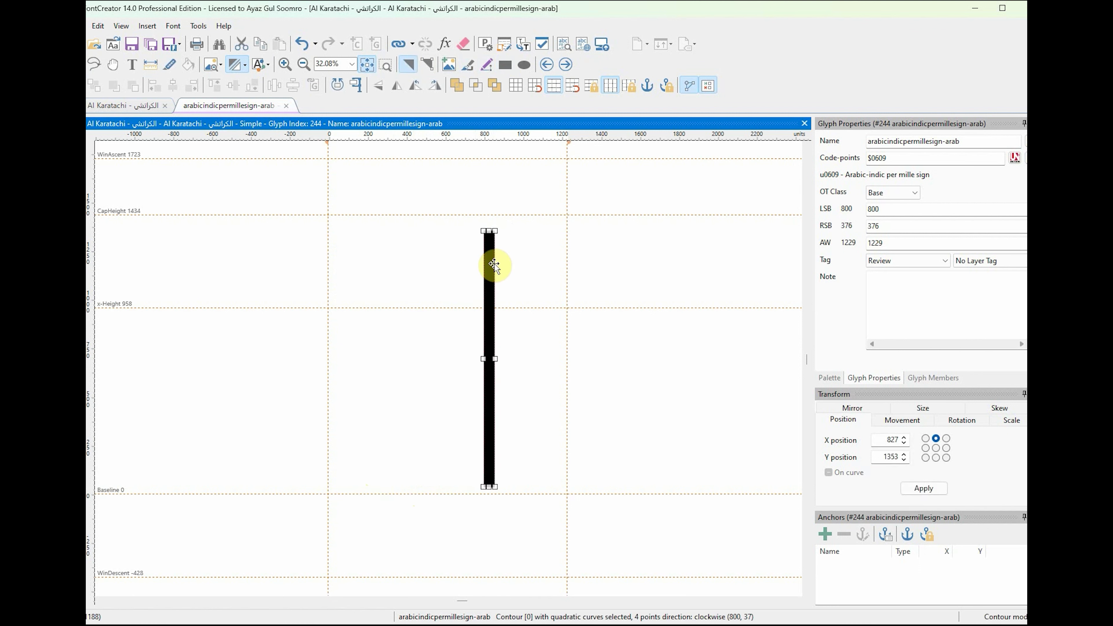
pyautogui.click(489, 231)
pyautogui.moveTo(490, 230); pyautogui.dragTo(480, 290)
pyautogui.click(527, 265)
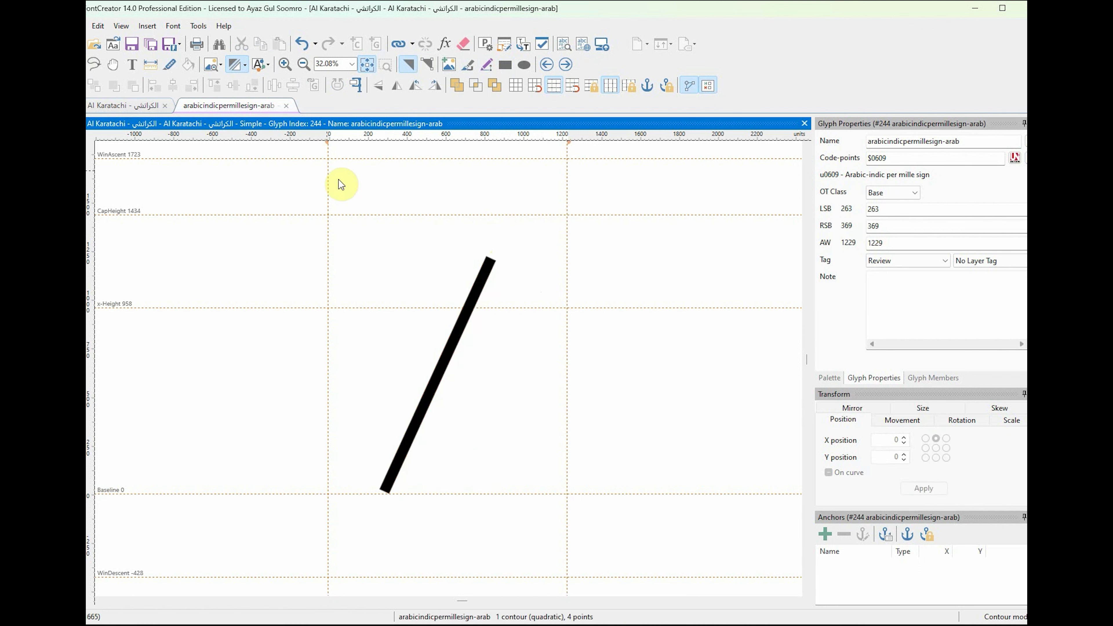
# Step: Draw a round dot about 180 units wide and 168 units tall to the upper left of the slash
pyautogui.click(524, 64)
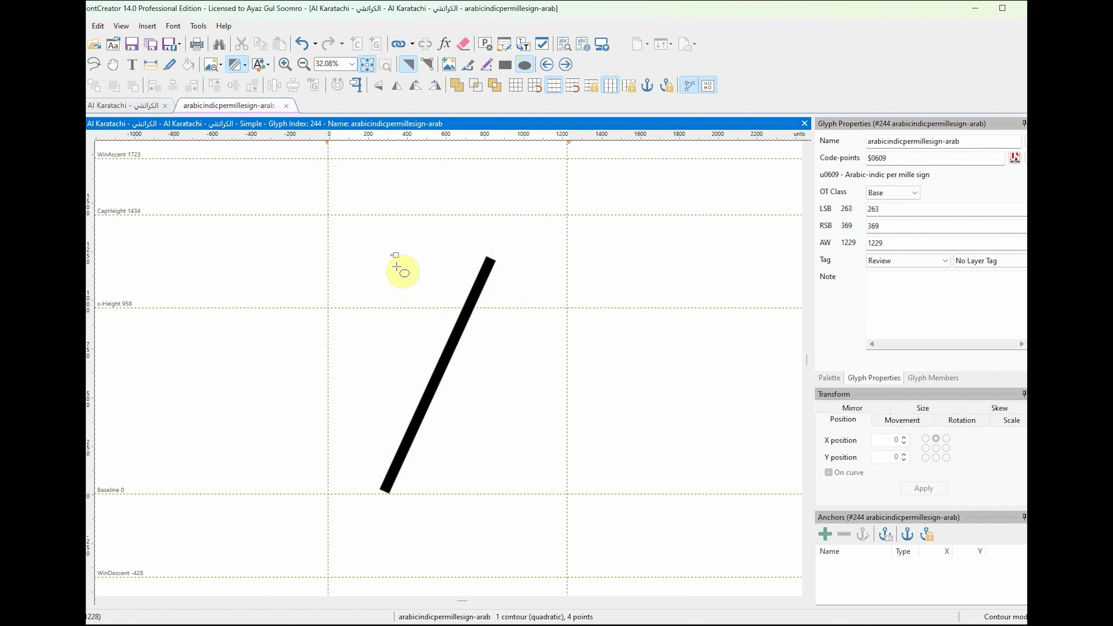
pyautogui.moveTo(395, 255); pyautogui.dragTo(426, 288)
pyautogui.press('Escape')
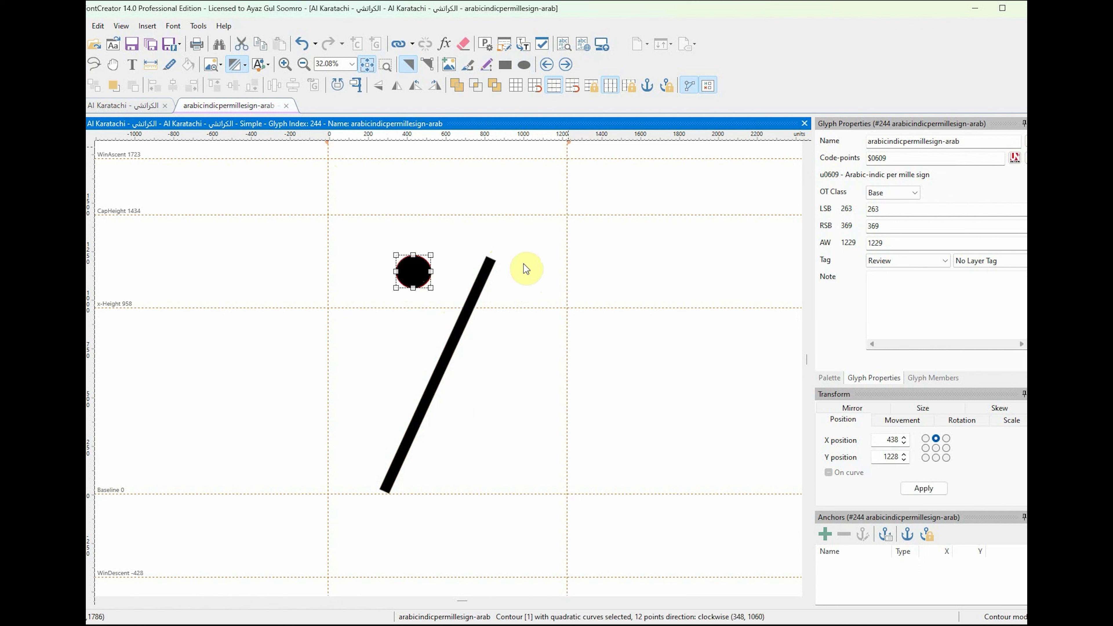
# Step: Draw a small round dot just above the baseline, to the lower right of the slash
pyautogui.click(524, 64)
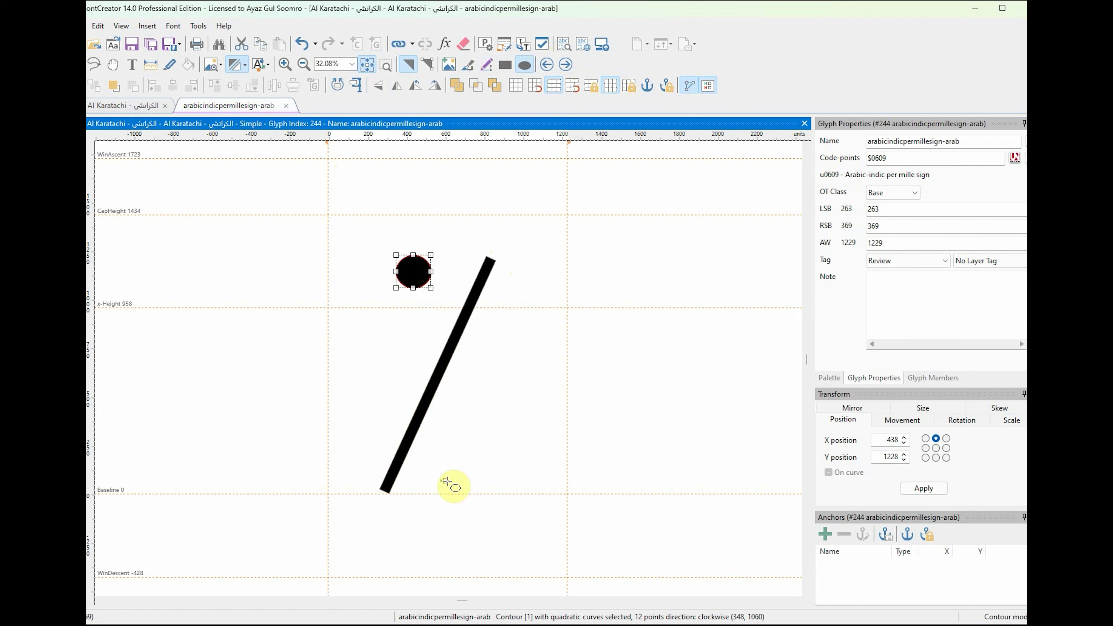
pyautogui.moveTo(447, 470); pyautogui.dragTo(479, 496)
pyautogui.press('Escape')
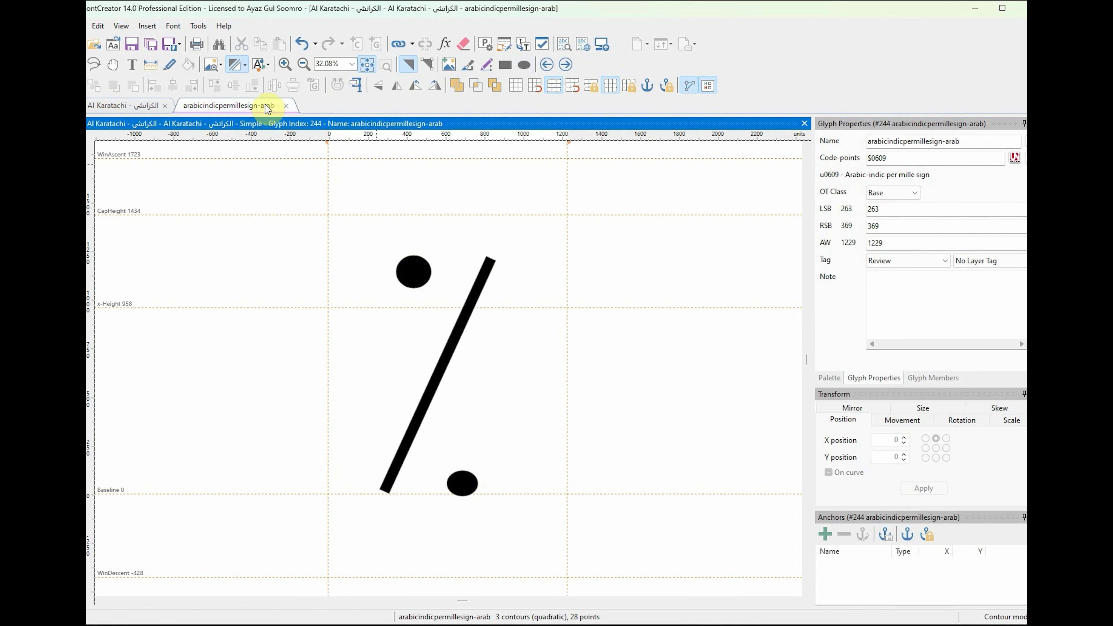
# Step: Return to the glyph overview and make the arabicindicpermillesign-arab glyph empty
pyautogui.click(144, 105)
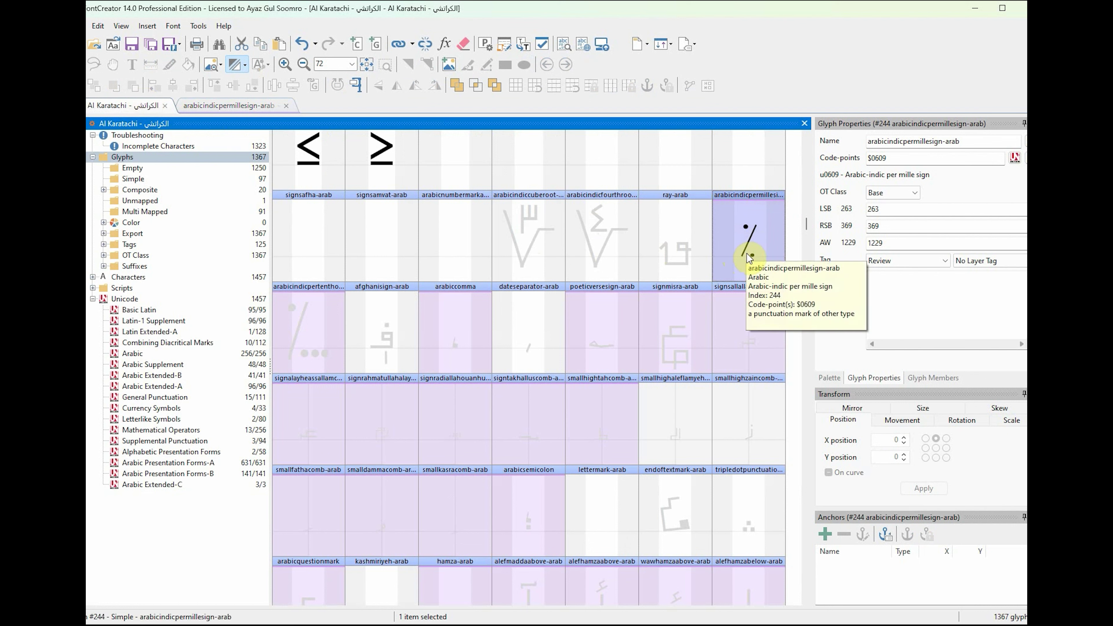
pyautogui.click(465, 43)
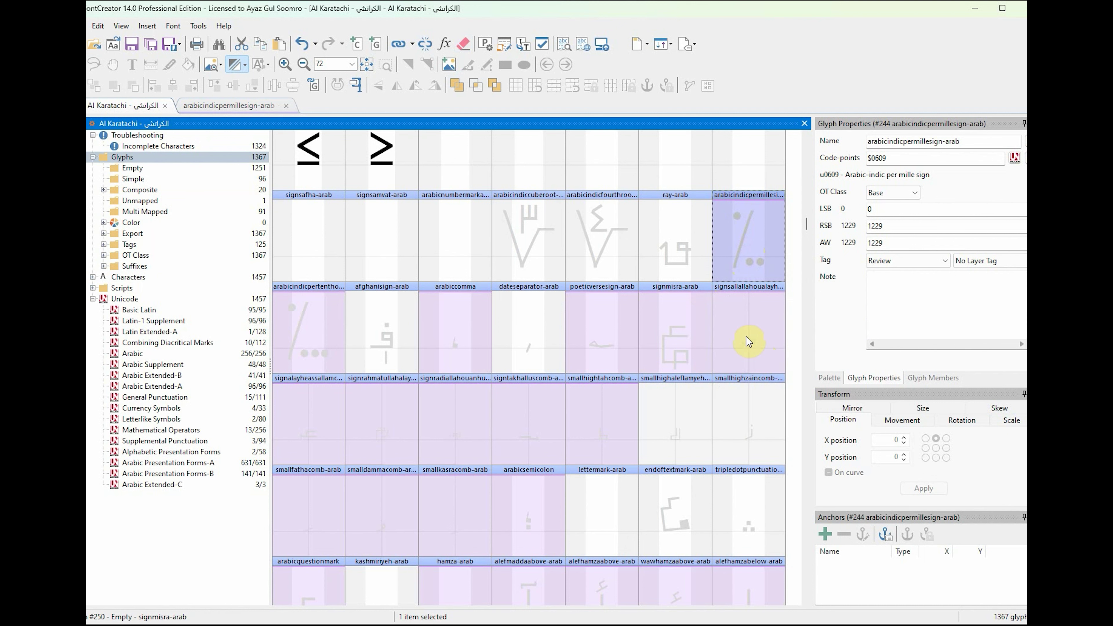
# Step: Open the teh-arab glyph and add dotlessbeh-arab to it as a composite glyph member
pyautogui.moveTo(809, 229); pyautogui.dragTo(812, 236)
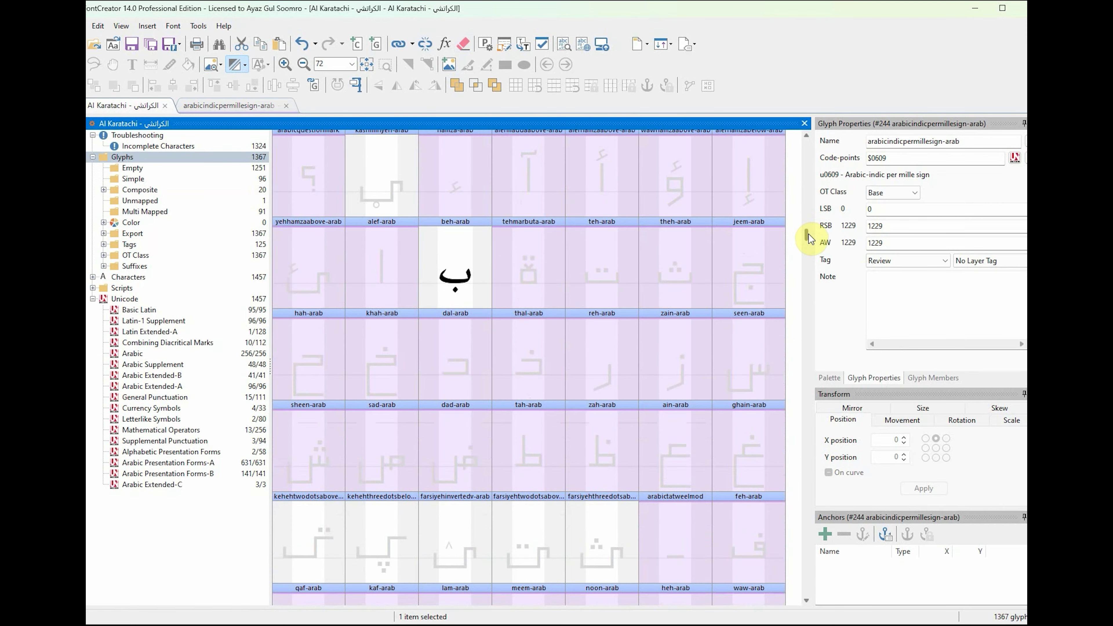
pyautogui.click(387, 255)
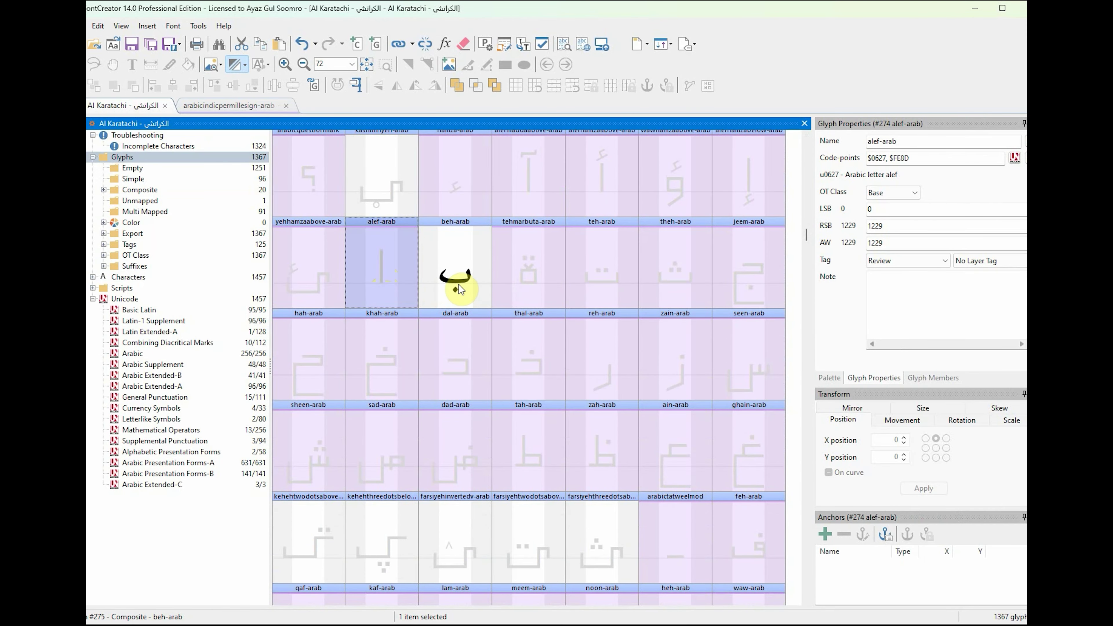
pyautogui.click(599, 274)
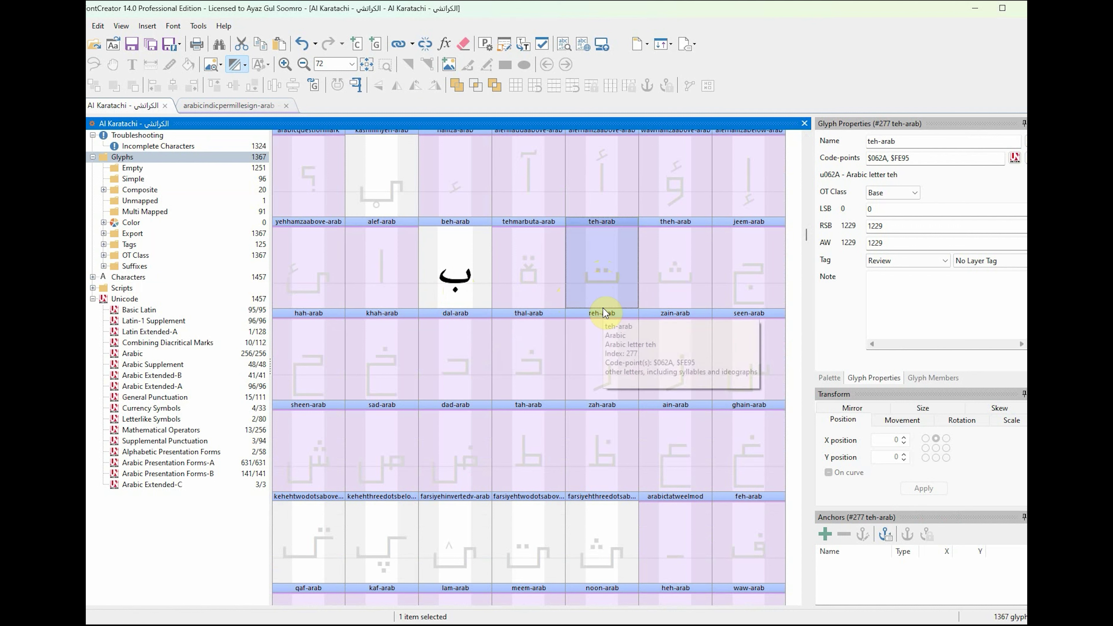
pyautogui.doubleClick(608, 290)
pyautogui.rightClick(568, 270)
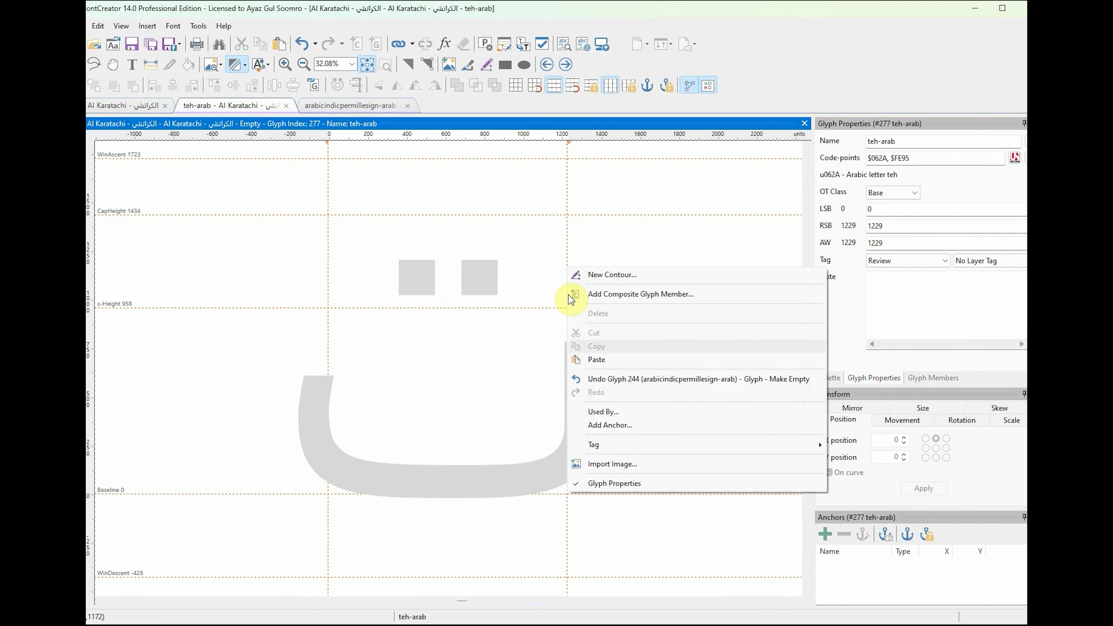
pyautogui.click(628, 247)
pyautogui.rightClick(616, 246)
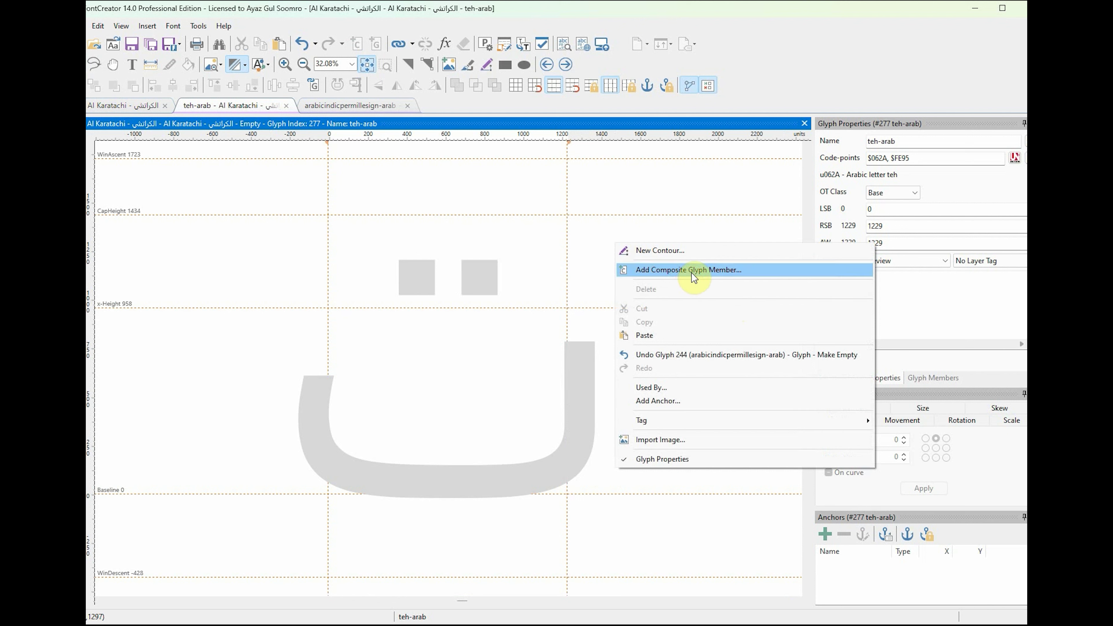
pyautogui.click(653, 268)
pyautogui.moveTo(1015, 131); pyautogui.dragTo(1014, 231)
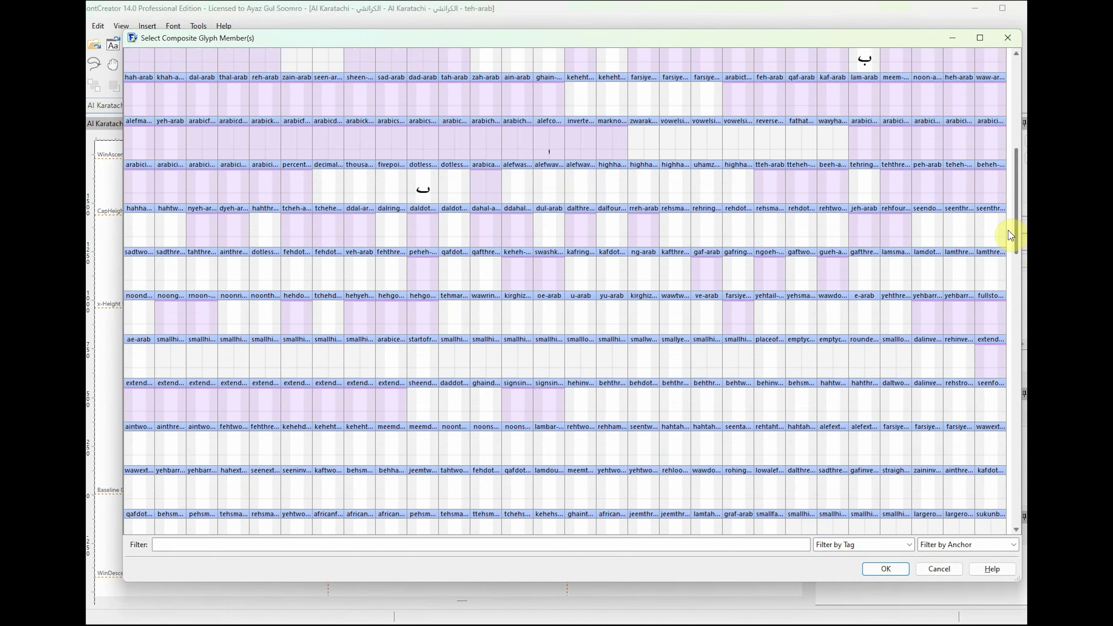
pyautogui.doubleClick(423, 187)
pyautogui.click(720, 309)
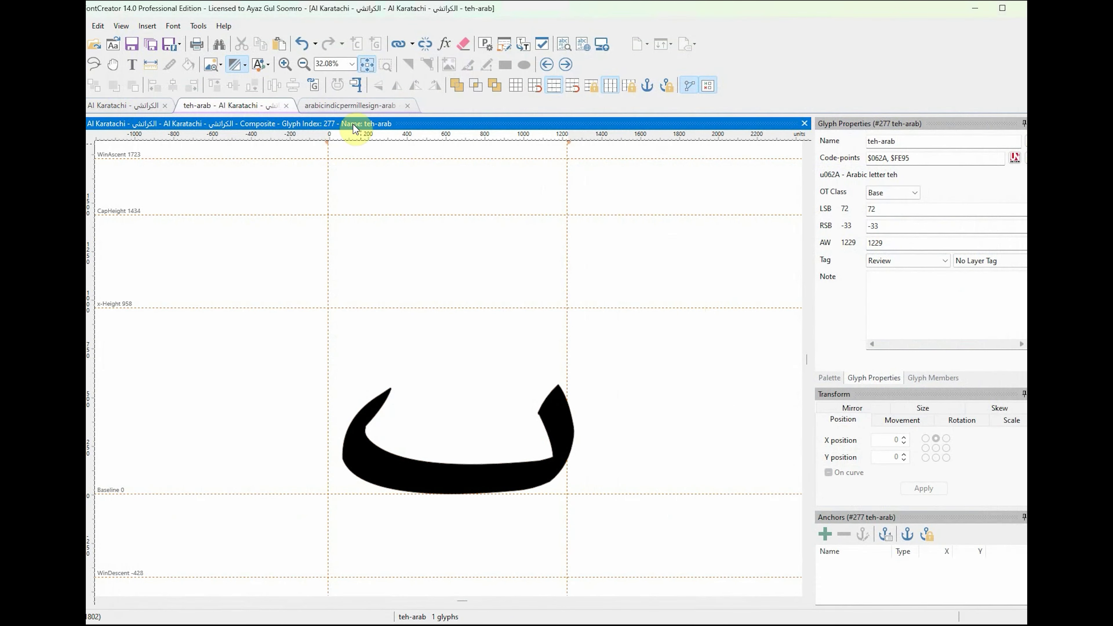
# Step: Add the two-dots-above symbol to teh-arab, move it over the bowl to about X 723, Y 653, and close the open glyphs
pyautogui.click(312, 84)
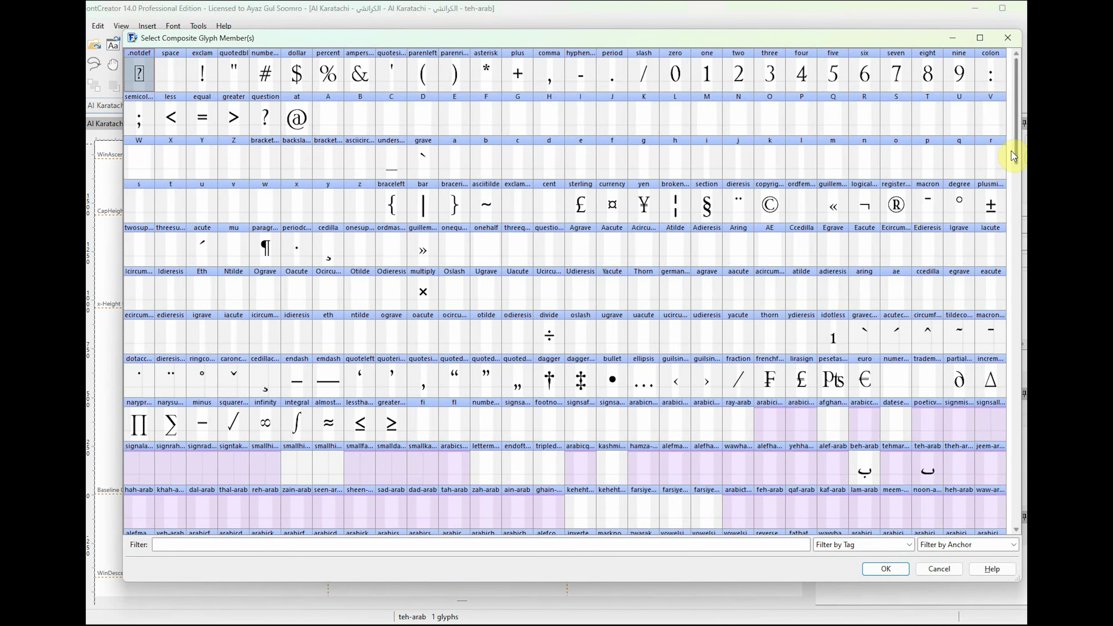
pyautogui.moveTo(1017, 145); pyautogui.dragTo(1021, 336)
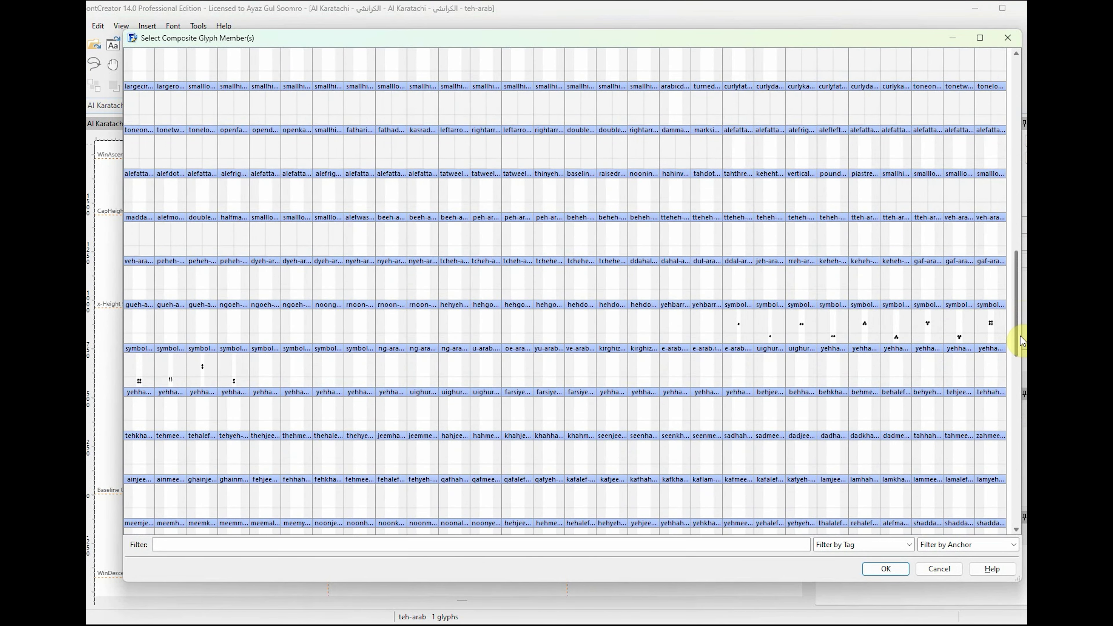
pyautogui.doubleClick(807, 329)
pyautogui.moveTo(405, 334); pyautogui.dragTo(492, 395)
pyautogui.click(872, 226)
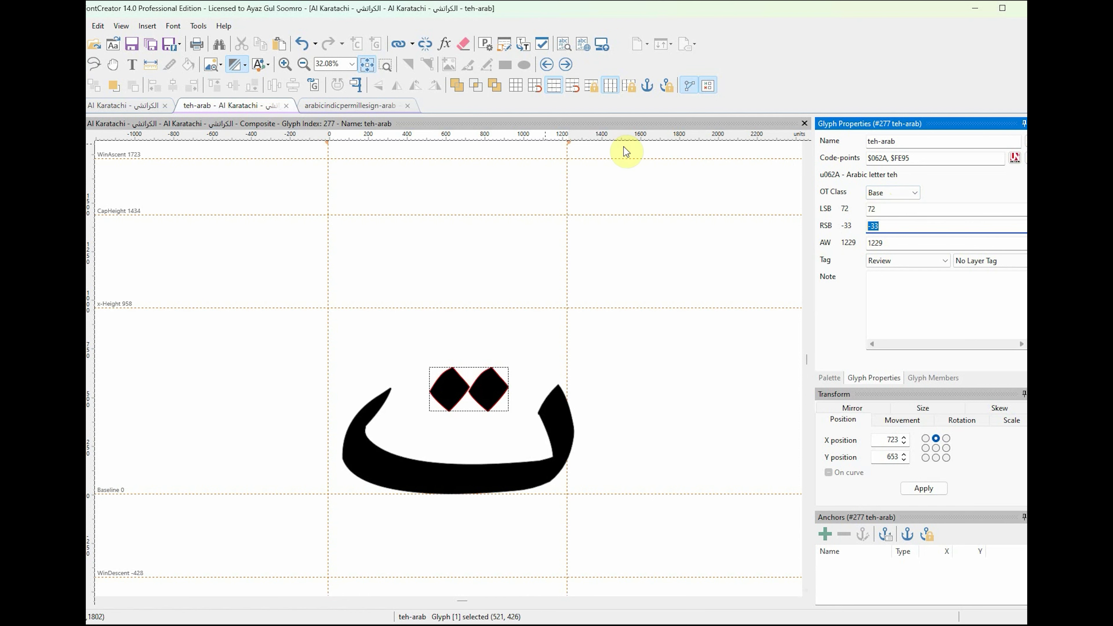
pyautogui.click(356, 109)
pyautogui.click(407, 105)
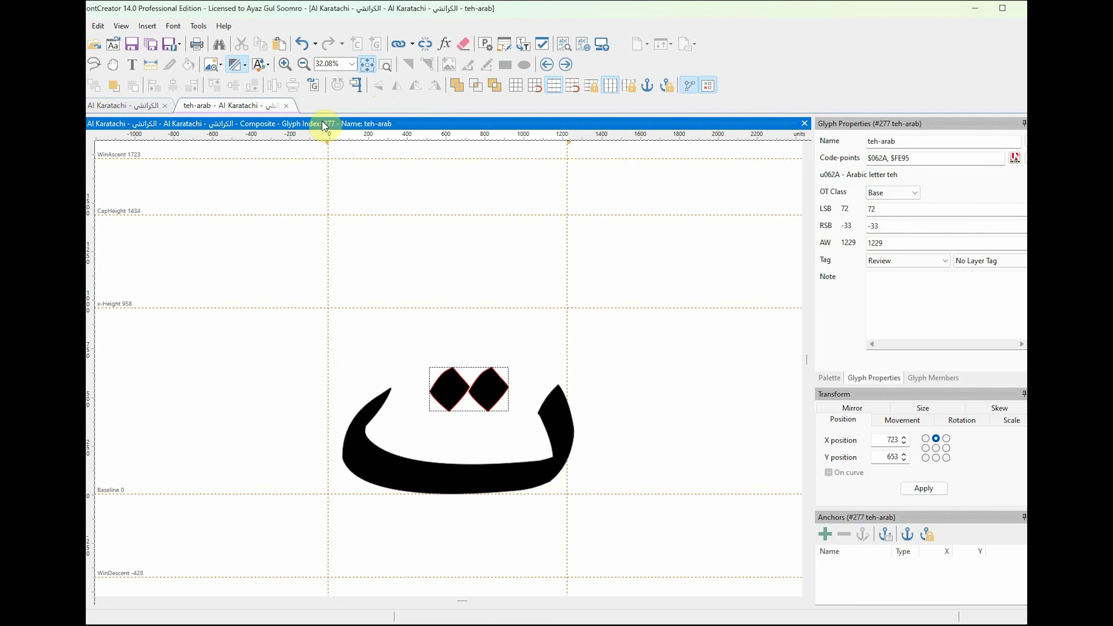
pyautogui.click(286, 106)
# Step: Set the left and right side bearings of dotlessbeh-arab to 75
pyautogui.moveTo(807, 233); pyautogui.dragTo(811, 259)
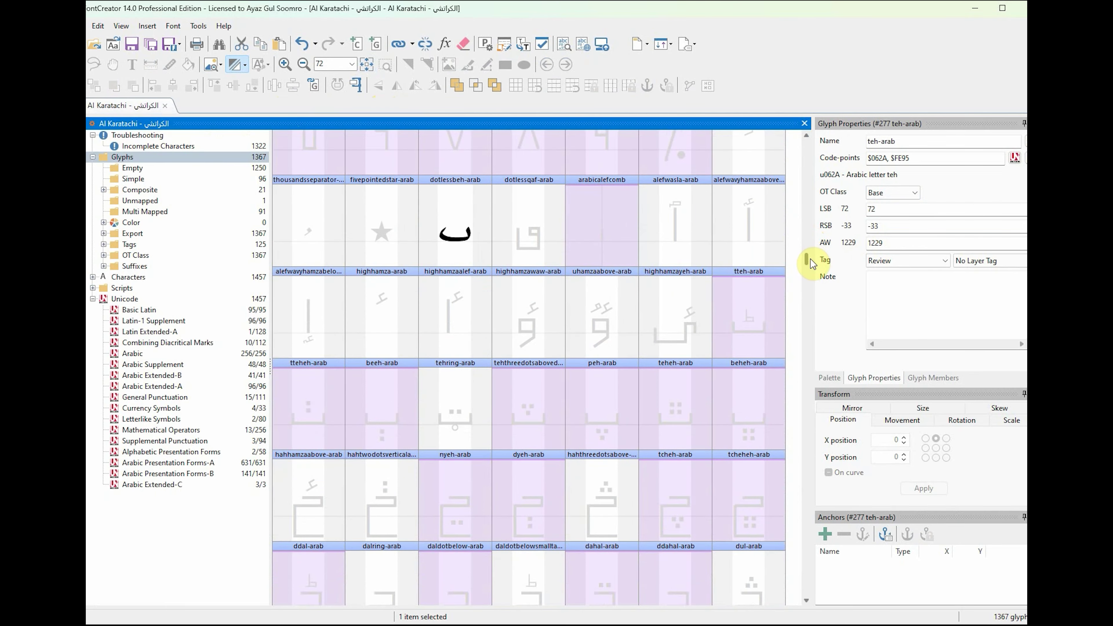
pyautogui.click(435, 247)
pyautogui.doubleClick(863, 210)
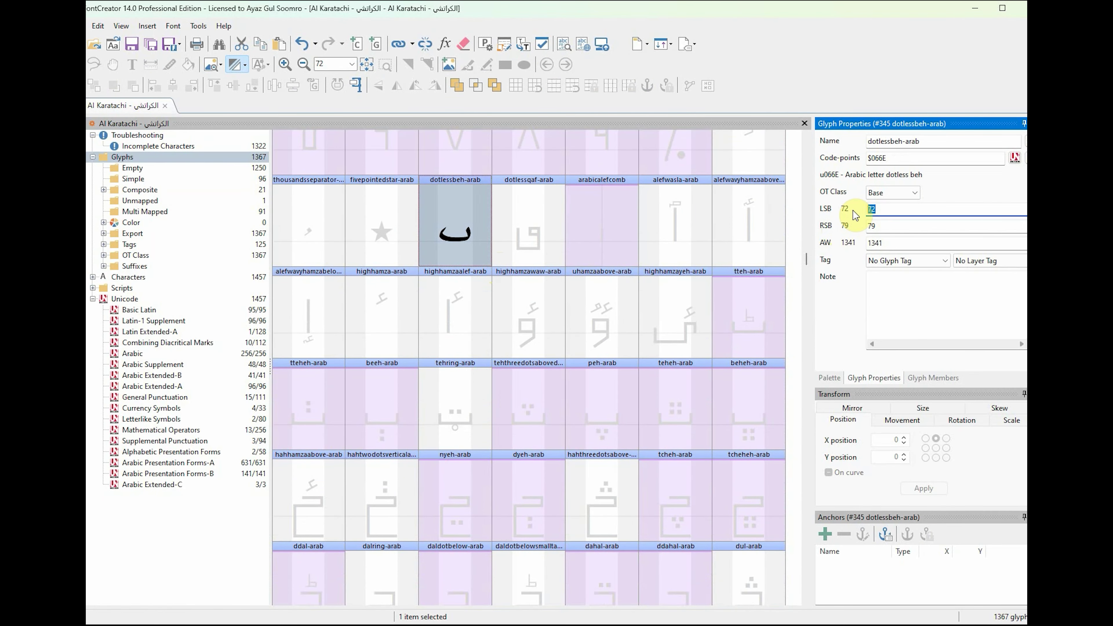
pyautogui.write('75')
pyautogui.press('Tab')
pyautogui.write('7')
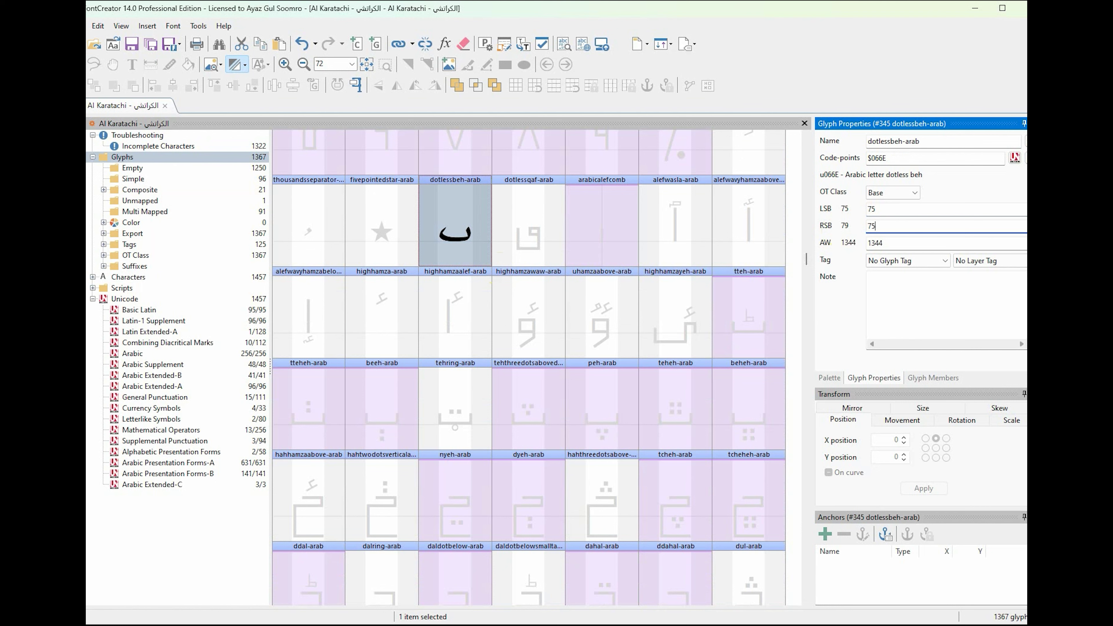
pyautogui.write('5')
pyautogui.press('Return')
pyautogui.click(451, 237)
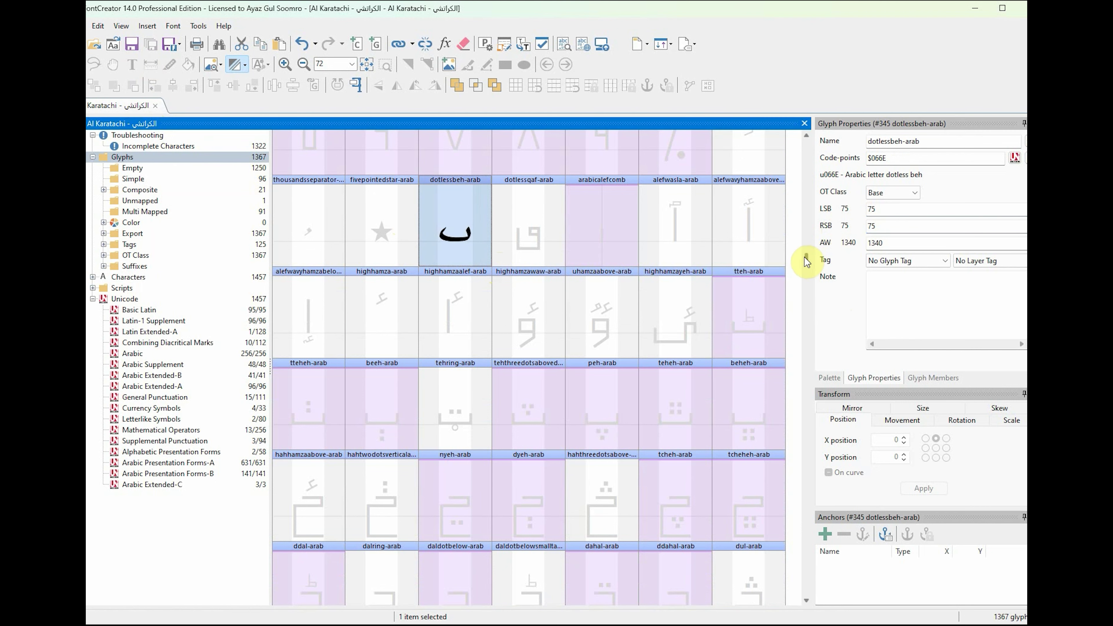
# Step: Set both side bearings of beh-arab to 75
pyautogui.moveTo(807, 258); pyautogui.dragTo(807, 236)
pyautogui.click(451, 259)
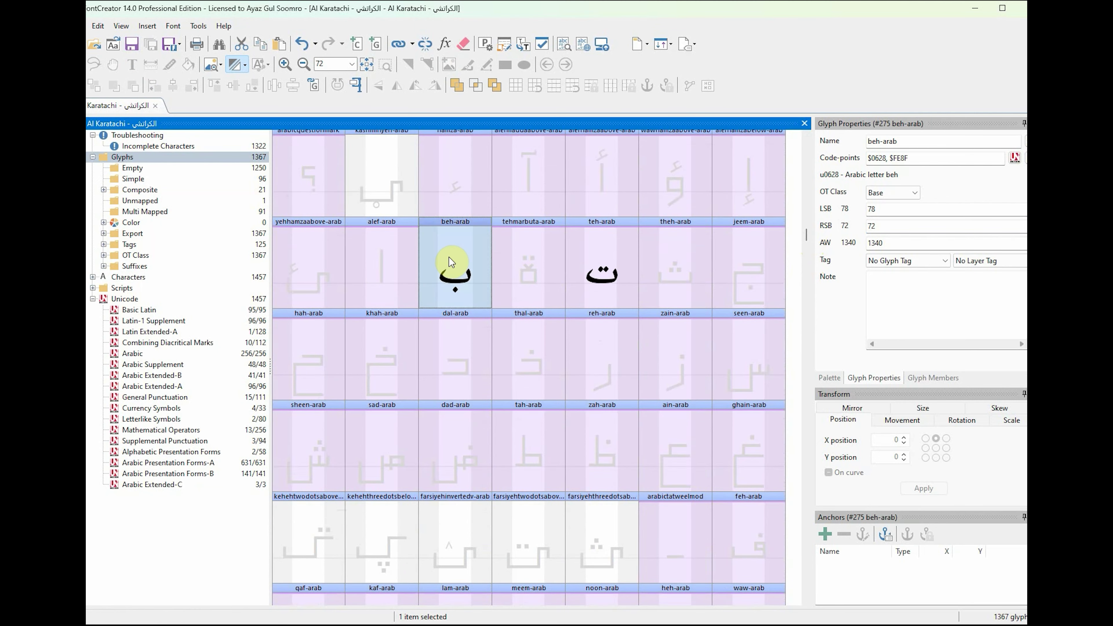
pyautogui.click(828, 214)
pyautogui.write('75')
pyautogui.press('Return')
# Step: Set the right side bearing of teh-arab to 75 and check the glyph in the editor
pyautogui.click(602, 267)
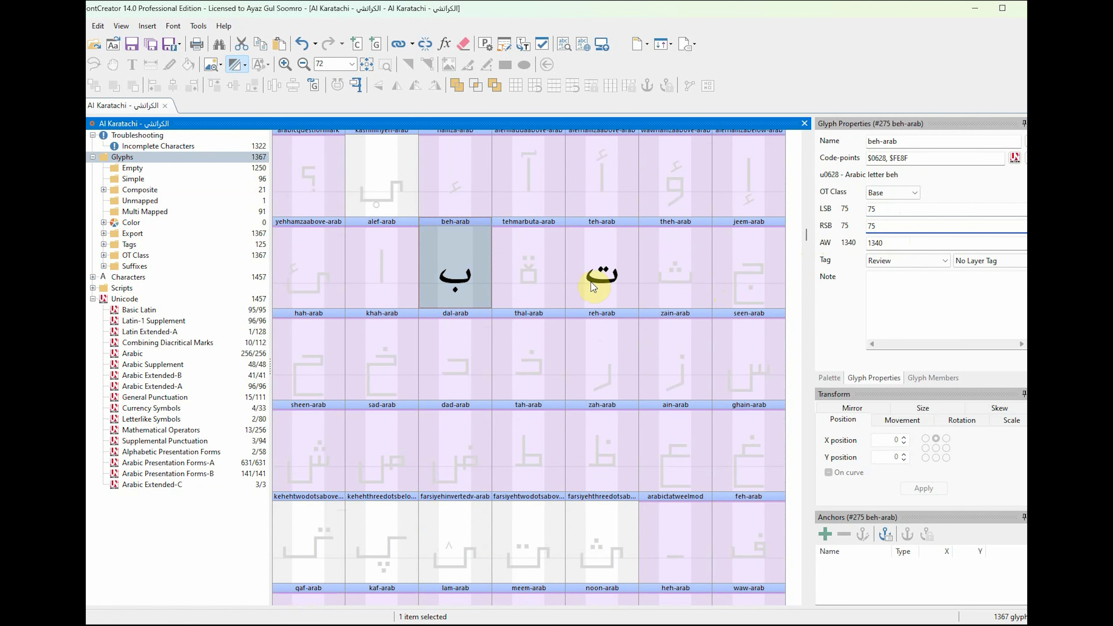
pyautogui.click(886, 209)
pyautogui.click(885, 226)
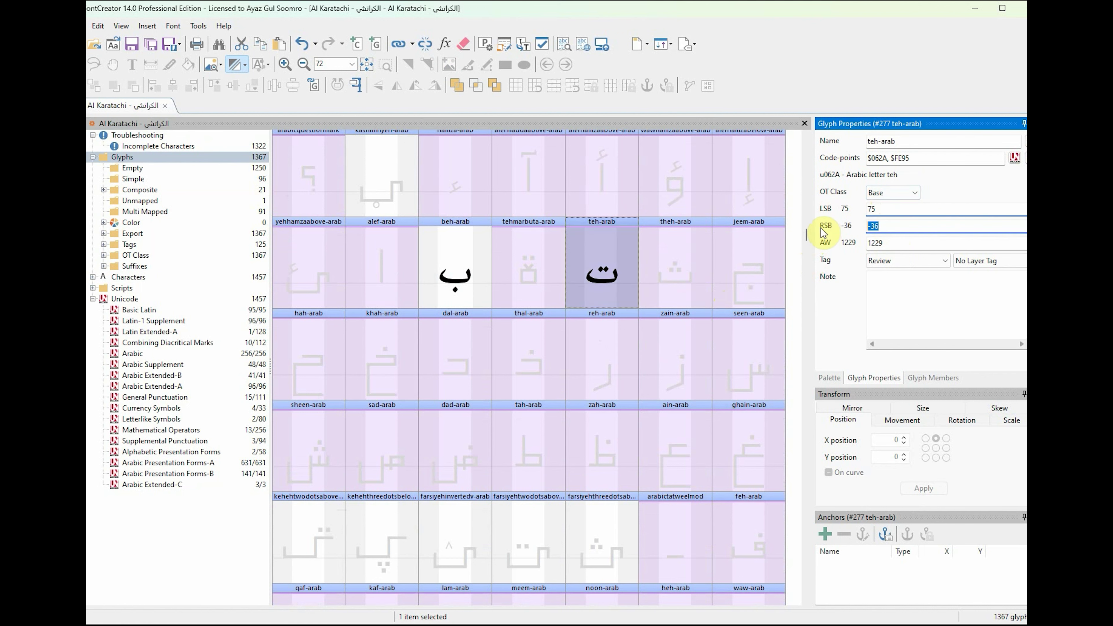
pyautogui.write('75')
pyautogui.press('Return')
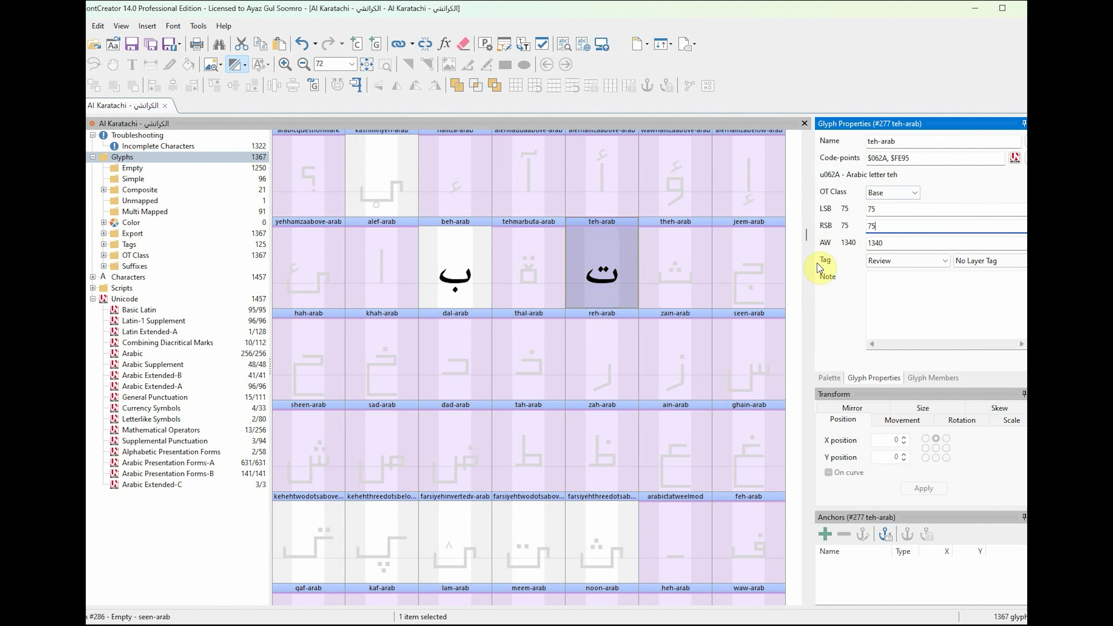
pyautogui.doubleClick(611, 278)
pyautogui.click(624, 356)
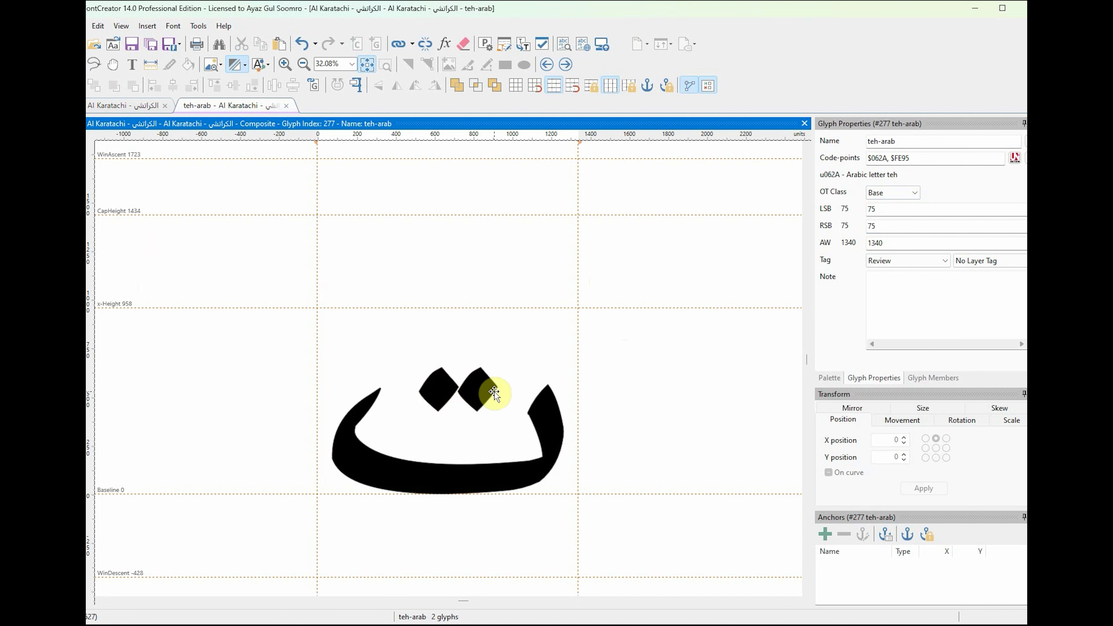
pyautogui.click(286, 105)
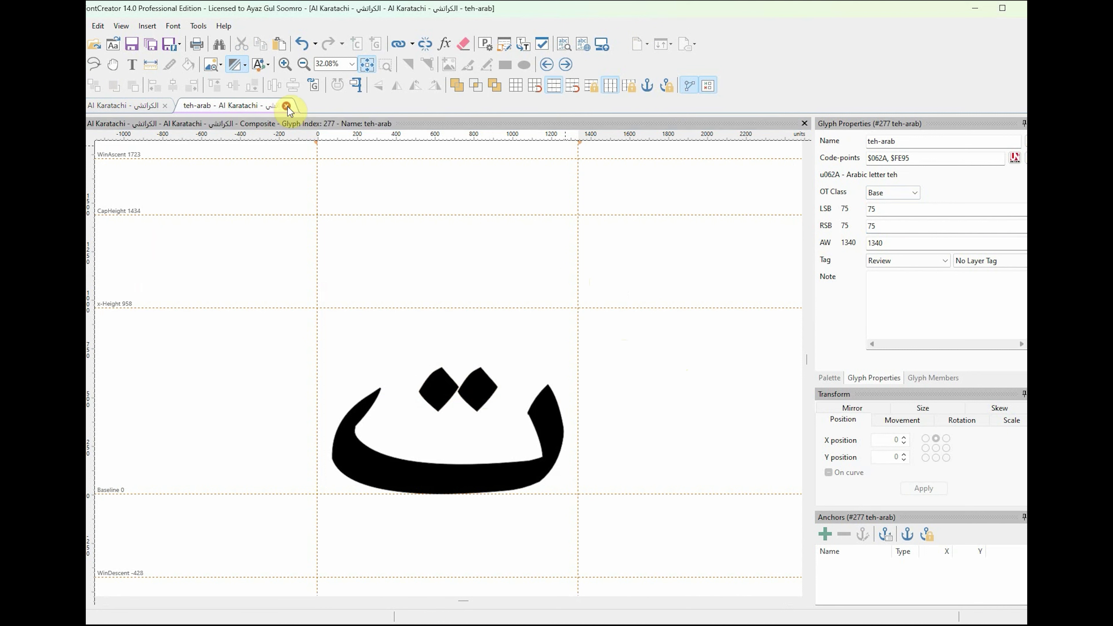
# Step: Open the theh-arab glyph and add dotlessbeh-arab as a composite member, filtering the glyphs by "DOT"
pyautogui.click(680, 285)
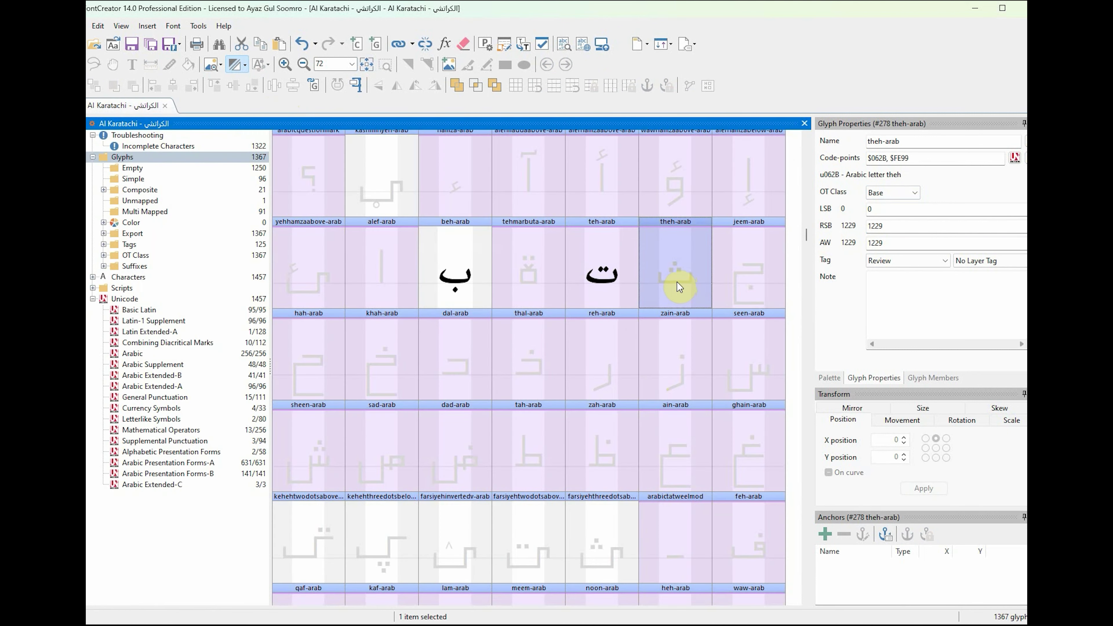
pyautogui.doubleClick(677, 286)
pyautogui.click(322, 91)
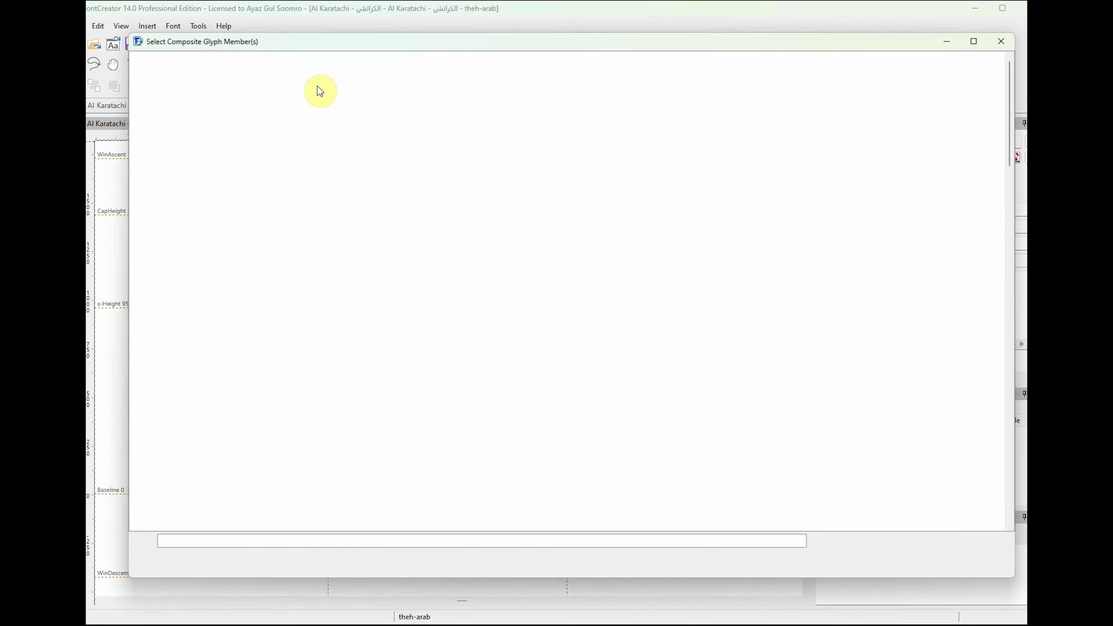
pyautogui.scroll(-5, 1017, 182)
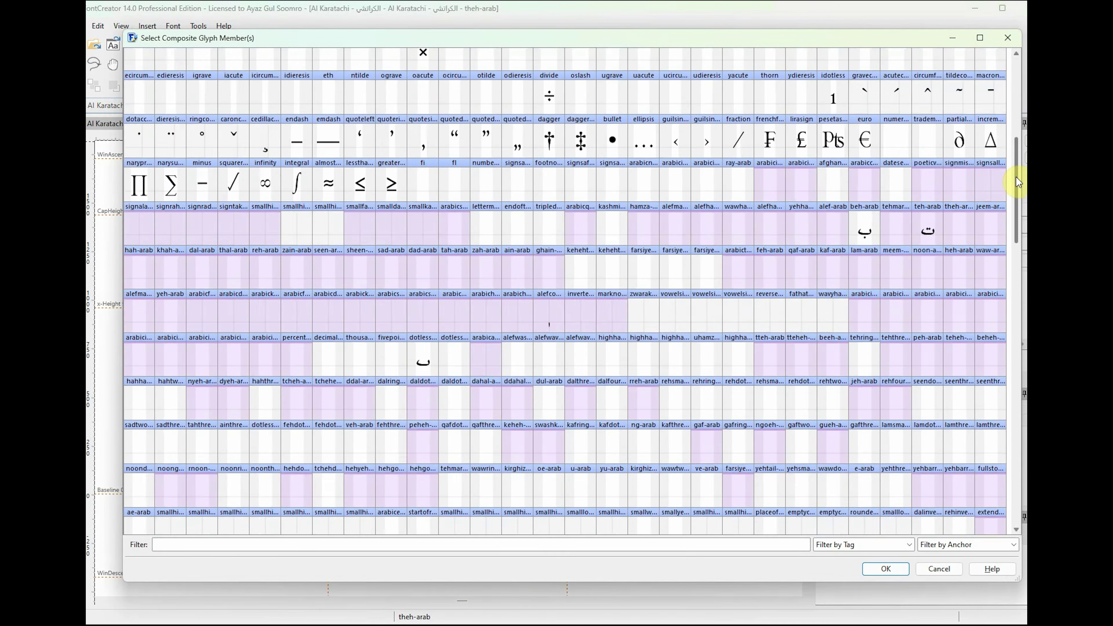
pyautogui.moveTo(1017, 182); pyautogui.dragTo(1016, 246)
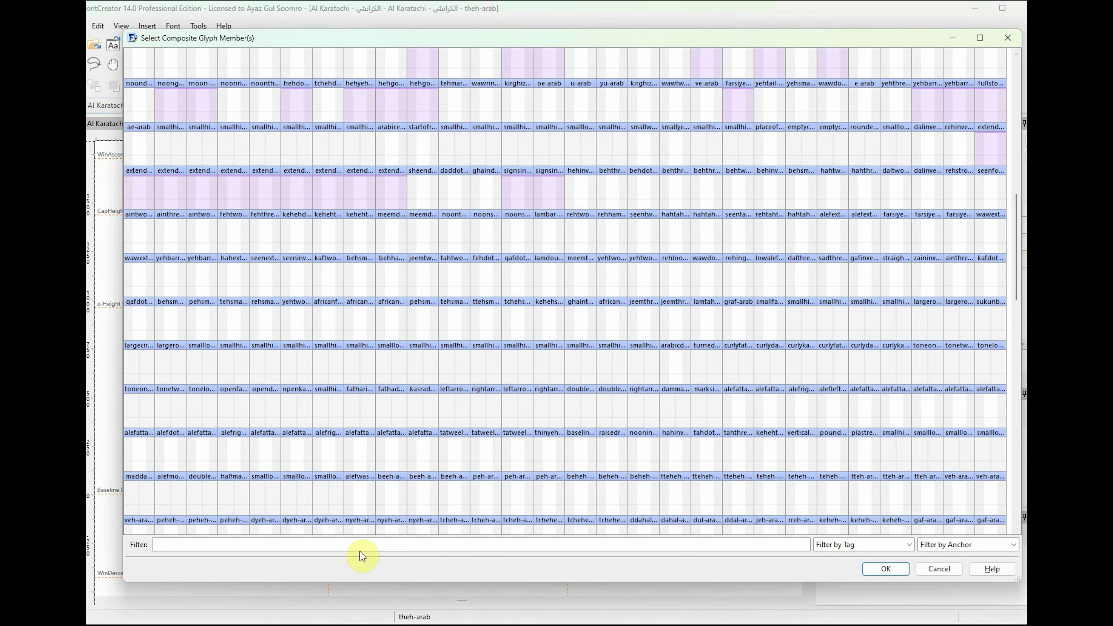
pyautogui.write('DOT')
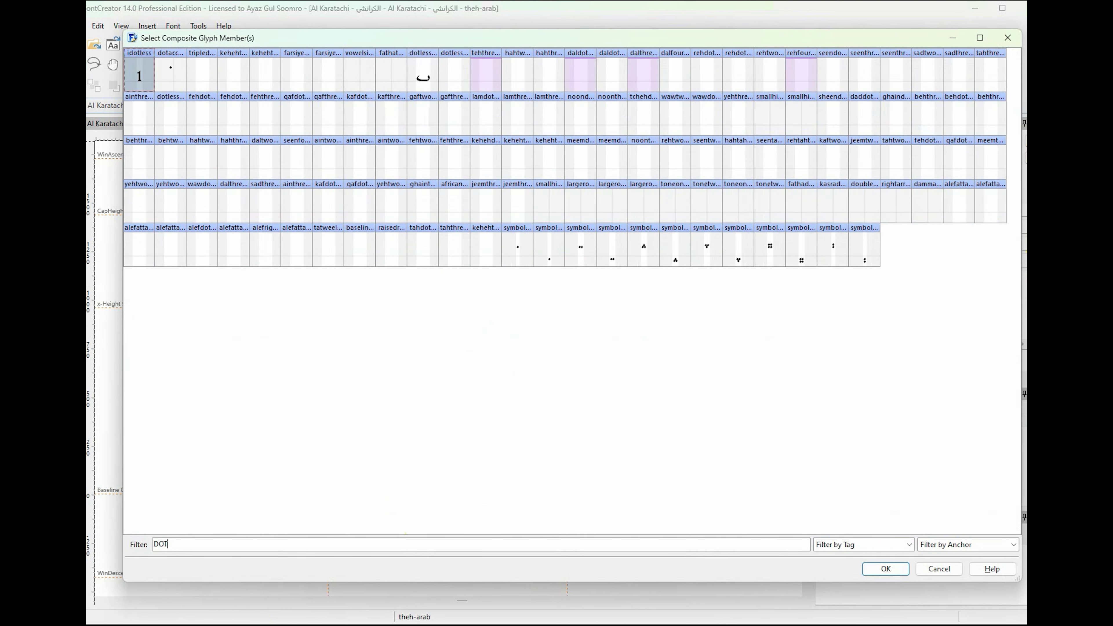
pyautogui.doubleClick(425, 81)
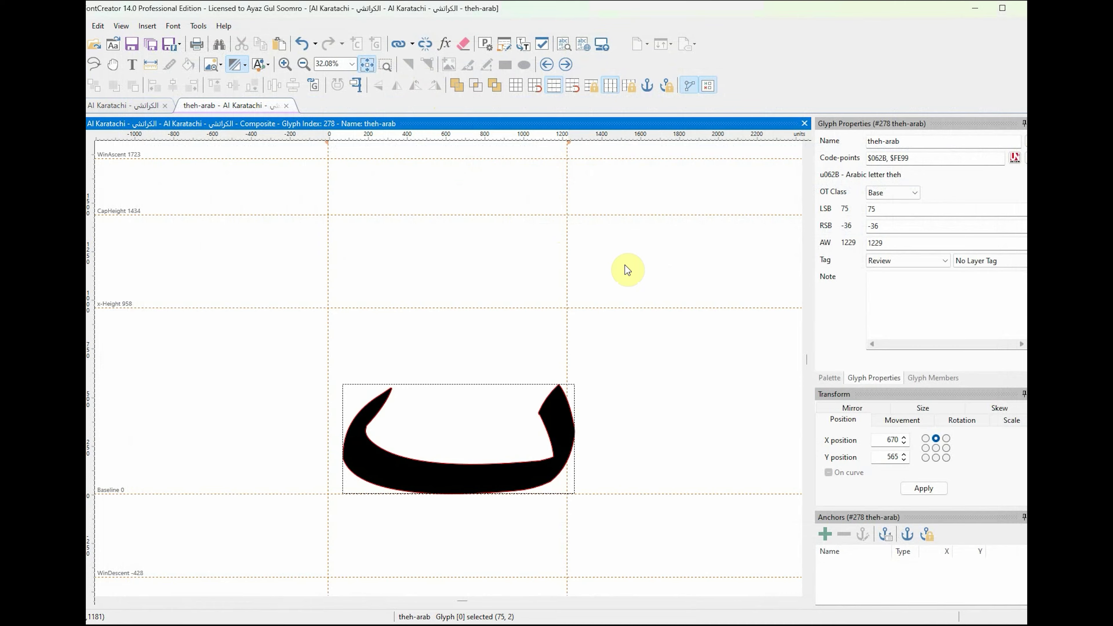
pyautogui.click(657, 266)
# Step: Add the three-dots-above symbol to theh-arab and move it into the middle of the bowl opening
pyautogui.click(281, 80)
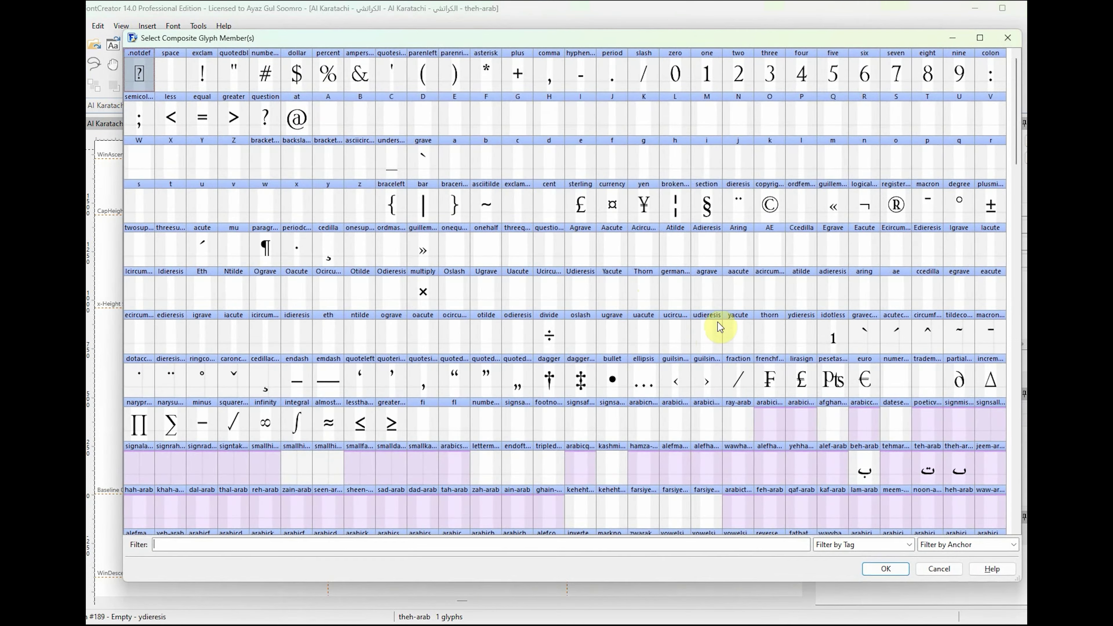
pyautogui.moveTo(1019, 161); pyautogui.dragTo(924, 141)
pyautogui.doubleClick(870, 156)
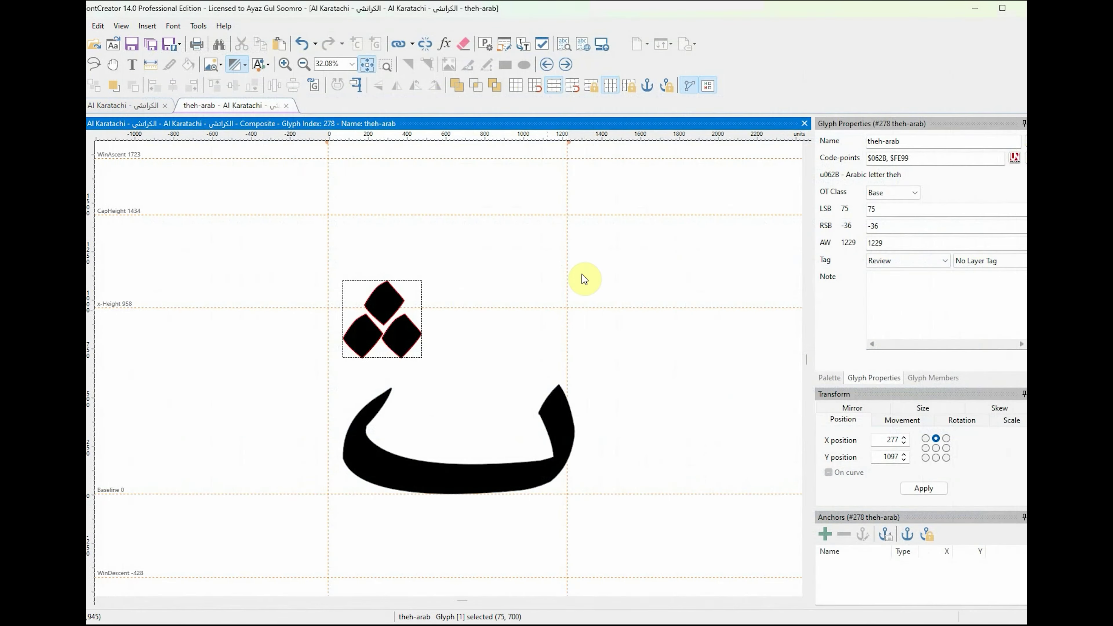
pyautogui.moveTo(367, 333); pyautogui.dragTo(495, 397)
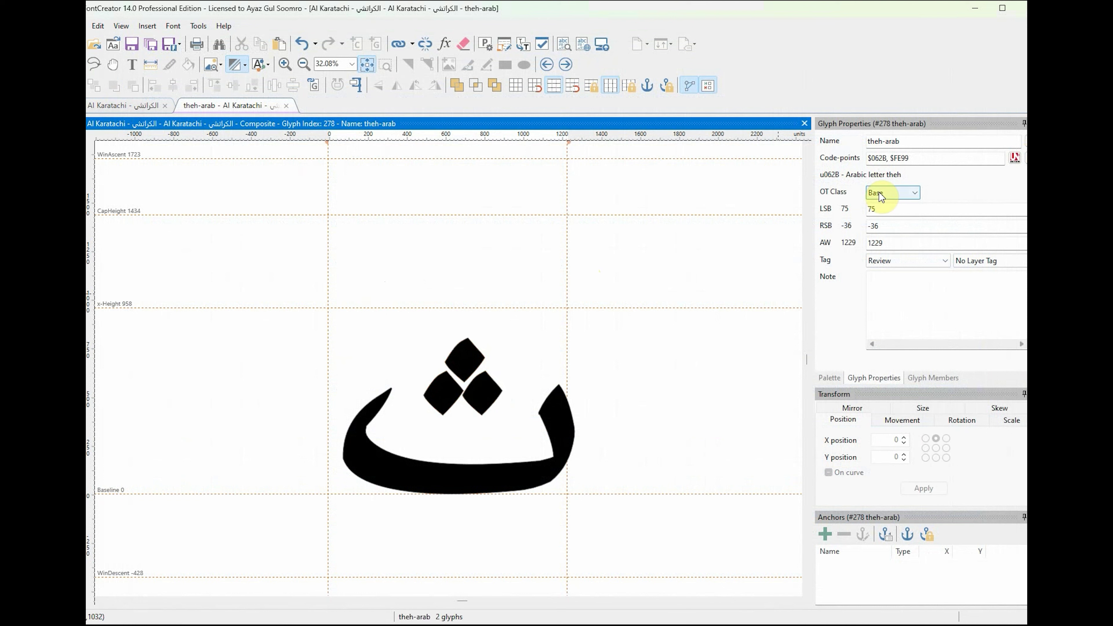
# Step: Set the right side bearing of theh-arab to 75, close the glyph and save the font project
pyautogui.doubleClick(870, 226)
pyautogui.write('75')
pyautogui.press('Return')
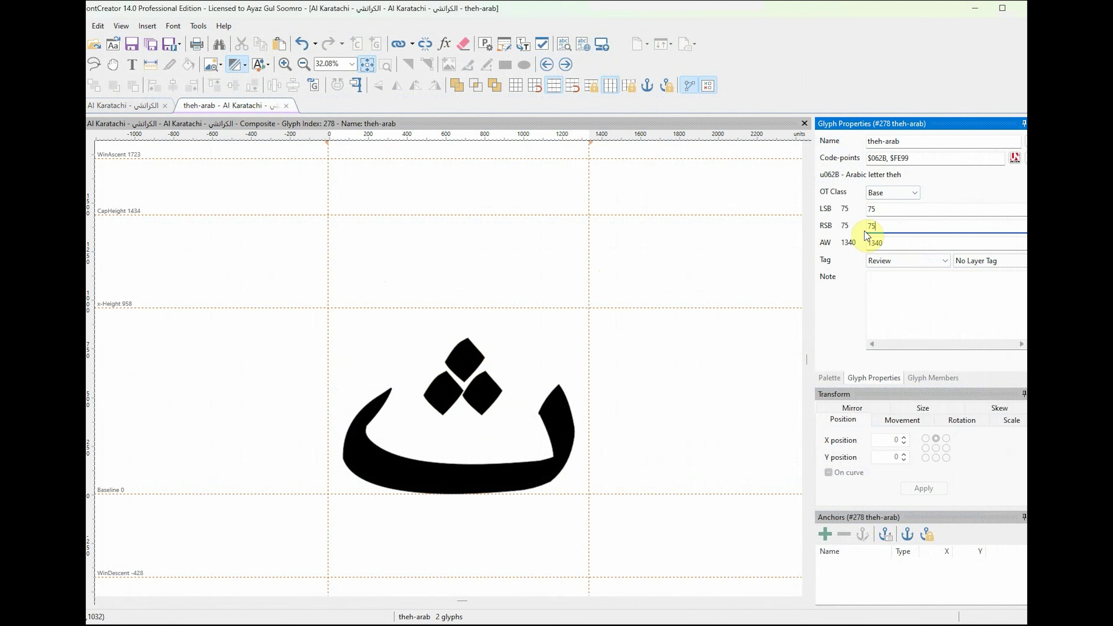
pyautogui.click(694, 356)
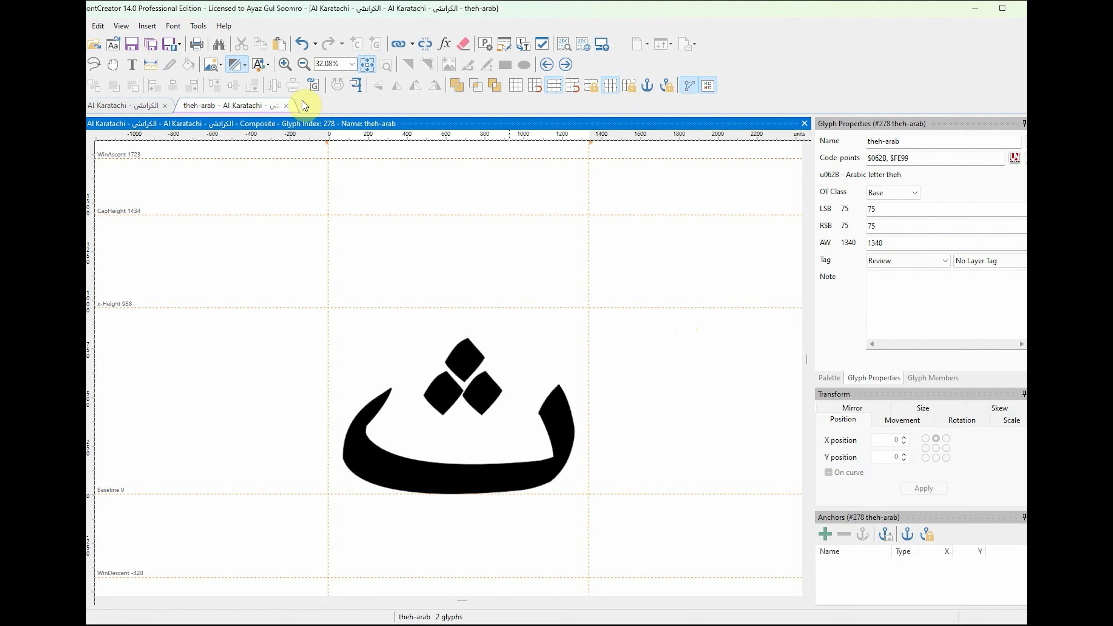
pyautogui.click(285, 106)
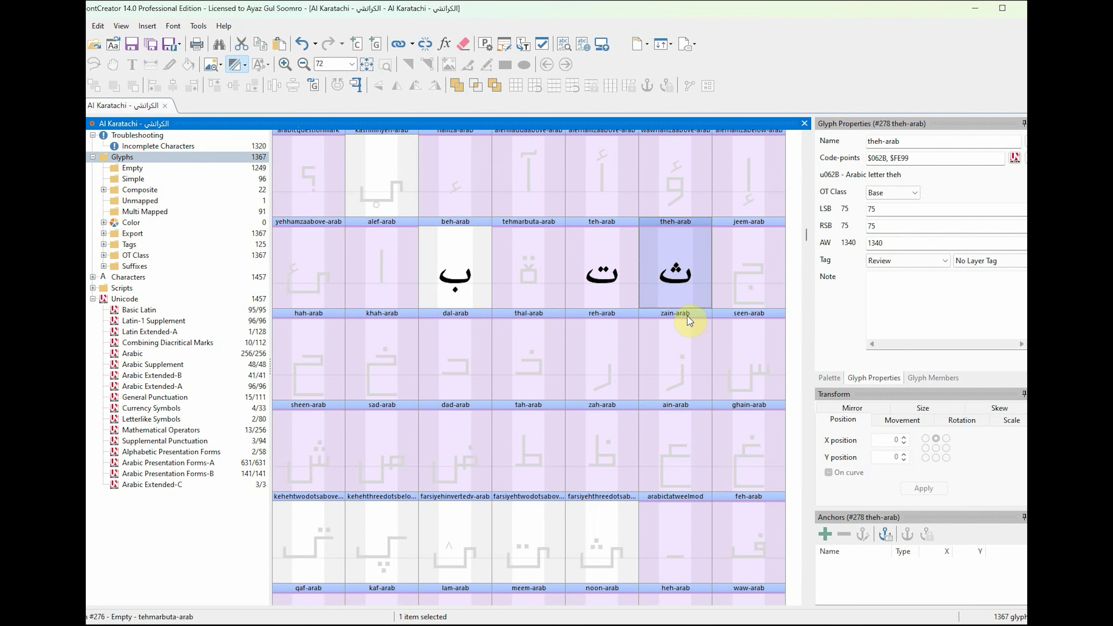
pyautogui.click(135, 48)
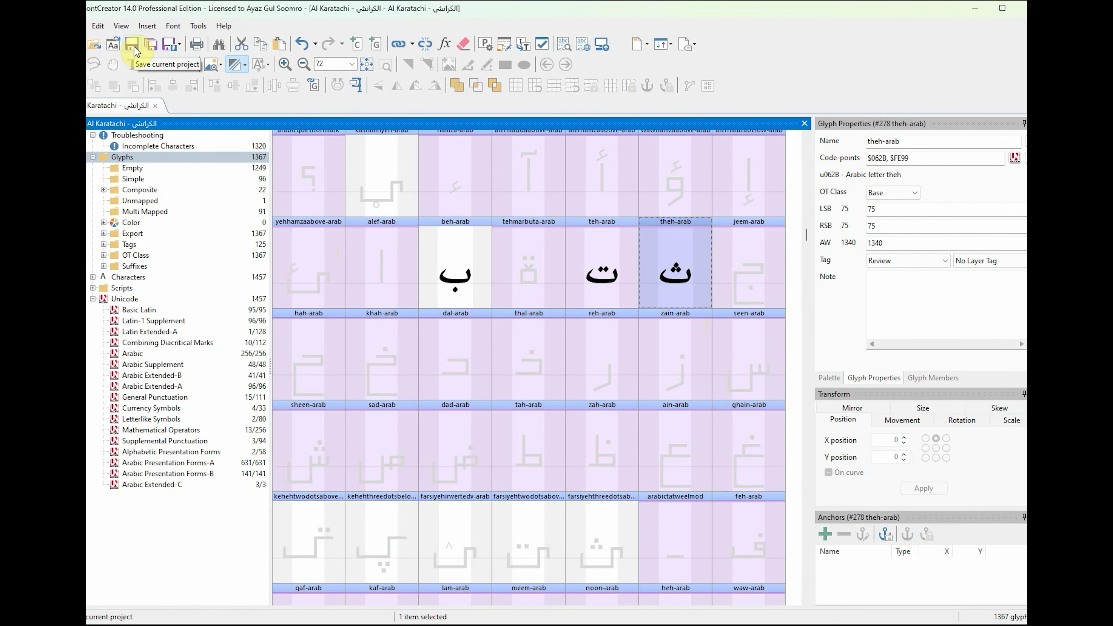